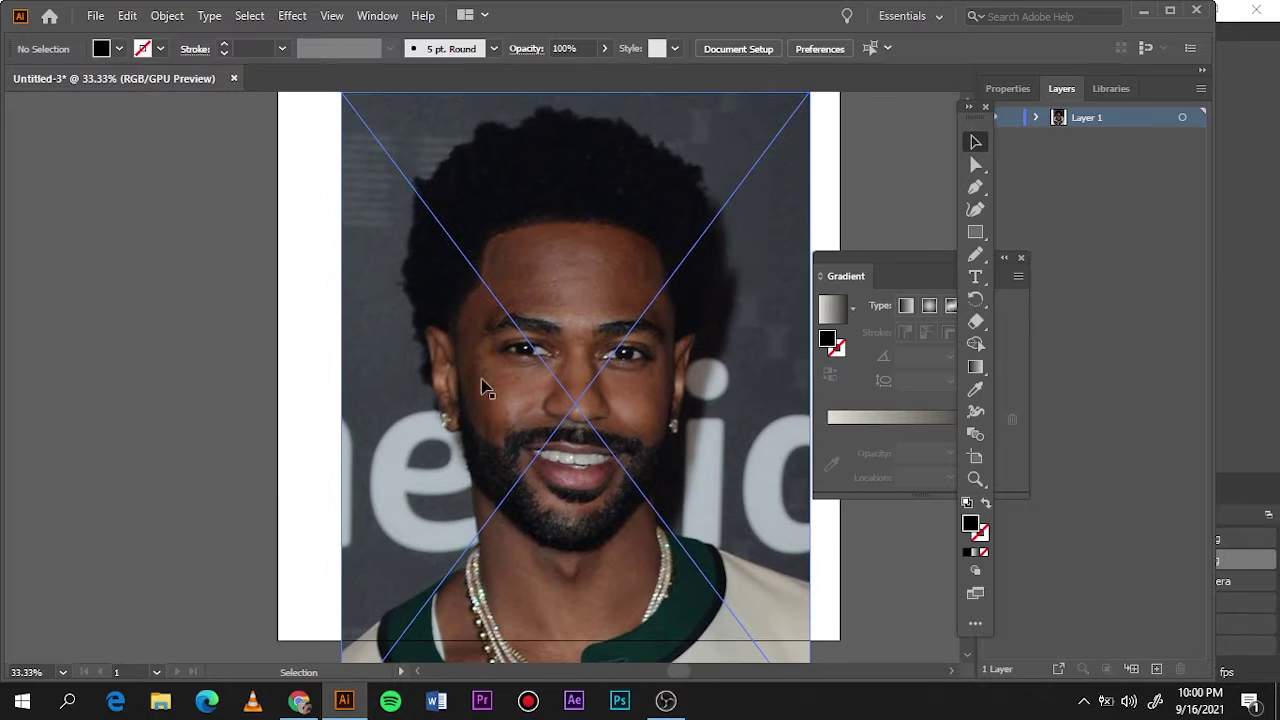
Step: Select the reference photo and lower its opacity so it appears faded
{"action": "left_click", "coordinate": [486, 386]}
{"action": "left_click", "coordinate": [674, 48]}
{"action": "left_click_drag", "start_coordinate": [674, 74], "coordinate": [660, 74]}
{"action": "key", "text": "ctrl+shift+a"}
{"action": "scroll", "coordinate": [543, 450], "scroll_direction": "up", "scroll_amount": 3}
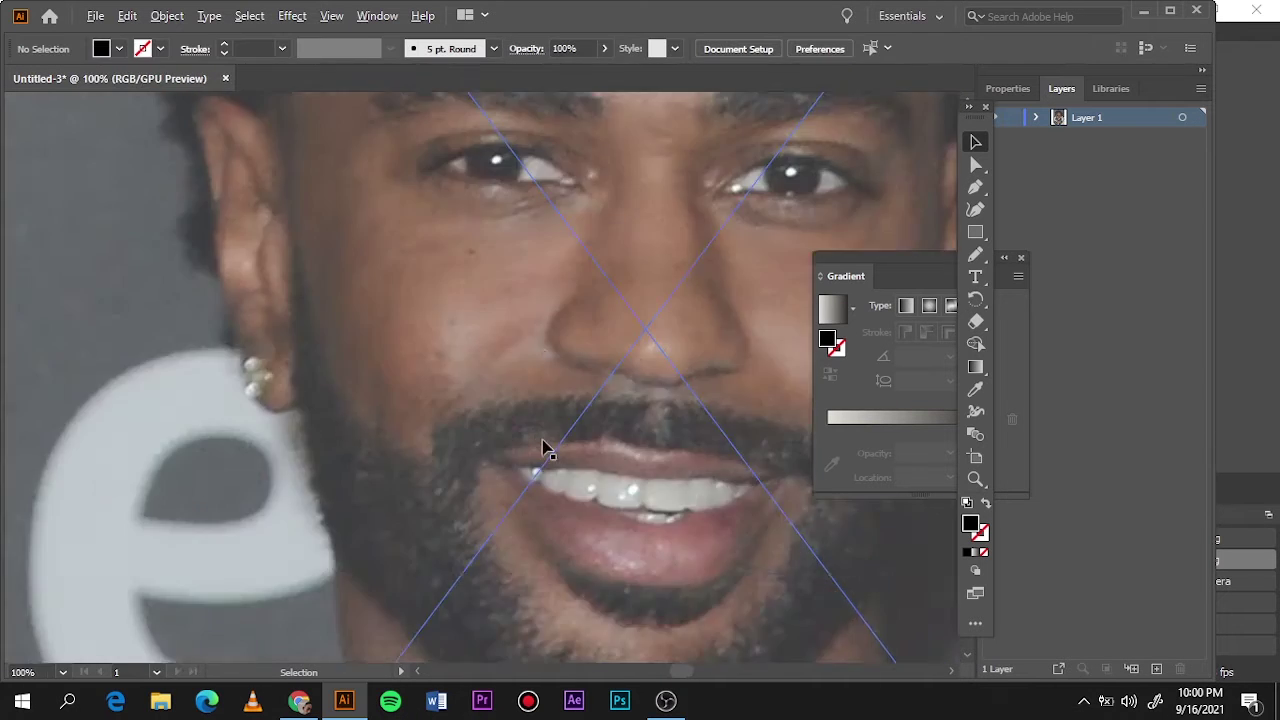
{"action": "scroll", "coordinate": [547, 447], "scroll_direction": "down", "scroll_amount": 1}
Step: Lock the faded photo with Ctrl+2 and add a new Layer 2 above it
{"action": "left_click", "coordinate": [549, 449]}
{"action": "key", "text": "ctrl+2"}
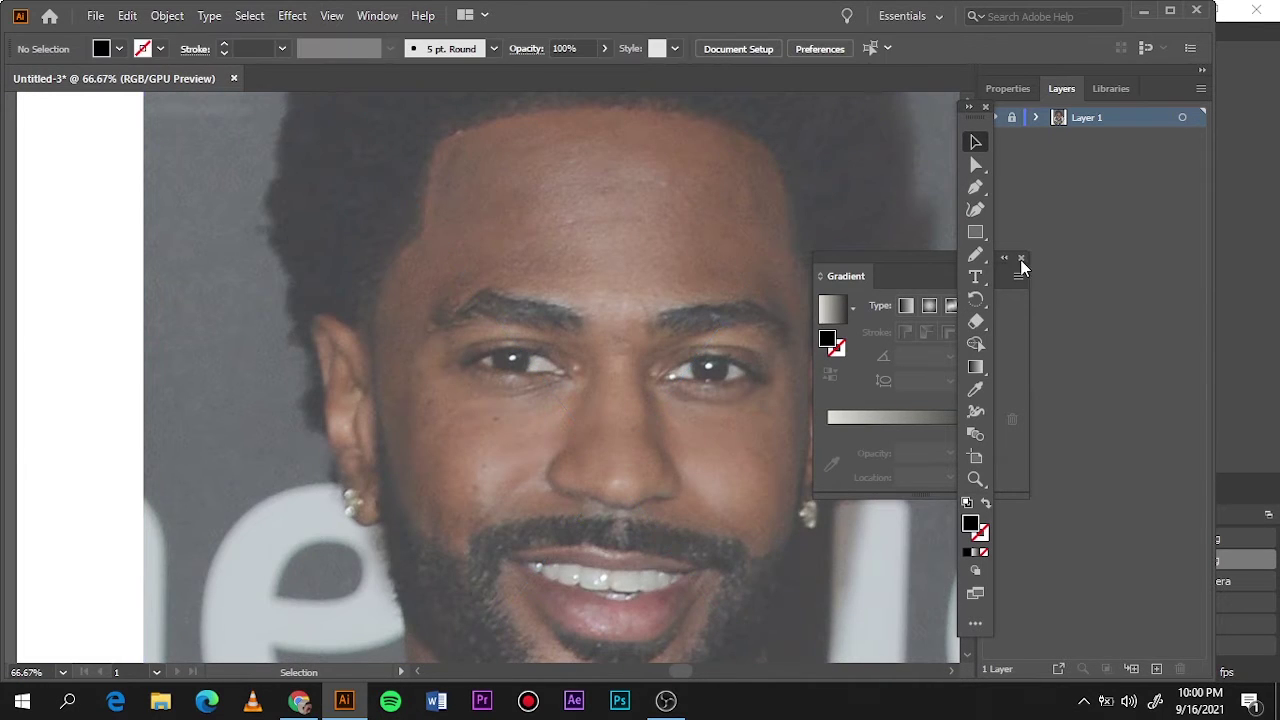
{"action": "left_click", "coordinate": [1021, 257]}
{"action": "key", "text": "ctrl+l"}
{"action": "scroll", "coordinate": [842, 506], "scroll_direction": "up", "scroll_amount": 5}
{"action": "scroll", "coordinate": [842, 506], "scroll_direction": "up", "scroll_amount": 5}
Step: Switch to the Painting workspace and collapse the side panels to icons
{"action": "left_click", "coordinate": [940, 15]}
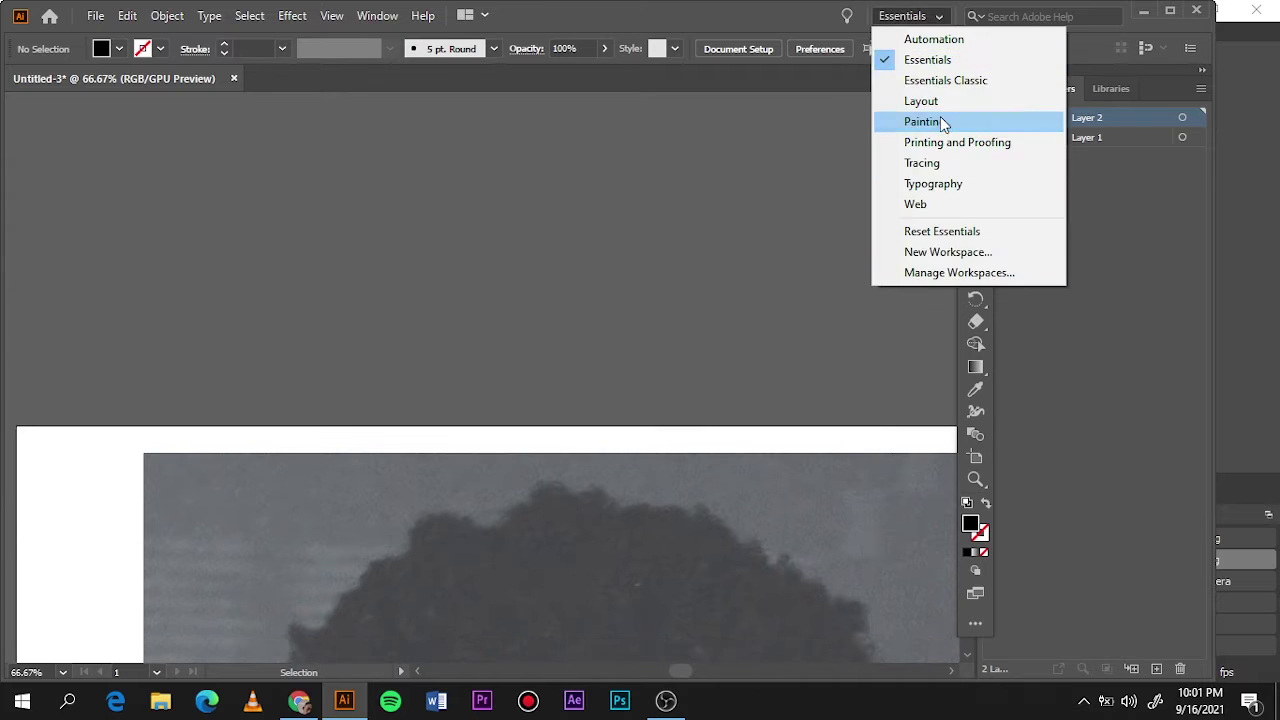
{"action": "left_click", "coordinate": [925, 121]}
{"action": "left_click", "coordinate": [1168, 11]}
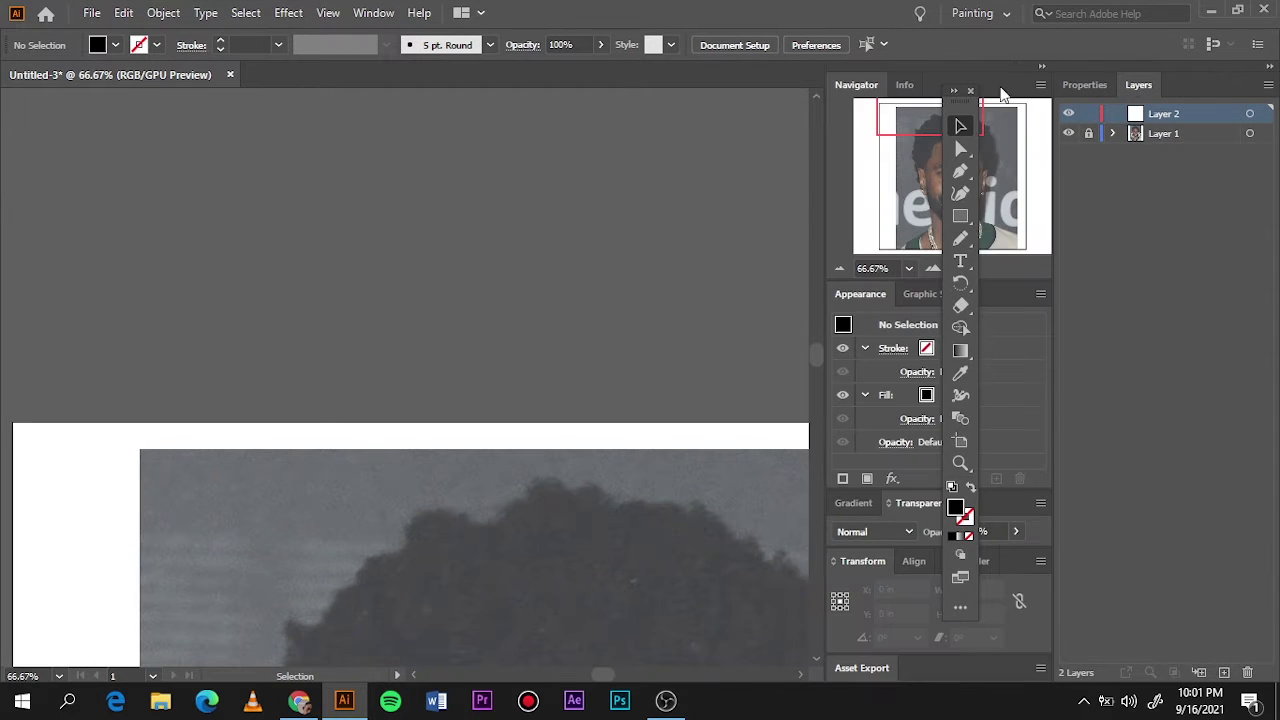
{"action": "scroll", "coordinate": [728, 443], "scroll_direction": "down", "scroll_amount": 2}
{"action": "scroll", "coordinate": [700, 445], "scroll_direction": "down", "scroll_amount": 8}
{"action": "scroll", "coordinate": [675, 447], "scroll_direction": "up", "scroll_amount": 10}
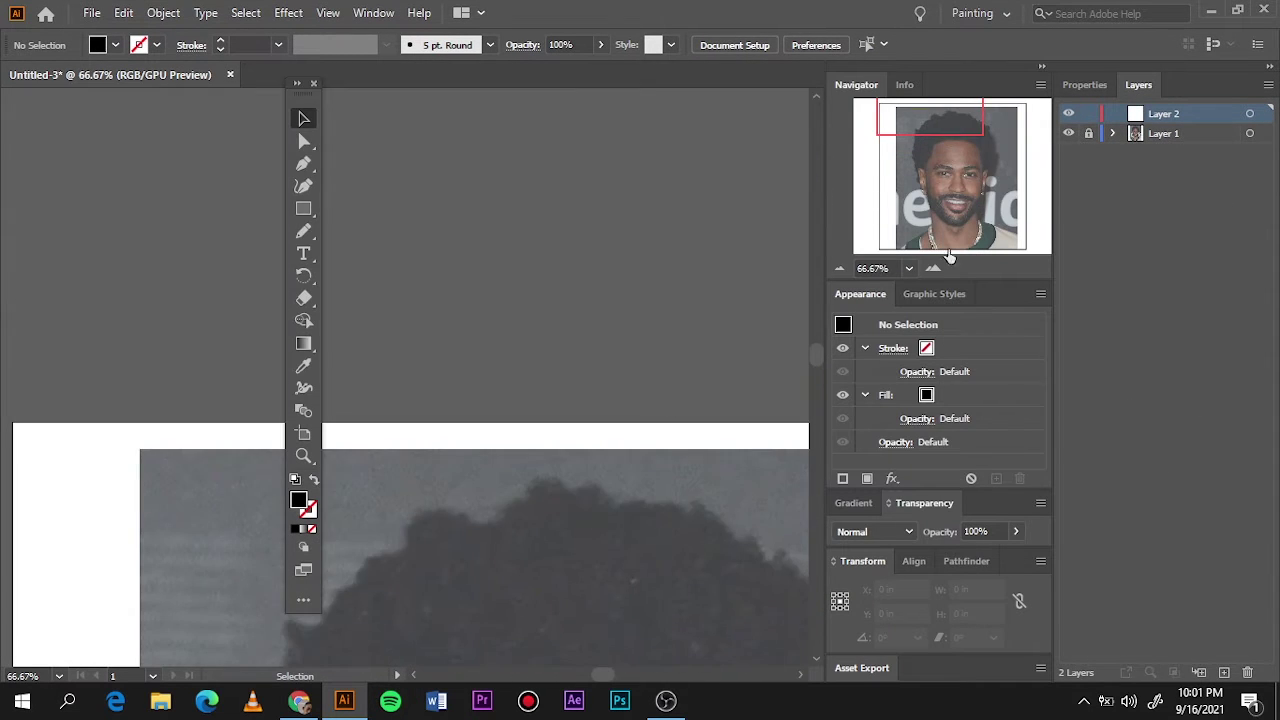
{"action": "left_click", "coordinate": [1042, 66]}
Step: Draw a thin, wide horizontal ellipse with the Ellipse tool
{"action": "right_click", "coordinate": [304, 208]}
{"action": "left_click", "coordinate": [360, 229]}
{"action": "mouse_move", "coordinate": [434, 311]}
{"action": "left_mouse_down"}
{"action": "mouse_move", "coordinate": [810, 303]}
{"action": "mouse_move", "coordinate": [854, 326]}
{"action": "left_mouse_up"}
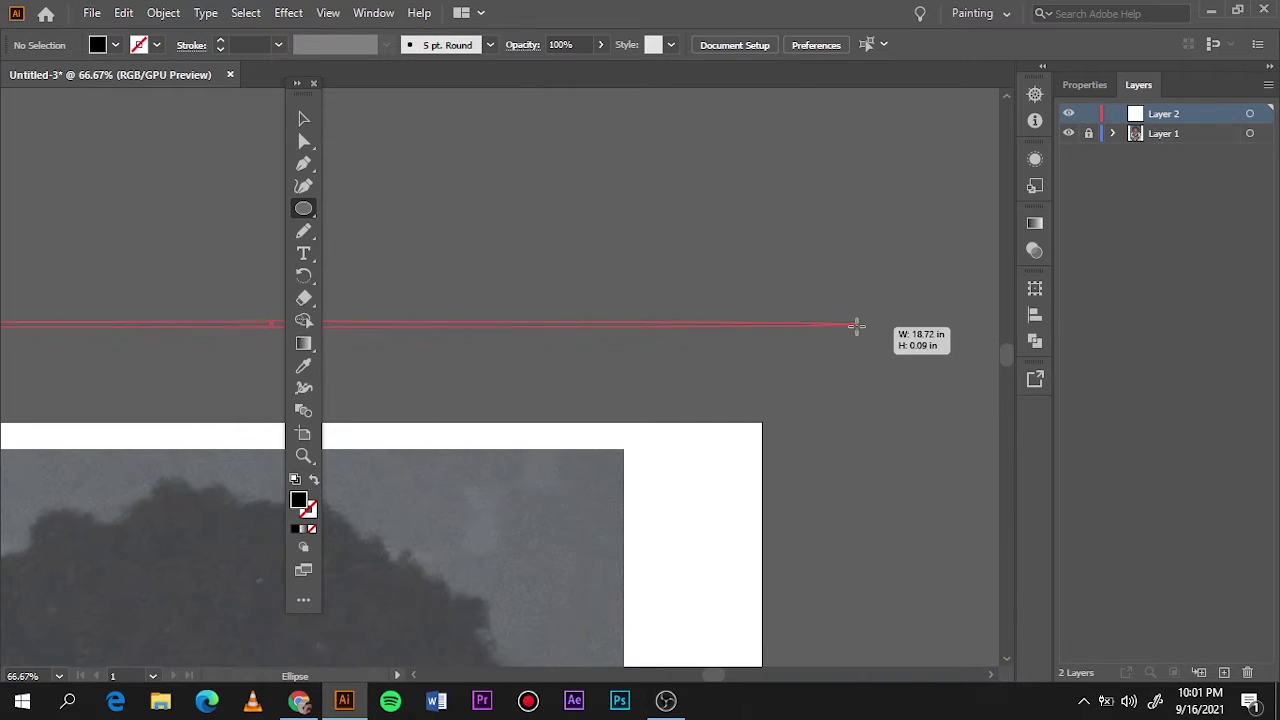
{"action": "scroll", "coordinate": [760, 330], "scroll_direction": "up", "scroll_amount": 8}
Step: Make a first attempt at turning the ellipse into a new brush
{"action": "left_click", "coordinate": [490, 44]}
{"action": "left_click", "coordinate": [443, 190]}
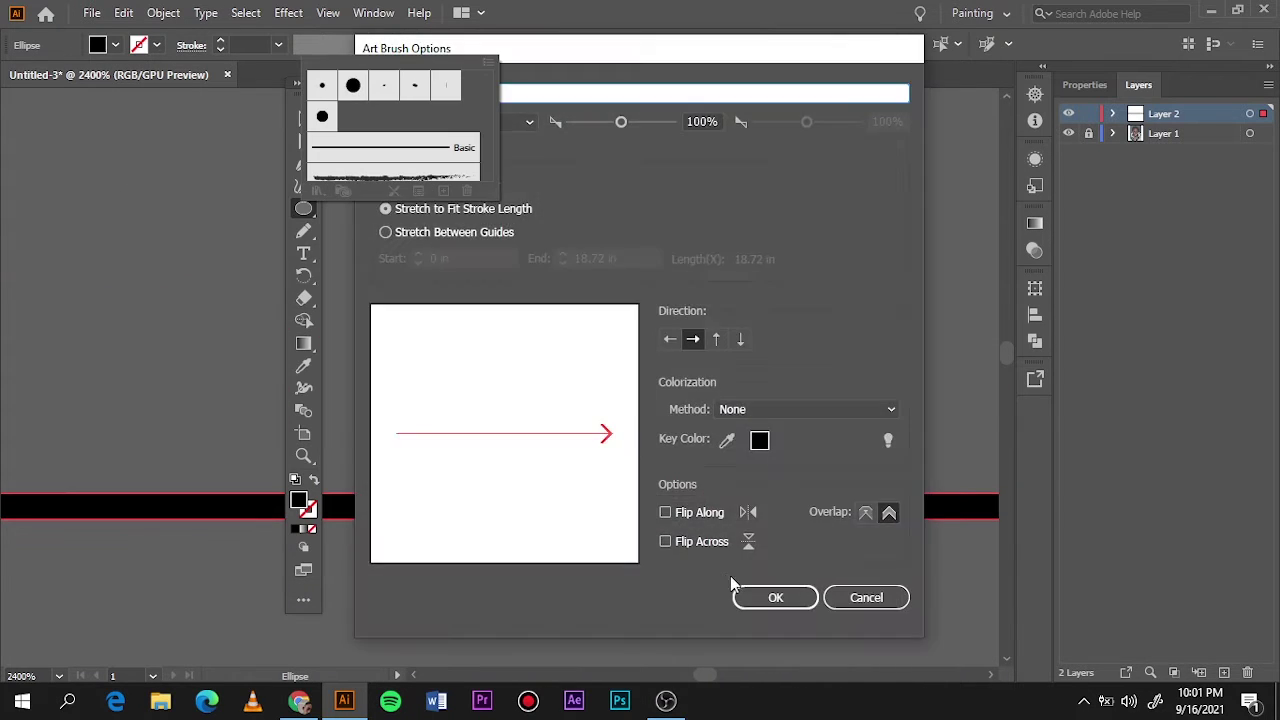
{"action": "left_click", "coordinate": [754, 597]}
{"action": "left_click_drag", "start_coordinate": [700, 194], "coordinate": [657, 414]}
{"action": "scroll", "coordinate": [480, 309], "scroll_direction": "up", "scroll_amount": 3}
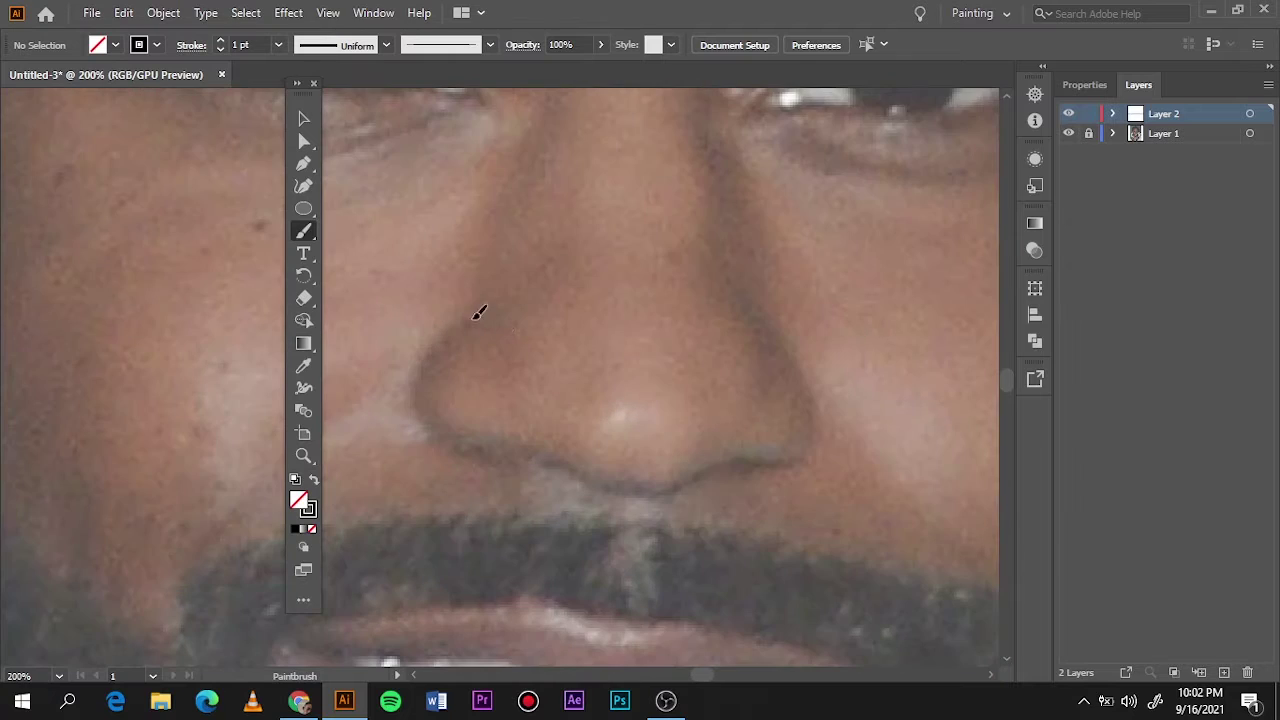
{"action": "scroll", "coordinate": [563, 352], "scroll_direction": "down", "scroll_amount": 3}
Step: Reselect the thin ellipse and save it as a new Art Brush for the Paintbrush
{"action": "key", "text": "v"}
{"action": "scroll", "coordinate": [491, 200], "scroll_direction": "up", "scroll_amount": 10}
{"action": "left_click", "coordinate": [724, 226]}
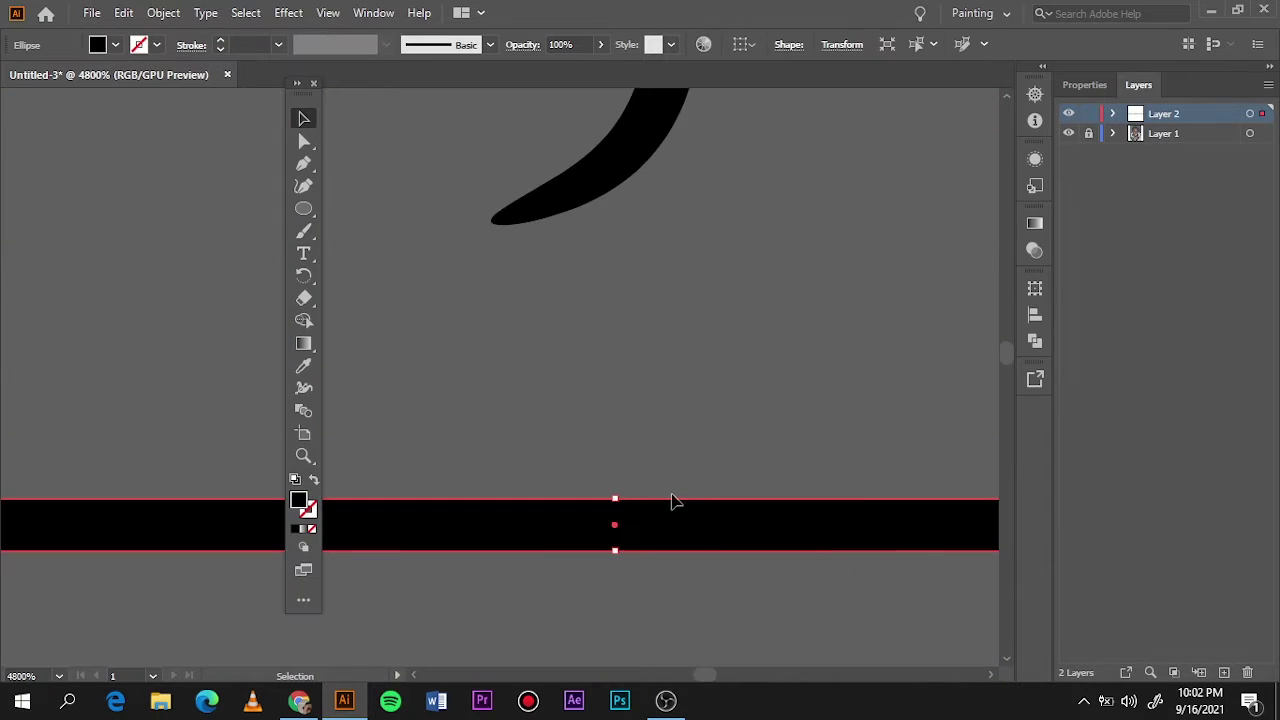
{"action": "left_click", "coordinate": [490, 44]}
{"action": "left_click", "coordinate": [446, 191]}
{"action": "left_click", "coordinate": [594, 484]}
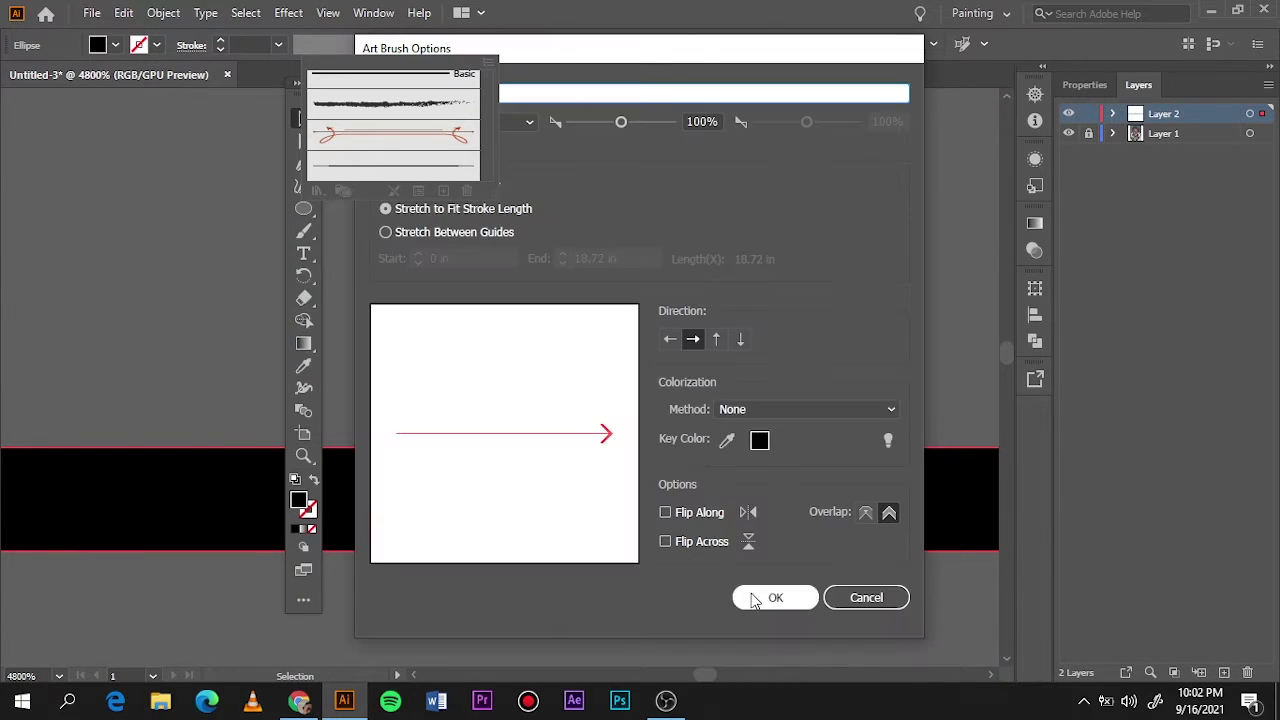
{"action": "left_click", "coordinate": [766, 597]}
{"action": "key", "text": "b"}
{"action": "scroll", "coordinate": [683, 289], "scroll_direction": "down", "scroll_amount": 10}
{"action": "scroll", "coordinate": [654, 294], "scroll_direction": "up", "scroll_amount": 4}
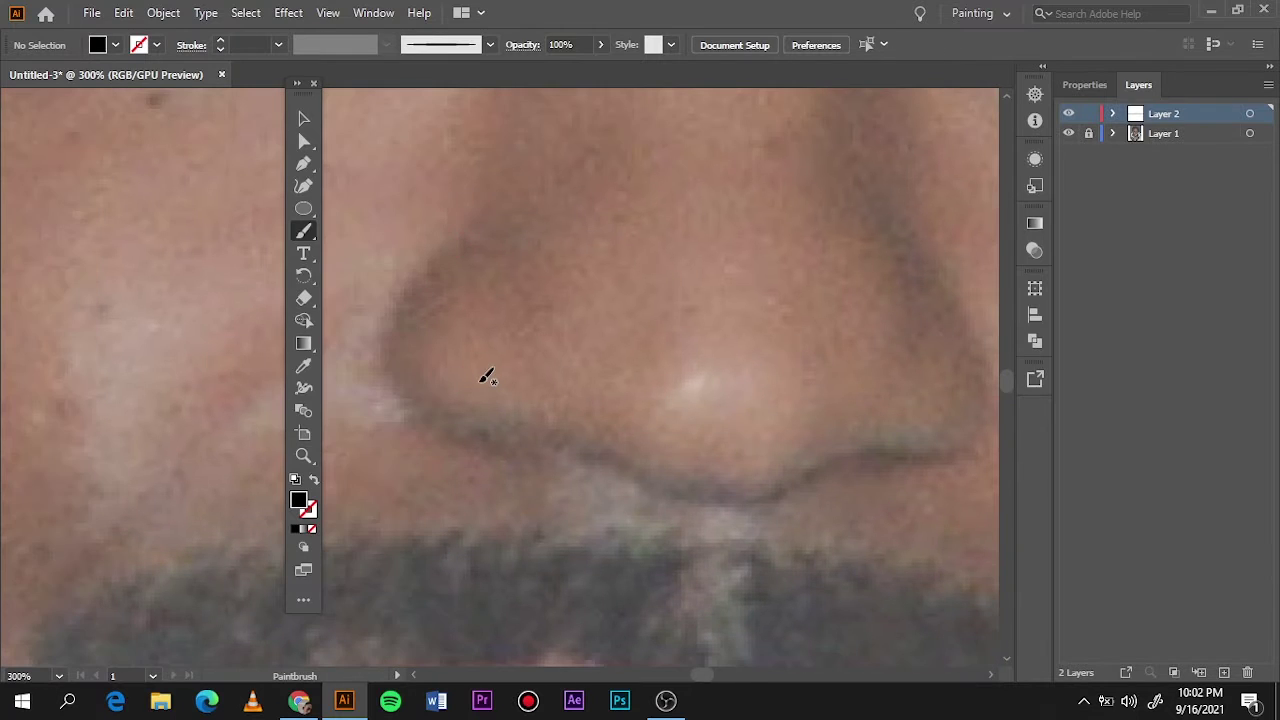
Step: Trace the nose outline in tapered strokes, then zoom in on the left eye
{"action": "left_click_drag", "start_coordinate": [985, 325], "coordinate": [894, 177]}
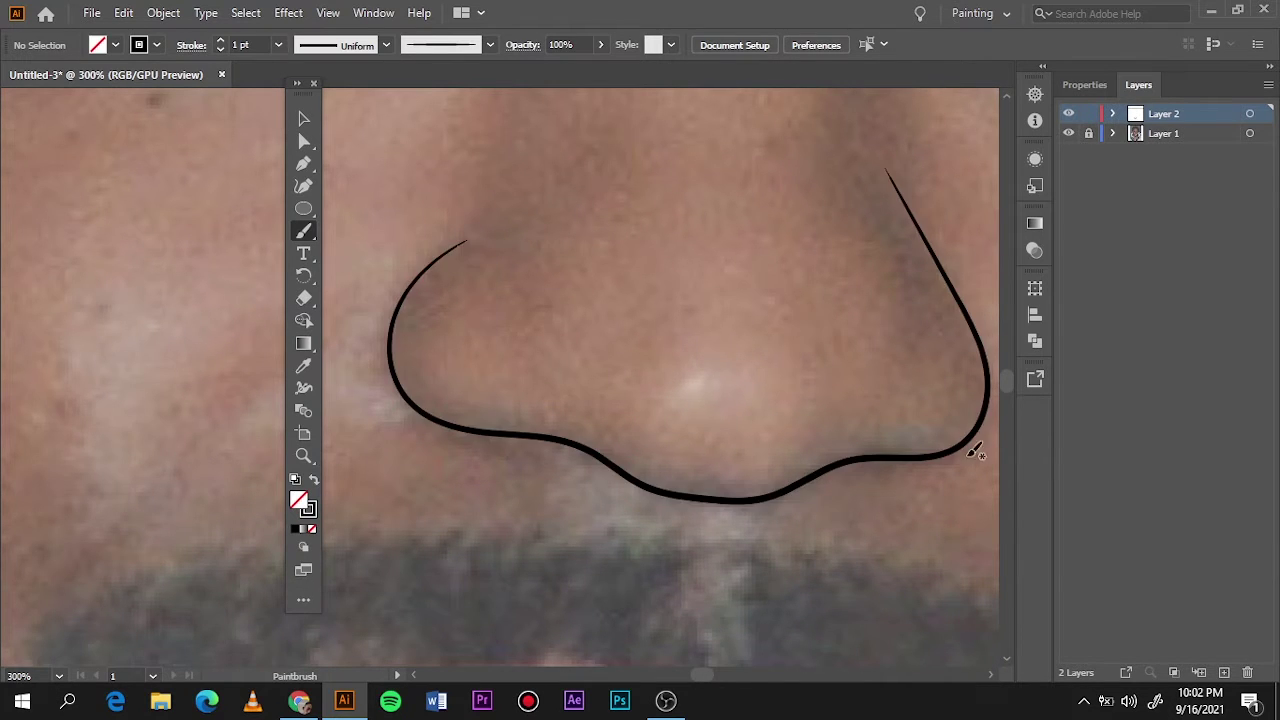
{"action": "scroll", "coordinate": [814, 423], "scroll_direction": "up", "scroll_amount": 5}
{"action": "scroll", "coordinate": [814, 423], "scroll_direction": "right", "scroll_amount": 4}
{"action": "scroll", "coordinate": [814, 423], "scroll_direction": "up", "scroll_amount": 1}
{"action": "left_click_drag", "start_coordinate": [603, 534], "coordinate": [585, 208]}
{"action": "scroll", "coordinate": [603, 350], "scroll_direction": "down", "scroll_amount": 5}
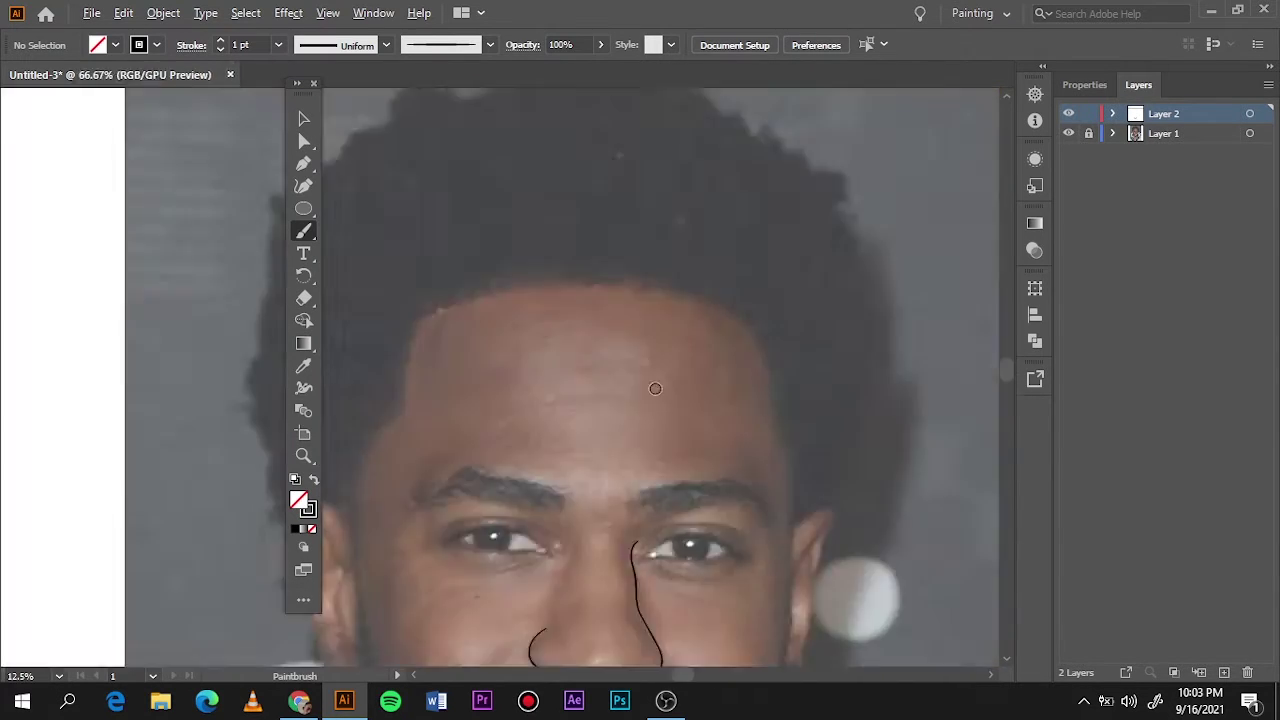
{"action": "scroll", "coordinate": [540, 437], "scroll_direction": "up", "scroll_amount": 5}
{"action": "scroll", "coordinate": [614, 380], "scroll_direction": "left", "scroll_amount": 1}
{"action": "scroll", "coordinate": [590, 455], "scroll_direction": "left", "scroll_amount": 3}
{"action": "key", "text": "ctrl+plus"}
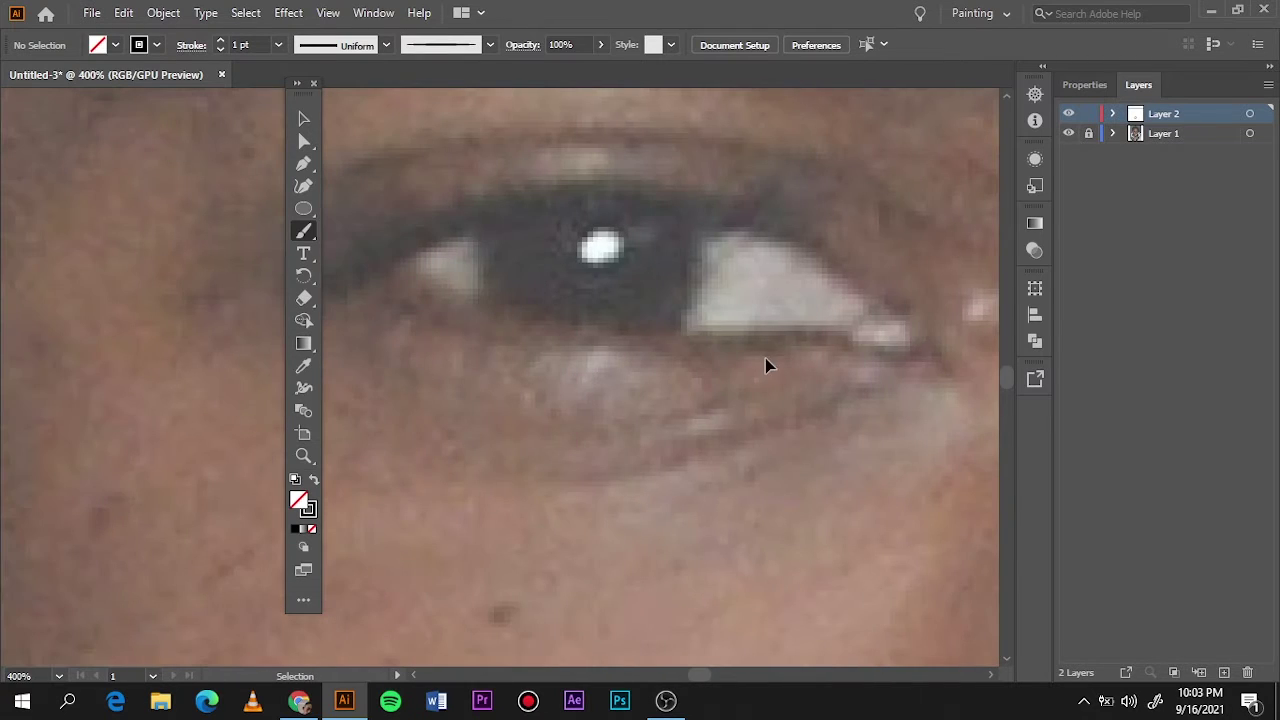
Step: Trace the left eye's upper and lower eyelids, joined at the inner corner
{"action": "left_click_drag", "start_coordinate": [517, 215], "coordinate": [842, 333]}
{"action": "left_click_drag", "start_coordinate": [472, 222], "coordinate": [700, 195]}
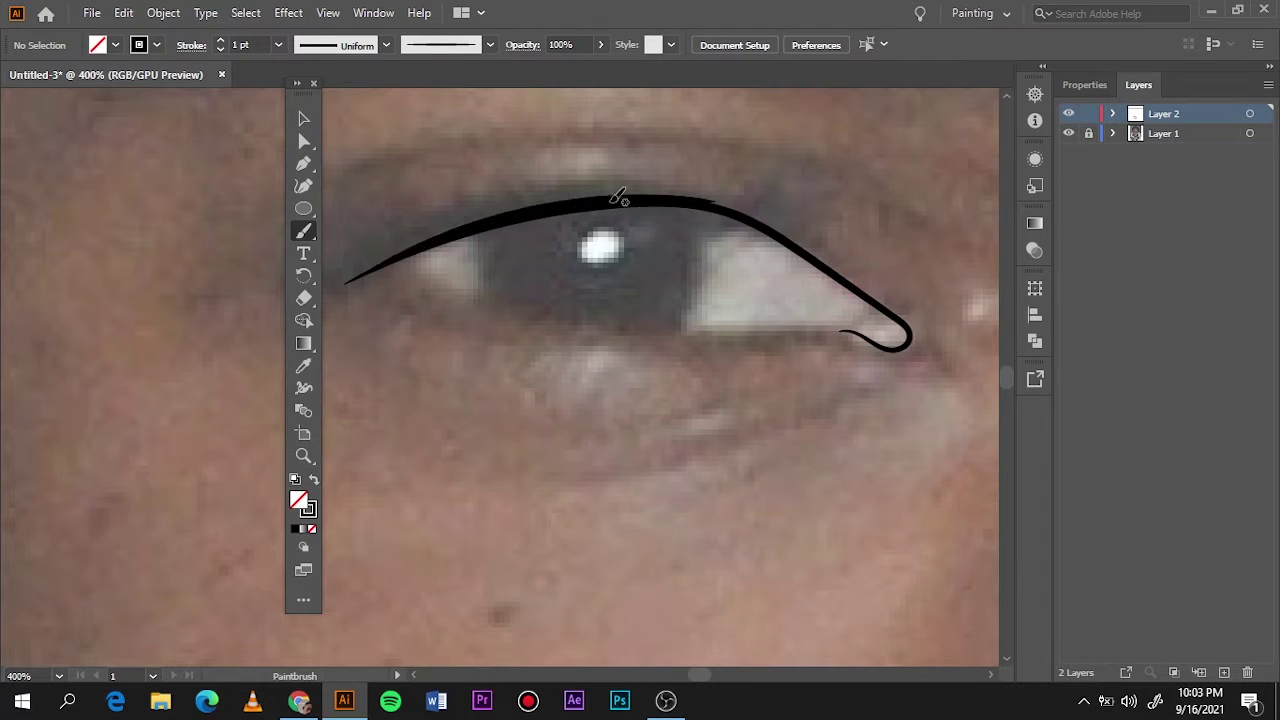
{"action": "left_click_drag", "start_coordinate": [345, 282], "coordinate": [720, 196]}
{"action": "left_click_drag", "start_coordinate": [326, 283], "coordinate": [314, 287]}
{"action": "left_click_drag", "start_coordinate": [588, 250], "coordinate": [632, 250]}
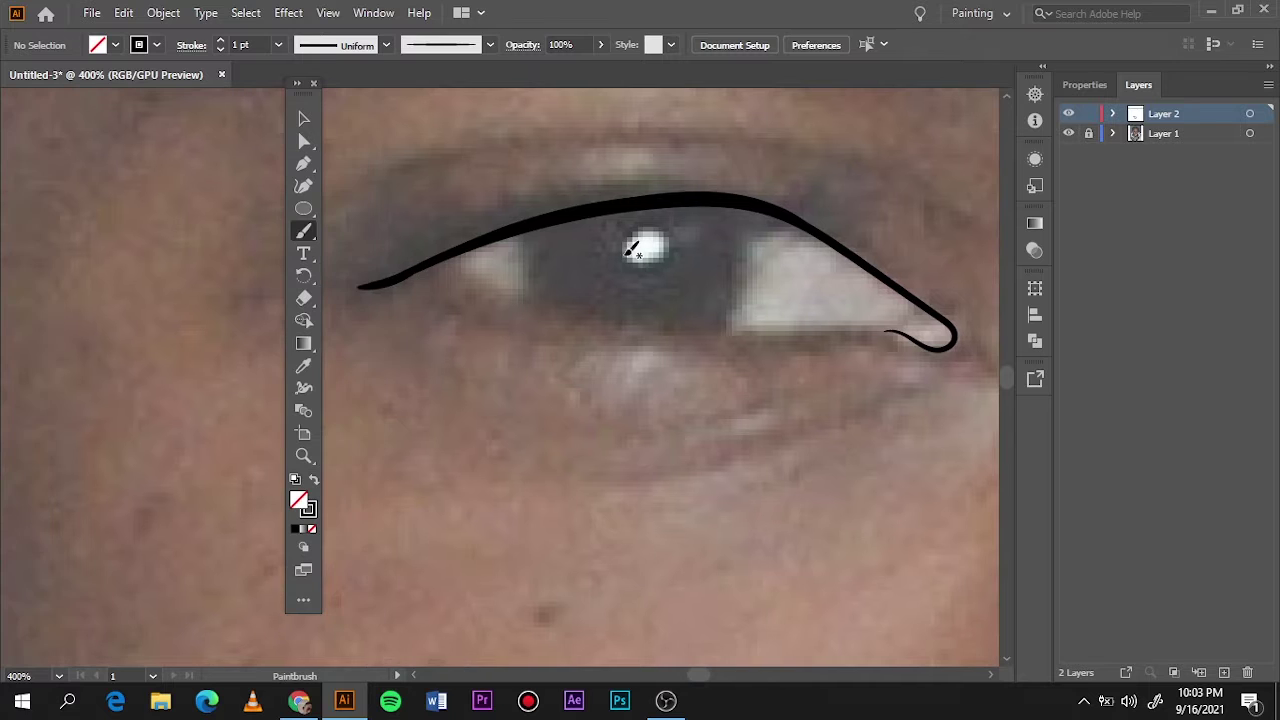
{"action": "left_click_drag", "start_coordinate": [462, 246], "coordinate": [466, 243]}
{"action": "left_click_drag", "start_coordinate": [870, 328], "coordinate": [886, 333]}
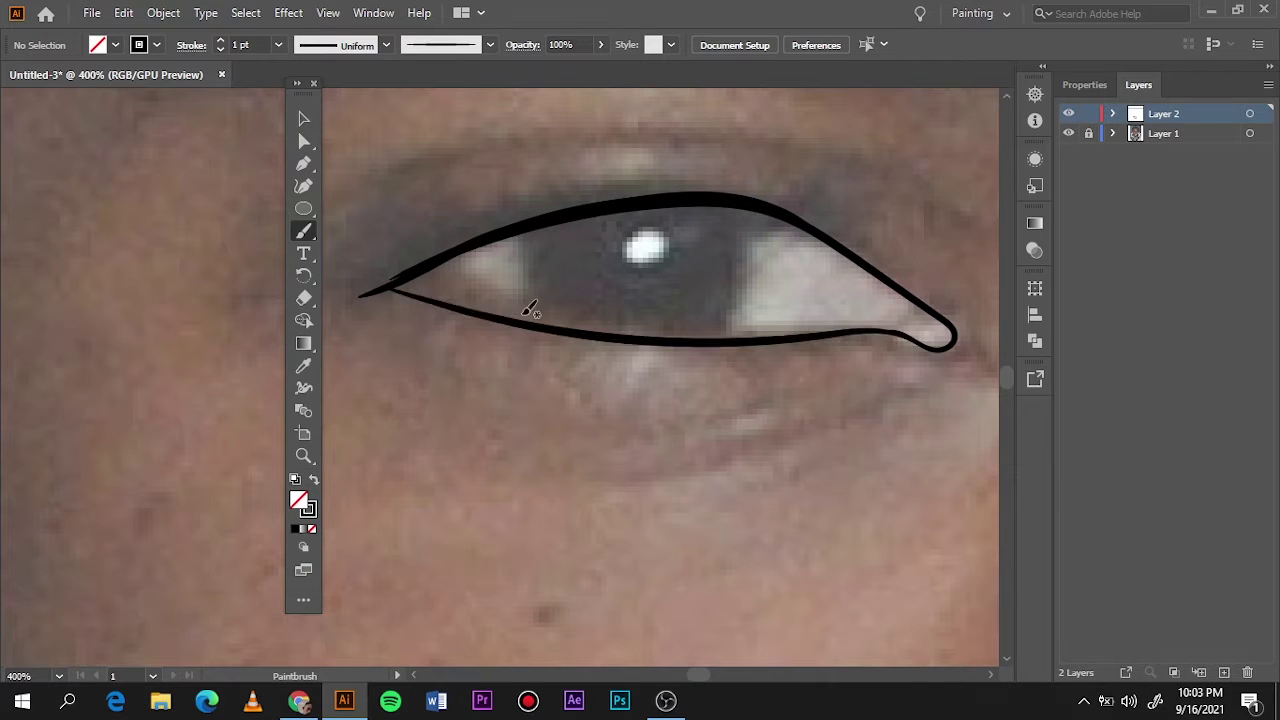
{"action": "mouse_move", "coordinate": [428, 292]}
{"action": "left_mouse_down"}
{"action": "mouse_move", "coordinate": [478, 312]}
{"action": "mouse_move", "coordinate": [451, 307]}
{"action": "left_mouse_up"}
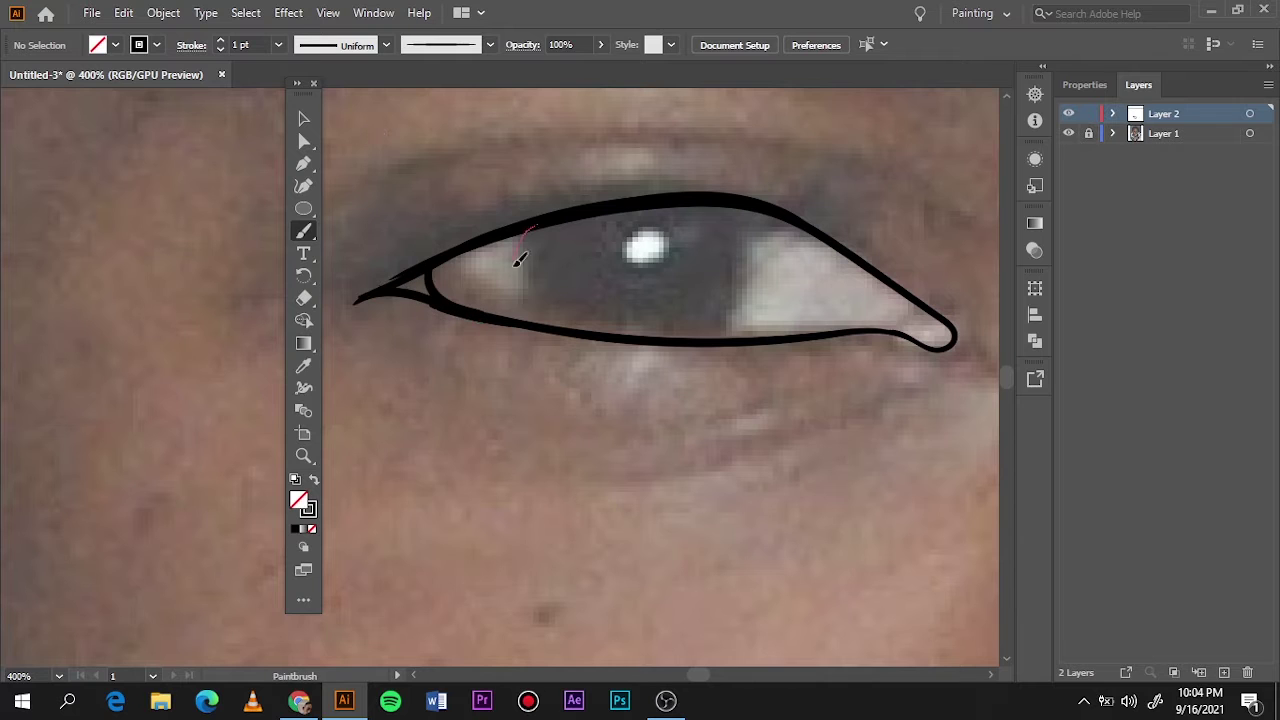
Step: Outline the left iris and draw the lid crease above the eye
{"action": "mouse_move", "coordinate": [520, 259]}
{"action": "left_mouse_down"}
{"action": "mouse_move", "coordinate": [708, 337]}
{"action": "mouse_move", "coordinate": [728, 208]}
{"action": "left_mouse_up"}
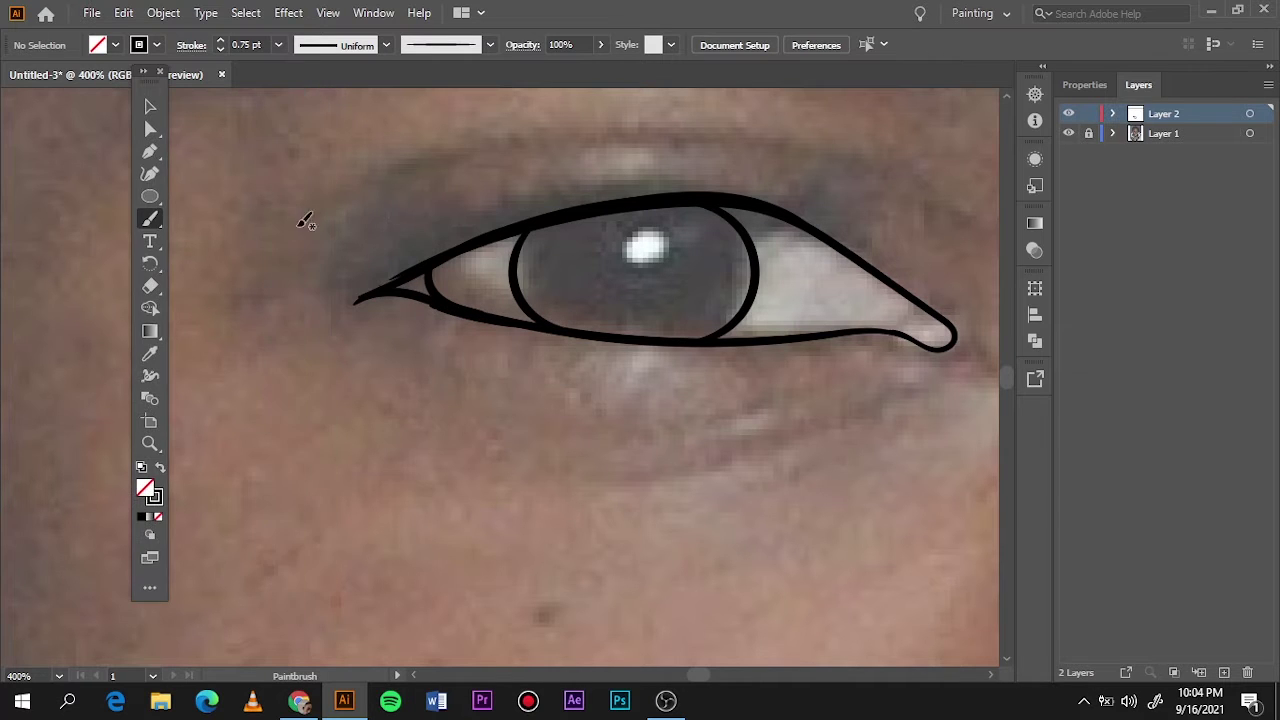
{"action": "left_click_drag", "start_coordinate": [305, 221], "coordinate": [614, 143]}
{"action": "scroll", "coordinate": [615, 362], "scroll_direction": "right", "scroll_amount": 2}
{"action": "left_click_drag", "start_coordinate": [830, 256], "coordinate": [840, 275]}
Step: Thin the brush and add two fine lines beneath the left eye
{"action": "key", "text": "bracketleft"}
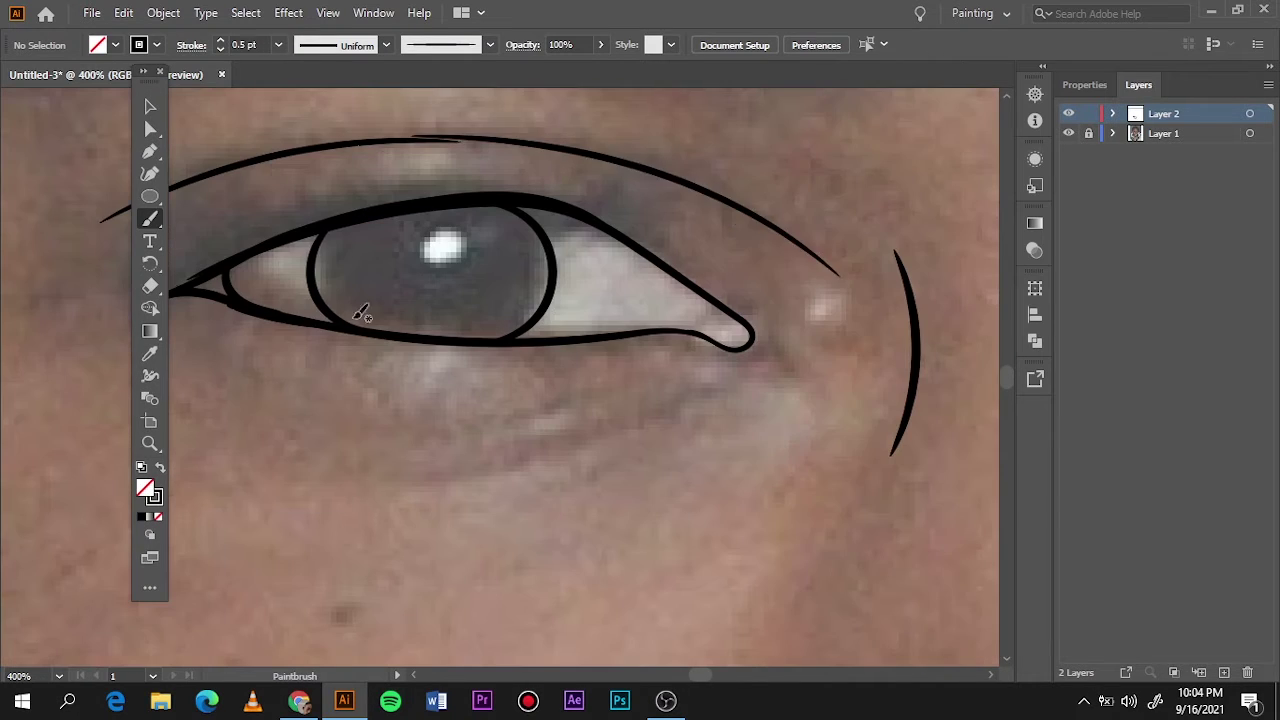
{"action": "mouse_move", "coordinate": [293, 446]}
{"action": "left_mouse_down"}
{"action": "mouse_move", "coordinate": [437, 432]}
{"action": "mouse_move", "coordinate": [634, 388]}
{"action": "left_mouse_up"}
{"action": "mouse_move", "coordinate": [296, 494]}
{"action": "left_mouse_down"}
{"action": "mouse_move", "coordinate": [480, 484]}
{"action": "mouse_move", "coordinate": [734, 401]}
{"action": "left_mouse_up"}
{"action": "key", "text": "ctrl+0"}
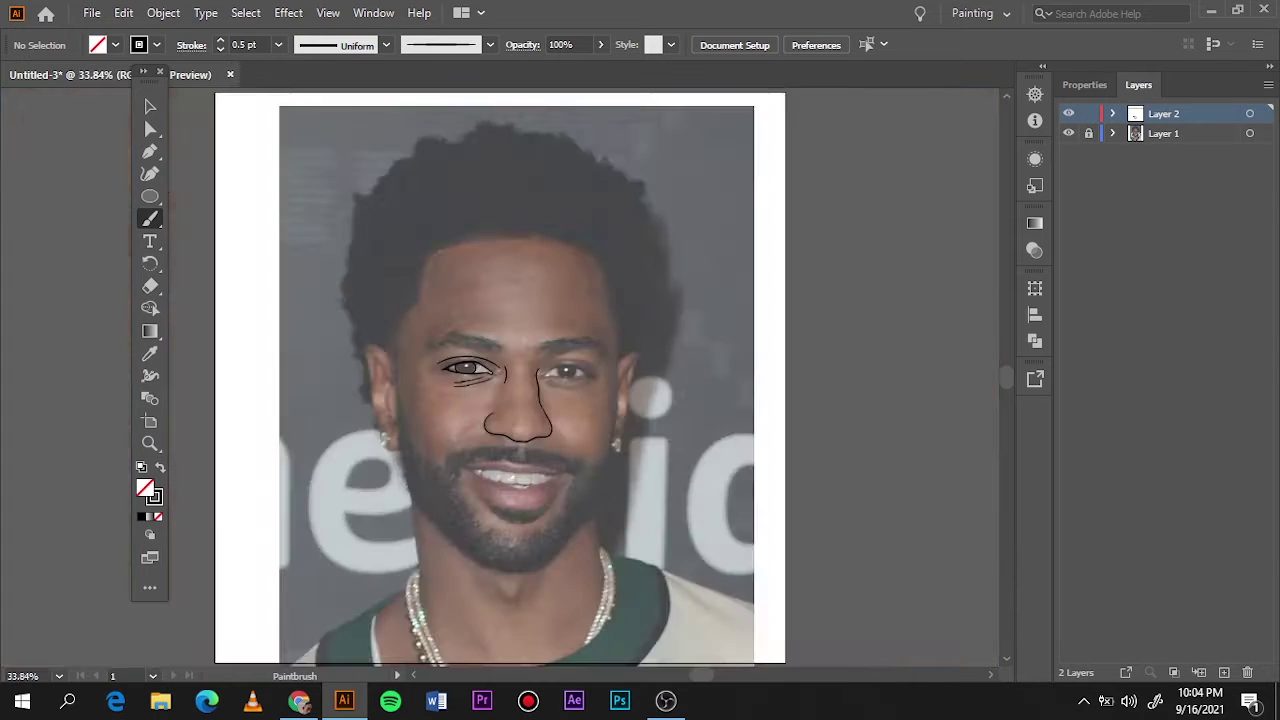
{"action": "key", "text": "ctrl+equal"}
{"action": "key", "text": "ctrl+equal"}
Step: Select the thin under-eye lines, then move the view over to the right eye
{"action": "key", "text": "v"}
{"action": "left_click_drag", "start_coordinate": [407, 245], "coordinate": [245, 257]}
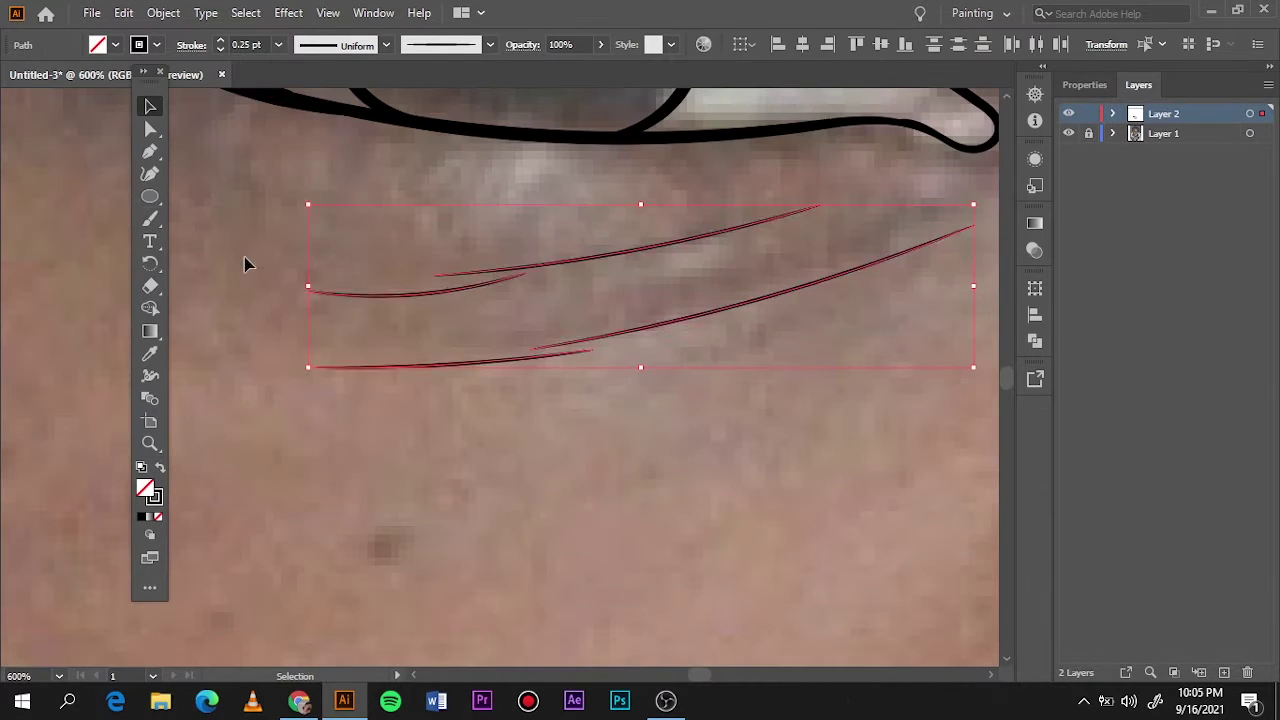
{"action": "key", "text": "ctrl+o"}
{"action": "key", "text": "Escape"}
{"action": "key", "text": "ctrl+0"}
{"action": "key", "text": "ctrl+equal"}
{"action": "key", "text": "ctrl+equal"}
{"action": "key", "text": "ctrl+equal"}
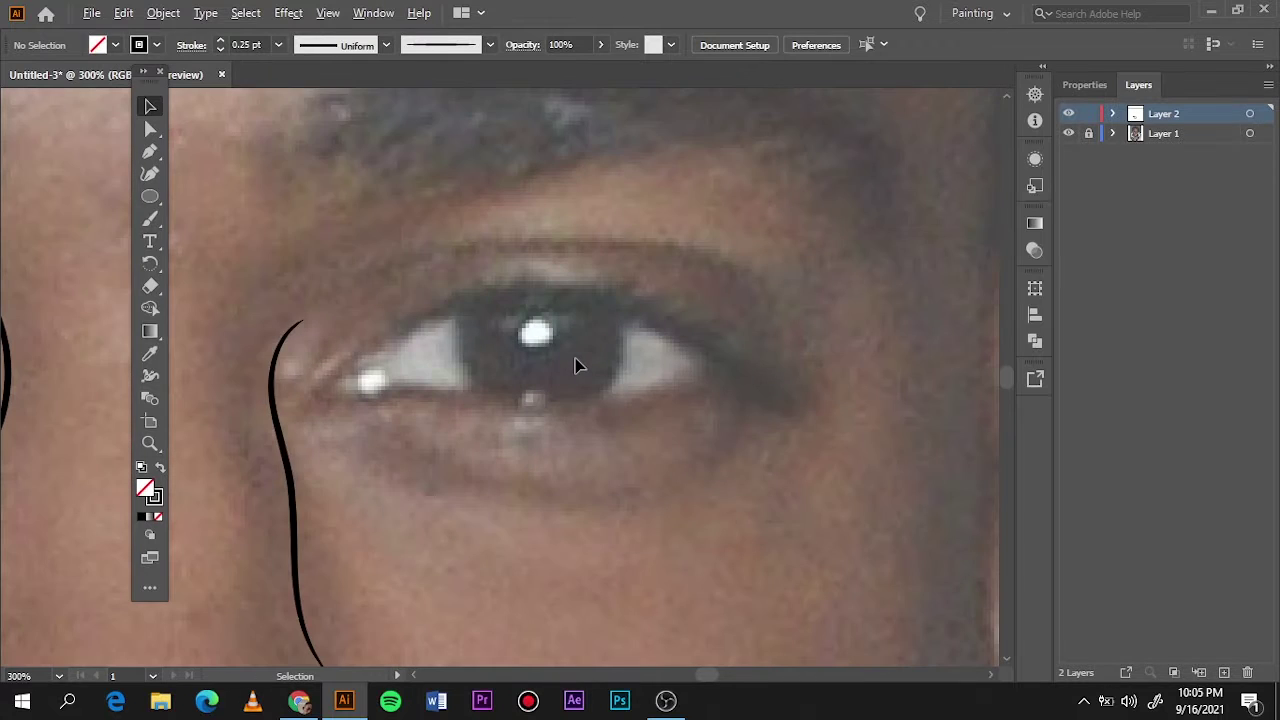
{"action": "key", "text": "b"}
Step: Trace the right eye's upper and lower eyelids and the outer-corner wing
{"action": "mouse_move", "coordinate": [366, 354]}
{"action": "left_mouse_down"}
{"action": "mouse_move", "coordinate": [318, 396]}
{"action": "mouse_move", "coordinate": [752, 366]}
{"action": "left_mouse_up"}
{"action": "left_click_drag", "start_coordinate": [420, 322], "coordinate": [795, 408]}
{"action": "left_click_drag", "start_coordinate": [486, 290], "coordinate": [692, 342]}
{"action": "left_click_drag", "start_coordinate": [590, 298], "coordinate": [746, 362]}
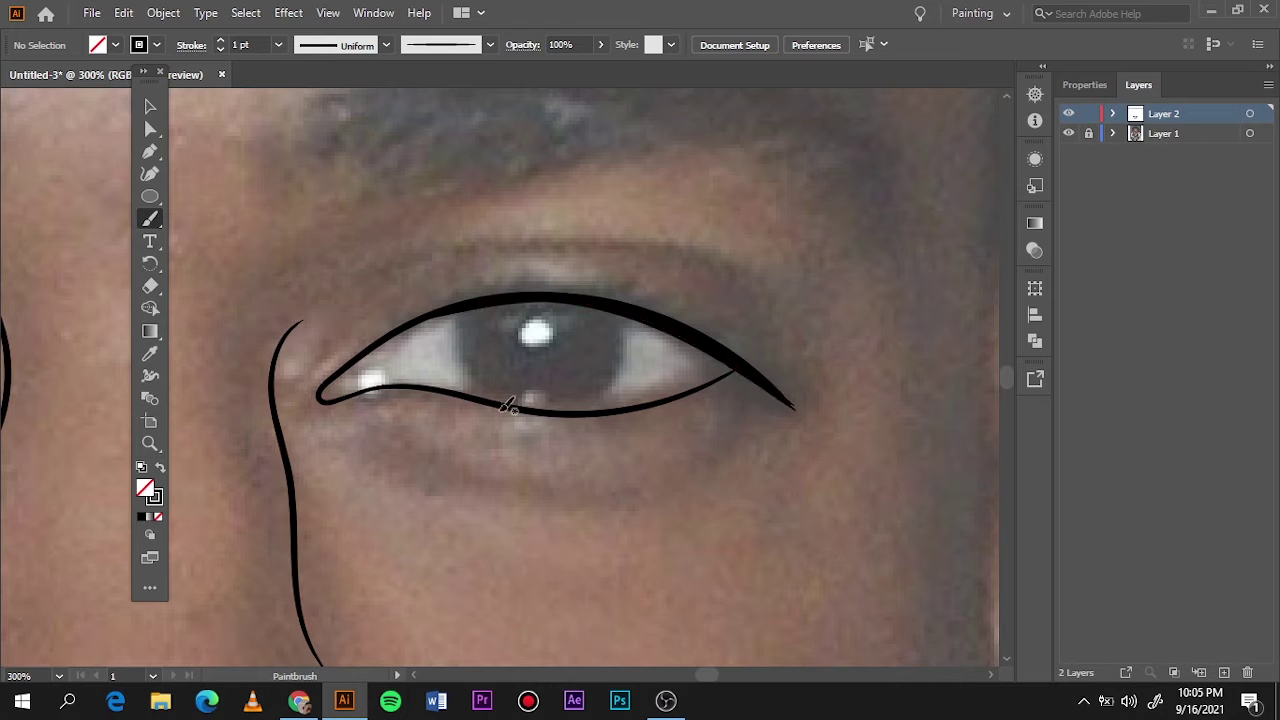
Step: Outline the right iris, add two crease lines above and two thin lines beneath
{"action": "left_click_drag", "start_coordinate": [465, 342], "coordinate": [624, 308]}
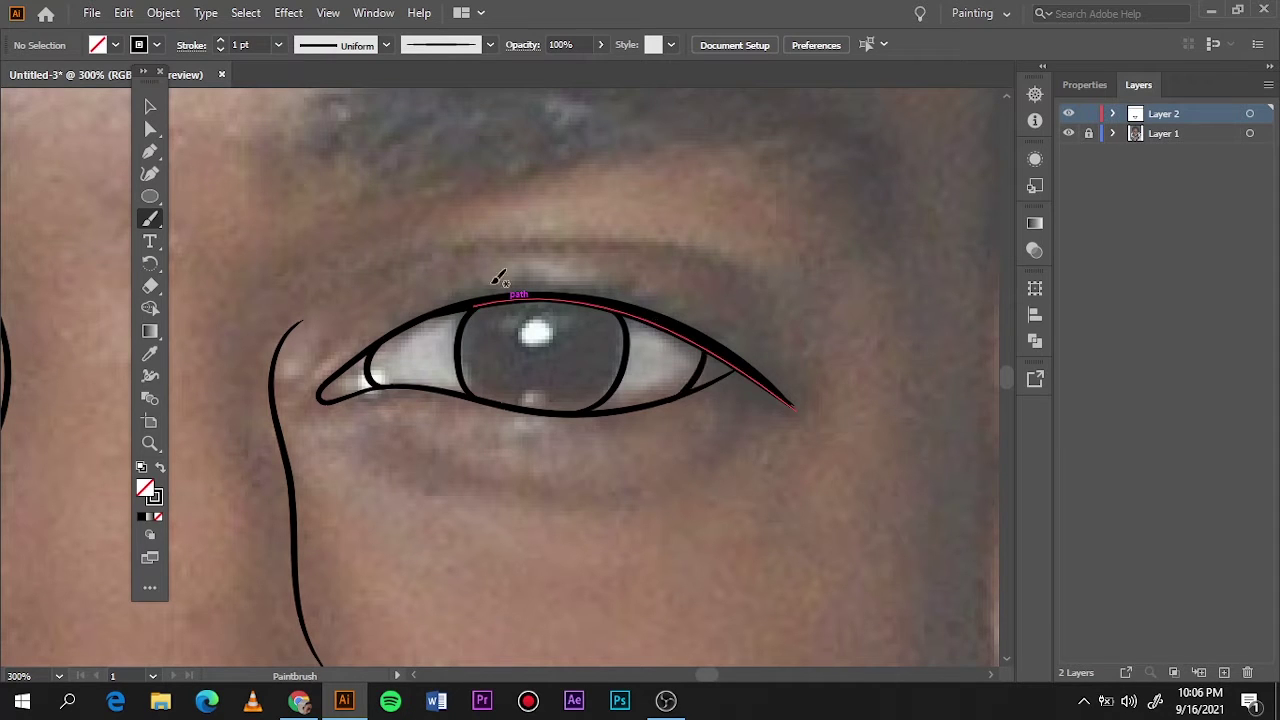
{"action": "left_click_drag", "start_coordinate": [460, 268], "coordinate": [768, 292]}
{"action": "mouse_move", "coordinate": [308, 310]}
{"action": "left_mouse_down"}
{"action": "mouse_move", "coordinate": [385, 270]}
{"action": "mouse_move", "coordinate": [505, 250]}
{"action": "left_mouse_up"}
{"action": "left_click_drag", "start_coordinate": [410, 468], "coordinate": [508, 512]}
{"action": "left_click_drag", "start_coordinate": [478, 470], "coordinate": [688, 500]}
{"action": "key", "text": "ctrl+0"}
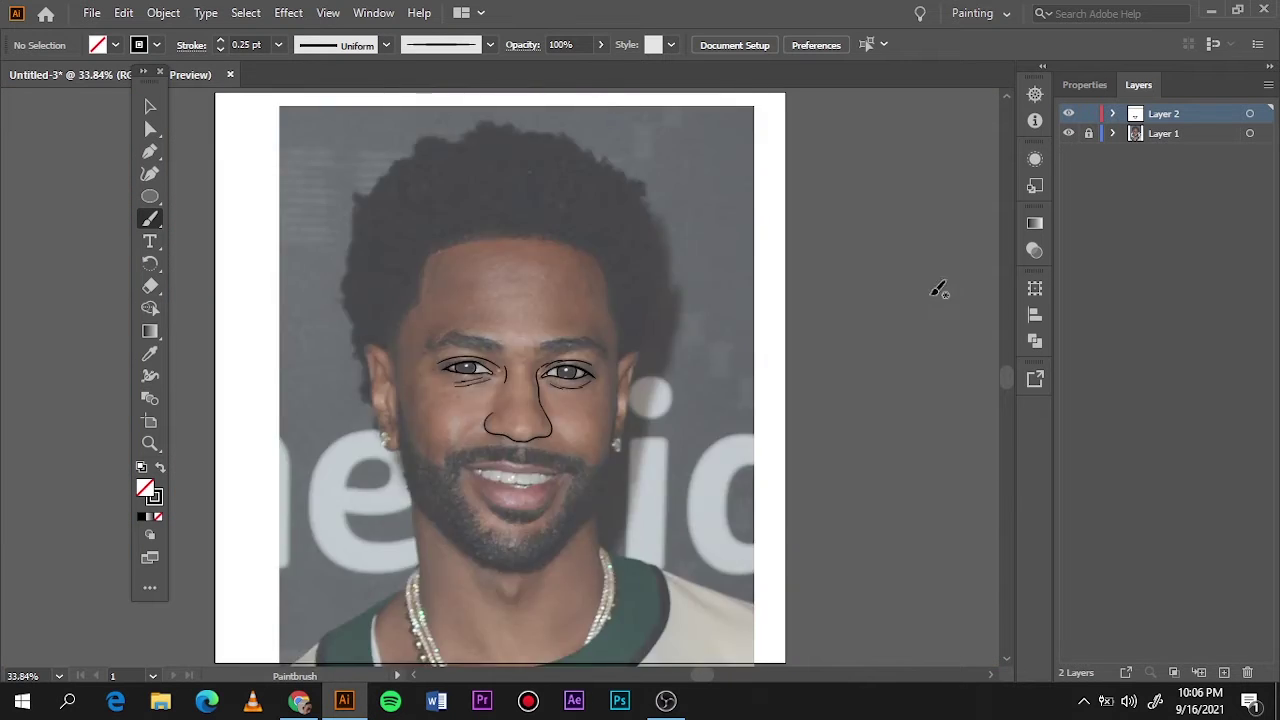
{"action": "scroll", "coordinate": [536, 513], "scroll_direction": "up", "scroll_amount": 5}
{"action": "key", "text": "ctrl+0"}
{"action": "scroll", "coordinate": [509, 486], "scroll_direction": "up", "scroll_amount": 3}
Step: Set the brush weight to 1 pt and trace the upper lip outline
{"action": "scroll", "coordinate": [509, 486], "scroll_direction": "up", "scroll_amount": 2}
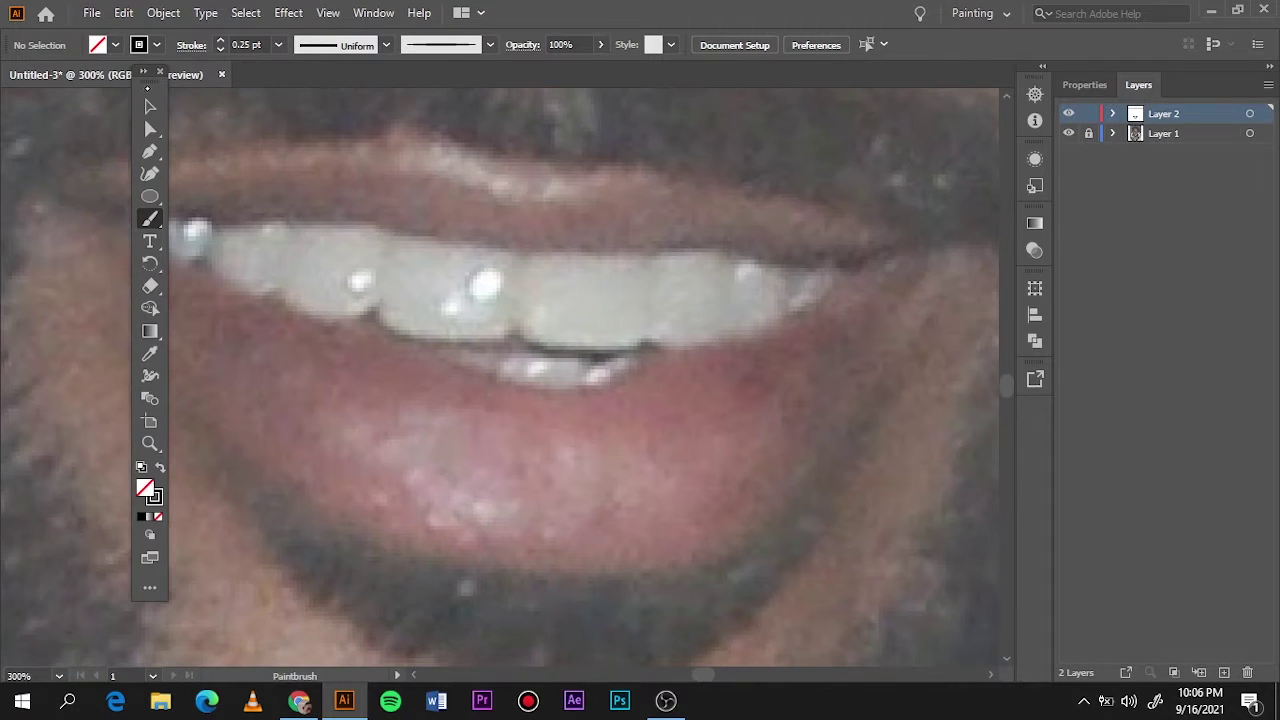
{"action": "left_click", "coordinate": [301, 126]}
{"action": "mouse_move", "coordinate": [733, 194]}
{"action": "left_mouse_down"}
{"action": "mouse_move", "coordinate": [957, 240]}
{"action": "mouse_move", "coordinate": [371, 134]}
{"action": "left_mouse_up"}
{"action": "key", "text": "ctrl+z"}
{"action": "left_click_drag", "start_coordinate": [477, 149], "coordinate": [40, 182]}
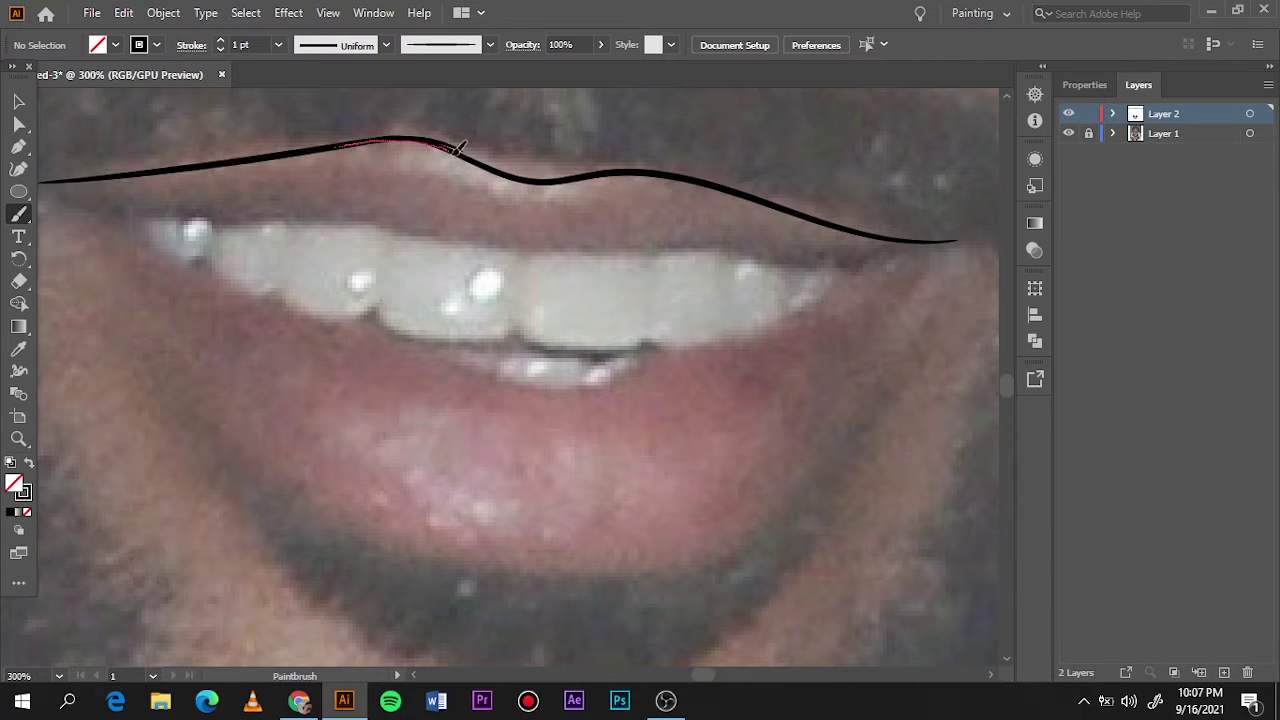
{"action": "left_click_drag", "start_coordinate": [461, 148], "coordinate": [468, 151]}
Step: Draw the lip line along the top of the teeth, redoing stray strokes
{"action": "left_click_drag", "start_coordinate": [333, 218], "coordinate": [590, 248]}
{"action": "key", "text": "ctrl+z"}
{"action": "left_click_drag", "start_coordinate": [57, 194], "coordinate": [486, 251]}
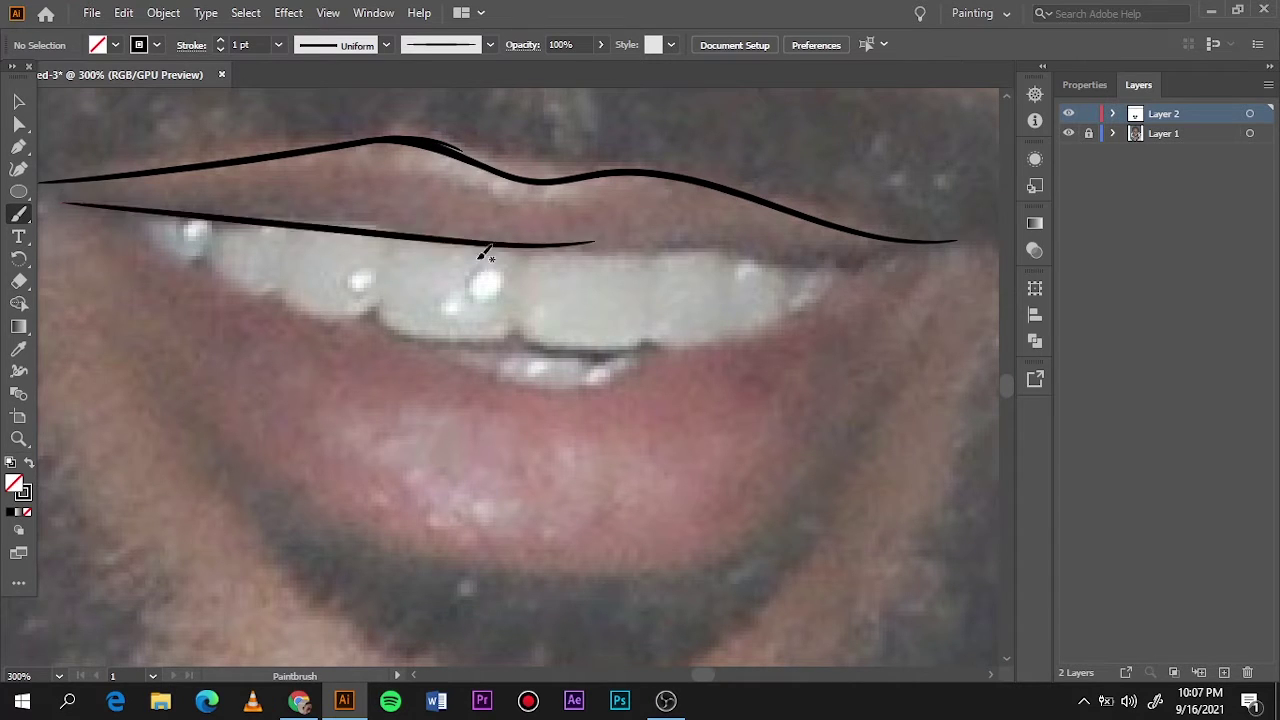
{"action": "key", "text": "ctrl+z"}
{"action": "left_click_drag", "start_coordinate": [60, 203], "coordinate": [600, 250]}
{"action": "mouse_move", "coordinate": [915, 245]}
{"action": "left_mouse_down"}
{"action": "mouse_move", "coordinate": [560, 255]}
{"action": "mouse_move", "coordinate": [957, 240]}
{"action": "left_mouse_up"}
{"action": "key", "text": "ctrl+z"}
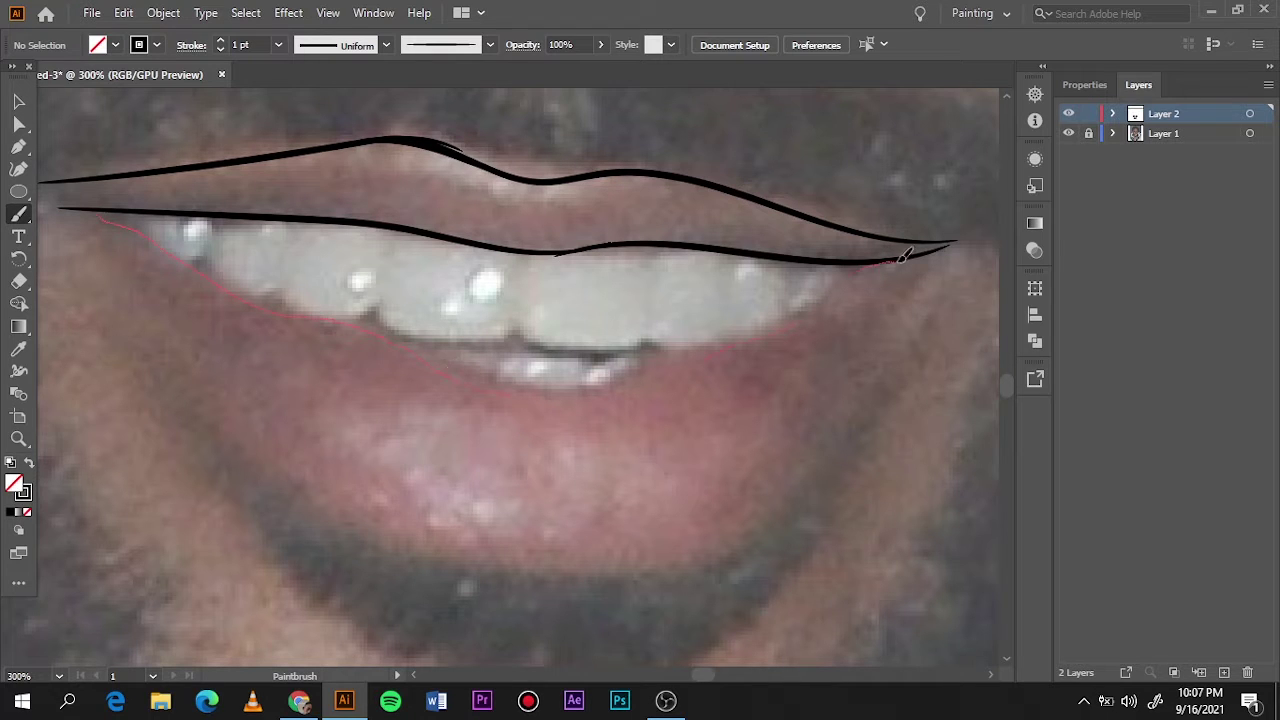
Step: Trace the lower teeth edge and the outer curve of the lower lip
{"action": "left_click", "coordinate": [123, 214], "text": "ctrl"}
{"action": "left_click_drag", "start_coordinate": [641, 378], "coordinate": [888, 262]}
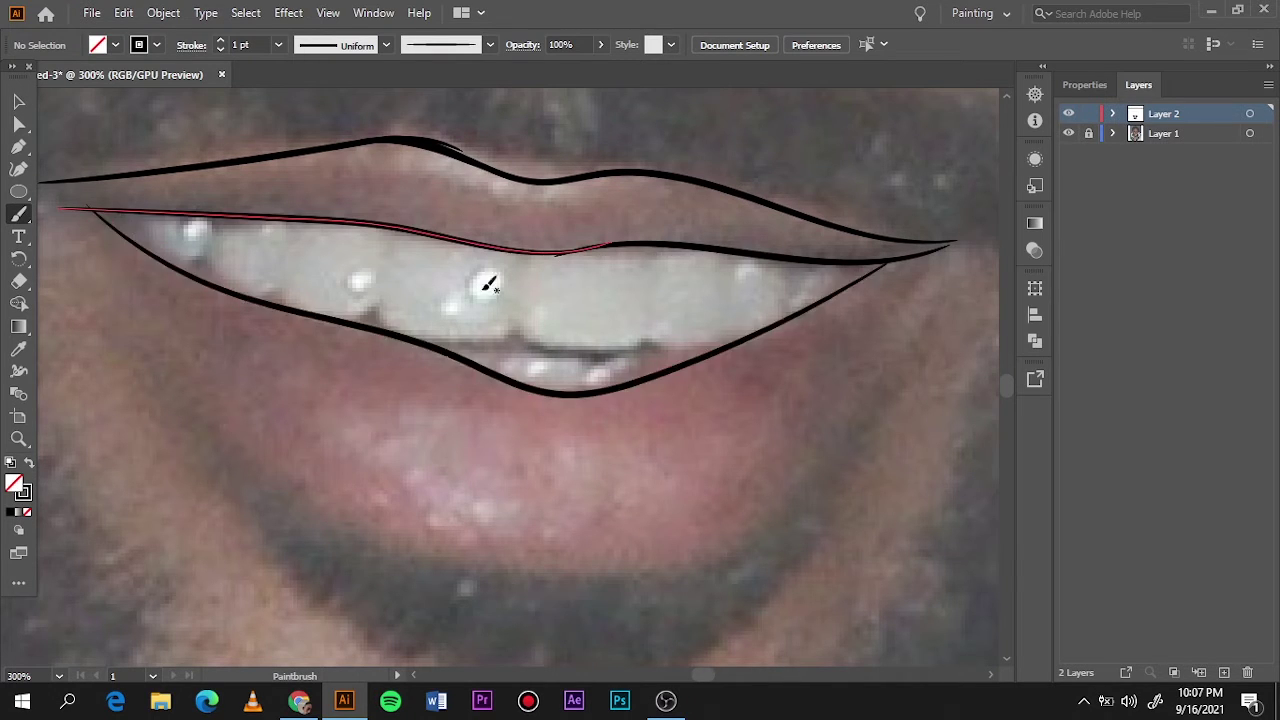
{"action": "left_click_drag", "start_coordinate": [862, 414], "coordinate": [957, 241]}
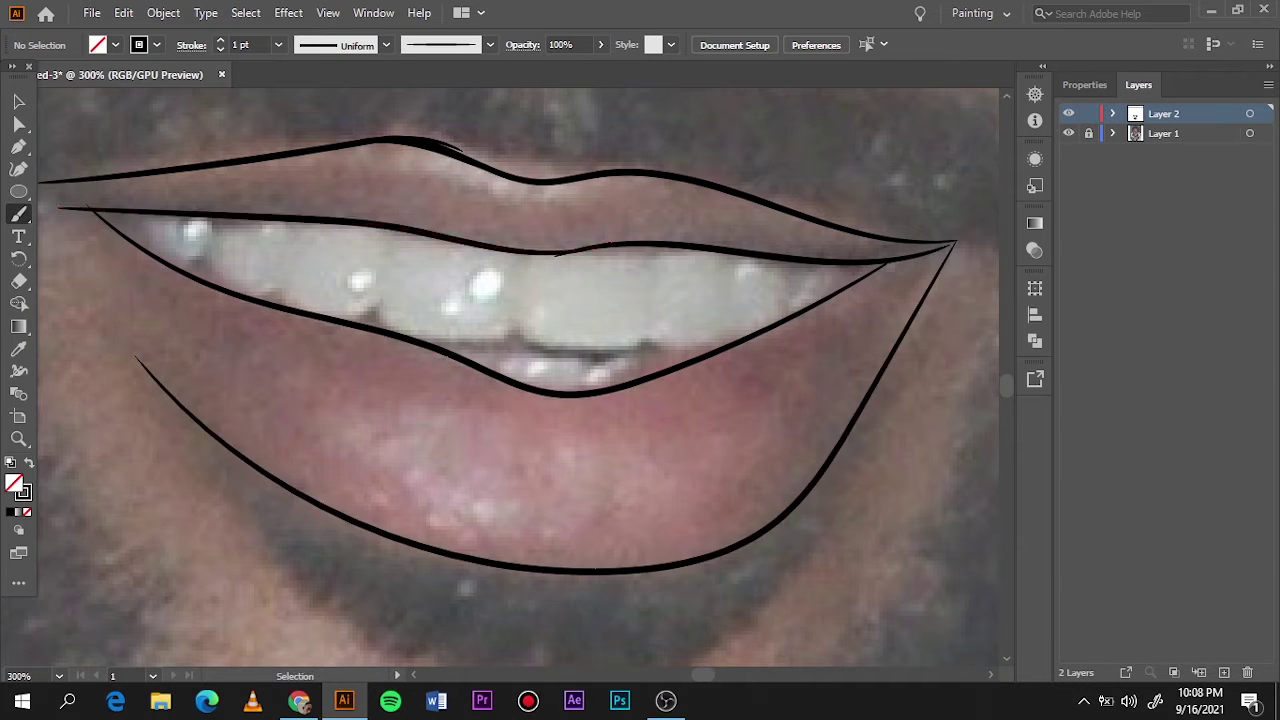
{"action": "scroll", "coordinate": [403, 258], "scroll_direction": "up", "scroll_amount": 1}
Step: Join the lower lip curve at the left corner and taper that corner
{"action": "left_click_drag", "start_coordinate": [270, 170], "coordinate": [272, 172]}
{"action": "scroll", "coordinate": [272, 172], "scroll_direction": "down", "scroll_amount": 5}
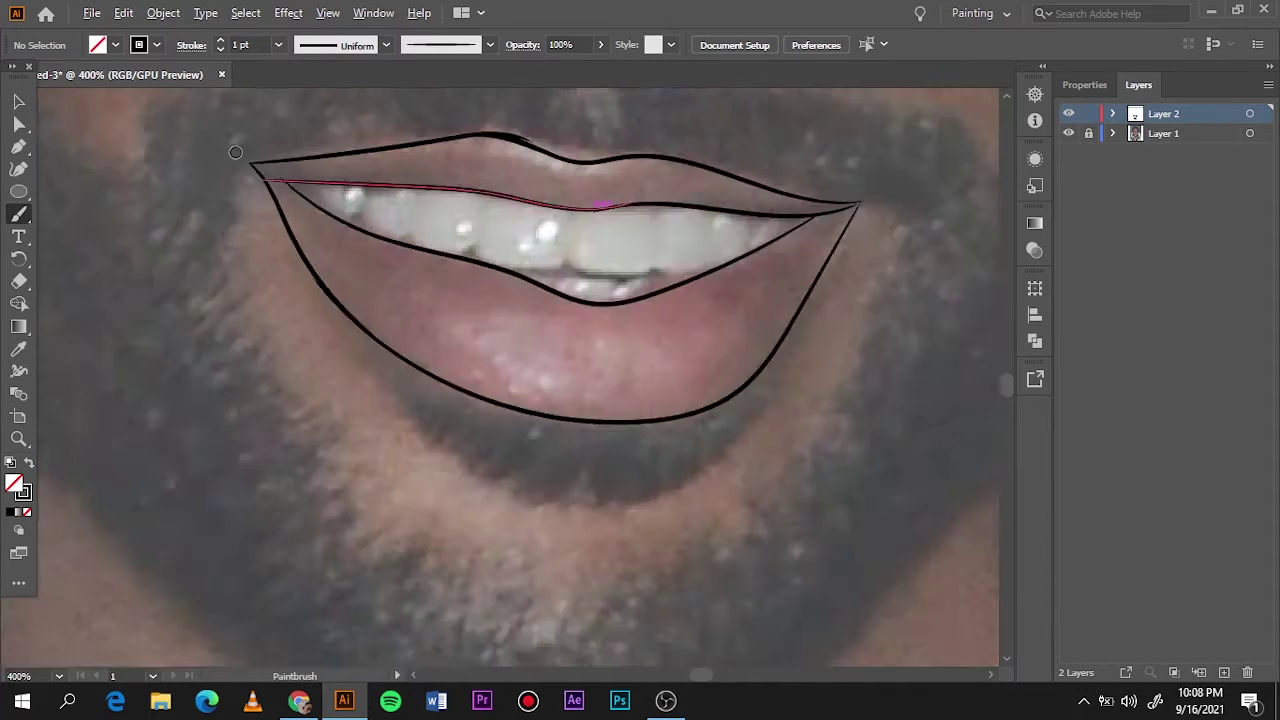
{"action": "scroll", "coordinate": [320, 197], "scroll_direction": "up", "scroll_amount": 8}
{"action": "left_click_drag", "start_coordinate": [200, 288], "coordinate": [480, 350]}
{"action": "left_click_drag", "start_coordinate": [335, 352], "coordinate": [247, 331]}
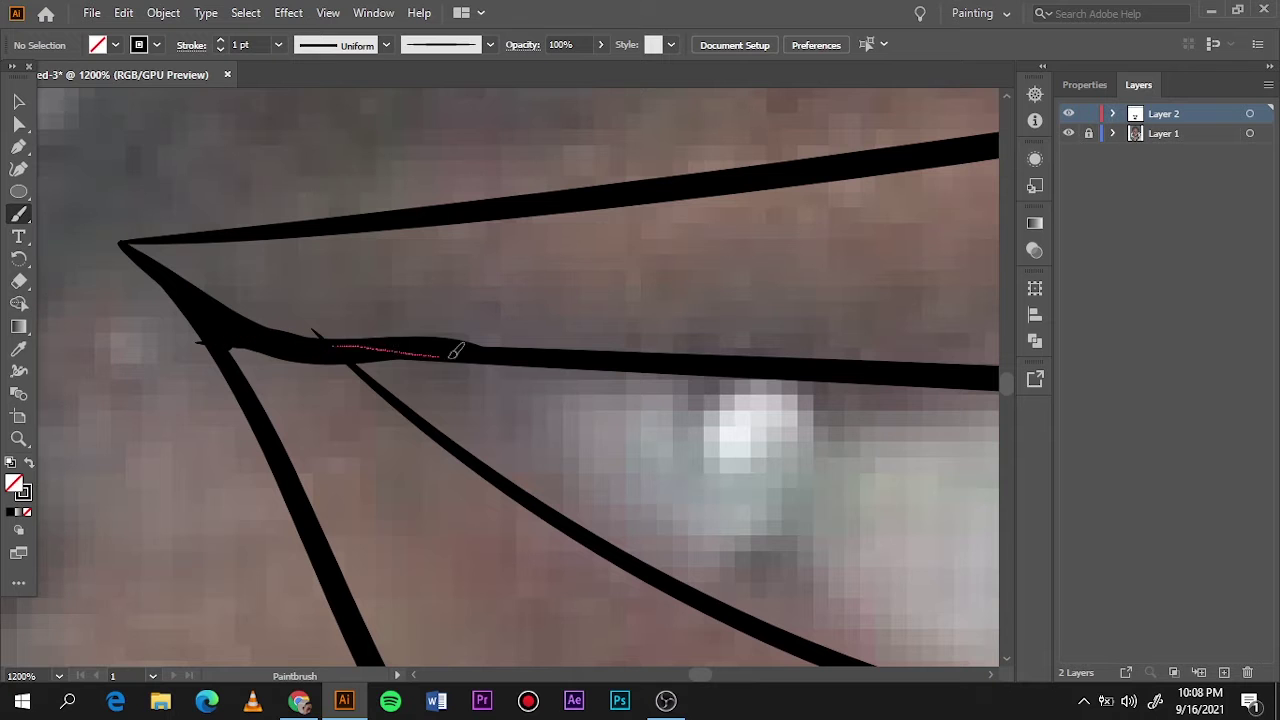
{"action": "left_click_drag", "start_coordinate": [455, 350], "coordinate": [600, 352]}
Step: Smooth the lip line near the right corner of the mouth
{"action": "scroll", "coordinate": [714, 543], "scroll_direction": "down", "scroll_amount": 5}
{"action": "scroll", "coordinate": [683, 471], "scroll_direction": "up", "scroll_amount": 4}
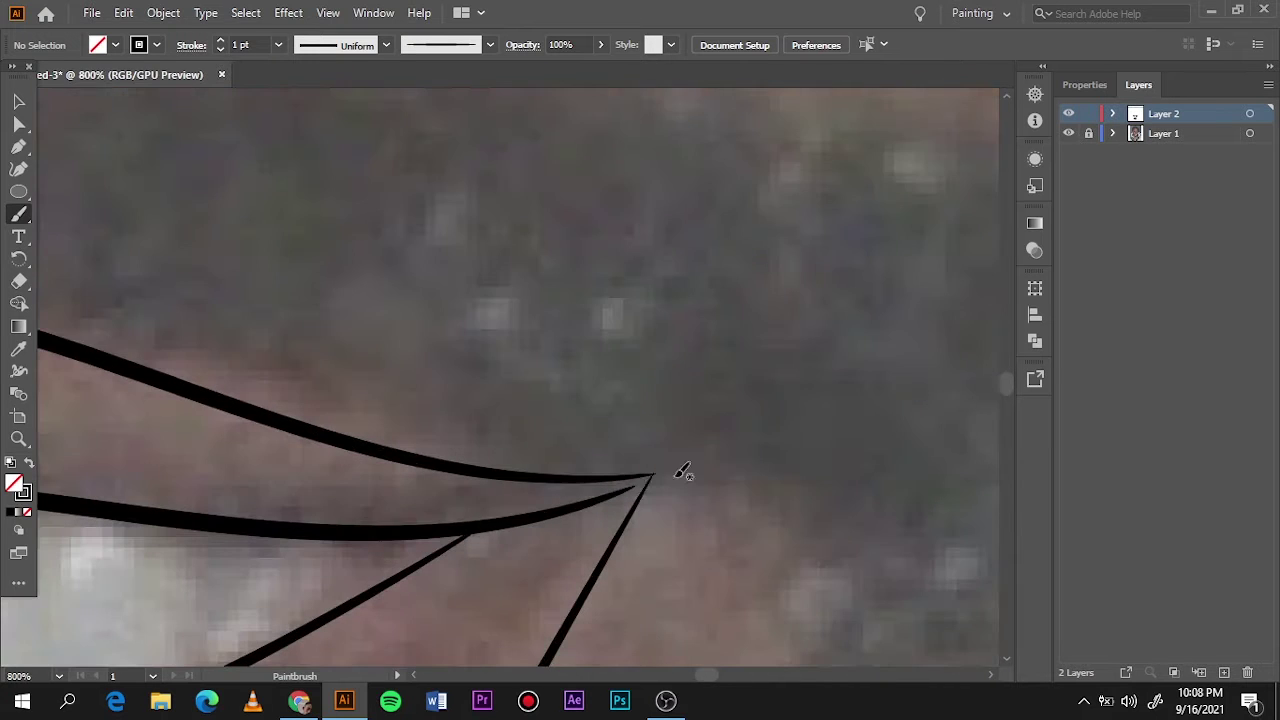
{"action": "left_click_drag", "start_coordinate": [567, 510], "coordinate": [580, 507]}
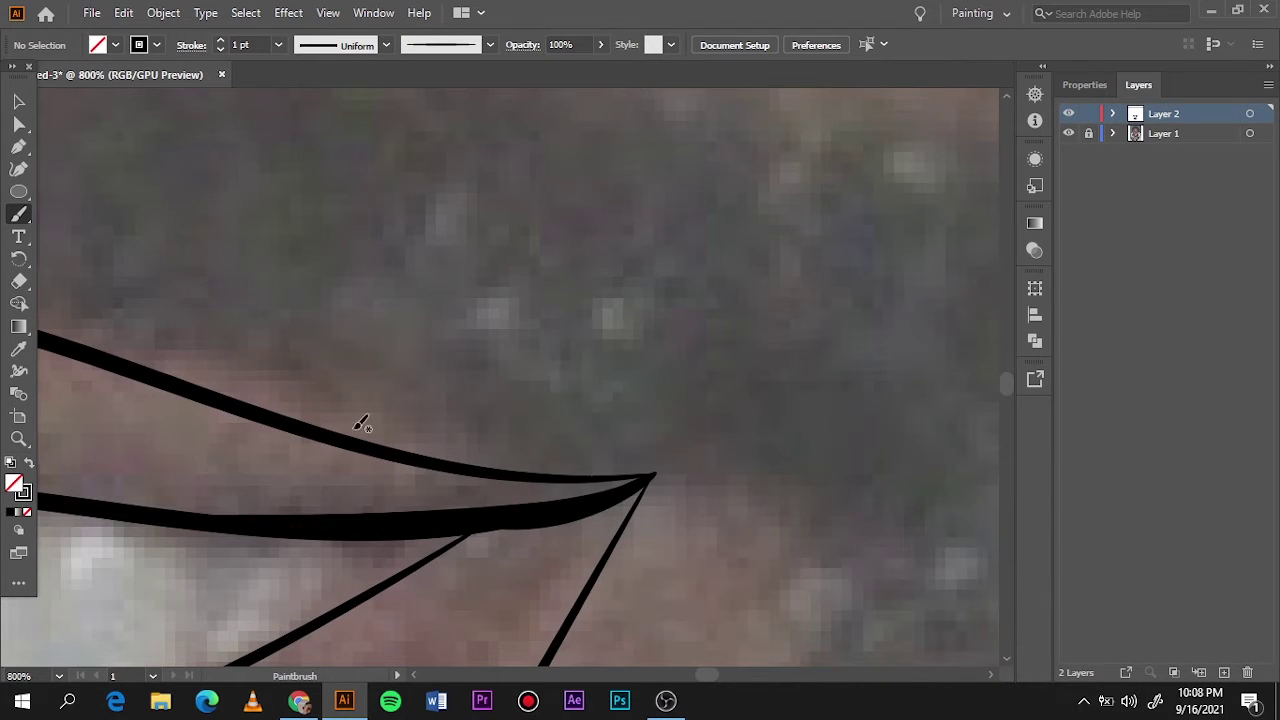
{"action": "scroll", "coordinate": [186, 460], "scroll_direction": "down", "scroll_amount": 4}
{"action": "scroll", "coordinate": [186, 460], "scroll_direction": "down", "scroll_amount": 3}
{"action": "scroll", "coordinate": [311, 486], "scroll_direction": "up", "scroll_amount": 5}
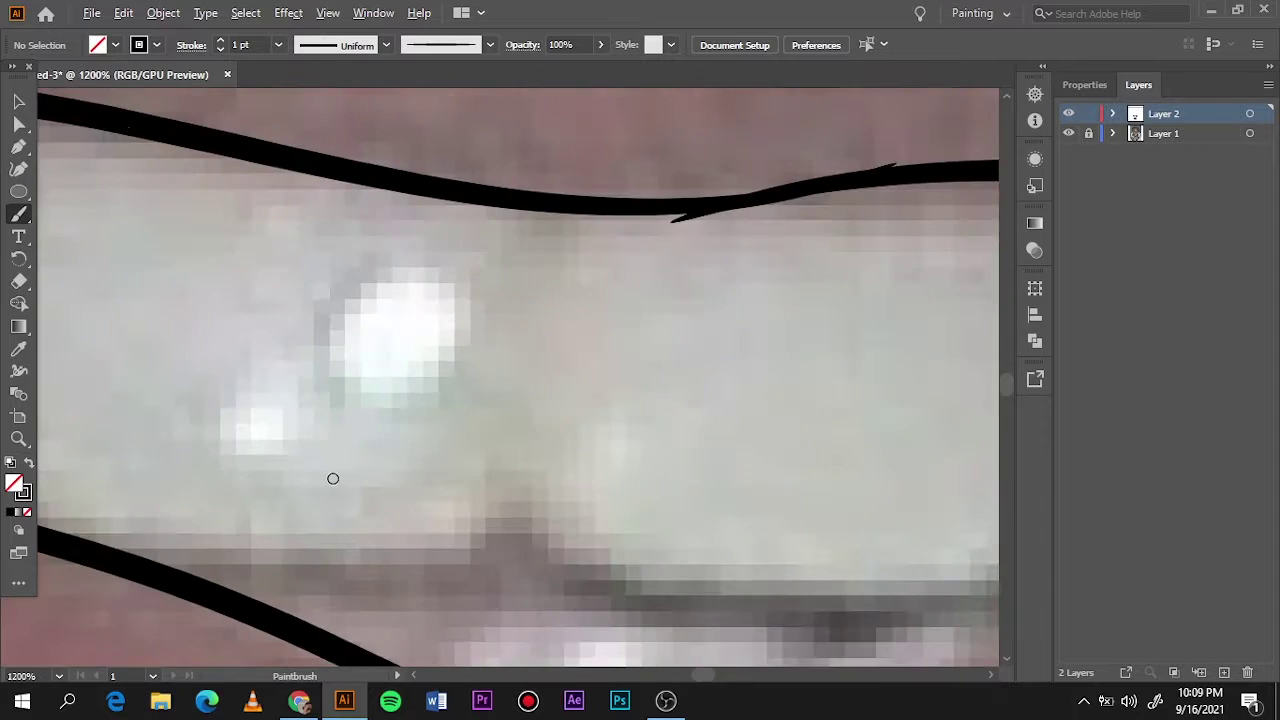
{"action": "scroll", "coordinate": [55, 458], "scroll_direction": "down", "scroll_amount": 2}
Step: Switch to black fill with no stroke and pencil the first two tooth-gap spikes
{"action": "key", "text": "shift+x"}
{"action": "key", "text": "n"}
{"action": "scroll", "coordinate": [440, 540], "scroll_direction": "up", "scroll_amount": 3}
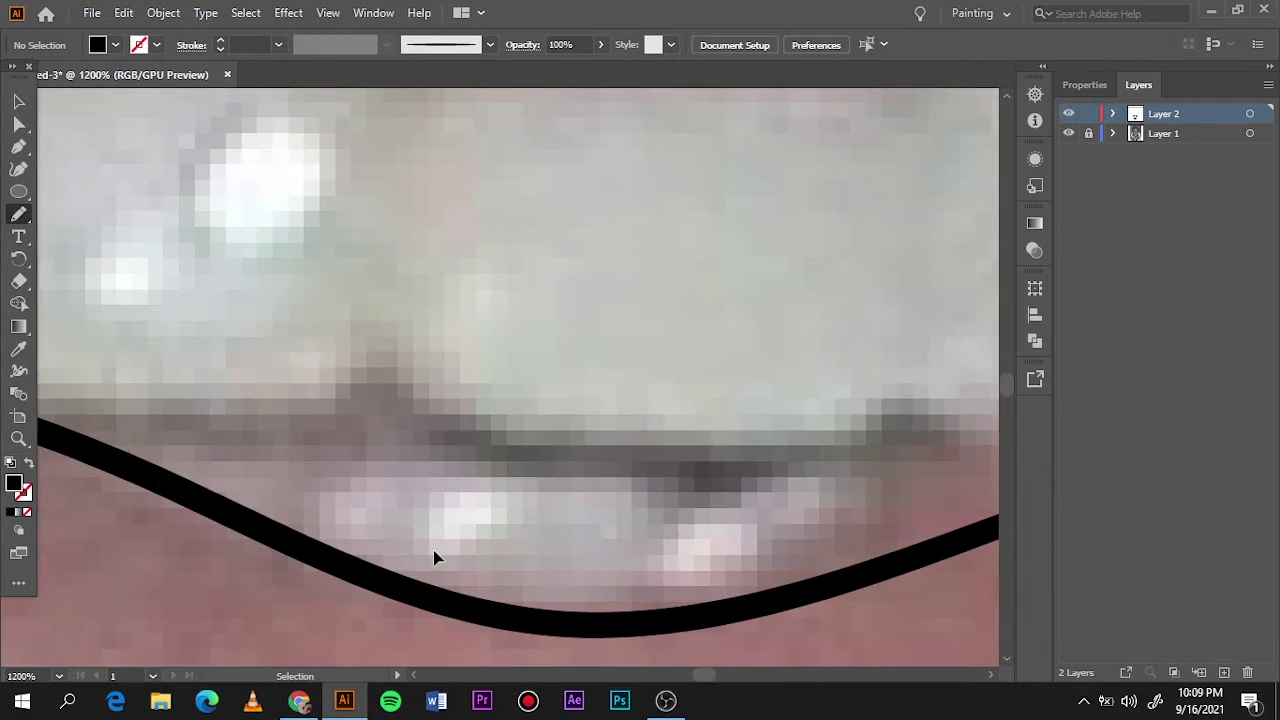
{"action": "left_click_drag", "start_coordinate": [253, 452], "coordinate": [175, 447]}
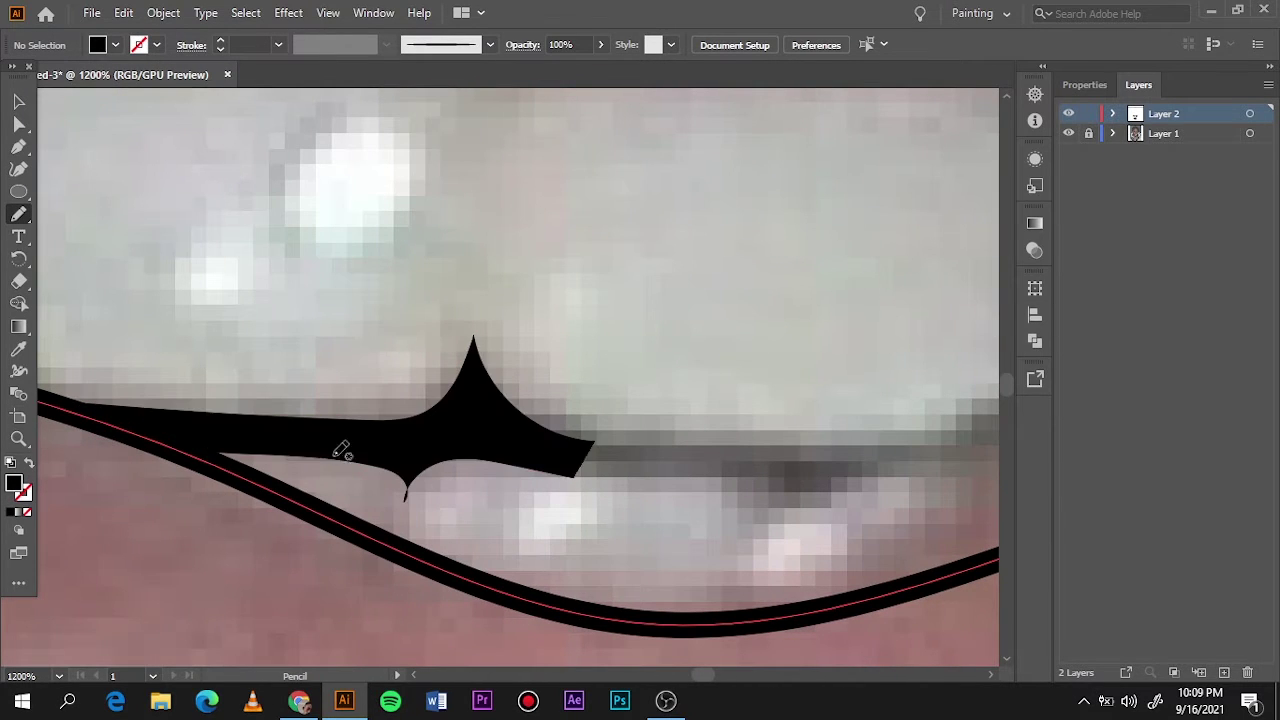
{"action": "left_click_drag", "start_coordinate": [908, 455], "coordinate": [720, 466]}
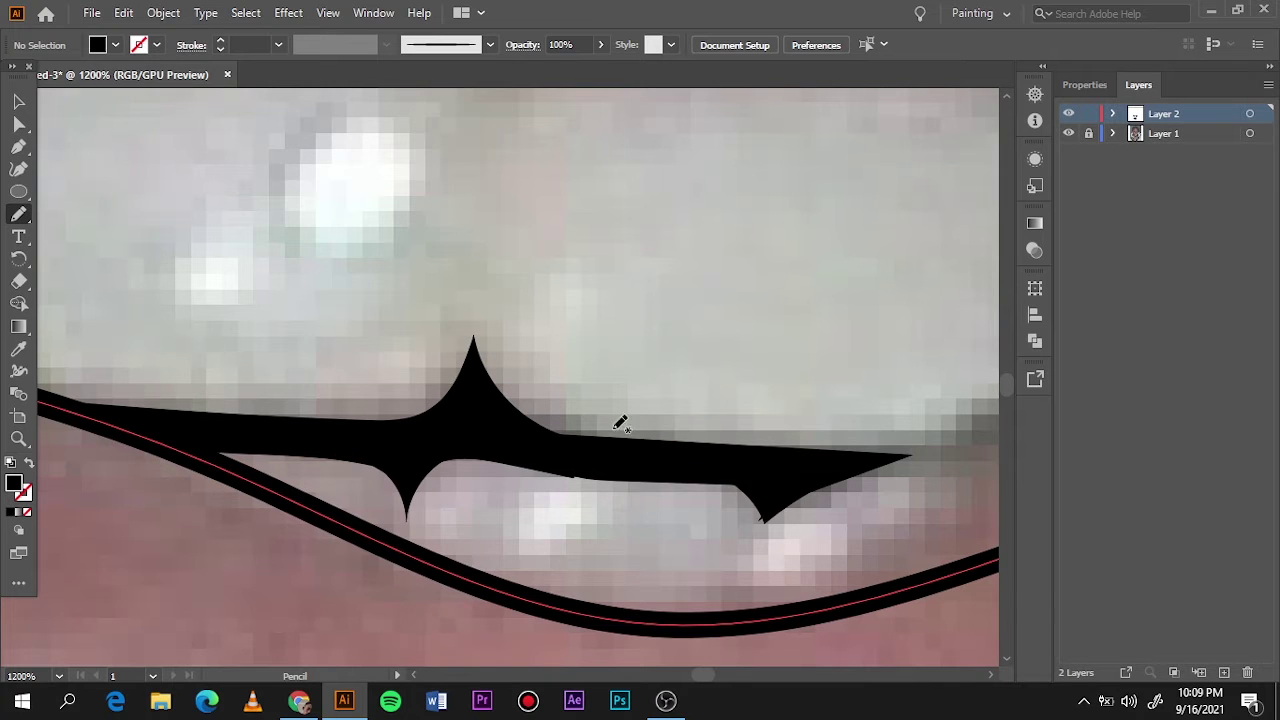
{"action": "scroll", "coordinate": [617, 423], "scroll_direction": "down", "scroll_amount": 3}
{"action": "scroll", "coordinate": [742, 398], "scroll_direction": "up", "scroll_amount": 2}
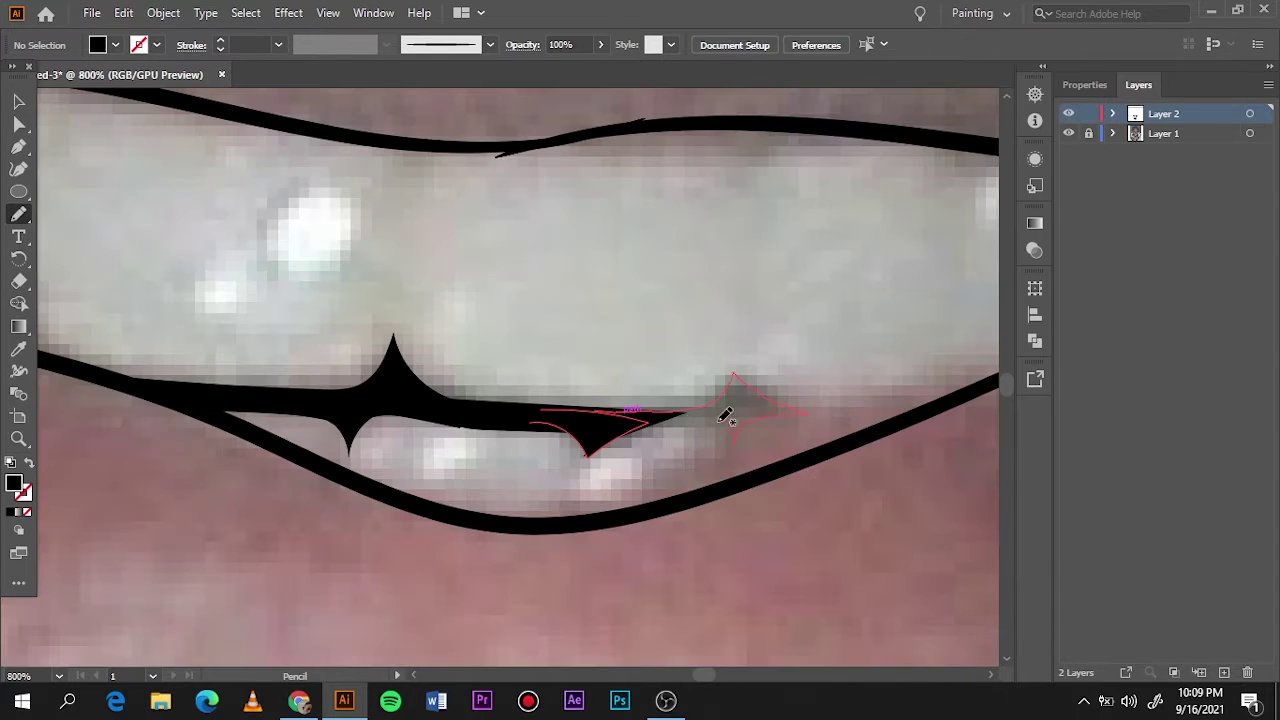
Step: Add four more filled spikes along the teeth, mostly between the lower teeth
{"action": "left_click_drag", "start_coordinate": [726, 416], "coordinate": [580, 410]}
{"action": "scroll", "coordinate": [560, 380], "scroll_direction": "left", "scroll_amount": 5}
{"action": "left_click_drag", "start_coordinate": [476, 333], "coordinate": [500, 400]}
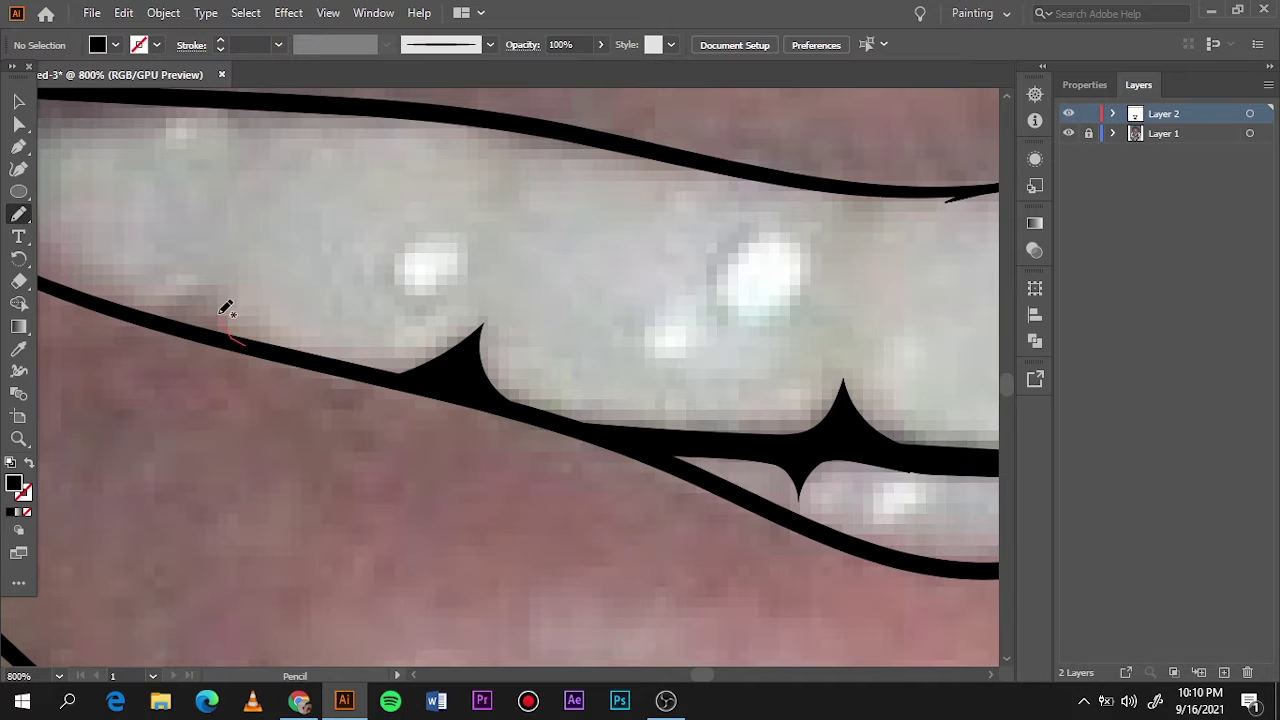
{"action": "left_click_drag", "start_coordinate": [223, 306], "coordinate": [251, 357]}
{"action": "scroll", "coordinate": [300, 263], "scroll_direction": "down", "scroll_amount": 3}
{"action": "scroll", "coordinate": [384, 296], "scroll_direction": "up", "scroll_amount": 2}
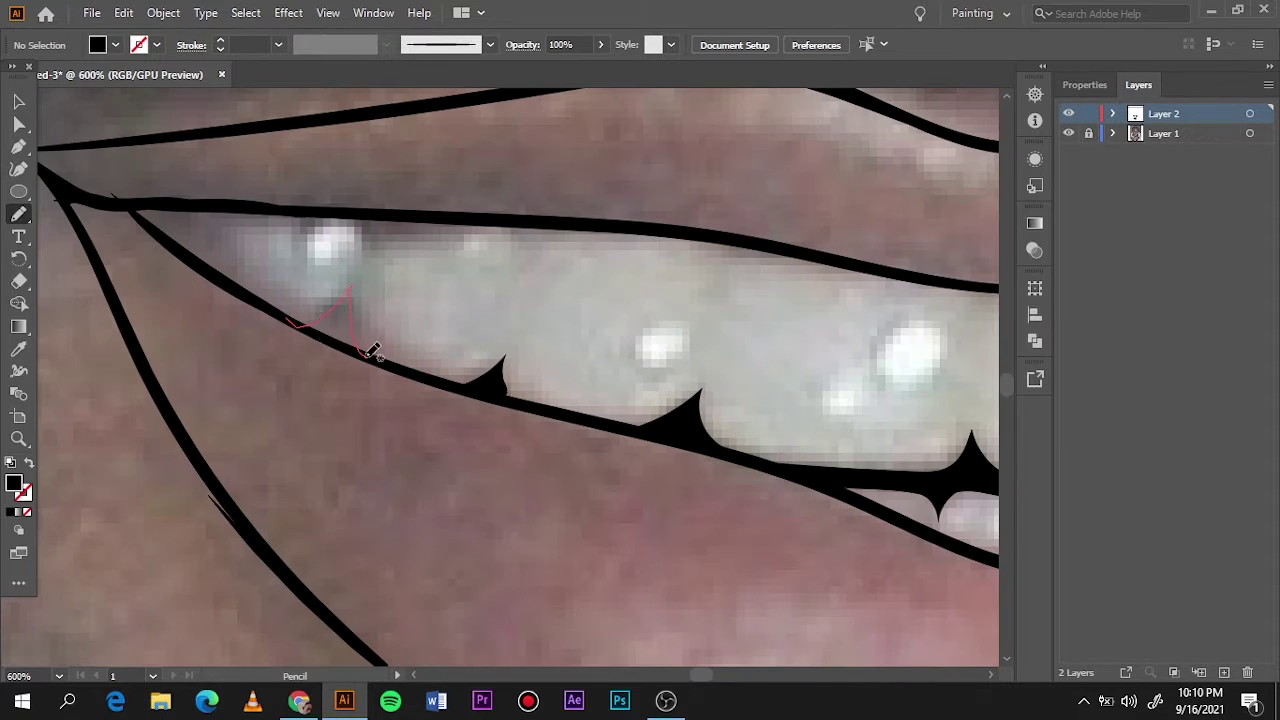
{"action": "left_click_drag", "start_coordinate": [372, 352], "coordinate": [370, 355]}
Step: Set the stroke weight to 0.5 pt and draw two thin marks between upper teeth
{"action": "left_click", "coordinate": [278, 44]}
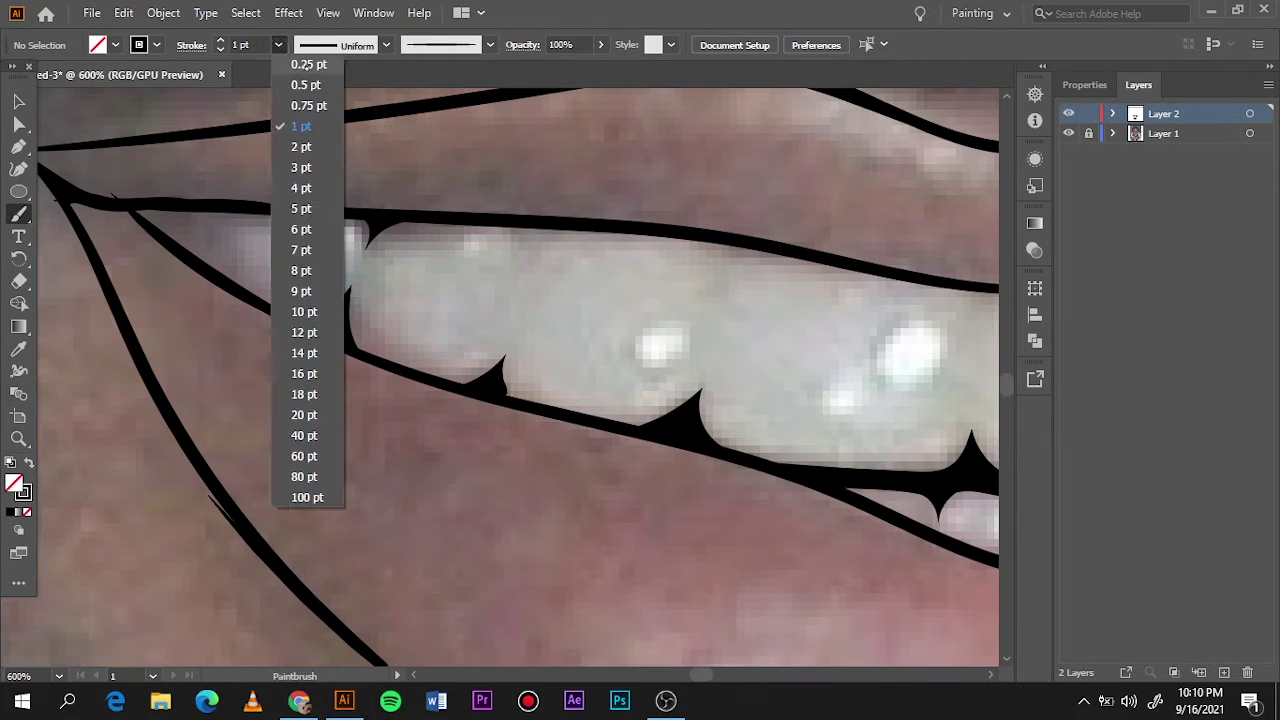
{"action": "left_click", "coordinate": [300, 131]}
{"action": "left_click_drag", "start_coordinate": [518, 228], "coordinate": [542, 230]}
{"action": "mouse_move", "coordinate": [718, 242]}
{"action": "left_mouse_down"}
{"action": "mouse_move", "coordinate": [745, 256]}
{"action": "mouse_move", "coordinate": [734, 368]}
{"action": "left_mouse_up"}
{"action": "scroll", "coordinate": [933, 258], "scroll_direction": "right", "scroll_amount": 3}
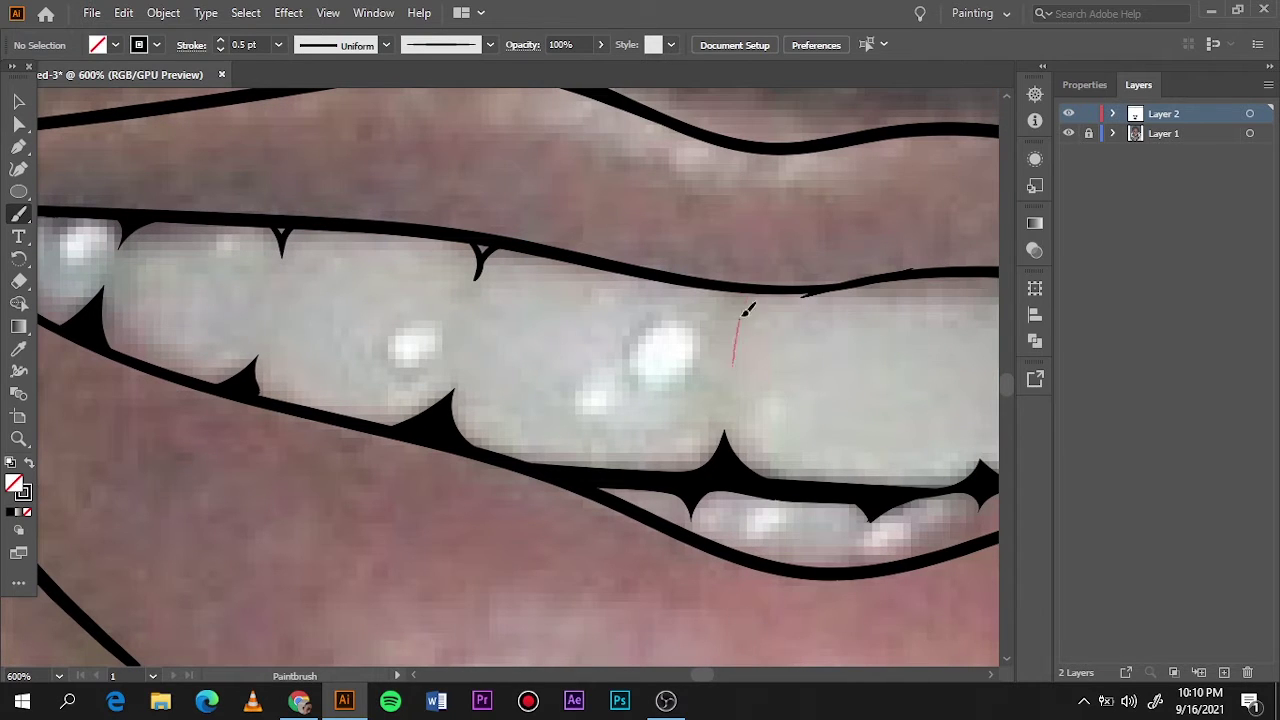
Step: Fit the artboard and toggle the photo layer to check the teeth line art
{"action": "key", "text": "ctrl+0"}
{"action": "left_click", "coordinate": [1068, 133]}
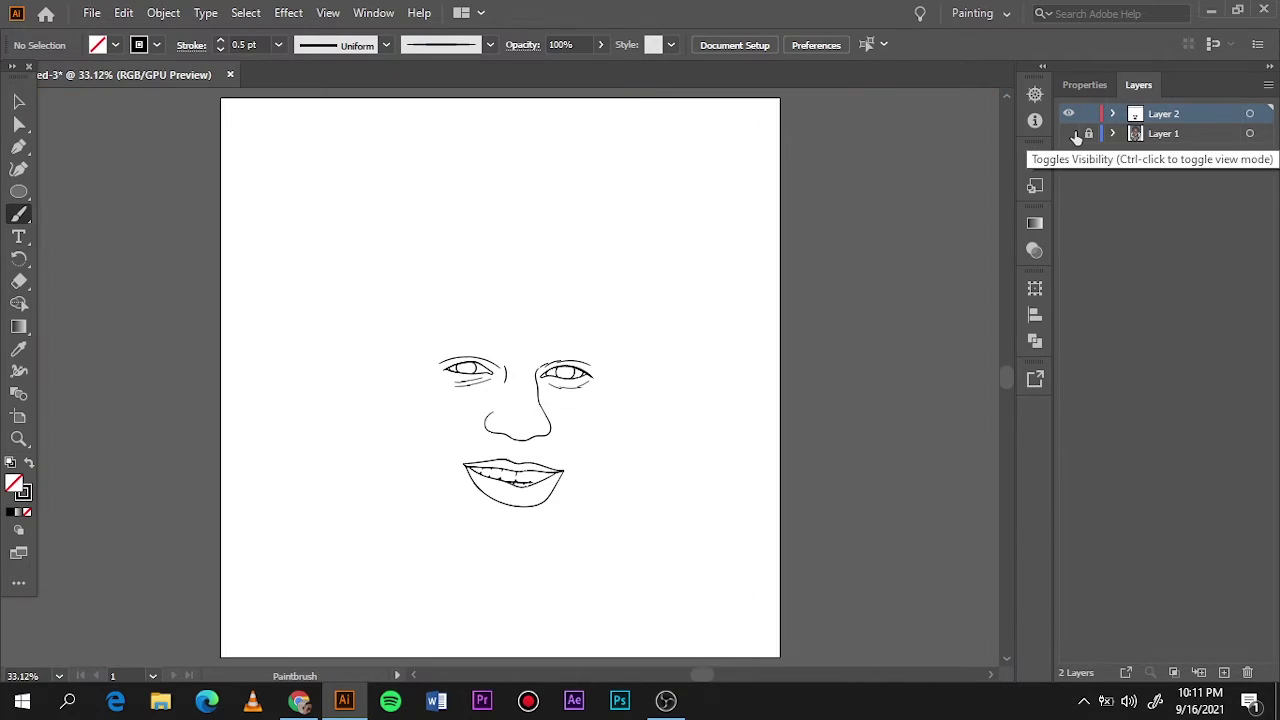
{"action": "scroll", "coordinate": [447, 316], "scroll_direction": "up", "scroll_amount": 3}
{"action": "scroll", "coordinate": [447, 316], "scroll_direction": "up", "scroll_amount": 3}
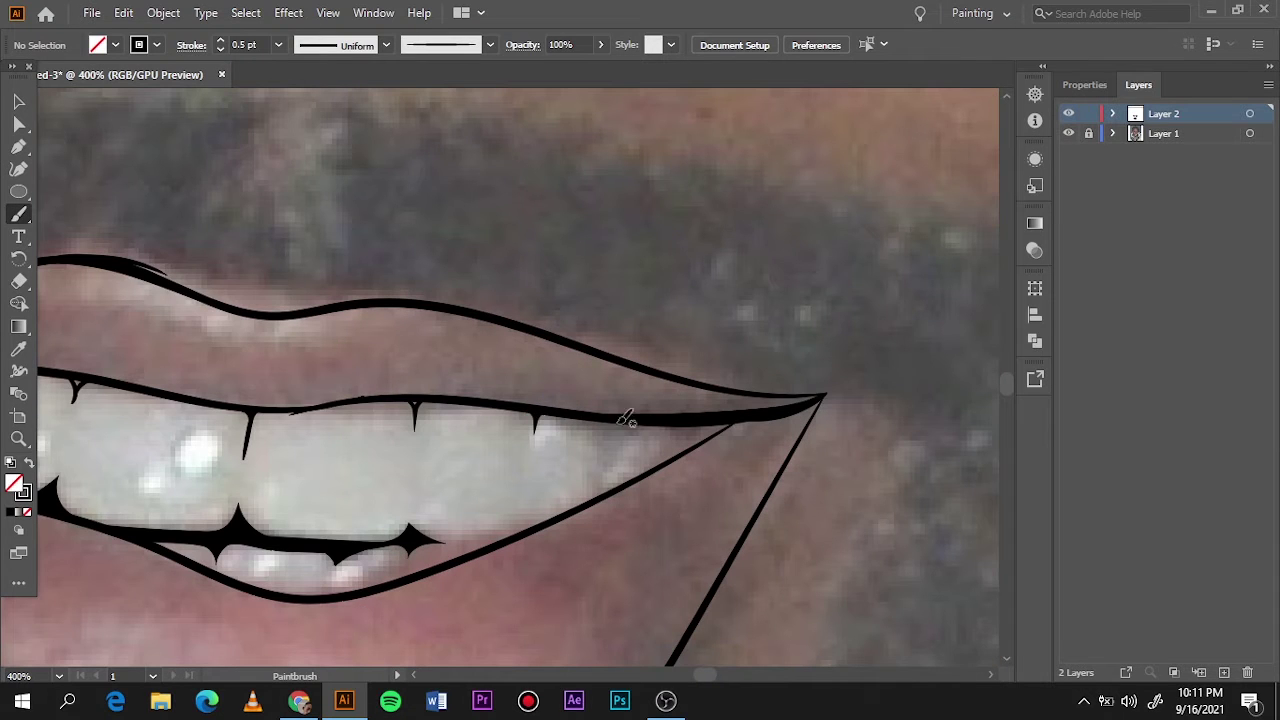
{"action": "key", "text": "ctrl+0"}
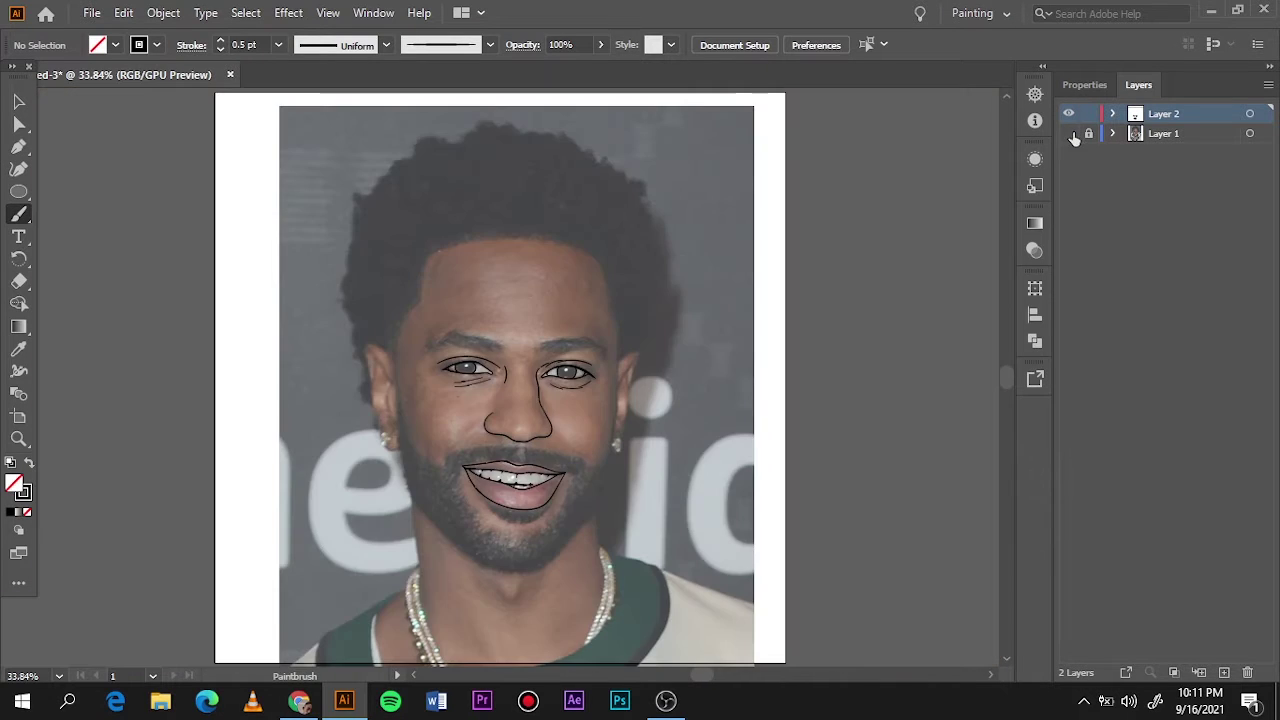
{"action": "scroll", "coordinate": [318, 441], "scroll_direction": "up", "scroll_amount": 4}
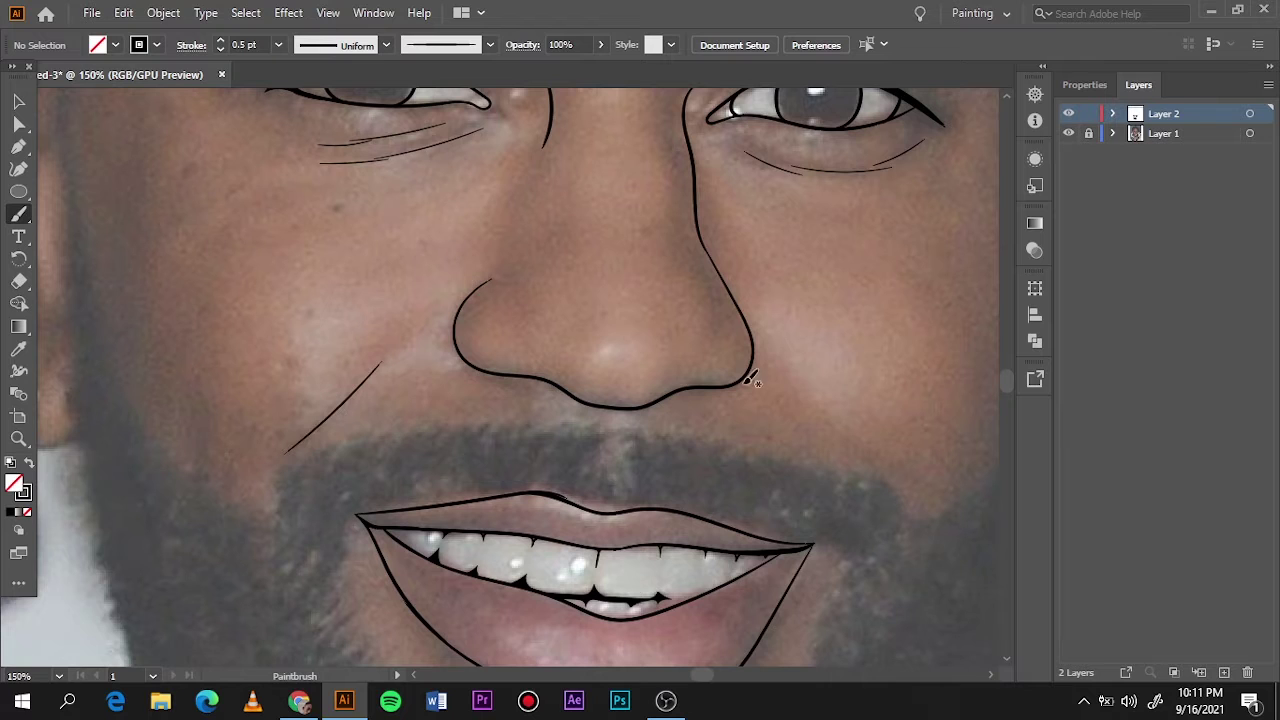
Step: Trace the first ear's top rim and inner lines in 1 pt strokes
{"action": "scroll", "coordinate": [846, 494], "scroll_direction": "left", "scroll_amount": 5}
{"action": "scroll", "coordinate": [846, 494], "scroll_direction": "left", "scroll_amount": 5}
{"action": "scroll", "coordinate": [846, 494], "scroll_direction": "up", "scroll_amount": 3}
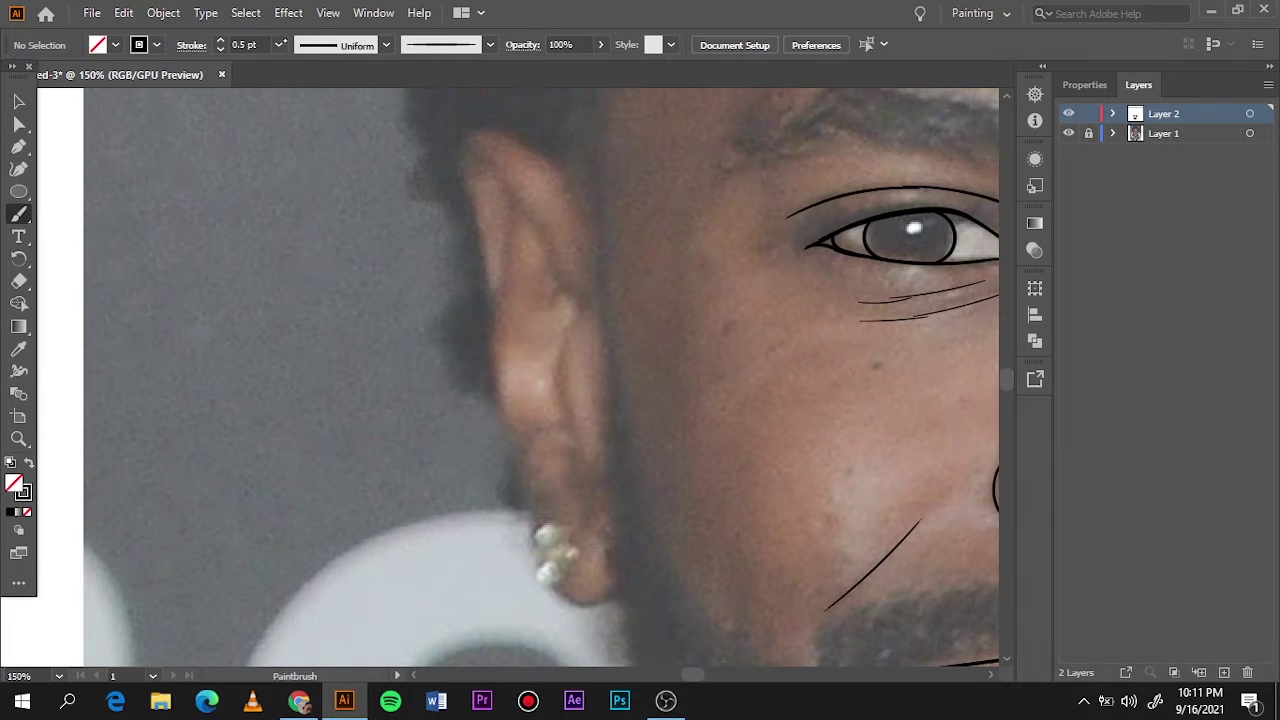
{"action": "left_click_drag", "start_coordinate": [481, 224], "coordinate": [489, 316]}
{"action": "key", "text": "ctrl+z"}
{"action": "key", "text": "ctrl+shift+z"}
{"action": "left_click_drag", "start_coordinate": [558, 222], "coordinate": [582, 300]}
{"action": "left_click_drag", "start_coordinate": [490, 318], "coordinate": [522, 440]}
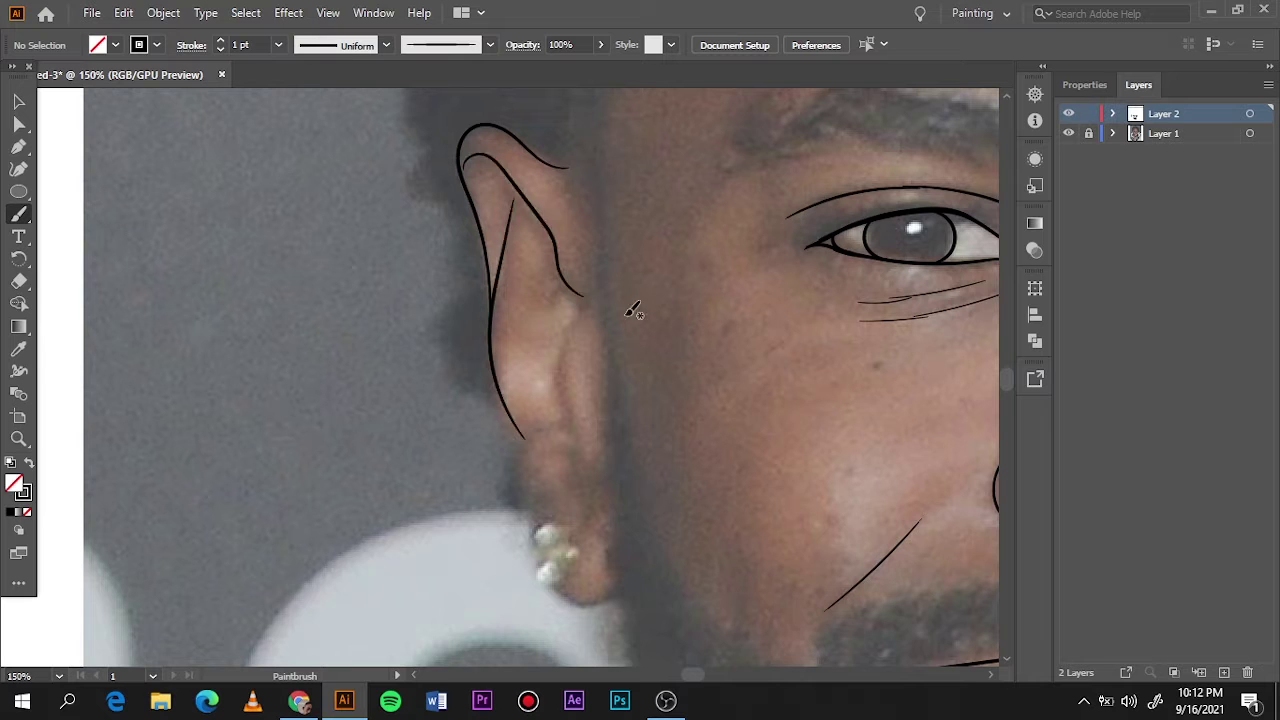
{"action": "left_click_drag", "start_coordinate": [582, 305], "coordinate": [578, 460]}
Step: Redraw the first ear's back edge, lobe curve and stud earring outline
{"action": "scroll", "coordinate": [638, 393], "scroll_direction": "down", "scroll_amount": 3}
{"action": "scroll", "coordinate": [638, 393], "scroll_direction": "up", "scroll_amount": 2}
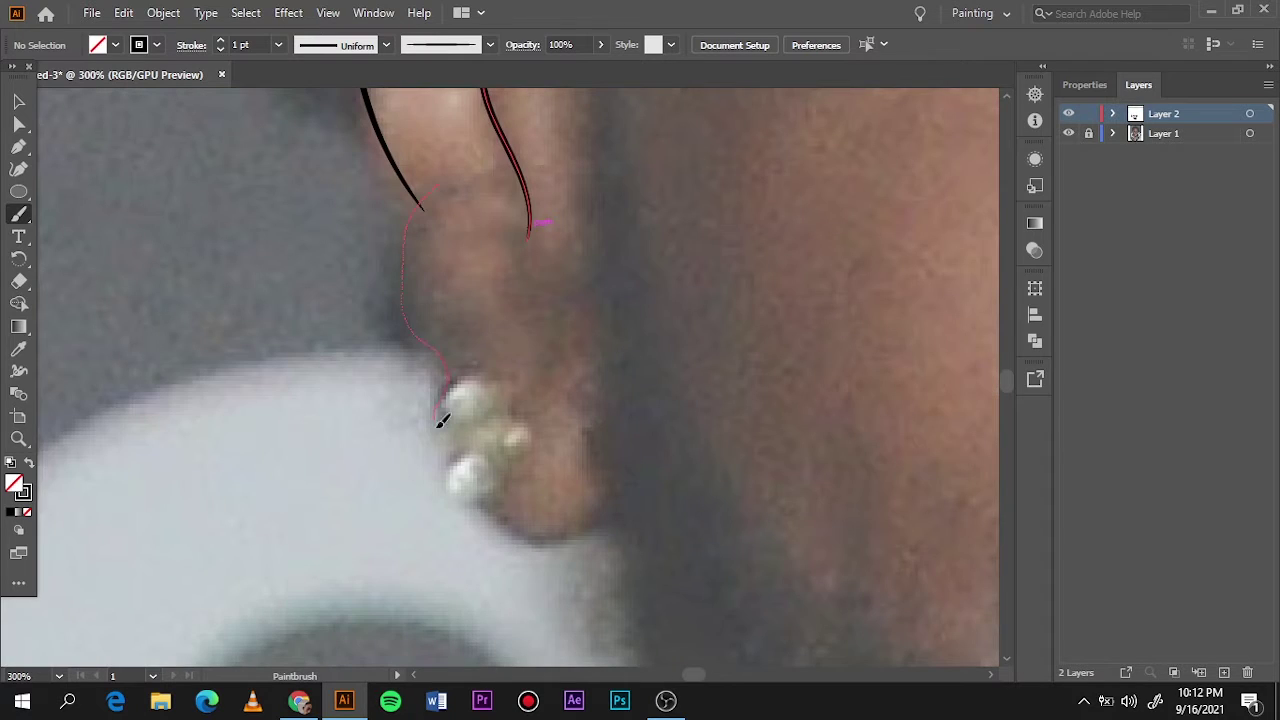
{"action": "left_click_drag", "start_coordinate": [451, 376], "coordinate": [446, 388]}
{"action": "key", "text": "ctrl+z"}
{"action": "left_click_drag", "start_coordinate": [460, 183], "coordinate": [445, 390]}
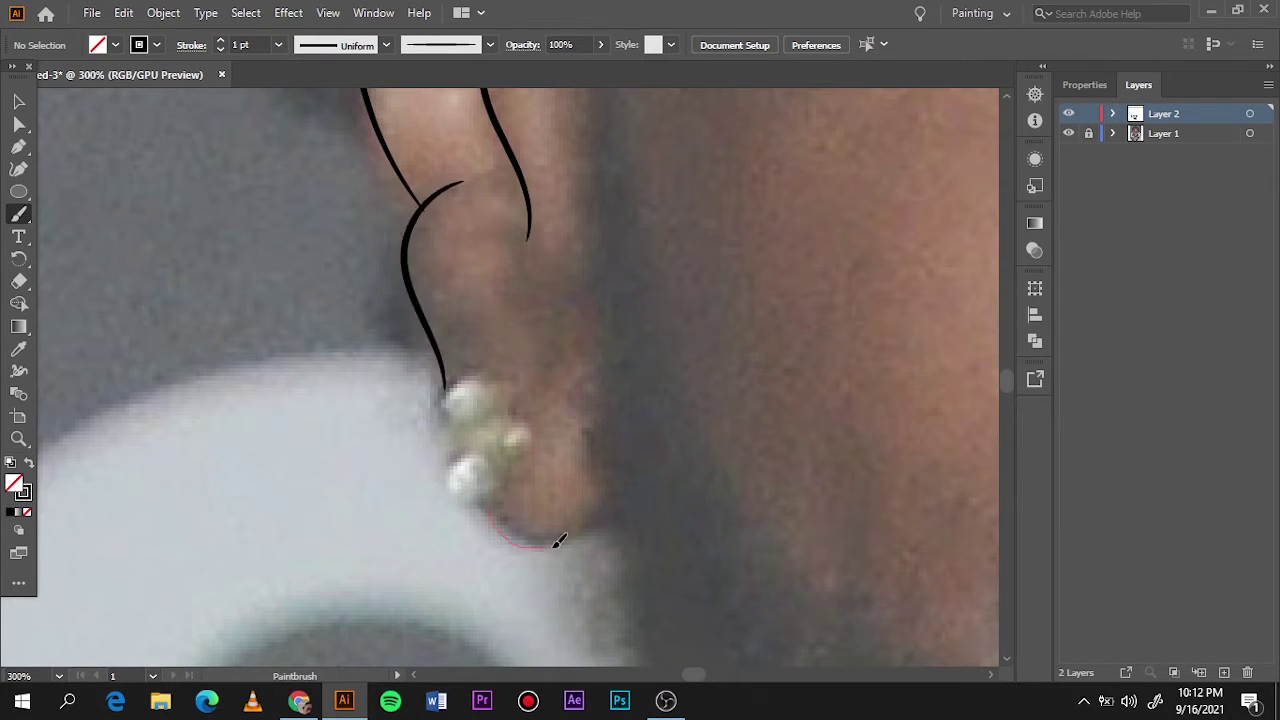
{"action": "left_click_drag", "start_coordinate": [612, 497], "coordinate": [488, 510]}
{"action": "left_click_drag", "start_coordinate": [448, 478], "coordinate": [499, 497]}
{"action": "left_click_drag", "start_coordinate": [448, 464], "coordinate": [448, 462]}
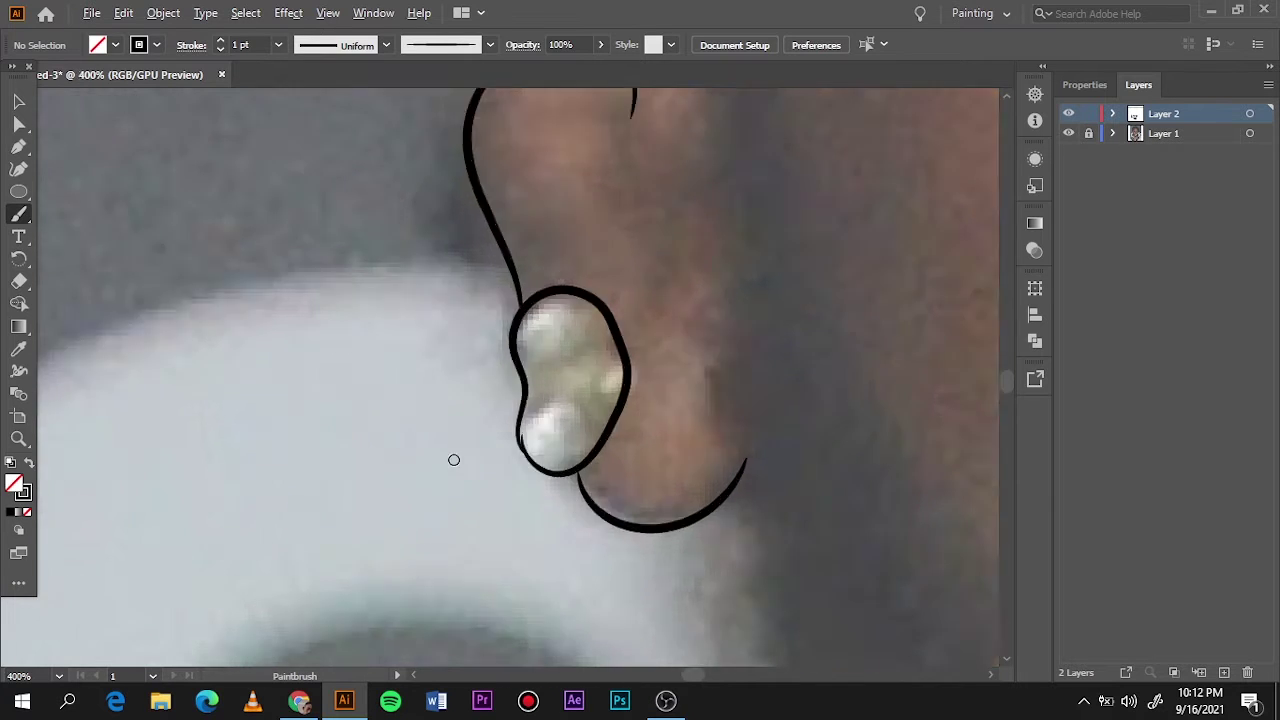
Step: Outline the other ear's top, inner line, long back edge and lobe
{"action": "key", "text": "ctrl+0"}
{"action": "scroll", "coordinate": [457, 529], "scroll_direction": "down", "scroll_amount": 1}
{"action": "scroll", "coordinate": [609, 380], "scroll_direction": "up", "scroll_amount": 3}
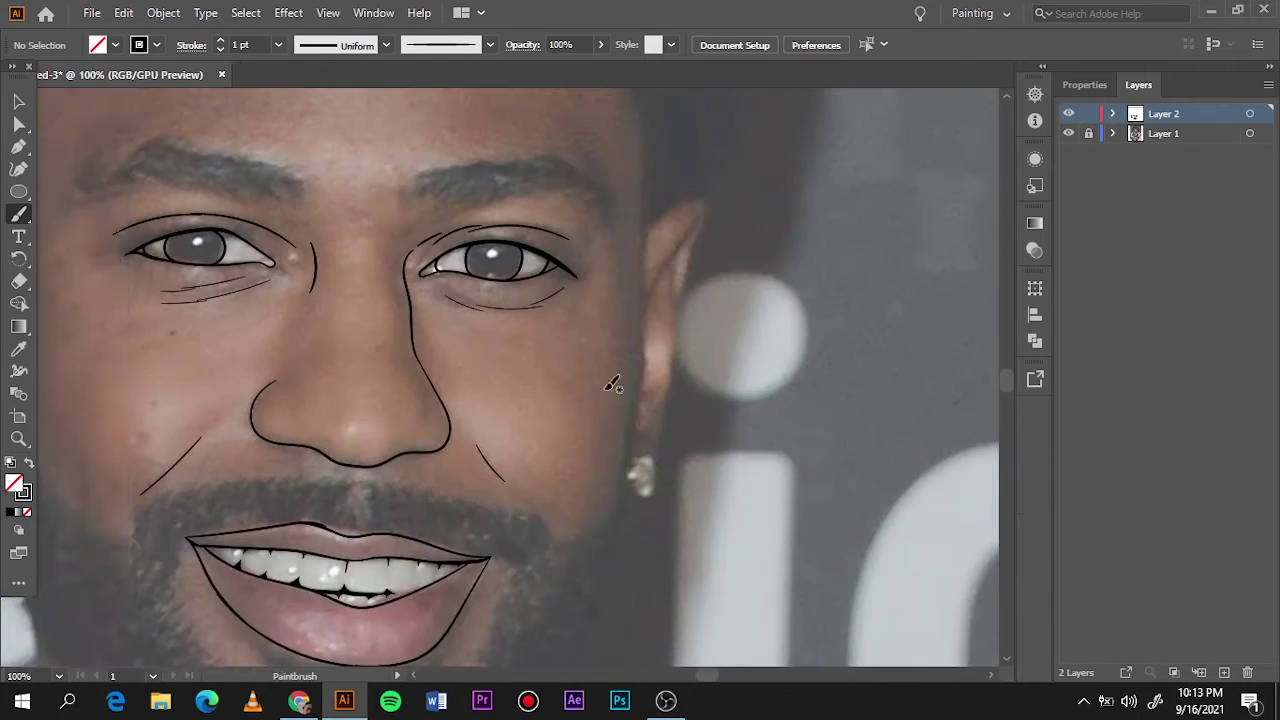
{"action": "scroll", "coordinate": [609, 380], "scroll_direction": "up", "scroll_amount": 1}
{"action": "scroll", "coordinate": [548, 166], "scroll_direction": "up", "scroll_amount": 1}
{"action": "left_click_drag", "start_coordinate": [603, 232], "coordinate": [601, 234]}
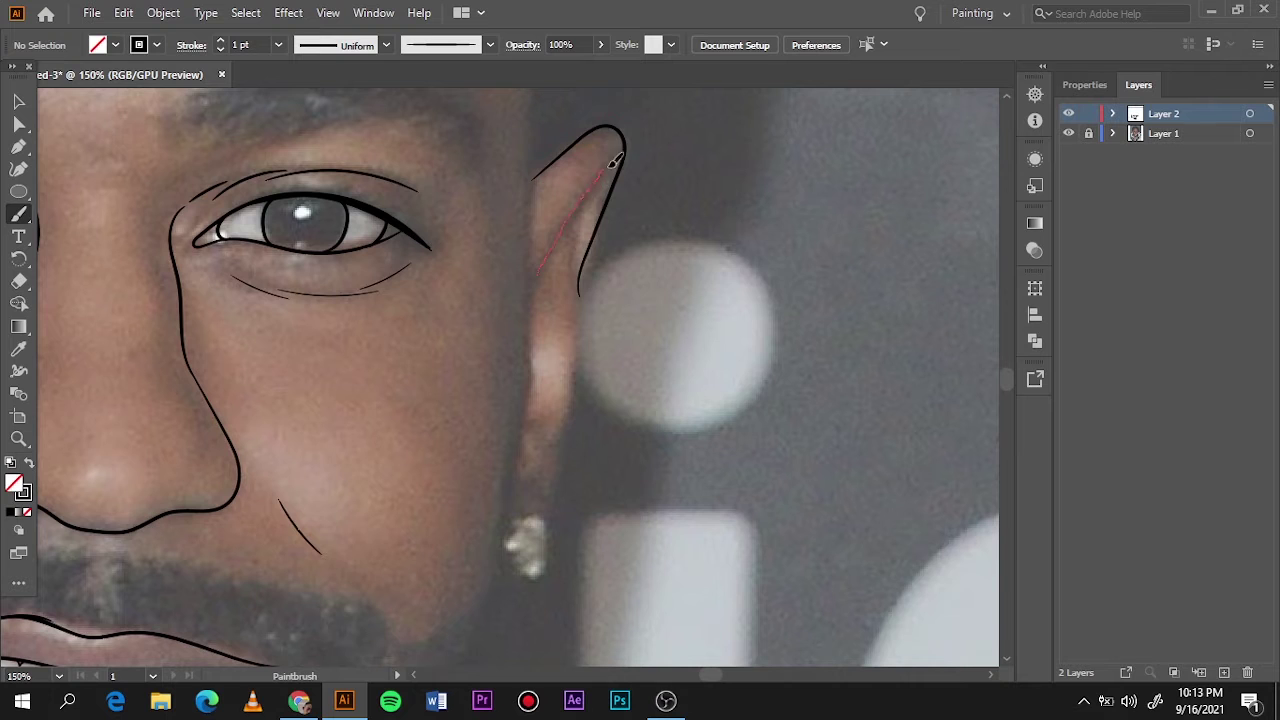
{"action": "left_click_drag", "start_coordinate": [612, 162], "coordinate": [538, 272]}
{"action": "left_click_drag", "start_coordinate": [572, 228], "coordinate": [546, 466]}
{"action": "left_click_drag", "start_coordinate": [548, 316], "coordinate": [532, 420]}
Step: Trace the second lobe down to its earring and outline the earring stone
{"action": "scroll", "coordinate": [489, 485], "scroll_direction": "up", "scroll_amount": 2}
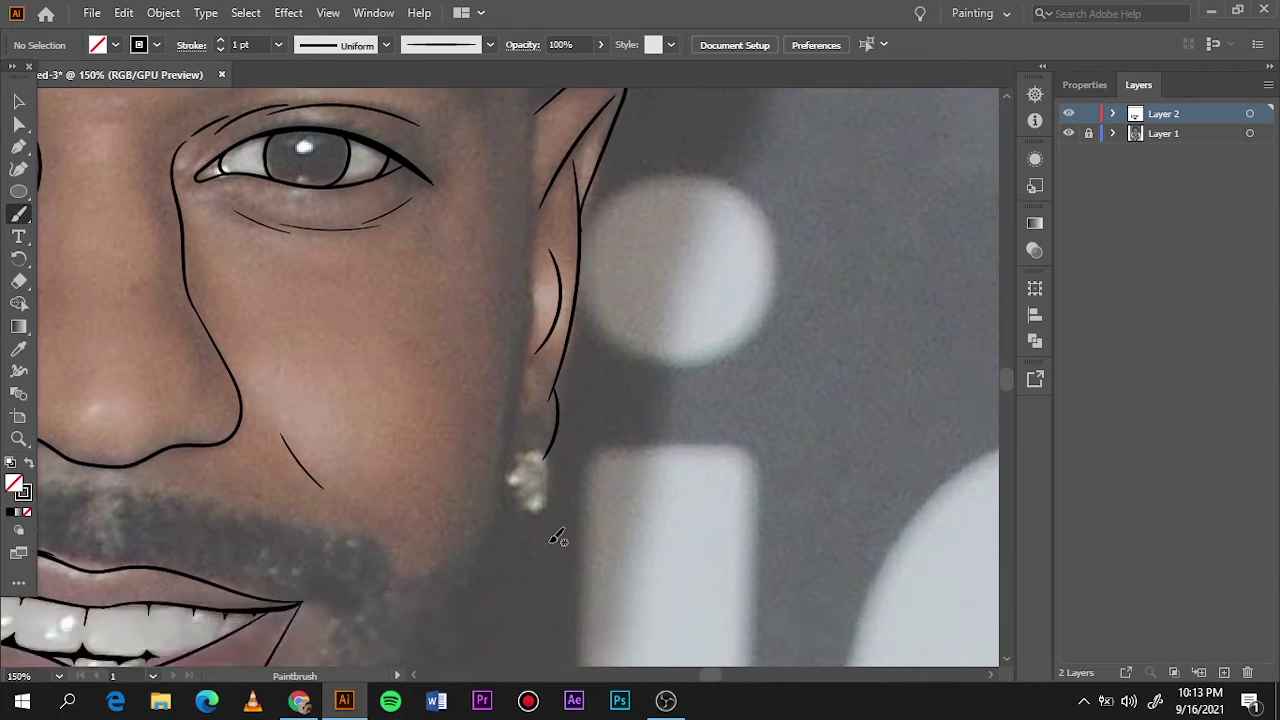
{"action": "scroll", "coordinate": [557, 534], "scroll_direction": "up", "scroll_amount": 2}
{"action": "mouse_move", "coordinate": [571, 106]}
{"action": "left_mouse_down"}
{"action": "mouse_move", "coordinate": [548, 316]}
{"action": "mouse_move", "coordinate": [458, 395]}
{"action": "left_mouse_up"}
{"action": "left_click_drag", "start_coordinate": [458, 398], "coordinate": [545, 320]}
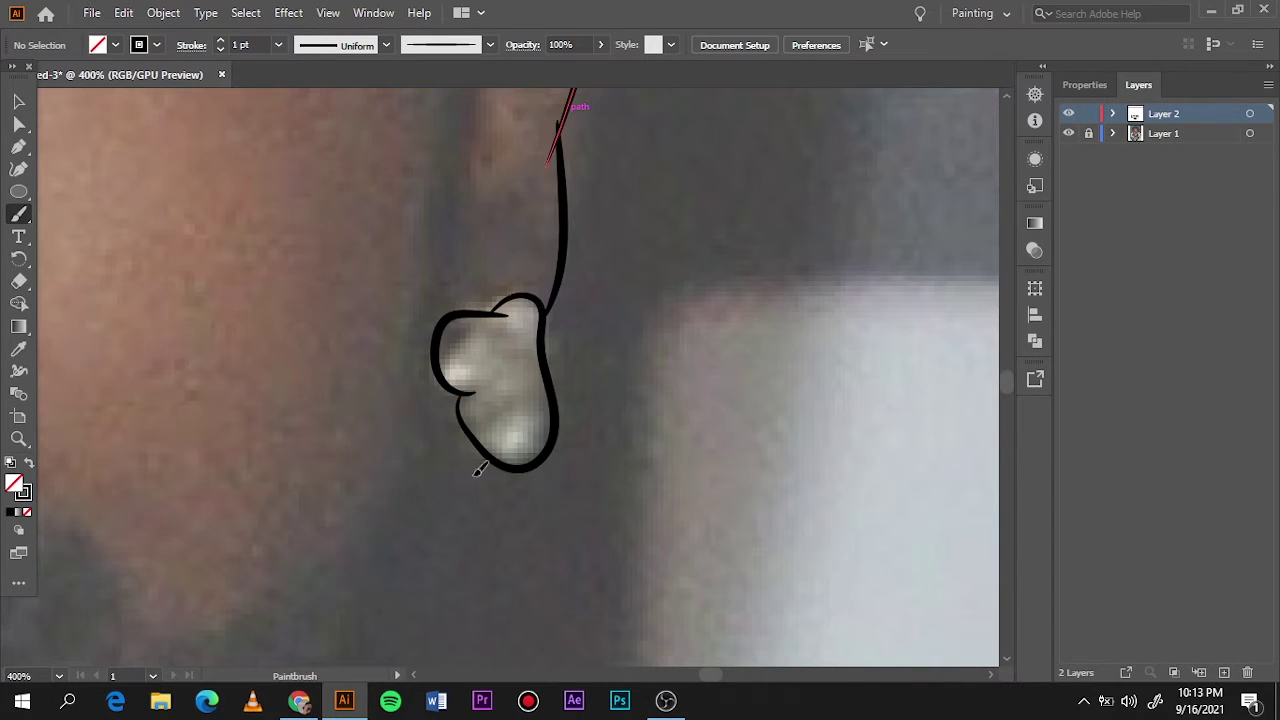
{"action": "key", "text": "ctrl+0"}
{"action": "scroll", "coordinate": [477, 466], "scroll_direction": "up", "scroll_amount": 5}
{"action": "scroll", "coordinate": [466, 523], "scroll_direction": "down", "scroll_amount": 1}
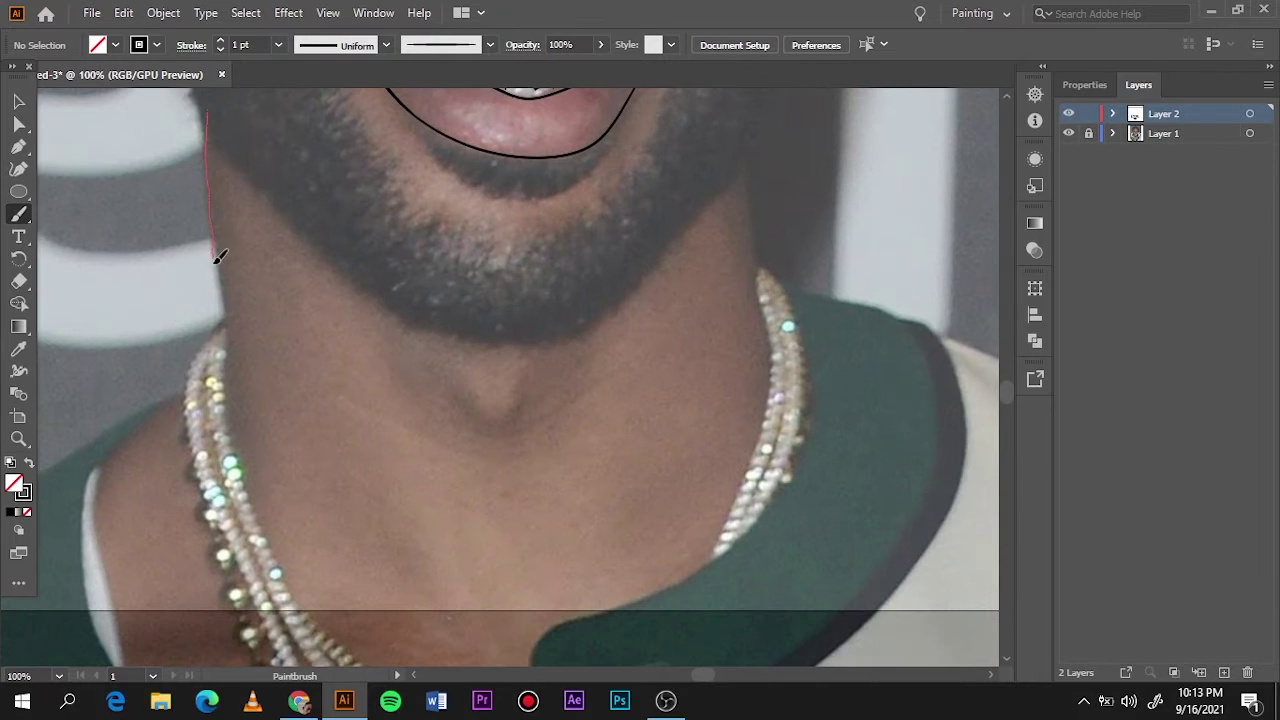
Step: Draw the neck side lines down the throat toward the necklace, redoing misplaced strokes
{"action": "key", "text": "ctrl+z"}
{"action": "left_click_drag", "start_coordinate": [265, 362], "coordinate": [314, 443]}
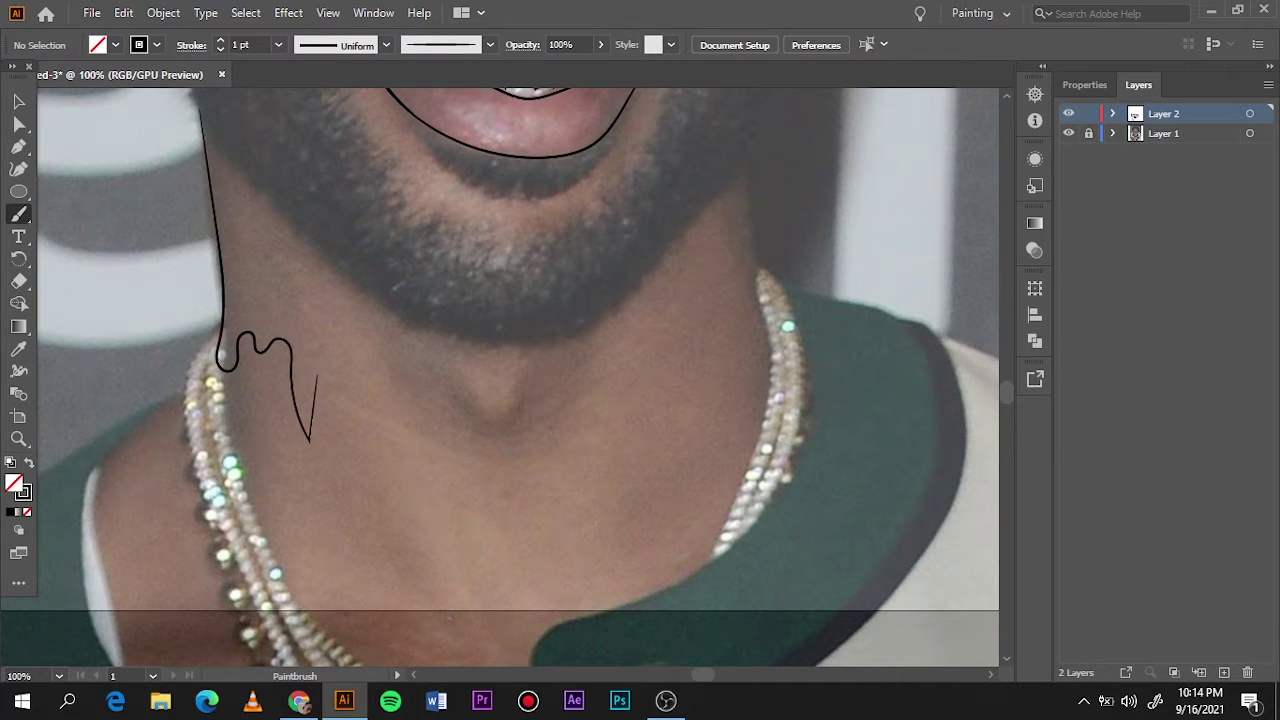
{"action": "key", "text": "ctrl+z"}
{"action": "scroll", "coordinate": [357, 337], "scroll_direction": "left", "scroll_amount": 3}
{"action": "scroll", "coordinate": [357, 337], "scroll_direction": "up", "scroll_amount": 2}
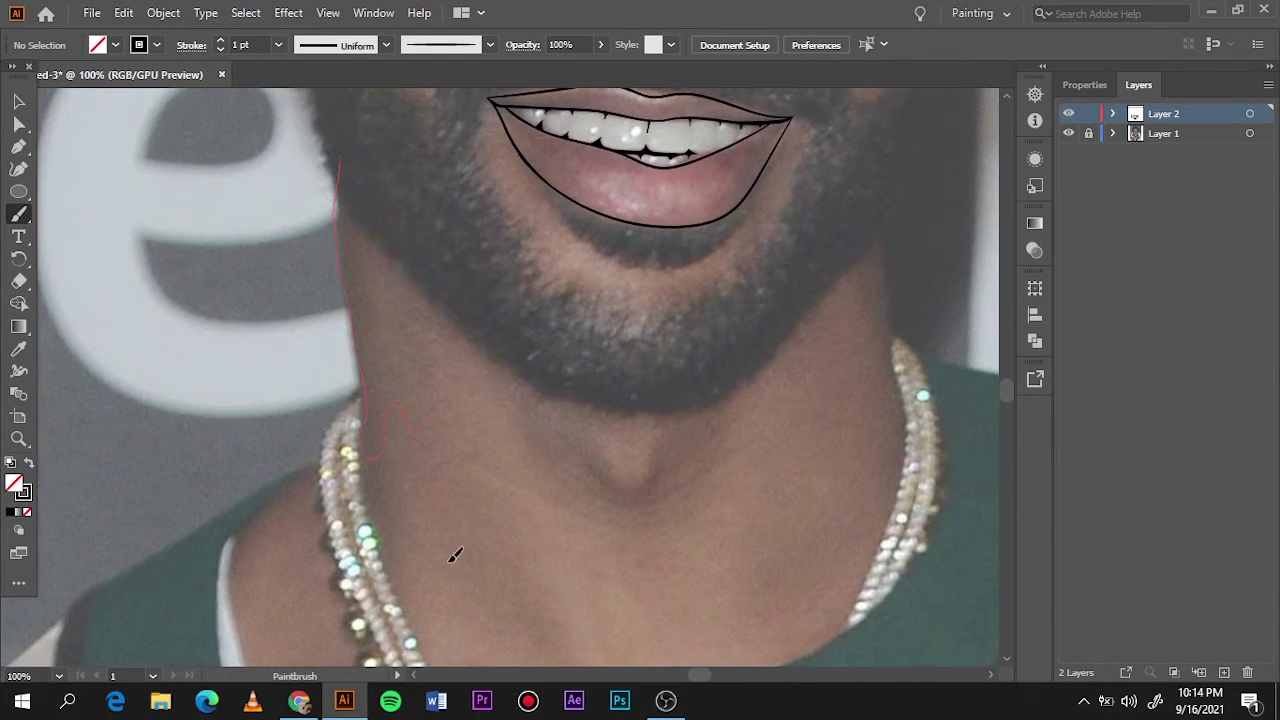
{"action": "left_click_drag", "start_coordinate": [455, 555], "coordinate": [505, 478]}
{"action": "key", "text": "ctrl+z"}
{"action": "left_click_drag", "start_coordinate": [343, 160], "coordinate": [368, 398]}
{"action": "left_click_drag", "start_coordinate": [455, 545], "coordinate": [478, 510]}
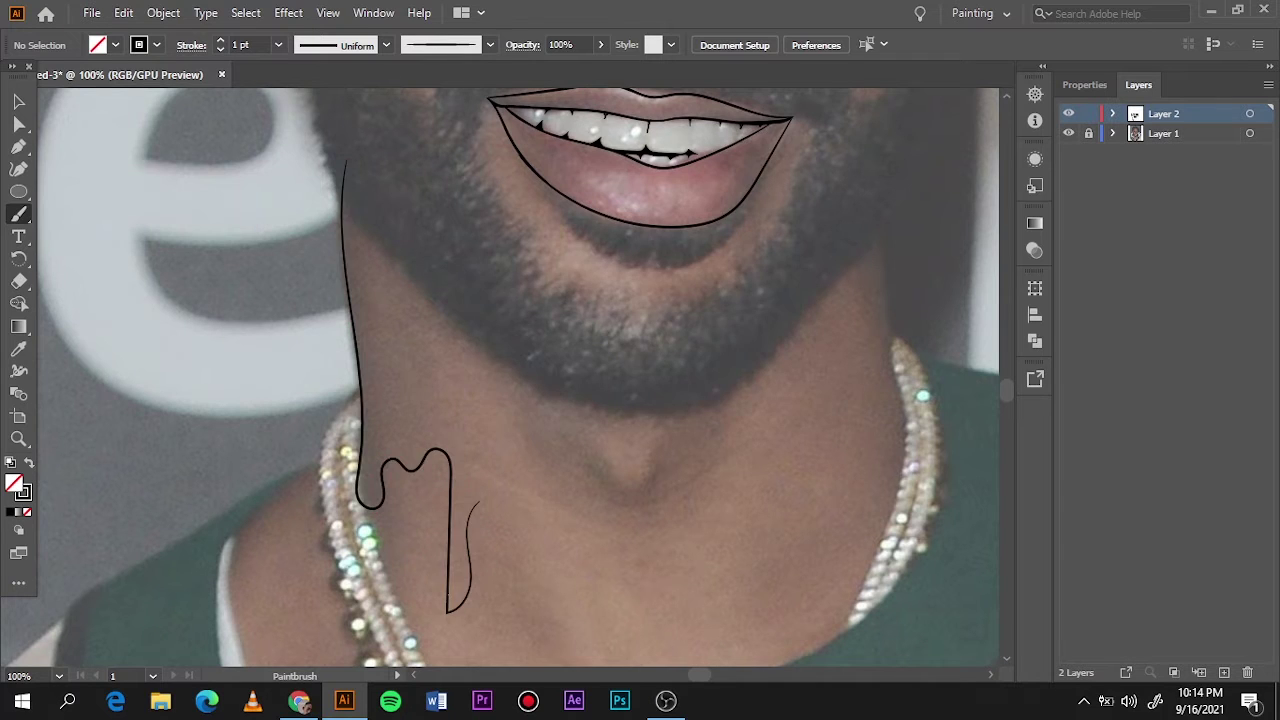
{"action": "scroll", "coordinate": [480, 500], "scroll_direction": "down", "scroll_amount": 4}
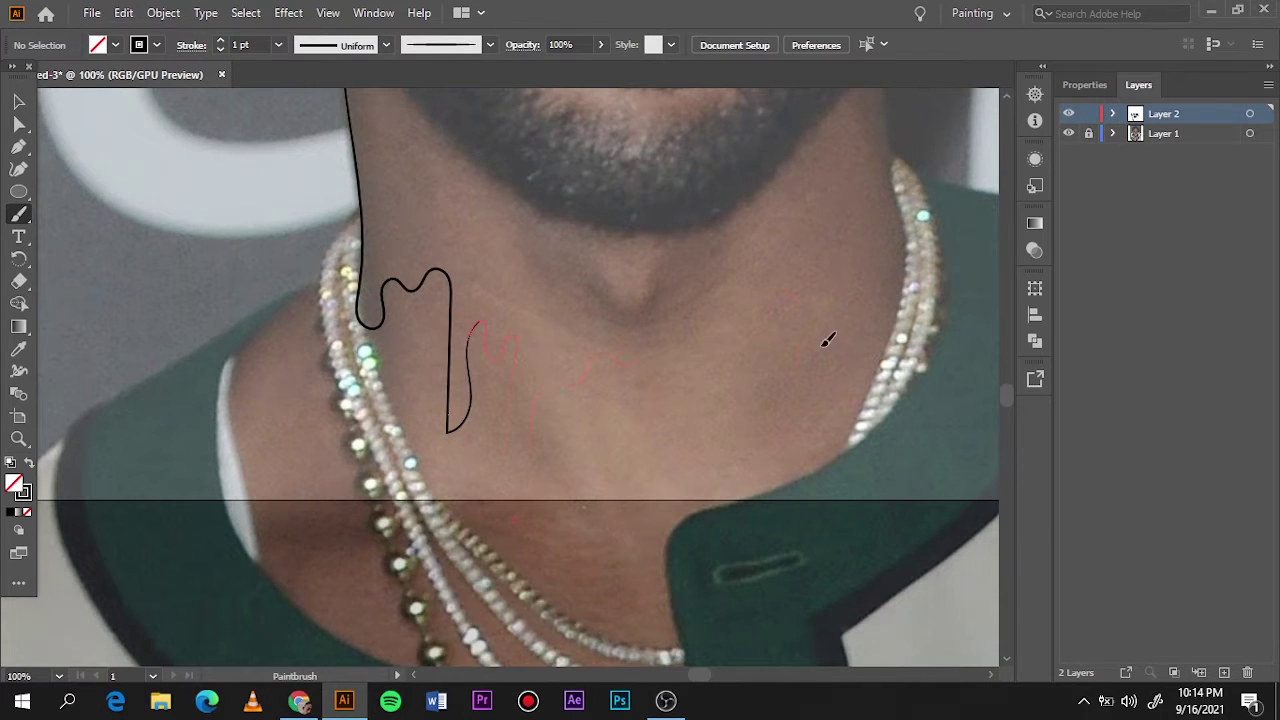
Step: Draw the neck line ending in the first drip, zooming in to reconnect its end
{"action": "left_click_drag", "start_coordinate": [828, 340], "coordinate": [877, 244]}
{"action": "key", "text": "ctrl+z"}
{"action": "scroll", "coordinate": [500, 300], "scroll_direction": "up", "scroll_amount": 3}
{"action": "left_click_drag", "start_coordinate": [338, 115], "coordinate": [345, 195]}
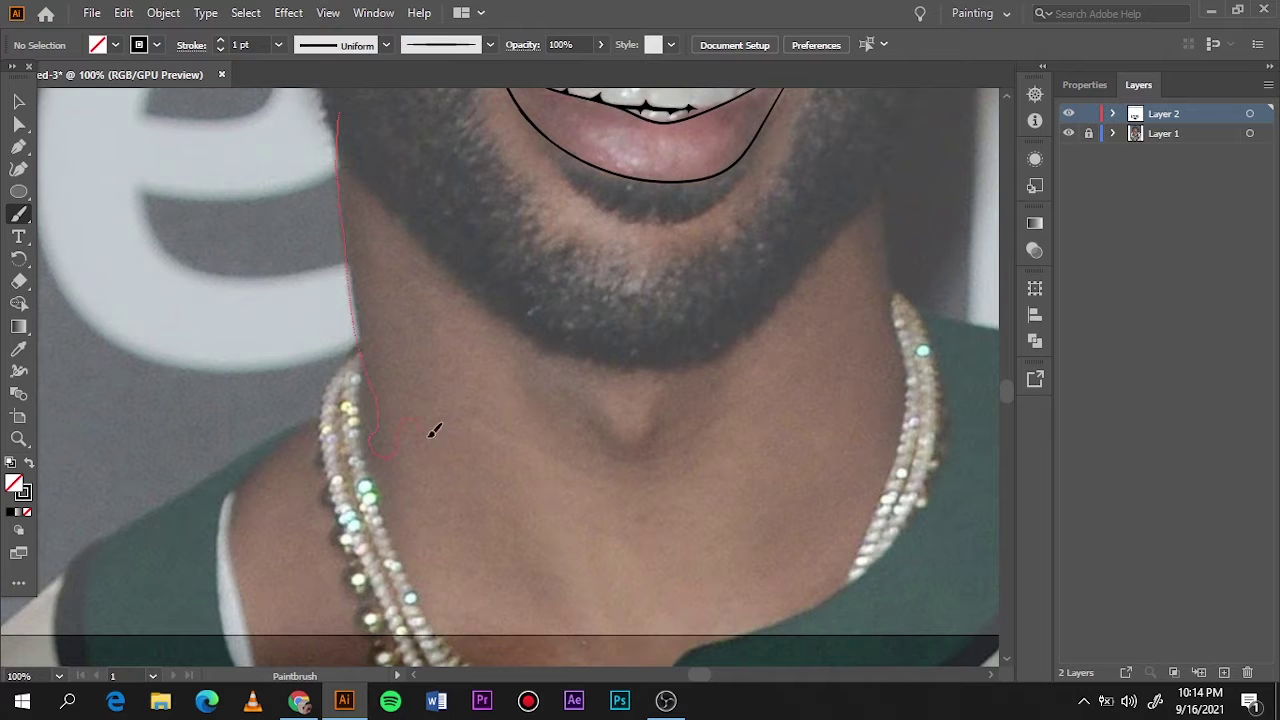
{"action": "left_click_drag", "start_coordinate": [433, 430], "coordinate": [545, 605]}
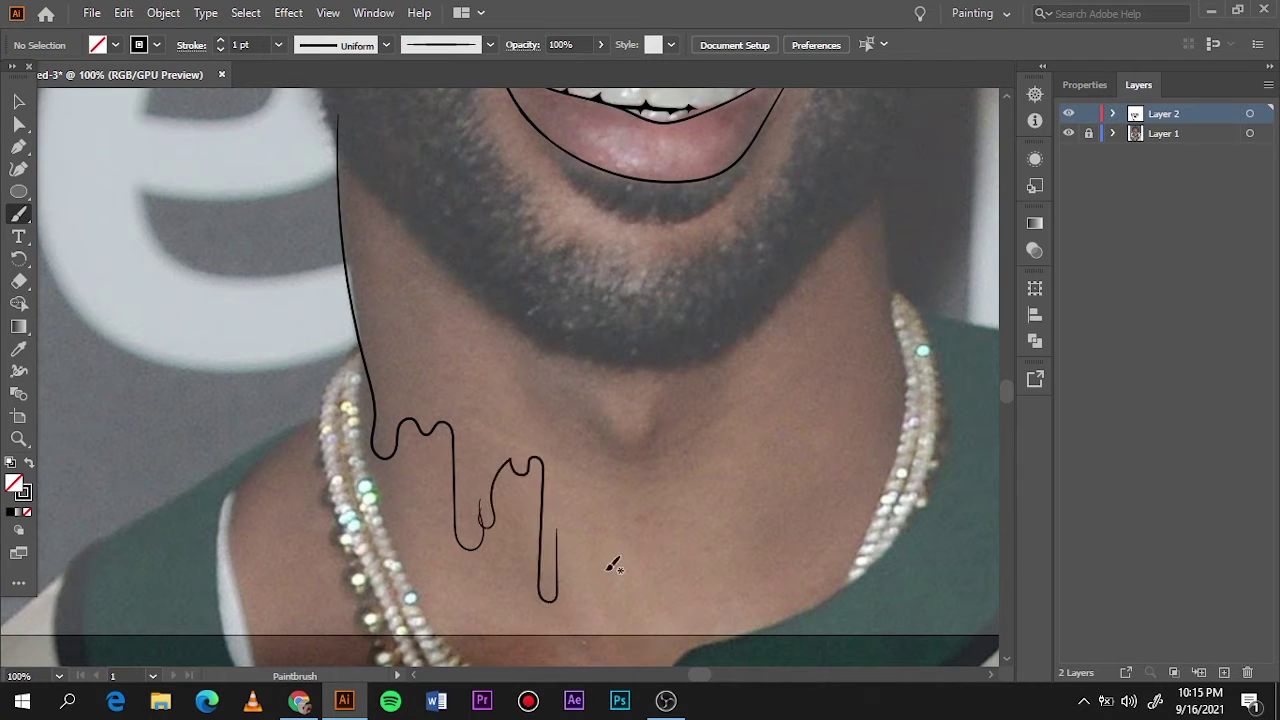
{"action": "key", "text": "ctrl+z"}
{"action": "key", "text": "ctrl+plus"}
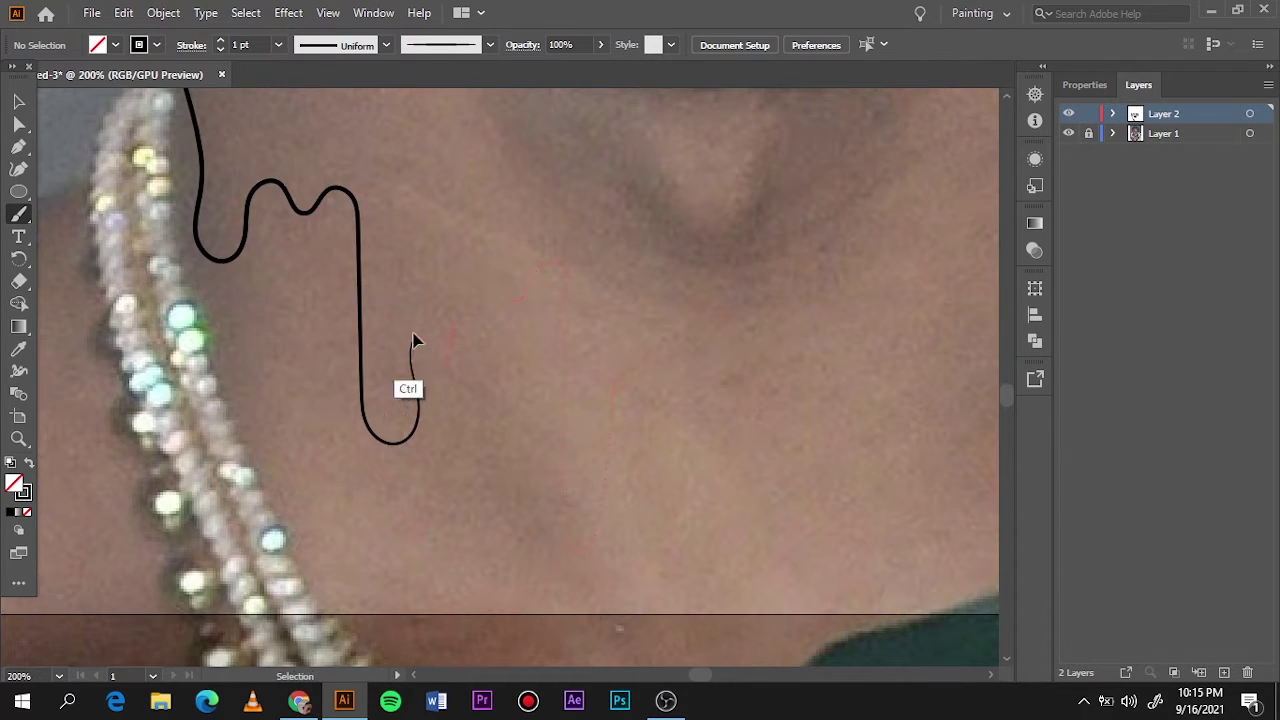
{"action": "left_click_drag", "start_coordinate": [626, 355], "coordinate": [427, 398]}
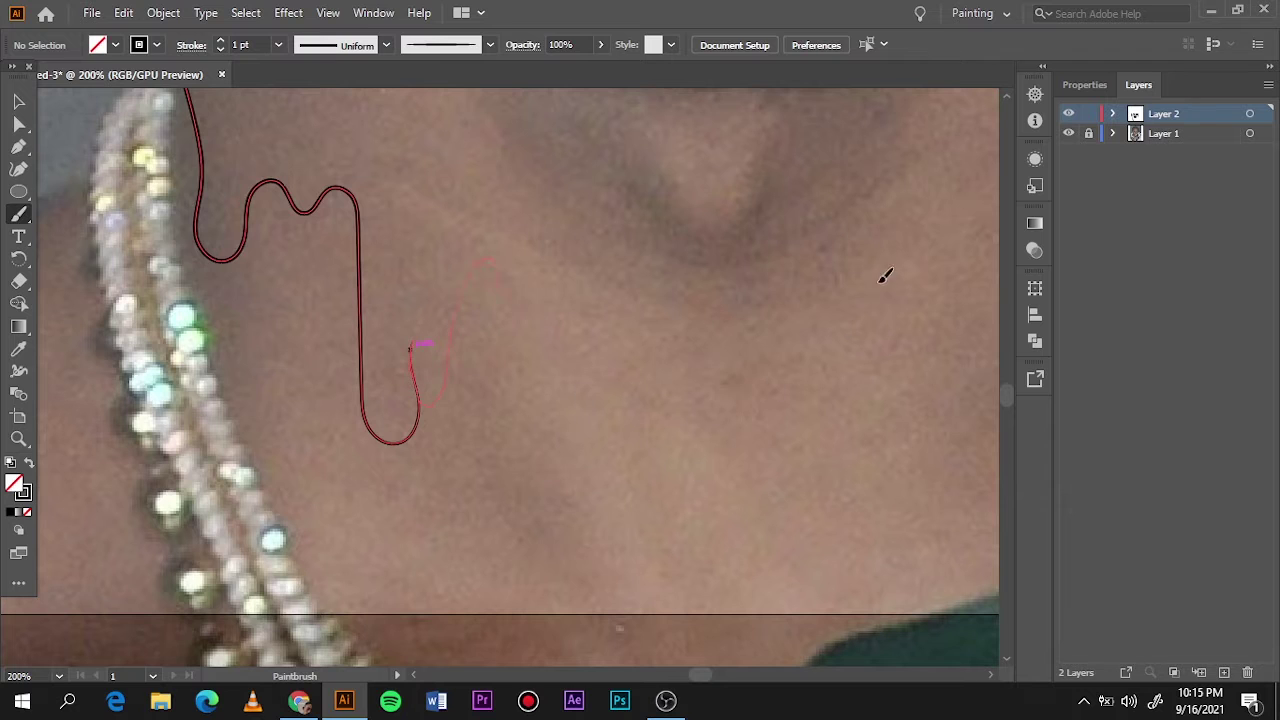
Step: Extend the line with more wavy drips and tidy the hook-shaped drip tip
{"action": "left_click_drag", "start_coordinate": [884, 276], "coordinate": [420, 337]}
{"action": "left_click_drag", "start_coordinate": [553, 488], "coordinate": [583, 470]}
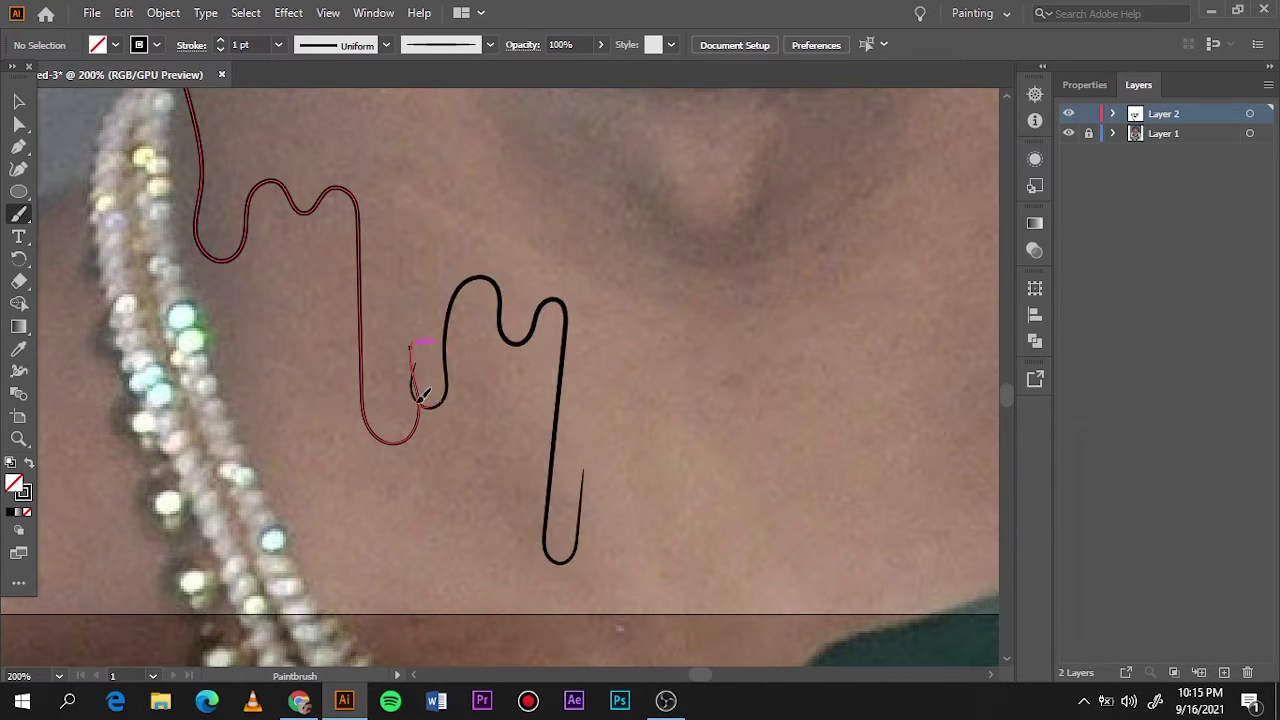
{"action": "left_click_drag", "start_coordinate": [414, 350], "coordinate": [440, 378]}
{"action": "scroll", "coordinate": [413, 367], "scroll_direction": "up", "scroll_amount": 2}
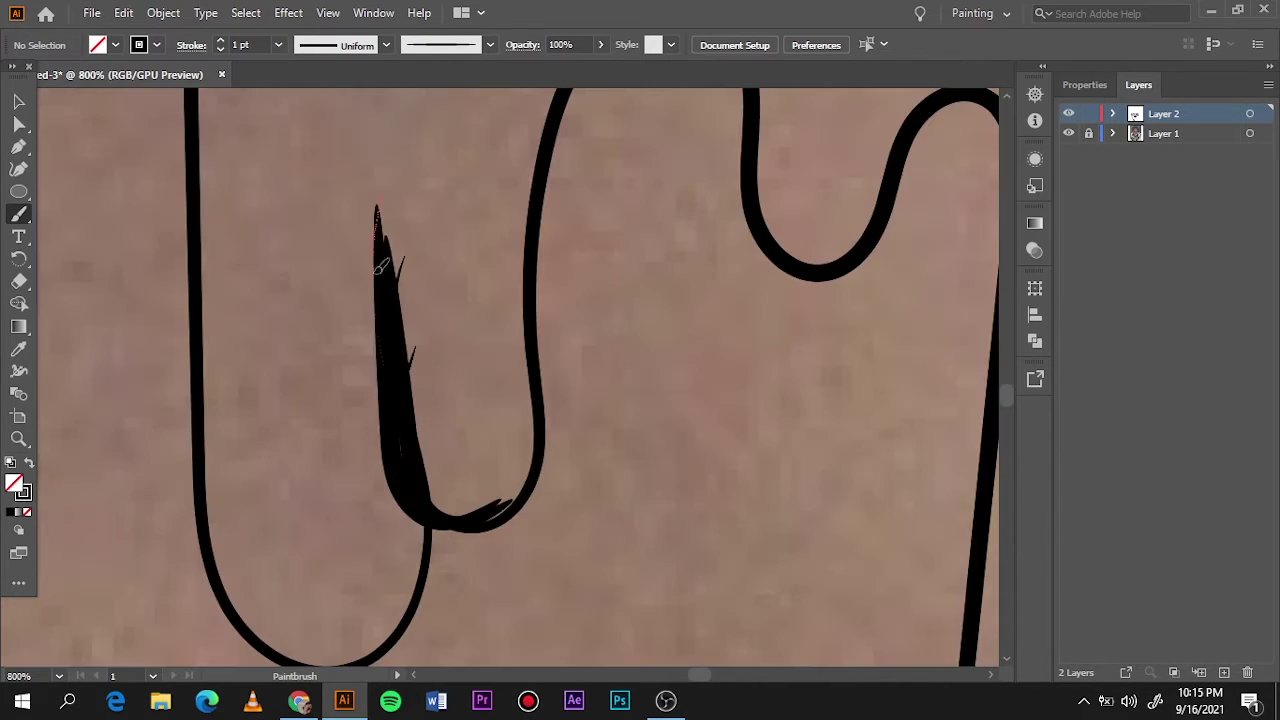
{"action": "left_click_drag", "start_coordinate": [400, 230], "coordinate": [570, 167]}
{"action": "left_click_drag", "start_coordinate": [402, 260], "coordinate": [397, 357]}
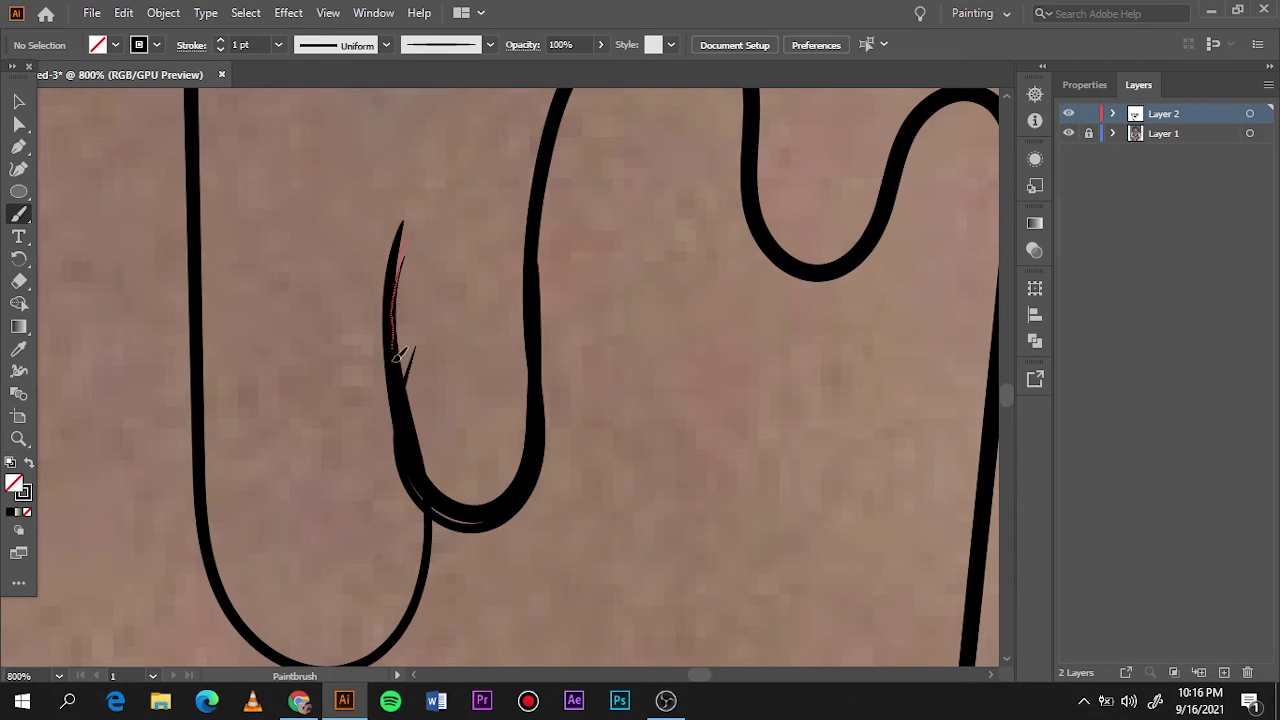
{"action": "left_click_drag", "start_coordinate": [537, 388], "coordinate": [538, 263]}
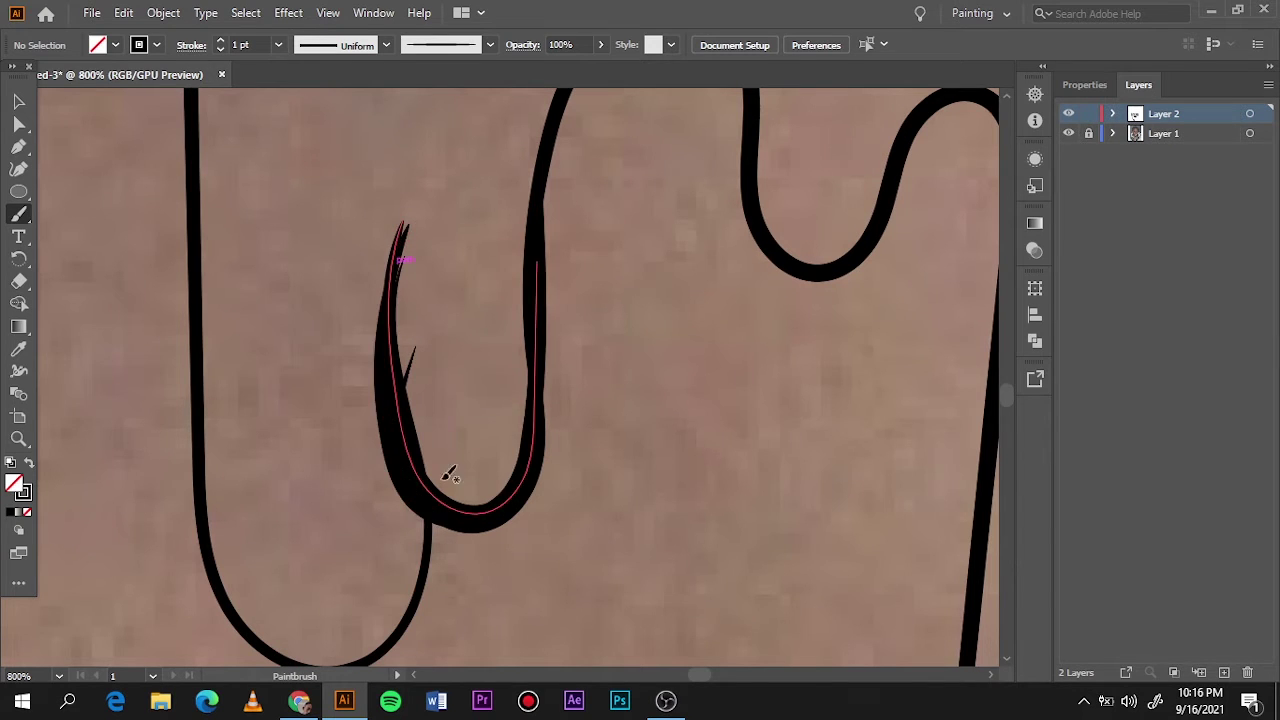
{"action": "left_click_drag", "start_coordinate": [449, 471], "coordinate": [437, 334]}
Step: Continue the drip line toward the necklace, undoing an overlong section
{"action": "key", "text": "ctrl+0"}
{"action": "scroll", "coordinate": [553, 590], "scroll_direction": "up", "scroll_amount": 5}
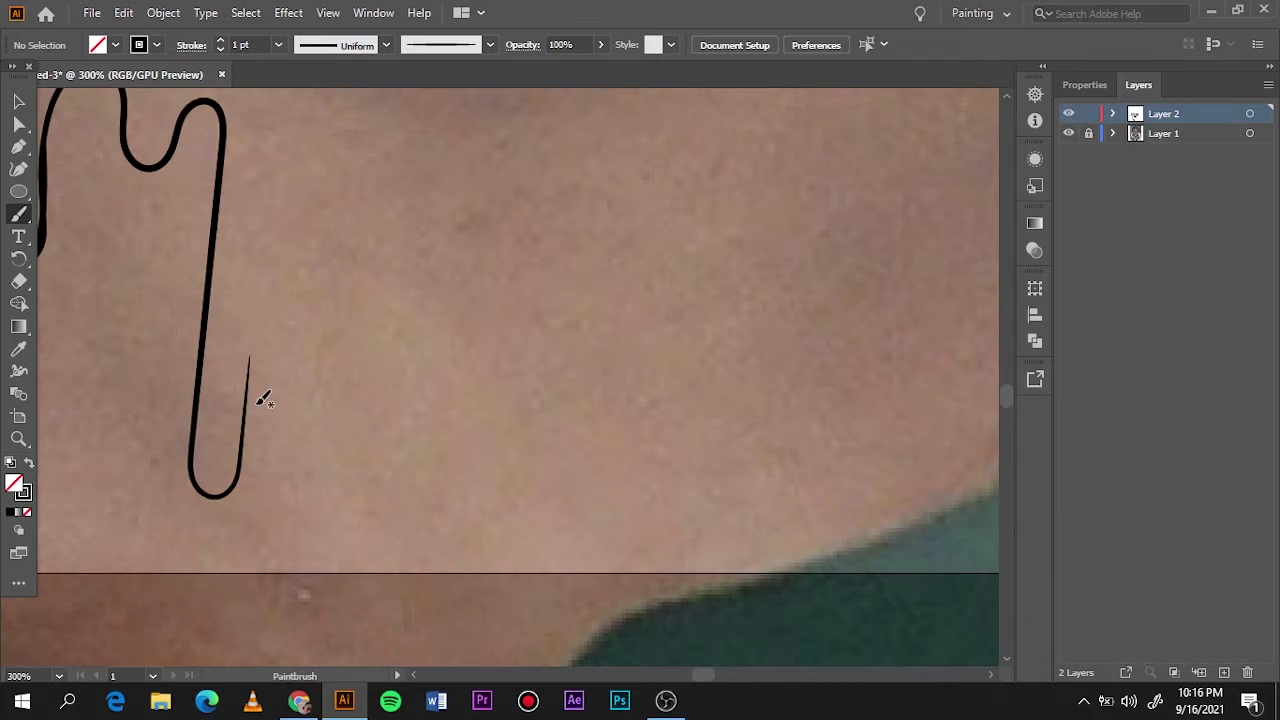
{"action": "scroll", "coordinate": [768, 310], "scroll_direction": "down", "scroll_amount": 1}
{"action": "scroll", "coordinate": [614, 208], "scroll_direction": "down", "scroll_amount": 2}
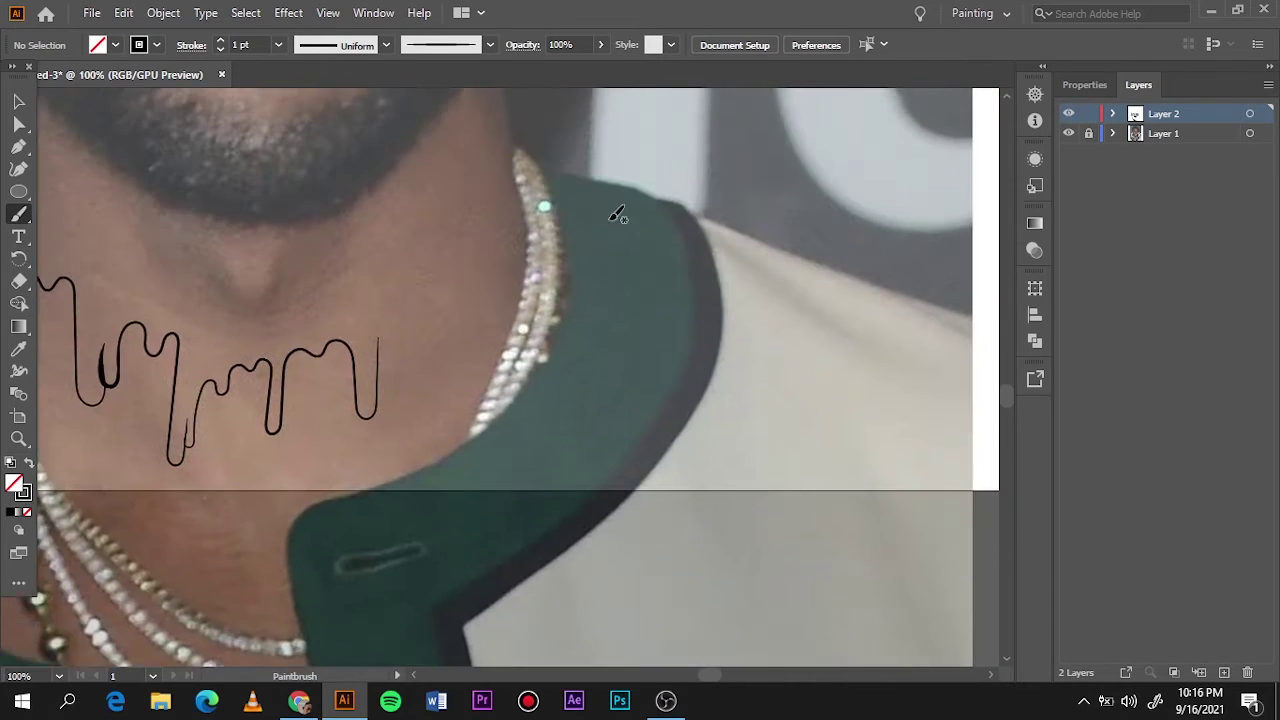
{"action": "scroll", "coordinate": [382, 235], "scroll_direction": "up", "scroll_amount": 1}
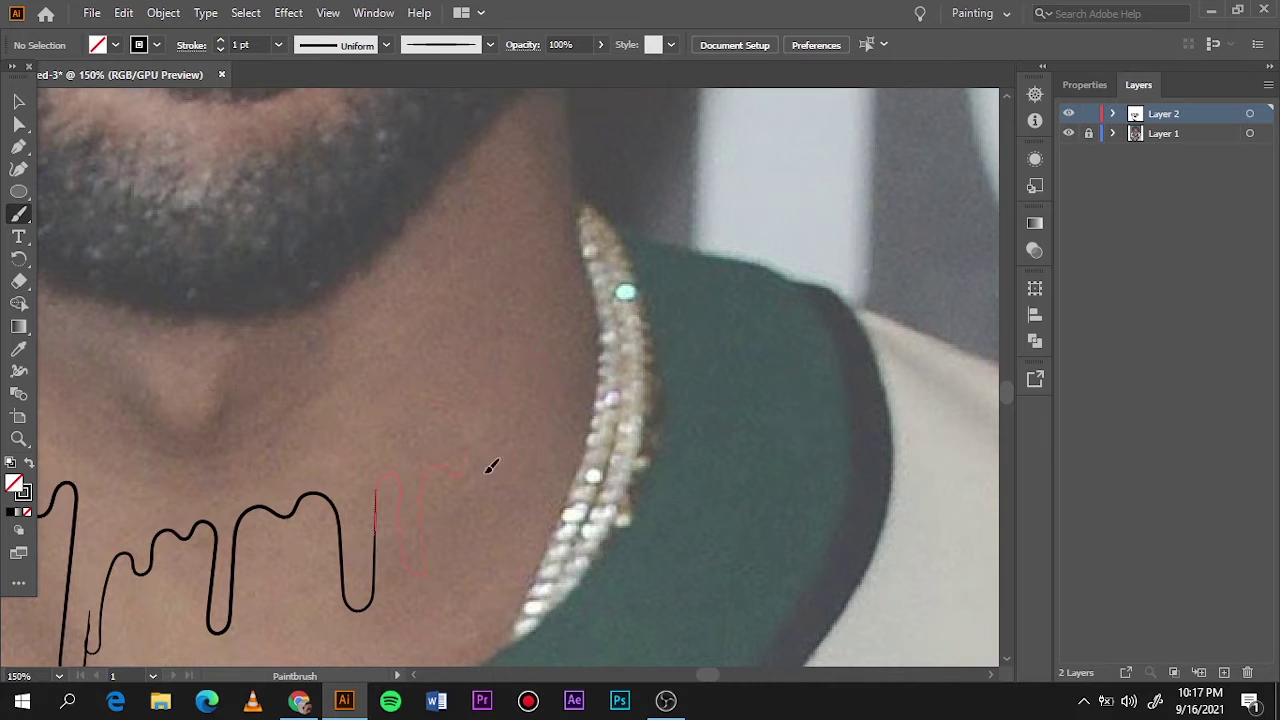
{"action": "left_click_drag", "start_coordinate": [491, 467], "coordinate": [490, 410]}
{"action": "left_click_drag", "start_coordinate": [588, 378], "coordinate": [588, 380]}
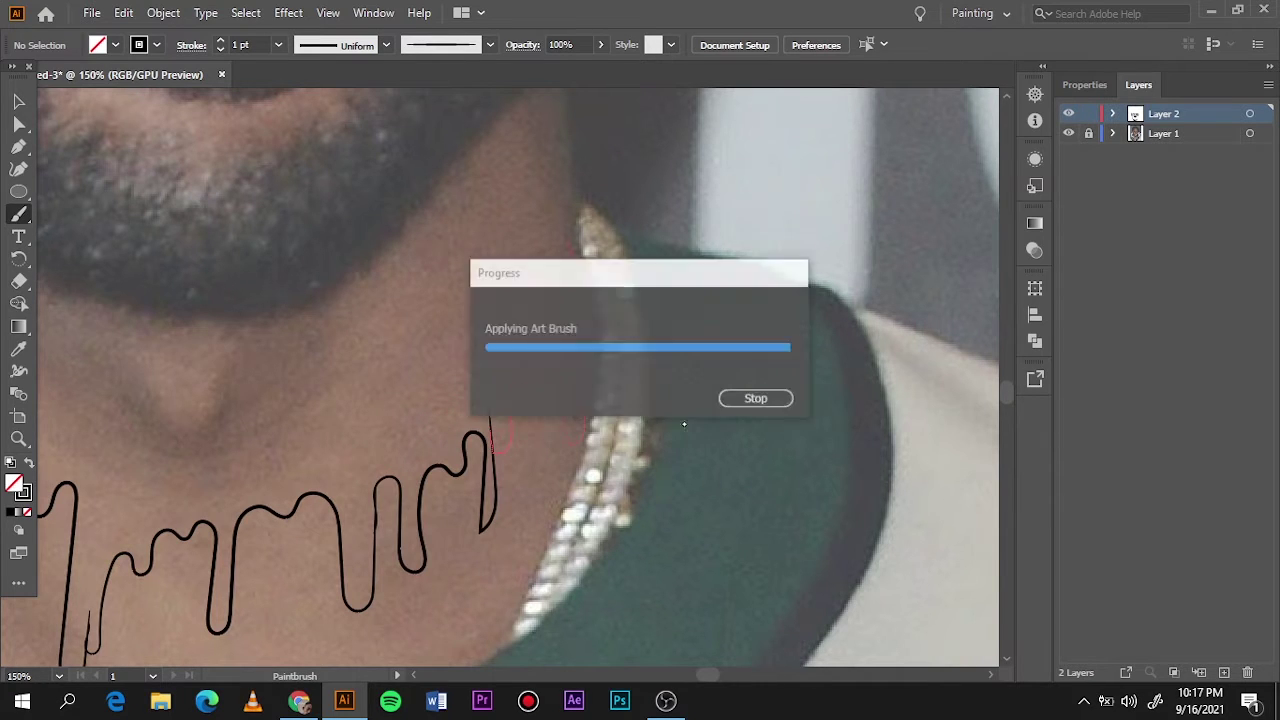
{"action": "key", "text": "ctrl+z"}
{"action": "key", "text": "ctrl+z"}
Step: Redraw the final tall drips beside the necklace, finishing the line up to it
{"action": "left_click_drag", "start_coordinate": [376, 488], "coordinate": [403, 513]}
{"action": "left_click_drag", "start_coordinate": [512, 447], "coordinate": [528, 428]}
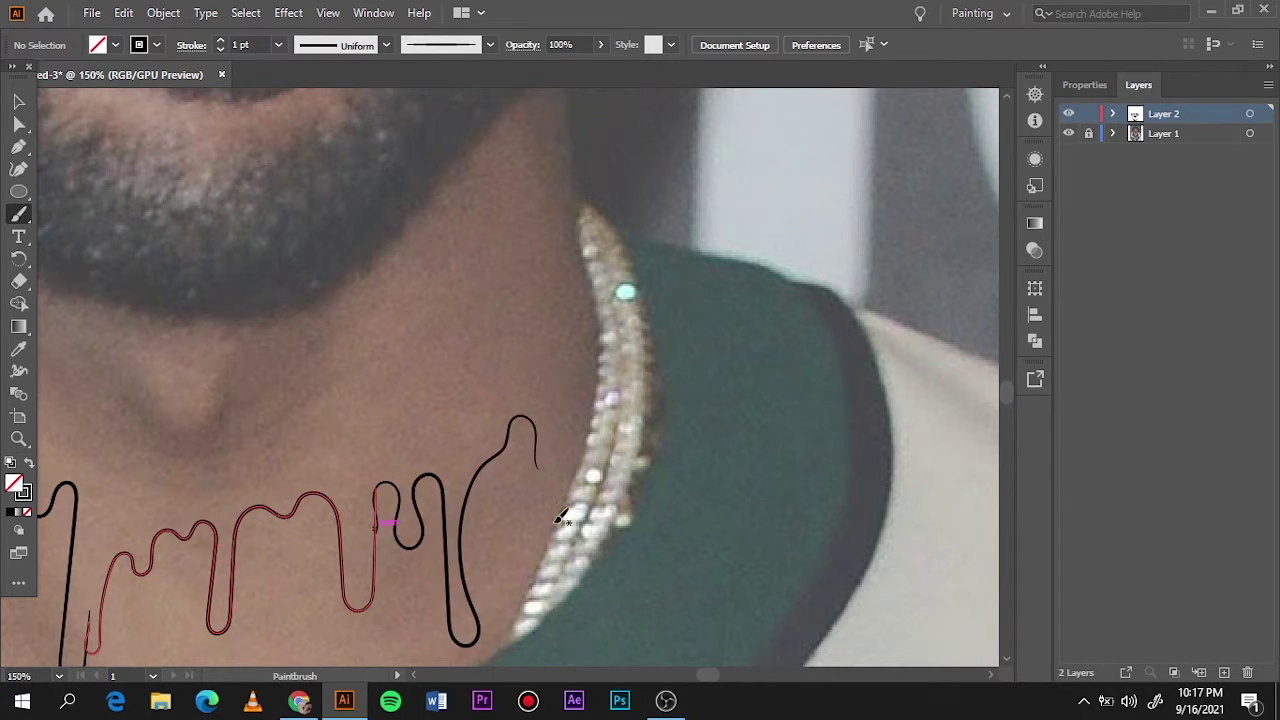
{"action": "scroll", "coordinate": [400, 527], "scroll_direction": "up", "scroll_amount": 3}
{"action": "left_click_drag", "start_coordinate": [292, 412], "coordinate": [293, 410]}
{"action": "scroll", "coordinate": [293, 410], "scroll_direction": "down", "scroll_amount": 3}
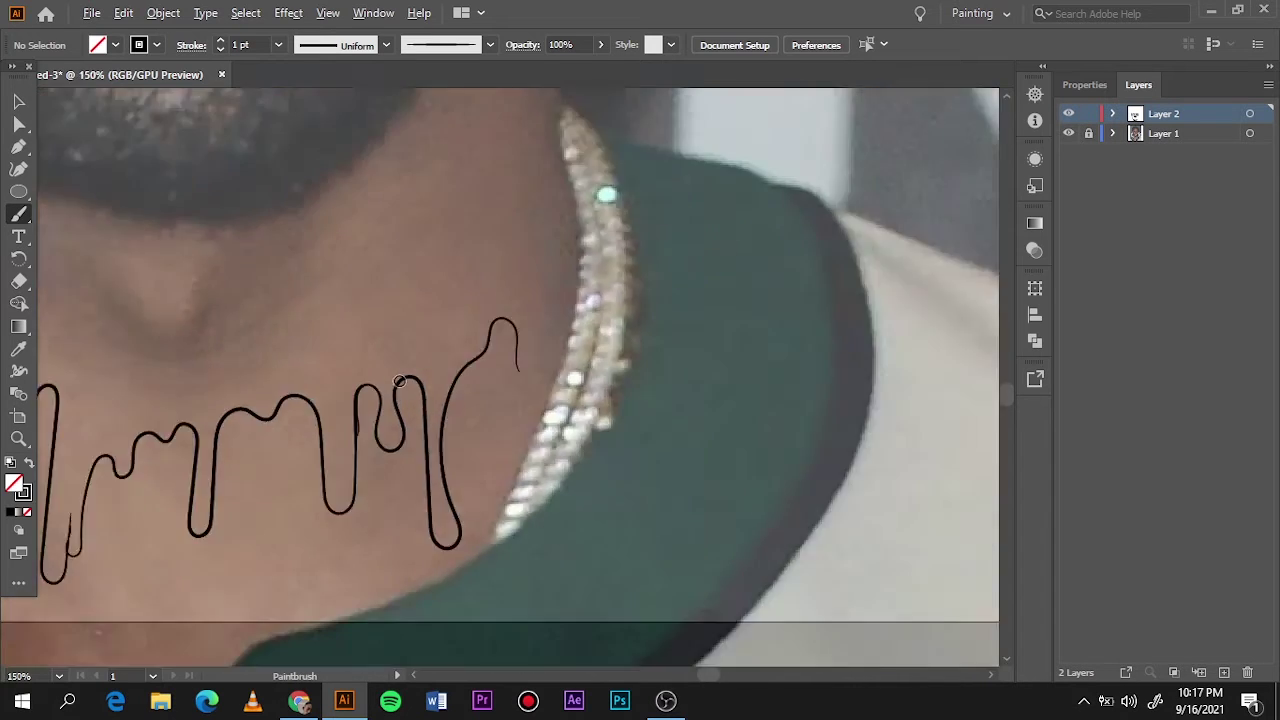
{"action": "scroll", "coordinate": [305, 346], "scroll_direction": "up", "scroll_amount": 2}
{"action": "scroll", "coordinate": [220, 548], "scroll_direction": "up", "scroll_amount": 2}
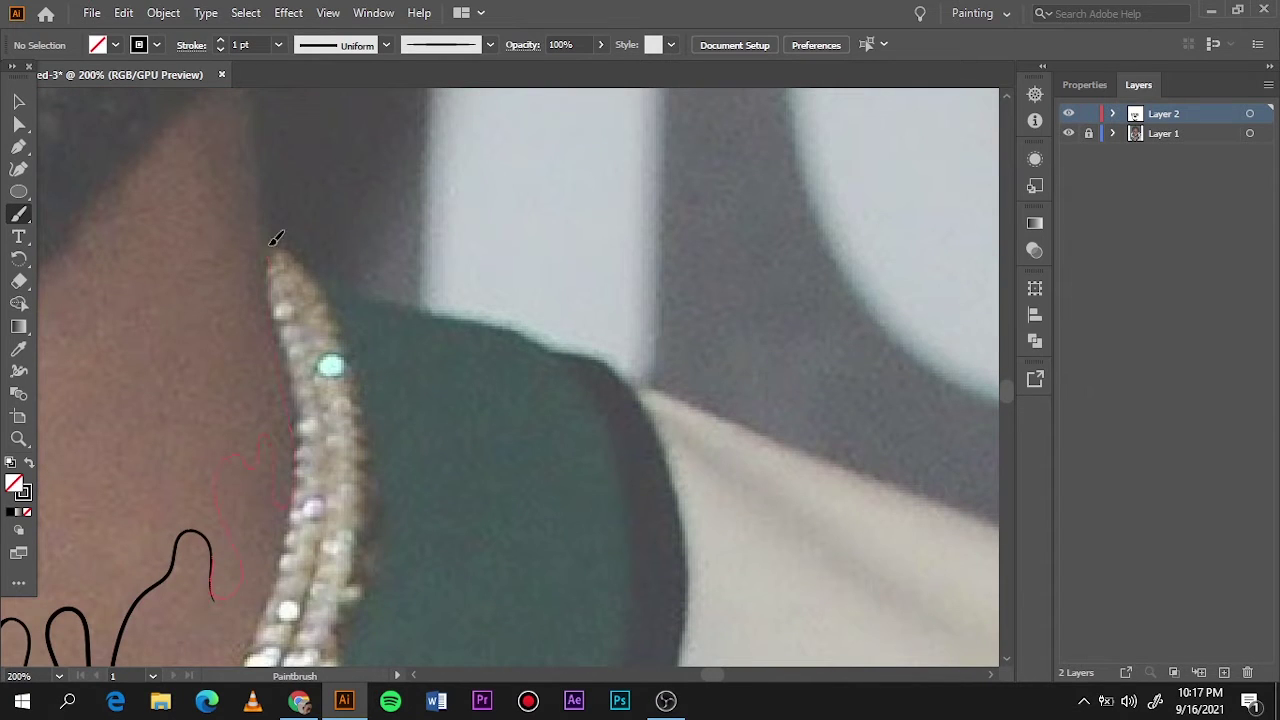
{"action": "scroll", "coordinate": [340, 251], "scroll_direction": "up", "scroll_amount": 3}
Step: Toggle the reference photo and add several layered drips across the throat
{"action": "key", "text": "ctrl+0"}
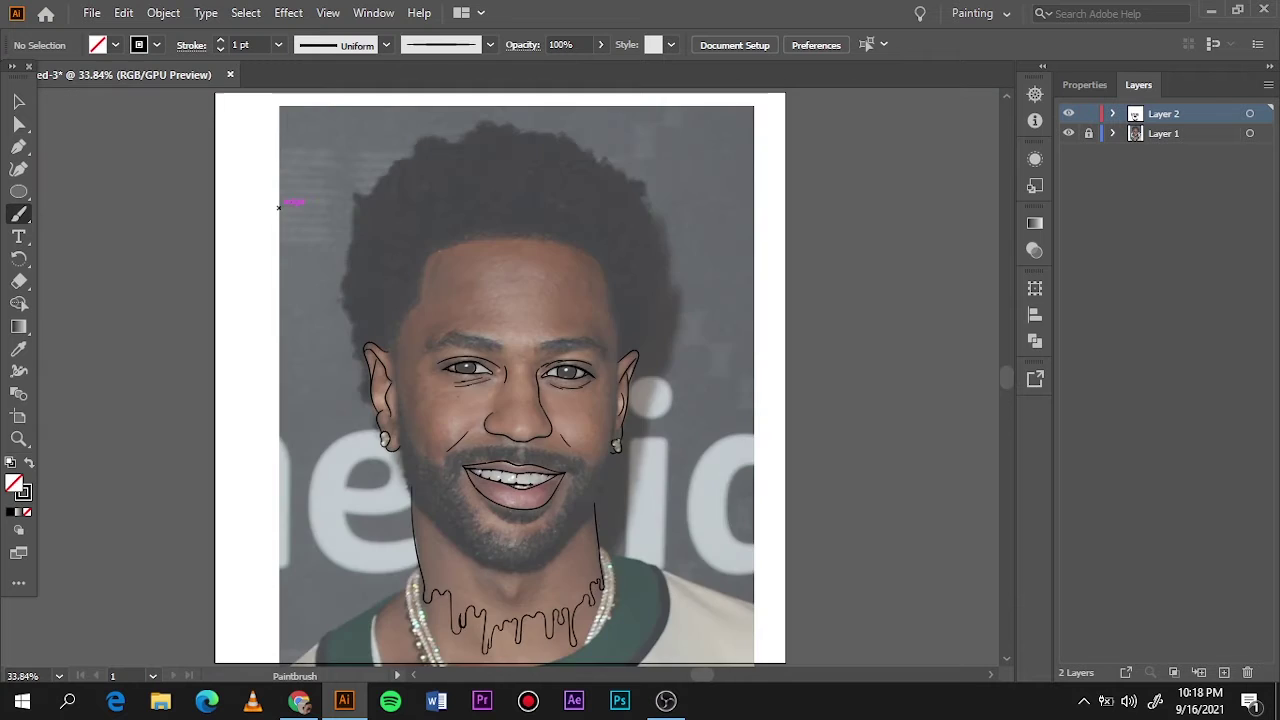
{"action": "left_click", "coordinate": [1068, 133]}
{"action": "scroll", "coordinate": [522, 330], "scroll_direction": "up", "scroll_amount": 3}
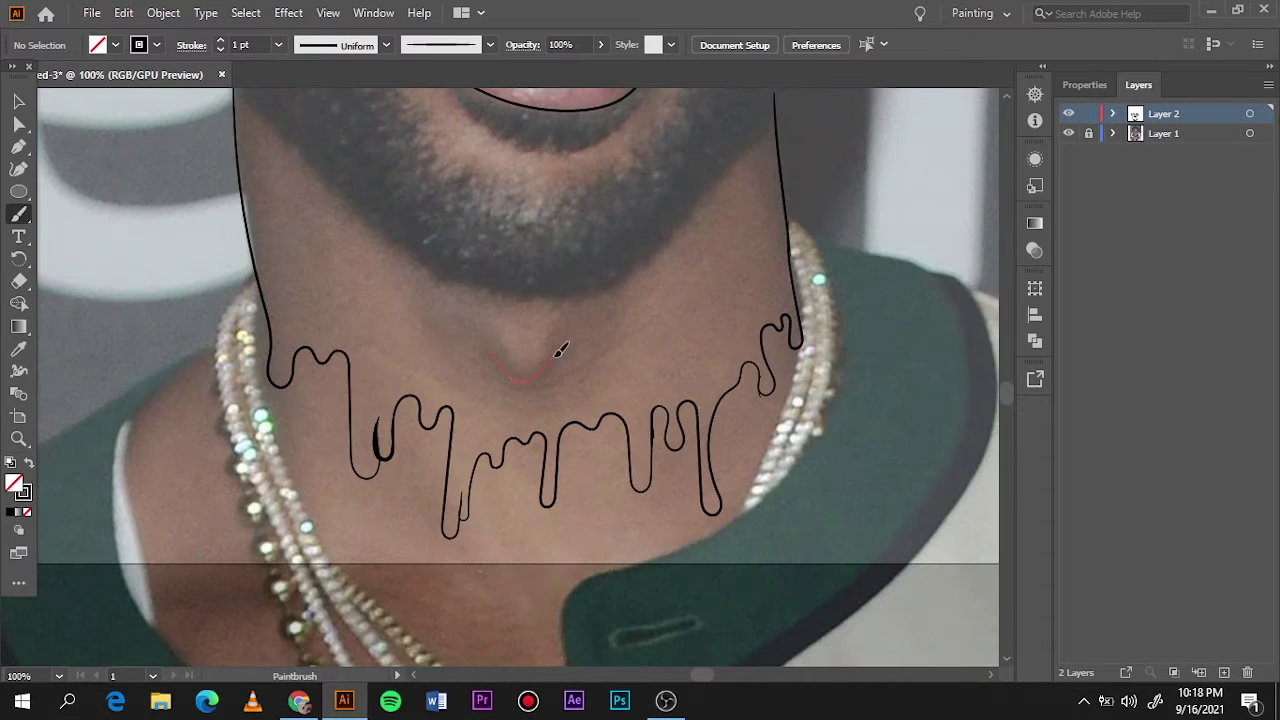
{"action": "left_click_drag", "start_coordinate": [560, 350], "coordinate": [560, 350]}
{"action": "scroll", "coordinate": [350, 430], "scroll_direction": "up", "scroll_amount": 3}
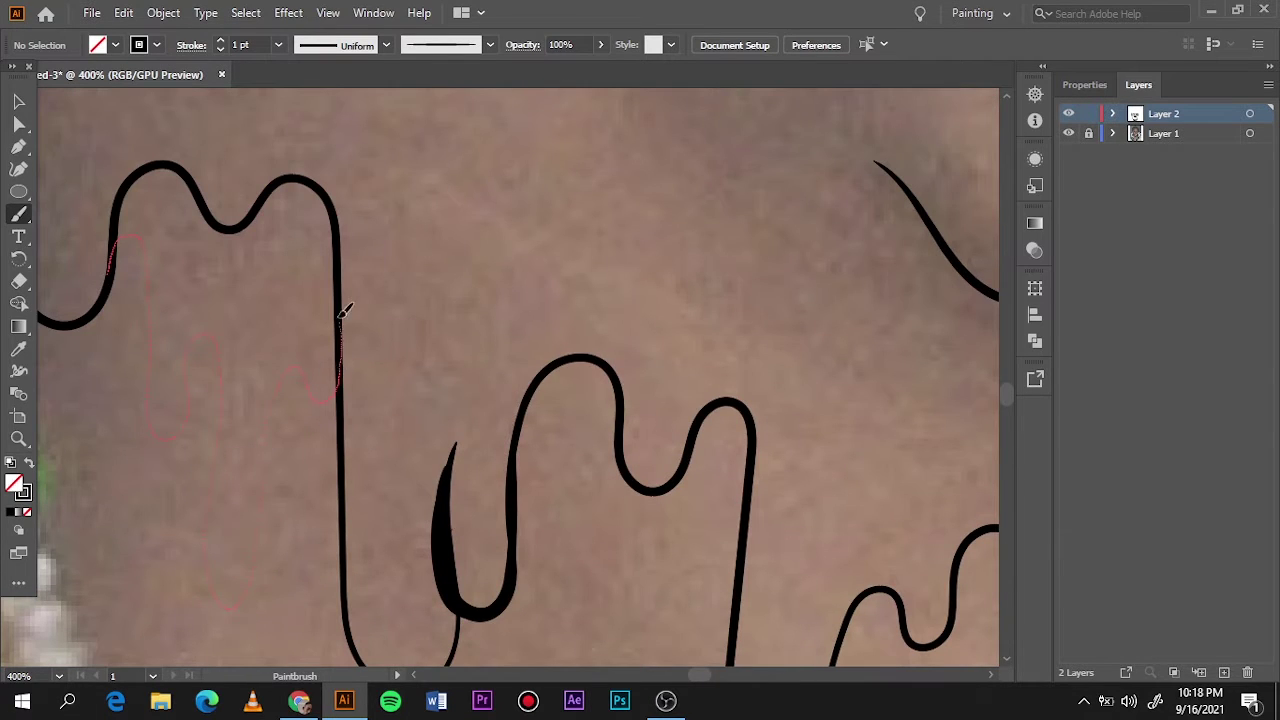
{"action": "left_click_drag", "start_coordinate": [343, 312], "coordinate": [343, 312]}
{"action": "scroll", "coordinate": [370, 281], "scroll_direction": "down", "scroll_amount": 2}
{"action": "left_click_drag", "start_coordinate": [742, 380], "coordinate": [742, 380]}
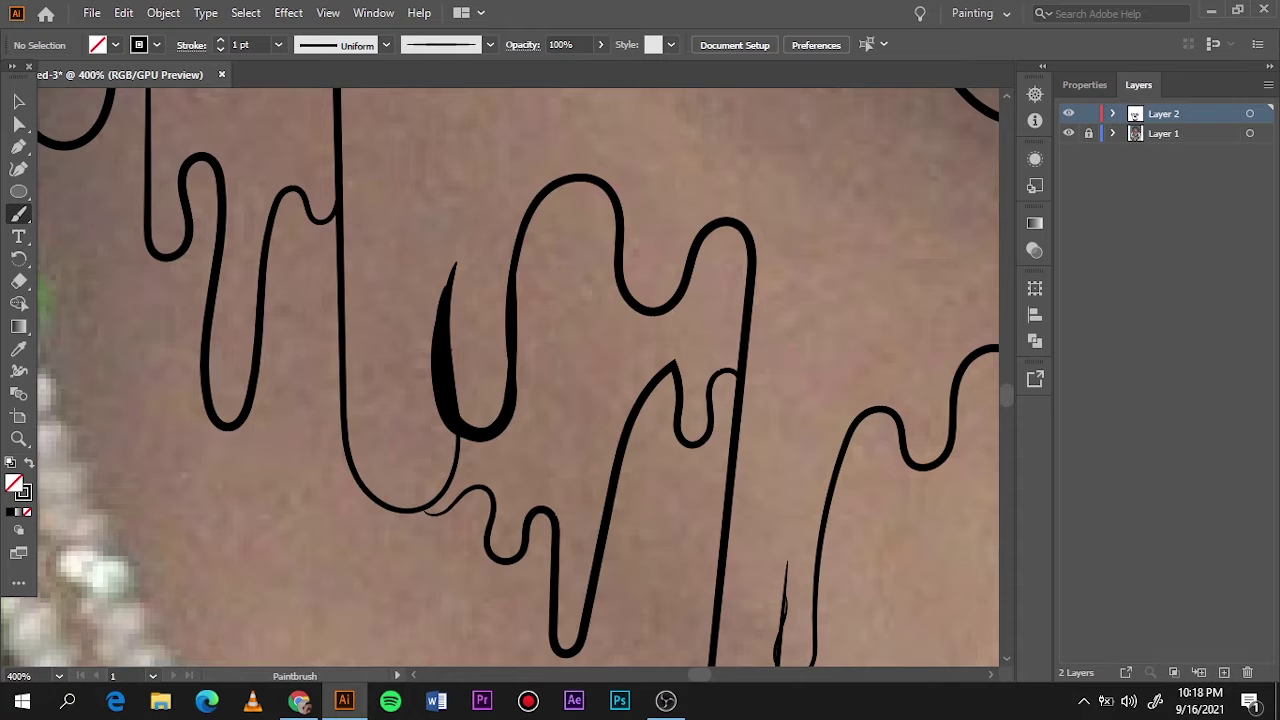
{"action": "left_click_drag", "start_coordinate": [497, 484], "coordinate": [497, 484]}
Step: Fill gaps in the drip row with smaller drips between the hanging ones
{"action": "scroll", "coordinate": [275, 306], "scroll_direction": "down", "scroll_amount": 2}
{"action": "left_click_drag", "start_coordinate": [275, 306], "coordinate": [320, 303]}
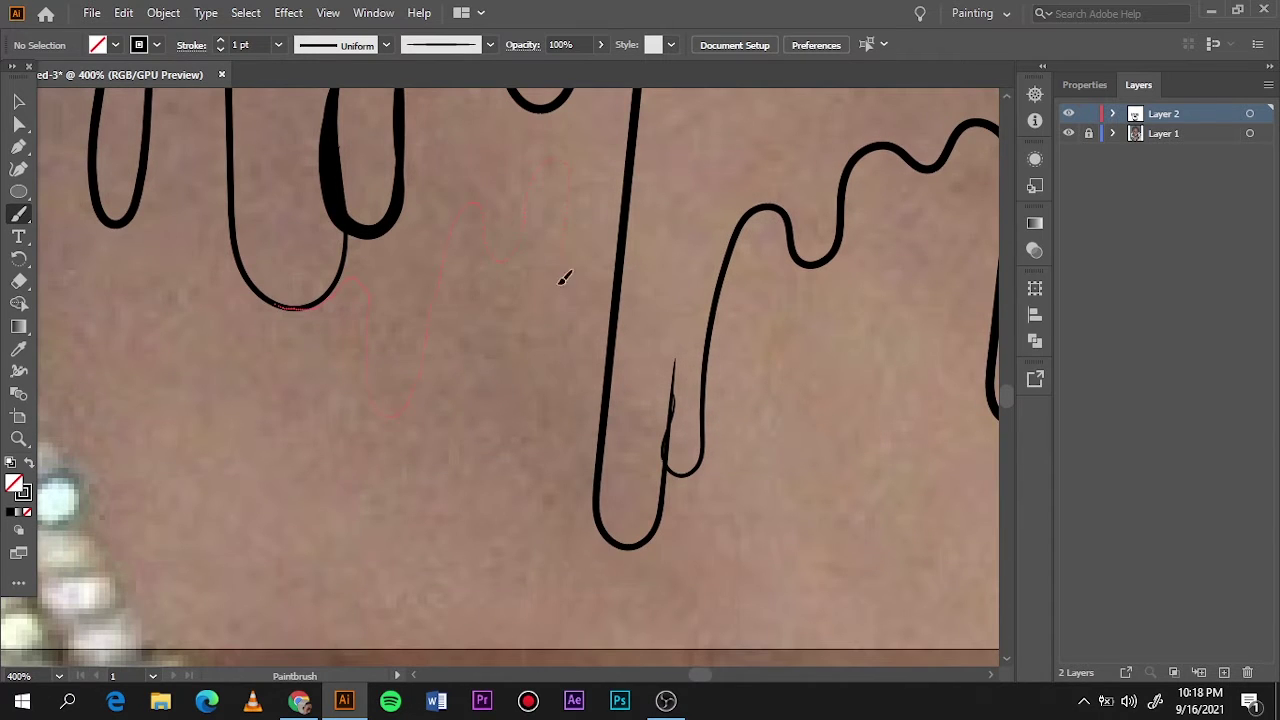
{"action": "left_click_drag", "start_coordinate": [563, 278], "coordinate": [563, 278]}
{"action": "scroll", "coordinate": [400, 350], "scroll_direction": "down", "scroll_amount": 5}
{"action": "scroll", "coordinate": [312, 404], "scroll_direction": "up", "scroll_amount": 5}
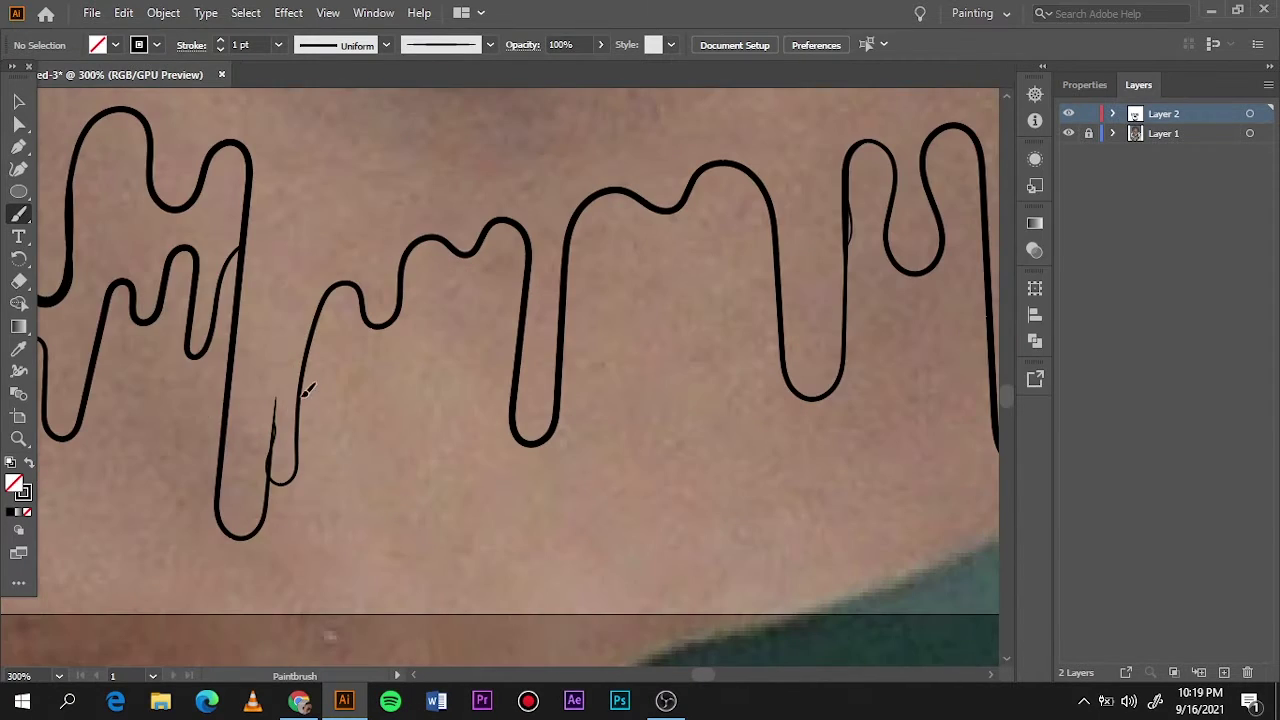
{"action": "left_click_drag", "start_coordinate": [503, 331], "coordinate": [524, 350]}
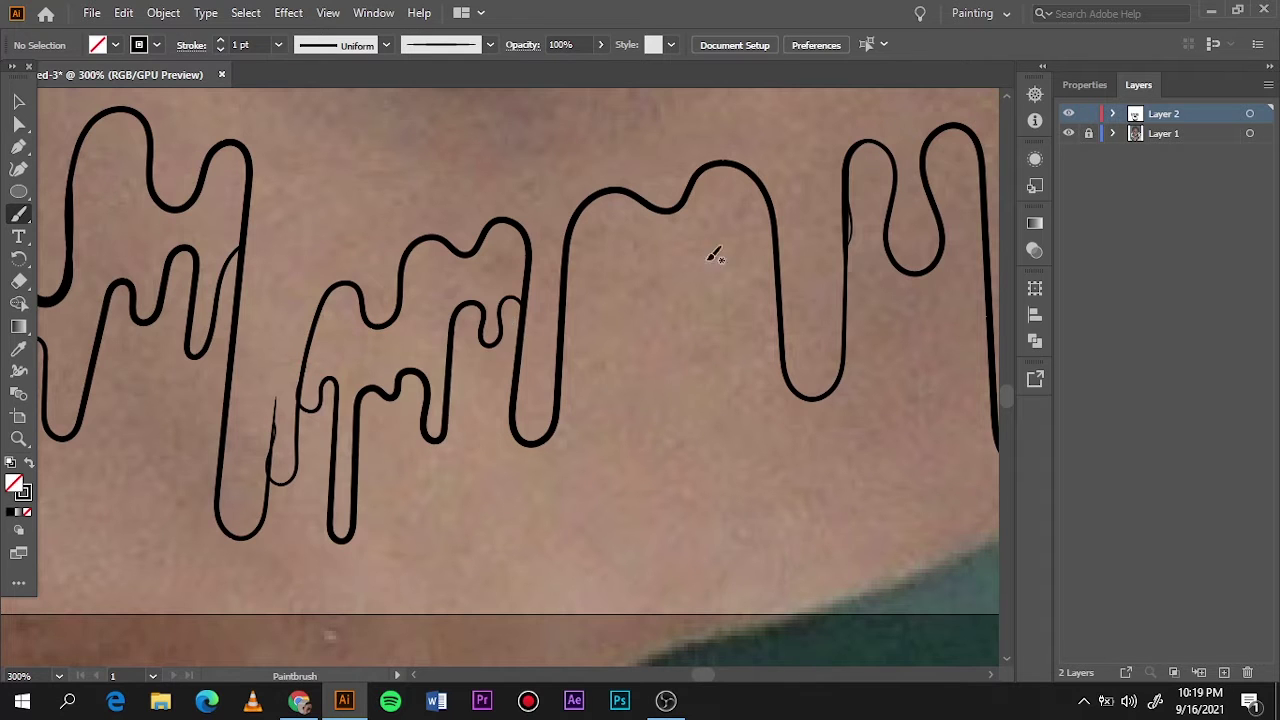
{"action": "left_click_drag", "start_coordinate": [783, 257], "coordinate": [783, 257]}
{"action": "key", "text": "ctrl+0"}
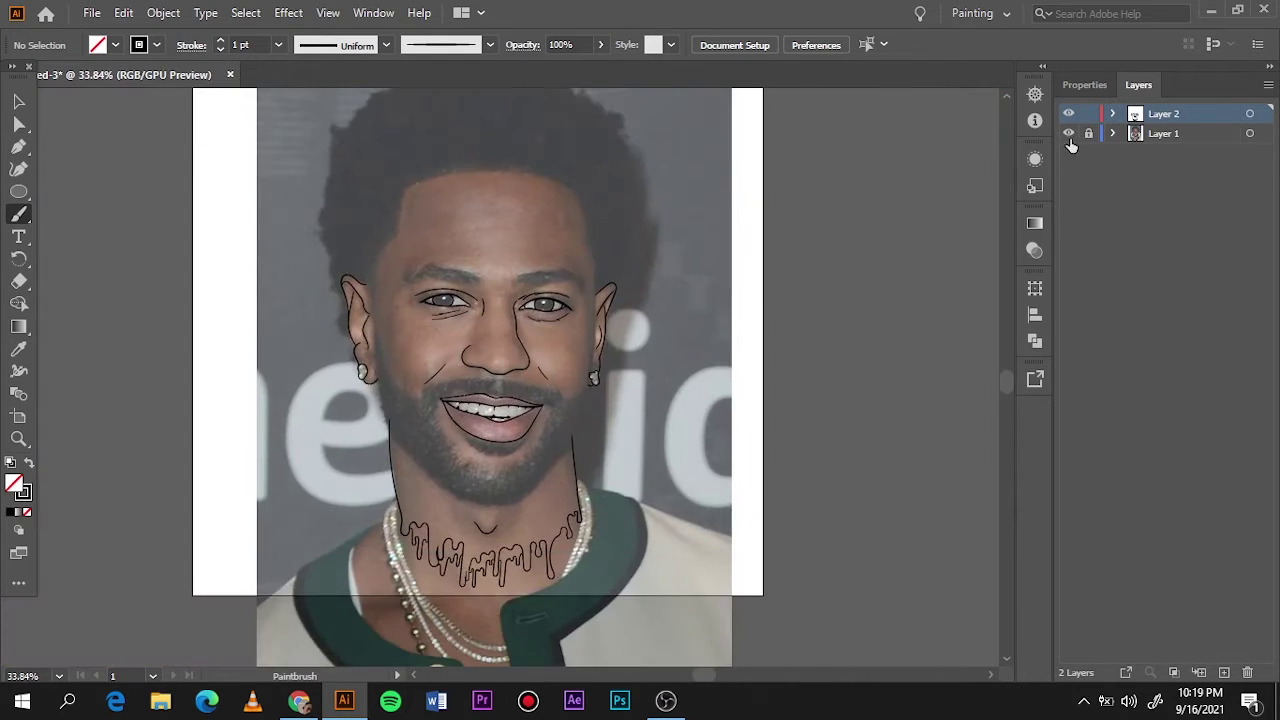
{"action": "scroll", "coordinate": [558, 533], "scroll_direction": "up", "scroll_amount": 3}
{"action": "scroll", "coordinate": [558, 533], "scroll_direction": "up", "scroll_amount": 3}
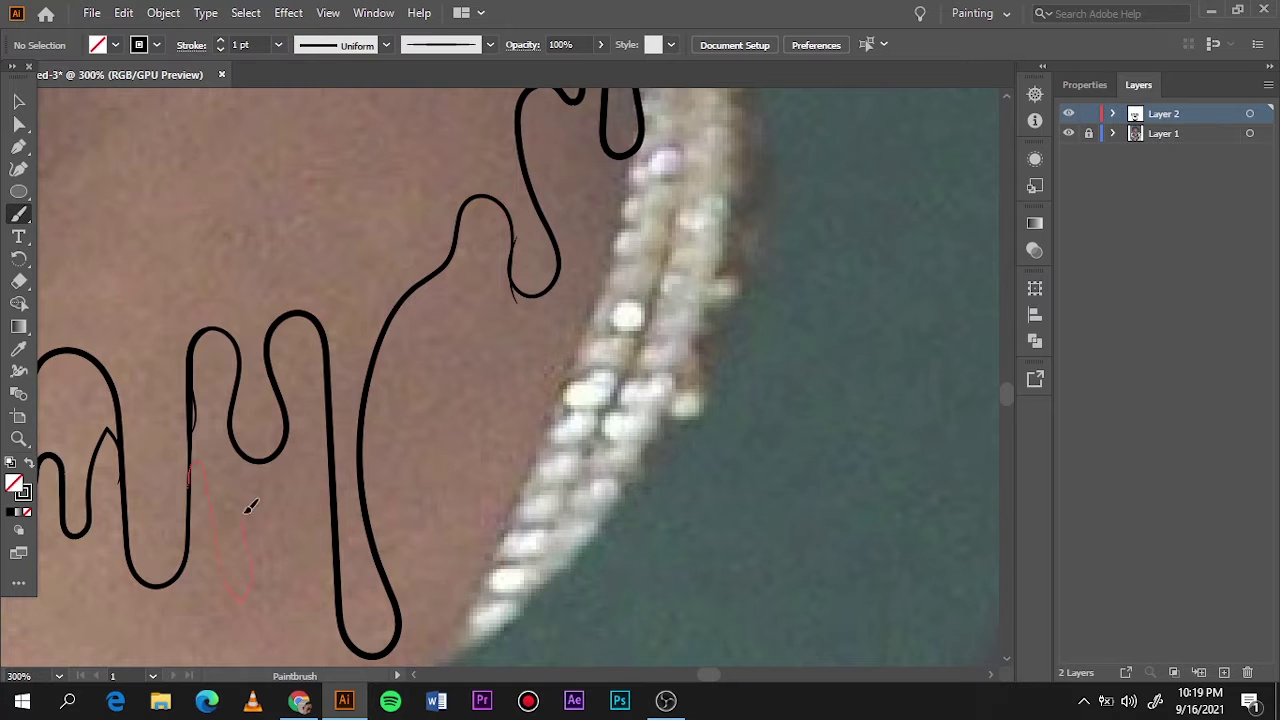
Step: Draw the right neck edge beside the necklace, rising toward the jaw
{"action": "left_click_drag", "start_coordinate": [338, 484], "coordinate": [340, 470]}
{"action": "left_click_drag", "start_coordinate": [484, 331], "coordinate": [490, 332]}
{"action": "scroll", "coordinate": [600, 329], "scroll_direction": "up", "scroll_amount": 3}
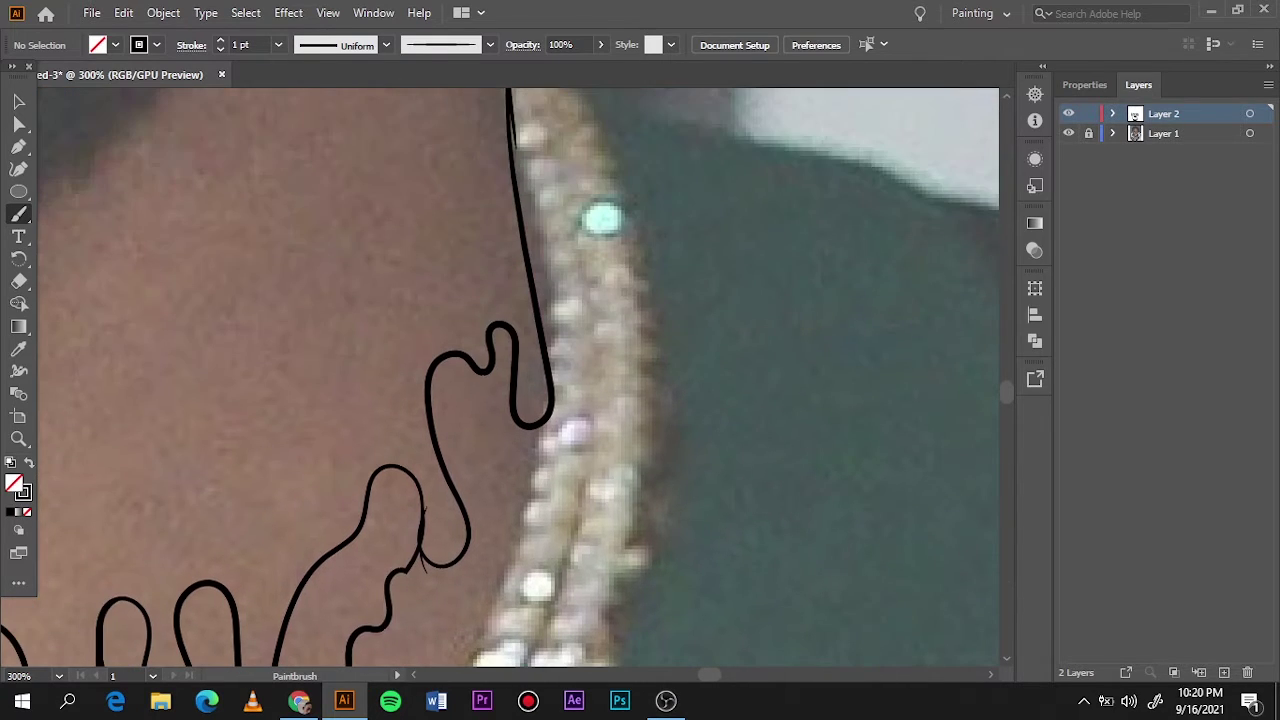
{"action": "left_click_drag", "start_coordinate": [510, 392], "coordinate": [512, 388]}
{"action": "scroll", "coordinate": [512, 388], "scroll_direction": "up", "scroll_amount": 5}
{"action": "left_click_drag", "start_coordinate": [515, 482], "coordinate": [515, 482]}
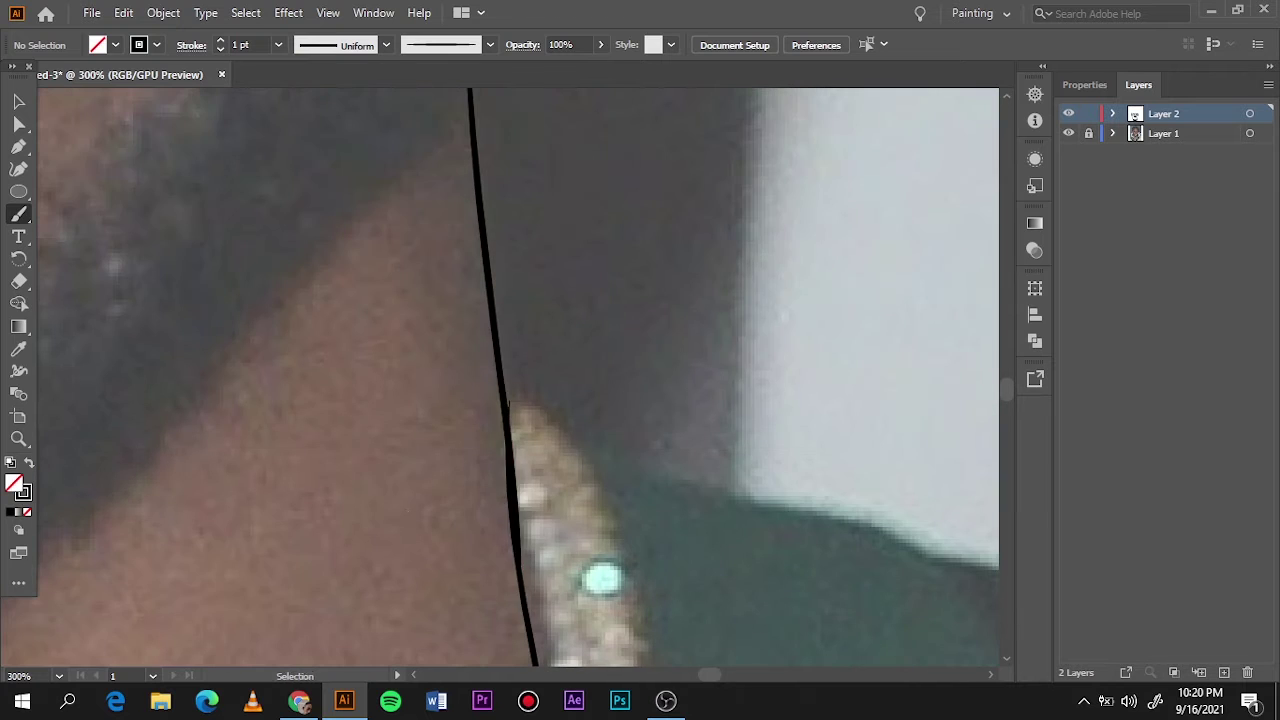
{"action": "key", "text": "ctrl+minus"}
{"action": "key", "text": "ctrl+minus"}
{"action": "key", "text": "ctrl+minus"}
{"action": "key", "text": "ctrl+plus"}
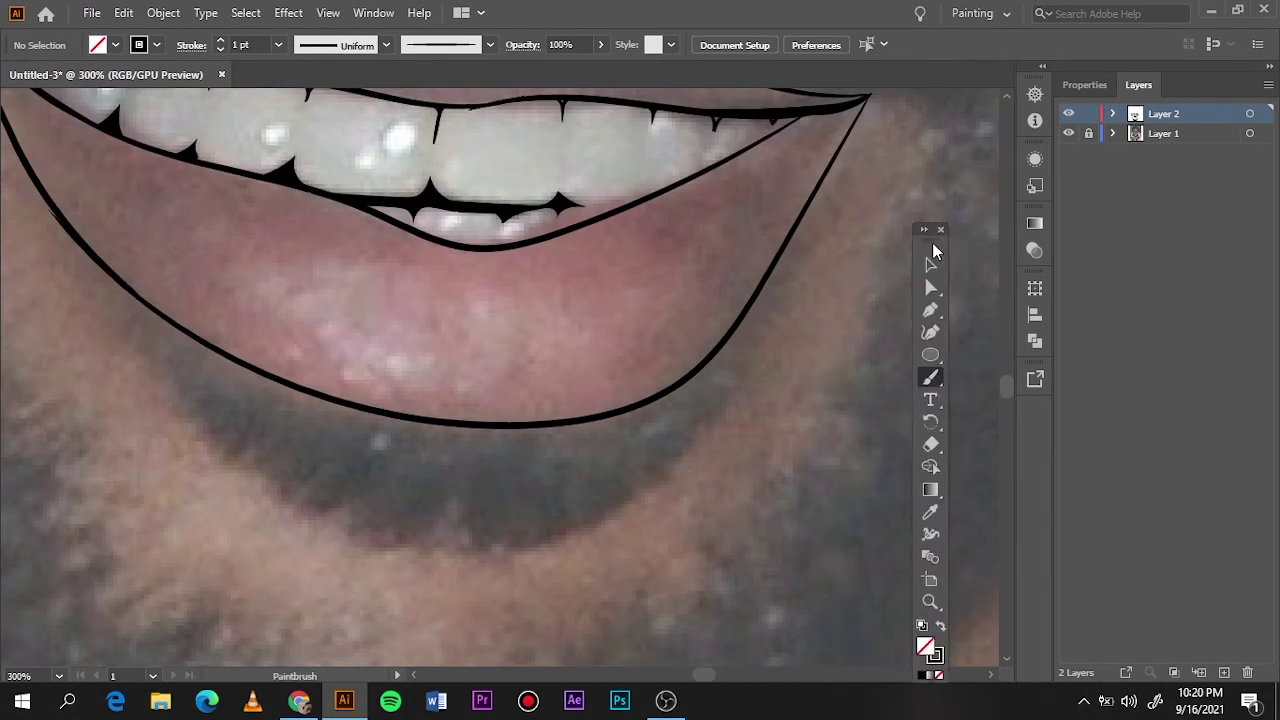
Step: Swap to black fill with no stroke and pencil a solid black beard patch under the lower lip
{"action": "left_click_drag", "start_coordinate": [20, 68], "coordinate": [963, 153]}
{"action": "left_click", "coordinate": [972, 567]}
{"action": "scroll", "coordinate": [708, 587], "scroll_direction": "left", "scroll_amount": 2}
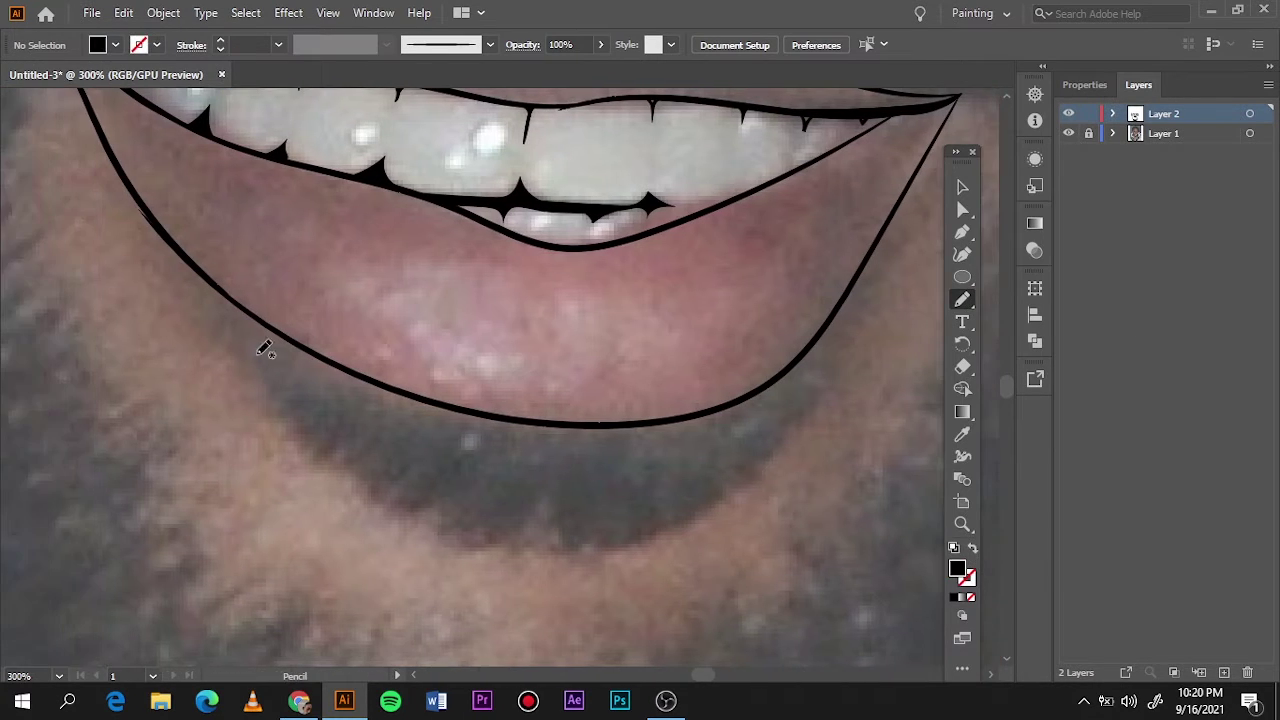
{"action": "left_click_drag", "start_coordinate": [325, 373], "coordinate": [255, 338]}
{"action": "left_click_drag", "start_coordinate": [406, 412], "coordinate": [332, 395]}
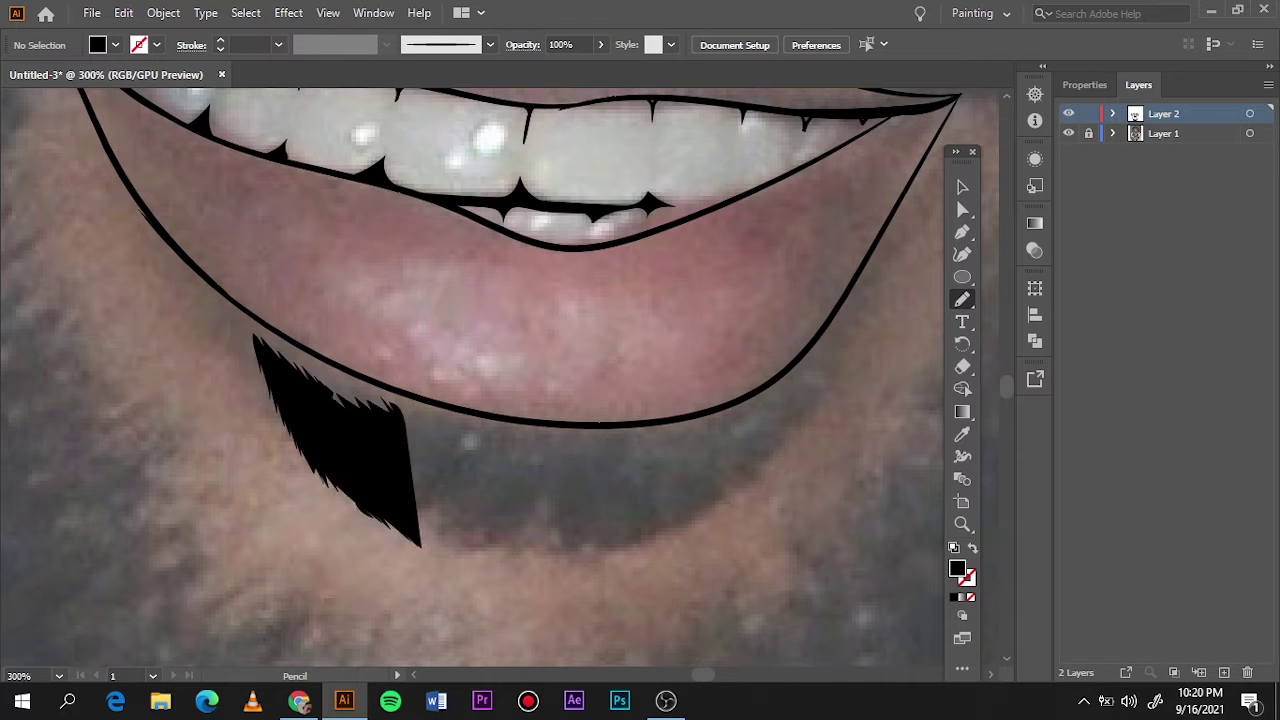
{"action": "left_click_drag", "start_coordinate": [414, 498], "coordinate": [418, 492]}
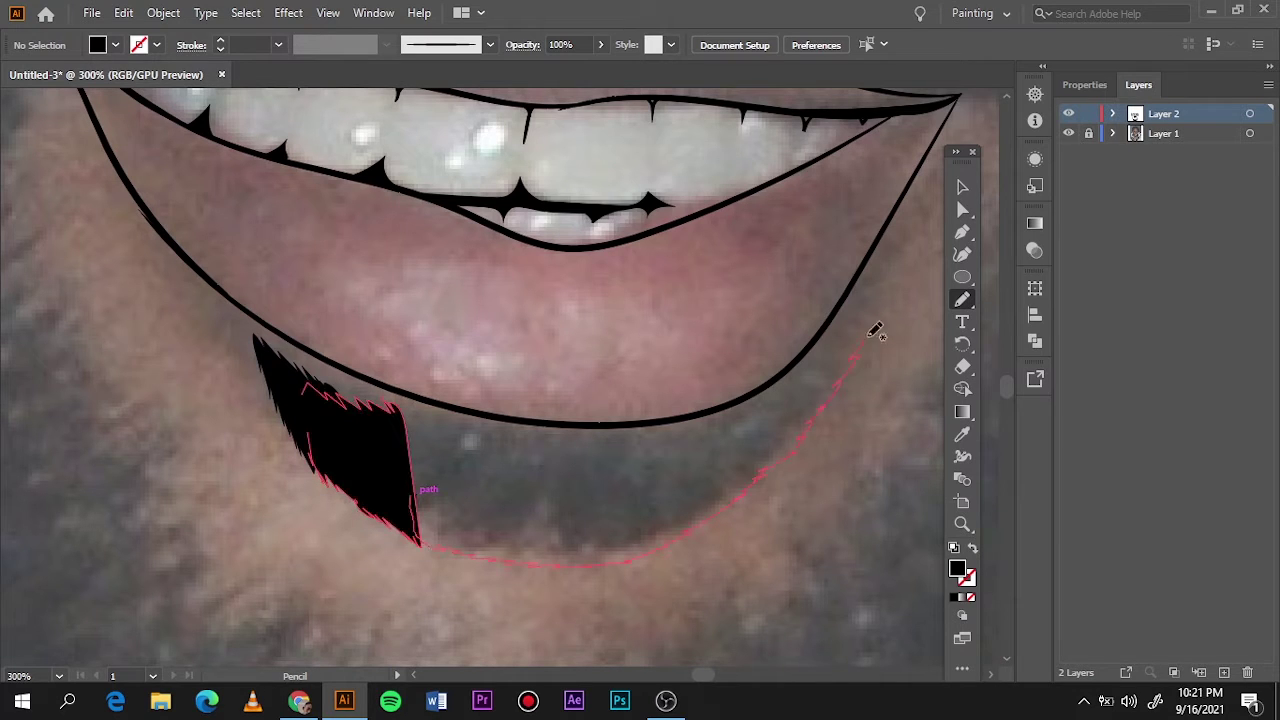
{"action": "left_click_drag", "start_coordinate": [875, 332], "coordinate": [381, 489]}
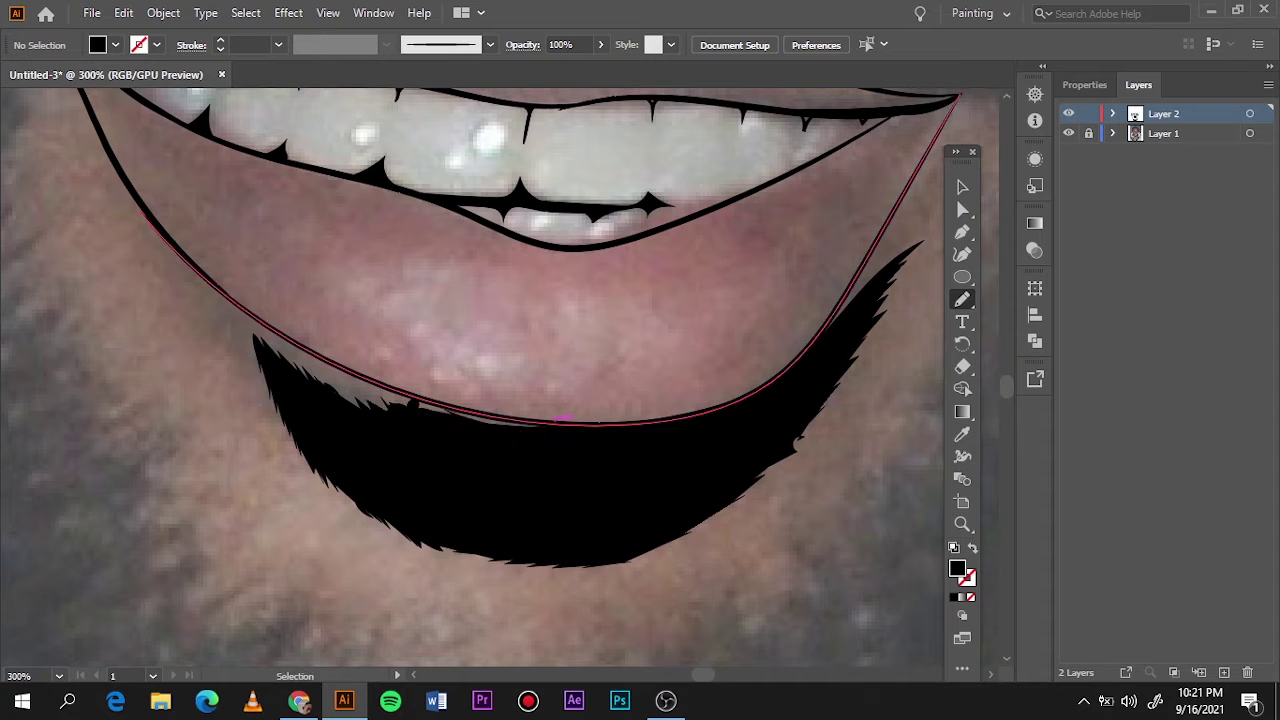
{"action": "mouse_move", "coordinate": [616, 558]}
{"action": "left_mouse_down"}
{"action": "mouse_move", "coordinate": [606, 546]}
{"action": "mouse_move", "coordinate": [820, 415]}
{"action": "left_mouse_up"}
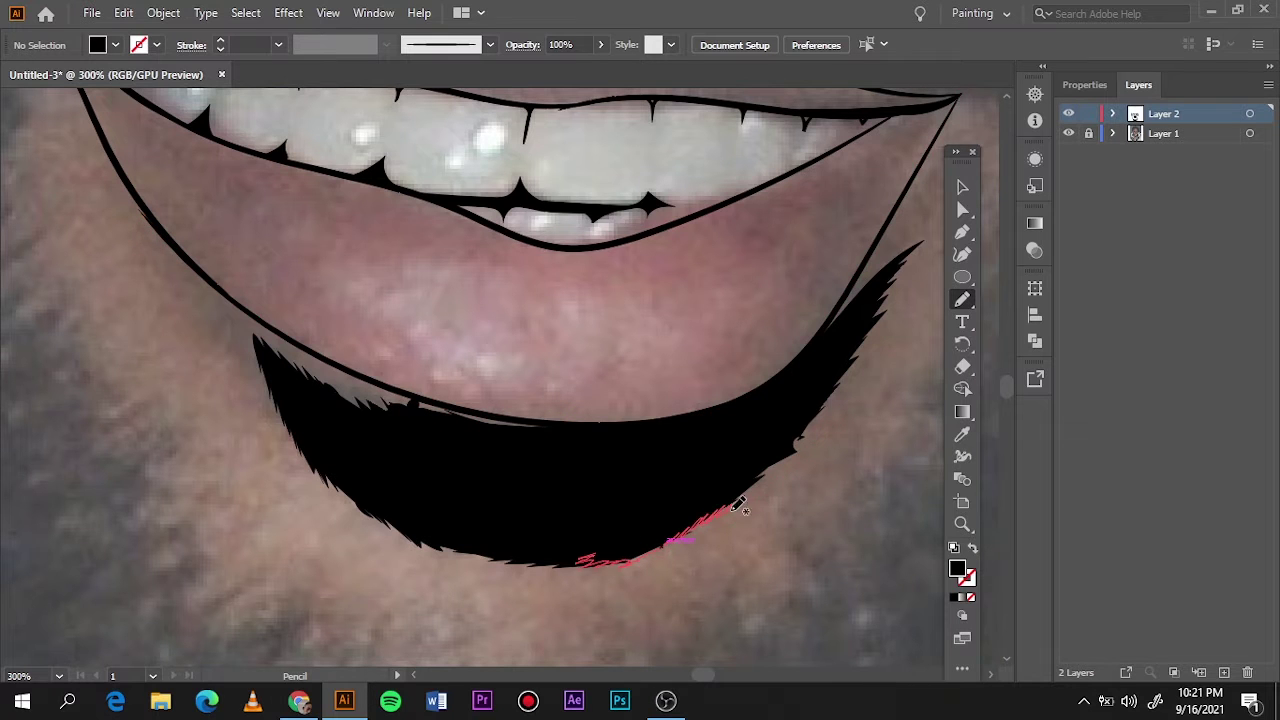
Step: Check the whole portrait, then pencil the left part of the black moustache above the upper lip
{"action": "key", "text": "ctrl+0"}
{"action": "left_click", "coordinate": [1068, 113]}
{"action": "scroll", "coordinate": [423, 428], "scroll_direction": "up", "scroll_amount": 2}
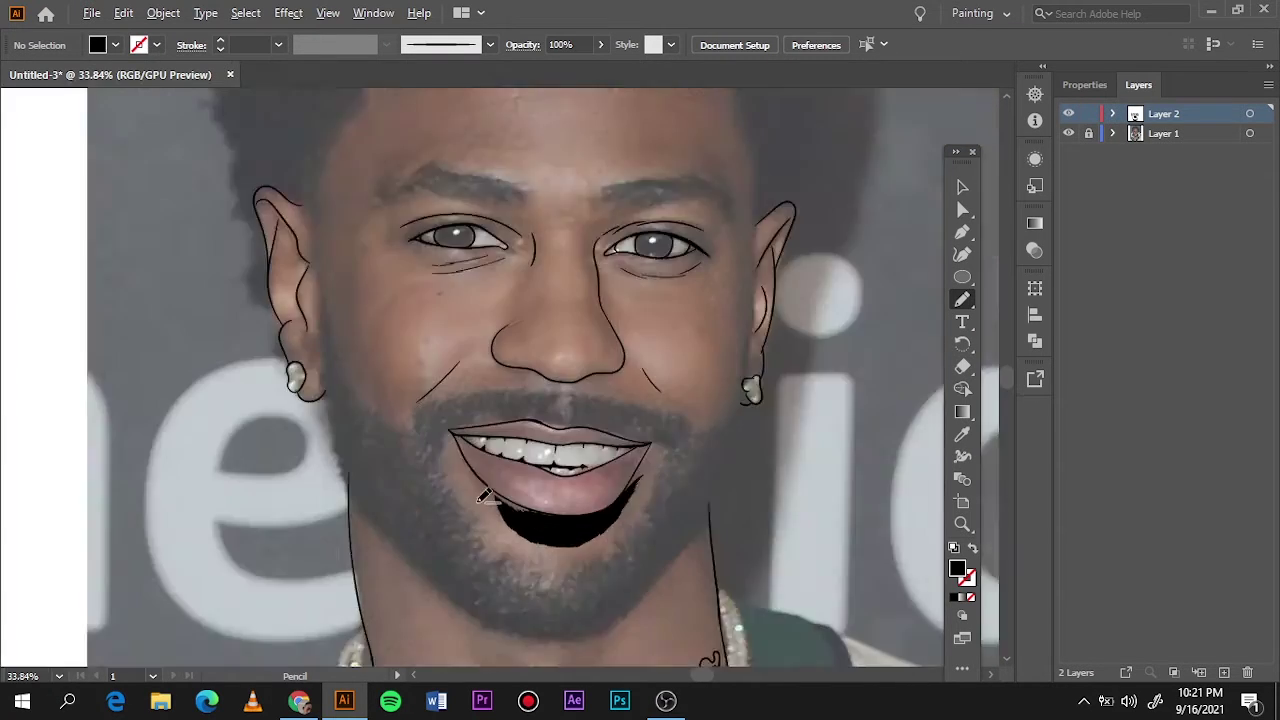
{"action": "scroll", "coordinate": [423, 428], "scroll_direction": "up", "scroll_amount": 3}
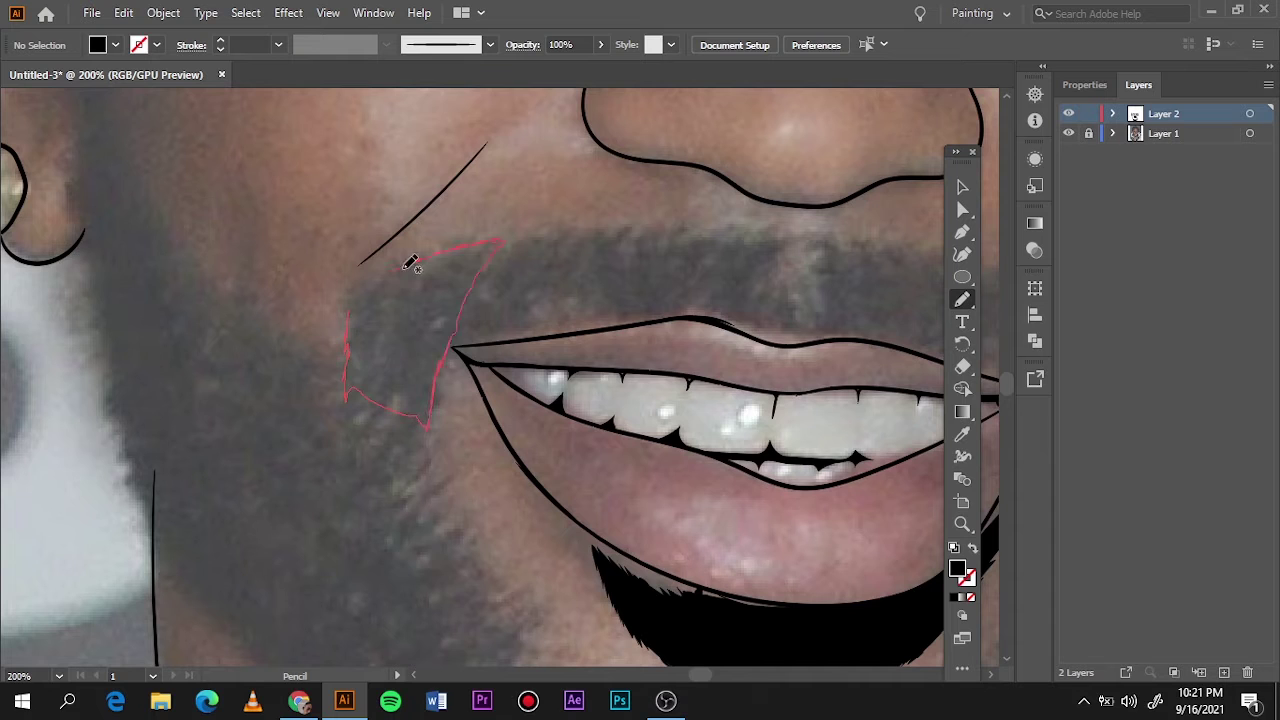
{"action": "left_click_drag", "start_coordinate": [410, 263], "coordinate": [498, 242]}
{"action": "left_click_drag", "start_coordinate": [488, 250], "coordinate": [575, 222]}
{"action": "left_click_drag", "start_coordinate": [780, 262], "coordinate": [460, 345]}
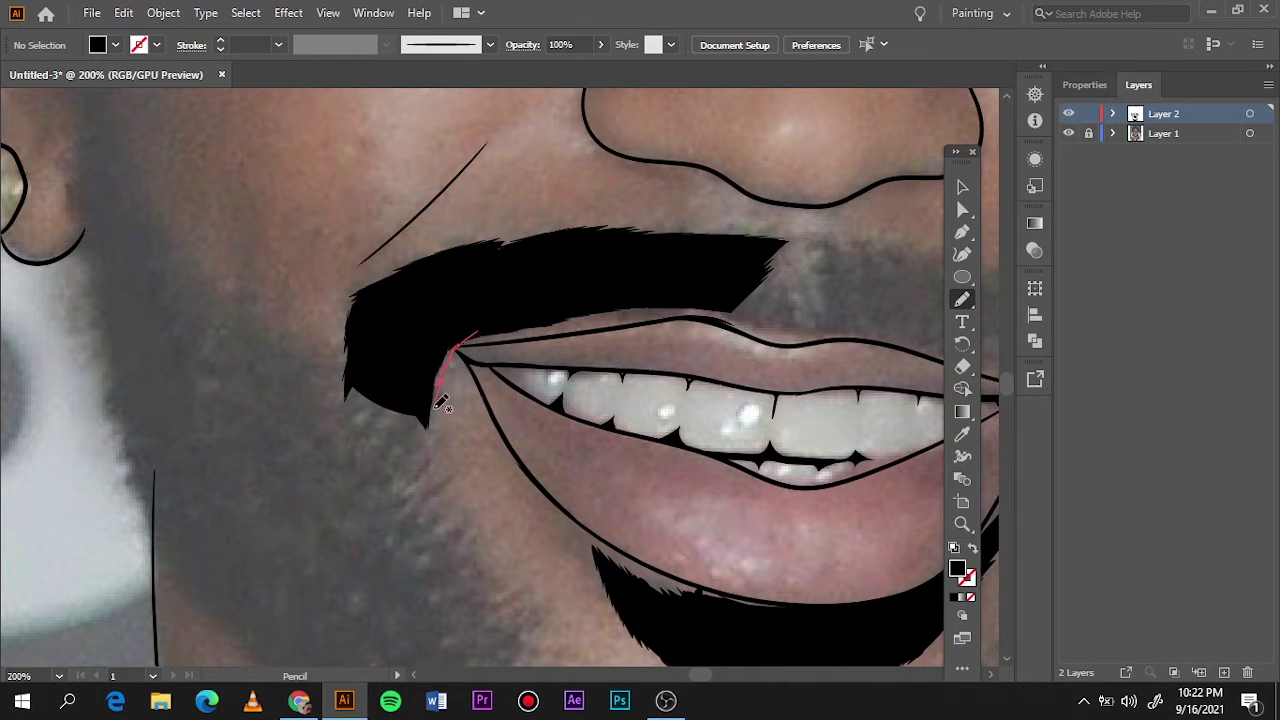
{"action": "scroll", "coordinate": [634, 217], "scroll_direction": "right", "scroll_amount": 5}
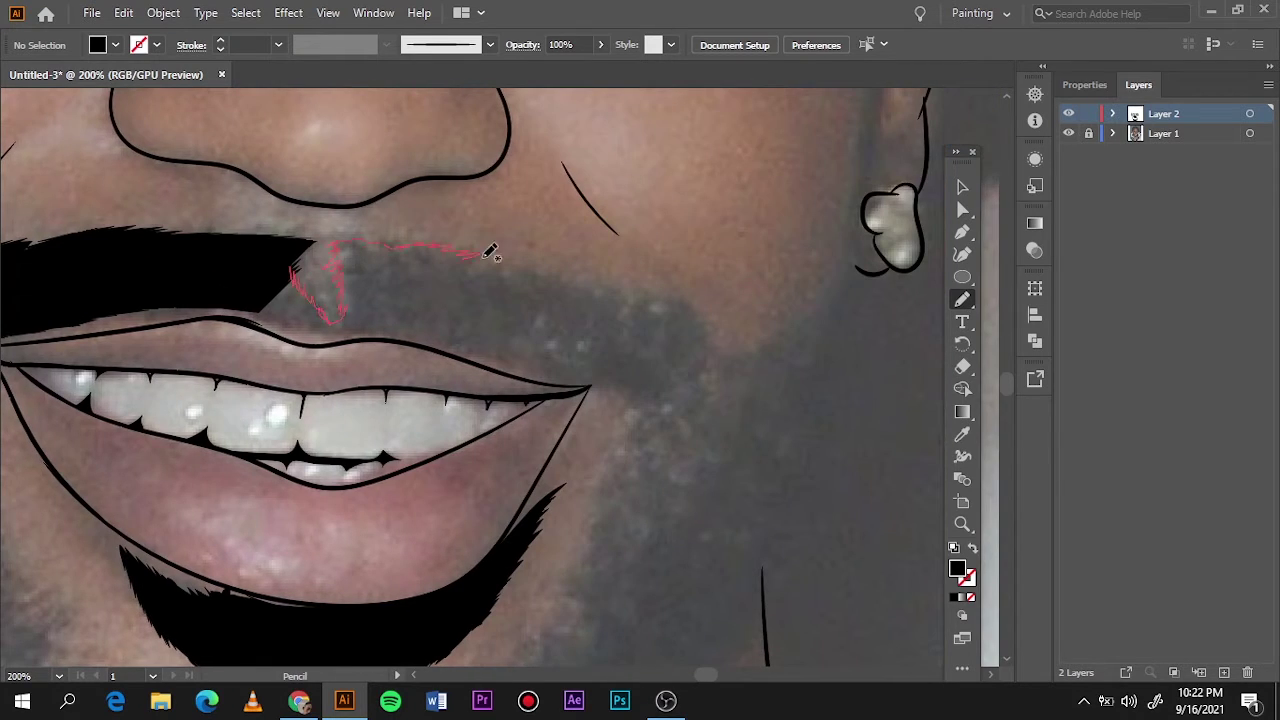
Step: Extend the black moustache right of the centre gap down to the right earring
{"action": "left_click_drag", "start_coordinate": [720, 332], "coordinate": [255, 300]}
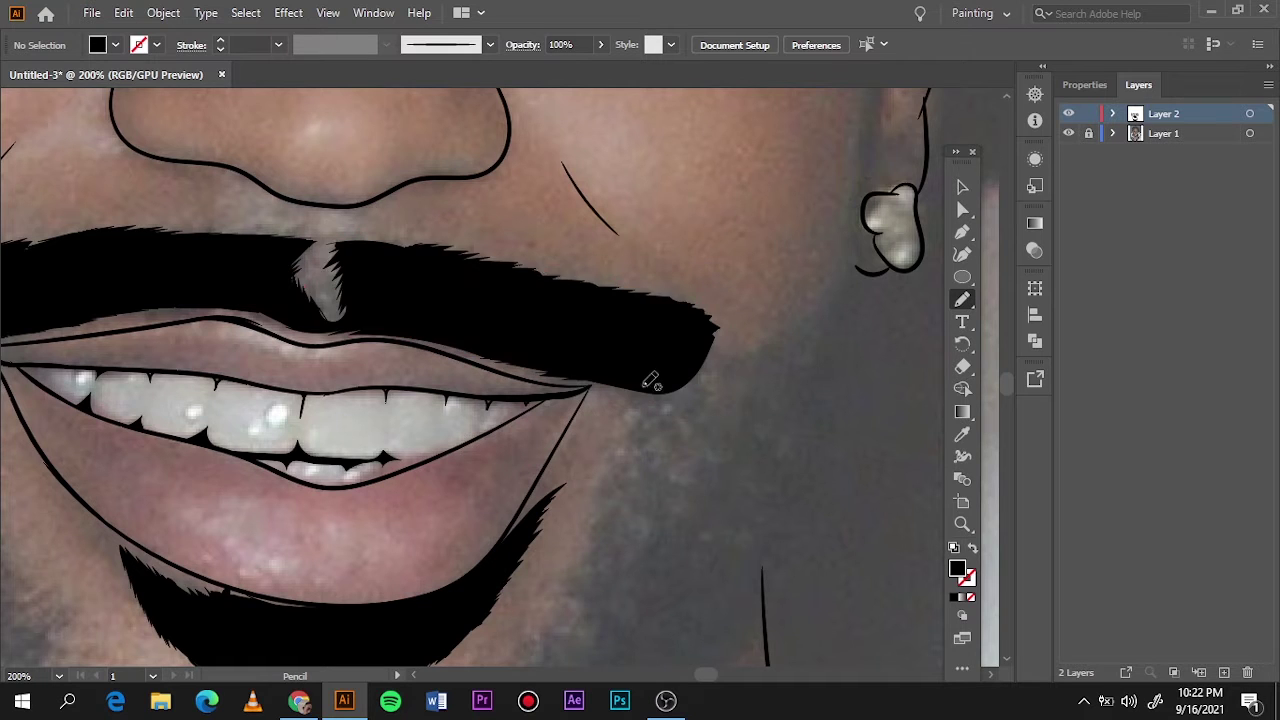
{"action": "scroll", "coordinate": [690, 320], "scroll_direction": "up", "scroll_amount": 1}
{"action": "scroll", "coordinate": [690, 320], "scroll_direction": "right", "scroll_amount": 2}
{"action": "scroll", "coordinate": [712, 290], "scroll_direction": "up", "scroll_amount": 1}
{"action": "left_click_drag", "start_coordinate": [528, 490], "coordinate": [628, 432]}
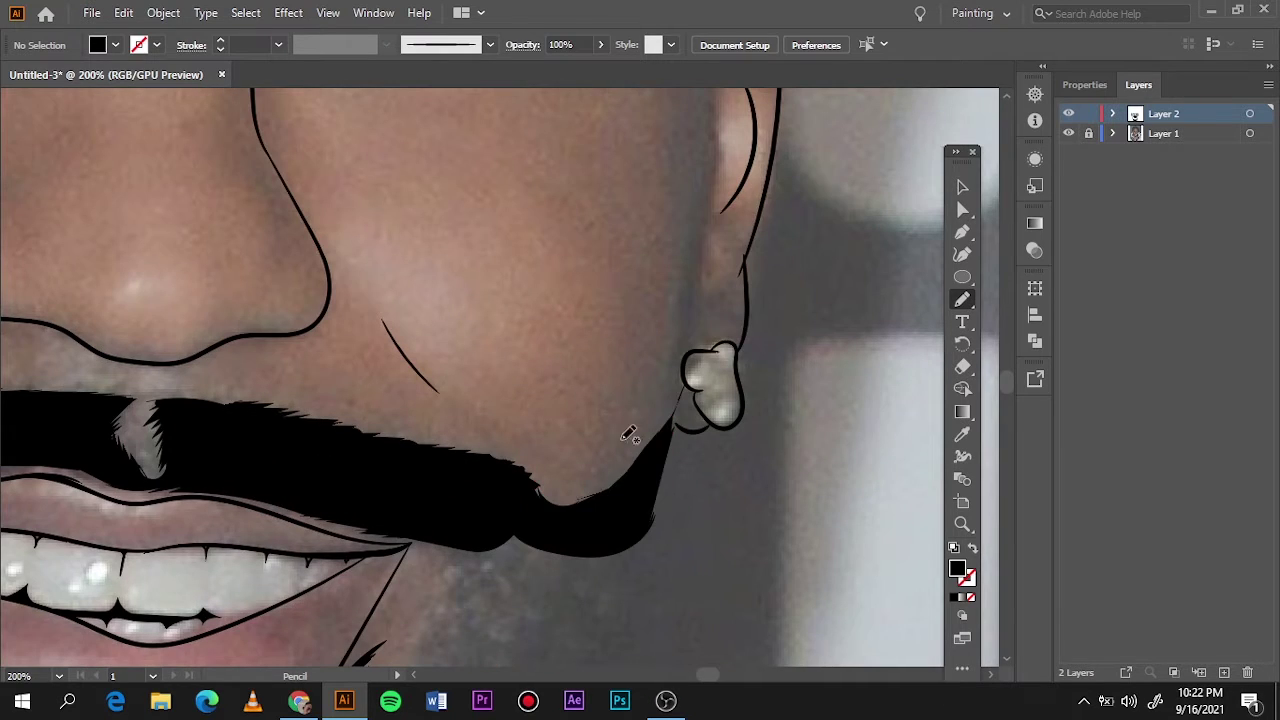
{"action": "scroll", "coordinate": [628, 432], "scroll_direction": "right", "scroll_amount": 2}
{"action": "left_click_drag", "start_coordinate": [407, 487], "coordinate": [500, 410]}
Step: Pencil black beard fill over the cheek and chin, plus a strip along the lip
{"action": "key", "text": "ctrl+0"}
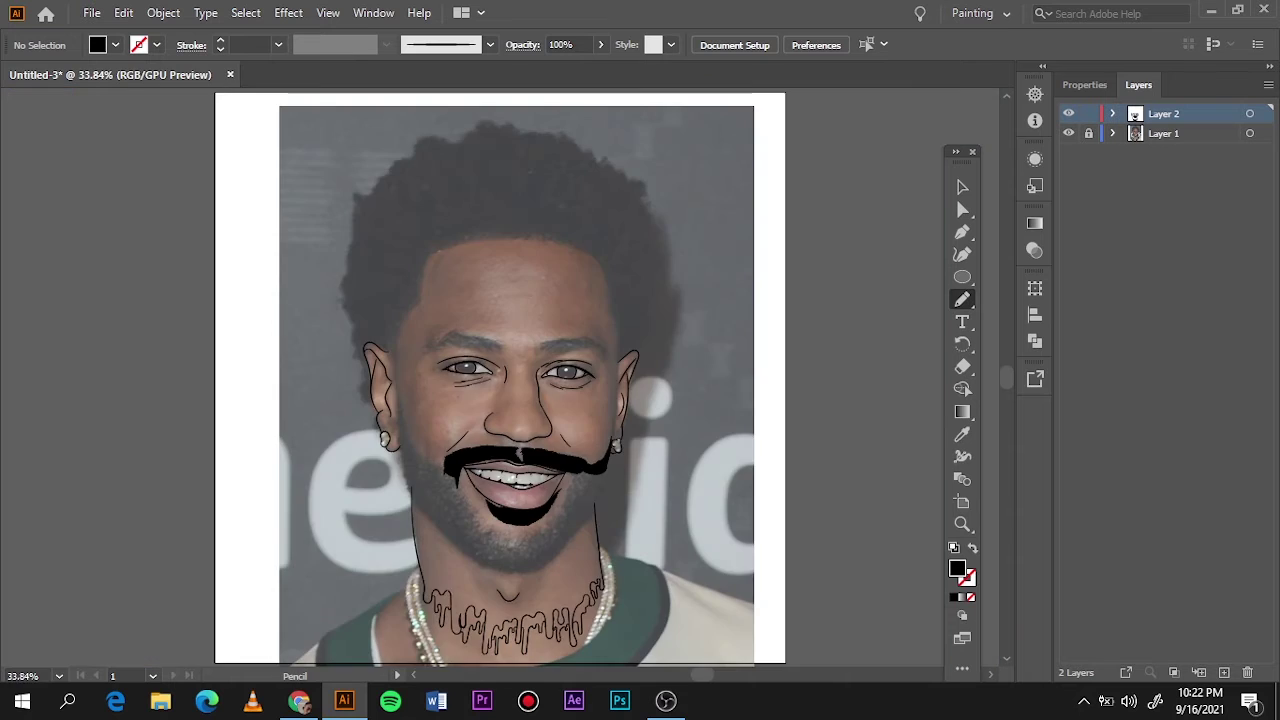
{"action": "scroll", "coordinate": [594, 514], "scroll_direction": "up", "scroll_amount": 2}
{"action": "scroll", "coordinate": [597, 515], "scroll_direction": "up", "scroll_amount": 5}
{"action": "scroll", "coordinate": [597, 515], "scroll_direction": "up", "scroll_amount": 3}
{"action": "scroll", "coordinate": [571, 337], "scroll_direction": "down", "scroll_amount": 2}
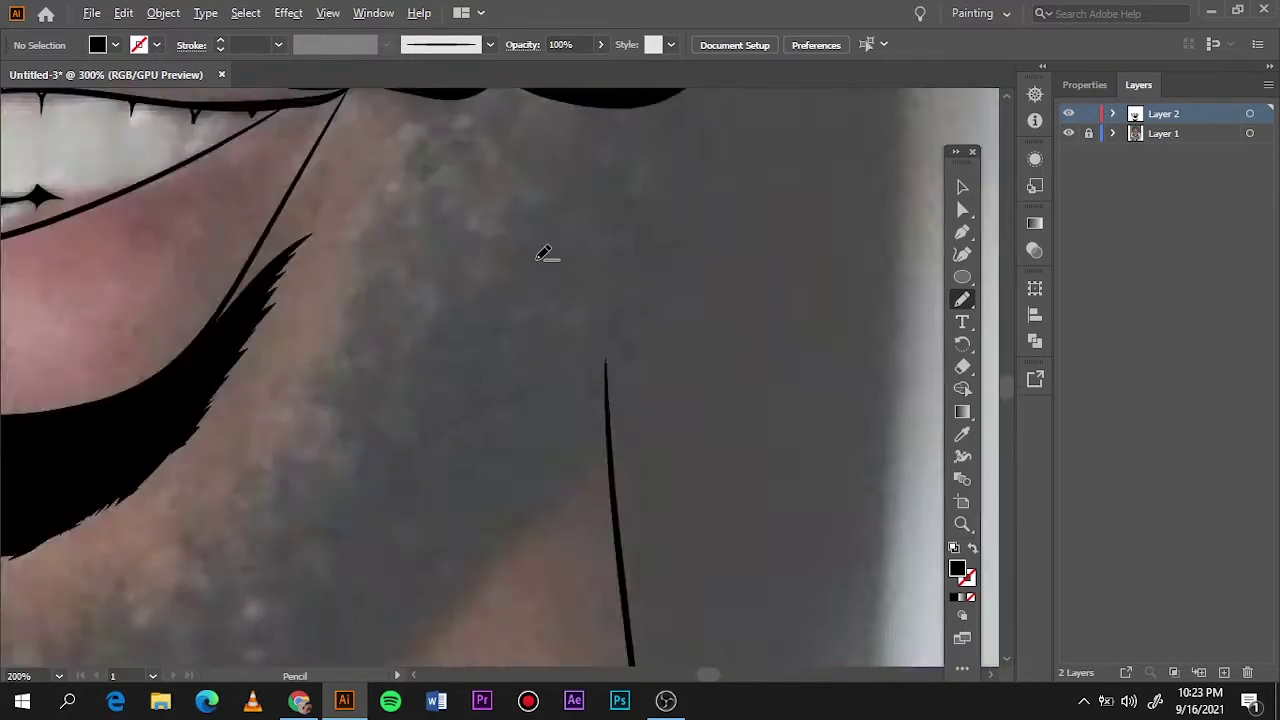
{"action": "scroll", "coordinate": [543, 251], "scroll_direction": "up", "scroll_amount": 1}
{"action": "scroll", "coordinate": [276, 160], "scroll_direction": "up", "scroll_amount": 1}
{"action": "mouse_move", "coordinate": [276, 160]}
{"action": "left_mouse_down"}
{"action": "mouse_move", "coordinate": [289, 309]}
{"action": "mouse_move", "coordinate": [449, 546]}
{"action": "mouse_move", "coordinate": [614, 277]}
{"action": "mouse_move", "coordinate": [294, 148]}
{"action": "left_mouse_up"}
{"action": "scroll", "coordinate": [294, 148], "scroll_direction": "down", "scroll_amount": 5}
{"action": "scroll", "coordinate": [535, 208], "scroll_direction": "left", "scroll_amount": 5}
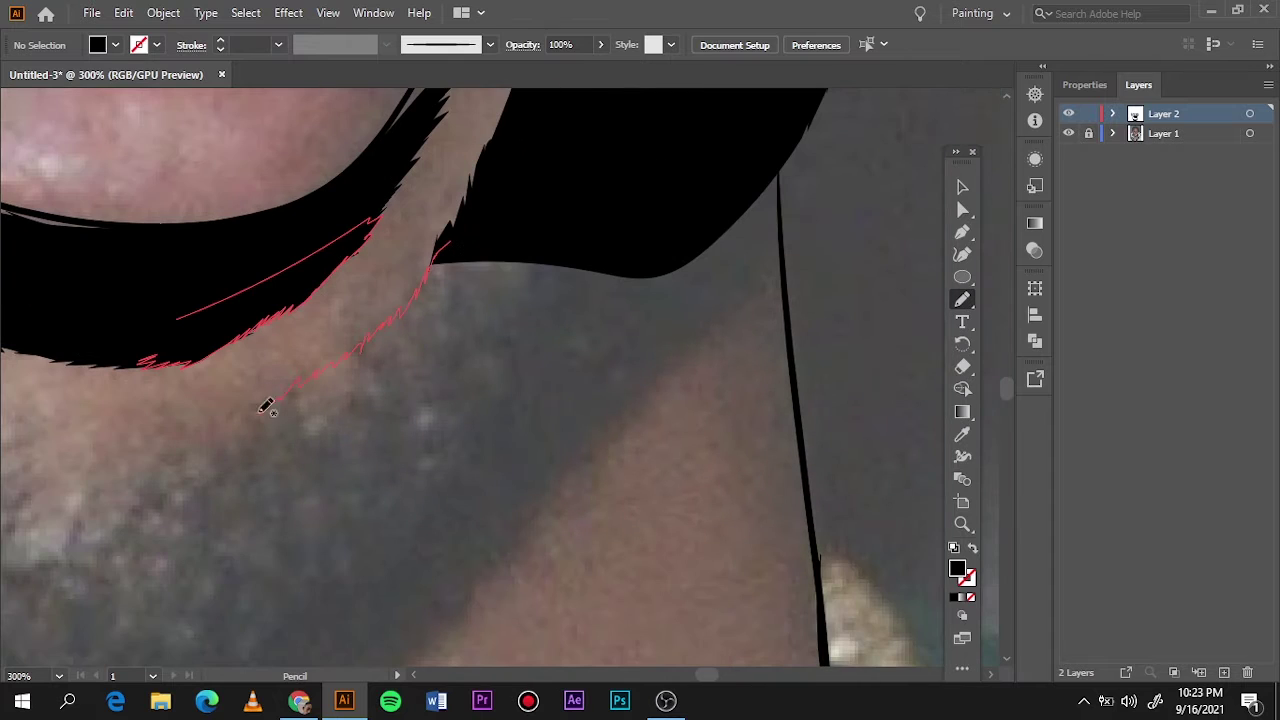
{"action": "mouse_move", "coordinate": [266, 406]}
{"action": "left_mouse_down"}
{"action": "mouse_move", "coordinate": [486, 560]}
{"action": "mouse_move", "coordinate": [751, 240]}
{"action": "mouse_move", "coordinate": [491, 211]}
{"action": "left_mouse_up"}
Step: Fill the chin beard below the lip black, extending it down and left
{"action": "scroll", "coordinate": [722, 287], "scroll_direction": "up", "scroll_amount": 5}
{"action": "scroll", "coordinate": [722, 287], "scroll_direction": "right", "scroll_amount": 3}
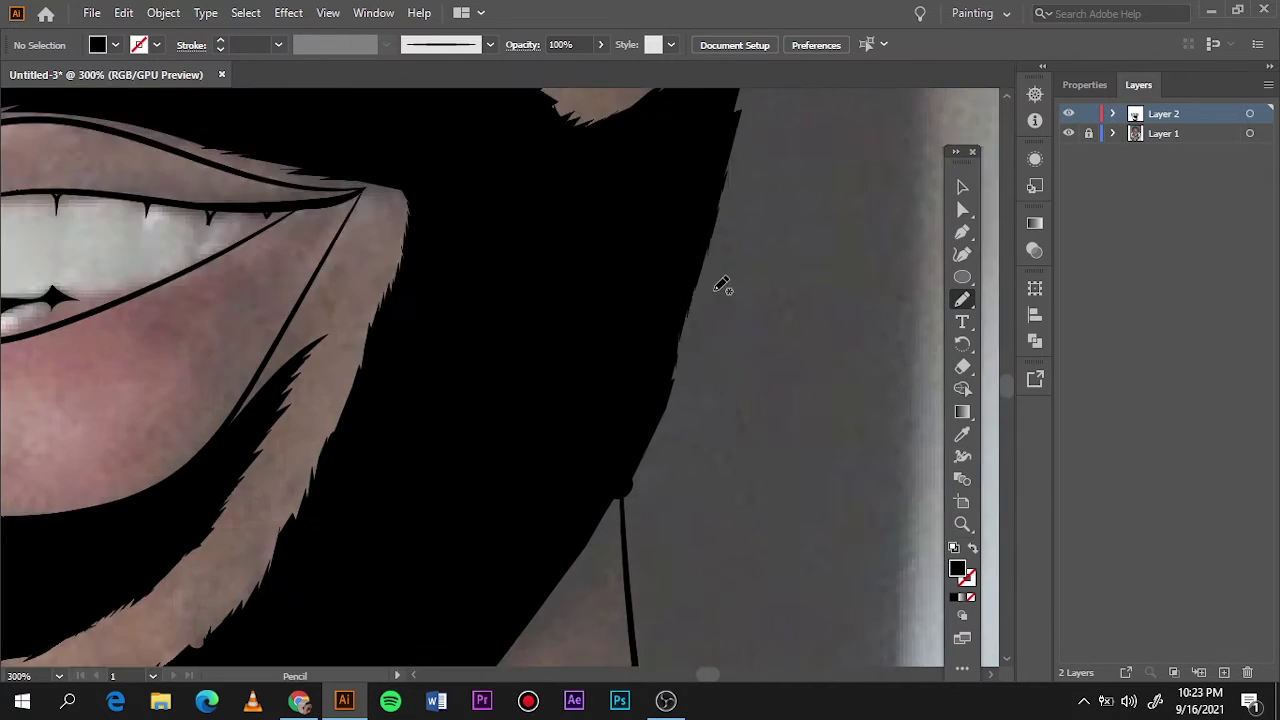
{"action": "scroll", "coordinate": [722, 287], "scroll_direction": "down", "scroll_amount": 5}
{"action": "left_click_drag", "start_coordinate": [670, 134], "coordinate": [606, 250]}
{"action": "mouse_move", "coordinate": [540, 335]}
{"action": "left_mouse_down"}
{"action": "mouse_move", "coordinate": [520, 378]}
{"action": "mouse_move", "coordinate": [329, 580]}
{"action": "left_mouse_up"}
{"action": "key", "text": "ctrl+0"}
{"action": "scroll", "coordinate": [577, 433], "scroll_direction": "up", "scroll_amount": 5}
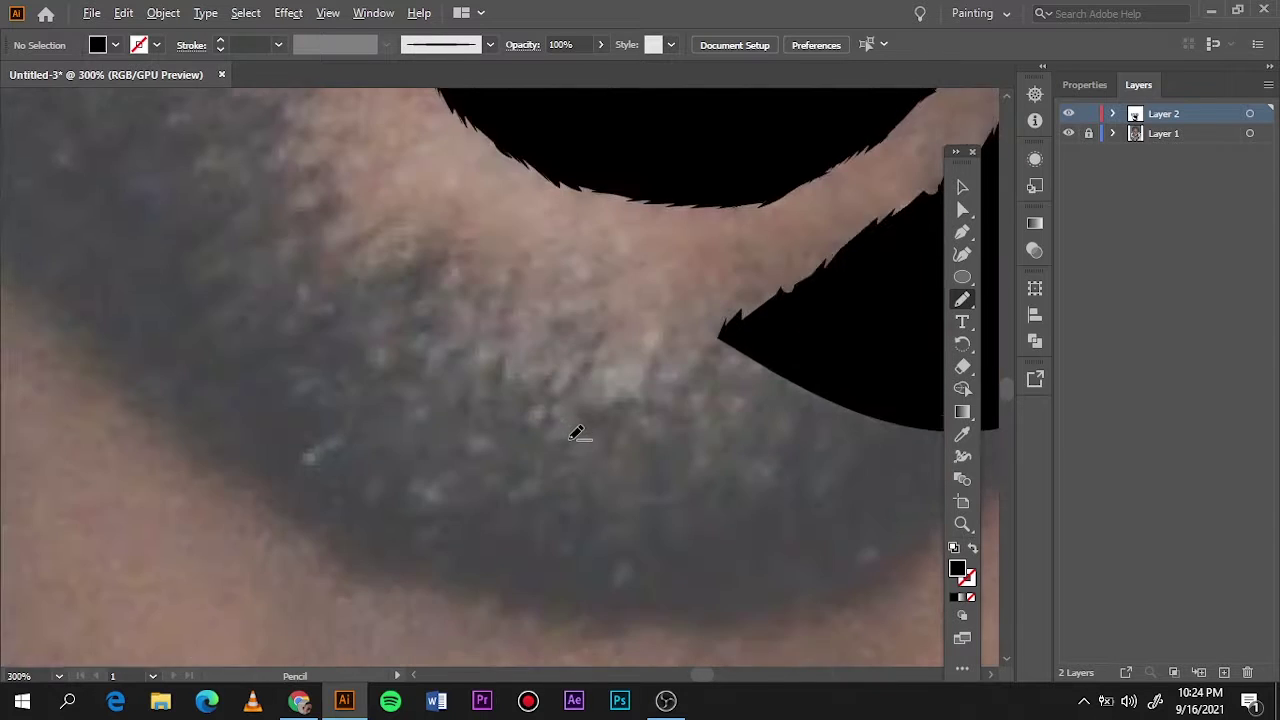
{"action": "scroll", "coordinate": [577, 433], "scroll_direction": "down", "scroll_amount": 1}
{"action": "left_click_drag", "start_coordinate": [497, 328], "coordinate": [933, 395]}
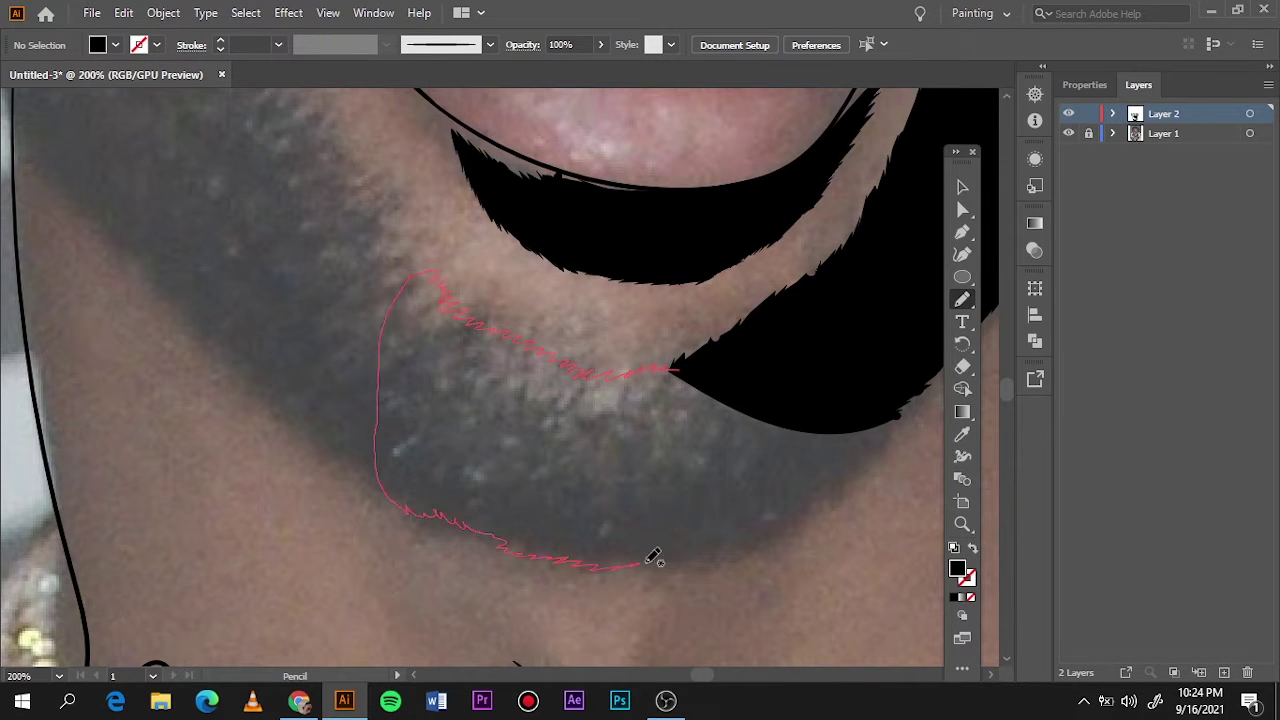
{"action": "mouse_move", "coordinate": [873, 497]}
{"action": "left_mouse_down"}
{"action": "mouse_move", "coordinate": [637, 557]}
{"action": "mouse_move", "coordinate": [555, 545]}
{"action": "left_mouse_up"}
Step: Fill the beard black down along the jaw
{"action": "scroll", "coordinate": [660, 464], "scroll_direction": "up", "scroll_amount": 2}
{"action": "scroll", "coordinate": [660, 464], "scroll_direction": "left", "scroll_amount": 3}
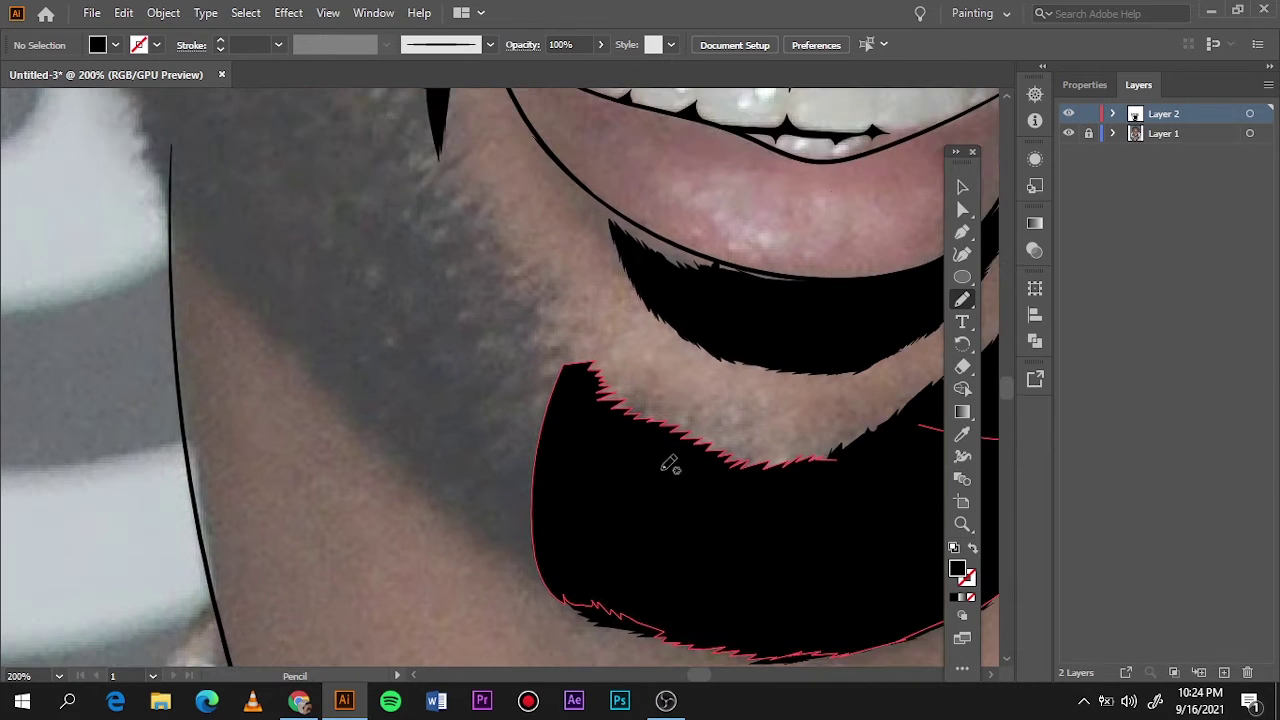
{"action": "left_click_drag", "start_coordinate": [486, 197], "coordinate": [586, 480]}
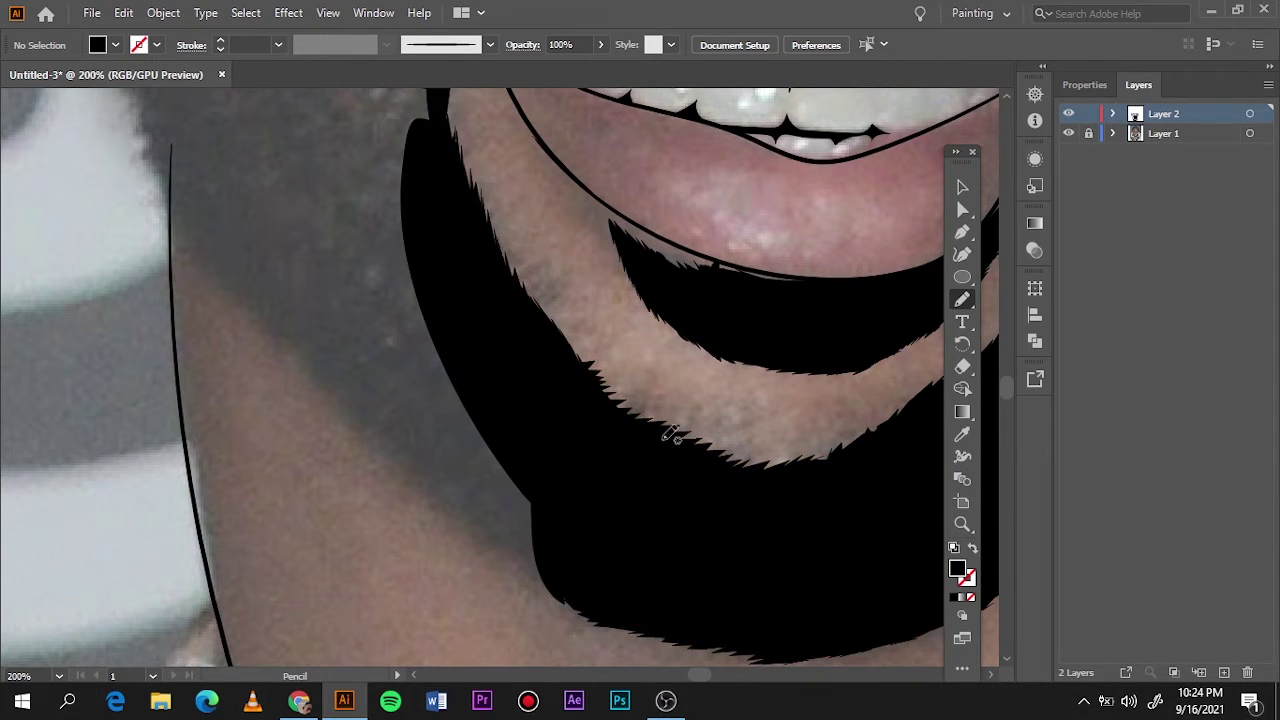
{"action": "key", "text": "ctrl+0"}
{"action": "scroll", "coordinate": [600, 520], "scroll_direction": "up", "scroll_amount": 3}
{"action": "scroll", "coordinate": [600, 520], "scroll_direction": "up", "scroll_amount": 2}
Step: Carry the black beard up the left jawline toward the ear, closing the jawline gap
{"action": "mouse_move", "coordinate": [628, 250]}
{"action": "left_mouse_down"}
{"action": "mouse_move", "coordinate": [452, 347]}
{"action": "mouse_move", "coordinate": [650, 245]}
{"action": "left_mouse_up"}
{"action": "scroll", "coordinate": [457, 200], "scroll_direction": "down", "scroll_amount": 3}
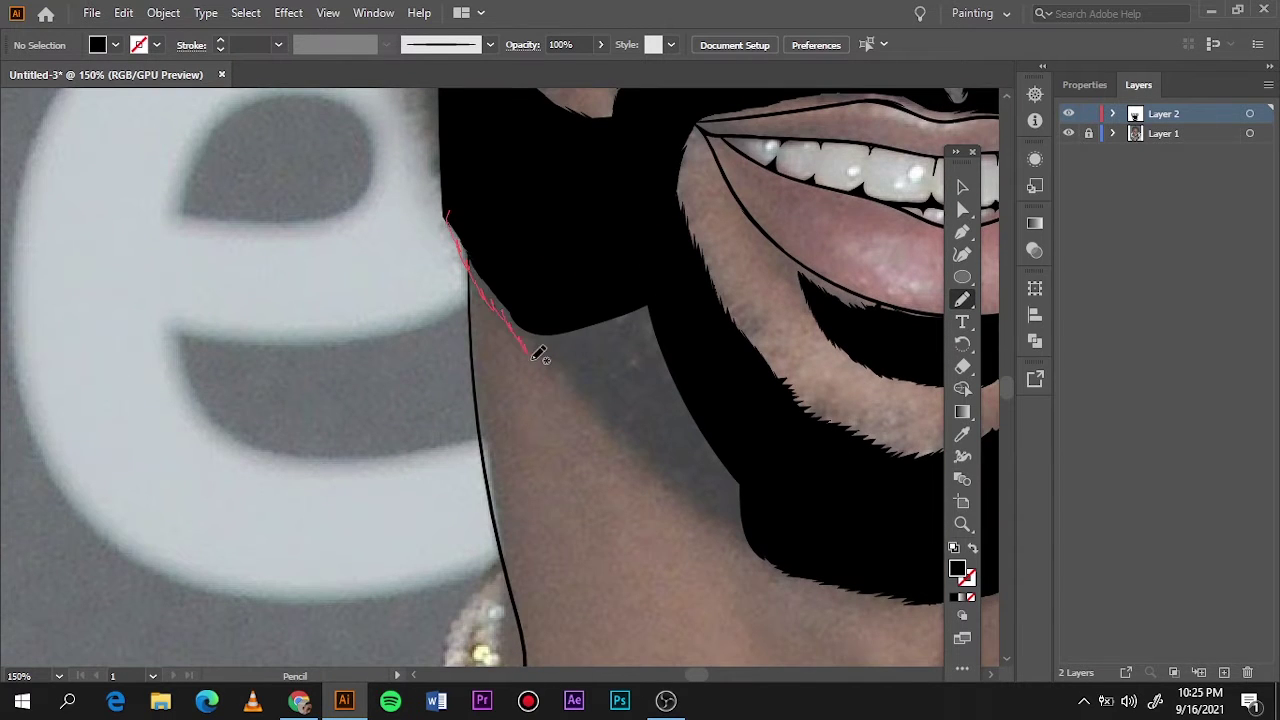
{"action": "left_click_drag", "start_coordinate": [531, 314], "coordinate": [760, 540]}
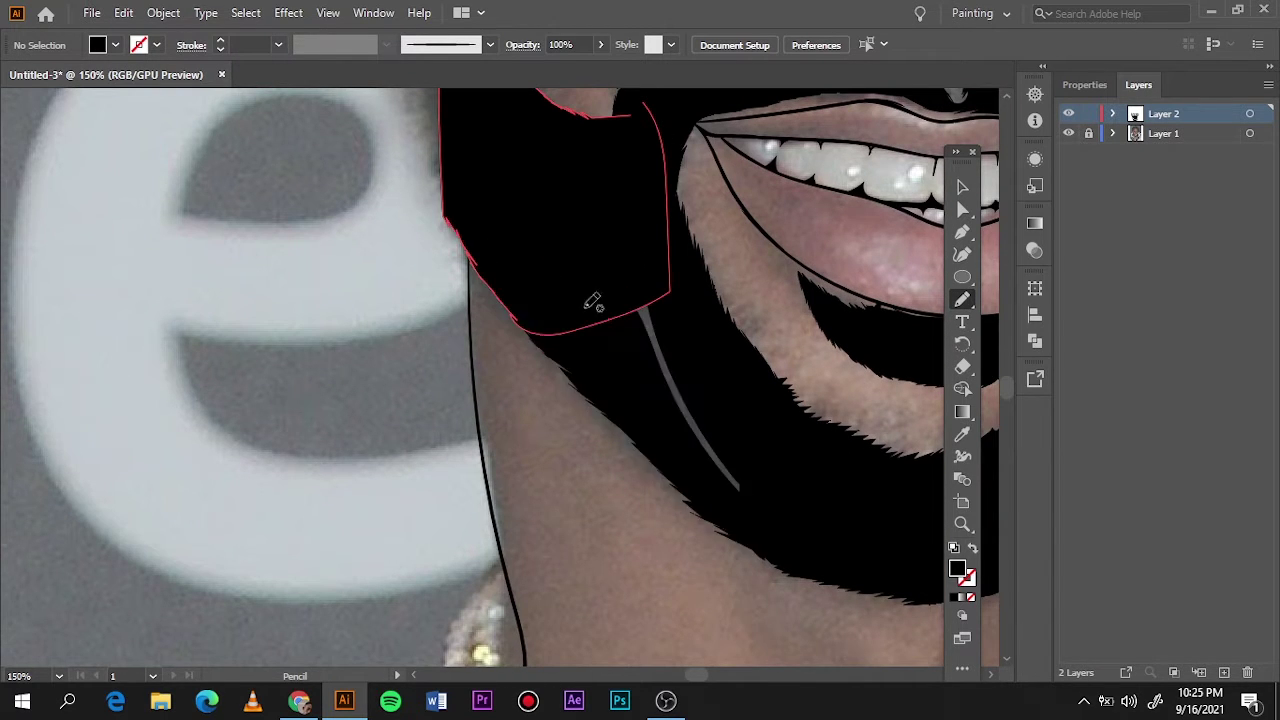
{"action": "scroll", "coordinate": [752, 518], "scroll_direction": "down", "scroll_amount": 5}
{"action": "scroll", "coordinate": [465, 560], "scroll_direction": "up", "scroll_amount": 5}
{"action": "mouse_move", "coordinate": [470, 565]}
{"action": "left_mouse_down"}
{"action": "mouse_move", "coordinate": [428, 258]}
{"action": "mouse_move", "coordinate": [535, 535]}
{"action": "left_mouse_up"}
{"action": "scroll", "coordinate": [535, 535], "scroll_direction": "up", "scroll_amount": 7}
{"action": "left_click_drag", "start_coordinate": [425, 577], "coordinate": [440, 475]}
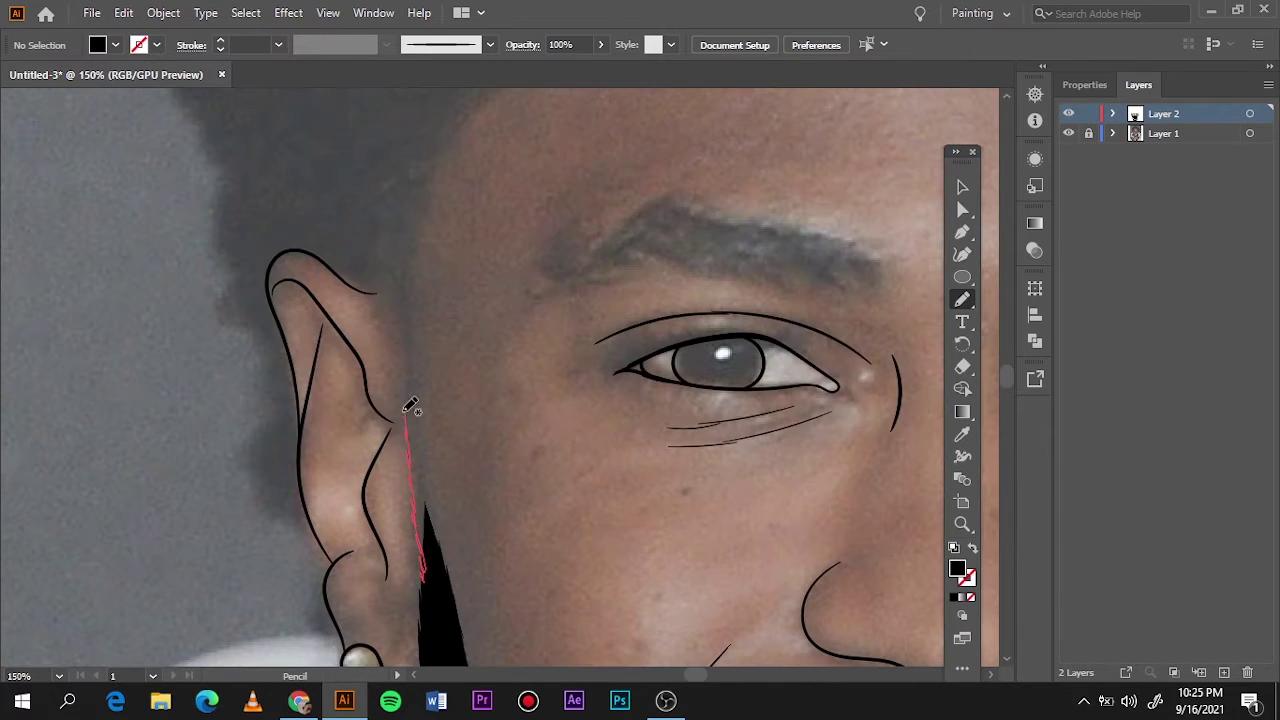
Step: Compare against the reference photo, then fill the hair edge beside the left ear black
{"action": "key", "text": "ctrl+0"}
{"action": "left_click", "coordinate": [1068, 133]}
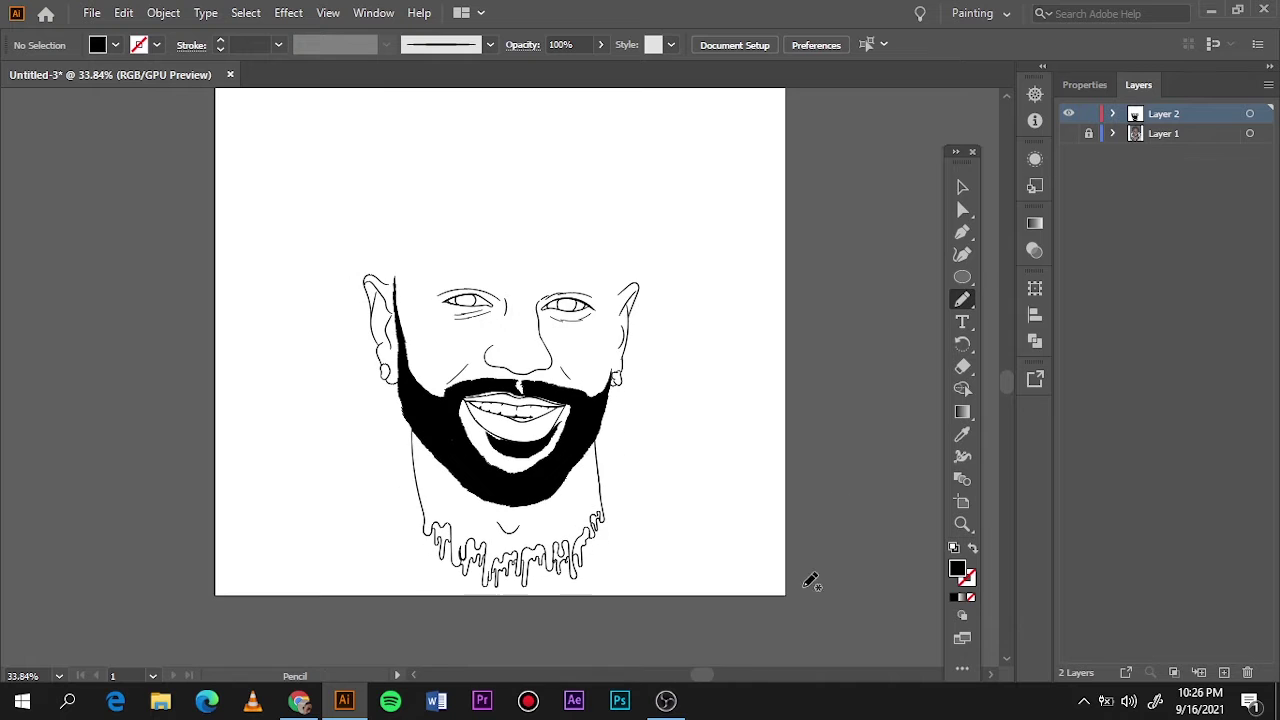
{"action": "left_click", "coordinate": [1068, 133]}
{"action": "scroll", "coordinate": [400, 420], "scroll_direction": "up", "scroll_amount": 5}
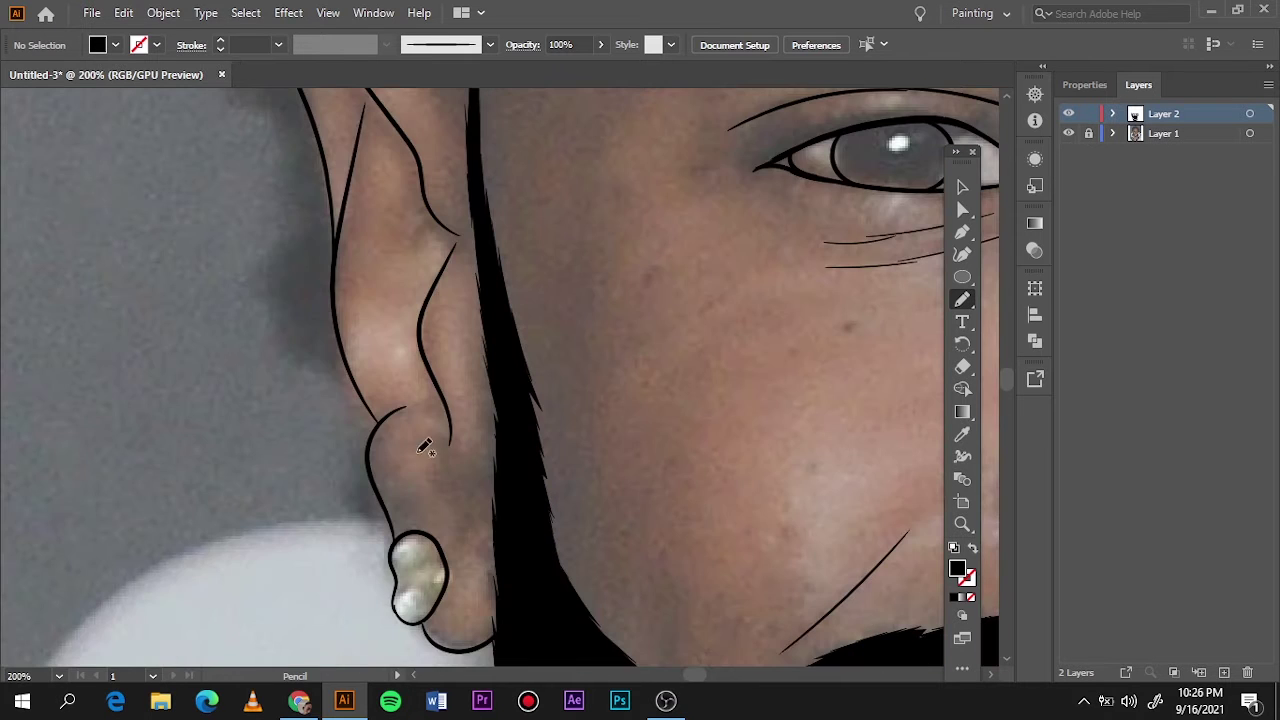
{"action": "left_click_drag", "start_coordinate": [295, 333], "coordinate": [320, 155]}
{"action": "scroll", "coordinate": [403, 411], "scroll_direction": "up", "scroll_amount": 3}
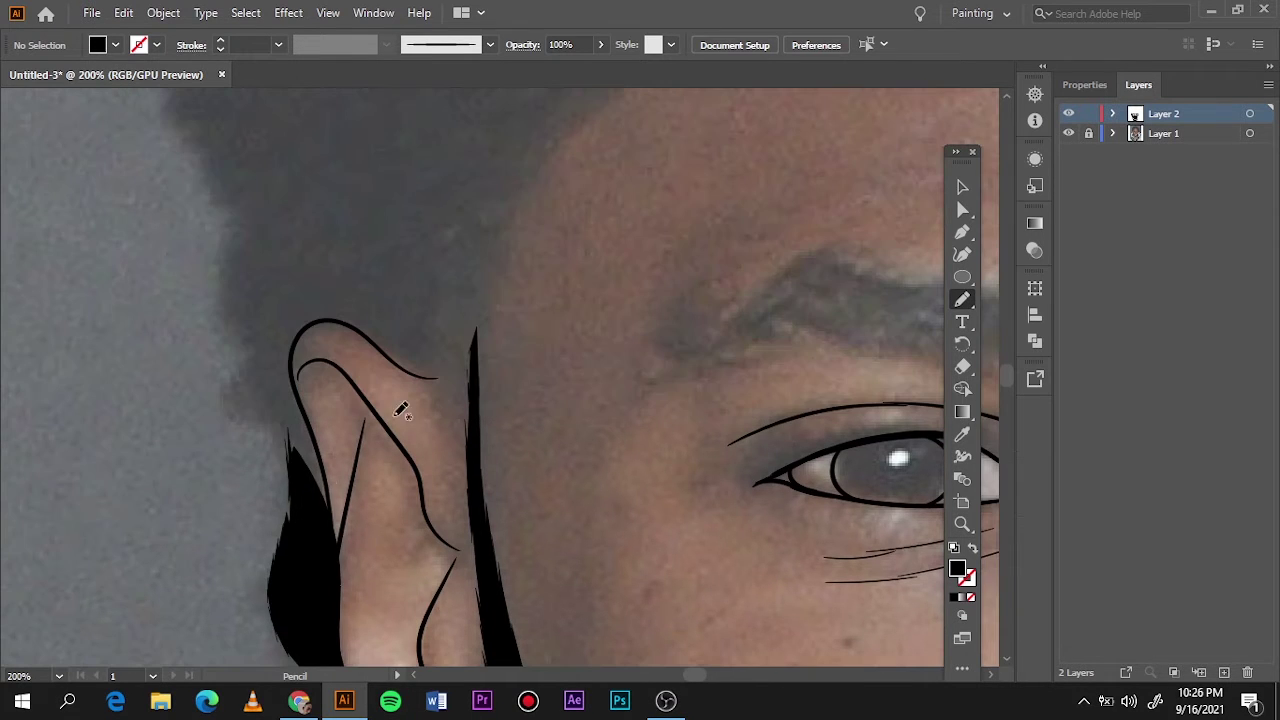
{"action": "mouse_move", "coordinate": [300, 505]}
{"action": "left_mouse_down"}
{"action": "mouse_move", "coordinate": [233, 410]}
{"action": "mouse_move", "coordinate": [322, 430]}
{"action": "left_mouse_up"}
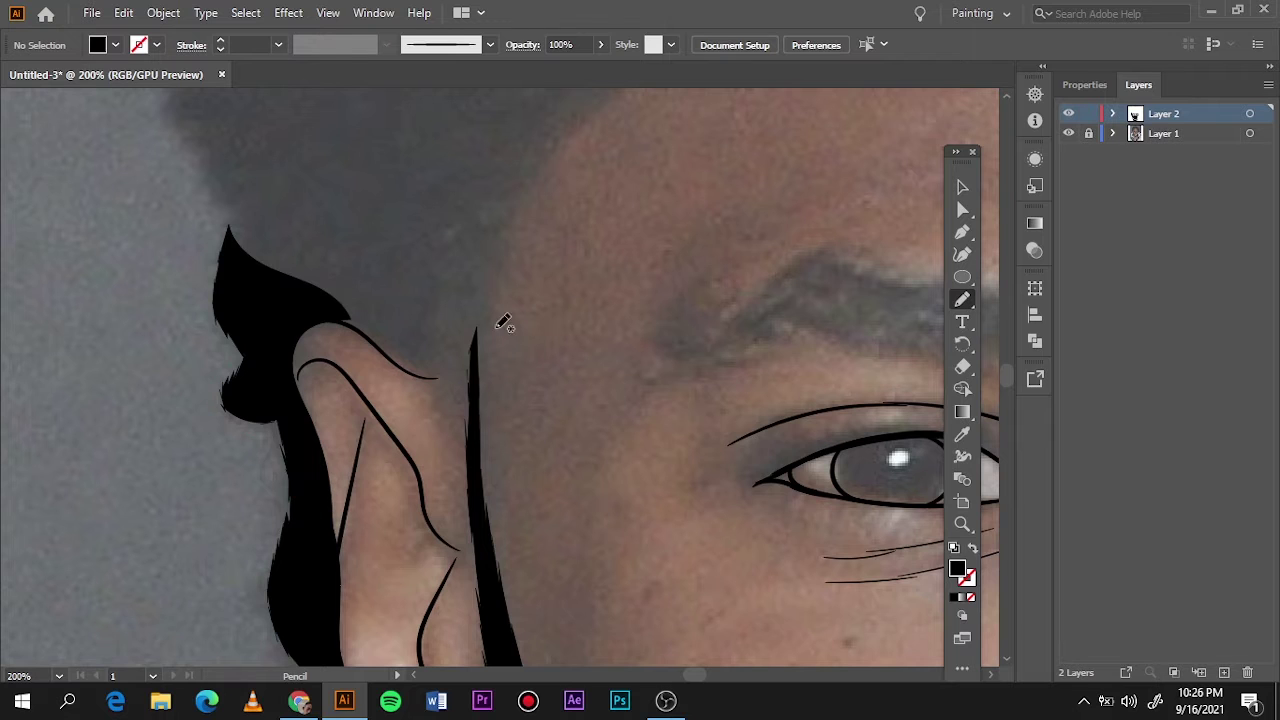
{"action": "mouse_move", "coordinate": [478, 370]}
{"action": "left_mouse_down"}
{"action": "mouse_move", "coordinate": [489, 276]}
{"action": "mouse_move", "coordinate": [466, 374]}
{"action": "mouse_move", "coordinate": [480, 397]}
{"action": "left_mouse_up"}
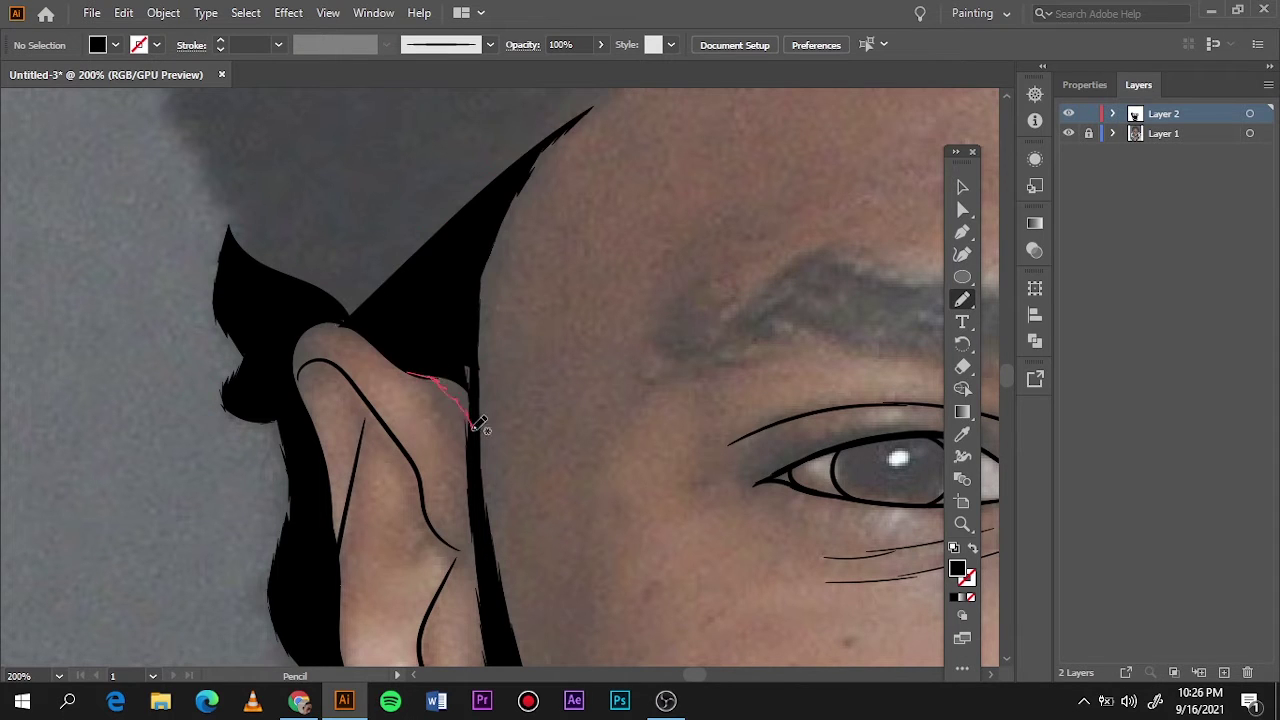
Step: Trace the afro's outer edge and fill its left side and top black
{"action": "key", "text": "ctrl+minus"}
{"action": "scroll", "coordinate": [529, 366], "scroll_direction": "up", "scroll_amount": 5}
{"action": "left_click_drag", "start_coordinate": [300, 550], "coordinate": [633, 257]}
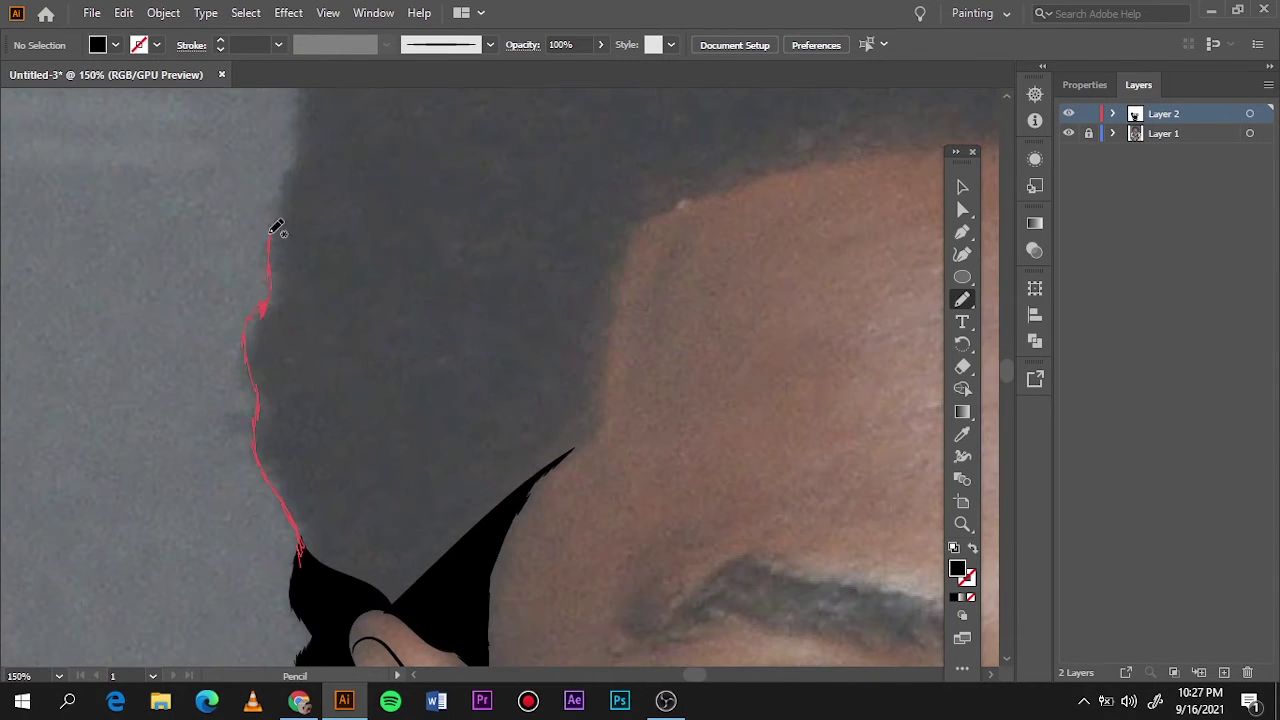
{"action": "left_click_drag", "start_coordinate": [586, 441], "coordinate": [300, 550]}
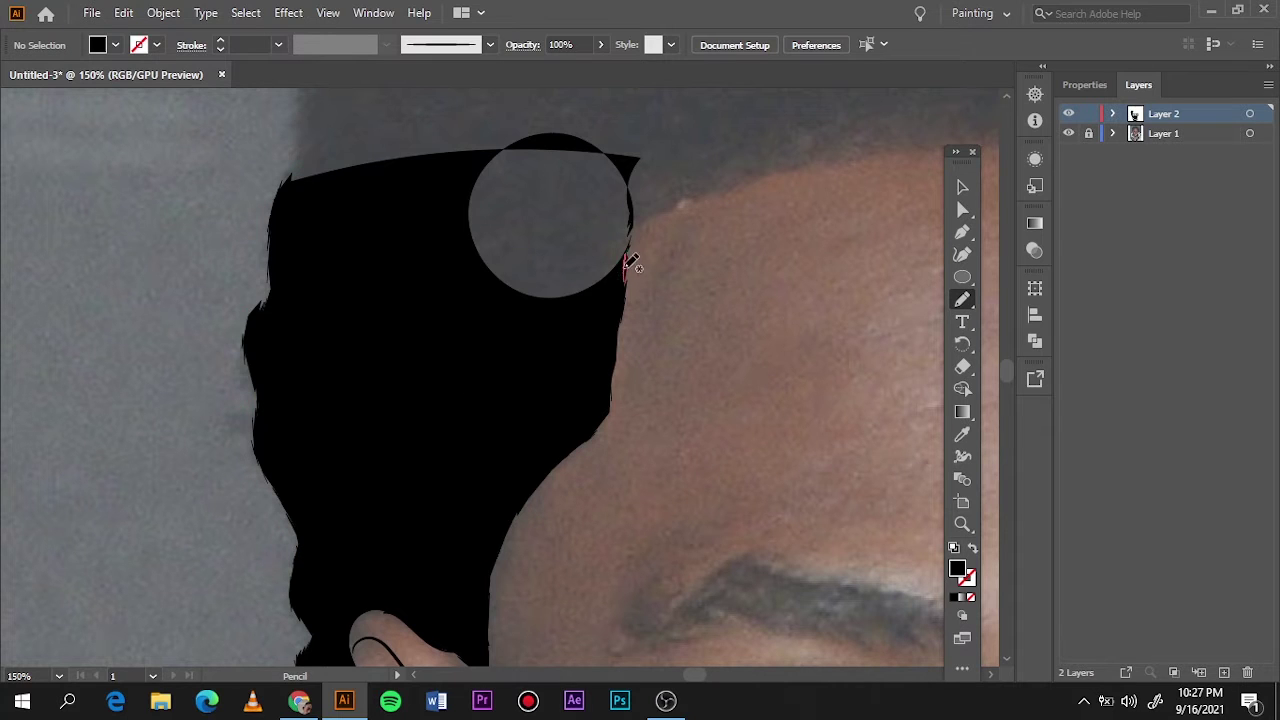
{"action": "mouse_move", "coordinate": [631, 262]}
{"action": "left_mouse_down"}
{"action": "mouse_move", "coordinate": [466, 271]}
{"action": "mouse_move", "coordinate": [694, 191]}
{"action": "left_mouse_up"}
Step: Pencil the hair along the hairline and smooth its upper-left edge
{"action": "scroll", "coordinate": [586, 171], "scroll_direction": "up", "scroll_amount": 3}
{"action": "scroll", "coordinate": [520, 400], "scroll_direction": "up", "scroll_amount": 3}
{"action": "scroll", "coordinate": [520, 400], "scroll_direction": "right", "scroll_amount": 3}
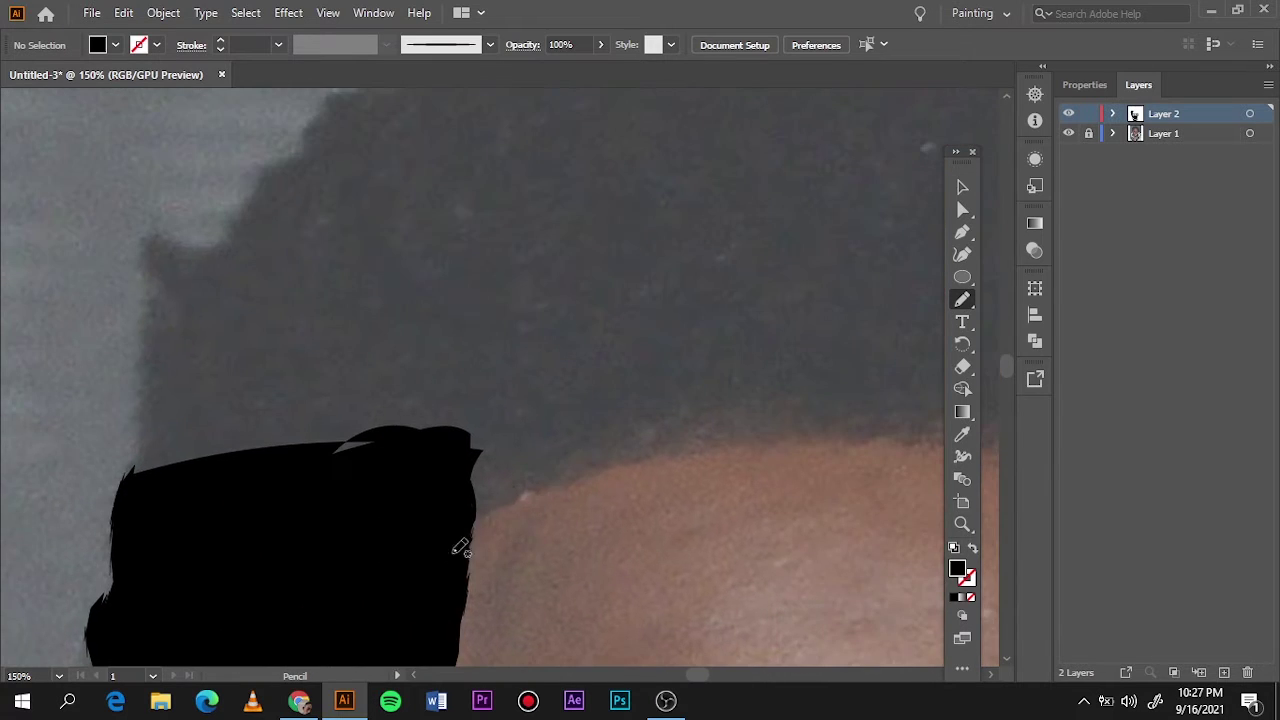
{"action": "mouse_move", "coordinate": [460, 548]}
{"action": "left_mouse_down"}
{"action": "mouse_move", "coordinate": [700, 437]}
{"action": "mouse_move", "coordinate": [371, 206]}
{"action": "mouse_move", "coordinate": [165, 233]}
{"action": "left_mouse_up"}
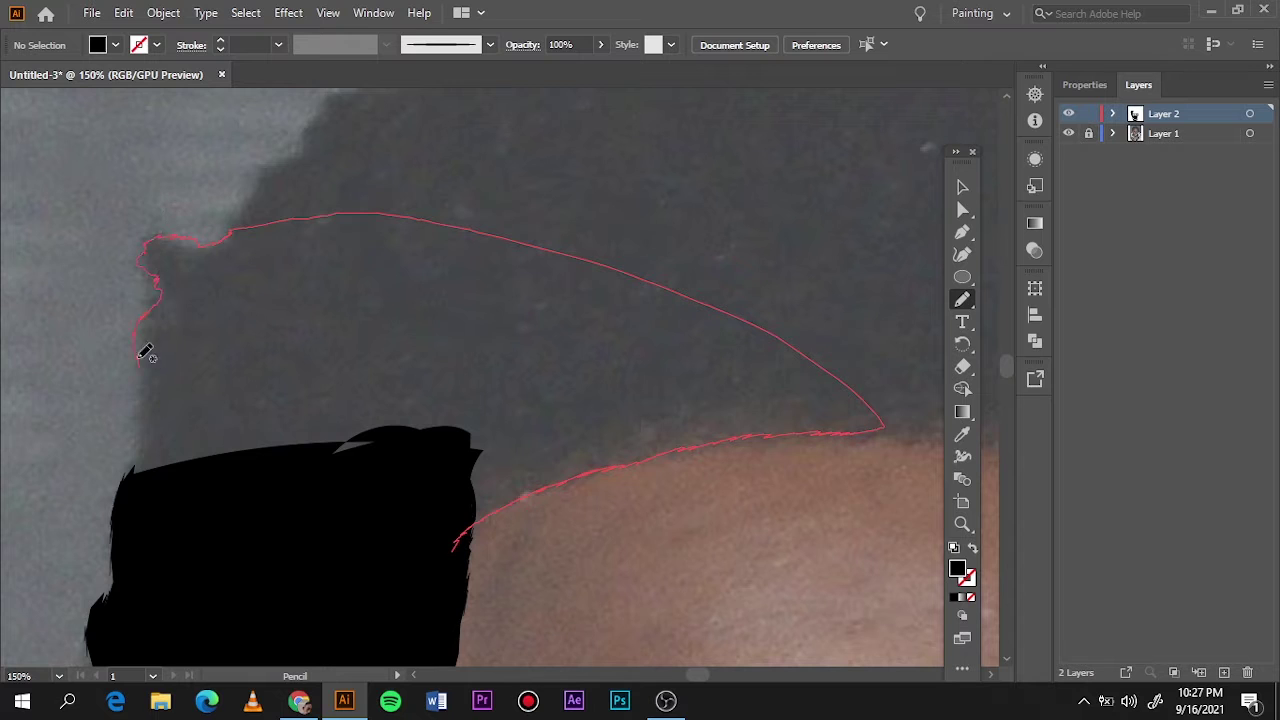
{"action": "left_click_drag", "start_coordinate": [145, 352], "coordinate": [455, 540]}
{"action": "left_click_drag", "start_coordinate": [149, 400], "coordinate": [160, 288]}
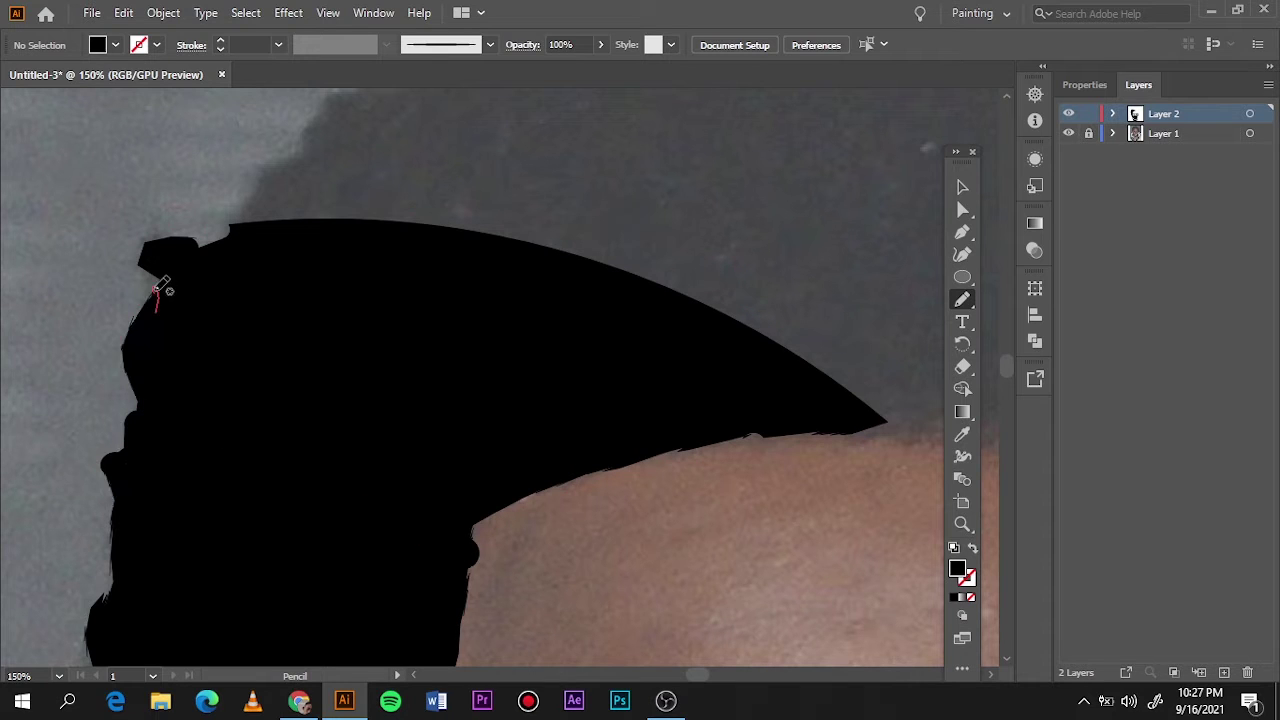
{"action": "left_click_drag", "start_coordinate": [357, 138], "coordinate": [197, 306]}
{"action": "scroll", "coordinate": [197, 306], "scroll_direction": "down", "scroll_amount": 5}
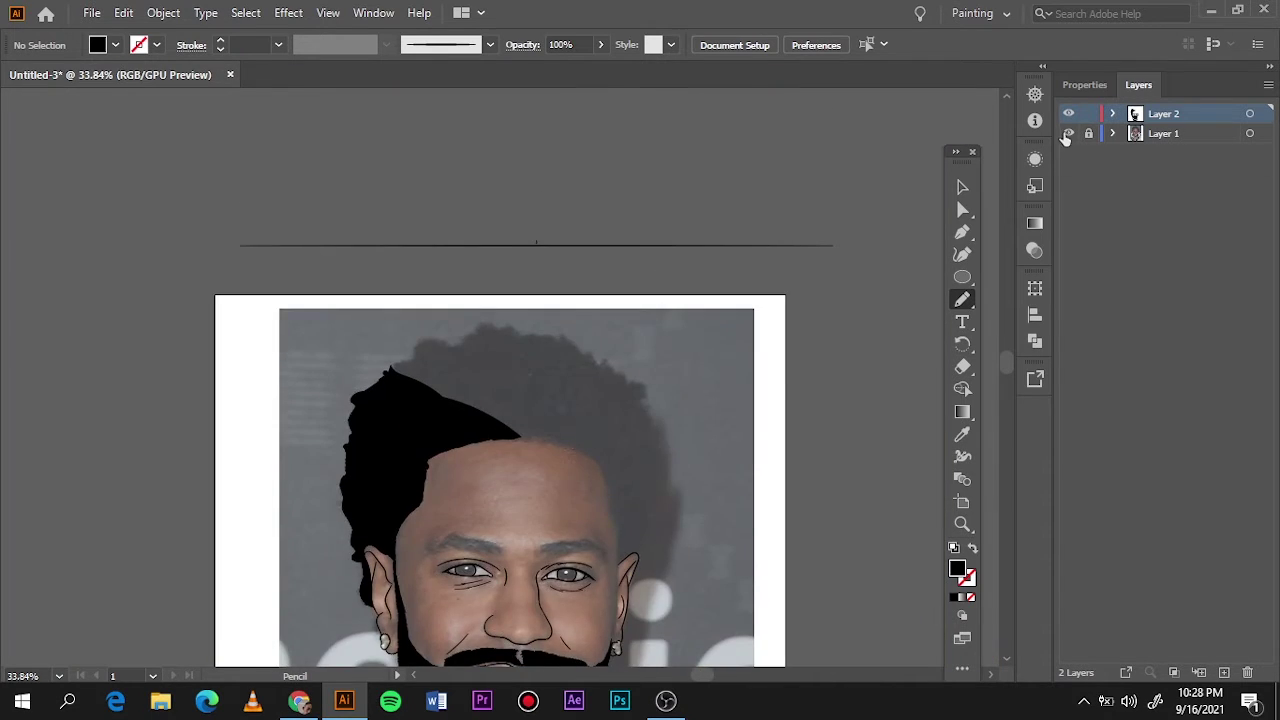
Step: Fill the top of the afro black across the crown from right to left
{"action": "scroll", "coordinate": [643, 457], "scroll_direction": "up", "scroll_amount": 3}
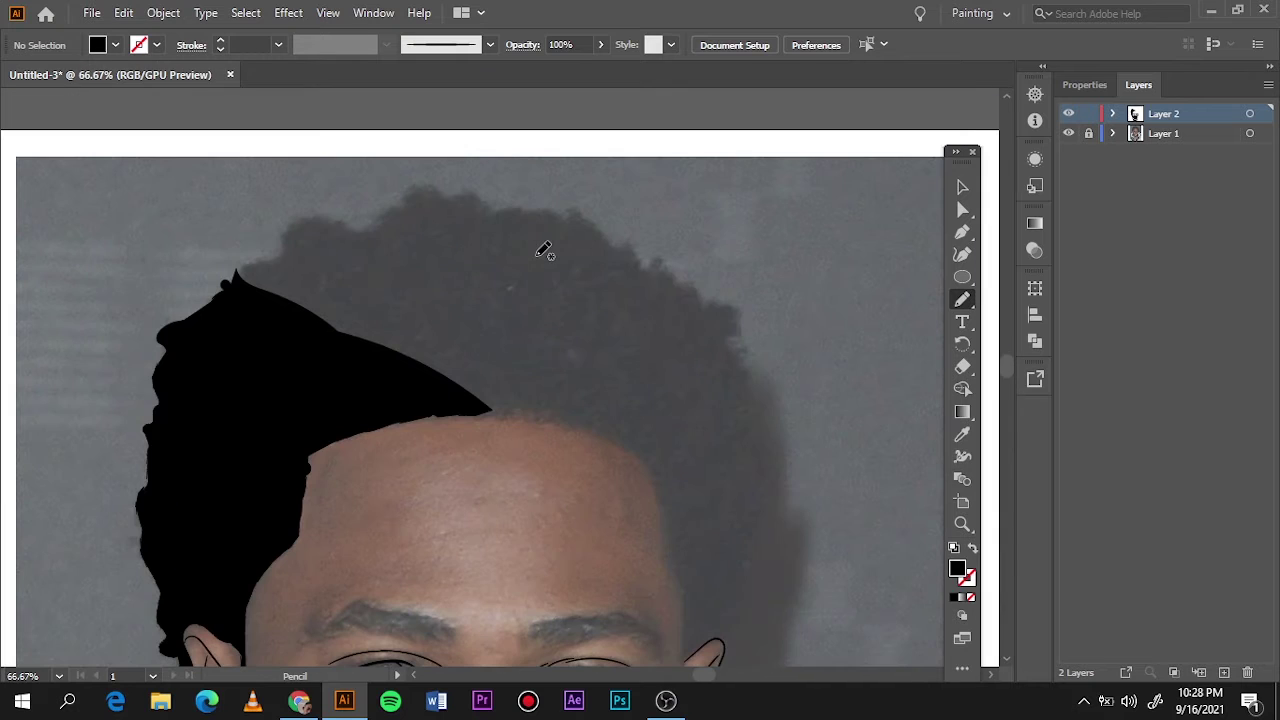
{"action": "left_click_drag", "start_coordinate": [630, 440], "coordinate": [747, 330]}
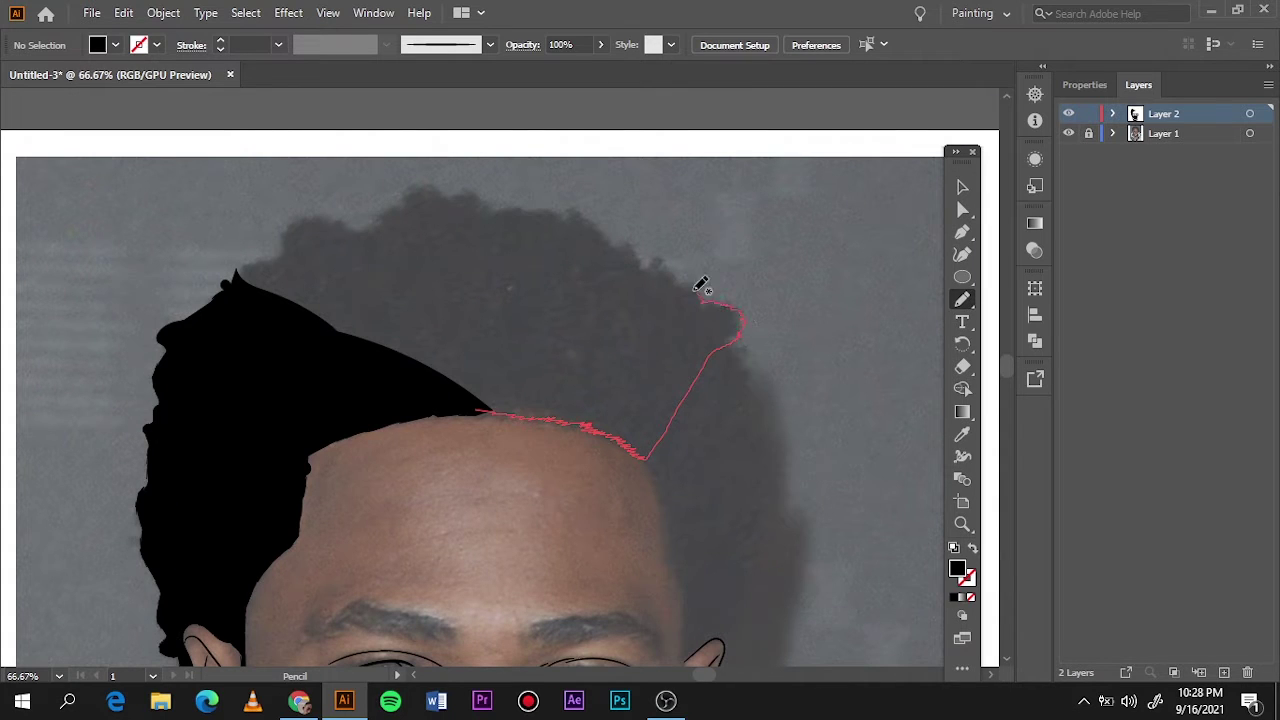
{"action": "mouse_move", "coordinate": [659, 256]}
{"action": "left_mouse_down"}
{"action": "mouse_move", "coordinate": [494, 329]}
{"action": "mouse_move", "coordinate": [614, 226]}
{"action": "left_mouse_up"}
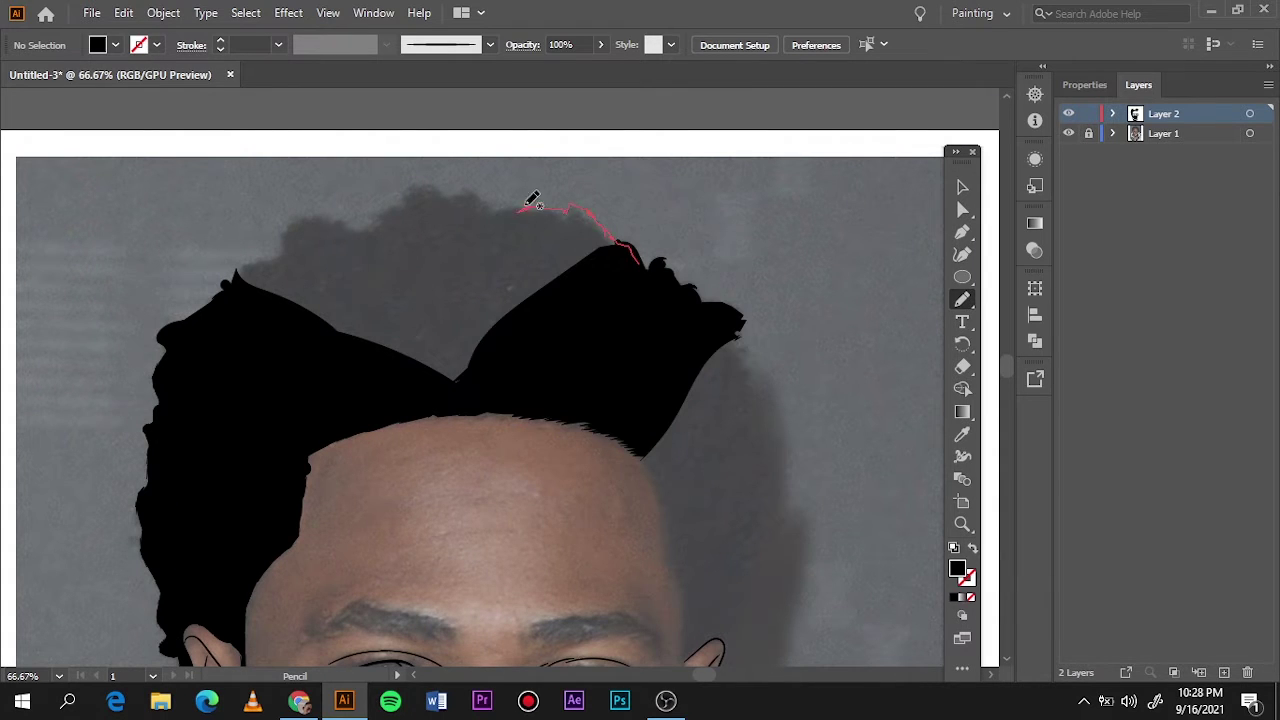
{"action": "left_click_drag", "start_coordinate": [532, 198], "coordinate": [443, 380]}
{"action": "left_click_drag", "start_coordinate": [476, 204], "coordinate": [460, 188]}
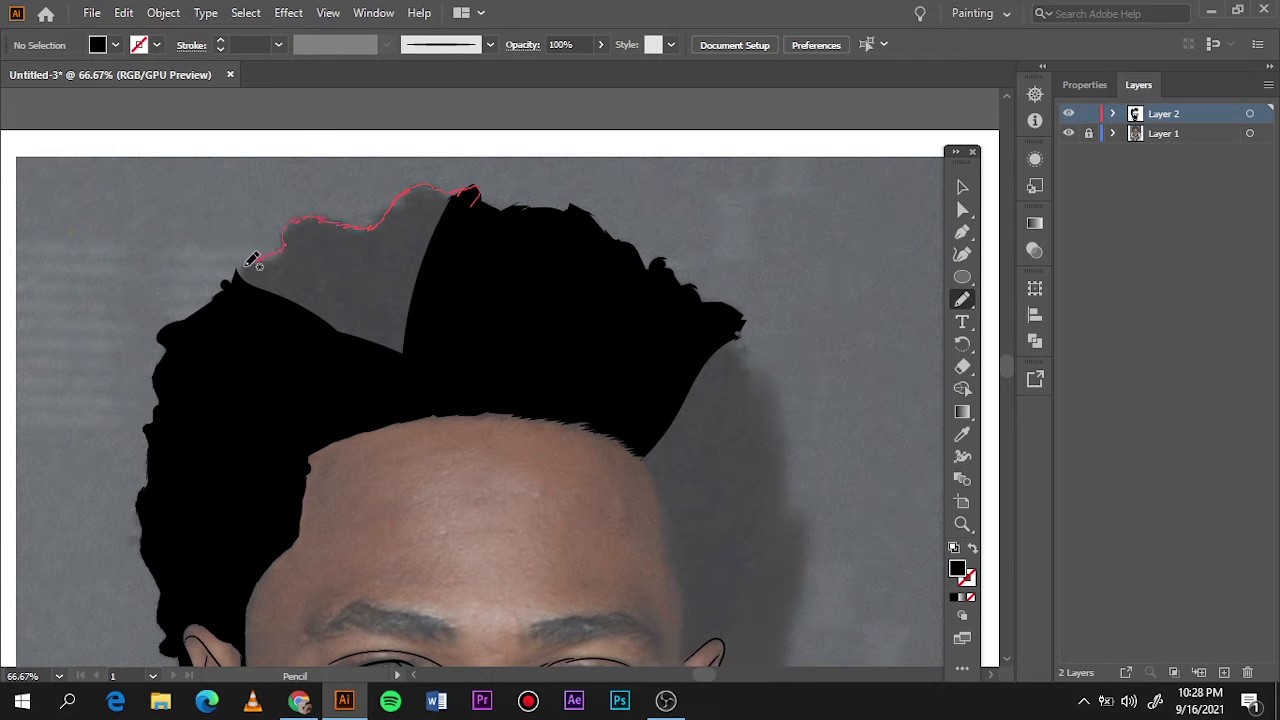
{"action": "left_click_drag", "start_coordinate": [247, 265], "coordinate": [475, 308]}
Step: Fill the right side of the hair black down toward the ear
{"action": "scroll", "coordinate": [402, 188], "scroll_direction": "down", "scroll_amount": 3}
{"action": "scroll", "coordinate": [402, 188], "scroll_direction": "right", "scroll_amount": 4}
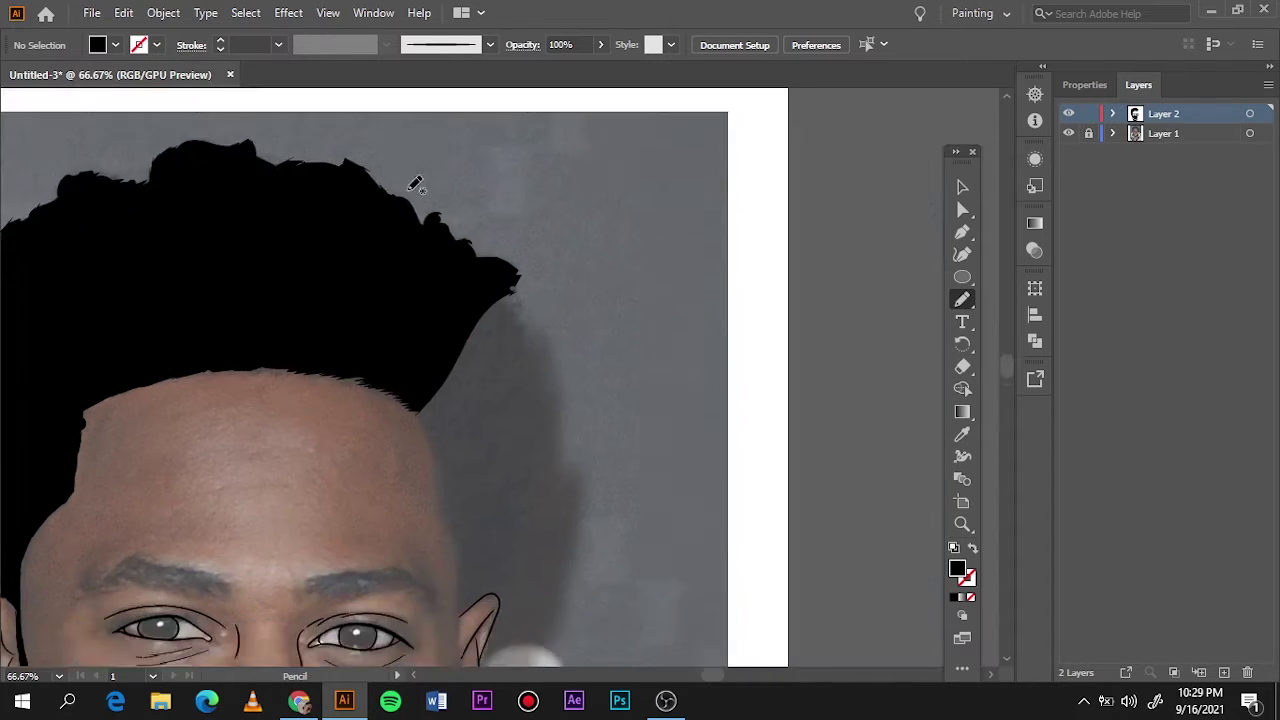
{"action": "scroll", "coordinate": [420, 277], "scroll_direction": "down", "scroll_amount": 2}
{"action": "mouse_move", "coordinate": [405, 232]}
{"action": "left_mouse_down"}
{"action": "mouse_move", "coordinate": [468, 378]}
{"action": "mouse_move", "coordinate": [575, 316]}
{"action": "left_mouse_up"}
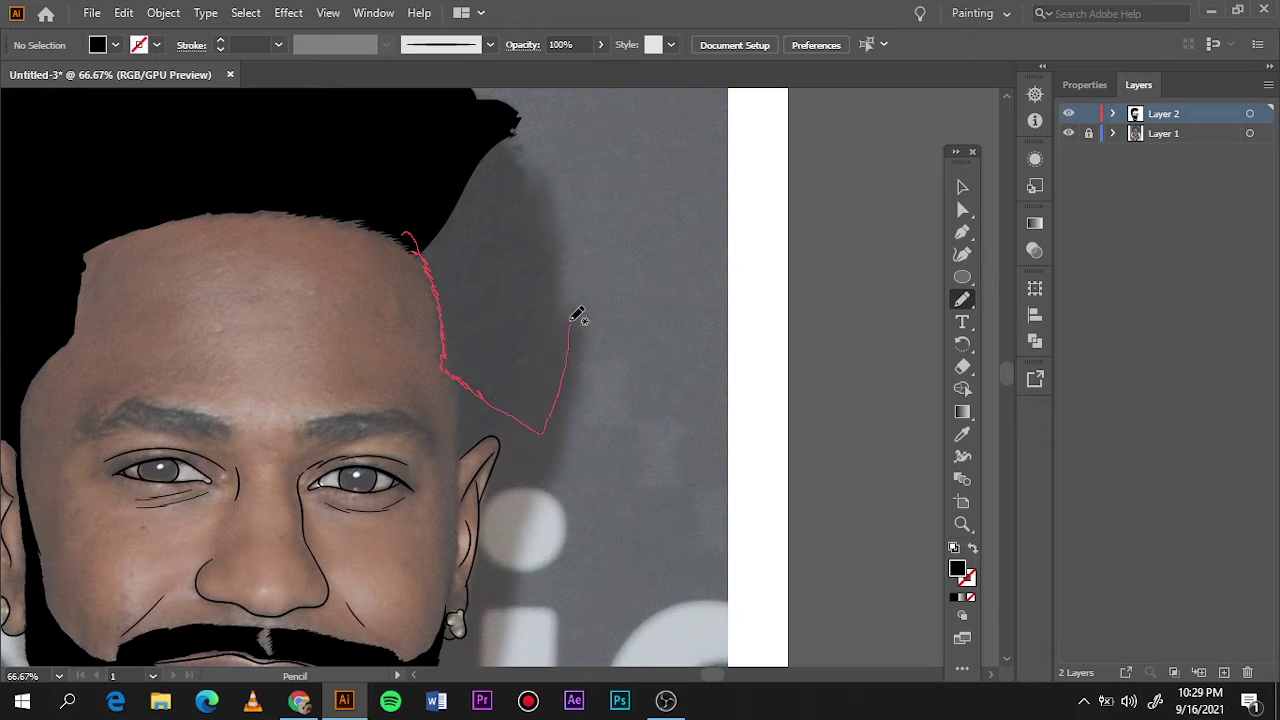
{"action": "left_click_drag", "start_coordinate": [528, 158], "coordinate": [518, 128]}
{"action": "mouse_move", "coordinate": [443, 292]}
{"action": "left_mouse_down"}
{"action": "mouse_move", "coordinate": [500, 403]}
{"action": "mouse_move", "coordinate": [466, 391]}
{"action": "left_mouse_up"}
Step: Fill the hair around the top of and behind the right ear, then hide the reference photo to check
{"action": "scroll", "coordinate": [563, 420], "scroll_direction": "down", "scroll_amount": 1}
{"action": "scroll", "coordinate": [517, 391], "scroll_direction": "up", "scroll_amount": 2}
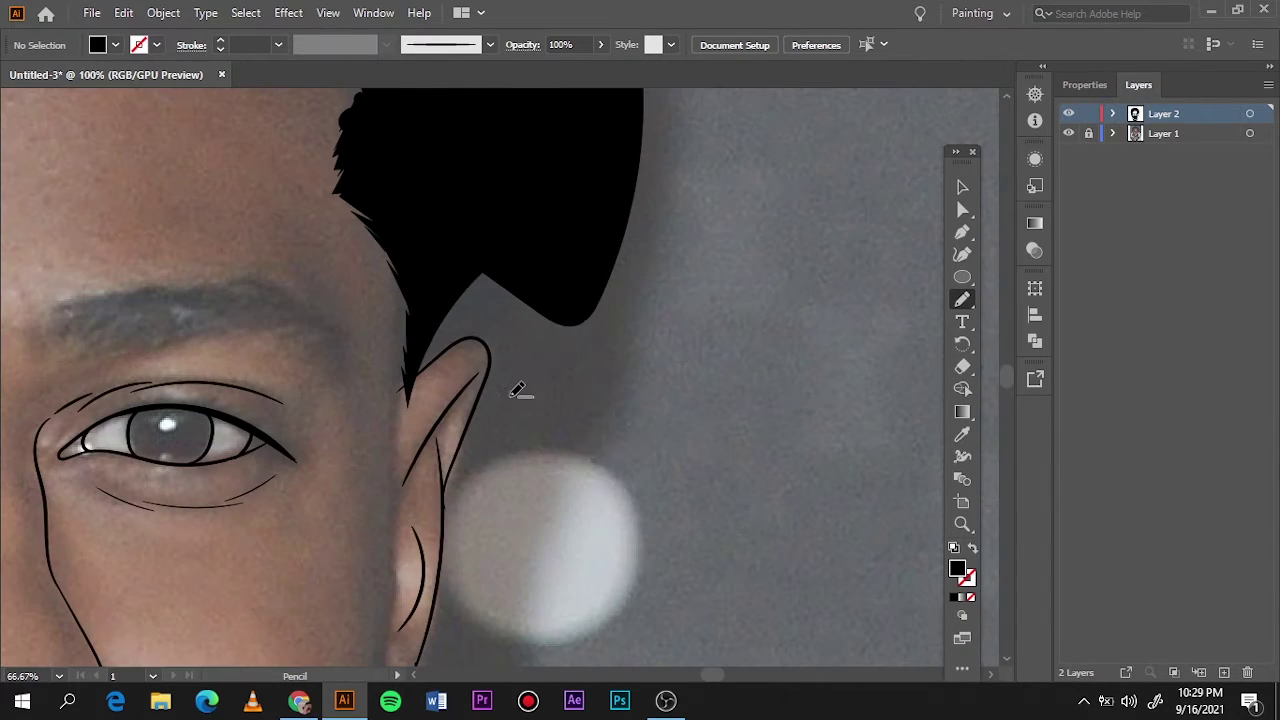
{"action": "mouse_move", "coordinate": [410, 345]}
{"action": "left_mouse_down"}
{"action": "mouse_move", "coordinate": [408, 378]}
{"action": "mouse_move", "coordinate": [467, 323]}
{"action": "left_mouse_up"}
{"action": "left_click_drag", "start_coordinate": [480, 430], "coordinate": [470, 450]}
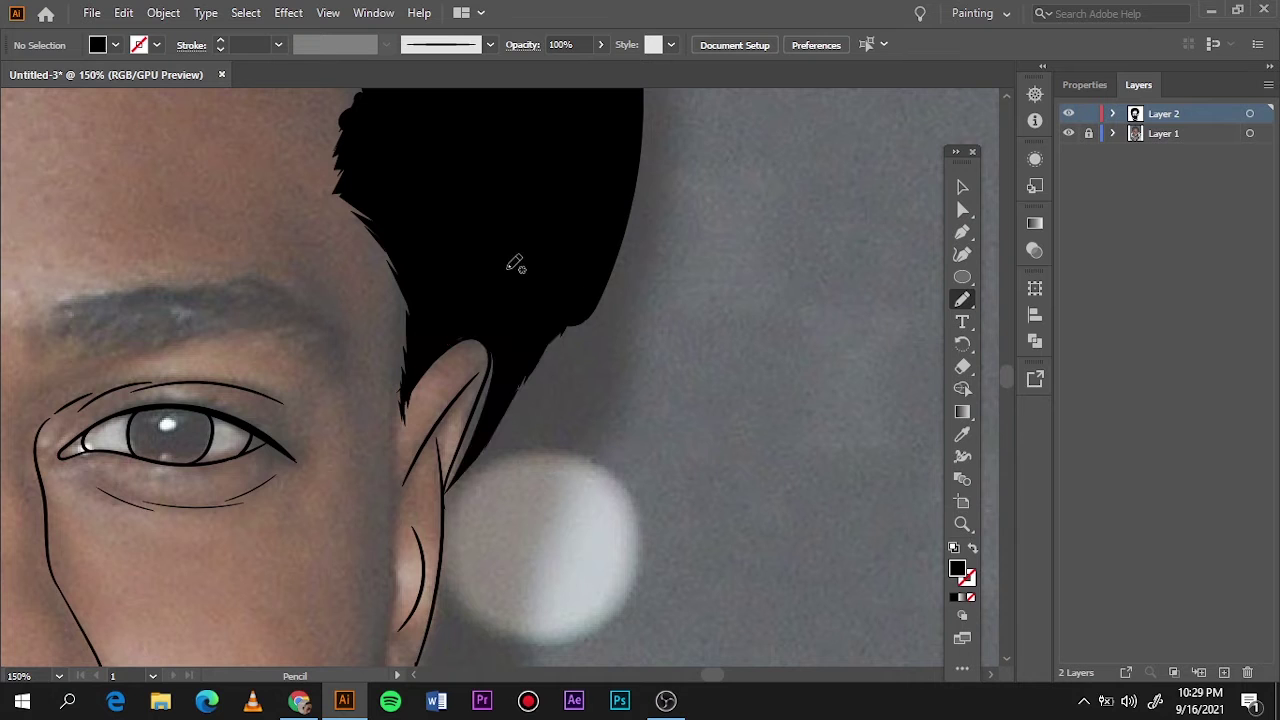
{"action": "mouse_move", "coordinate": [634, 197]}
{"action": "left_mouse_down"}
{"action": "mouse_move", "coordinate": [617, 243]}
{"action": "mouse_move", "coordinate": [455, 465]}
{"action": "left_mouse_up"}
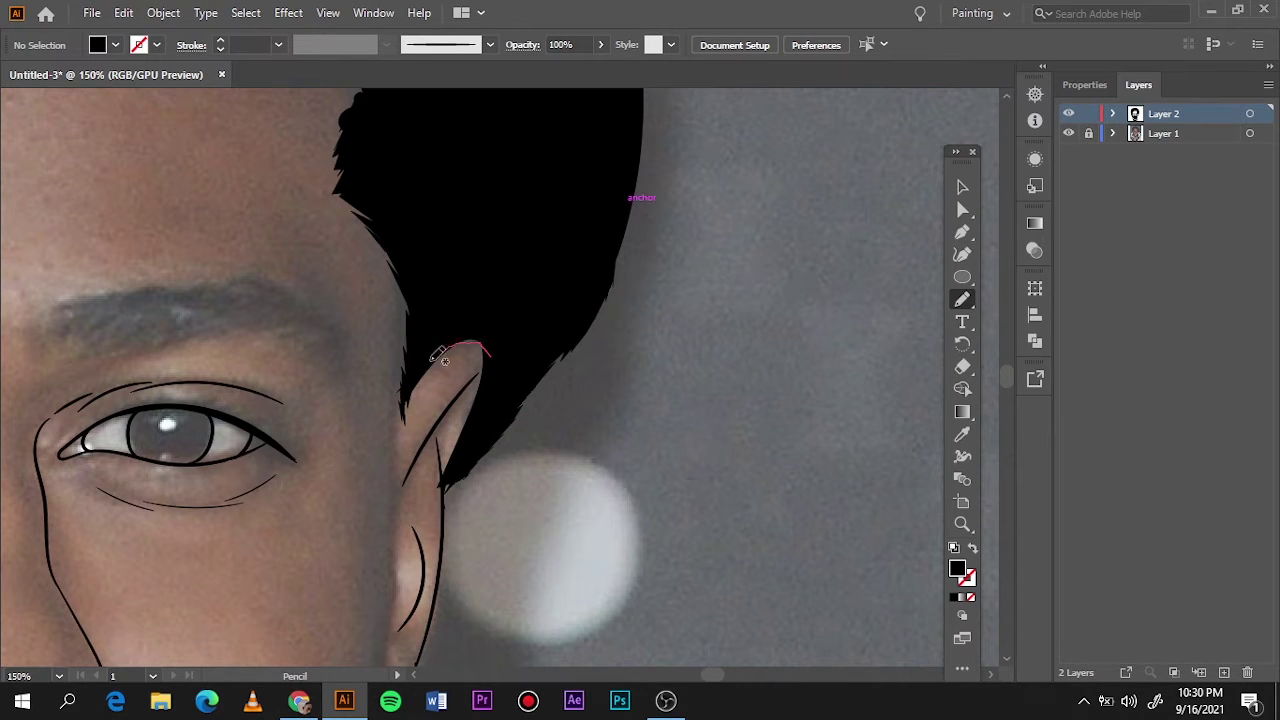
{"action": "left_click_drag", "start_coordinate": [444, 360], "coordinate": [440, 358]}
{"action": "key", "text": "ctrl+0"}
{"action": "left_click", "coordinate": [1068, 133]}
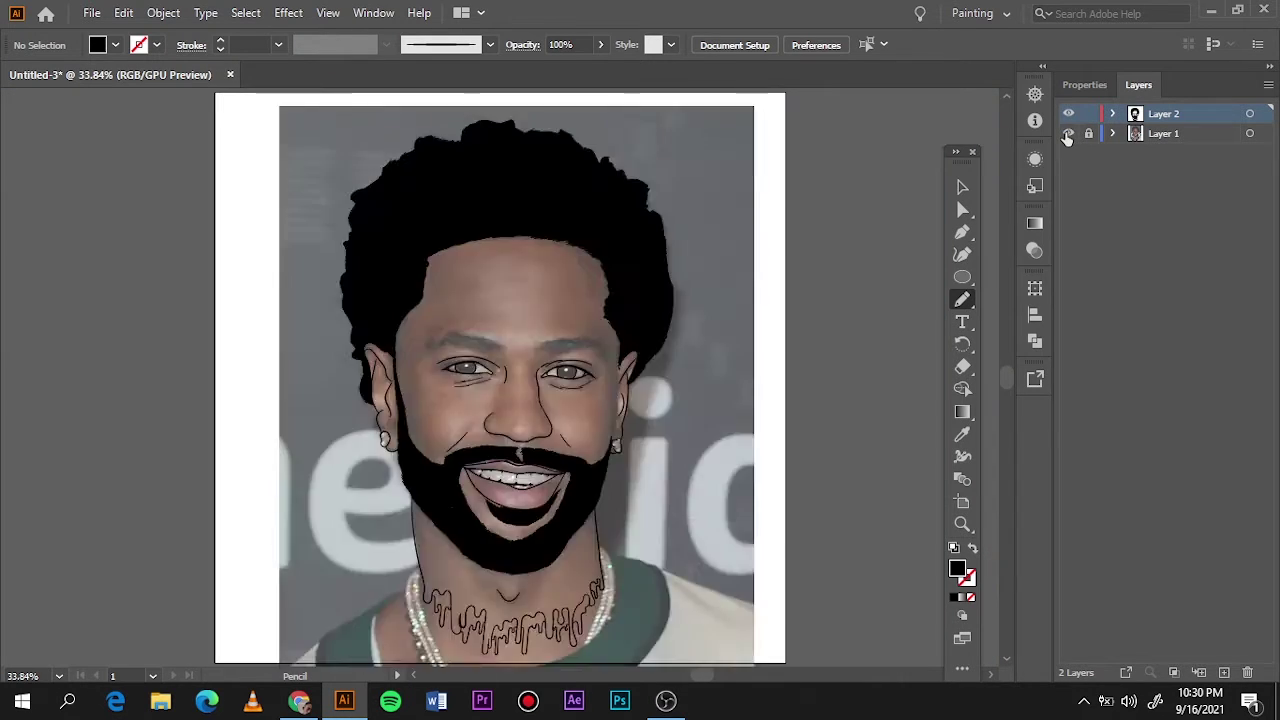
Step: Show the reference photo and pencil a solid black left eyebrow
{"action": "left_click", "coordinate": [1068, 133]}
{"action": "scroll", "coordinate": [461, 347], "scroll_direction": "up", "scroll_amount": 5}
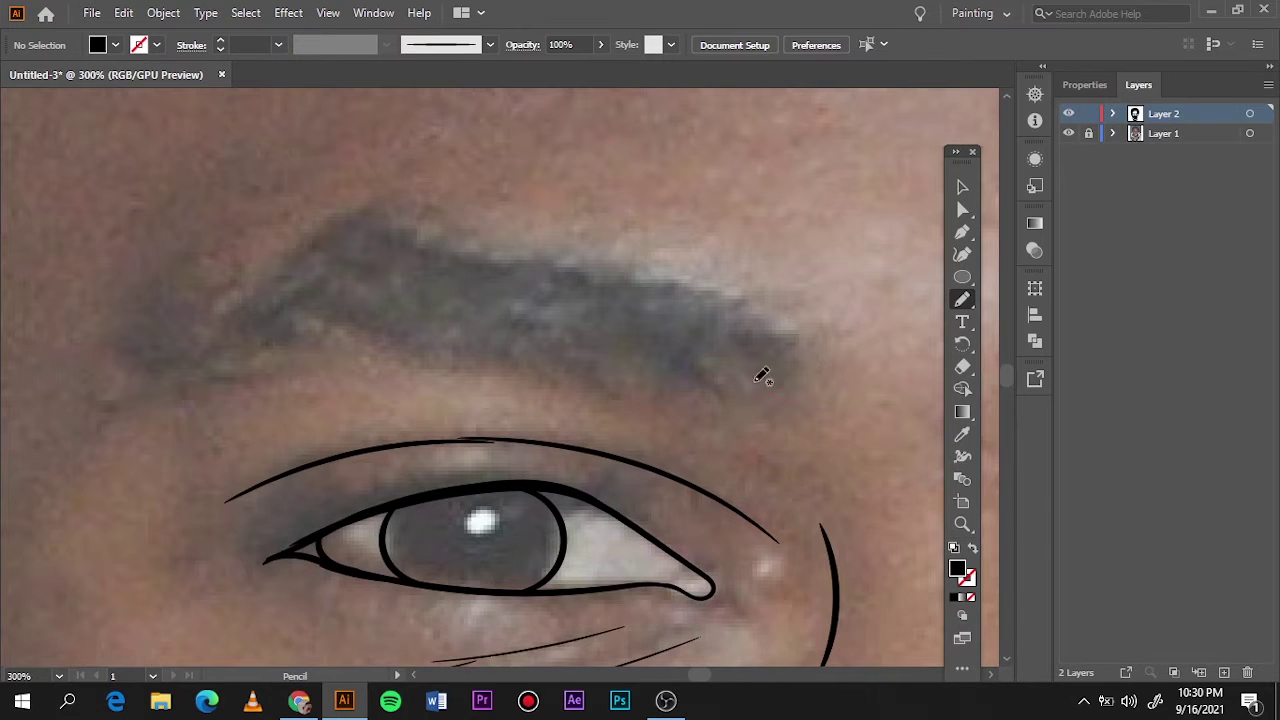
{"action": "left_click_drag", "start_coordinate": [750, 365], "coordinate": [720, 330]}
{"action": "mouse_move", "coordinate": [680, 290]}
{"action": "left_mouse_down"}
{"action": "mouse_move", "coordinate": [400, 214]}
{"action": "mouse_move", "coordinate": [586, 371]}
{"action": "mouse_move", "coordinate": [786, 371]}
{"action": "left_mouse_up"}
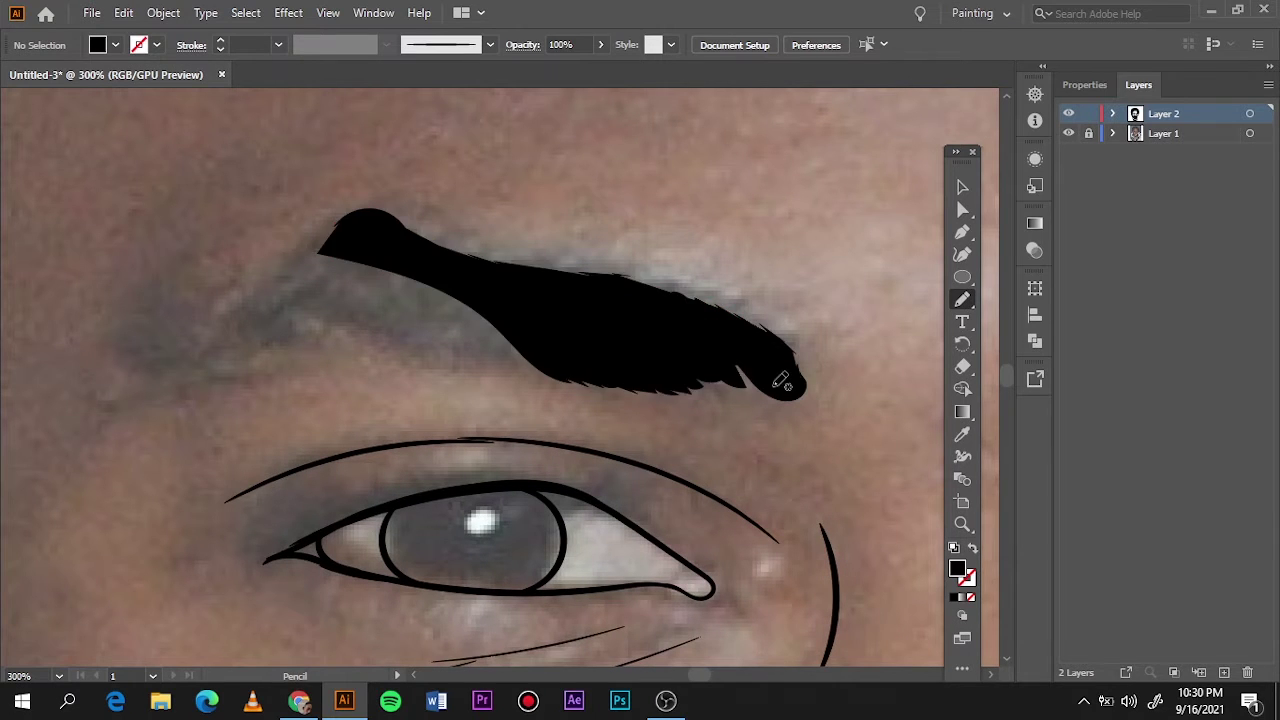
{"action": "scroll", "coordinate": [591, 222], "scroll_direction": "left", "scroll_amount": 5}
{"action": "left_click_drag", "start_coordinate": [591, 222], "coordinate": [590, 225]}
{"action": "mouse_move", "coordinate": [460, 292]}
{"action": "left_mouse_down"}
{"action": "mouse_move", "coordinate": [445, 272]}
{"action": "mouse_move", "coordinate": [620, 205]}
{"action": "mouse_move", "coordinate": [537, 251]}
{"action": "left_mouse_up"}
Step: Outline and fill the right eyebrow solid black
{"action": "scroll", "coordinate": [537, 251], "scroll_direction": "right", "scroll_amount": 10}
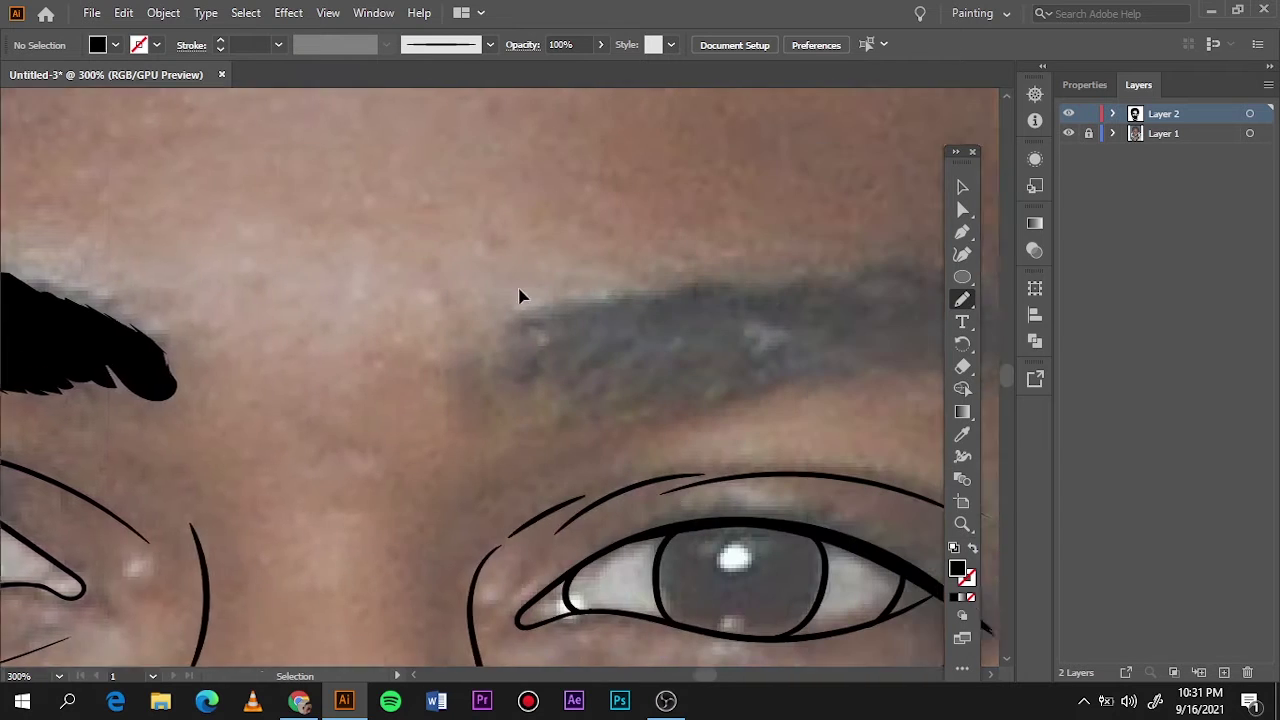
{"action": "mouse_move", "coordinate": [443, 275]}
{"action": "left_mouse_down"}
{"action": "mouse_move", "coordinate": [718, 334]}
{"action": "mouse_move", "coordinate": [767, 481]}
{"action": "left_mouse_up"}
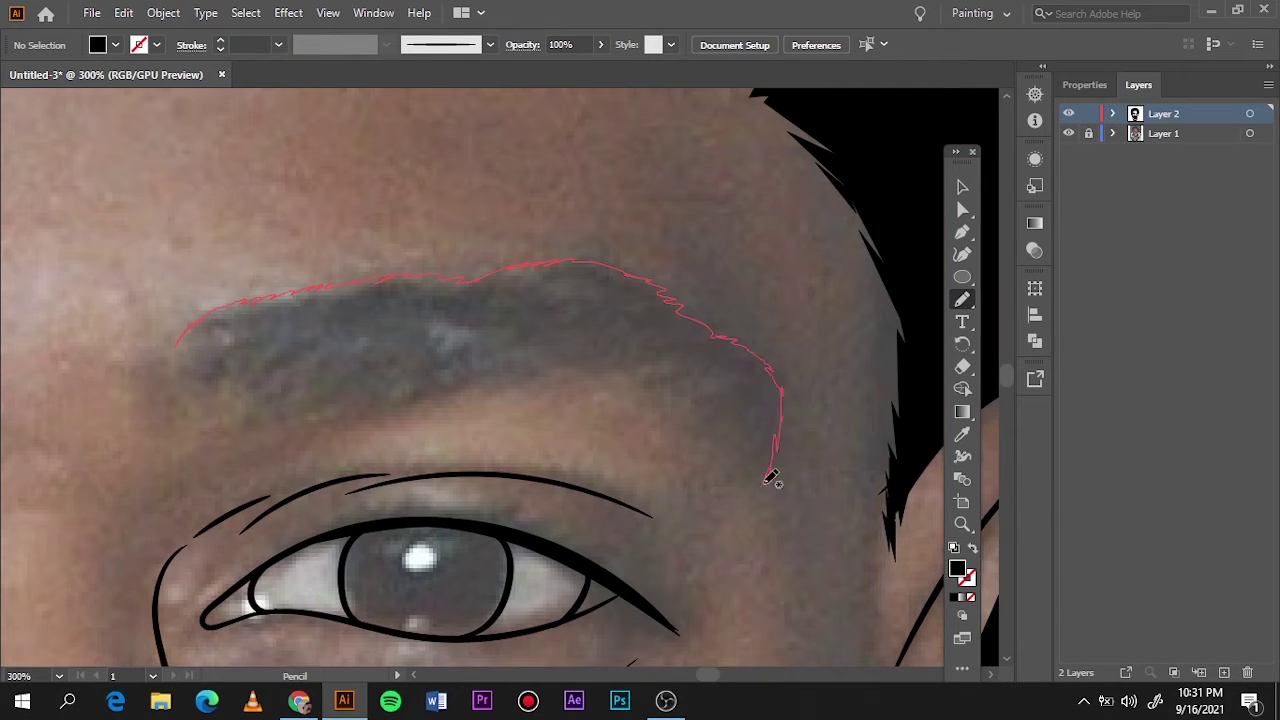
{"action": "left_click_drag", "start_coordinate": [357, 420], "coordinate": [177, 395]}
{"action": "left_click_drag", "start_coordinate": [285, 430], "coordinate": [600, 397]}
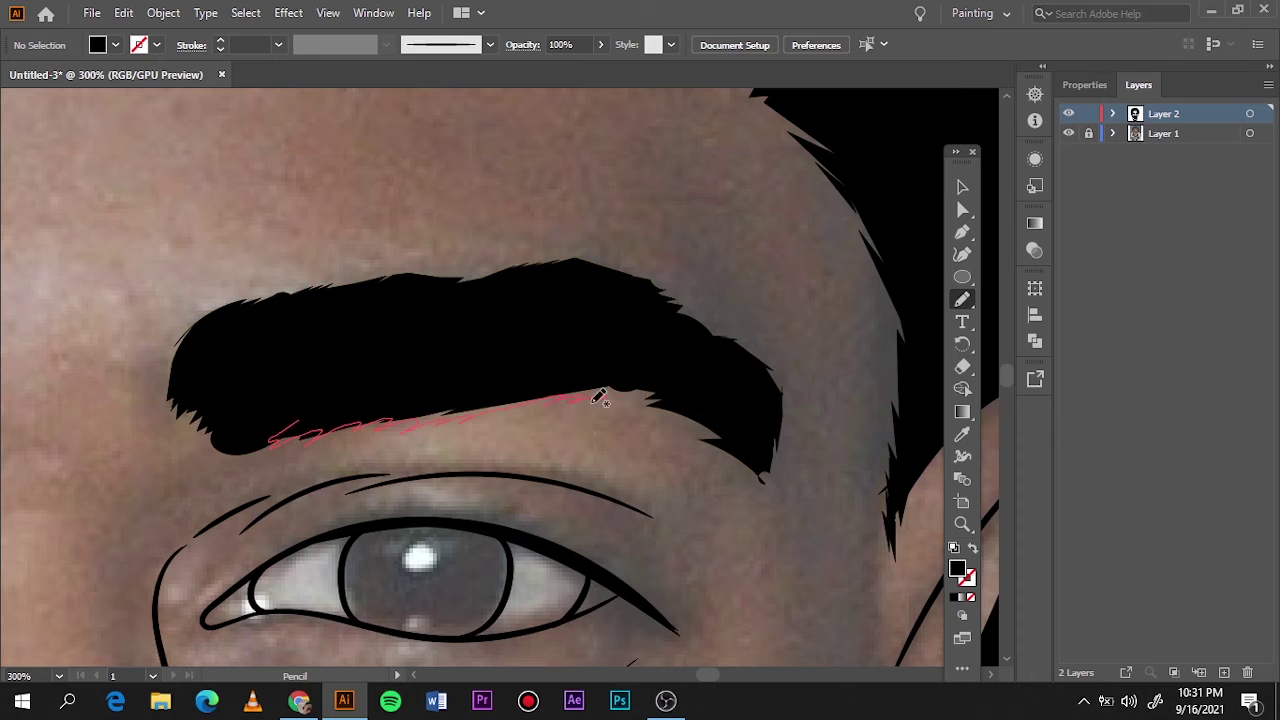
Step: Add a Paintbrush line to the right ear and hide the reference photo layer
{"action": "key", "text": "ctrl+0"}
{"action": "left_click", "coordinate": [1068, 133]}
{"action": "scroll", "coordinate": [600, 435], "scroll_direction": "up", "scroll_amount": 2}
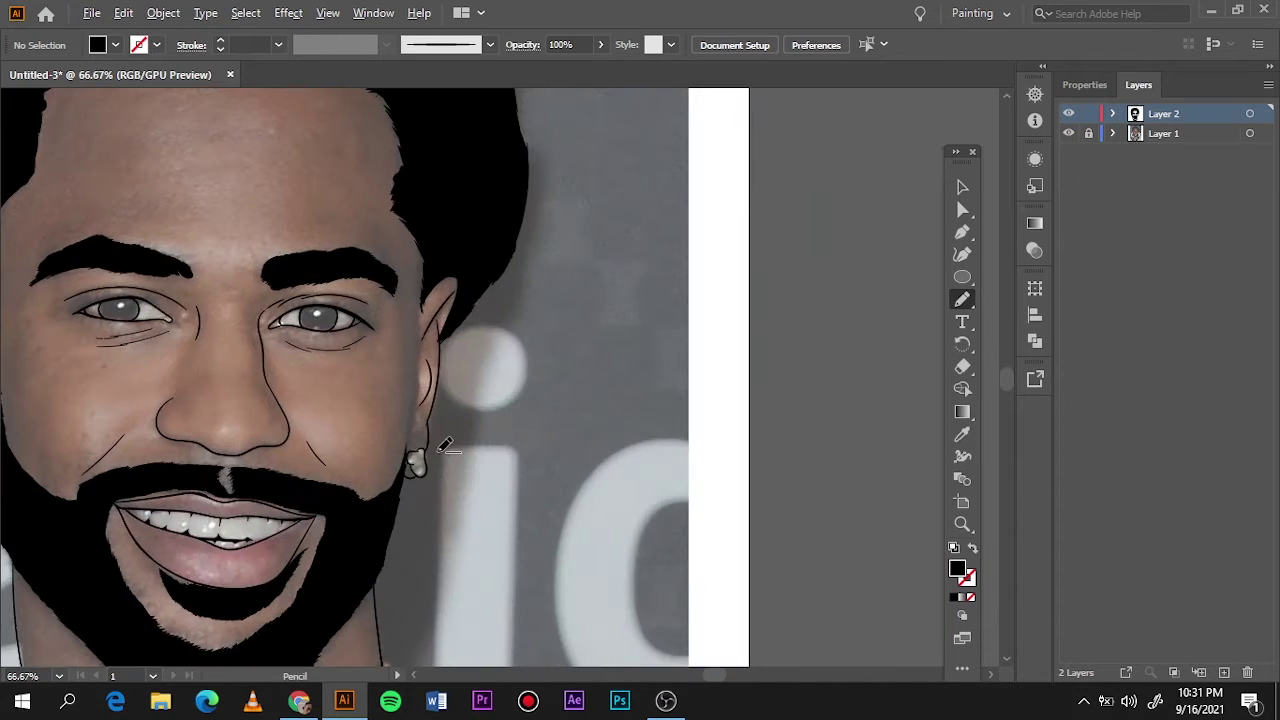
{"action": "scroll", "coordinate": [600, 435], "scroll_direction": "up", "scroll_amount": 3}
{"action": "key", "text": "b"}
{"action": "left_click_drag", "start_coordinate": [424, 530], "coordinate": [430, 545]}
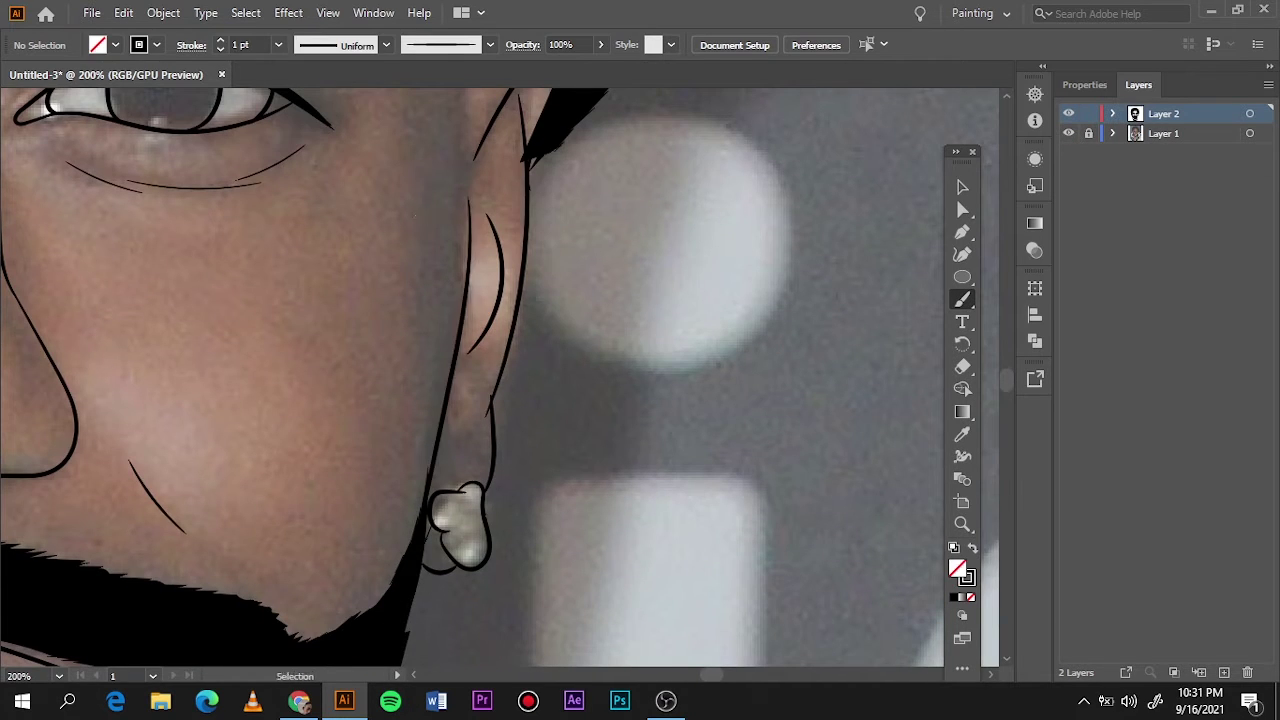
{"action": "key", "text": "ctrl+0"}
{"action": "left_click", "coordinate": [1068, 133]}
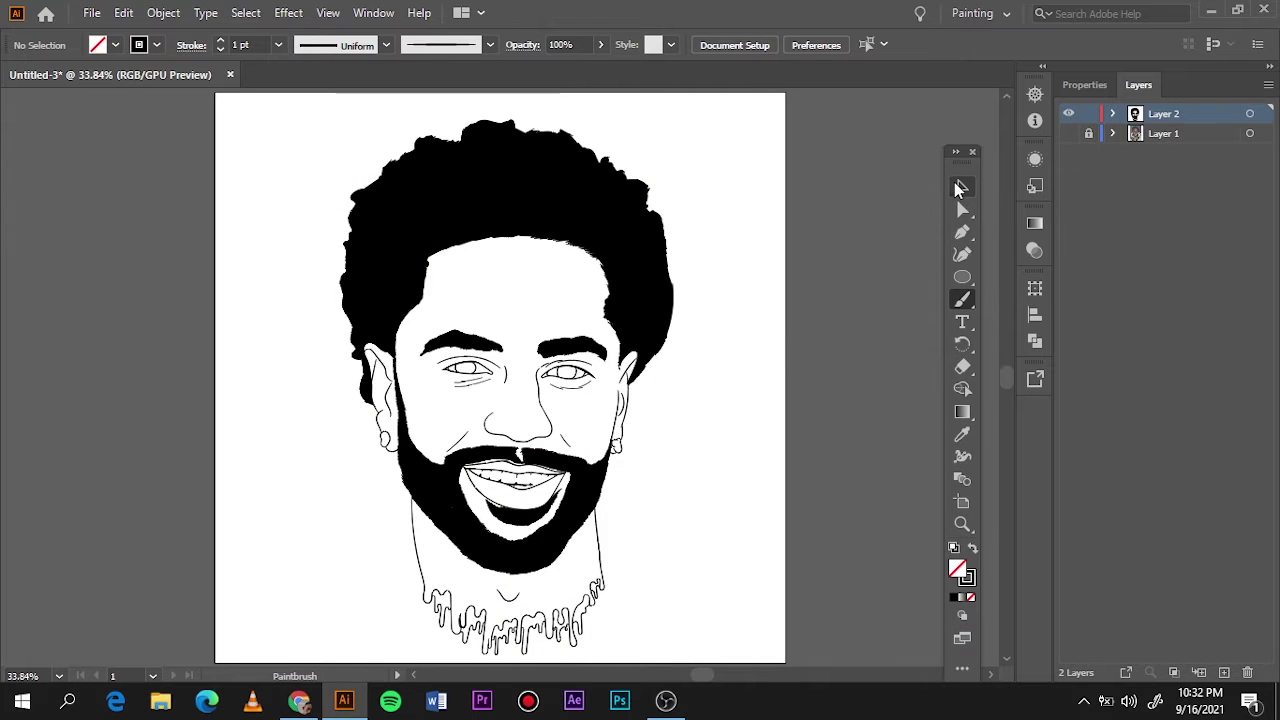
Step: Show the reference photo and brush wispy and curly strands along the afro's edge and top
{"action": "left_click", "coordinate": [960, 188]}
{"action": "left_click", "coordinate": [1068, 133]}
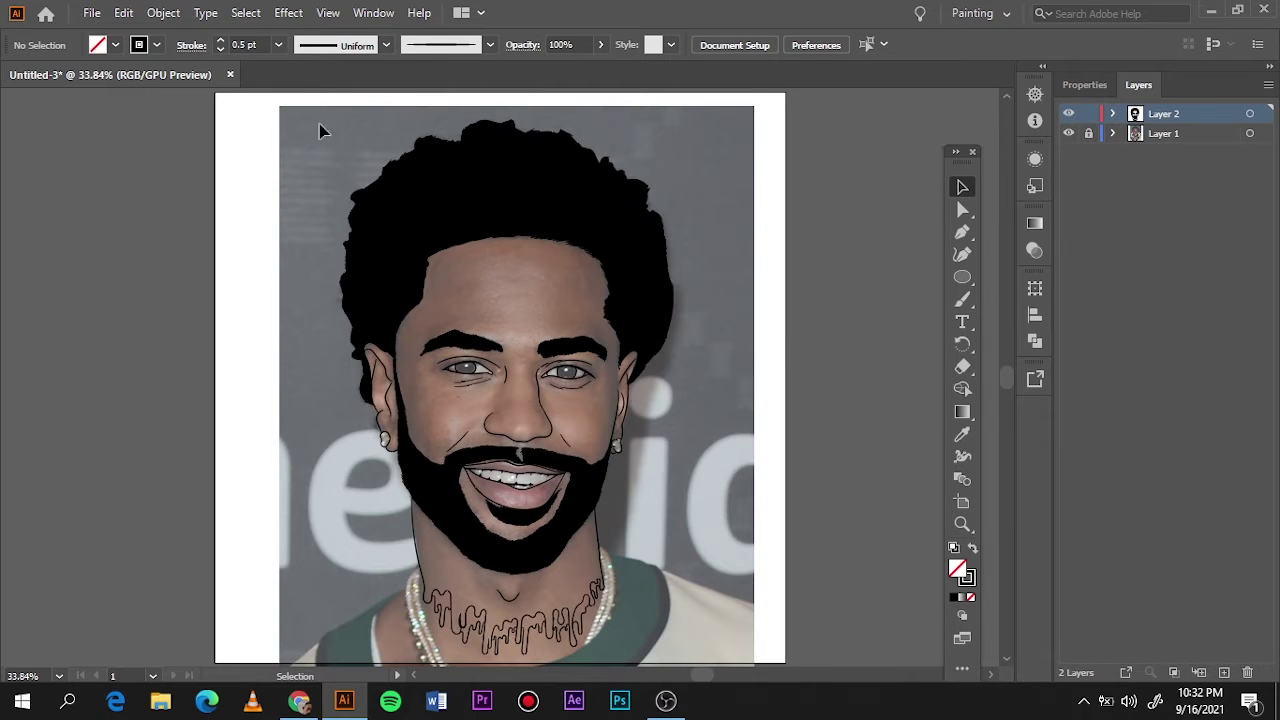
{"action": "scroll", "coordinate": [328, 372], "scroll_direction": "up", "scroll_amount": 5}
{"action": "key", "text": "b"}
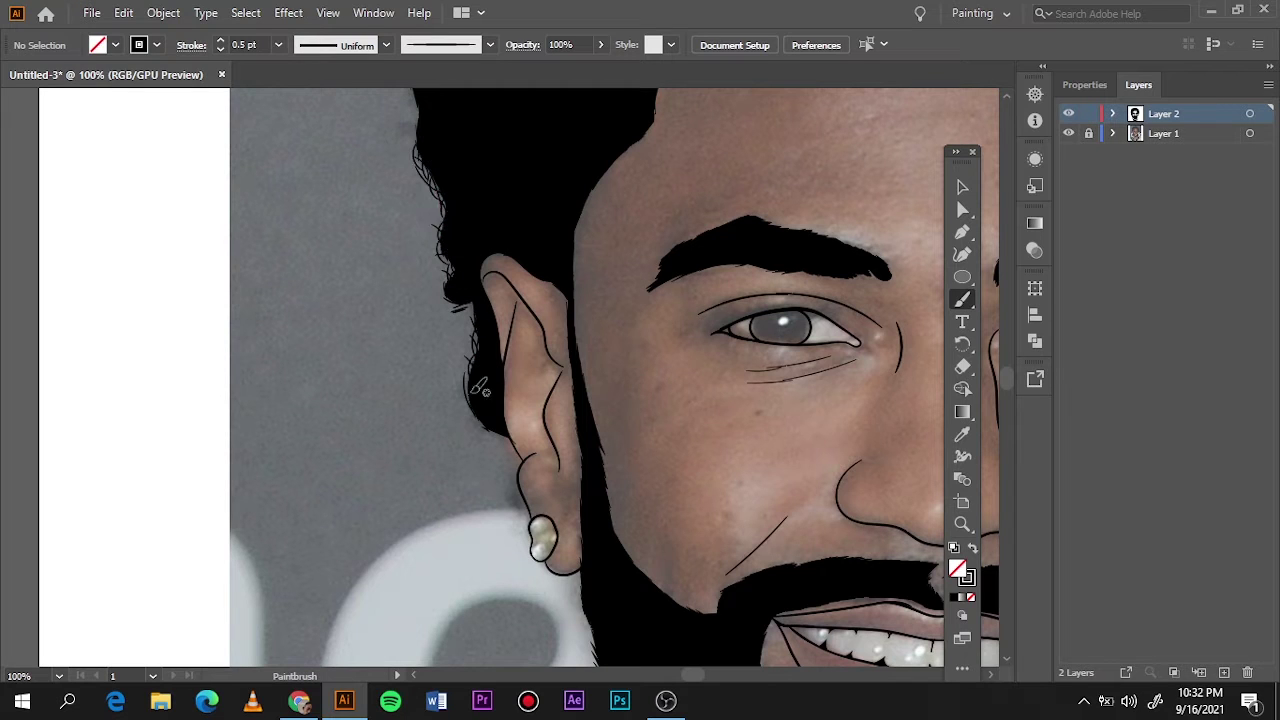
{"action": "scroll", "coordinate": [490, 443], "scroll_direction": "up", "scroll_amount": 5}
{"action": "scroll", "coordinate": [580, 380], "scroll_direction": "up", "scroll_amount": 5}
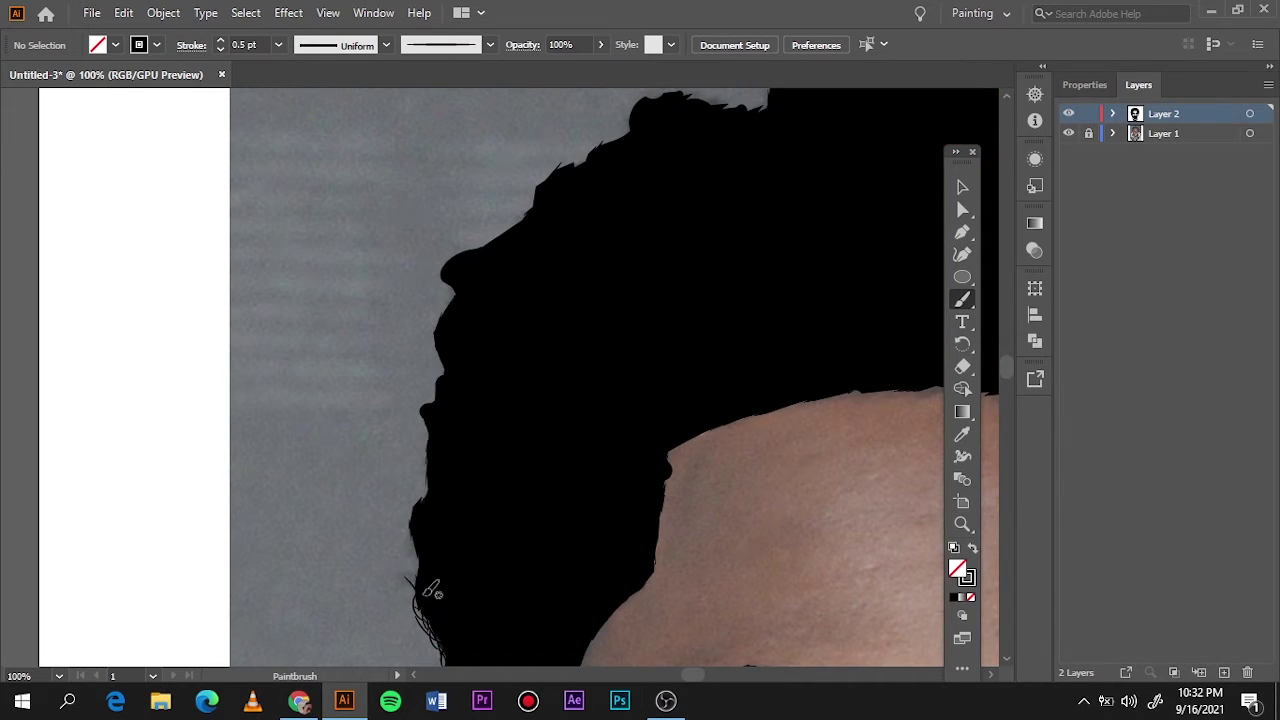
{"action": "left_click_drag", "start_coordinate": [421, 500], "coordinate": [425, 452]}
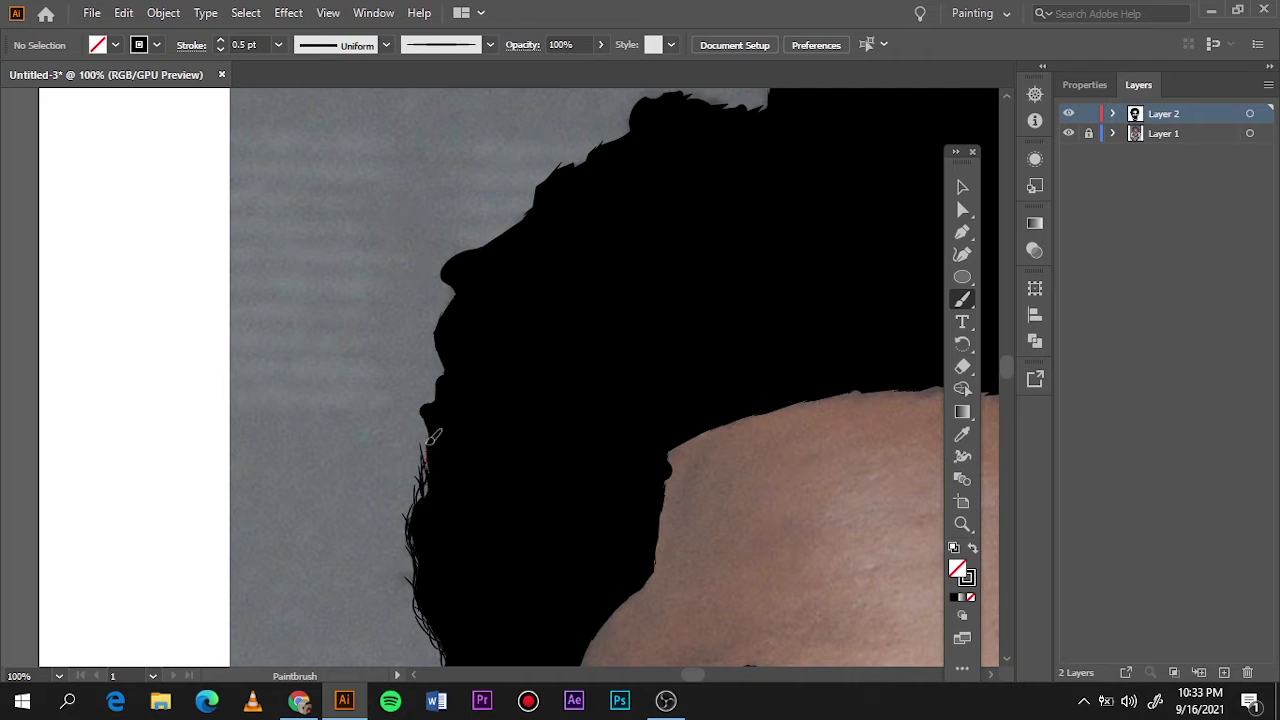
{"action": "scroll", "coordinate": [710, 418], "scroll_direction": "up", "scroll_amount": 4}
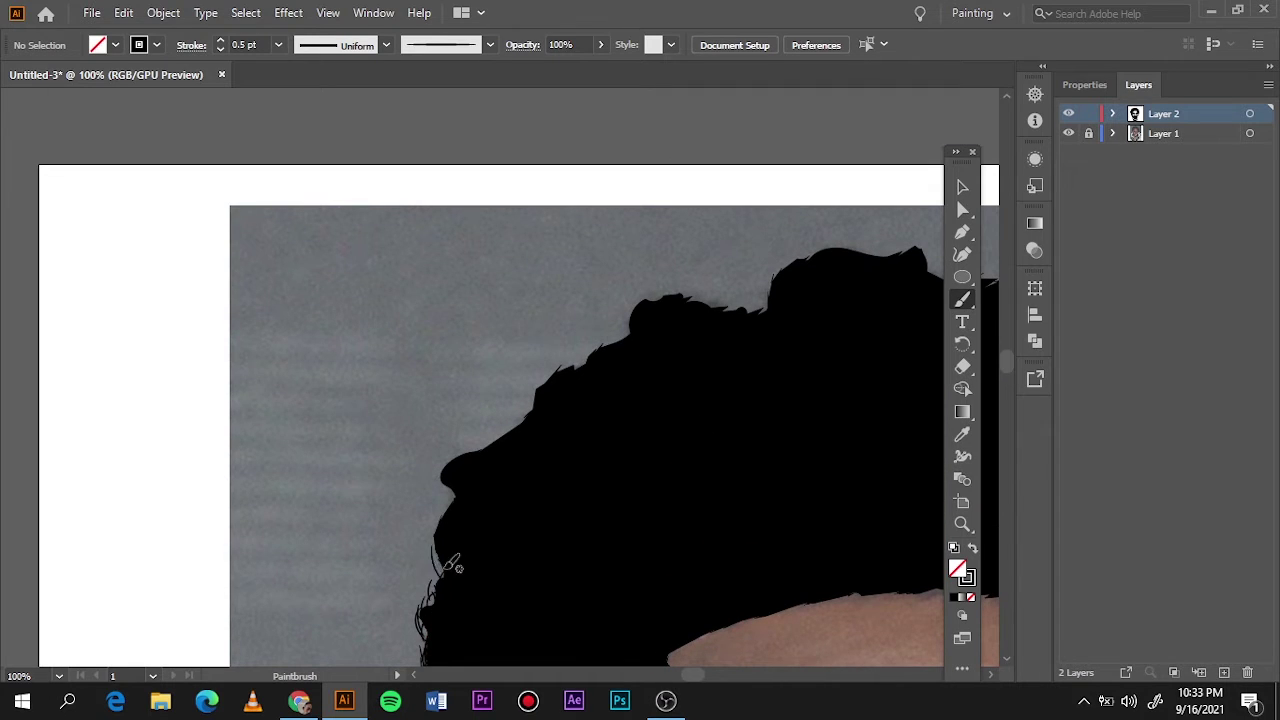
{"action": "left_click_drag", "start_coordinate": [443, 528], "coordinate": [461, 458]}
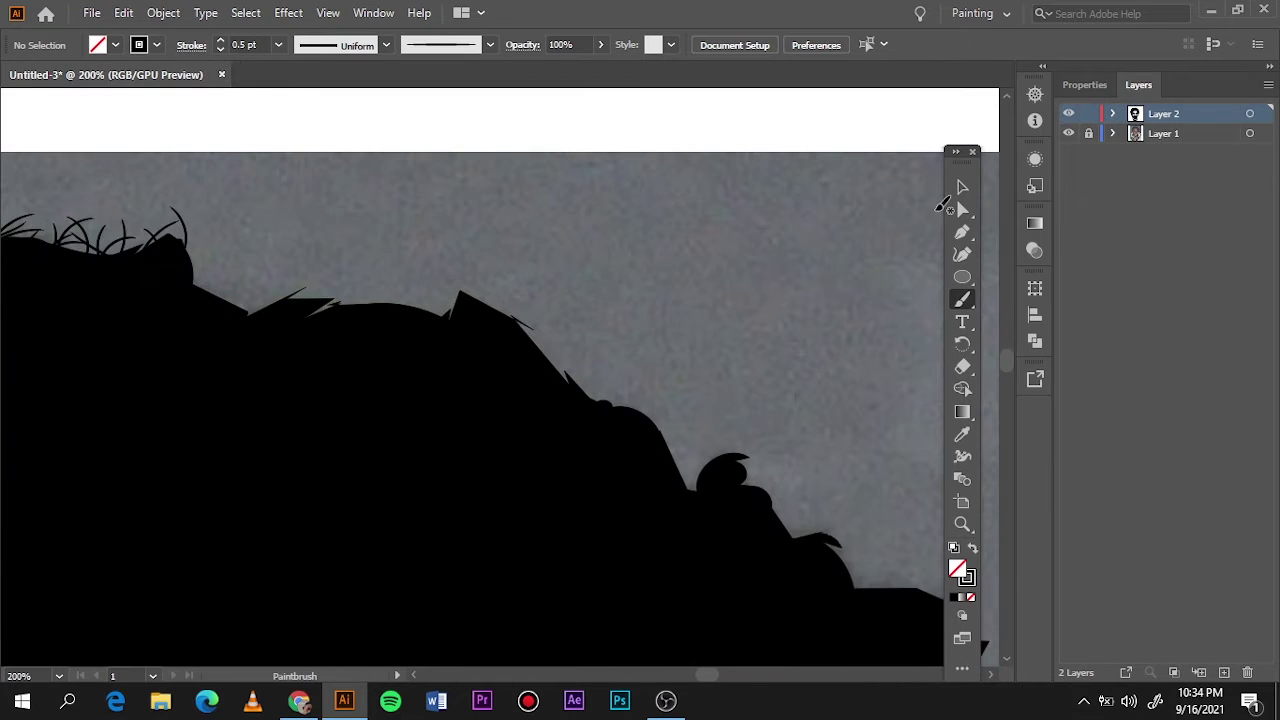
{"action": "mouse_move", "coordinate": [192, 262]}
{"action": "left_mouse_down"}
{"action": "mouse_move", "coordinate": [374, 289]}
{"action": "mouse_move", "coordinate": [391, 337]}
{"action": "mouse_move", "coordinate": [466, 303]}
{"action": "mouse_move", "coordinate": [486, 277]}
{"action": "mouse_move", "coordinate": [604, 405]}
{"action": "mouse_move", "coordinate": [652, 400]}
{"action": "mouse_move", "coordinate": [694, 482]}
{"action": "mouse_move", "coordinate": [749, 466]}
{"action": "mouse_move", "coordinate": [790, 525]}
{"action": "mouse_move", "coordinate": [829, 486]}
{"action": "left_mouse_up"}
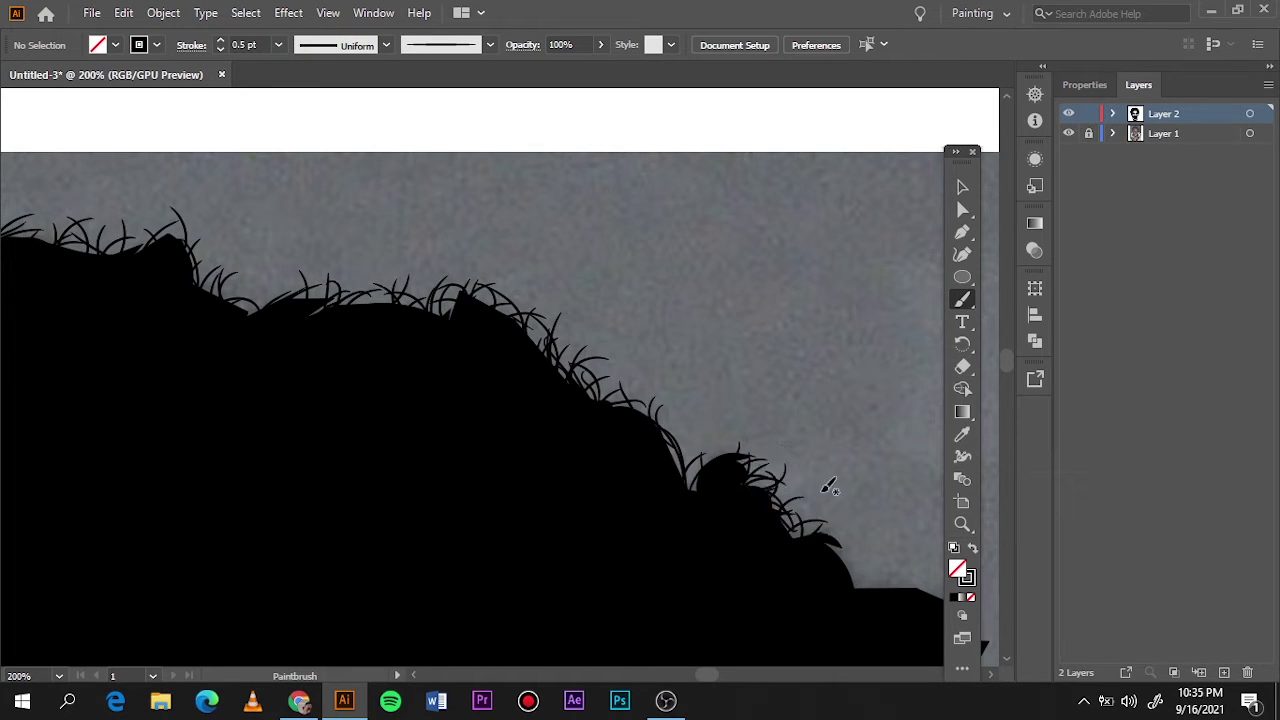
Step: Add more thin brush strands along the afro's upper silhouette edge
{"action": "scroll", "coordinate": [627, 600], "scroll_direction": "down", "scroll_amount": 5}
{"action": "scroll", "coordinate": [627, 600], "scroll_direction": "right", "scroll_amount": 4}
{"action": "scroll", "coordinate": [627, 600], "scroll_direction": "up", "scroll_amount": 1}
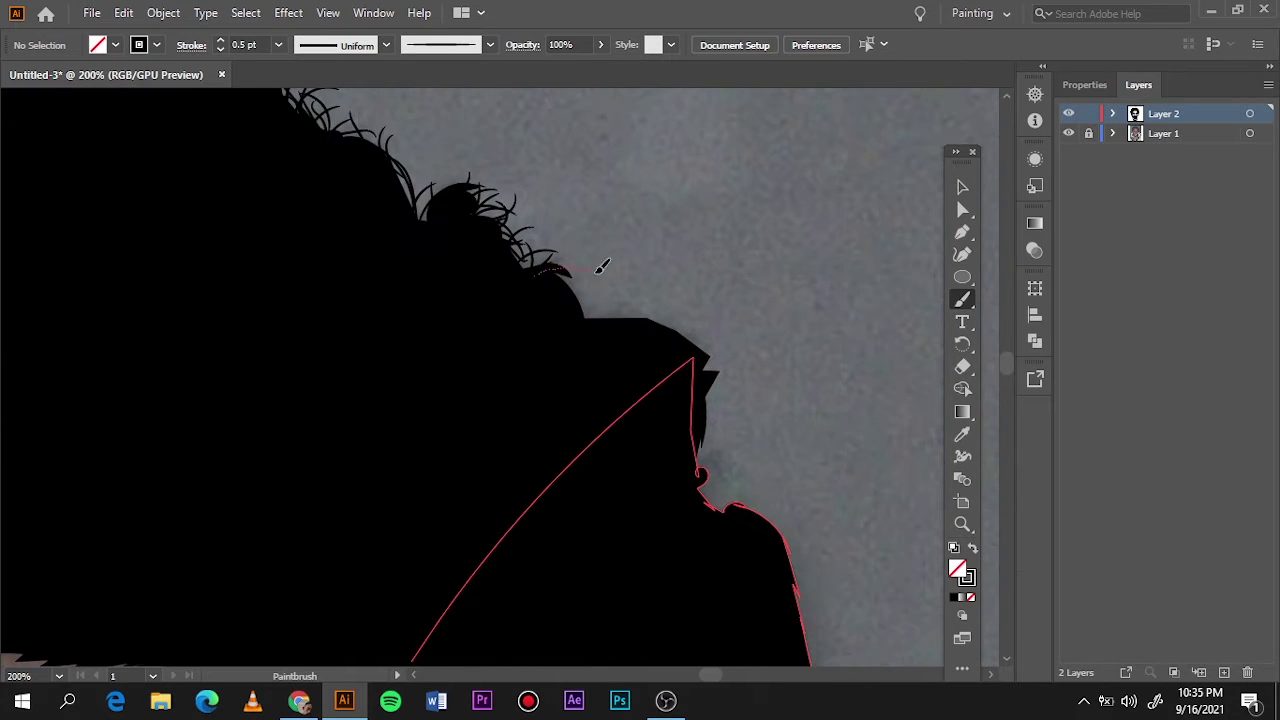
{"action": "mouse_move", "coordinate": [613, 325]}
{"action": "left_mouse_down"}
{"action": "mouse_move", "coordinate": [694, 306]}
{"action": "mouse_move", "coordinate": [712, 352]}
{"action": "left_mouse_up"}
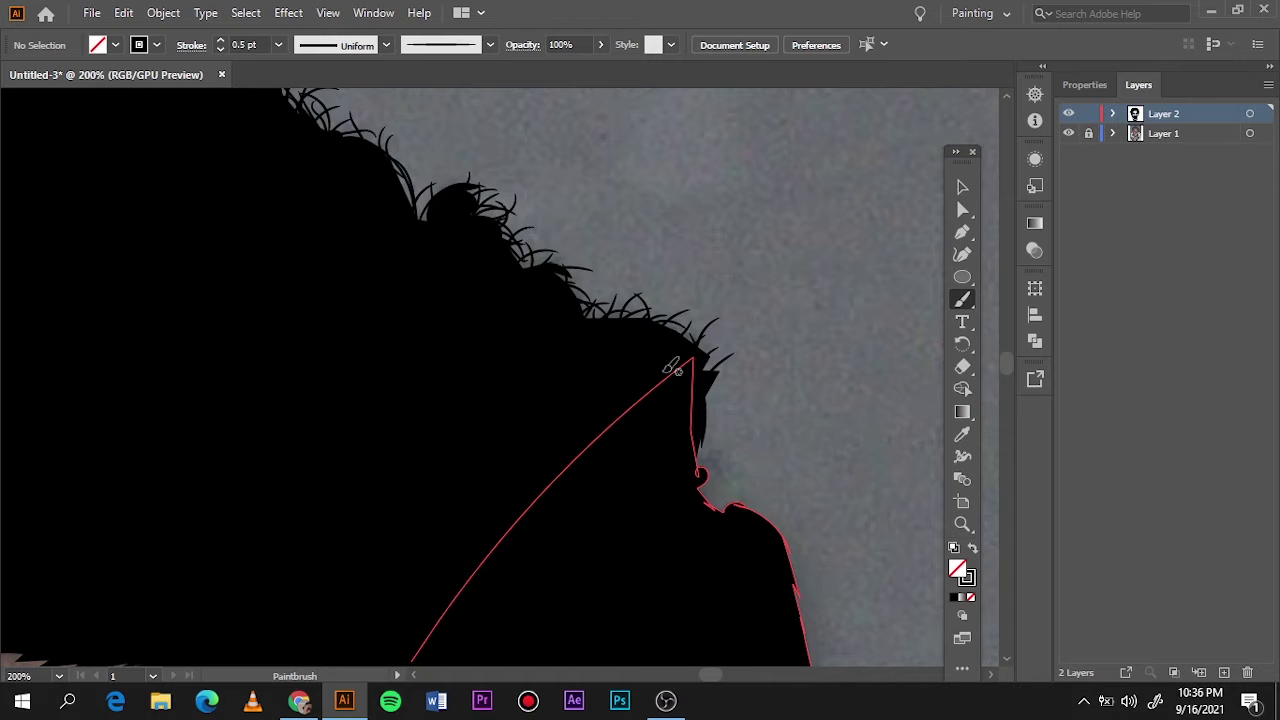
{"action": "left_click_drag", "start_coordinate": [518, 300], "coordinate": [500, 225]}
{"action": "mouse_move", "coordinate": [528, 326]}
{"action": "left_mouse_down"}
{"action": "mouse_move", "coordinate": [506, 210]}
{"action": "mouse_move", "coordinate": [495, 258]}
{"action": "left_mouse_up"}
{"action": "left_click_drag", "start_coordinate": [557, 357], "coordinate": [538, 308]}
{"action": "mouse_move", "coordinate": [598, 420]}
{"action": "left_mouse_down"}
{"action": "mouse_move", "coordinate": [584, 358]}
{"action": "mouse_move", "coordinate": [590, 374]}
{"action": "left_mouse_up"}
Step: Fringe the afro's right edge with brush strands, then fit the whole portrait in view
{"action": "scroll", "coordinate": [690, 320], "scroll_direction": "down", "scroll_amount": 5}
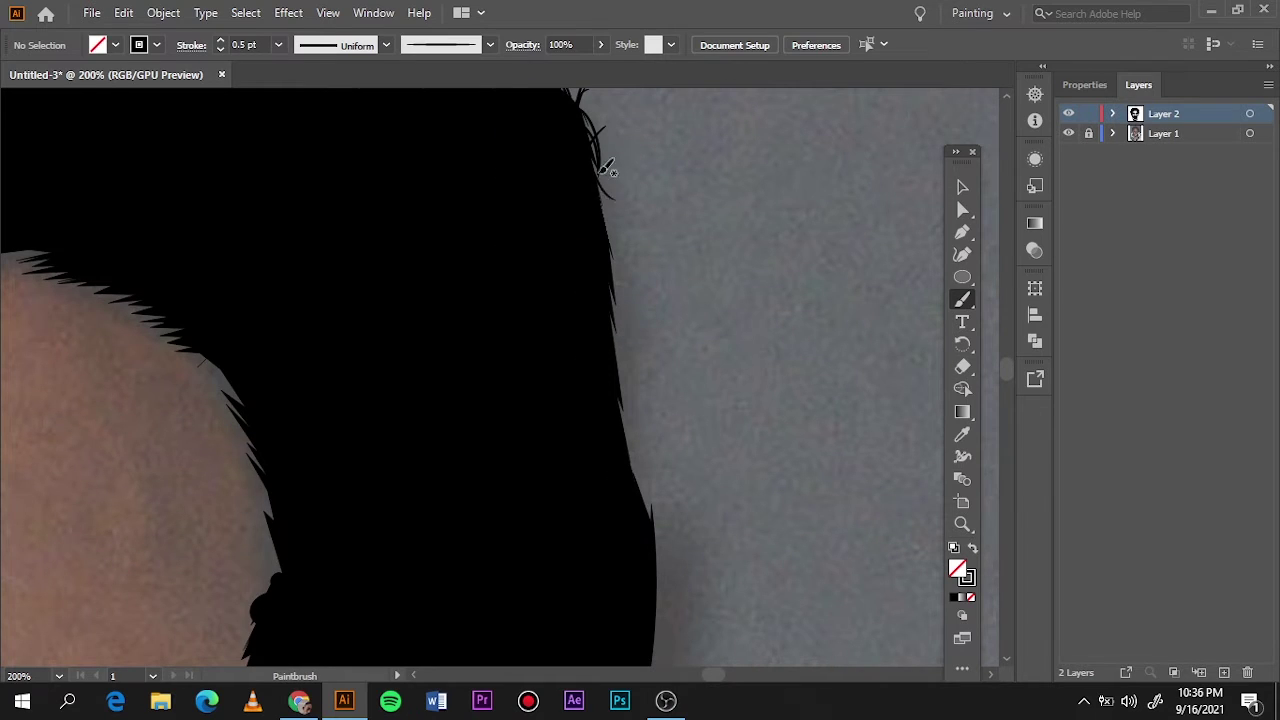
{"action": "left_click_drag", "start_coordinate": [606, 170], "coordinate": [650, 515]}
{"action": "left_click_drag", "start_coordinate": [620, 340], "coordinate": [628, 385]}
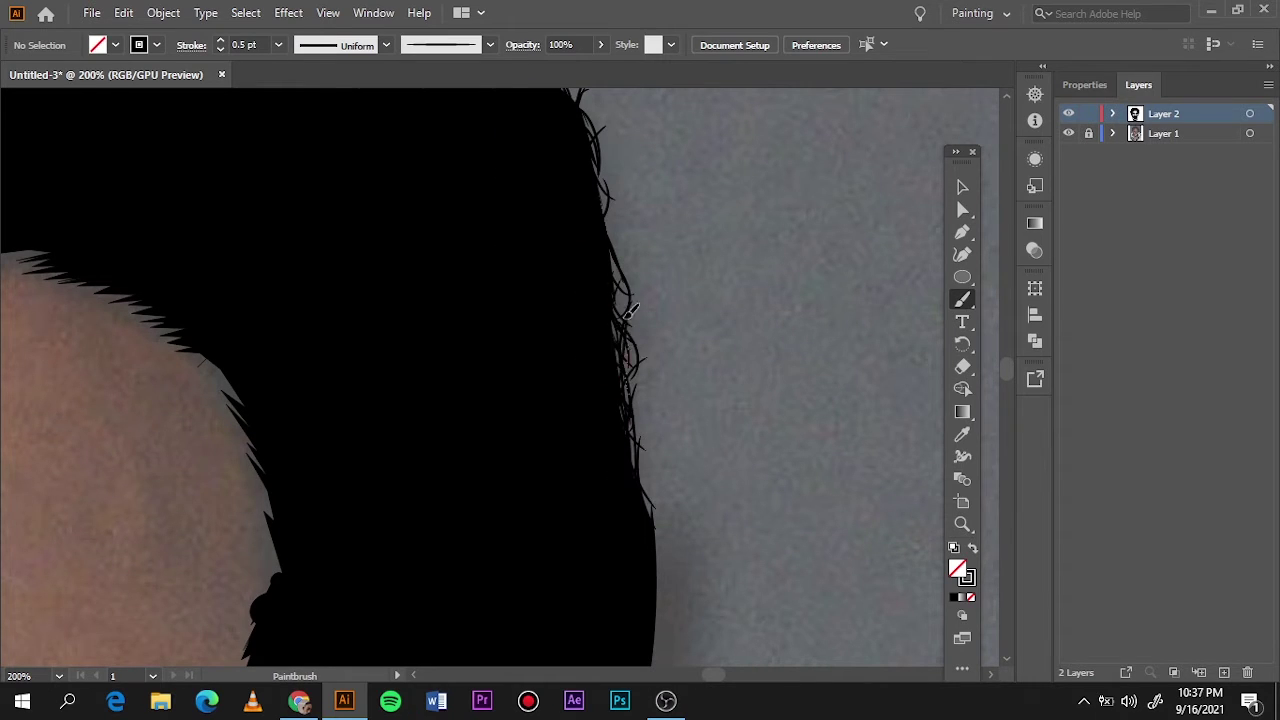
{"action": "left_click_drag", "start_coordinate": [627, 312], "coordinate": [622, 396]}
{"action": "scroll", "coordinate": [650, 425], "scroll_direction": "down", "scroll_amount": 5}
{"action": "left_click_drag", "start_coordinate": [648, 292], "coordinate": [660, 352]}
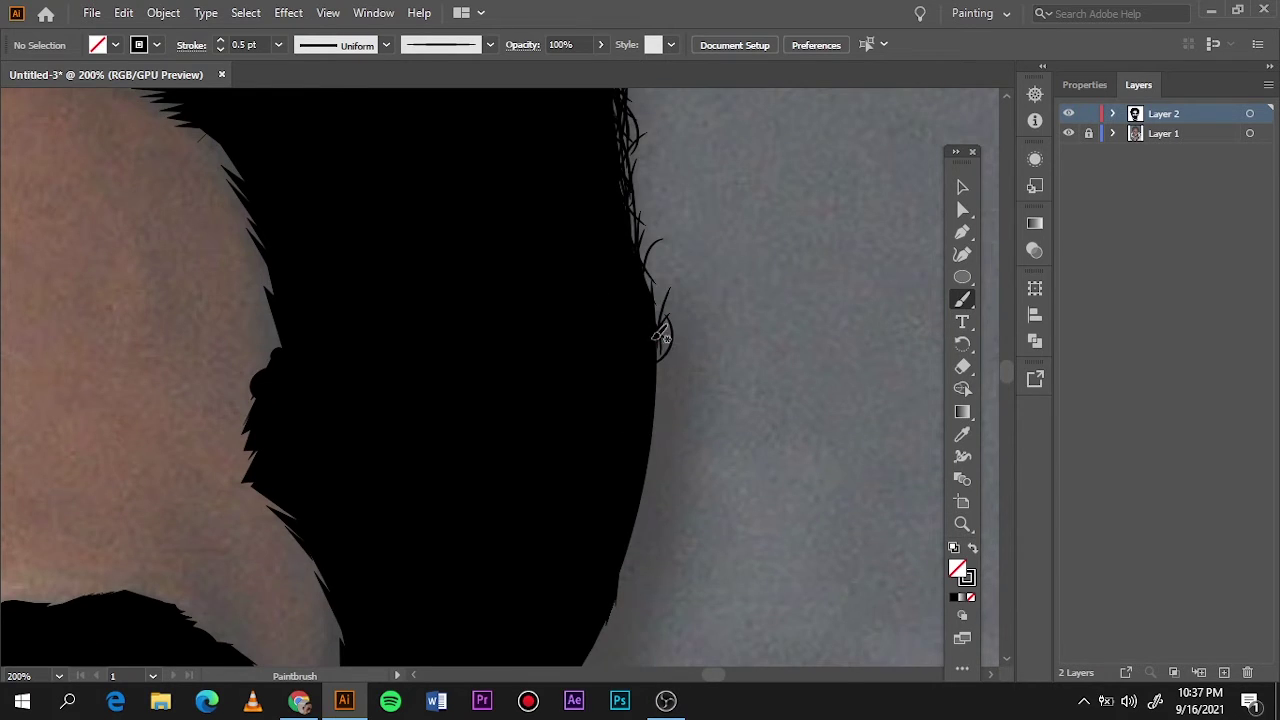
{"action": "scroll", "coordinate": [566, 343], "scroll_direction": "down", "scroll_amount": 6}
{"action": "mouse_move", "coordinate": [409, 571]}
{"action": "left_mouse_down"}
{"action": "mouse_move", "coordinate": [470, 540]}
{"action": "mouse_move", "coordinate": [626, 323]}
{"action": "mouse_move", "coordinate": [686, 114]}
{"action": "left_mouse_up"}
{"action": "key", "text": "ctrl+0"}
Step: Zoom in and roughen the first eyebrow's inner end and top edge with brush strokes
{"action": "left_click", "coordinate": [1068, 133]}
{"action": "key", "text": "v"}
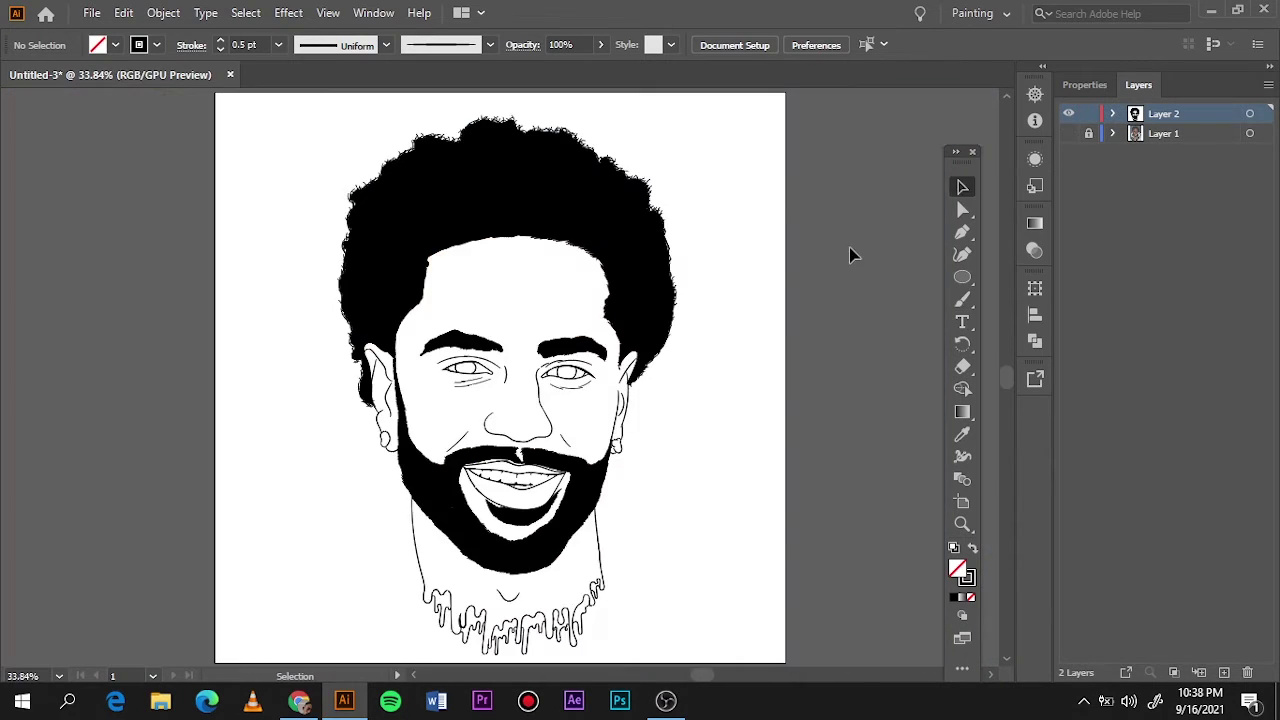
{"action": "left_click", "coordinate": [1068, 133]}
{"action": "key", "text": "ctrl+plus"}
{"action": "key", "text": "ctrl+plus"}
{"action": "key", "text": "ctrl+plus"}
{"action": "scroll", "coordinate": [529, 471], "scroll_direction": "up", "scroll_amount": 3}
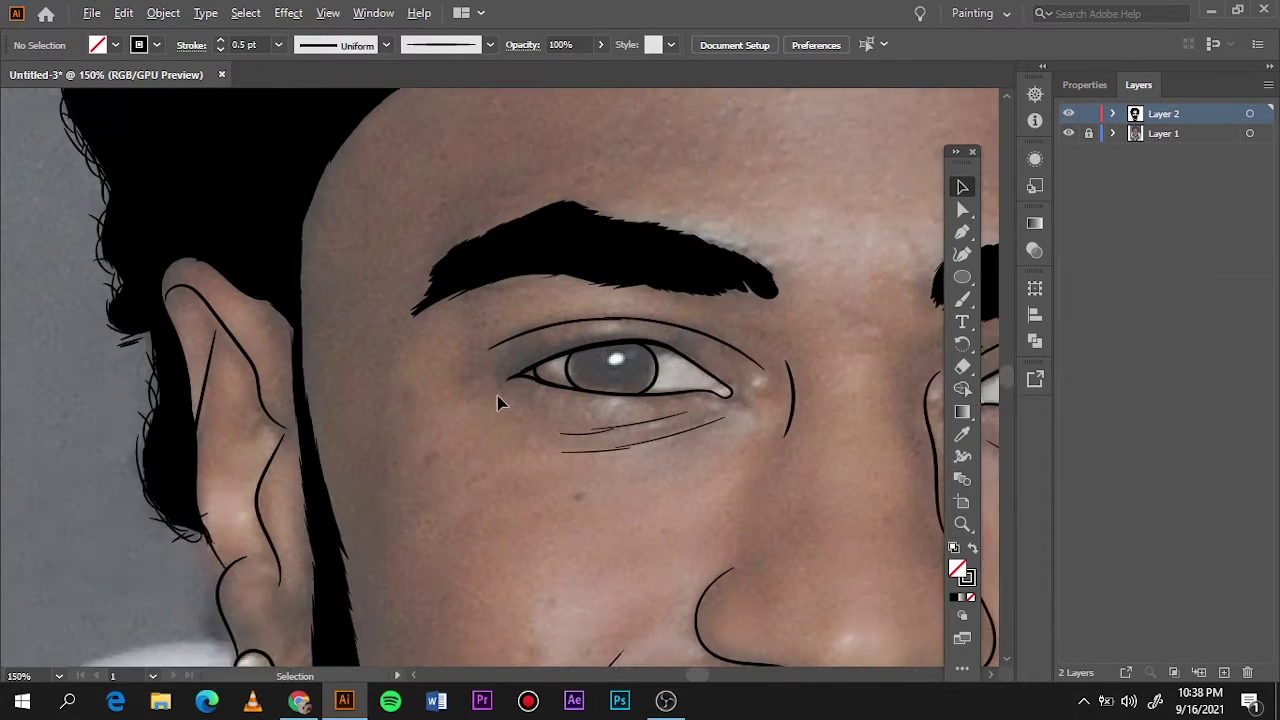
{"action": "scroll", "coordinate": [500, 403], "scroll_direction": "up", "scroll_amount": 4}
{"action": "key", "text": "b"}
{"action": "left_click_drag", "start_coordinate": [411, 468], "coordinate": [449, 398]}
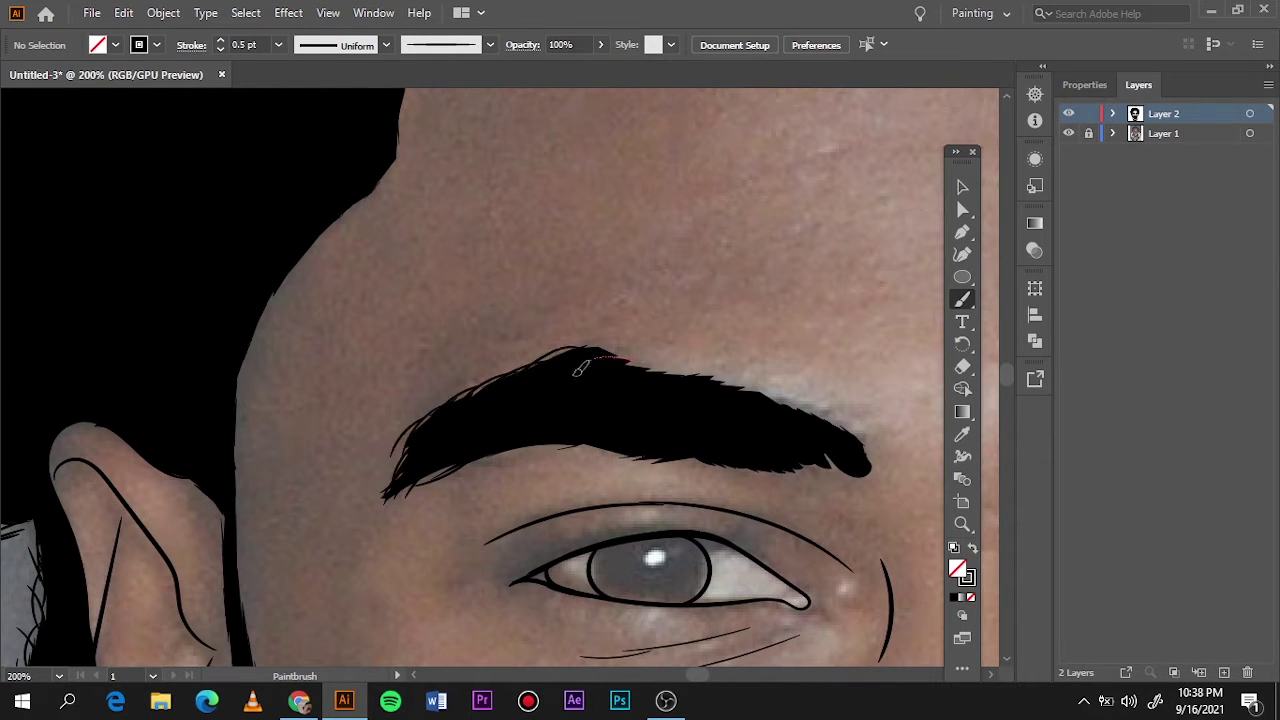
{"action": "left_click_drag", "start_coordinate": [720, 380], "coordinate": [588, 362]}
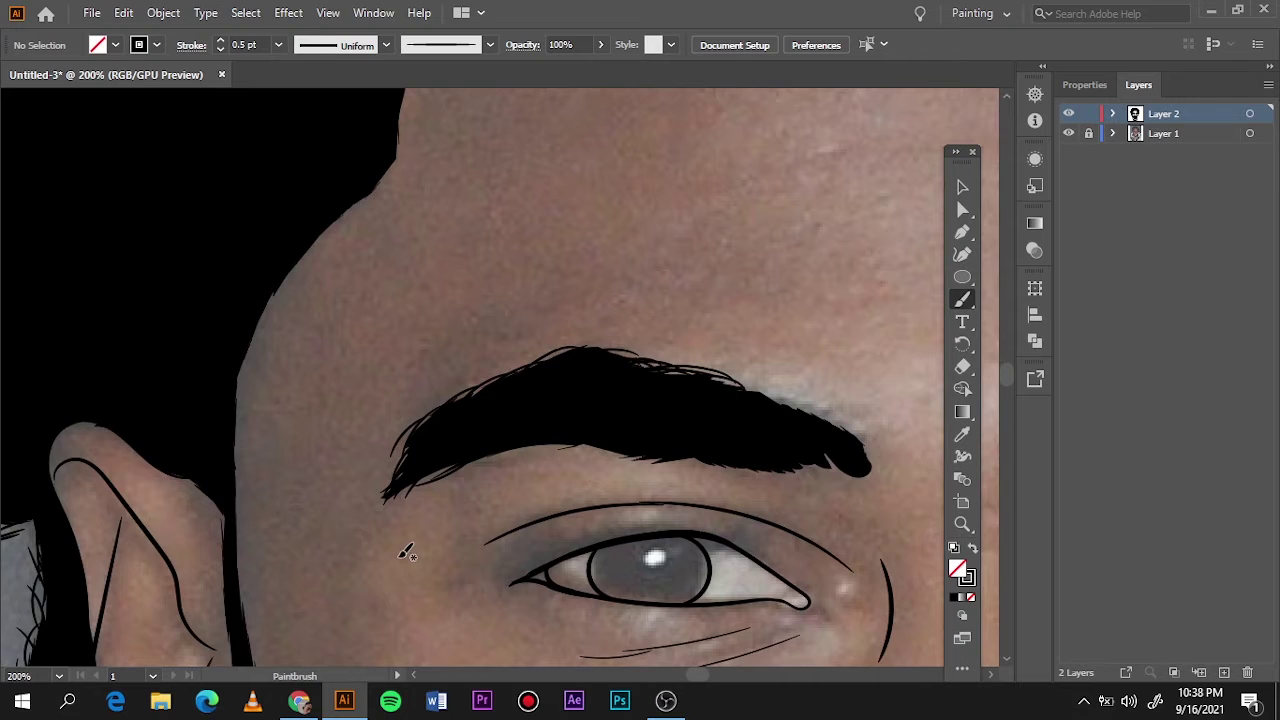
Step: Add rough strokes to the eyebrow's underside and tip, then start on the other eyebrow
{"action": "scroll", "coordinate": [400, 548], "scroll_direction": "right", "scroll_amount": 5}
{"action": "scroll", "coordinate": [330, 420], "scroll_direction": "down", "scroll_amount": 1}
{"action": "left_click_drag", "start_coordinate": [250, 410], "coordinate": [432, 415]}
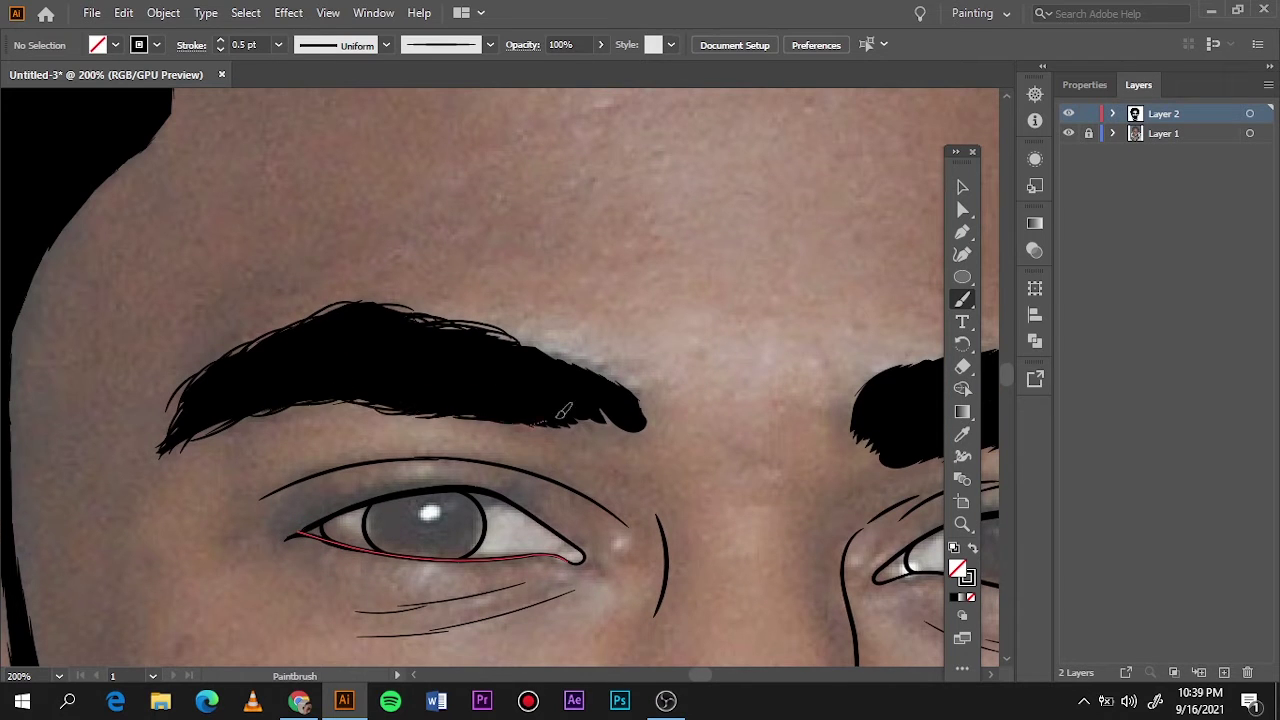
{"action": "left_click_drag", "start_coordinate": [564, 410], "coordinate": [500, 345]}
{"action": "scroll", "coordinate": [400, 366], "scroll_direction": "right", "scroll_amount": 7}
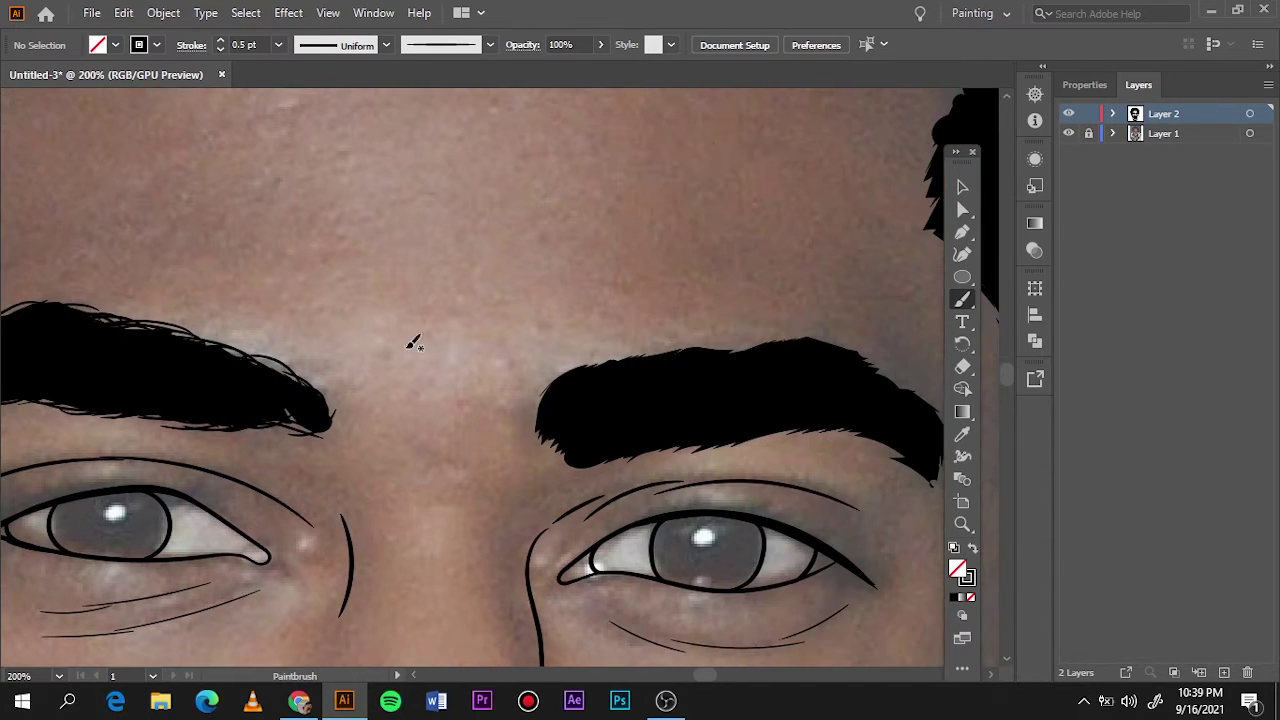
{"action": "mouse_move", "coordinate": [555, 408]}
{"action": "left_mouse_down"}
{"action": "mouse_move", "coordinate": [748, 340]}
{"action": "mouse_move", "coordinate": [580, 360]}
{"action": "left_mouse_up"}
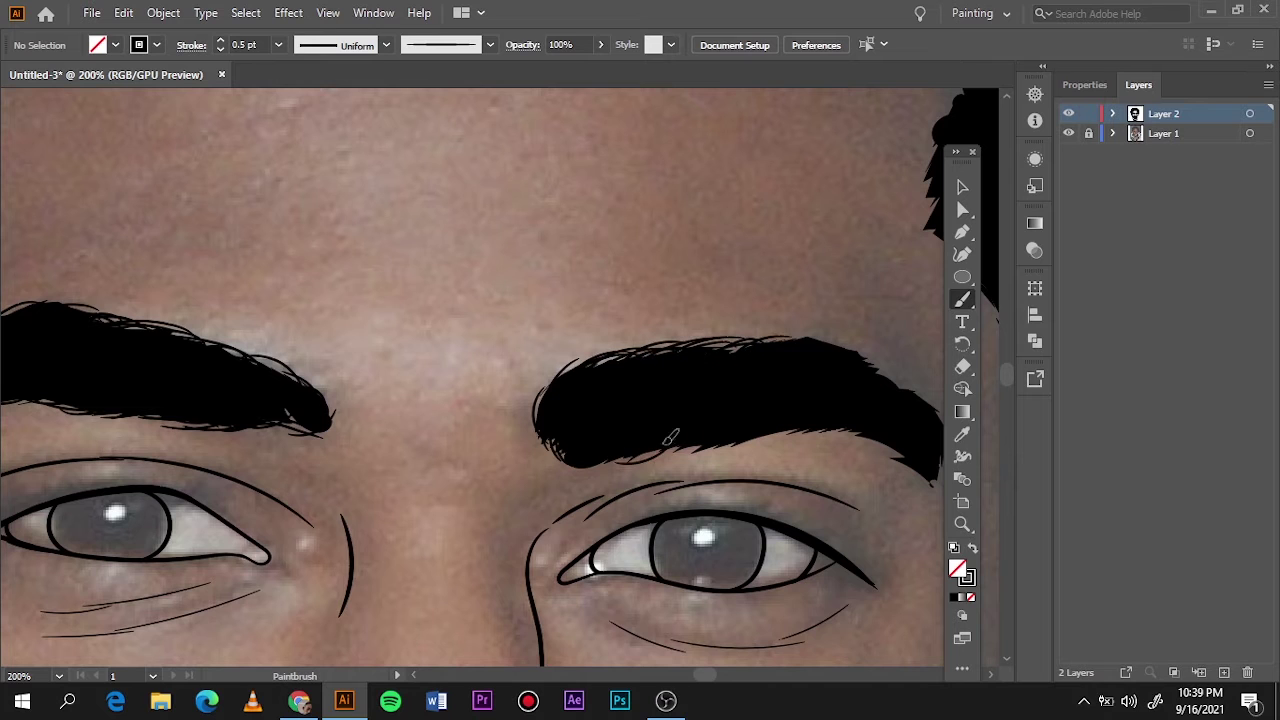
{"action": "mouse_move", "coordinate": [670, 437]}
{"action": "left_mouse_down"}
{"action": "mouse_move", "coordinate": [823, 420]}
{"action": "mouse_move", "coordinate": [931, 443]}
{"action": "left_mouse_up"}
Step: Roughen the second eyebrow's top edge and outer tip, then check the line art zoomed out
{"action": "scroll", "coordinate": [700, 380], "scroll_direction": "right", "scroll_amount": 6}
{"action": "scroll", "coordinate": [700, 380], "scroll_direction": "down", "scroll_amount": 3}
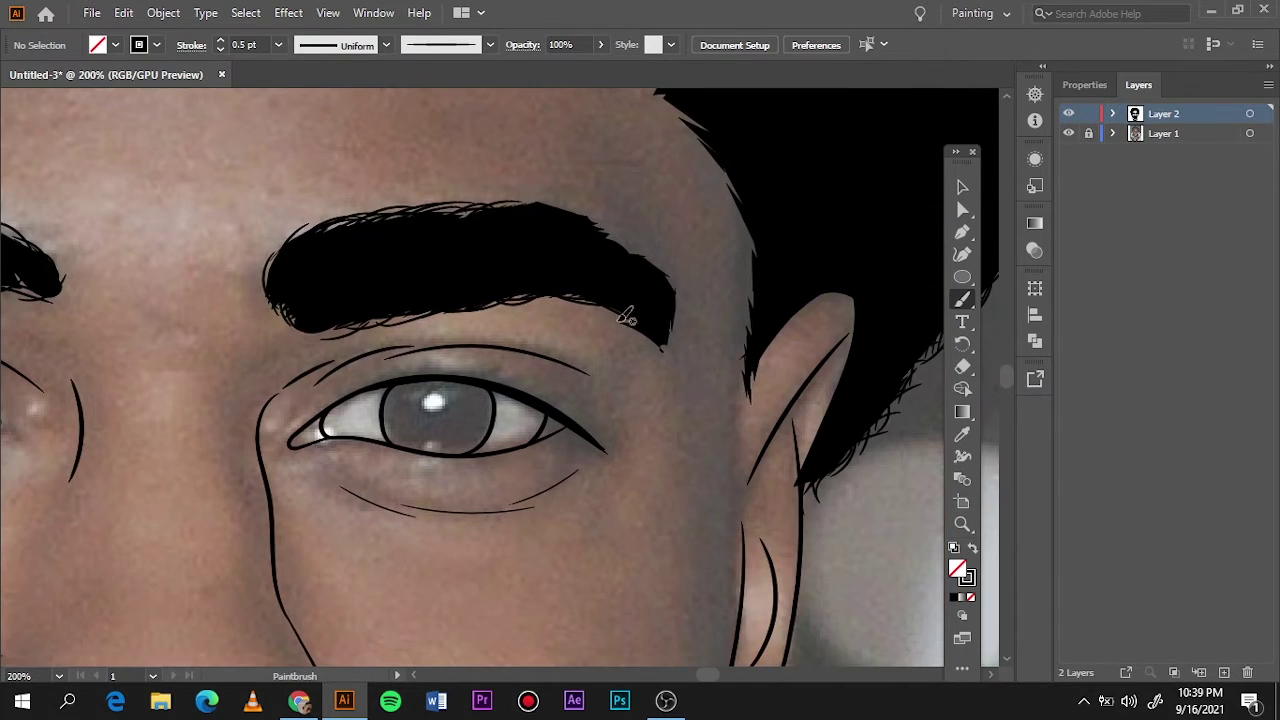
{"action": "mouse_move", "coordinate": [680, 300]}
{"action": "left_mouse_down"}
{"action": "mouse_move", "coordinate": [590, 217]}
{"action": "mouse_move", "coordinate": [529, 203]}
{"action": "mouse_move", "coordinate": [392, 222]}
{"action": "left_mouse_up"}
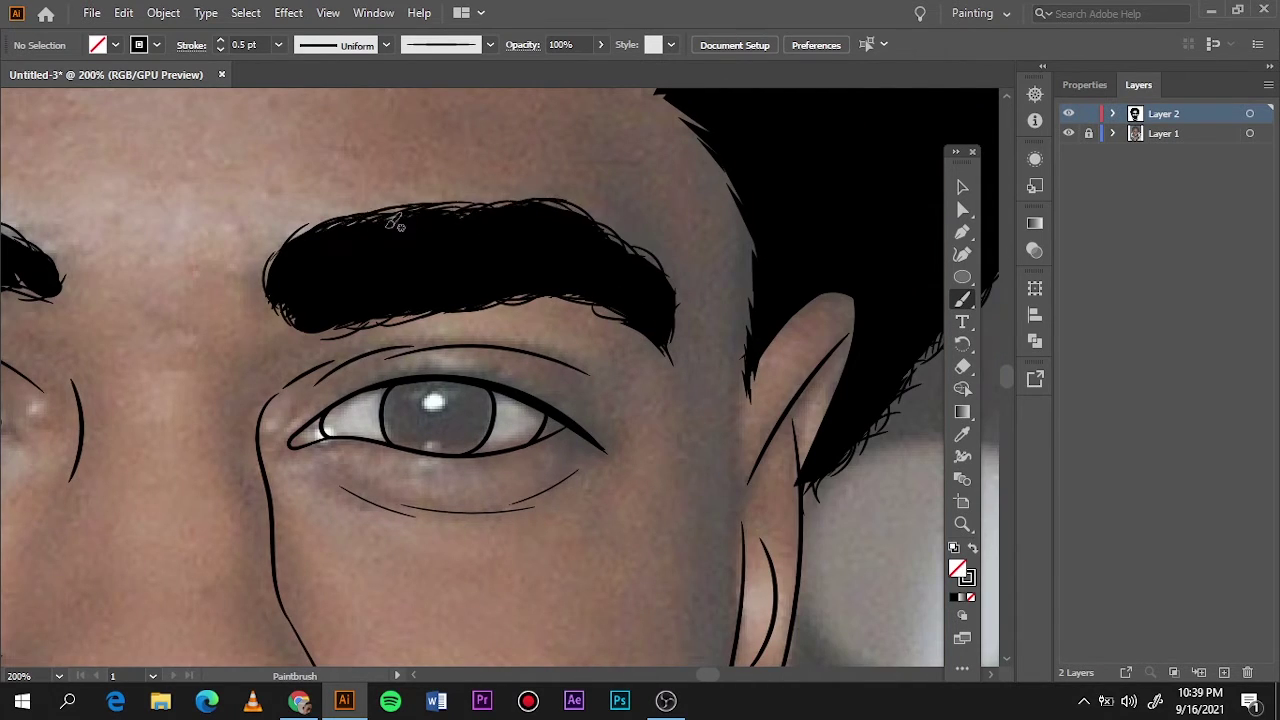
{"action": "key", "text": "ctrl+0"}
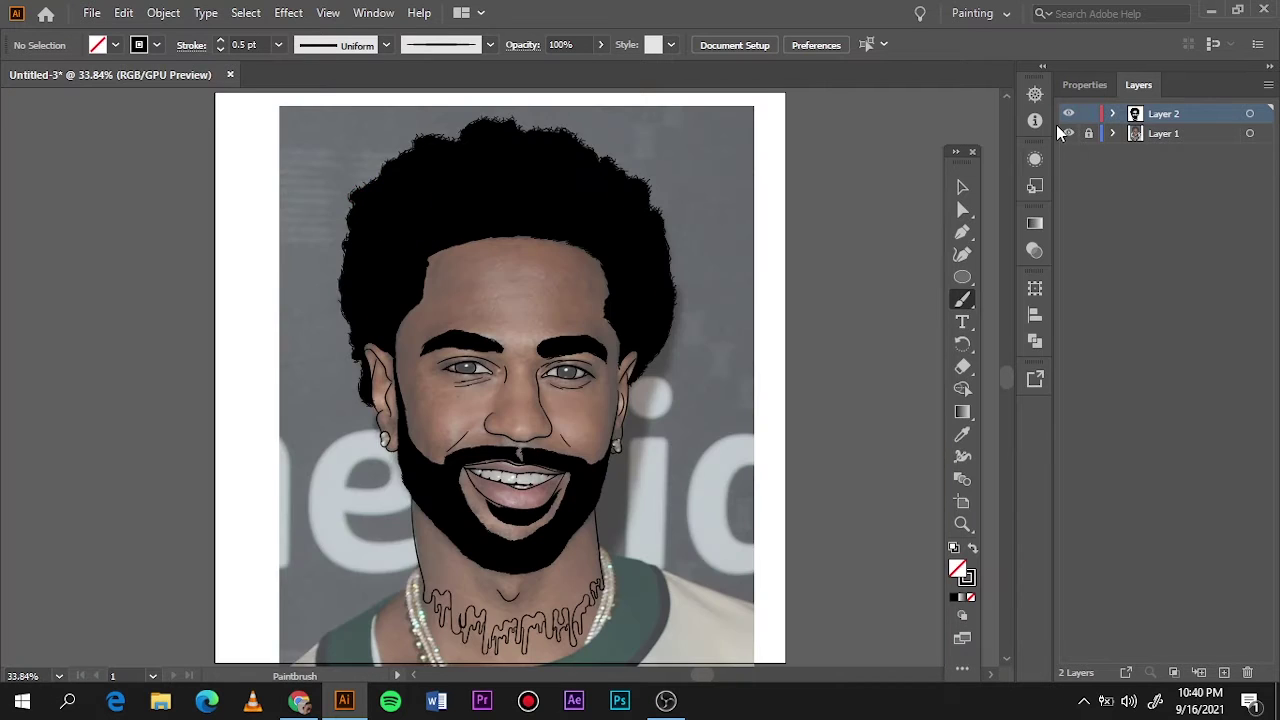
{"action": "left_click", "coordinate": [1068, 133]}
{"action": "left_click", "coordinate": [1068, 133]}
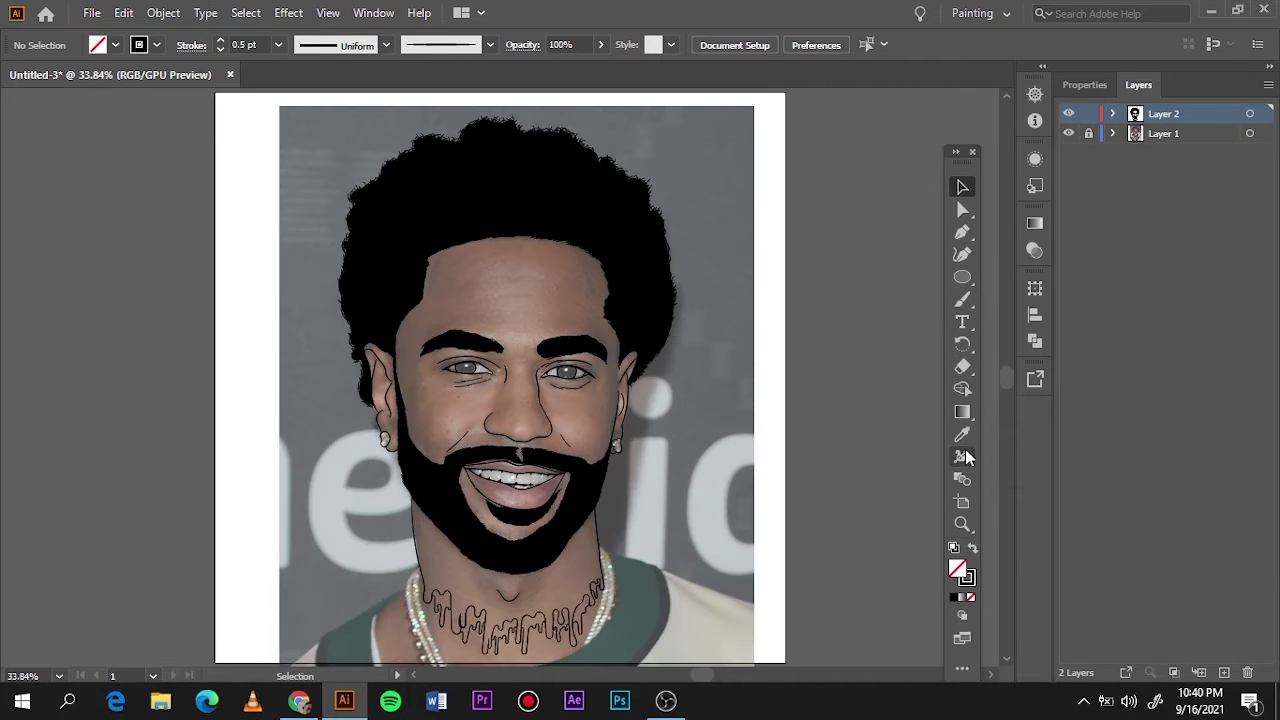
Step: Pencil-draw a black-filled iris shape around an open reflection area near its bottom
{"action": "left_click", "coordinate": [1010, 322]}
{"action": "scroll", "coordinate": [456, 401], "scroll_direction": "up", "scroll_amount": 5}
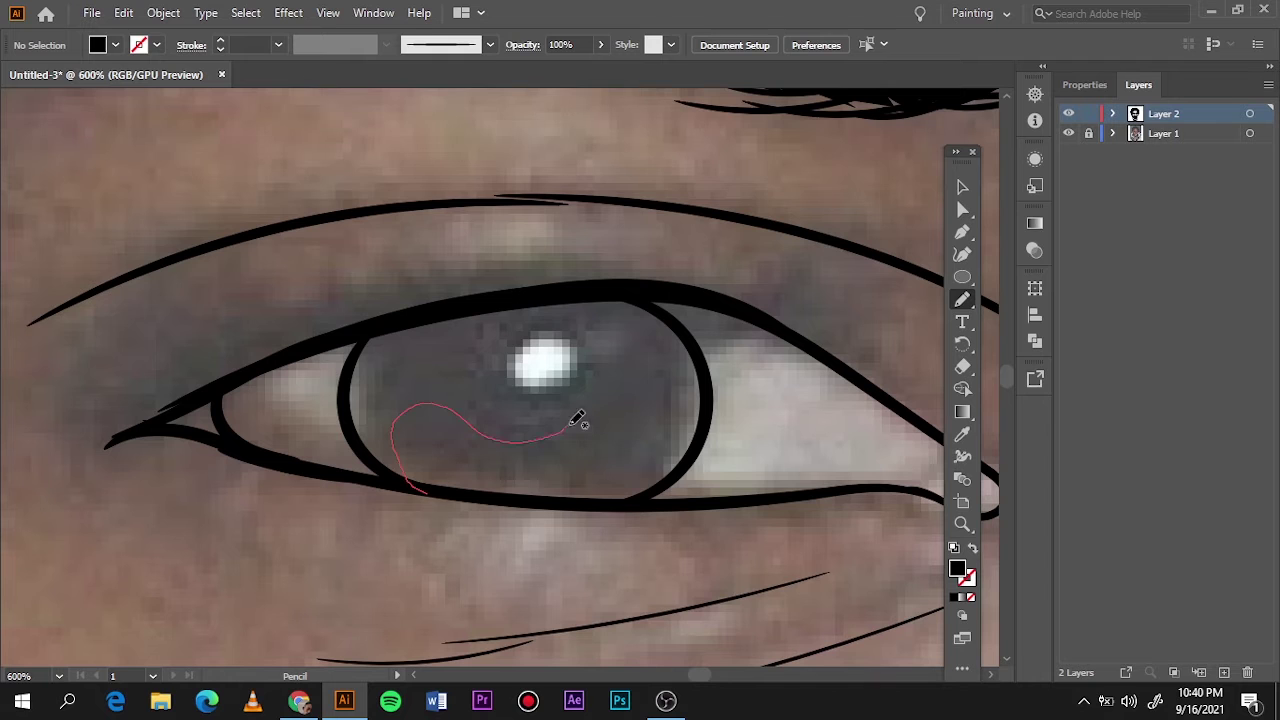
{"action": "left_click_drag", "start_coordinate": [386, 458], "coordinate": [405, 475]}
{"action": "left_click_drag", "start_coordinate": [675, 410], "coordinate": [684, 325]}
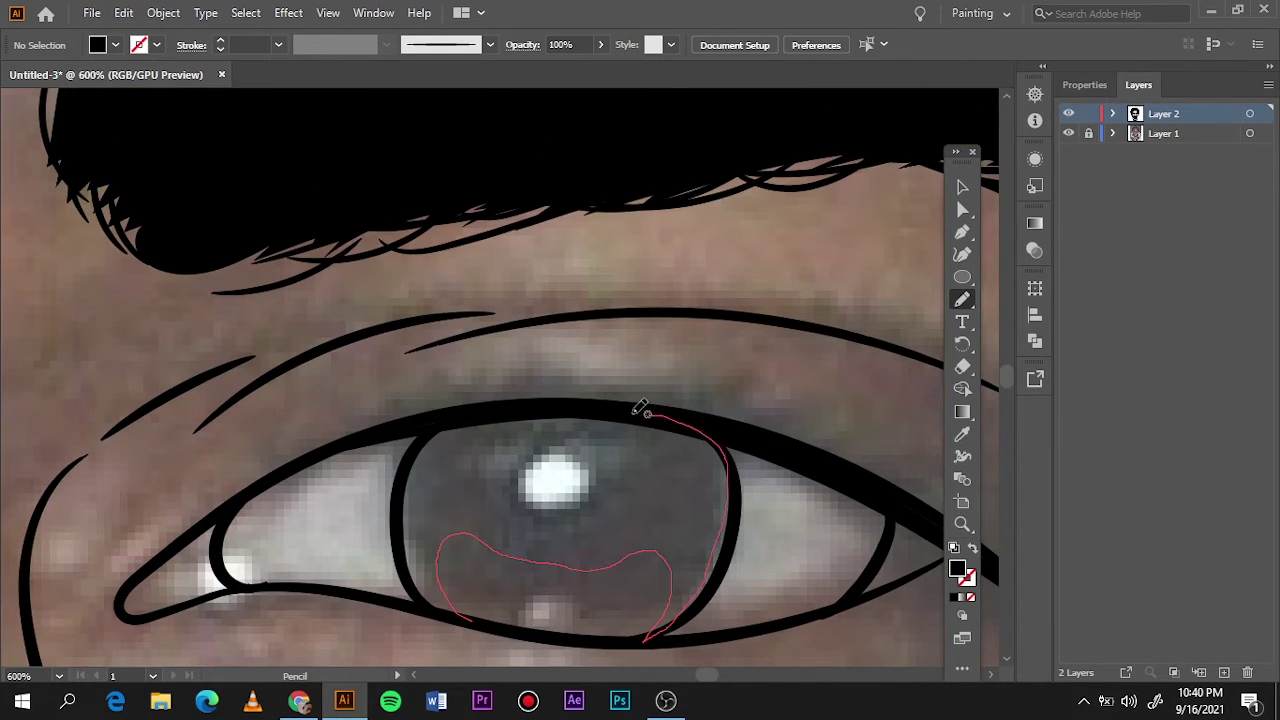
{"action": "left_click_drag", "start_coordinate": [470, 616], "coordinate": [466, 620]}
{"action": "left_click_drag", "start_coordinate": [418, 473], "coordinate": [450, 595]}
{"action": "left_click_drag", "start_coordinate": [740, 514], "coordinate": [683, 603]}
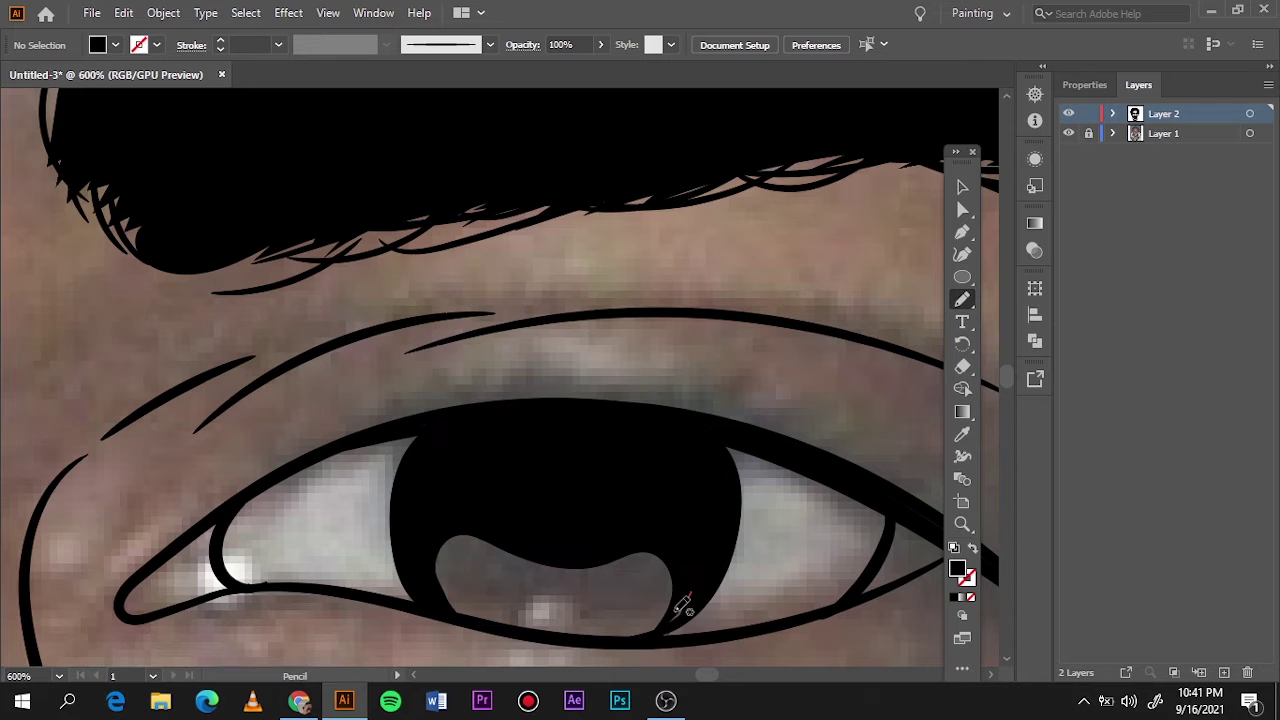
{"action": "key", "text": "ctrl+0"}
Step: Scale and reposition all the line art, then hide the reference photo layer
{"action": "left_click", "coordinate": [962, 187]}
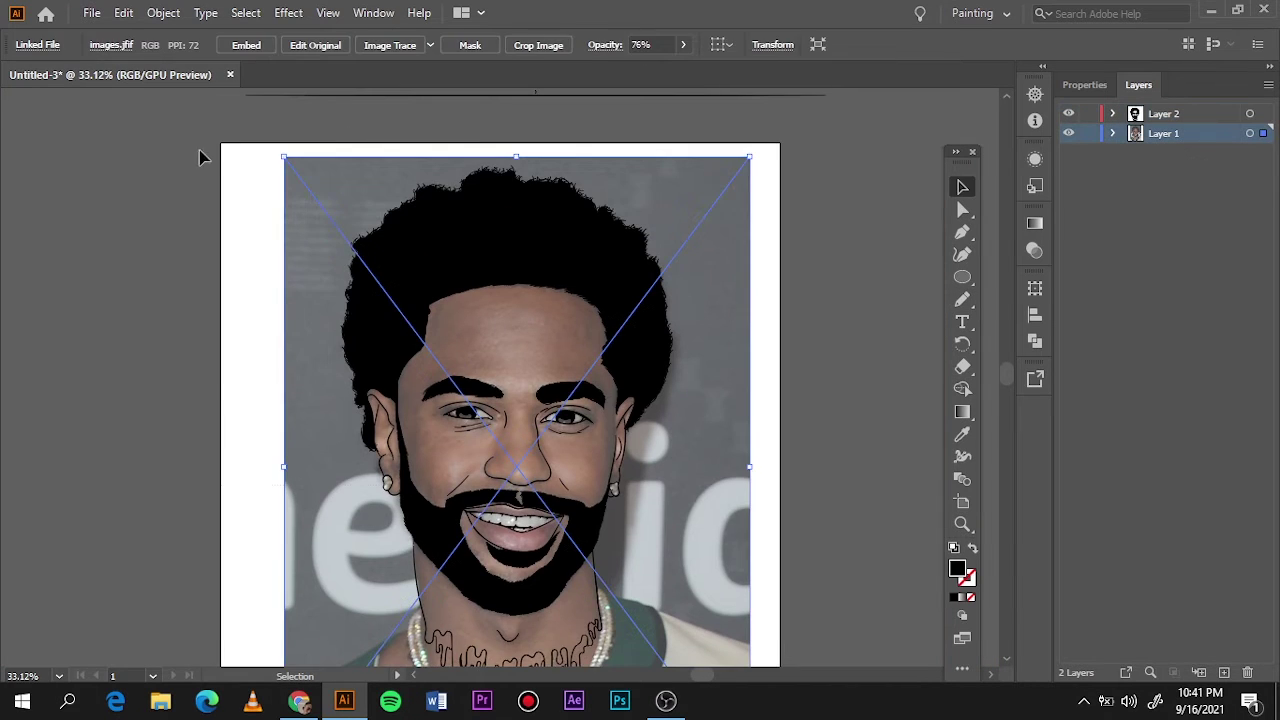
{"action": "key", "text": "ctrl+a"}
{"action": "left_click_drag", "start_coordinate": [731, 443], "coordinate": [778, 427]}
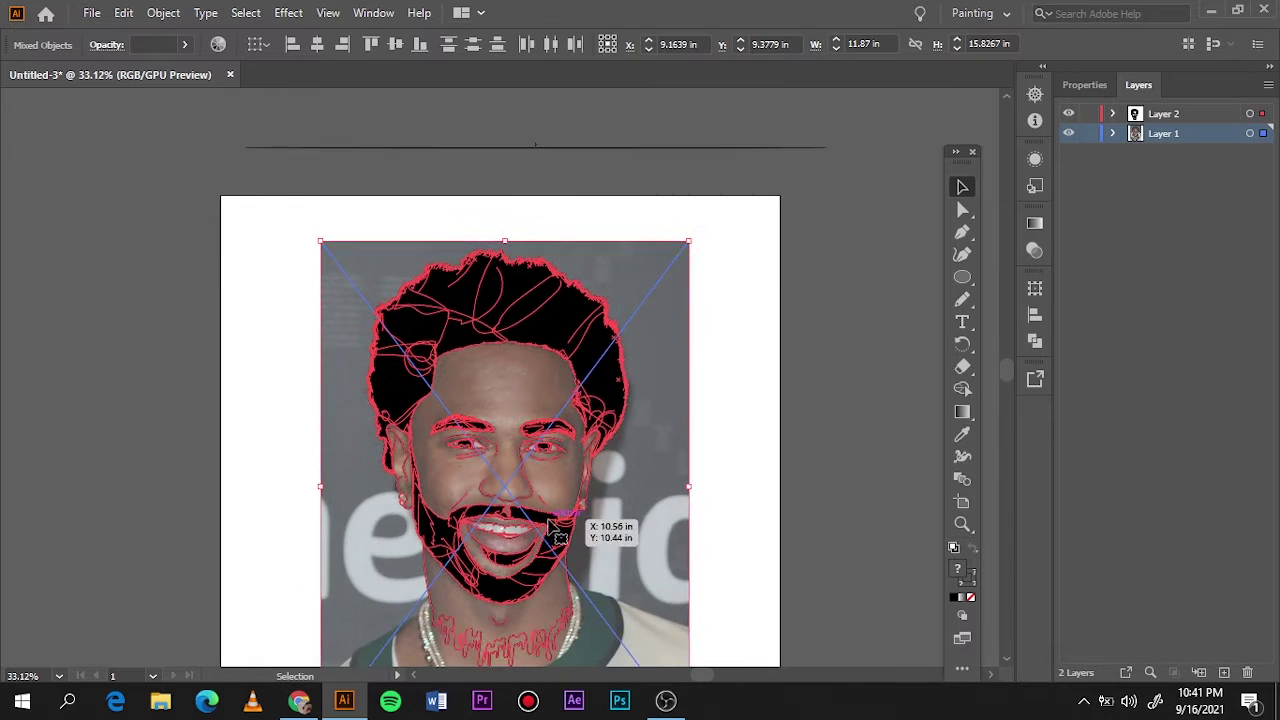
{"action": "left_click", "coordinate": [163, 12]}
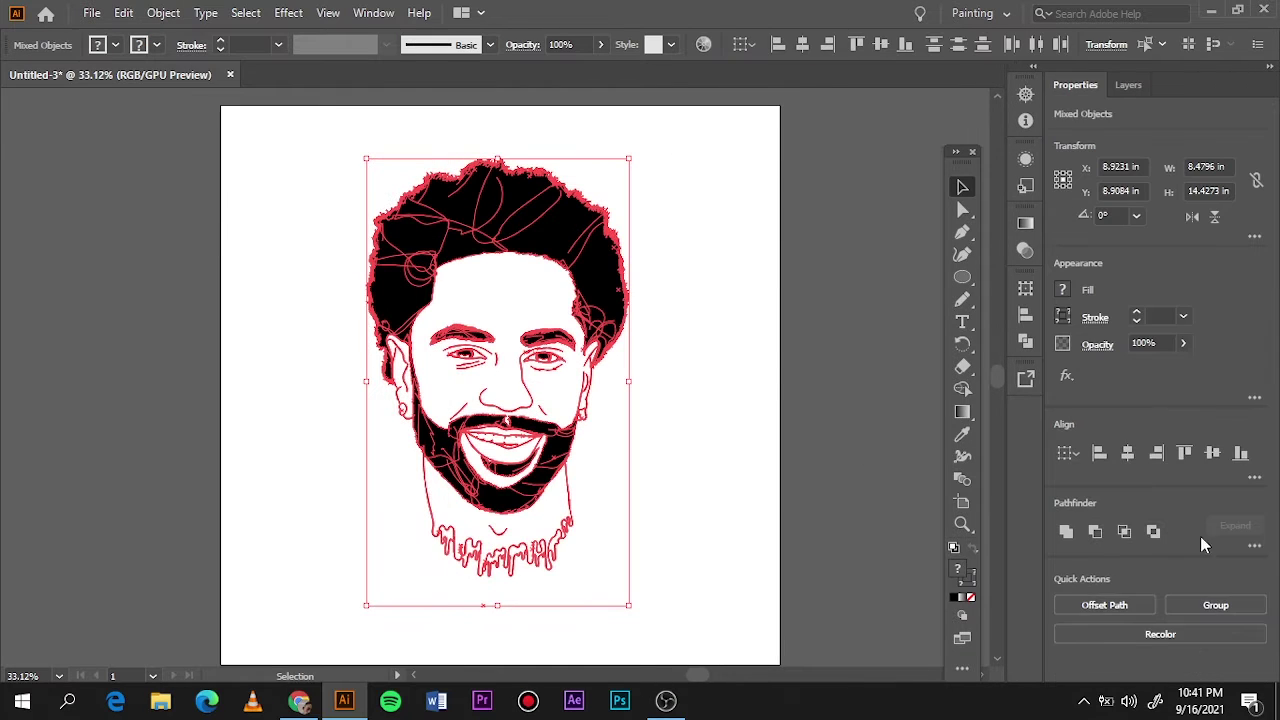
{"action": "left_click", "coordinate": [858, 420]}
{"action": "left_click", "coordinate": [1068, 153]}
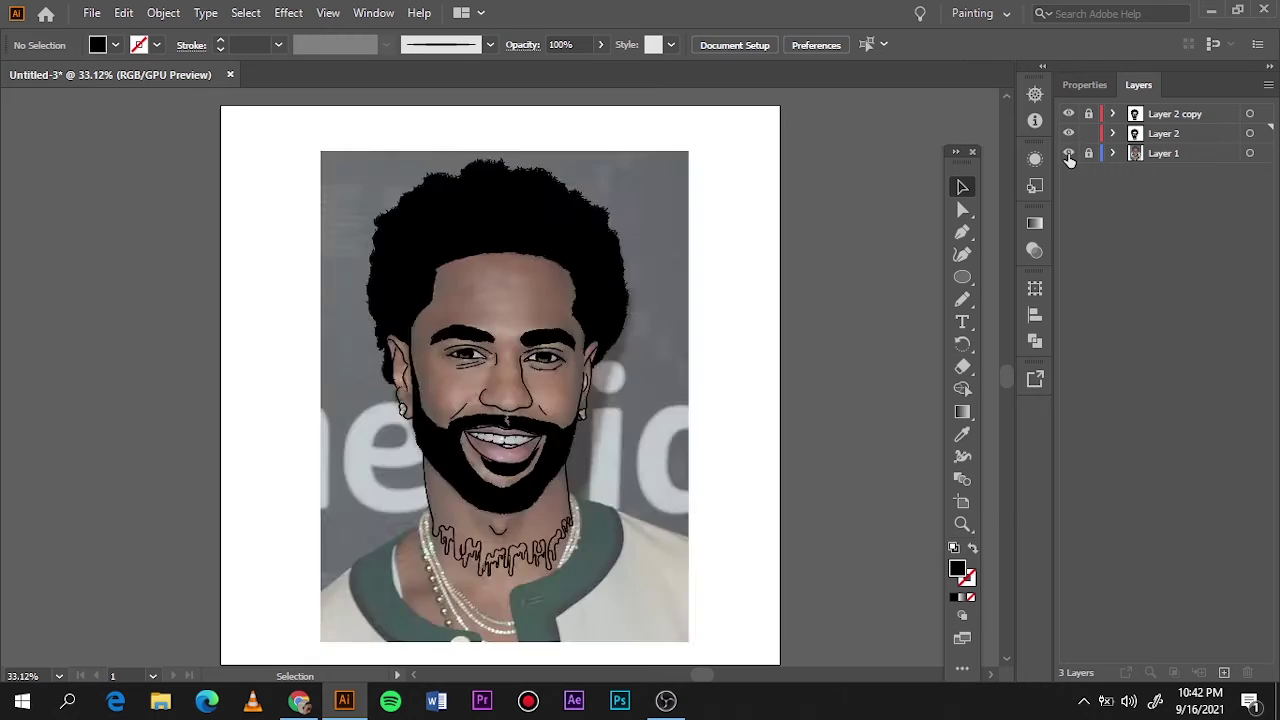
Step: Draw a rust-orange E2703D rectangle covering the whole portrait
{"action": "left_click", "coordinate": [887, 141]}
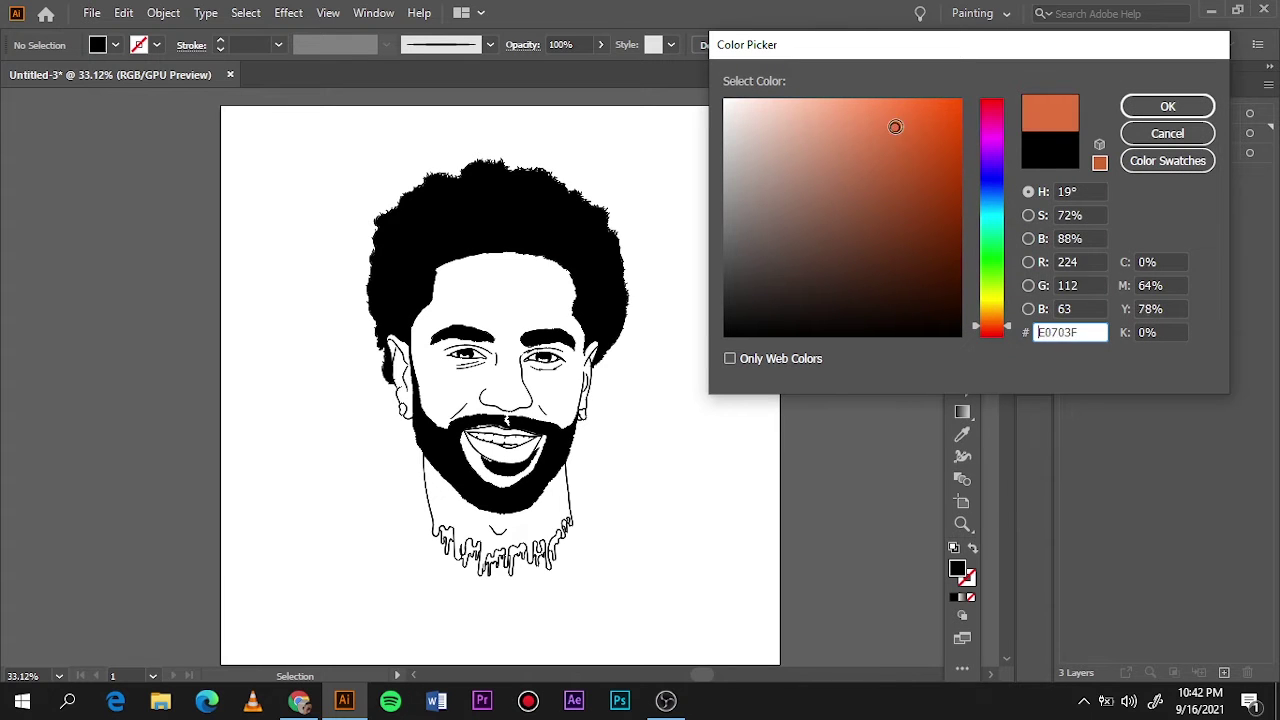
{"action": "left_click", "coordinate": [1165, 106]}
{"action": "key", "text": "m"}
{"action": "left_click_drag", "start_coordinate": [297, 136], "coordinate": [694, 599]}
{"action": "double_click", "coordinate": [957, 568]}
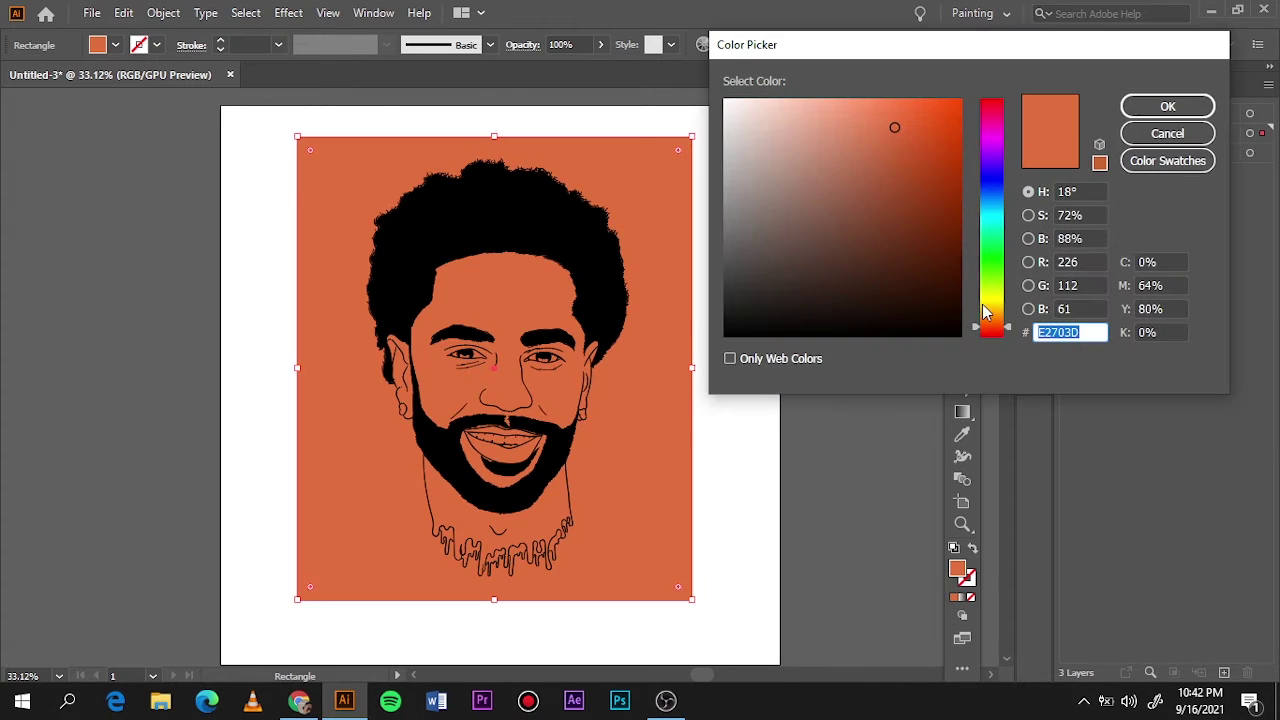
{"action": "left_click", "coordinate": [887, 148]}
{"action": "key", "text": "Return"}
Step: Send the orange rectangle behind the line art, select everything and show Pathfinder's operations
{"action": "right_click", "coordinate": [648, 430]}
{"action": "left_click", "coordinate": [943, 334]}
{"action": "key", "text": "a"}
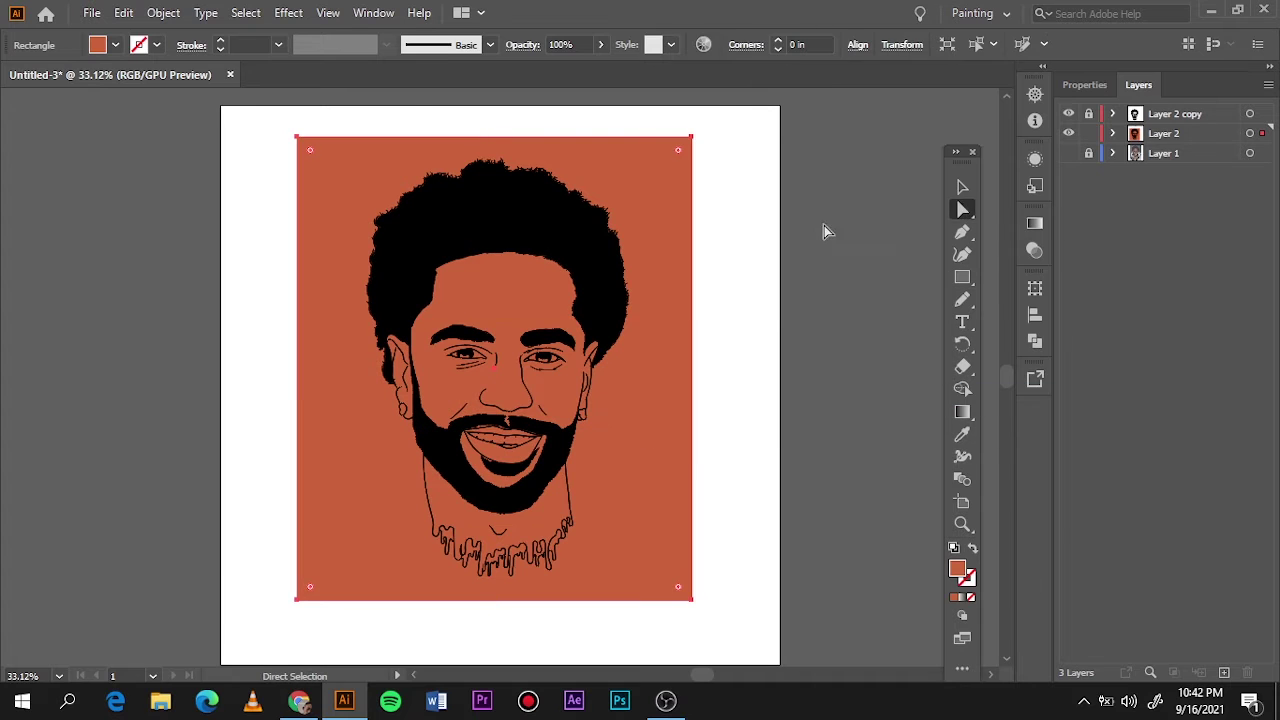
{"action": "left_click", "coordinate": [824, 232]}
{"action": "key", "text": "v"}
{"action": "key", "text": "ctrl+a"}
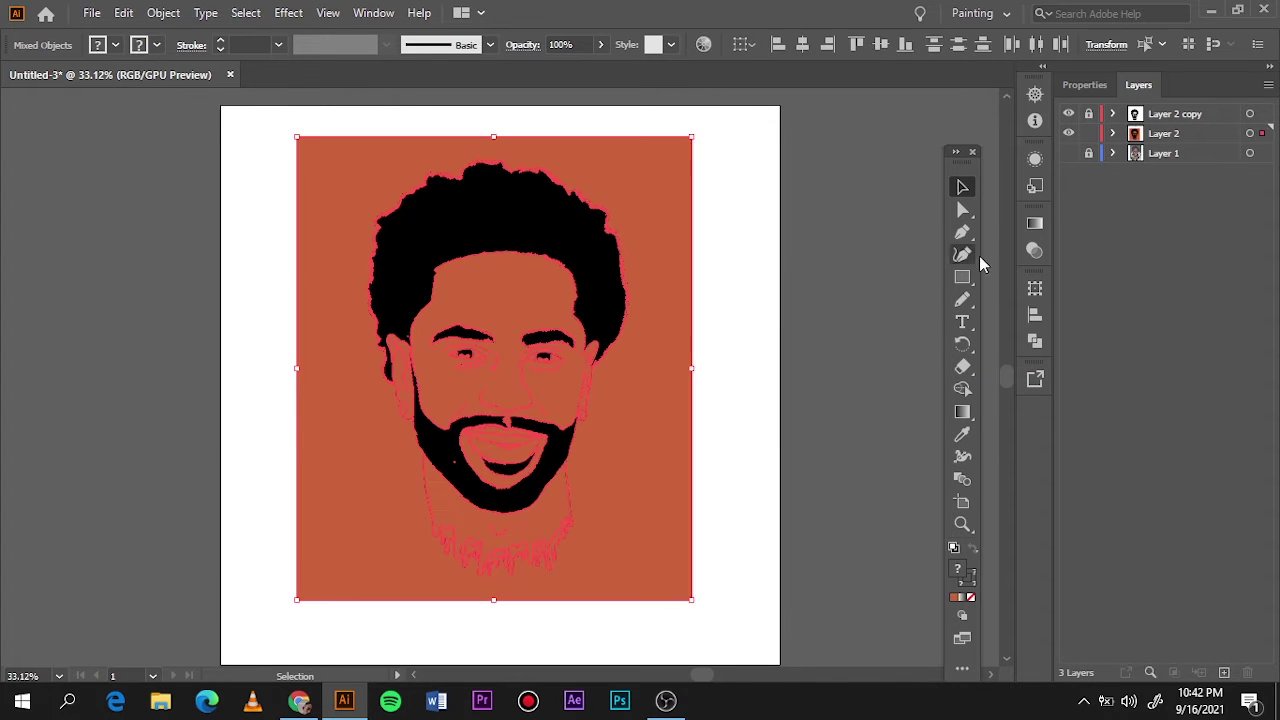
{"action": "left_click", "coordinate": [1075, 84]}
{"action": "left_click", "coordinate": [1256, 524]}
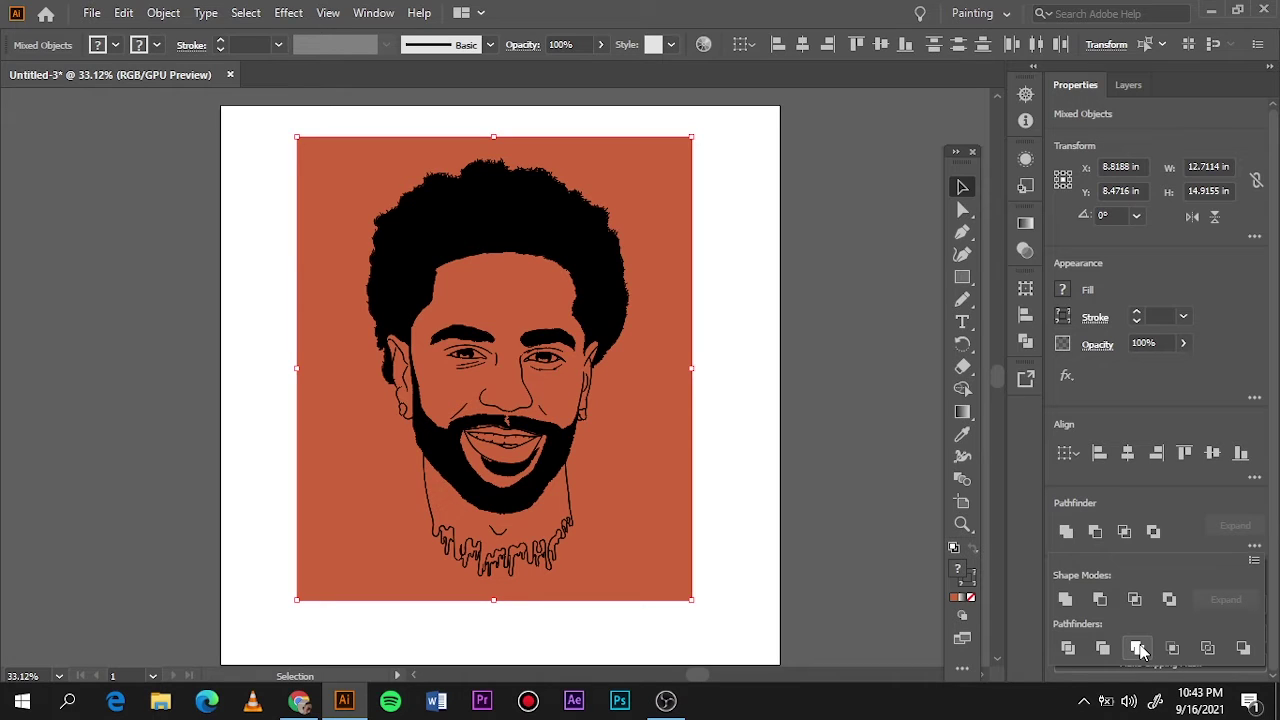
Step: Combine the orange rectangle with the line art and delete the orange outside the face
{"action": "left_click", "coordinate": [868, 593]}
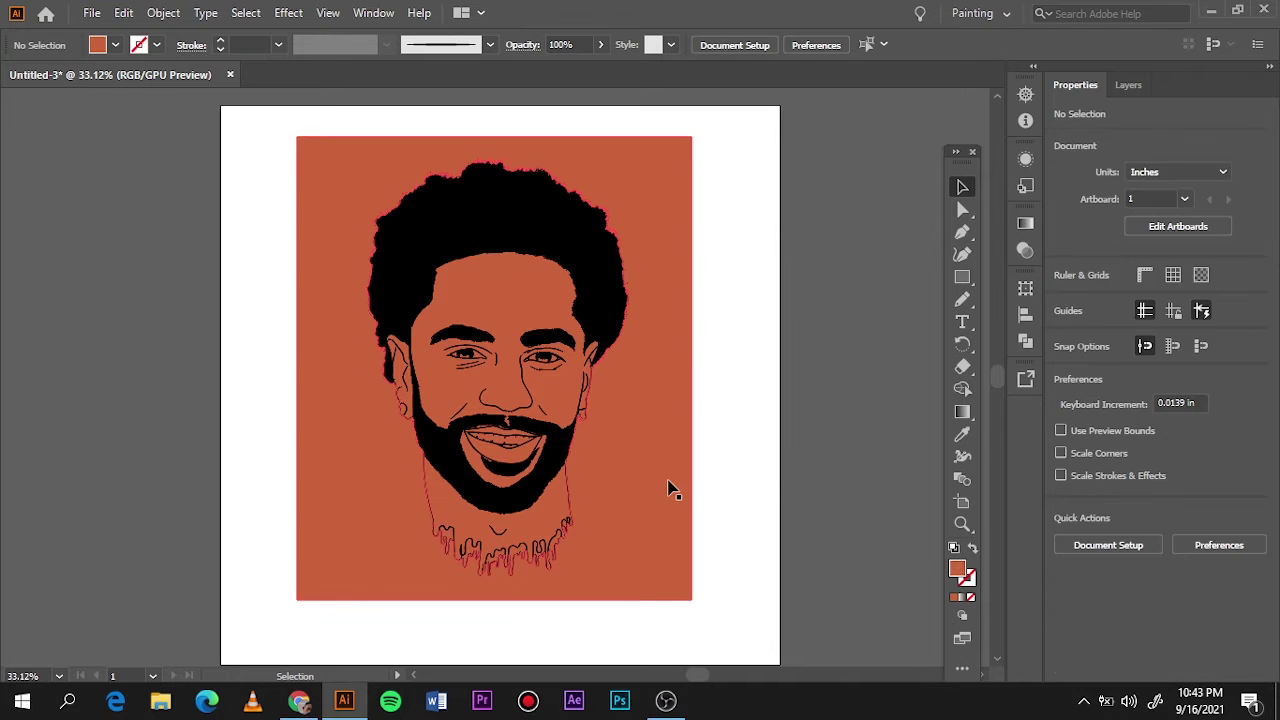
{"action": "double_click", "coordinate": [660, 420]}
{"action": "left_click", "coordinate": [658, 420]}
{"action": "key", "text": "Delete"}
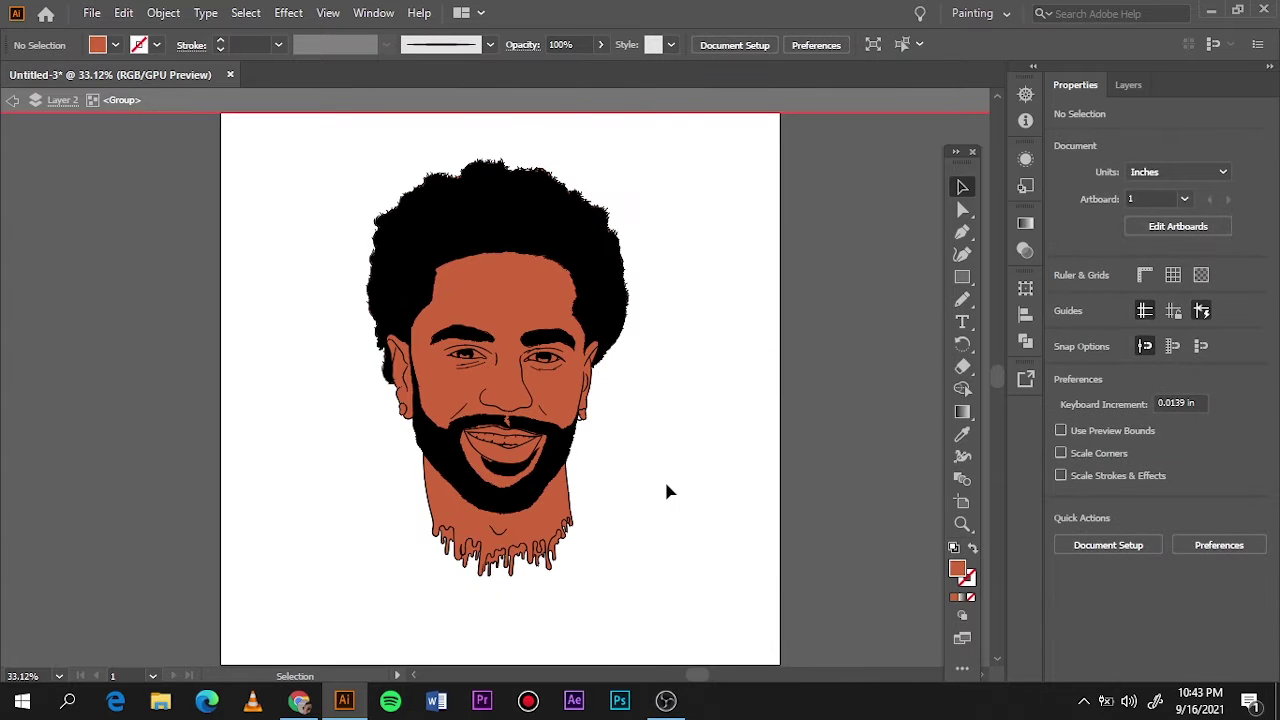
Step: Fill all the neck drip shapes with dark brown 230000
{"action": "left_click", "coordinate": [457, 565]}
{"action": "scroll", "coordinate": [457, 565], "scroll_direction": "up", "scroll_amount": 4}
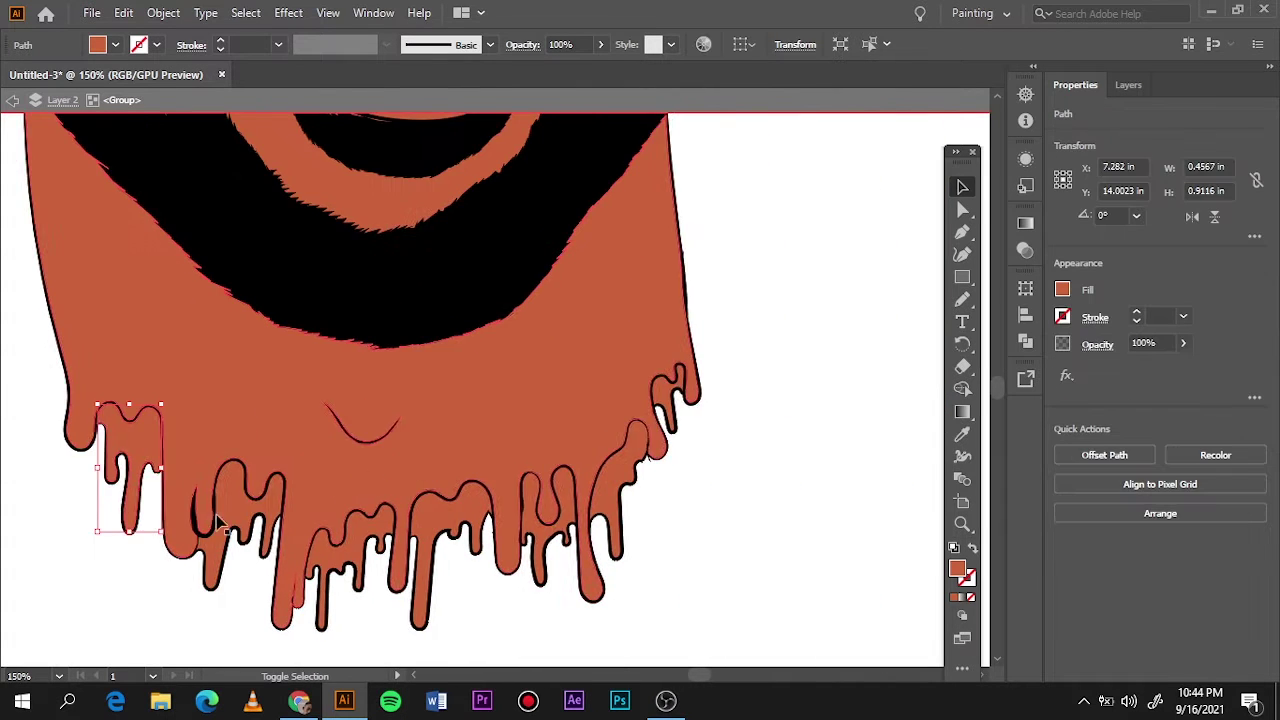
{"action": "left_click", "coordinate": [467, 520], "text": "shift"}
{"action": "left_click", "coordinate": [668, 395], "text": "shift"}
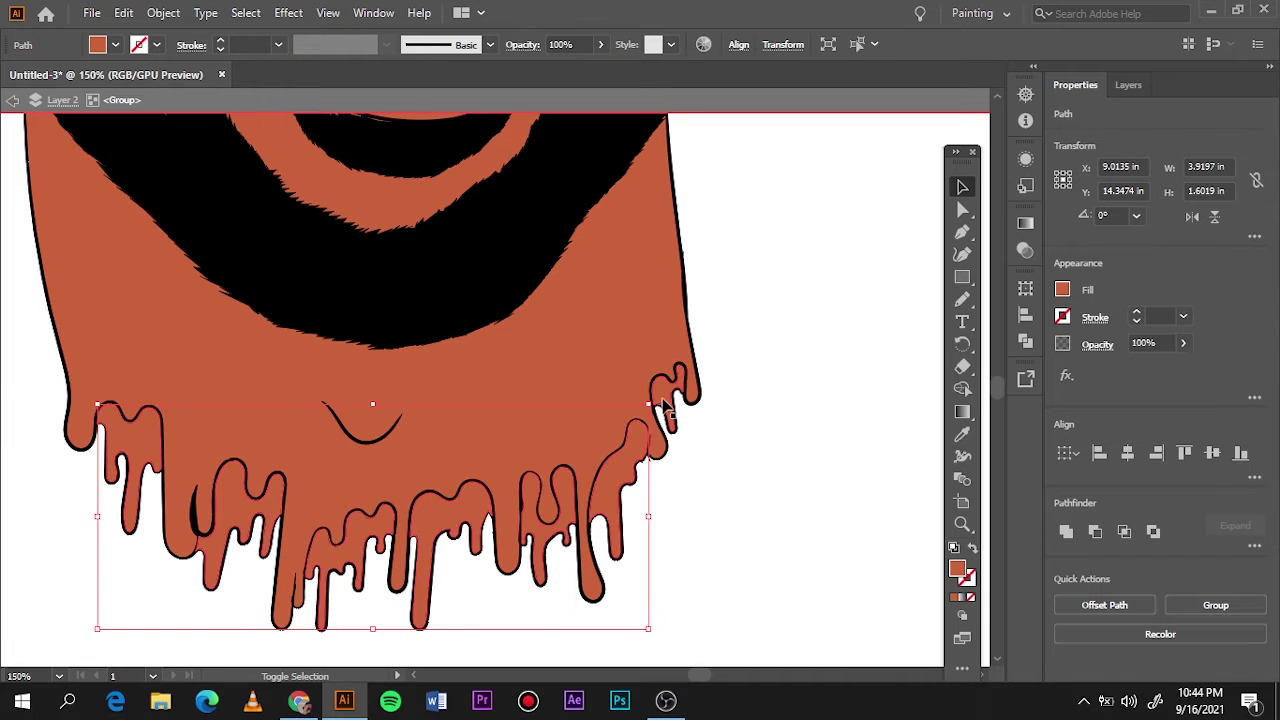
{"action": "double_click", "coordinate": [957, 568]}
{"action": "type", "text": "230000"}
{"action": "key", "text": "Return"}
{"action": "left_click", "coordinate": [770, 528]}
Step: Colour the lower lip pink and the upper lip red
{"action": "scroll", "coordinate": [770, 528], "scroll_direction": "up", "scroll_amount": 5}
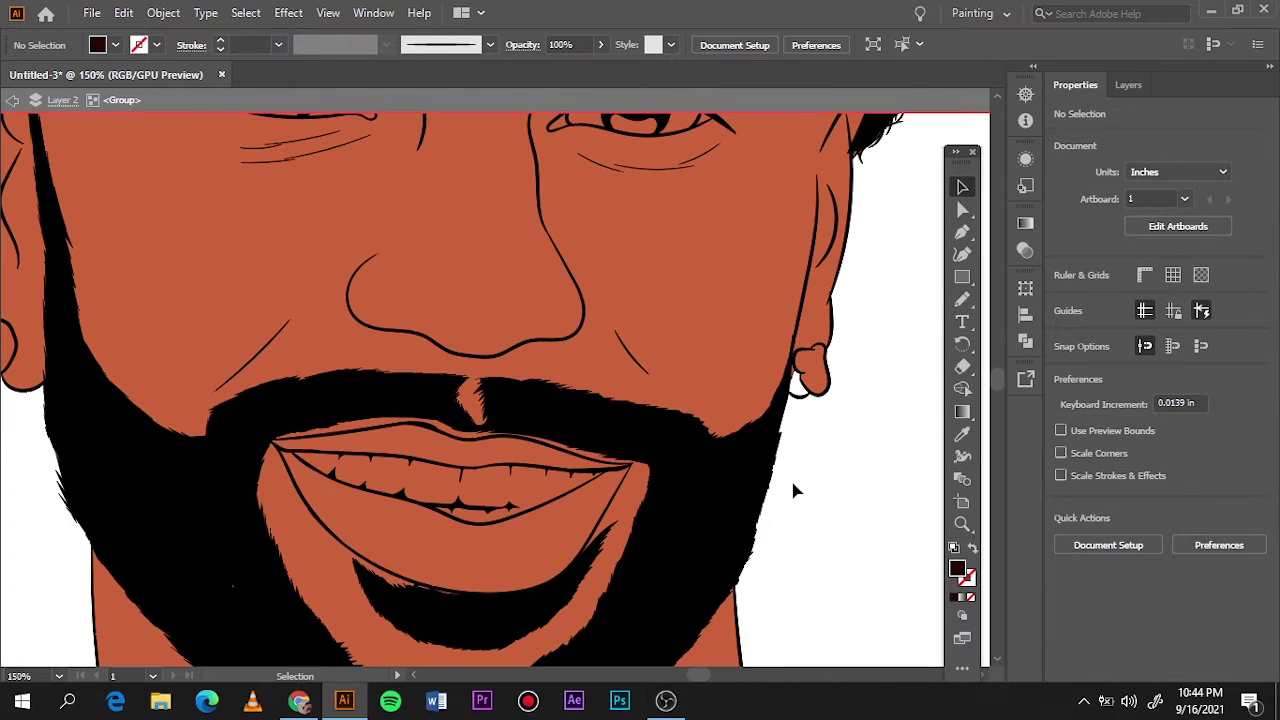
{"action": "left_click", "coordinate": [557, 555]}
{"action": "double_click", "coordinate": [957, 568]}
{"action": "left_click_drag", "start_coordinate": [1007, 328], "coordinate": [1007, 331]}
{"action": "left_click", "coordinate": [1167, 106]}
{"action": "left_click", "coordinate": [450, 440]}
{"action": "double_click", "coordinate": [957, 568]}
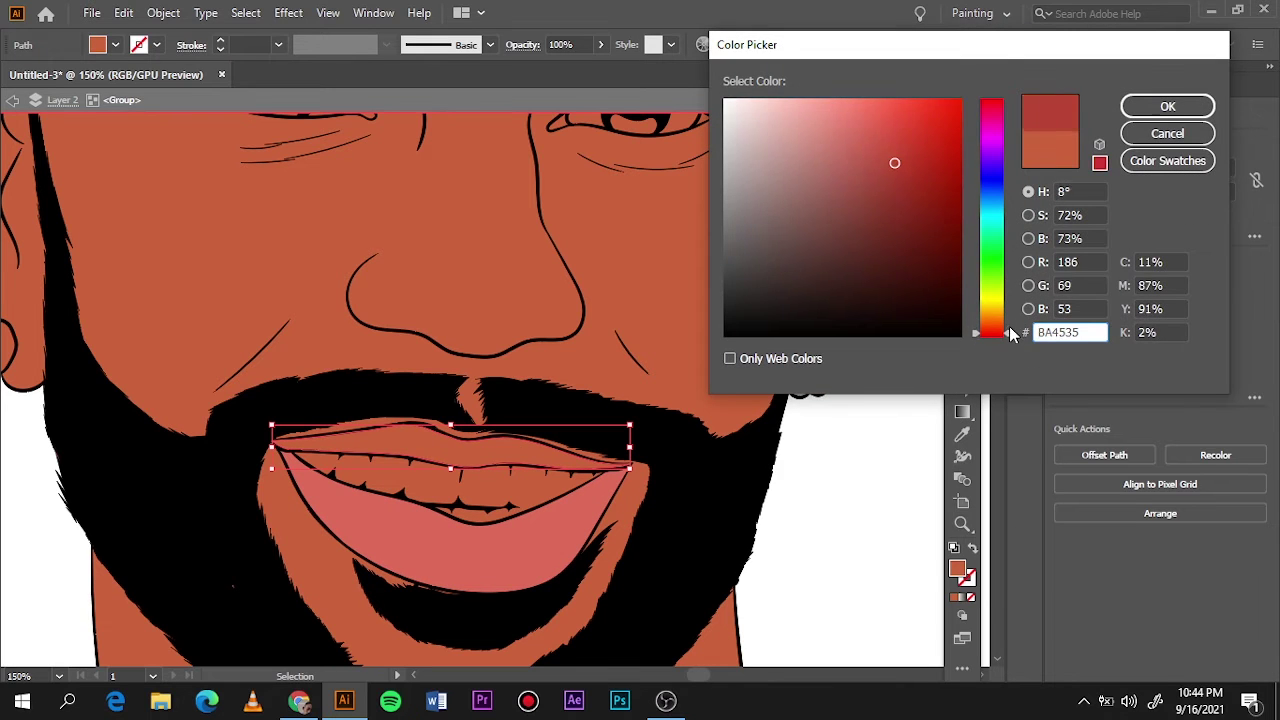
{"action": "key", "text": "Return"}
{"action": "left_click", "coordinate": [857, 517]}
{"action": "left_click", "coordinate": [471, 457]}
{"action": "double_click", "coordinate": [957, 568]}
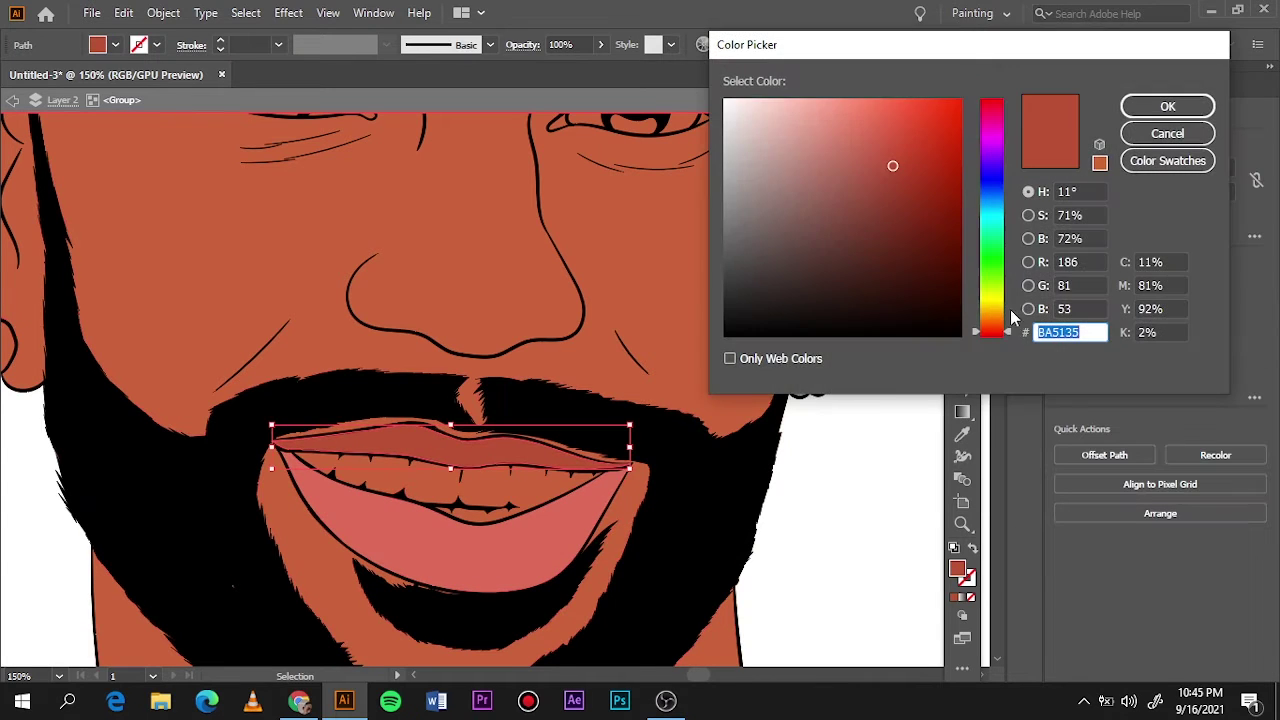
{"action": "left_click", "coordinate": [1150, 107]}
Step: Fill the teeth near-white and the earring light grey
{"action": "left_click", "coordinate": [503, 500]}
{"action": "double_click", "coordinate": [957, 568]}
{"action": "left_click", "coordinate": [717, 112]}
{"action": "left_click", "coordinate": [1167, 106]}
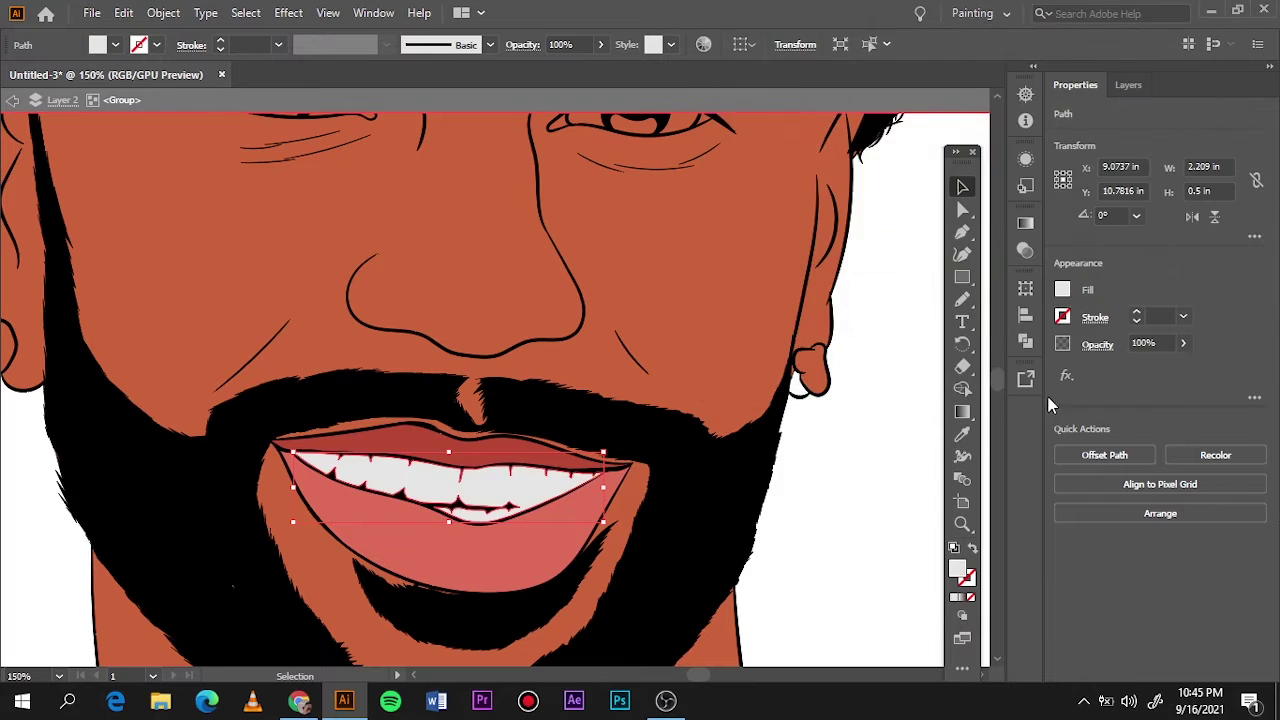
{"action": "scroll", "coordinate": [815, 500], "scroll_direction": "up", "scroll_amount": 5}
{"action": "left_click", "coordinate": [815, 600]}
{"action": "double_click", "coordinate": [957, 568]}
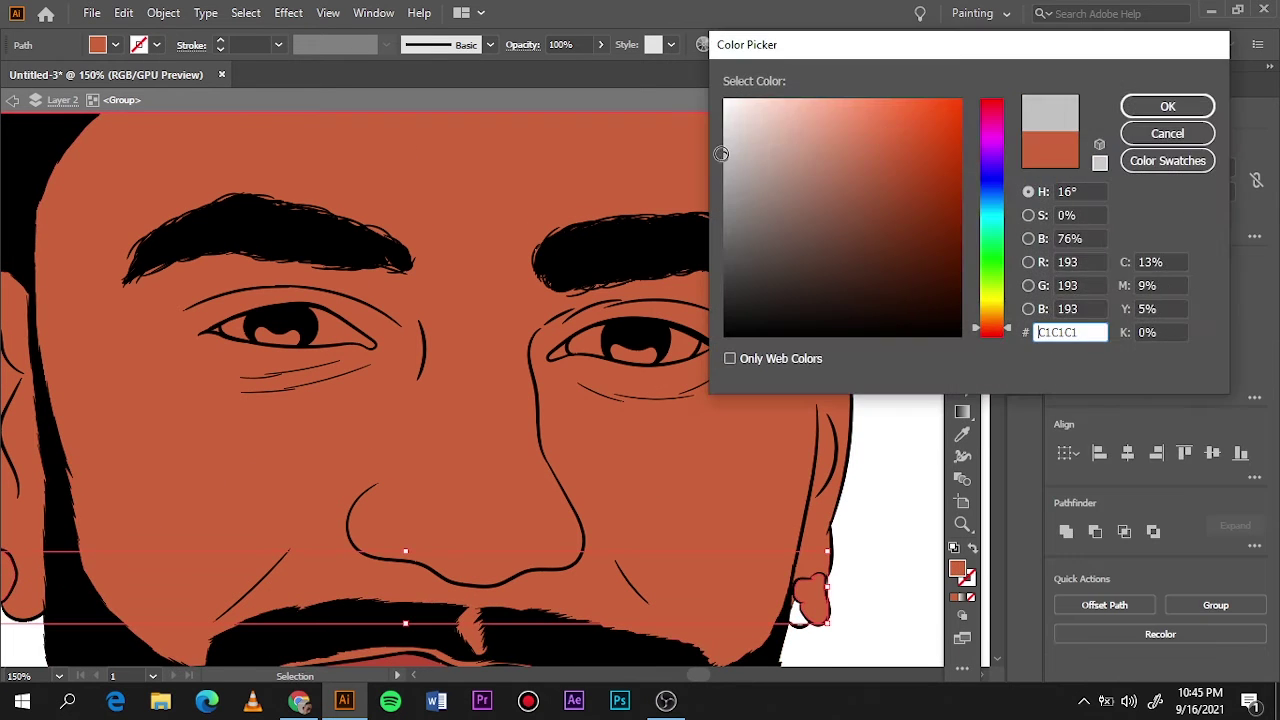
{"action": "left_click", "coordinate": [1166, 106]}
Step: Fill both eye whites with off-white EFEFEF
{"action": "left_click", "coordinate": [700, 357]}
{"action": "left_click", "coordinate": [240, 340], "text": "shift"}
{"action": "double_click", "coordinate": [957, 568]}
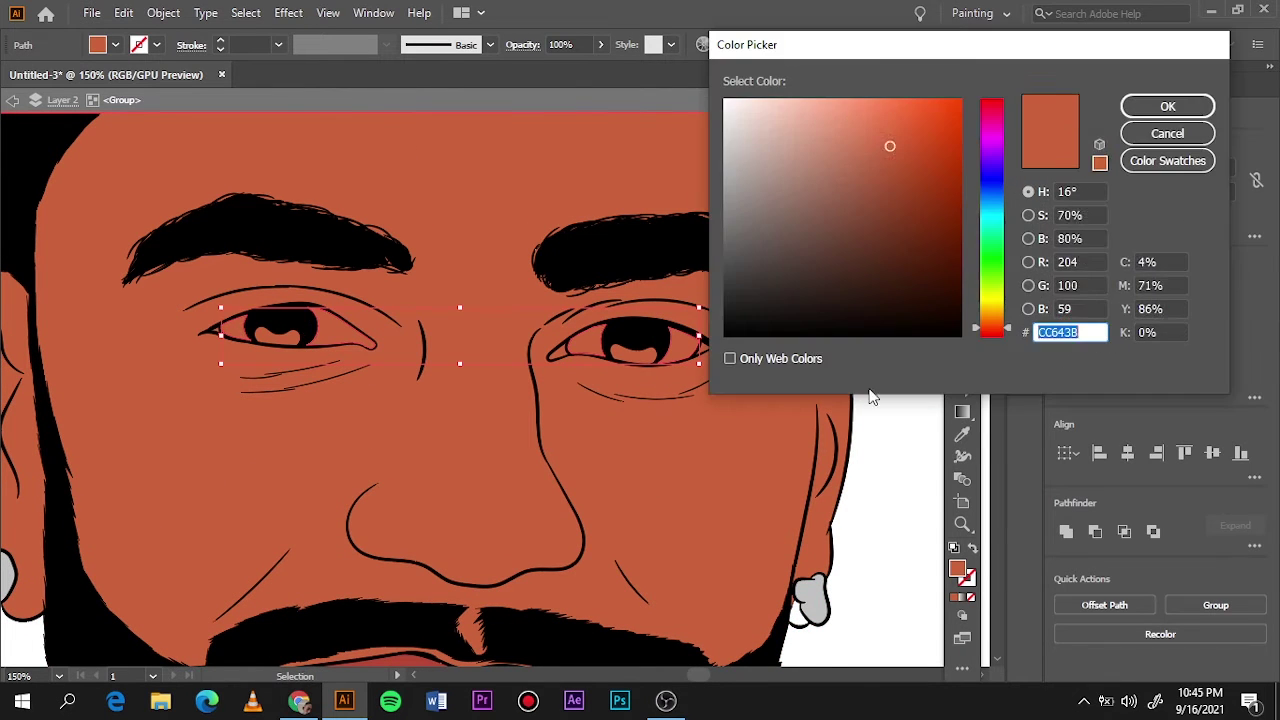
{"action": "type", "text": "EFEFEF"}
{"action": "left_click", "coordinate": [1180, 104]}
Step: Fill the inner eye corner red and the left iris dark brown
{"action": "key", "text": "ctrl+shift+a"}
{"action": "scroll", "coordinate": [700, 357], "scroll_direction": "up", "scroll_amount": 2}
{"action": "left_click", "coordinate": [705, 350]}
{"action": "scroll", "coordinate": [705, 355], "scroll_direction": "up", "scroll_amount": 2}
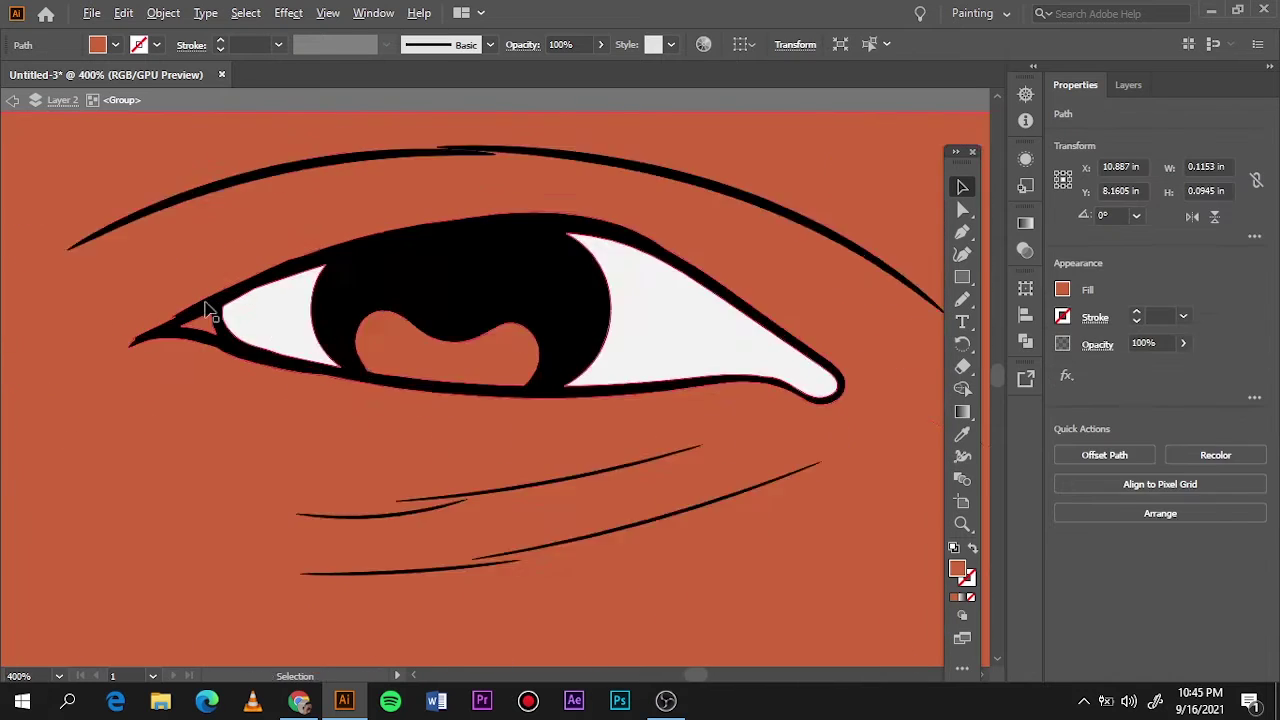
{"action": "scroll", "coordinate": [429, 363], "scroll_direction": "down", "scroll_amount": 1}
{"action": "left_click", "coordinate": [430, 363]}
{"action": "double_click", "coordinate": [957, 568]}
{"action": "left_click", "coordinate": [1168, 106]}
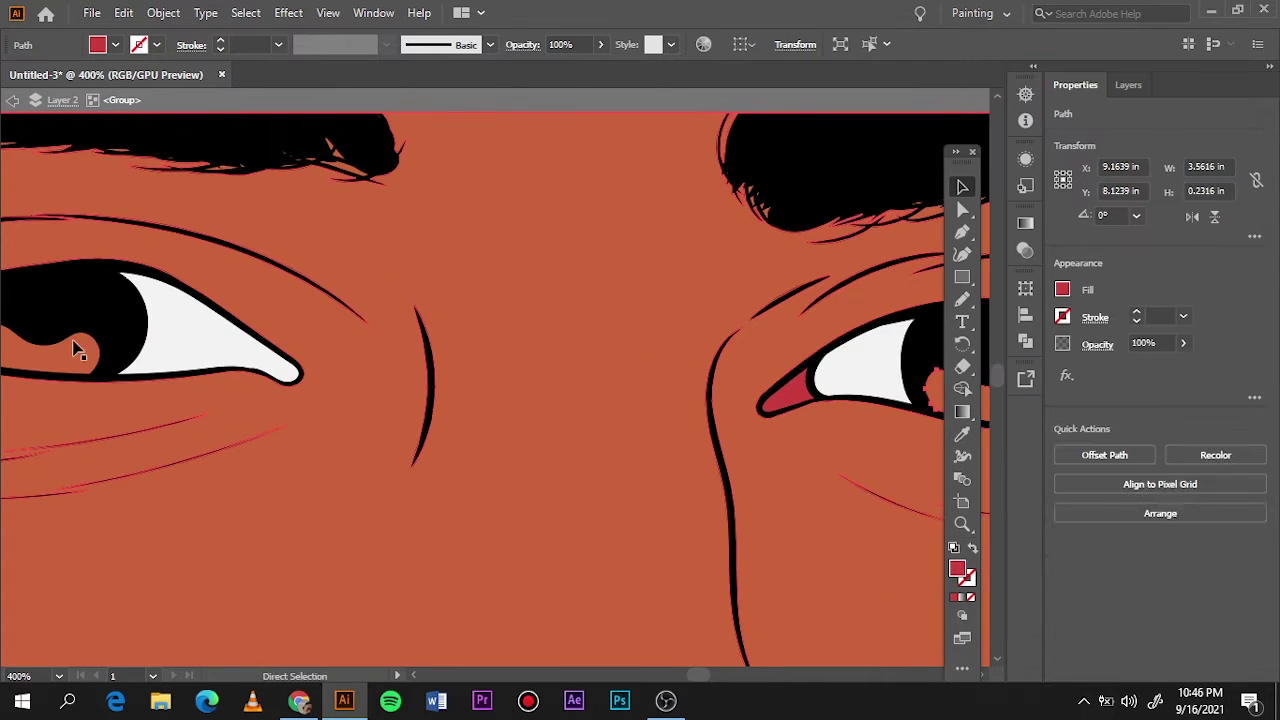
{"action": "left_click", "coordinate": [60, 350]}
{"action": "double_click", "coordinate": [957, 568]}
{"action": "left_click", "coordinate": [1166, 106]}
{"action": "key", "text": "ctrl+0"}
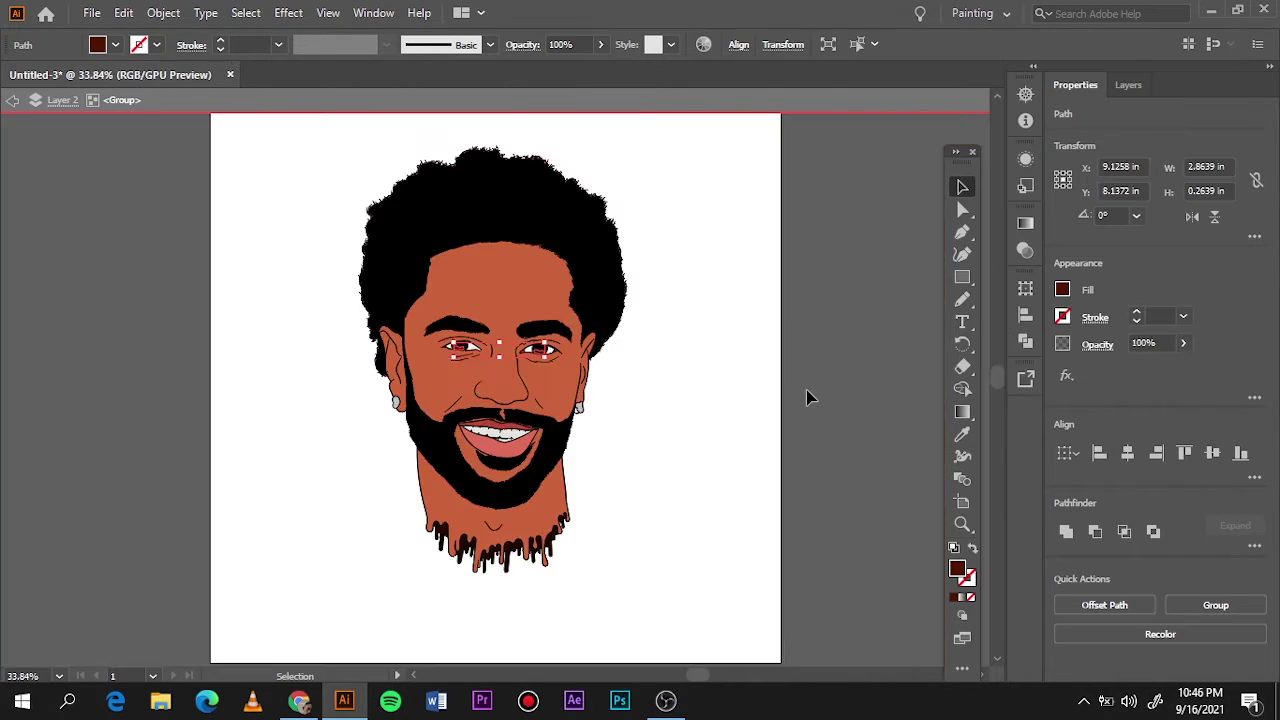
Step: Pencil-draw a skin-coloured shape filling the gap by the ear, then select the face skin
{"action": "key", "text": "ctrl+shift+a"}
{"action": "scroll", "coordinate": [611, 423], "scroll_direction": "up", "scroll_amount": 5}
{"action": "scroll", "coordinate": [325, 435], "scroll_direction": "up", "scroll_amount": 2}
{"action": "scroll", "coordinate": [325, 435], "scroll_direction": "up", "scroll_amount": 5}
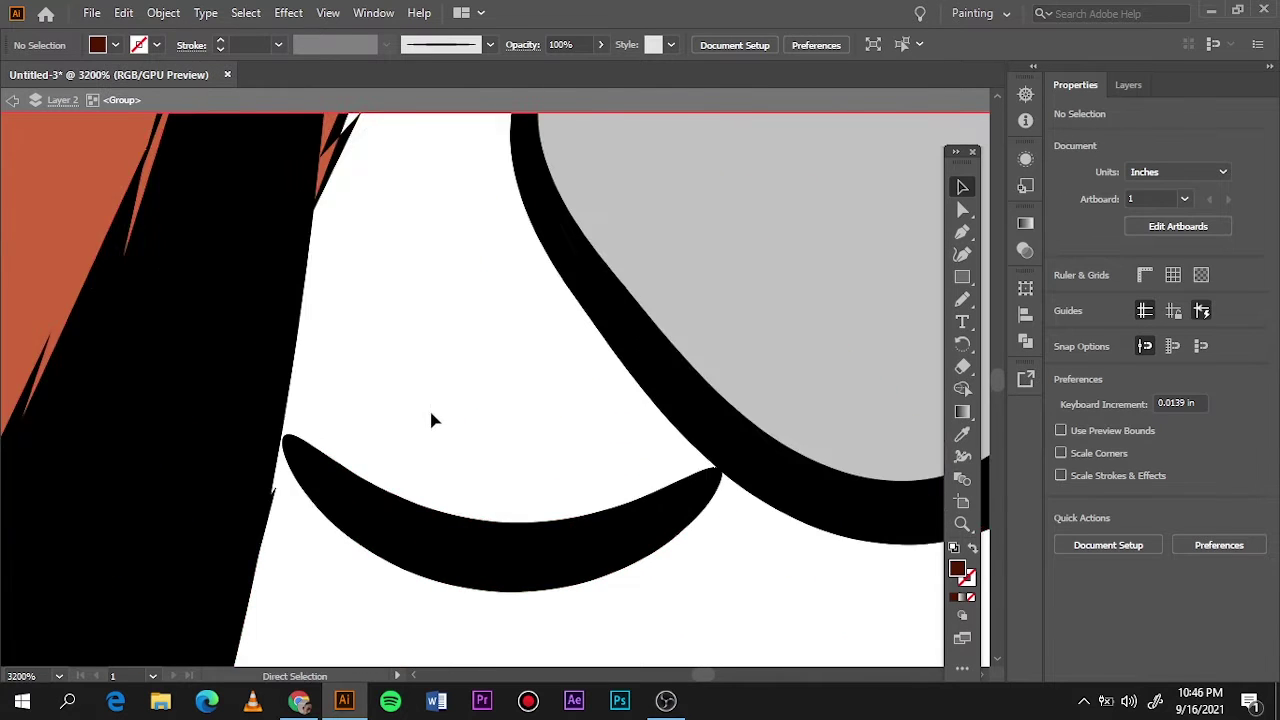
{"action": "scroll", "coordinate": [429, 407], "scroll_direction": "down", "scroll_amount": 1}
{"action": "key", "text": "n"}
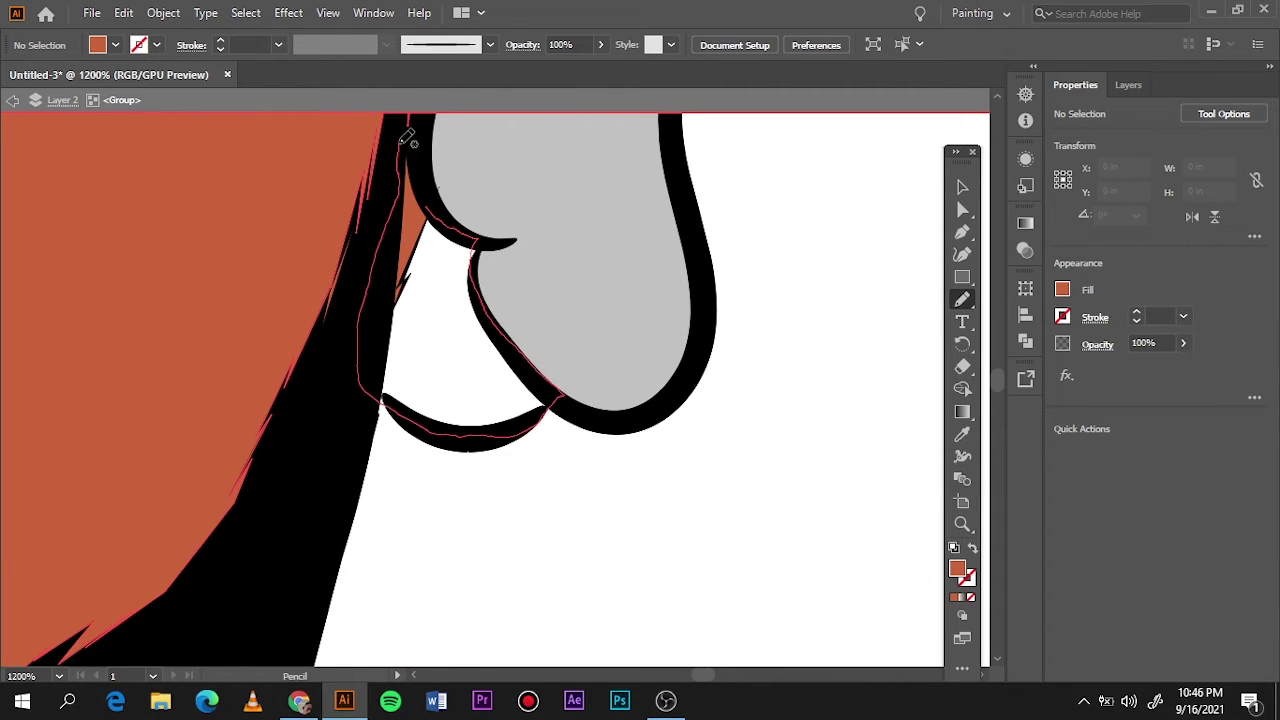
{"action": "left_click_drag", "start_coordinate": [408, 137], "coordinate": [406, 135]}
{"action": "key", "text": "v"}
{"action": "key", "text": "ctrl+0"}
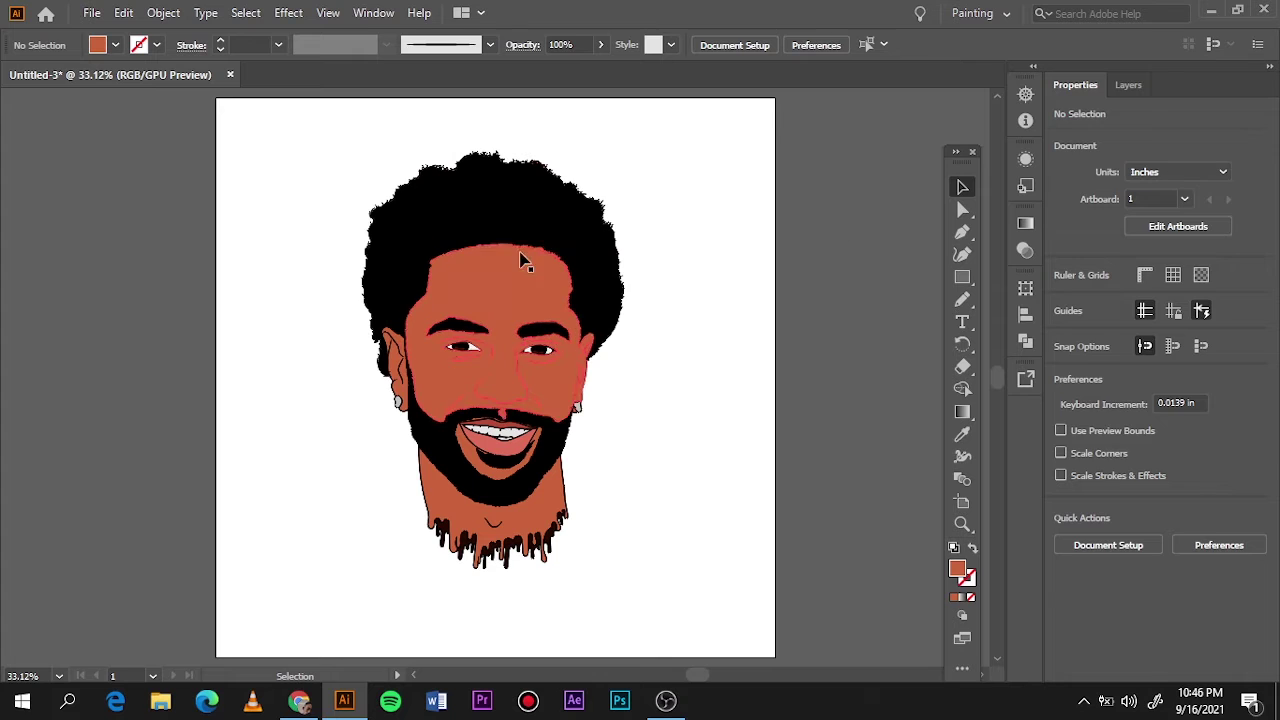
{"action": "double_click", "coordinate": [523, 262]}
{"action": "left_click", "coordinate": [1128, 85]}
Step: Duplicate Layer 2, delete the skin fill on the copy, then undo that first attempt
{"action": "left_click_drag", "start_coordinate": [1089, 160], "coordinate": [1090, 660]}
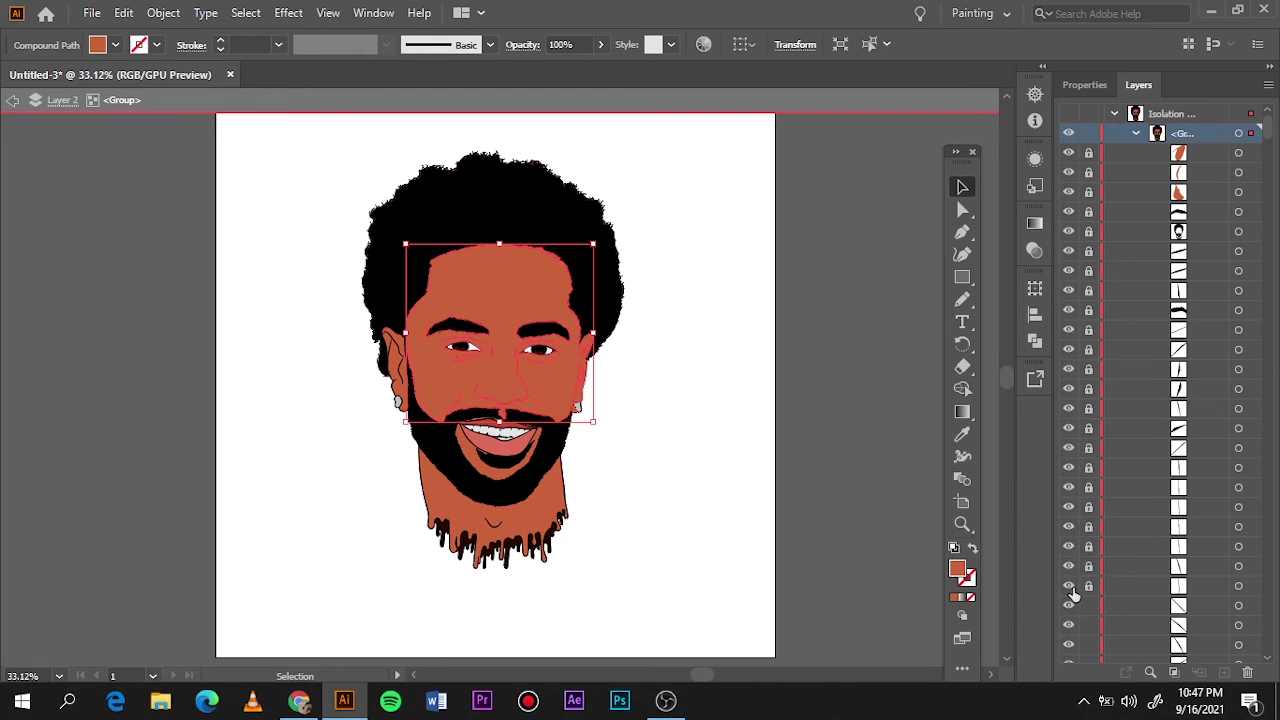
{"action": "left_click", "coordinate": [742, 290]}
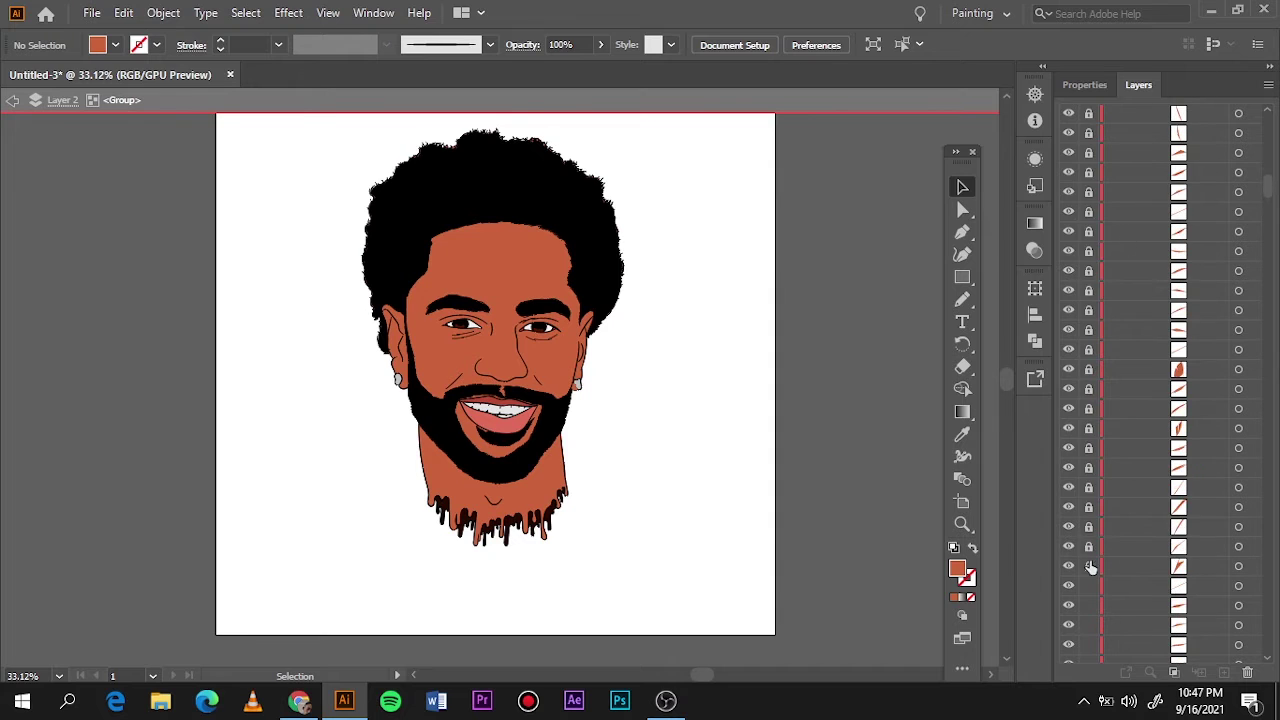
{"action": "double_click", "coordinate": [803, 268]}
{"action": "left_click_drag", "start_coordinate": [1163, 133], "coordinate": [1224, 672]}
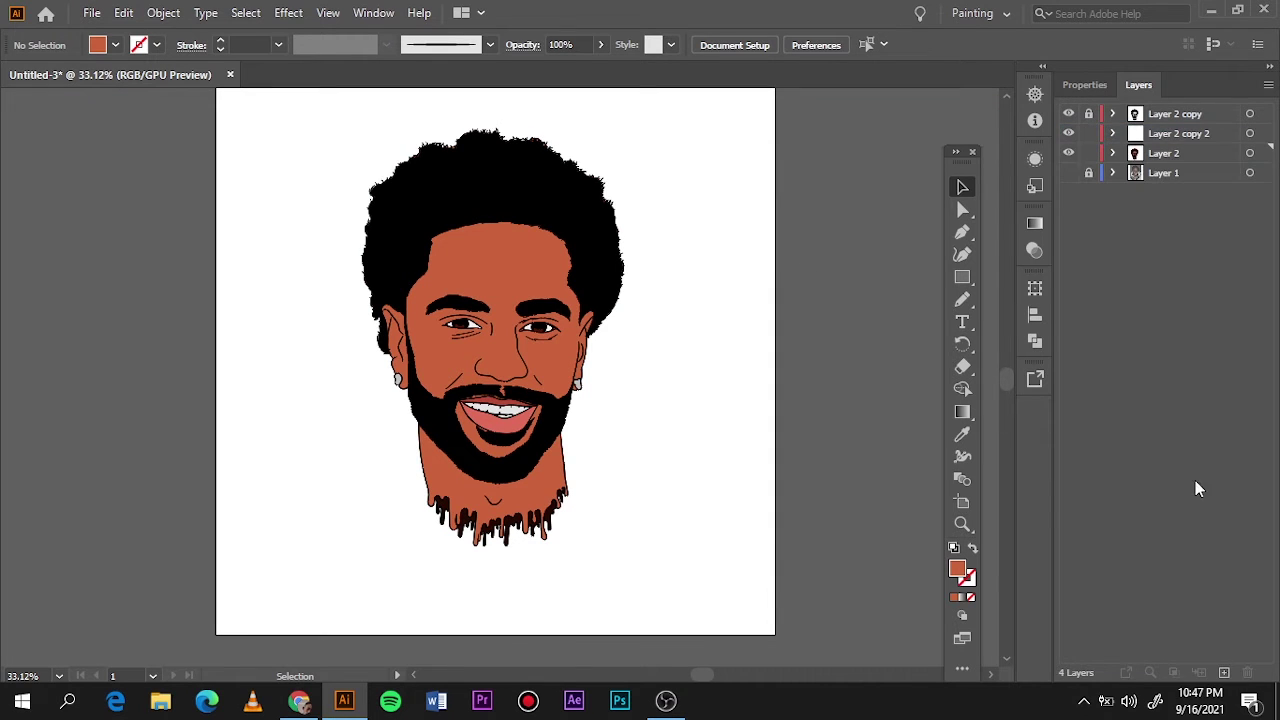
{"action": "left_click", "coordinate": [491, 251]}
{"action": "key", "text": "Delete"}
{"action": "left_click_drag", "start_coordinate": [314, 157], "coordinate": [663, 277]}
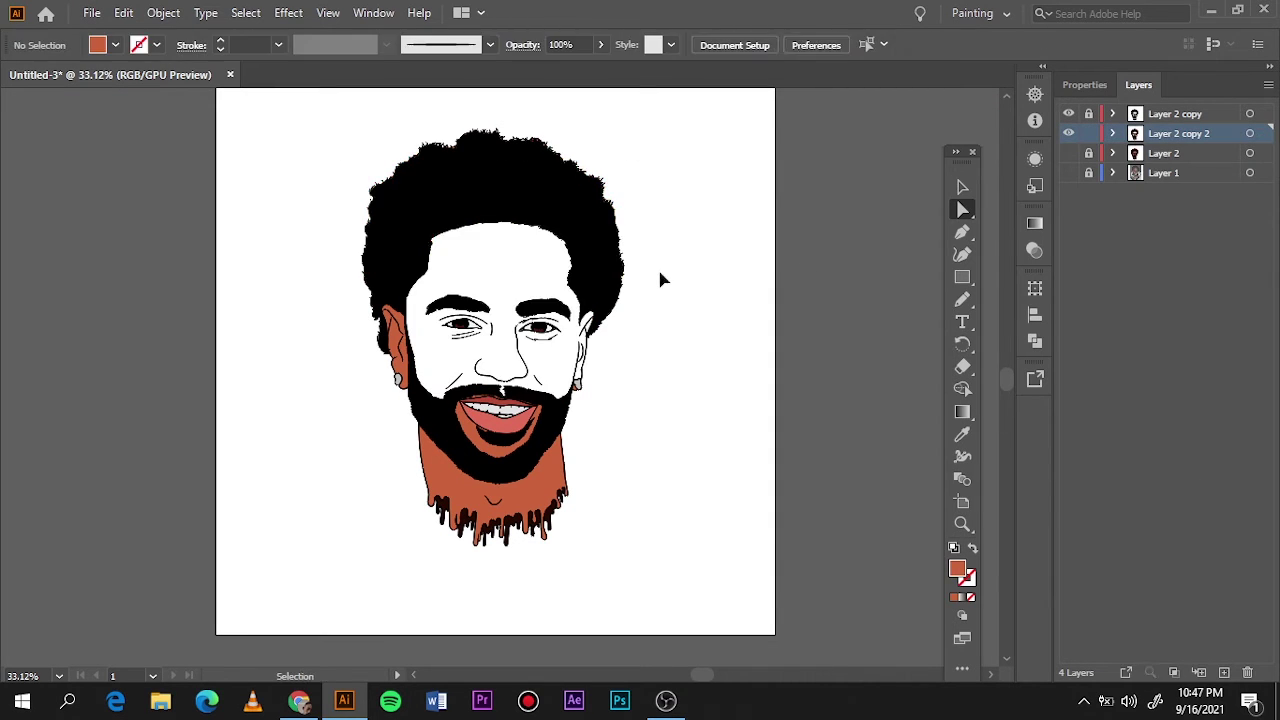
{"action": "key", "text": "ctrl+z"}
{"action": "key", "text": "ctrl+z"}
{"action": "key", "text": "a"}
Step: Zoom in and select shapes along the hair and ear, then fit the artboard
{"action": "scroll", "coordinate": [666, 186], "scroll_direction": "up", "scroll_amount": 2}
{"action": "left_click_drag", "start_coordinate": [660, 334], "coordinate": [528, 508]}
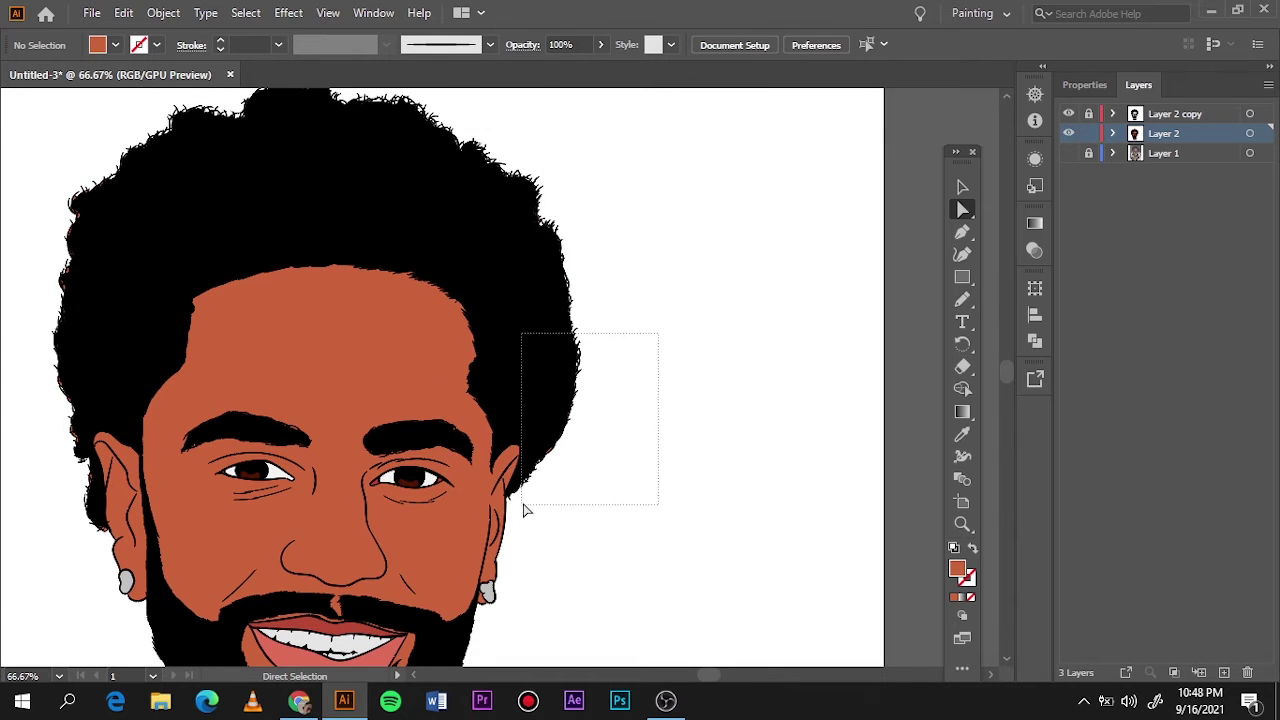
{"action": "scroll", "coordinate": [500, 515], "scroll_direction": "down", "scroll_amount": 2}
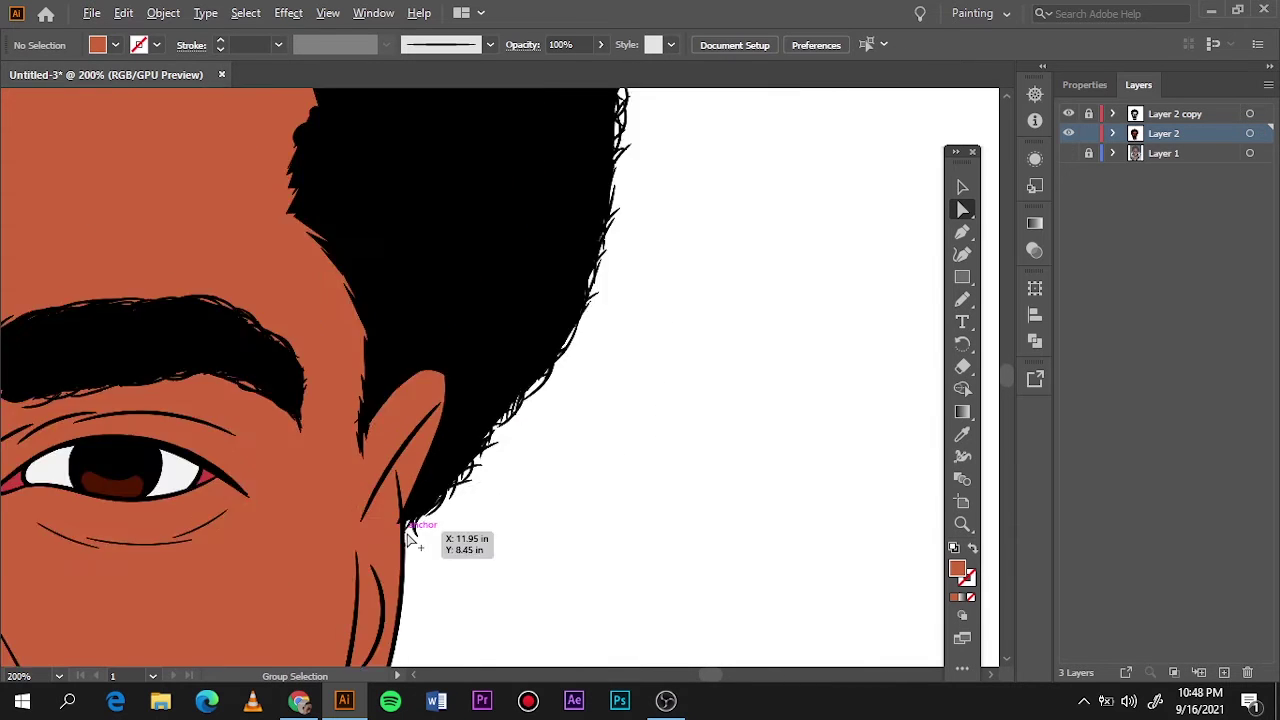
{"action": "scroll", "coordinate": [417, 537], "scroll_direction": "left", "scroll_amount": 5}
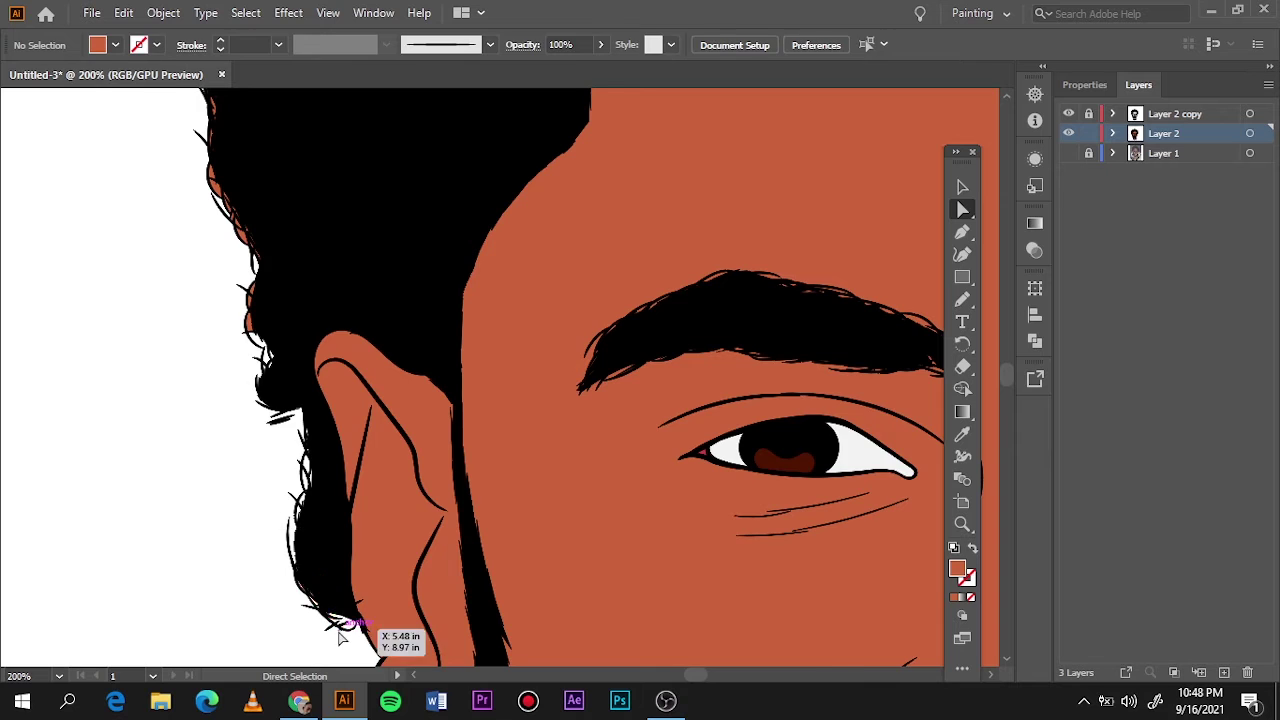
{"action": "scroll", "coordinate": [343, 628], "scroll_direction": "up", "scroll_amount": 2}
{"action": "left_click_drag", "start_coordinate": [133, 165], "coordinate": [392, 497]}
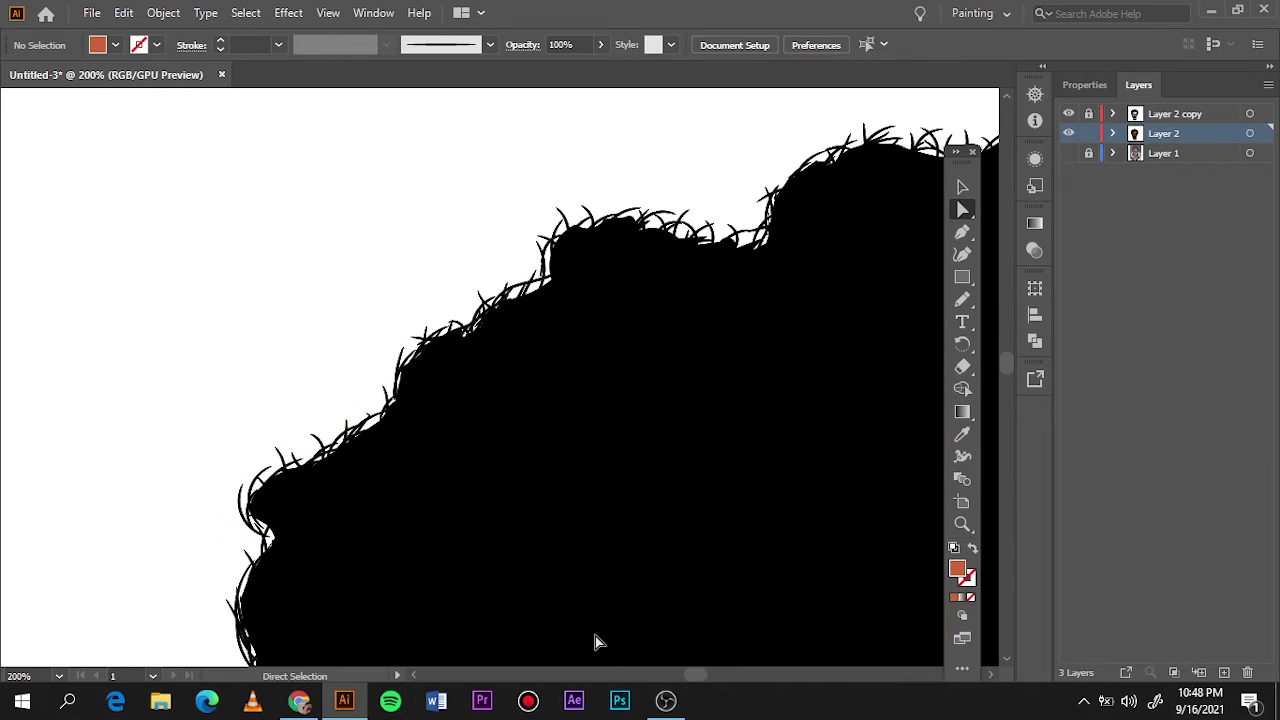
{"action": "key", "text": "ctrl+0"}
Step: Duplicate Layer 2 again and delete the orange skin fill from the copy
{"action": "left_click_drag", "start_coordinate": [1180, 145], "coordinate": [1224, 672]}
{"action": "left_click_drag", "start_coordinate": [286, 129], "coordinate": [586, 286]}
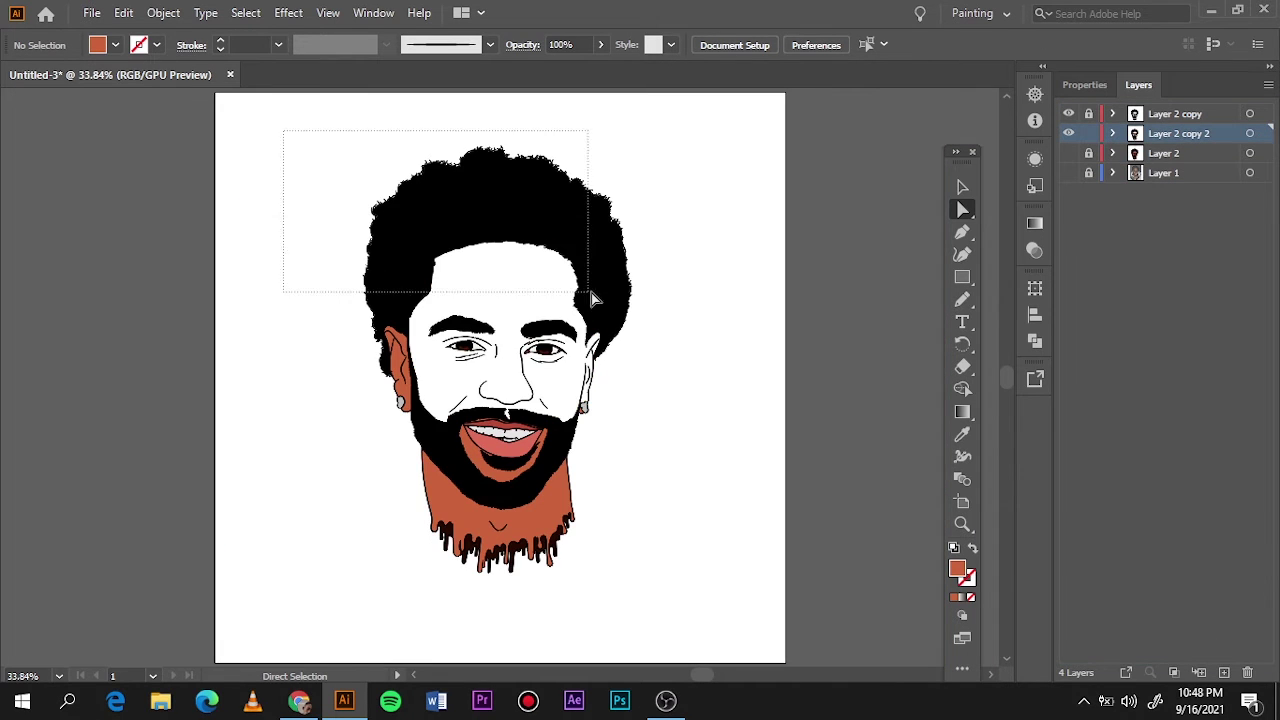
{"action": "left_click", "coordinate": [403, 362]}
{"action": "key", "text": "Delete"}
Step: Check the remaining shapes by selecting the moustache and a path under the lower lip
{"action": "scroll", "coordinate": [265, 430], "scroll_direction": "left", "scroll_amount": 5}
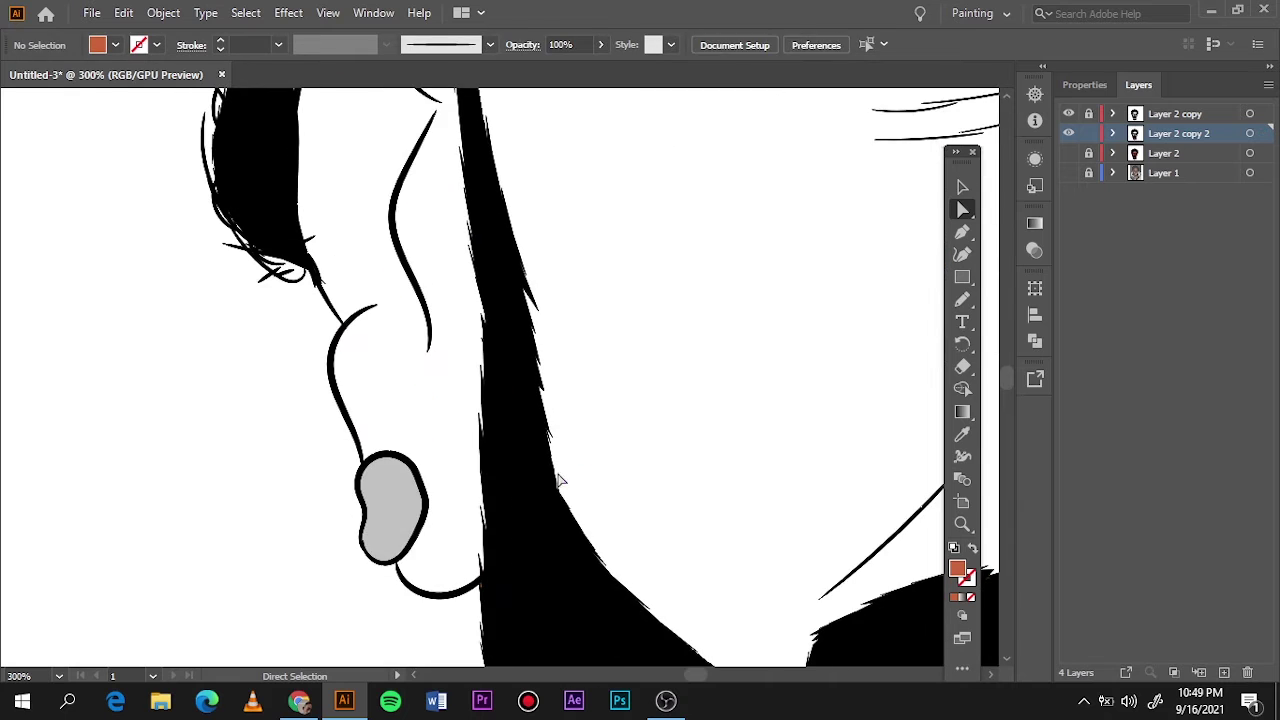
{"action": "scroll", "coordinate": [543, 480], "scroll_direction": "down", "scroll_amount": 5}
{"action": "scroll", "coordinate": [511, 523], "scroll_direction": "down", "scroll_amount": 5}
{"action": "left_click", "coordinate": [530, 310]}
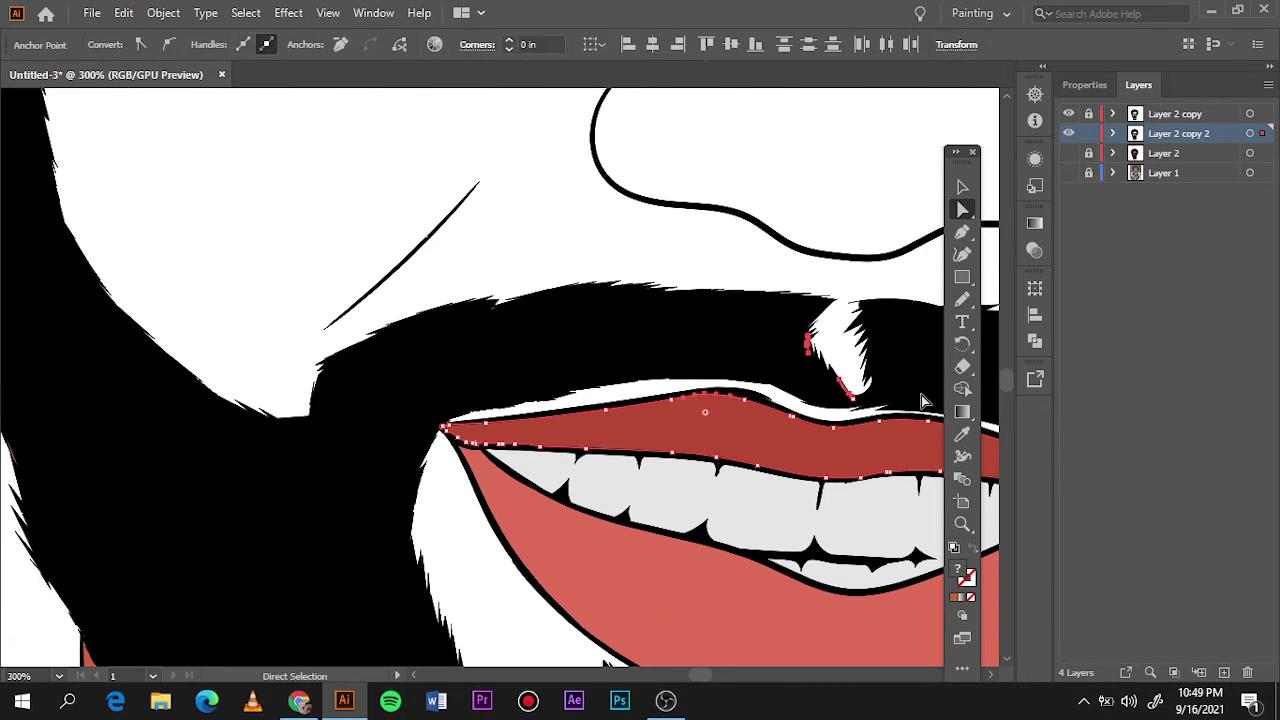
{"action": "scroll", "coordinate": [460, 375], "scroll_direction": "down", "scroll_amount": 5}
{"action": "left_click", "coordinate": [552, 334]}
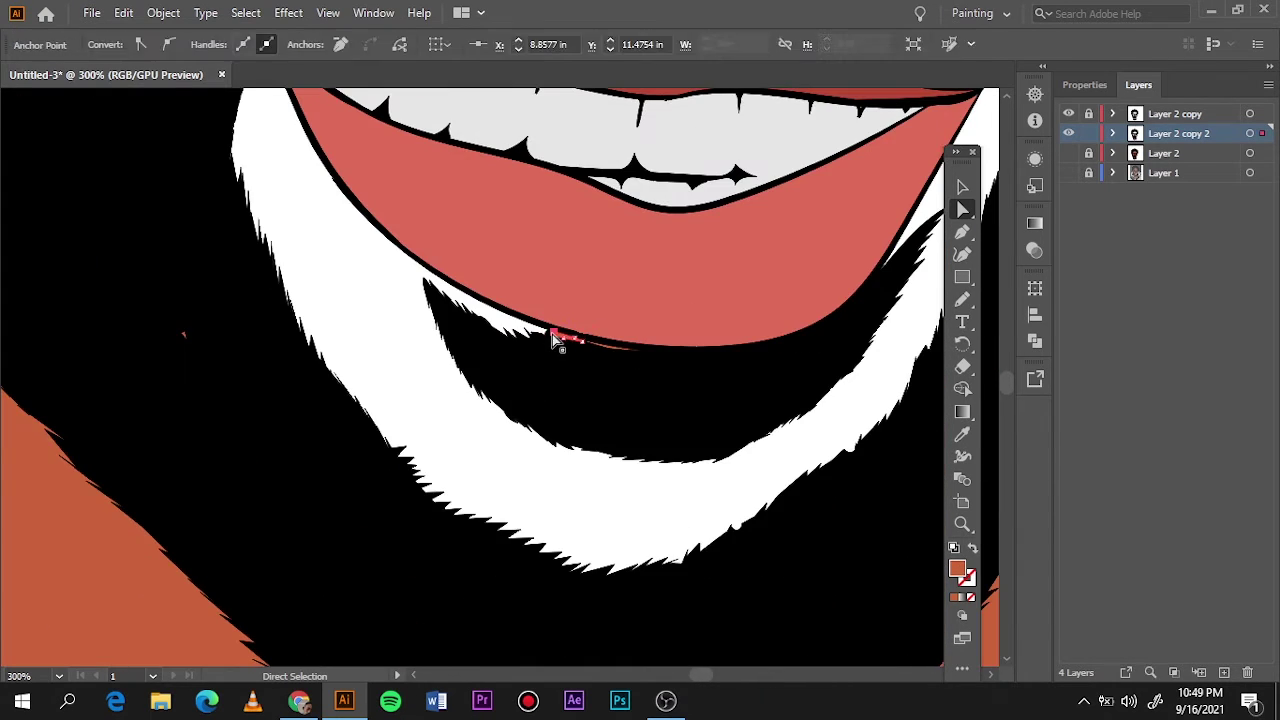
{"action": "left_click", "coordinate": [520, 346]}
Step: Pan and fit the view to review the white-faced portrait on the copy
{"action": "scroll", "coordinate": [840, 606], "scroll_direction": "right", "scroll_amount": 5}
{"action": "scroll", "coordinate": [840, 606], "scroll_direction": "right", "scroll_amount": 2}
{"action": "left_click_drag", "start_coordinate": [698, 182], "coordinate": [594, 281]}
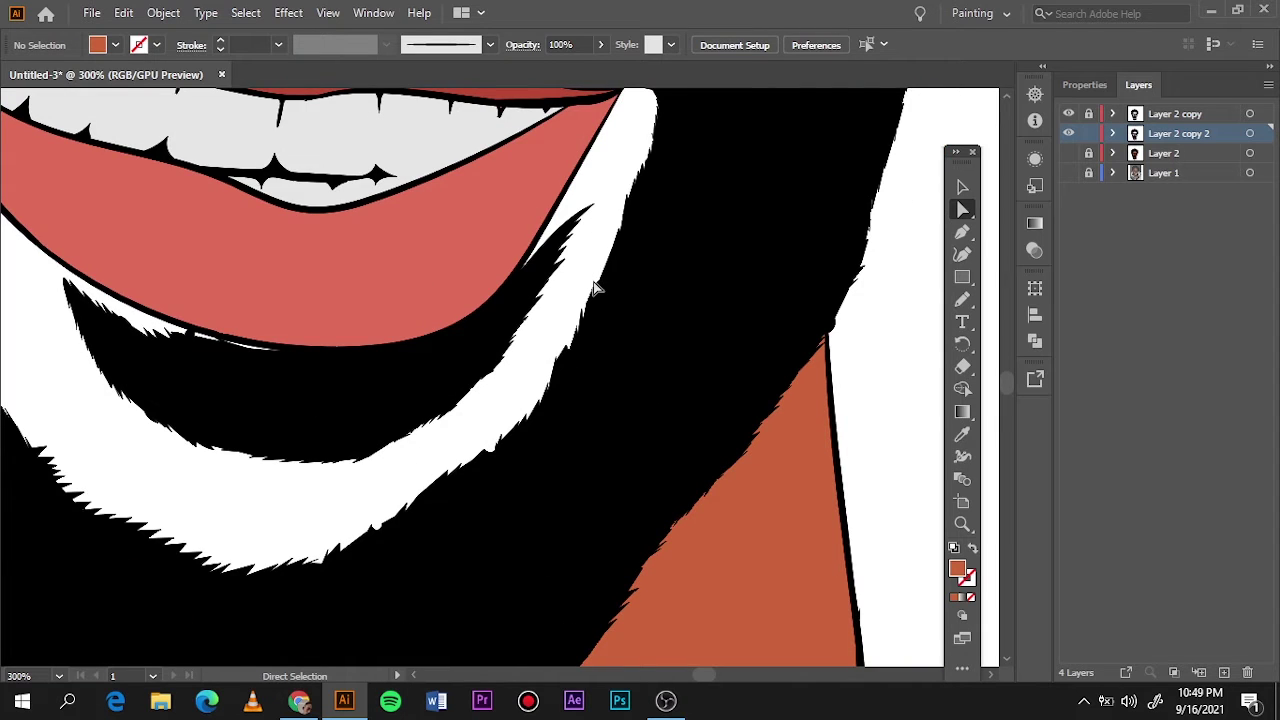
{"action": "scroll", "coordinate": [594, 289], "scroll_direction": "down", "scroll_amount": 5}
{"action": "key", "text": "ctrl+0"}
{"action": "scroll", "coordinate": [634, 366], "scroll_direction": "up", "scroll_amount": 3}
{"action": "key", "text": "ctrl+0"}
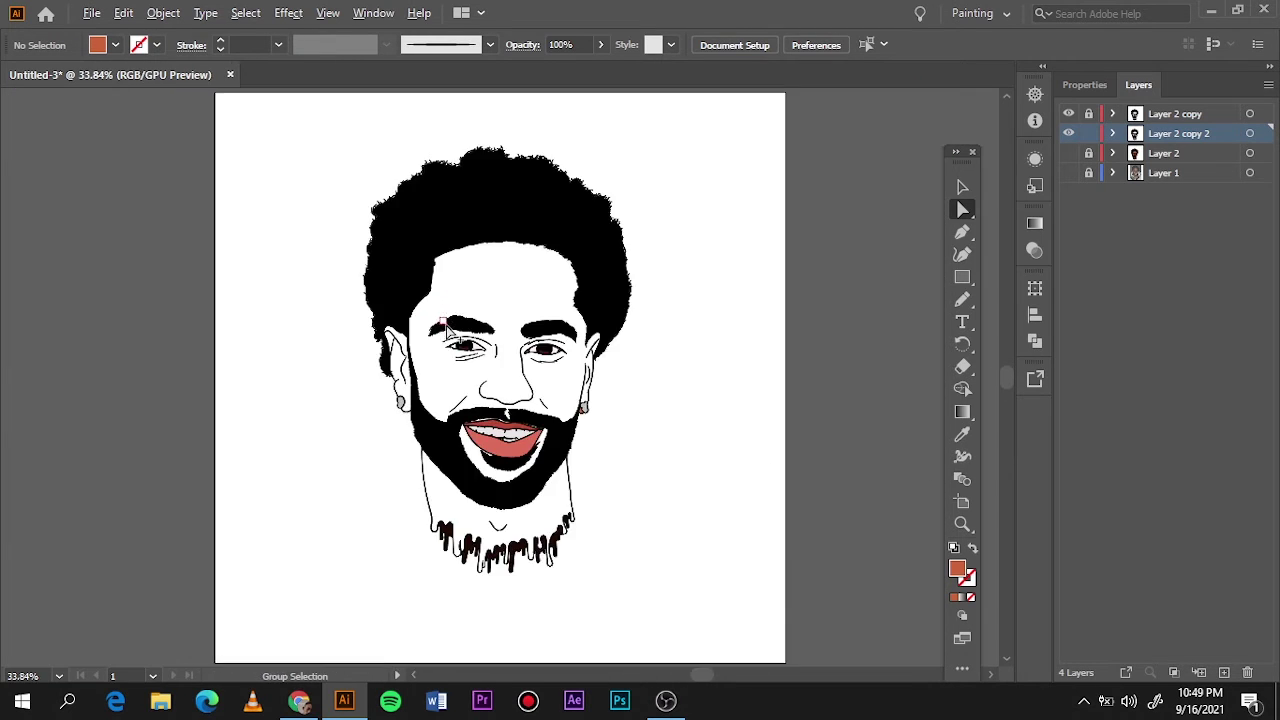
{"action": "scroll", "coordinate": [447, 330], "scroll_direction": "up", "scroll_amount": 5}
{"action": "scroll", "coordinate": [354, 277], "scroll_direction": "left", "scroll_amount": 3}
{"action": "scroll", "coordinate": [371, 366], "scroll_direction": "right", "scroll_amount": 3}
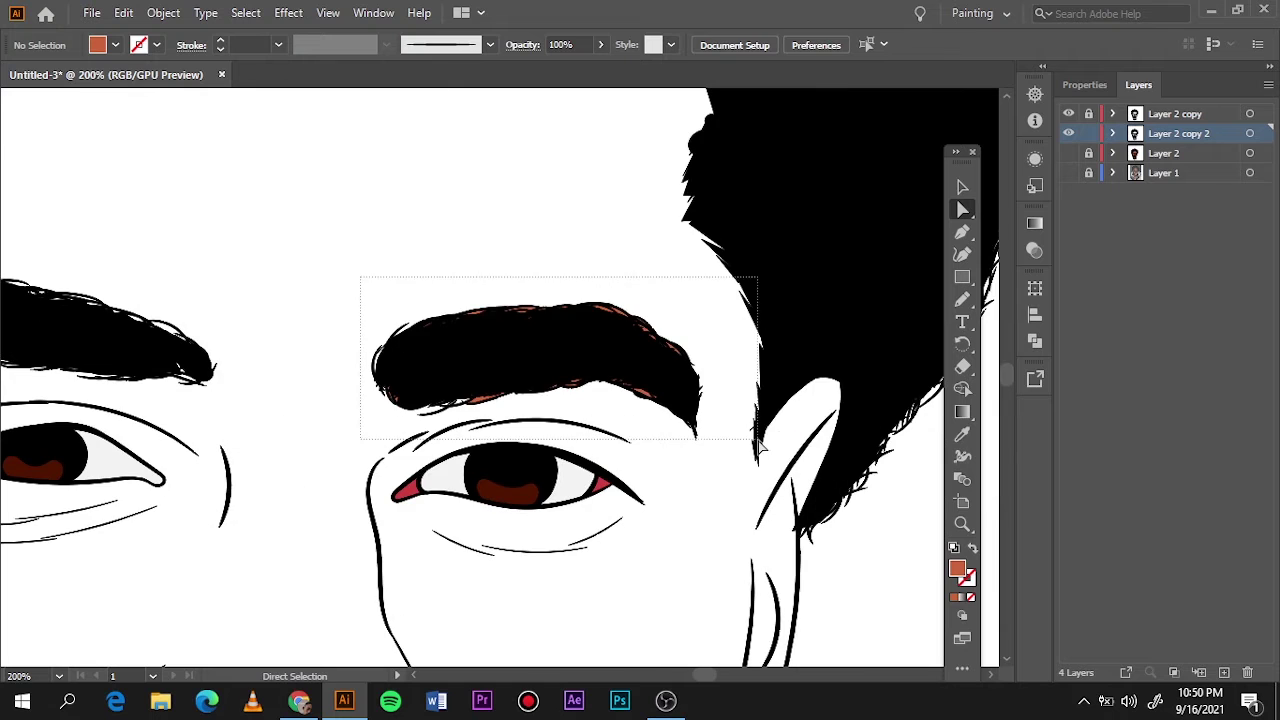
{"action": "key", "text": "ctrl+0"}
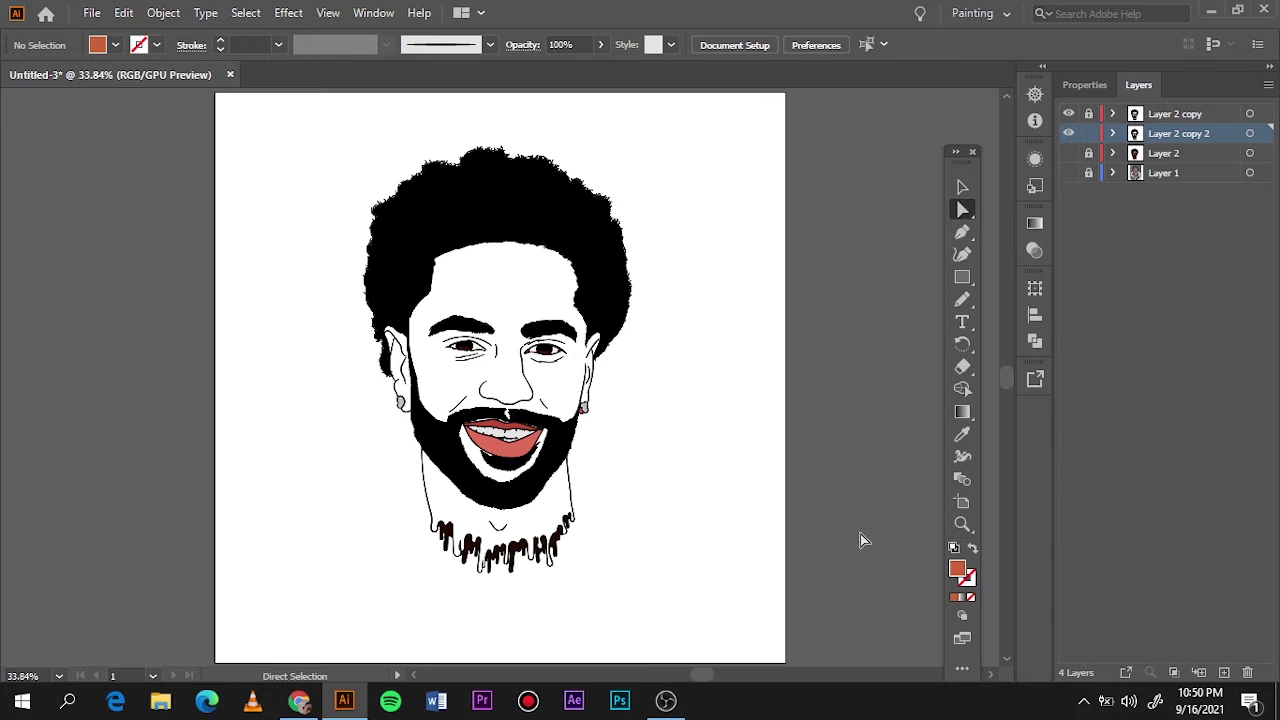
Step: Add a new Layer 5, make it active, and show the reference photo and flat skin colour
{"action": "left_click", "coordinate": [1170, 153]}
{"action": "left_click", "coordinate": [1226, 671]}
{"action": "left_click", "coordinate": [1068, 192]}
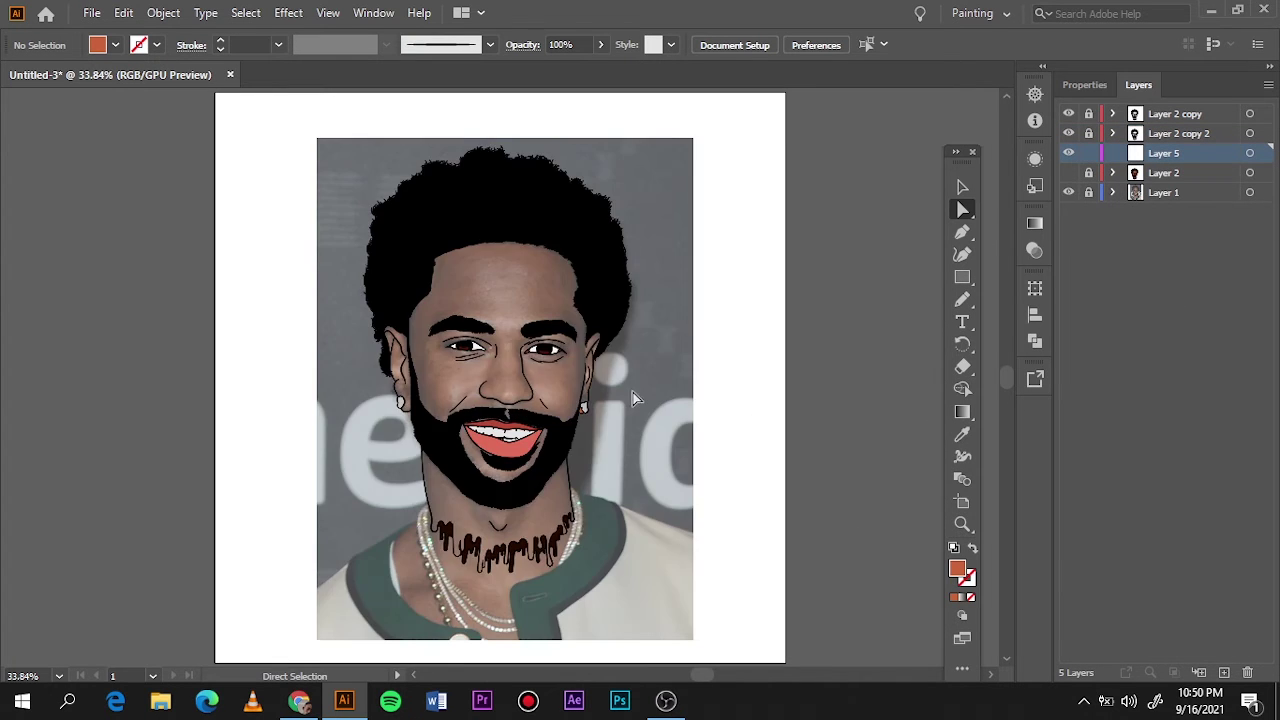
{"action": "scroll", "coordinate": [490, 352], "scroll_direction": "up", "scroll_amount": 6}
{"action": "scroll", "coordinate": [490, 358], "scroll_direction": "down", "scroll_amount": 5}
{"action": "scroll", "coordinate": [475, 465], "scroll_direction": "up", "scroll_amount": 4}
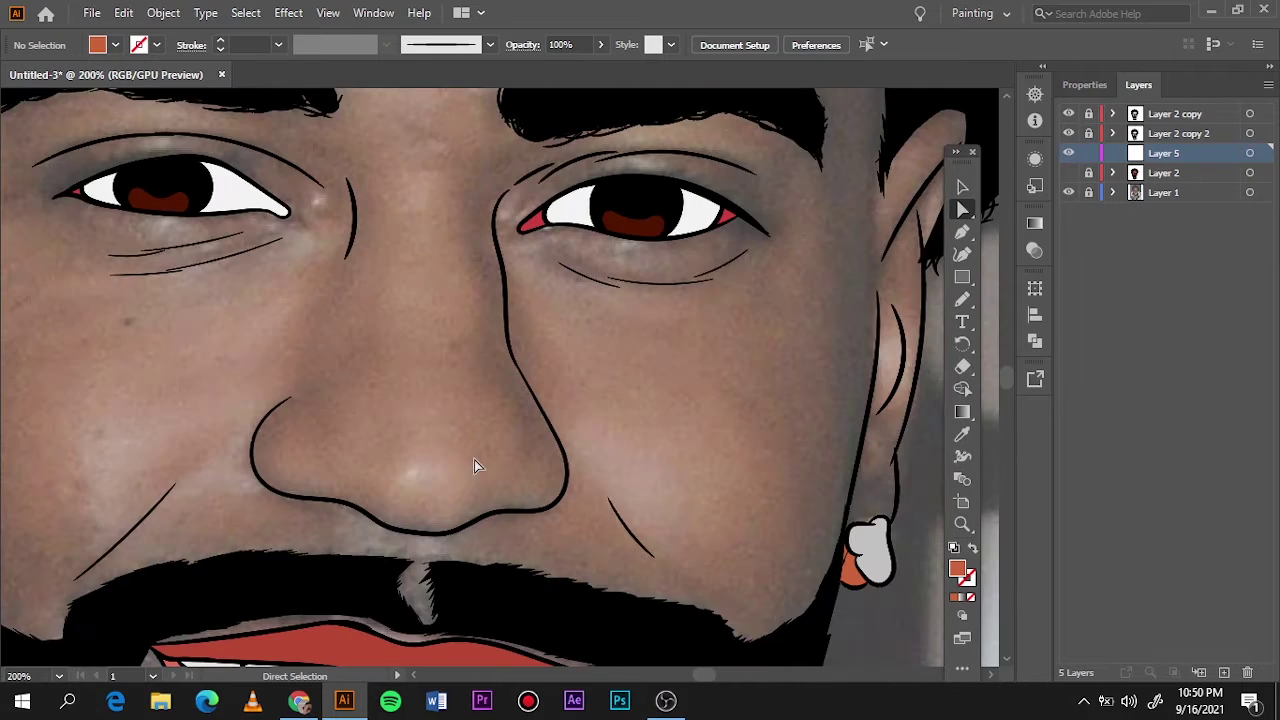
{"action": "left_click", "coordinate": [1068, 173]}
Step: Set a dark red-brown fill colour for the shadows and hide the skin fill to reveal the photo
{"action": "double_click", "coordinate": [957, 569]}
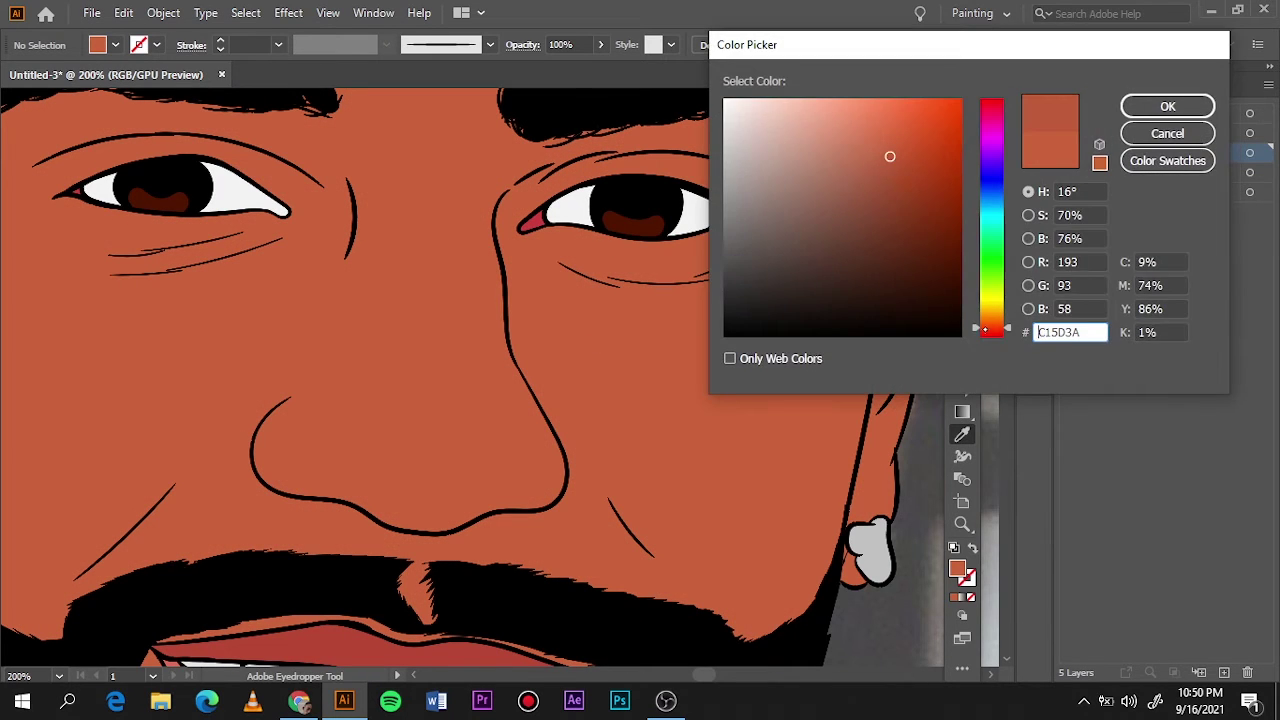
{"action": "left_click", "coordinate": [1110, 106]}
{"action": "key", "text": "n"}
{"action": "double_click", "coordinate": [957, 569]}
{"action": "left_click", "coordinate": [882, 163]}
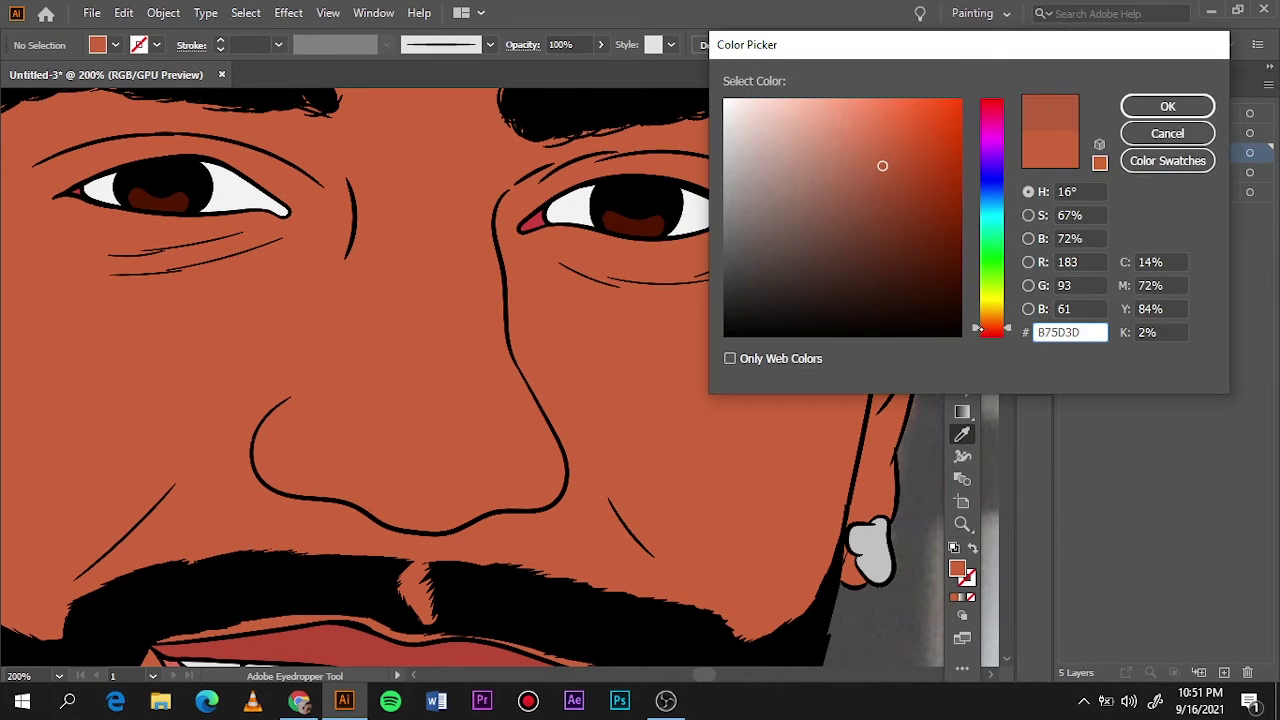
{"action": "left_click", "coordinate": [1220, 106]}
{"action": "double_click", "coordinate": [957, 569]}
{"action": "left_click", "coordinate": [891, 171]}
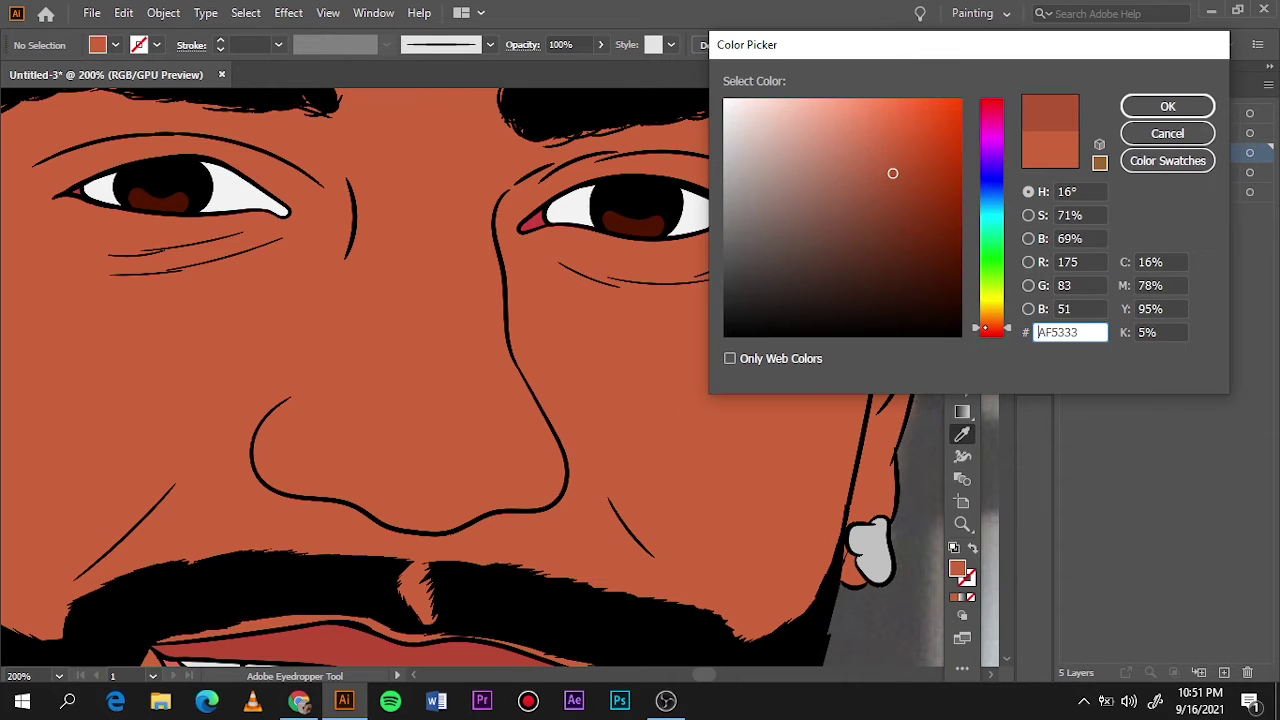
{"action": "left_click", "coordinate": [1165, 106]}
{"action": "key", "text": "ctrl+z"}
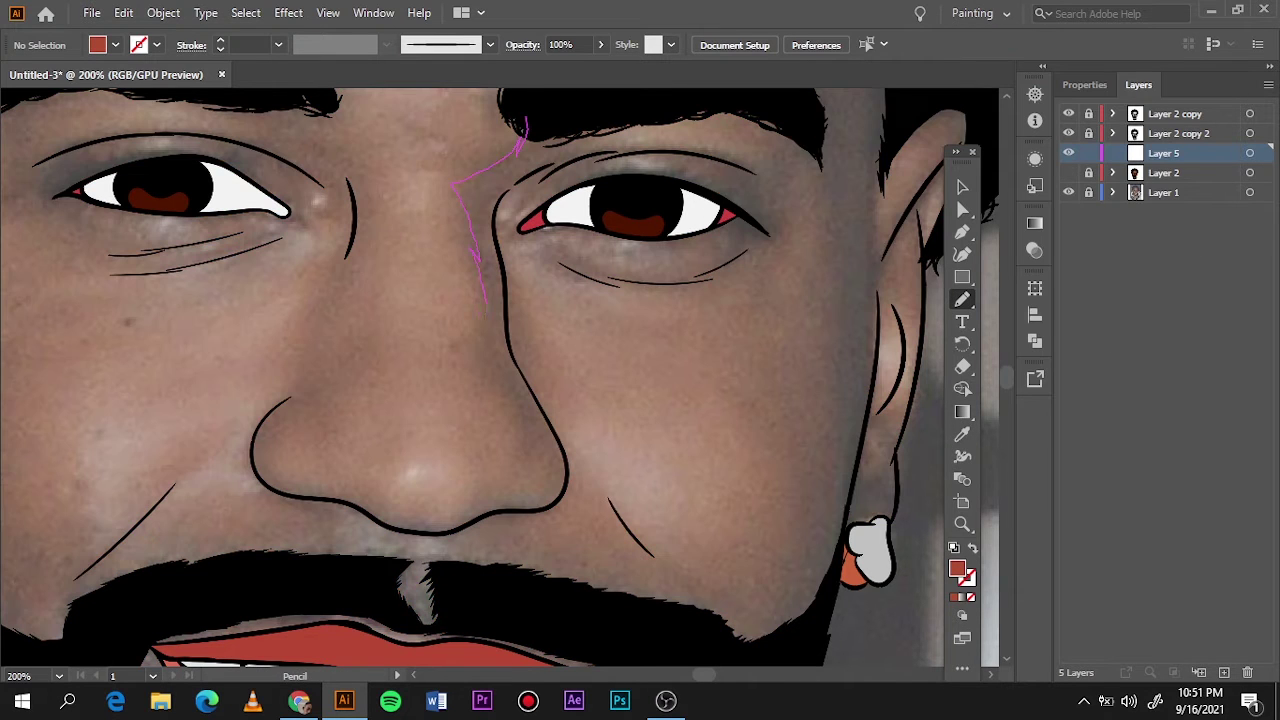
Step: Pencil shadow shapes down the nose's right side, into the nostril and under the tip
{"action": "left_click_drag", "start_coordinate": [524, 125], "coordinate": [523, 119]}
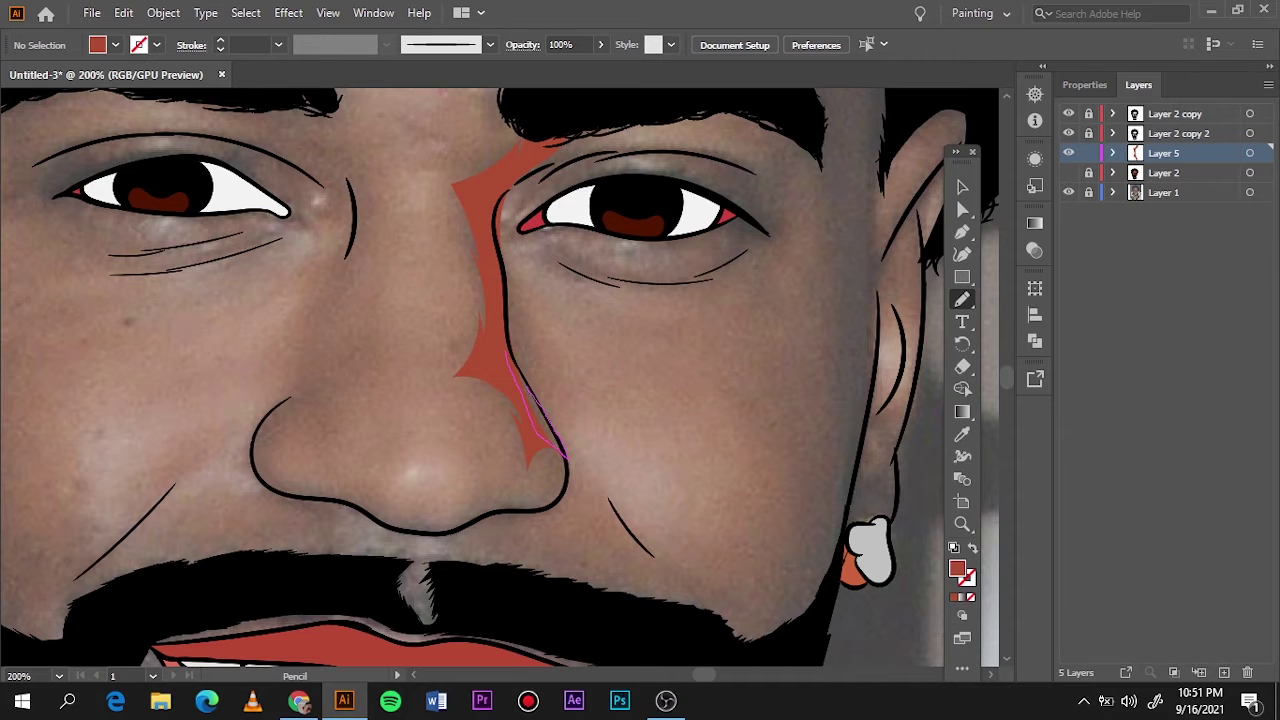
{"action": "key", "text": "ctrl+minus"}
{"action": "left_click", "coordinate": [1068, 172]}
{"action": "key", "text": "ctrl+plus"}
{"action": "key", "text": "ctrl+plus"}
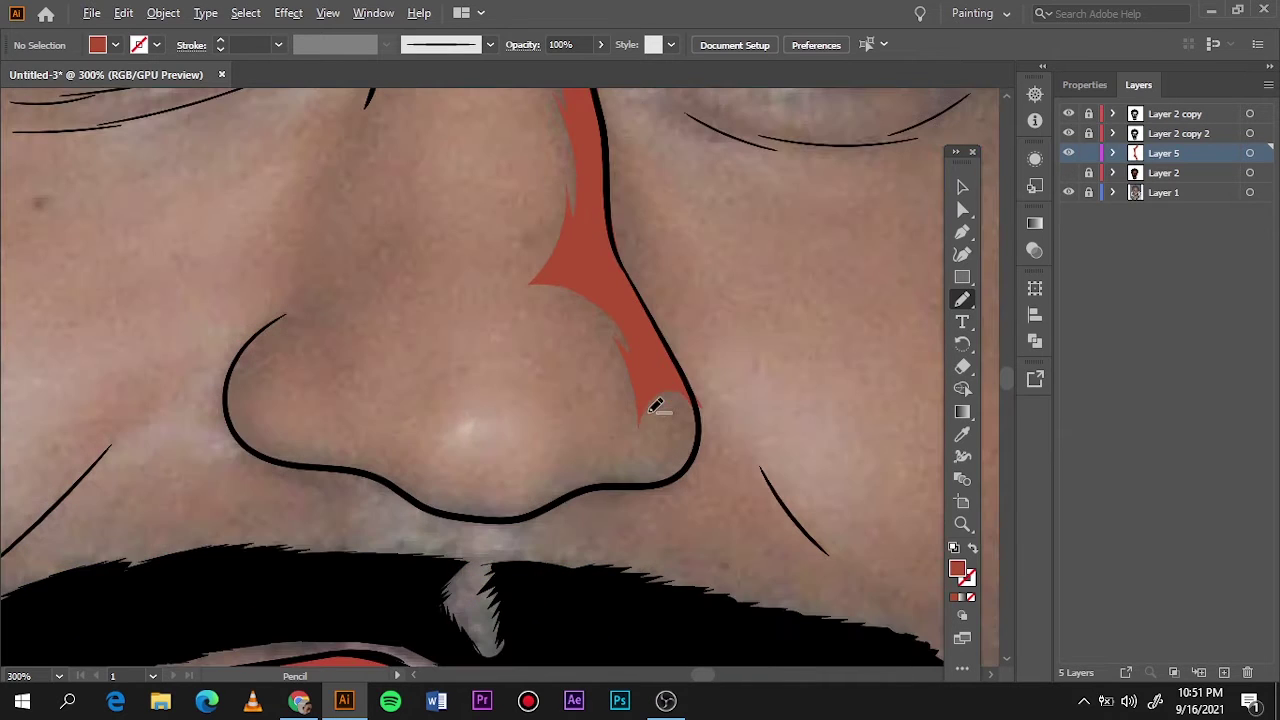
{"action": "left_click_drag", "start_coordinate": [702, 445], "coordinate": [700, 452]}
{"action": "left_click_drag", "start_coordinate": [587, 442], "coordinate": [620, 452]}
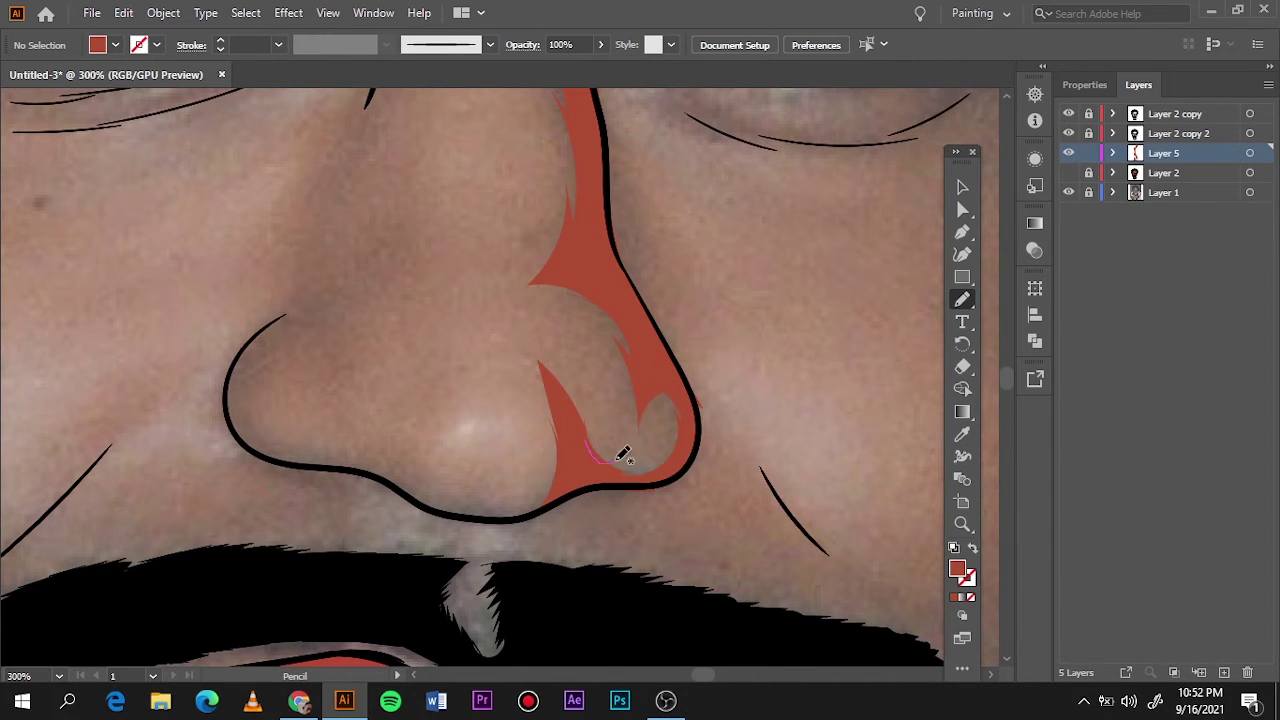
{"action": "left_click_drag", "start_coordinate": [476, 510], "coordinate": [470, 512]}
Step: Add shadow along the nose bottom, under the left nostril and up the left side
{"action": "scroll", "coordinate": [575, 449], "scroll_direction": "left", "scroll_amount": 3}
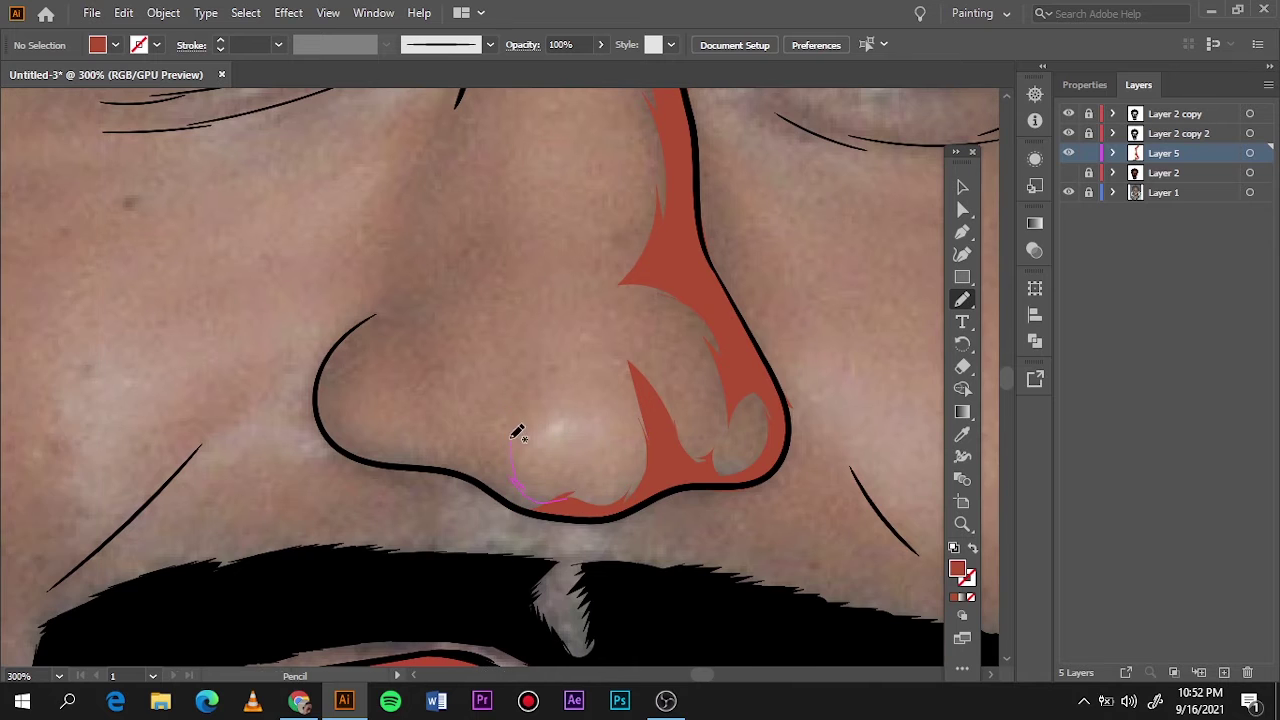
{"action": "left_click_drag", "start_coordinate": [438, 450], "coordinate": [413, 463]}
{"action": "scroll", "coordinate": [438, 450], "scroll_direction": "up", "scroll_amount": 4}
{"action": "scroll", "coordinate": [438, 450], "scroll_direction": "left", "scroll_amount": 5}
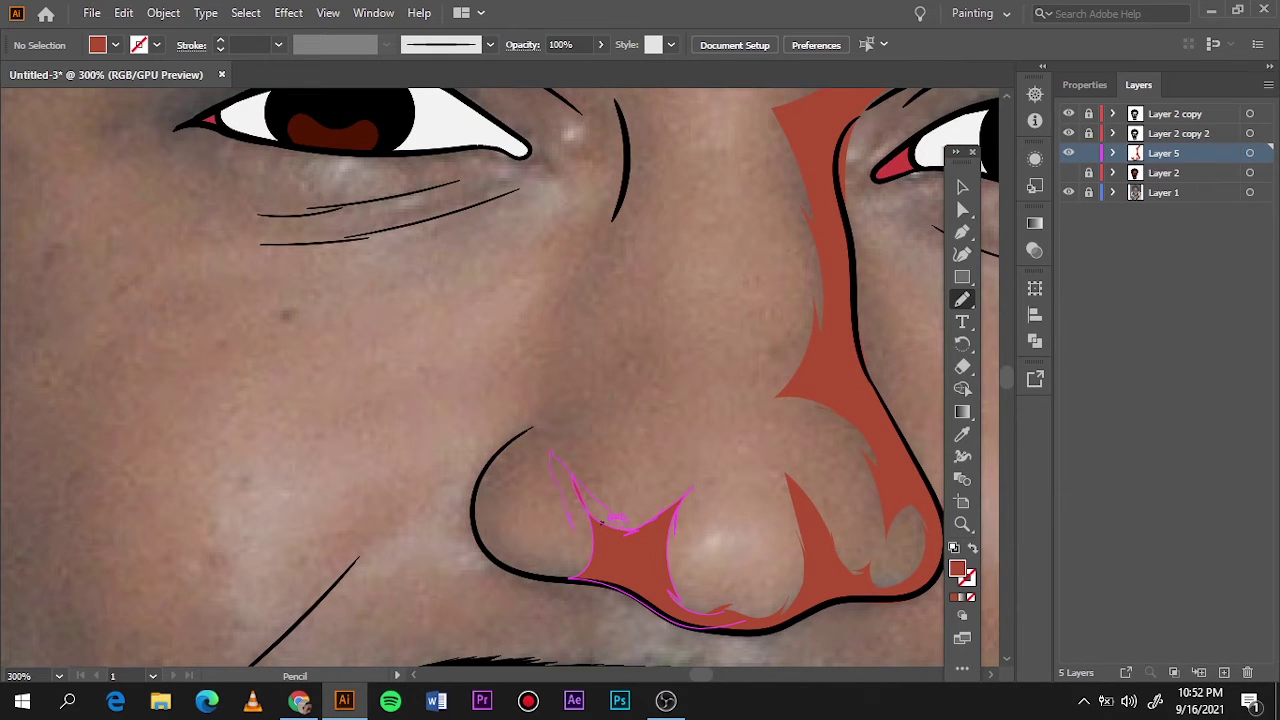
{"action": "left_click_drag", "start_coordinate": [601, 522], "coordinate": [598, 526]}
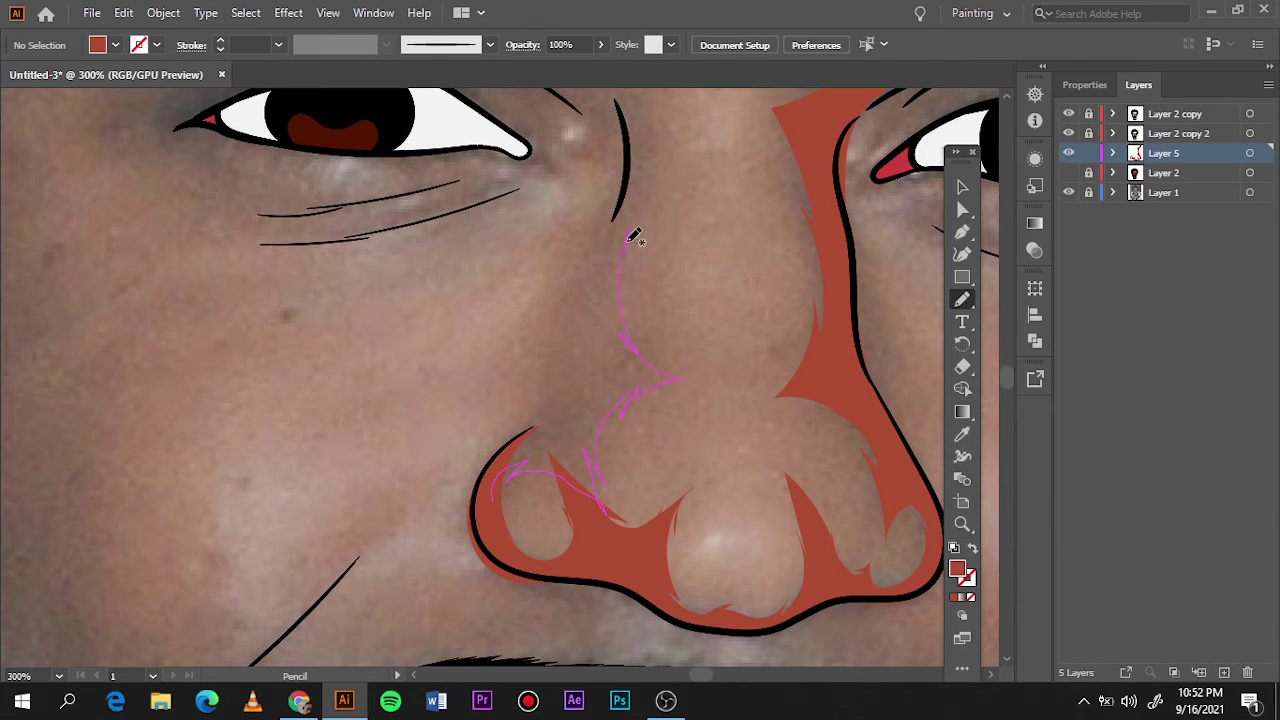
{"action": "mouse_move", "coordinate": [634, 235]}
{"action": "left_mouse_down"}
{"action": "mouse_move", "coordinate": [528, 441]}
{"action": "mouse_move", "coordinate": [633, 149]}
{"action": "left_mouse_up"}
Step: Zoom out and toggle the skin and shadow layers to compare the nose shading
{"action": "key", "text": "ctrl+0"}
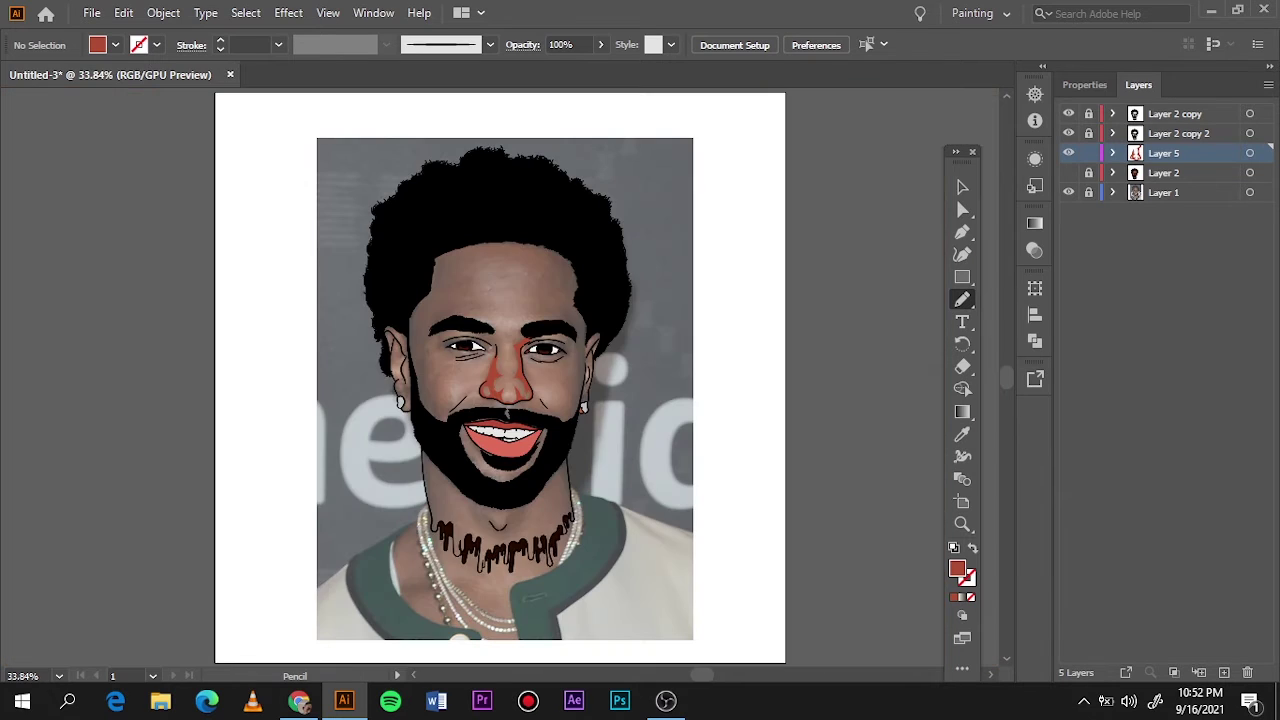
{"action": "left_click", "coordinate": [1068, 172]}
{"action": "left_click", "coordinate": [1068, 172]}
{"action": "left_click", "coordinate": [1068, 153]}
{"action": "scroll", "coordinate": [515, 380], "scroll_direction": "up", "scroll_amount": 5}
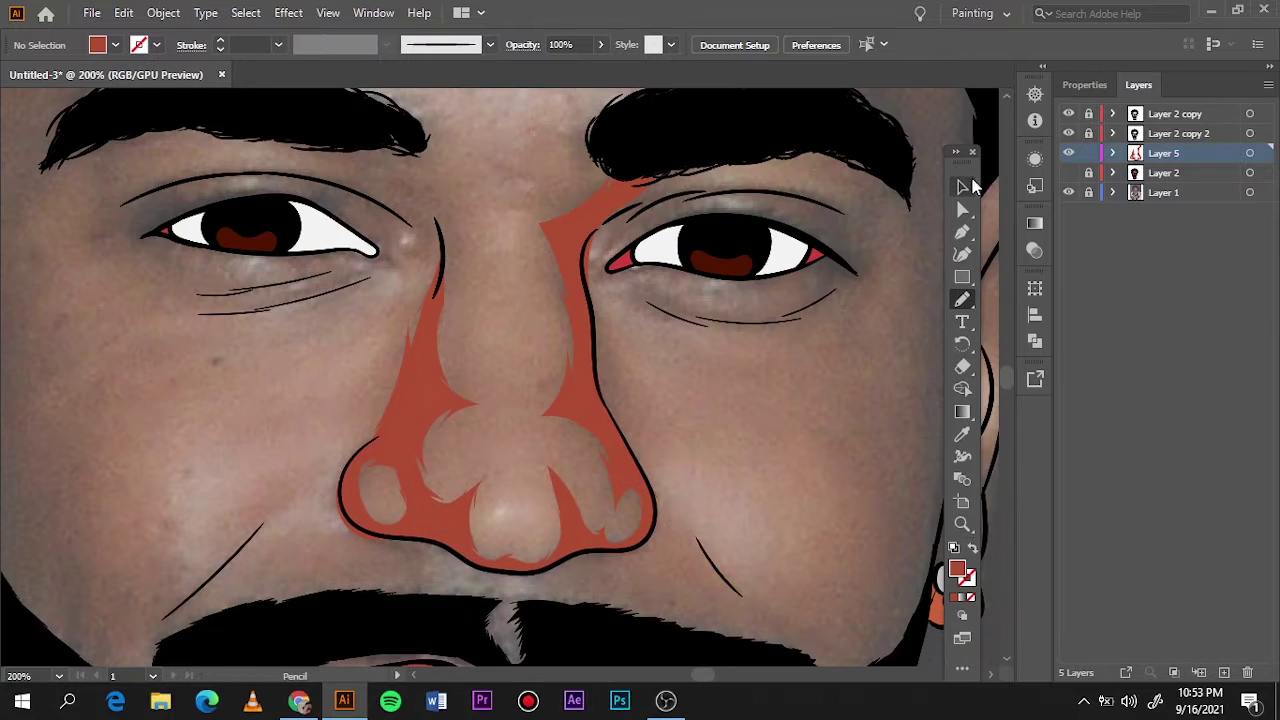
{"action": "key", "text": "v"}
{"action": "left_click", "coordinate": [560, 560]}
{"action": "left_click", "coordinate": [600, 470]}
{"action": "key", "text": "ctrl+shift+a"}
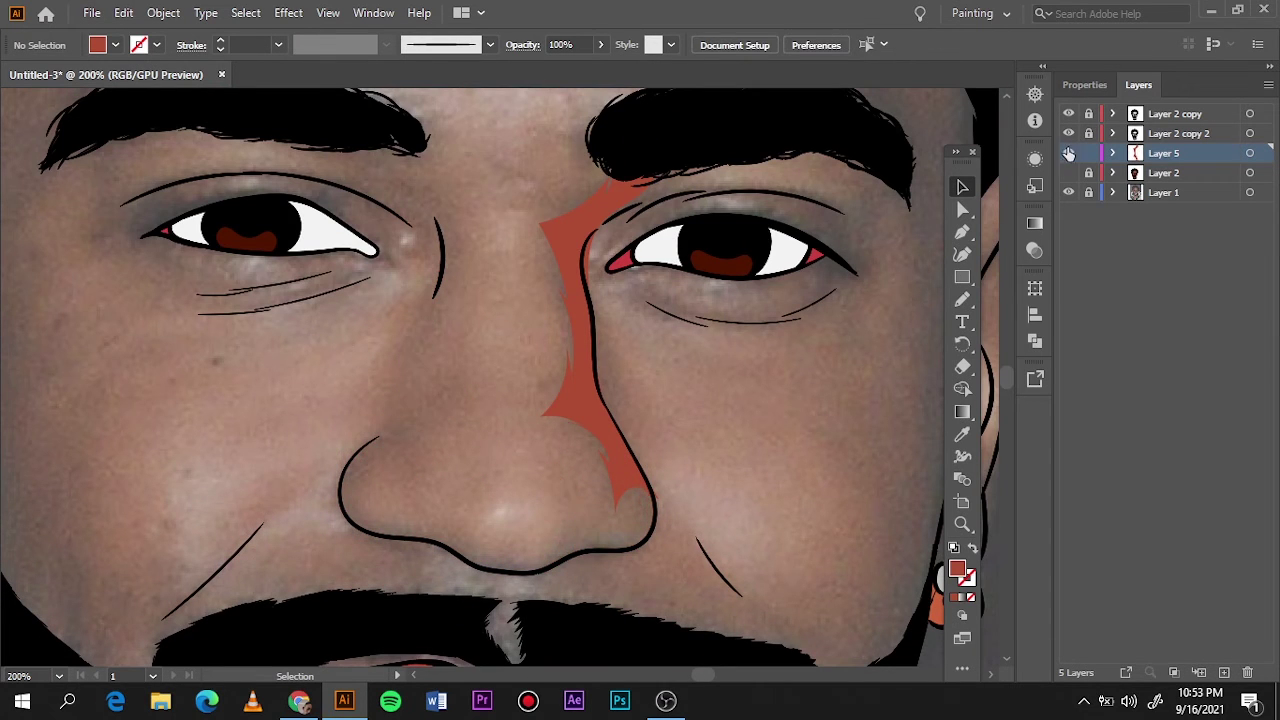
{"action": "left_click", "coordinate": [1225, 672]}
Step: Set a lighter orange fill colour for the nose highlights
{"action": "key", "text": "i"}
{"action": "left_click", "coordinate": [1068, 192]}
{"action": "double_click", "coordinate": [957, 570]}
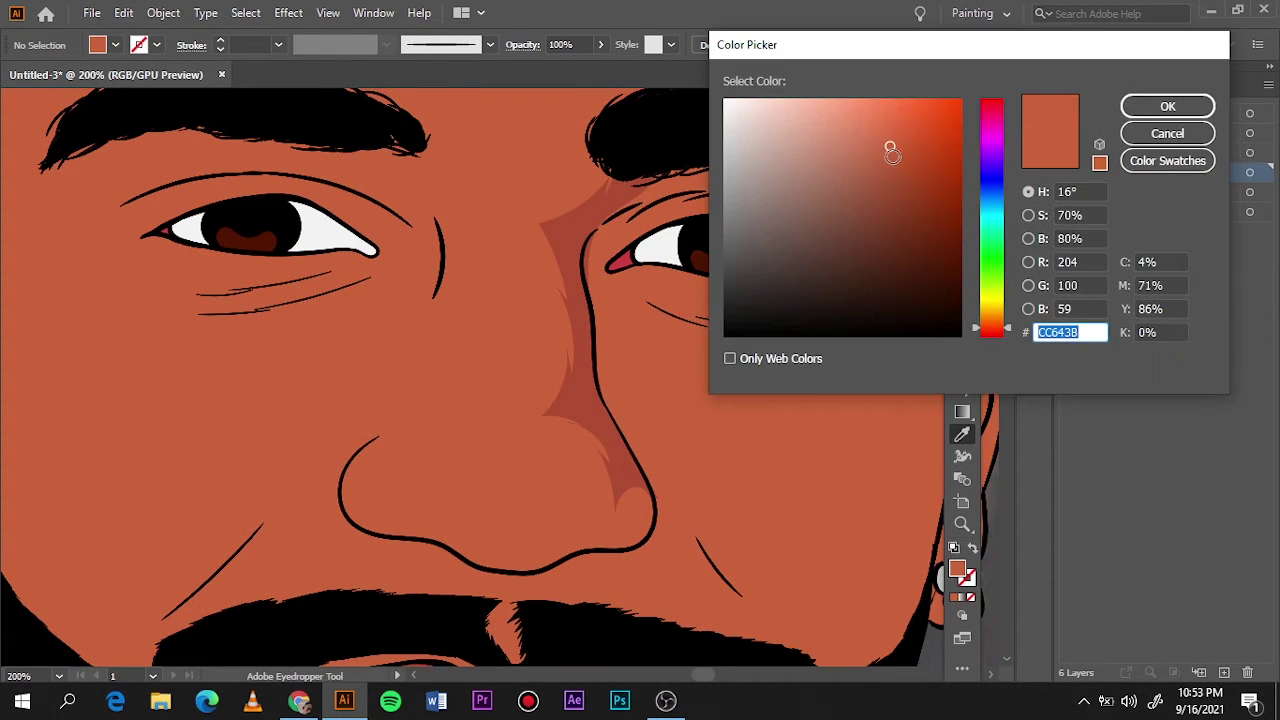
{"action": "key", "text": "Return"}
{"action": "key", "text": "n"}
{"action": "double_click", "coordinate": [957, 570]}
{"action": "key", "text": "Return"}
Step: Pencil lighter shapes at the nose tip, along its side and around the nostril
{"action": "left_click_drag", "start_coordinate": [620, 486], "coordinate": [614, 532]}
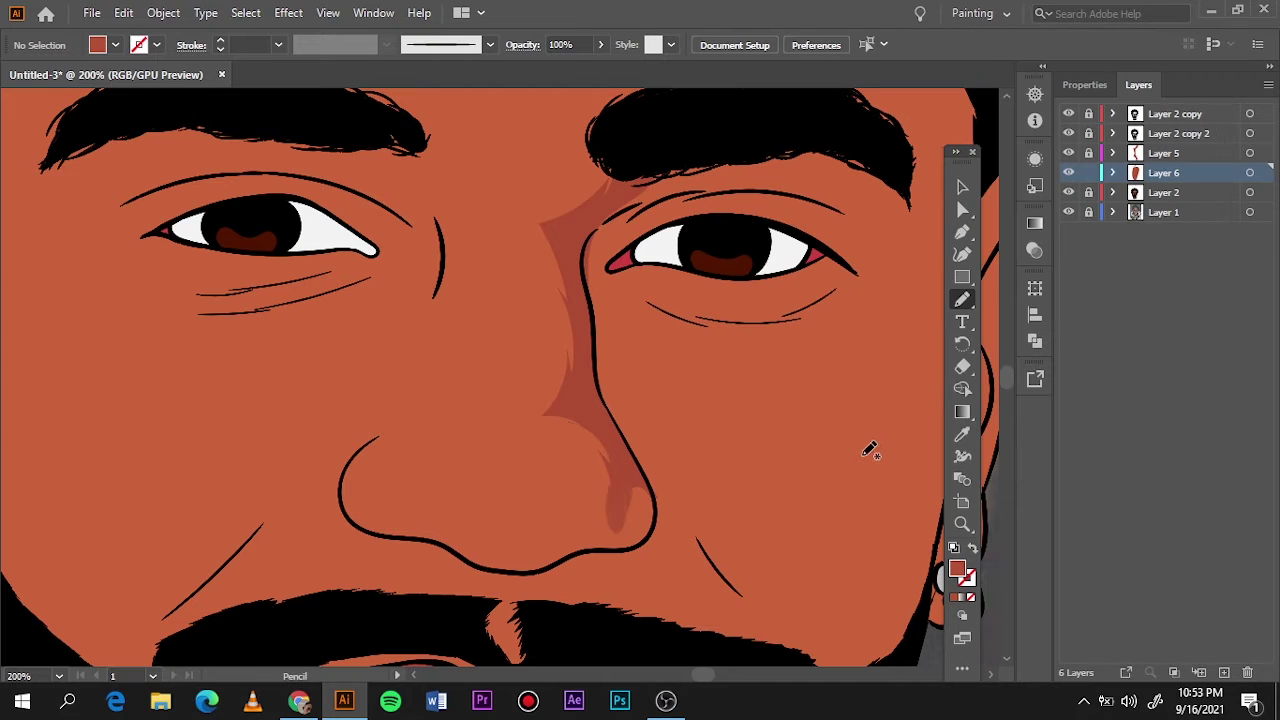
{"action": "left_click", "coordinate": [1068, 192]}
{"action": "scroll", "coordinate": [411, 505], "scroll_direction": "down", "scroll_amount": 5}
{"action": "scroll", "coordinate": [465, 488], "scroll_direction": "up", "scroll_amount": 6}
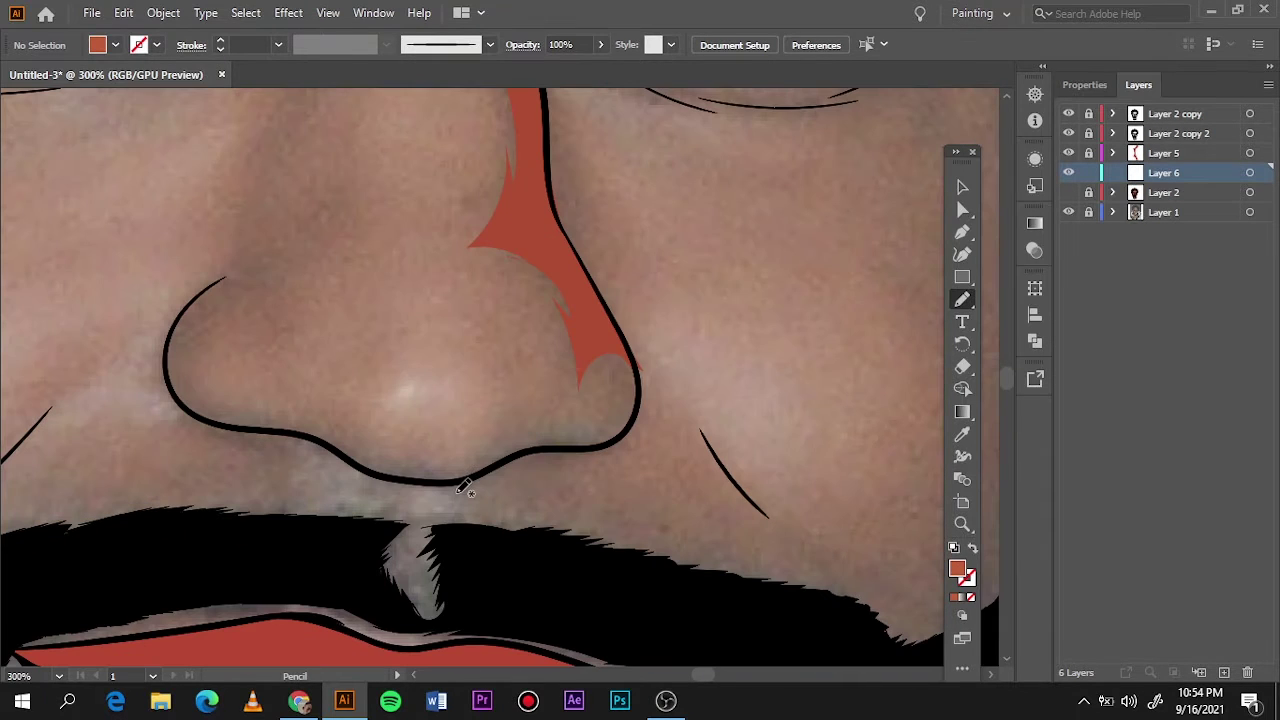
{"action": "left_click_drag", "start_coordinate": [600, 437], "coordinate": [541, 200]}
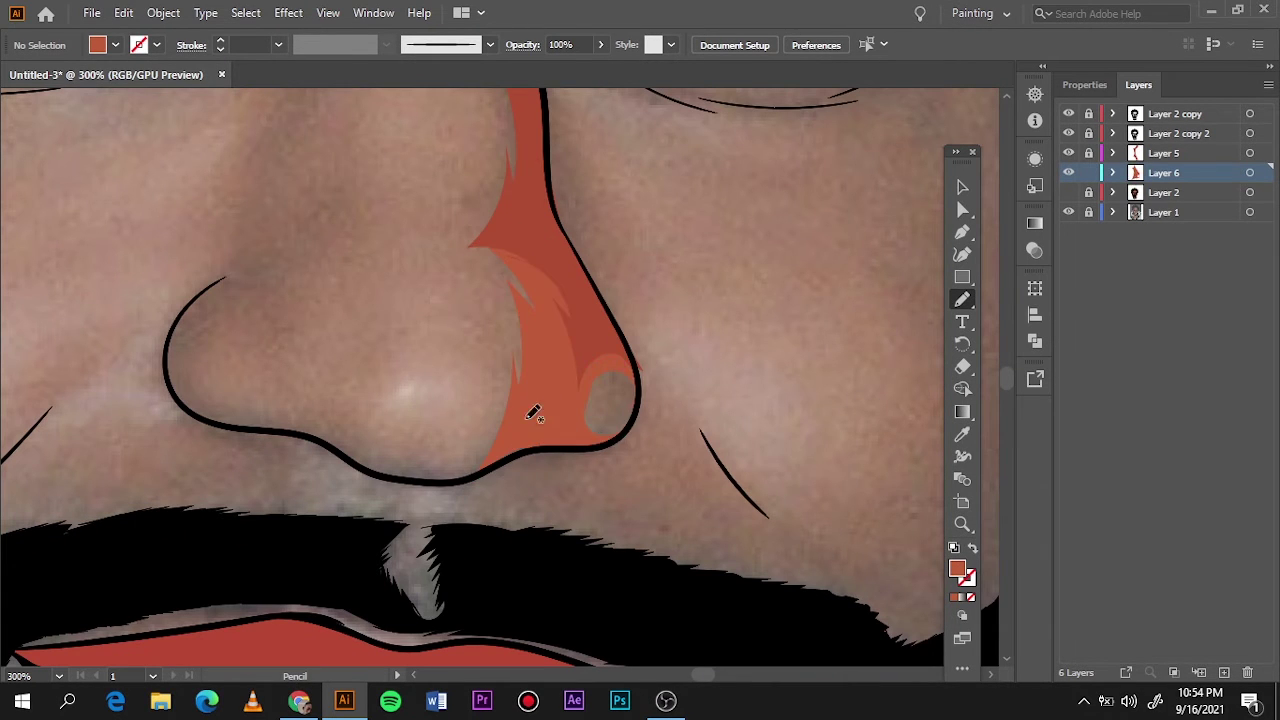
{"action": "left_click_drag", "start_coordinate": [537, 424], "coordinate": [505, 448]}
{"action": "scroll", "coordinate": [467, 556], "scroll_direction": "up", "scroll_amount": 2}
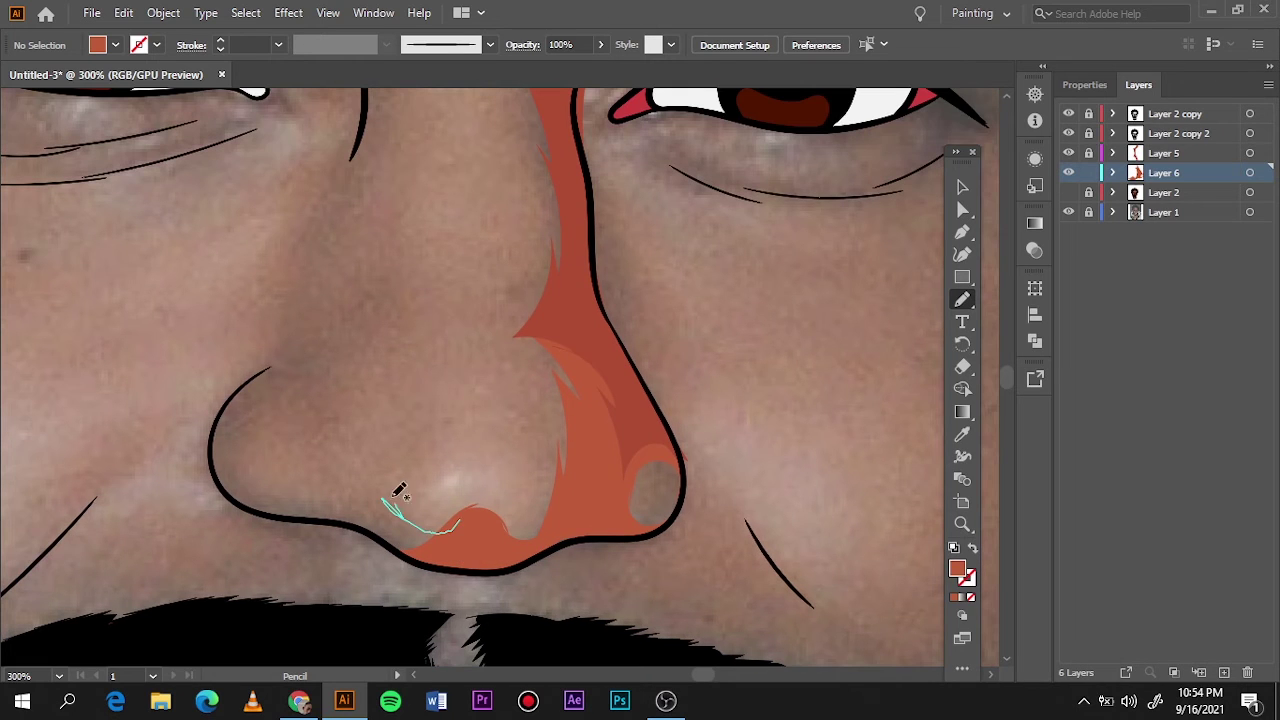
{"action": "mouse_move", "coordinate": [351, 502]}
{"action": "left_mouse_down"}
{"action": "mouse_move", "coordinate": [345, 522]}
{"action": "mouse_move", "coordinate": [352, 508]}
{"action": "left_mouse_up"}
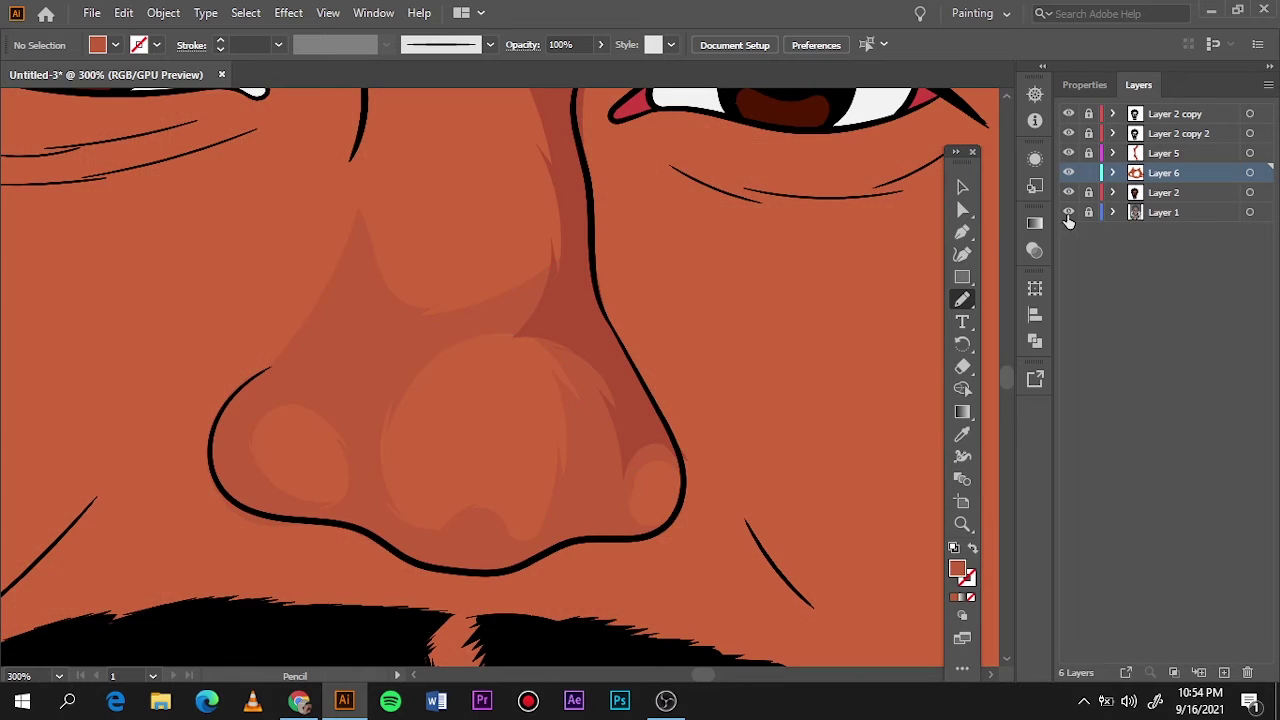
Step: Extend the highlight up the bridge to a shape between the eyebrows
{"action": "scroll", "coordinate": [803, 295], "scroll_direction": "up", "scroll_amount": 4}
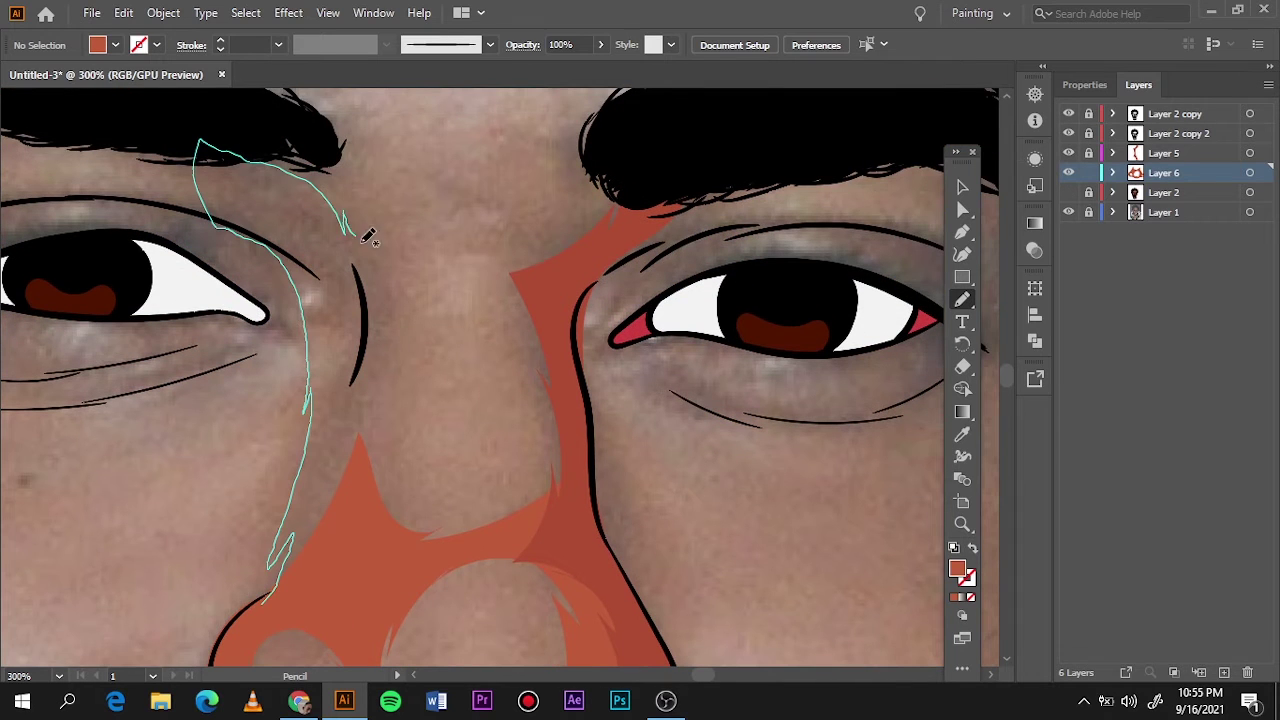
{"action": "left_click_drag", "start_coordinate": [426, 535], "coordinate": [415, 538]}
{"action": "scroll", "coordinate": [369, 483], "scroll_direction": "up", "scroll_amount": 3}
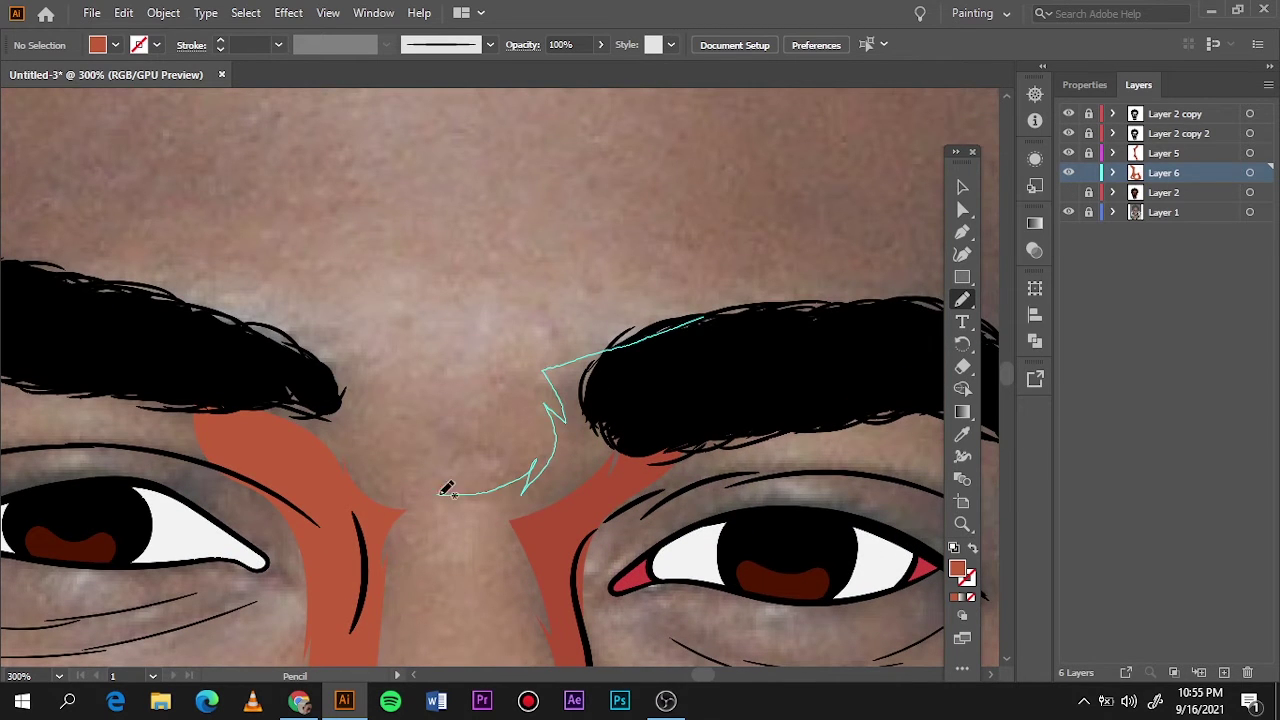
{"action": "left_click_drag", "start_coordinate": [494, 598], "coordinate": [390, 655]}
{"action": "key", "text": "ctrl+0"}
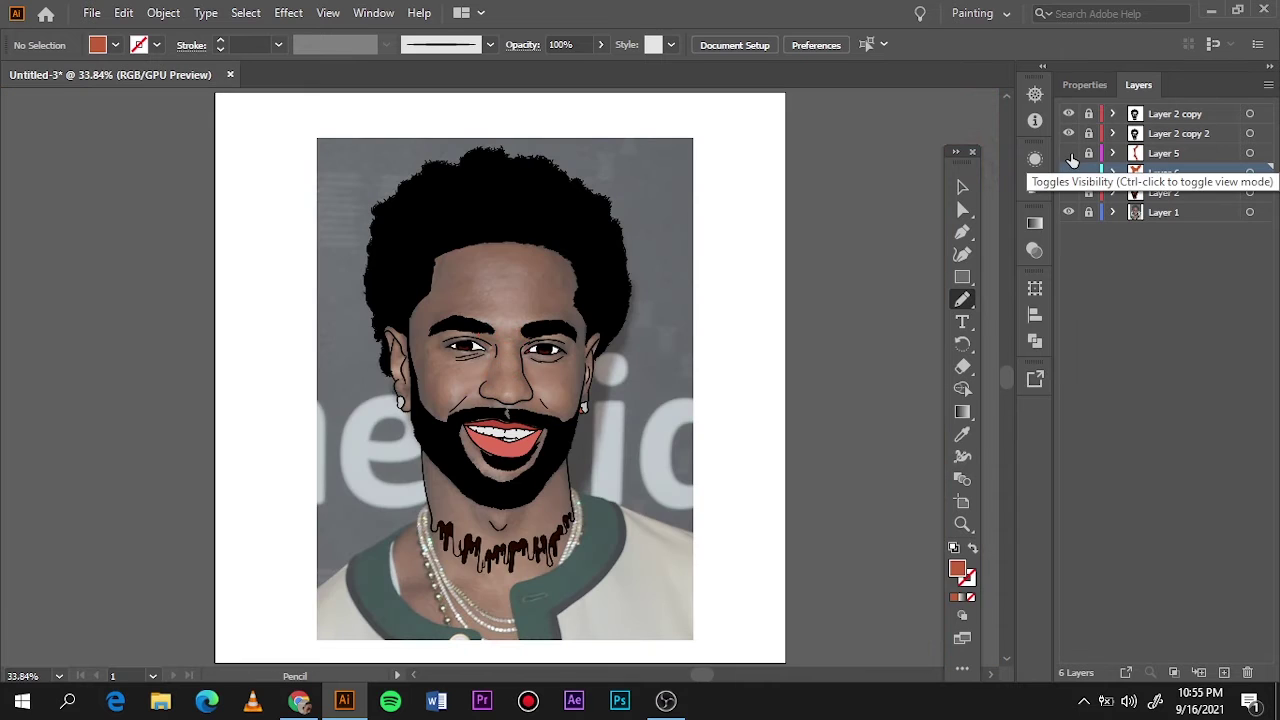
Step: Toggle the skin fill and photo layers to check the highlights, then zoom in on the nose
{"action": "left_click", "coordinate": [1068, 192]}
{"action": "left_click", "coordinate": [1068, 212]}
{"action": "left_click", "coordinate": [1068, 212]}
{"action": "left_click", "coordinate": [1068, 192]}
{"action": "key", "text": "ctrl+plus"}
{"action": "key", "text": "ctrl+plus"}
{"action": "key", "text": "ctrl+plus"}
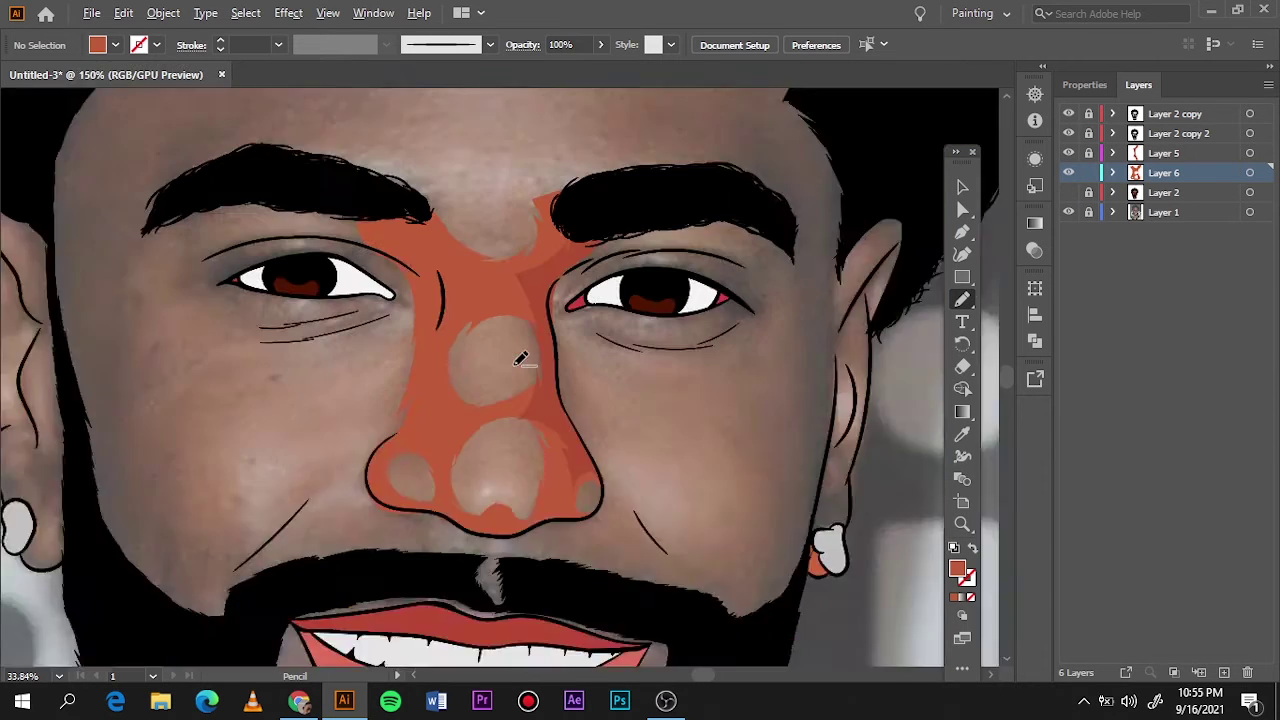
{"action": "scroll", "coordinate": [383, 508], "scroll_direction": "left", "scroll_amount": 5}
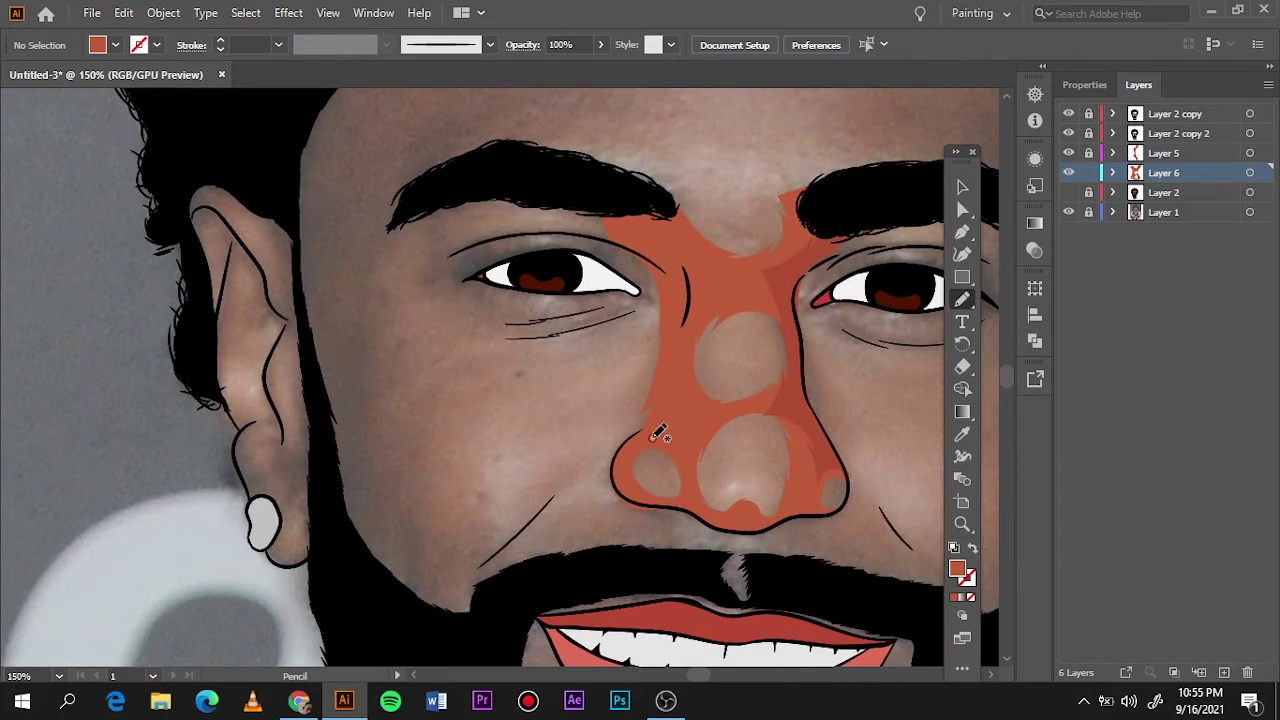
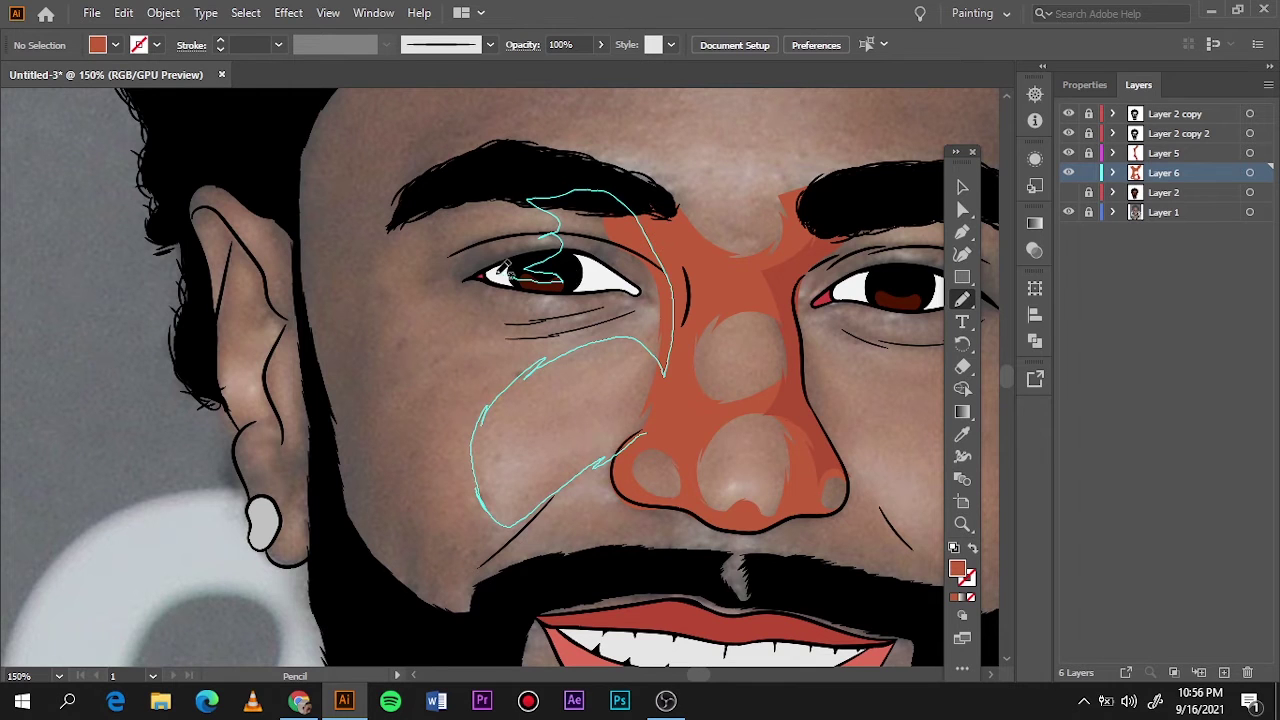
Step: Trace orange skin shapes over the cheek, beside the eye and across the forehead, then hide the reference photo to check
{"action": "mouse_move", "coordinate": [281, 158]}
{"action": "left_mouse_down"}
{"action": "mouse_move", "coordinate": [615, 472]}
{"action": "mouse_move", "coordinate": [657, 531]}
{"action": "left_mouse_up"}
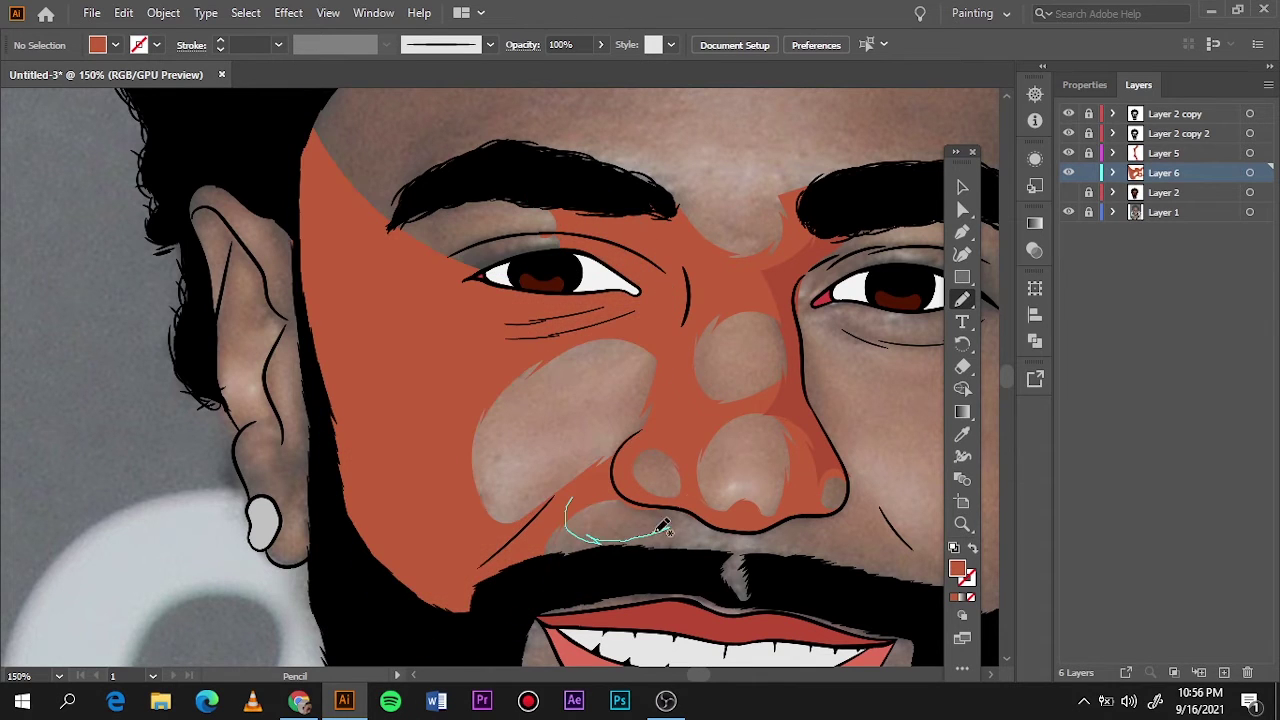
{"action": "left_click_drag", "start_coordinate": [857, 563], "coordinate": [566, 502]}
{"action": "scroll", "coordinate": [540, 515], "scroll_direction": "up", "scroll_amount": 5}
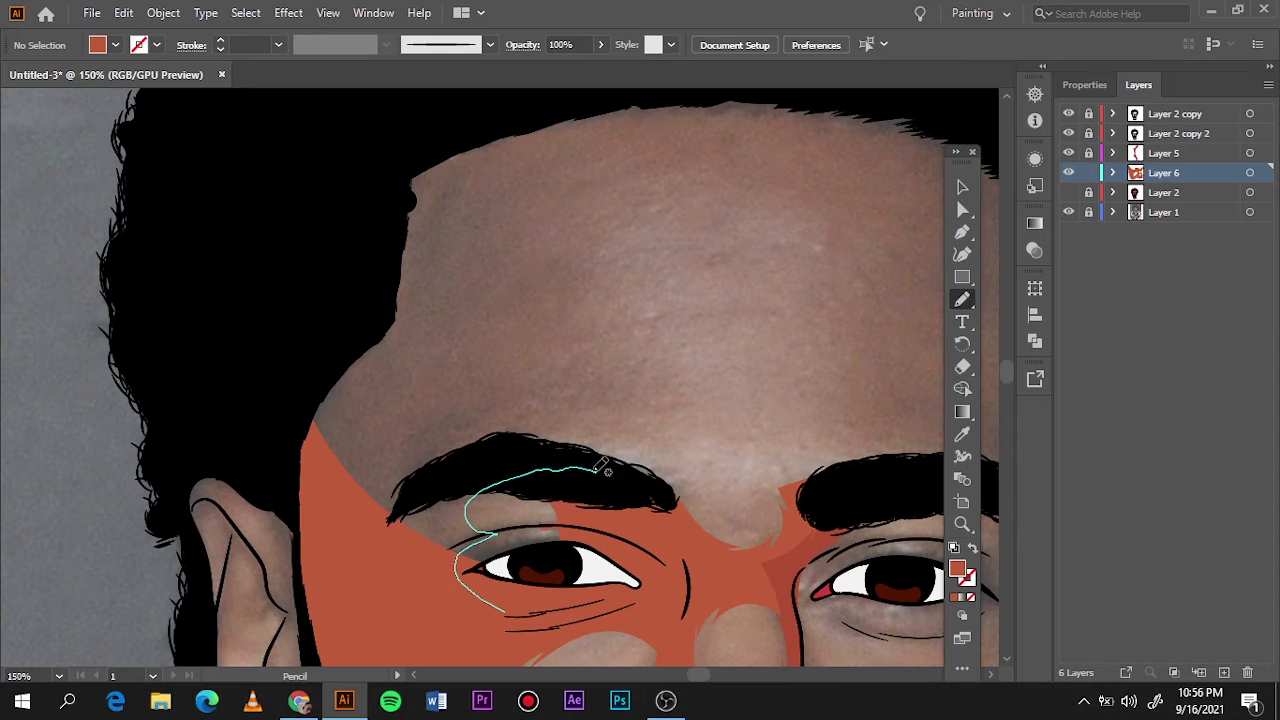
{"action": "left_click_drag", "start_coordinate": [328, 318], "coordinate": [330, 320]}
{"action": "scroll", "coordinate": [580, 412], "scroll_direction": "right", "scroll_amount": 3}
{"action": "left_click_drag", "start_coordinate": [527, 397], "coordinate": [285, 400]}
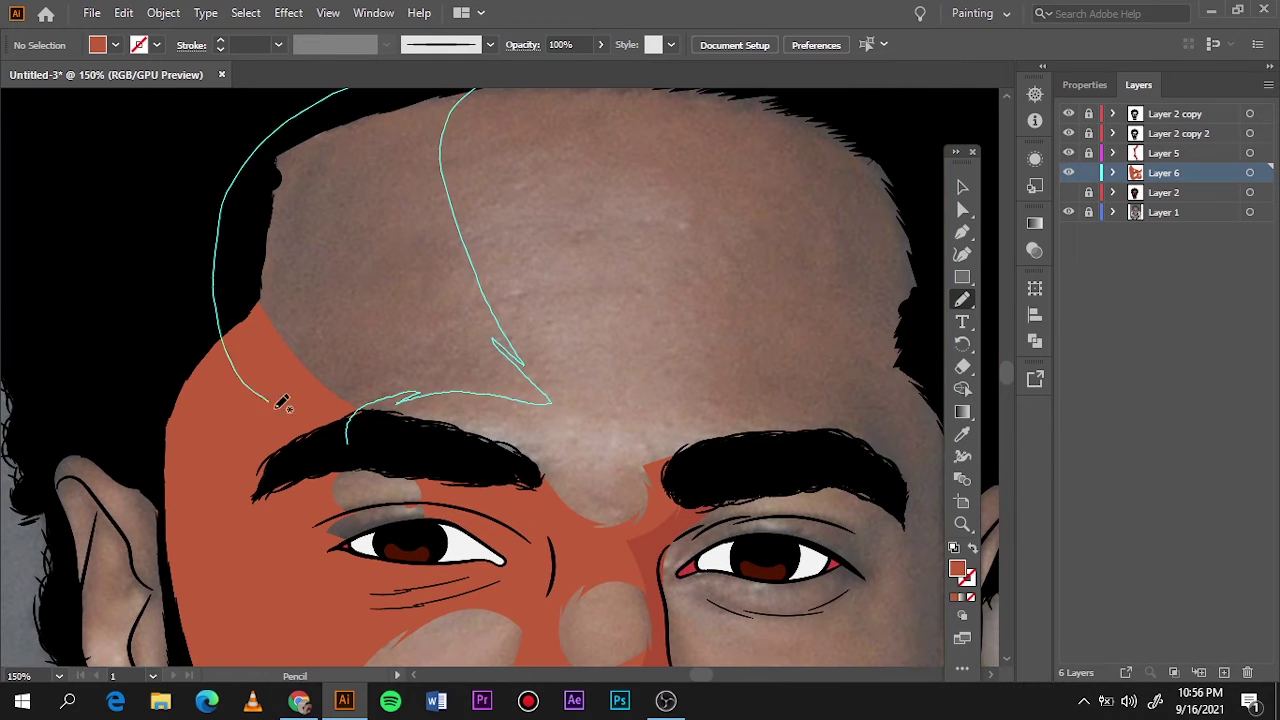
{"action": "left_click_drag", "start_coordinate": [371, 400], "coordinate": [528, 414]}
{"action": "key", "text": "ctrl+0"}
{"action": "left_click", "coordinate": [1069, 210]}
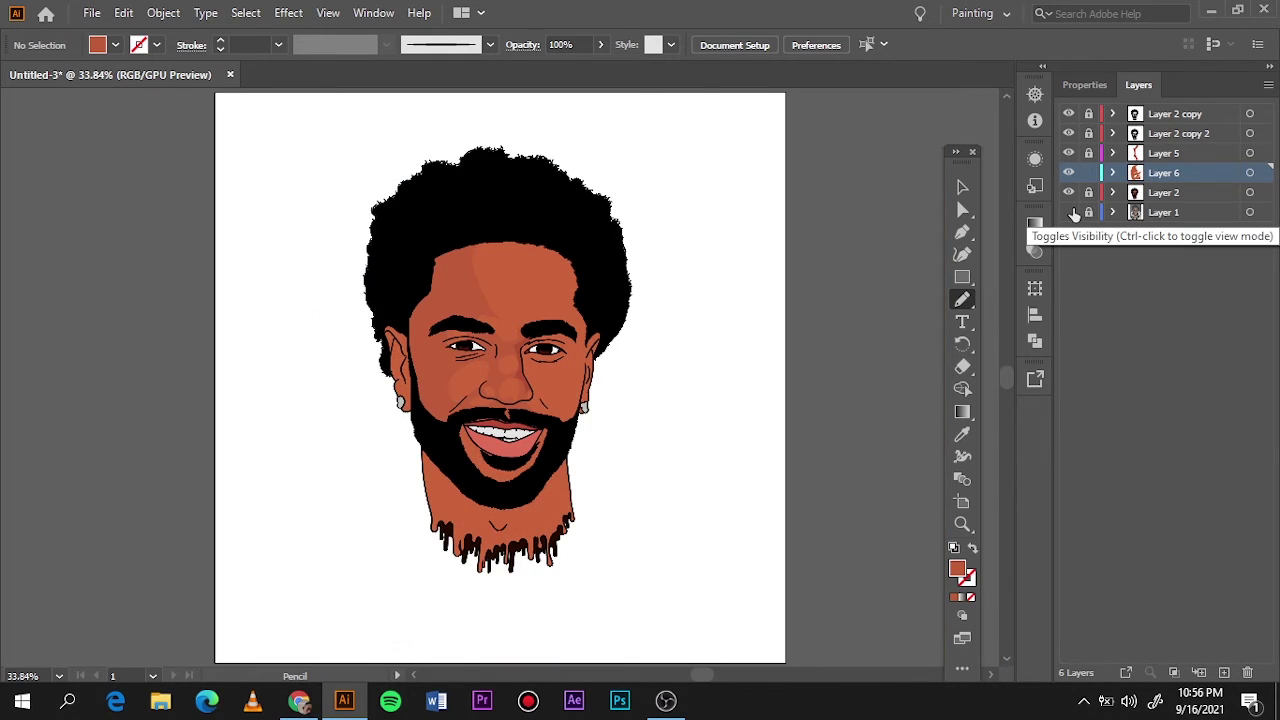
Step: Add more forehead skin shapes and trace around the right eye up to the hairline
{"action": "key", "text": "ctrl+1"}
{"action": "scroll", "coordinate": [348, 160], "scroll_direction": "up", "scroll_amount": 1}
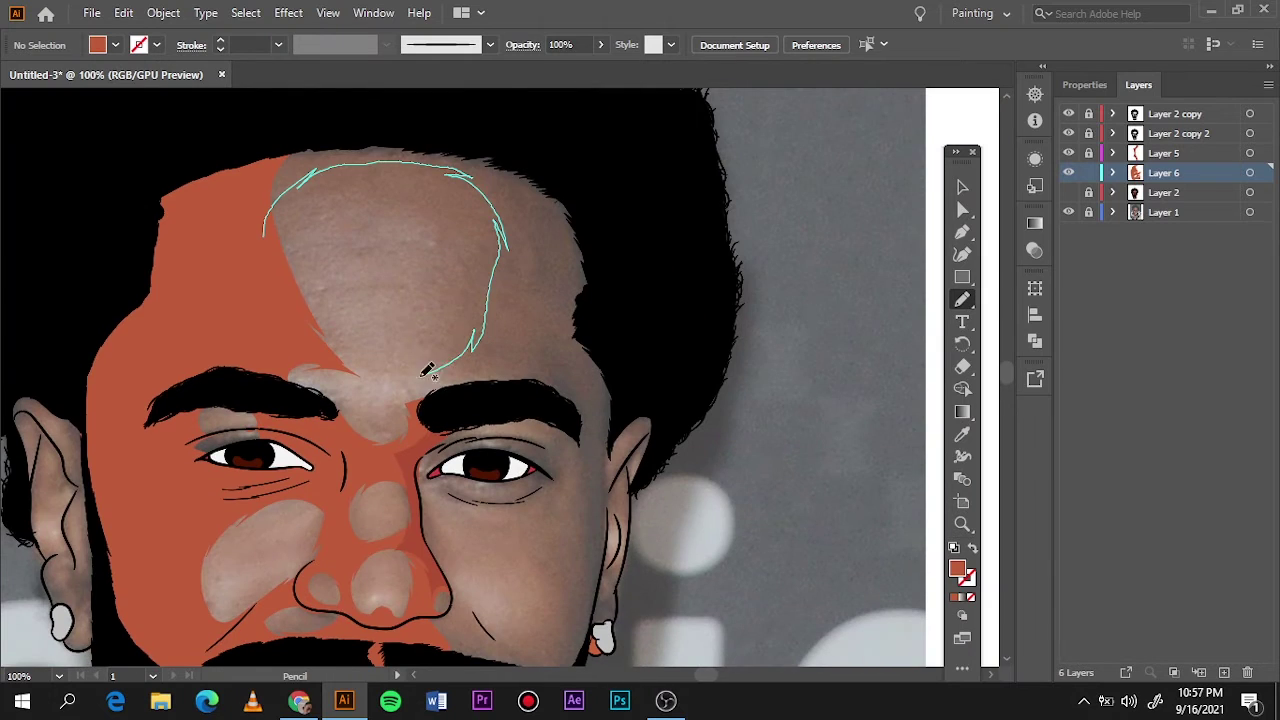
{"action": "left_click_drag", "start_coordinate": [428, 371], "coordinate": [265, 240]}
{"action": "scroll", "coordinate": [265, 240], "scroll_direction": "down", "scroll_amount": 1}
{"action": "left_click_drag", "start_coordinate": [372, 135], "coordinate": [307, 177]}
{"action": "scroll", "coordinate": [591, 492], "scroll_direction": "up", "scroll_amount": 2}
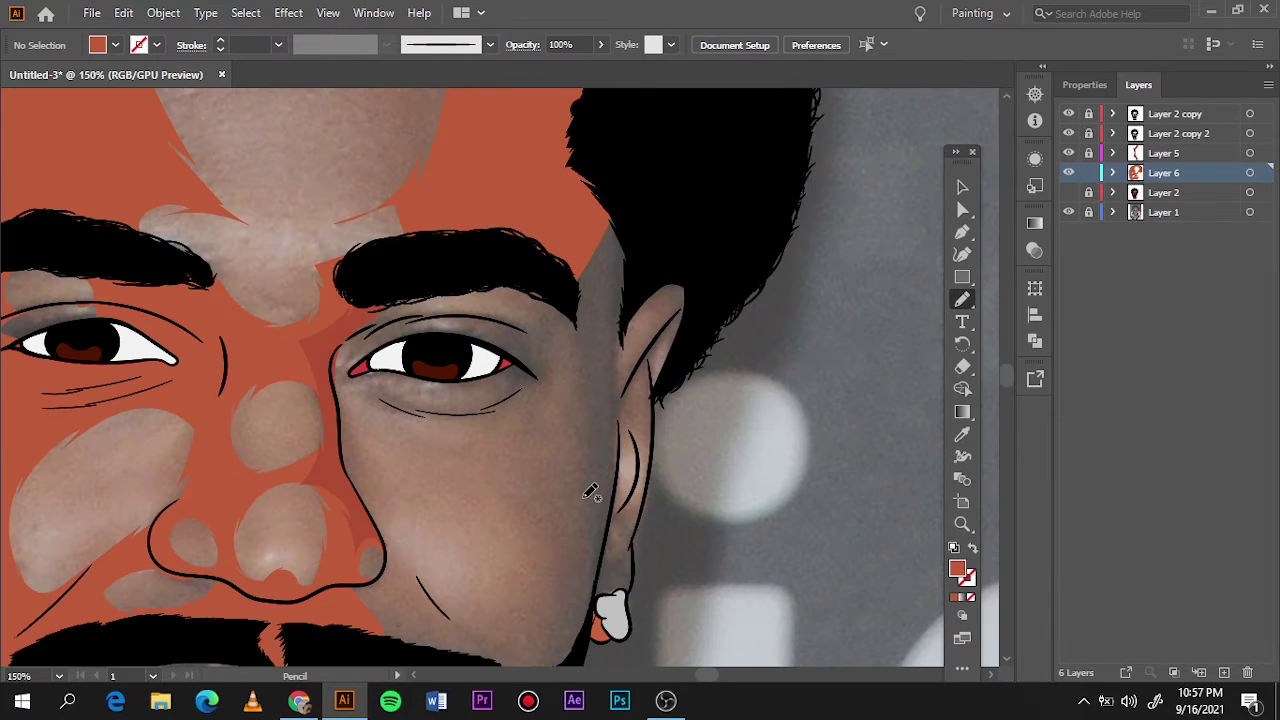
{"action": "left_click_drag", "start_coordinate": [338, 334], "coordinate": [344, 342]}
{"action": "left_click_drag", "start_coordinate": [496, 348], "coordinate": [638, 255]}
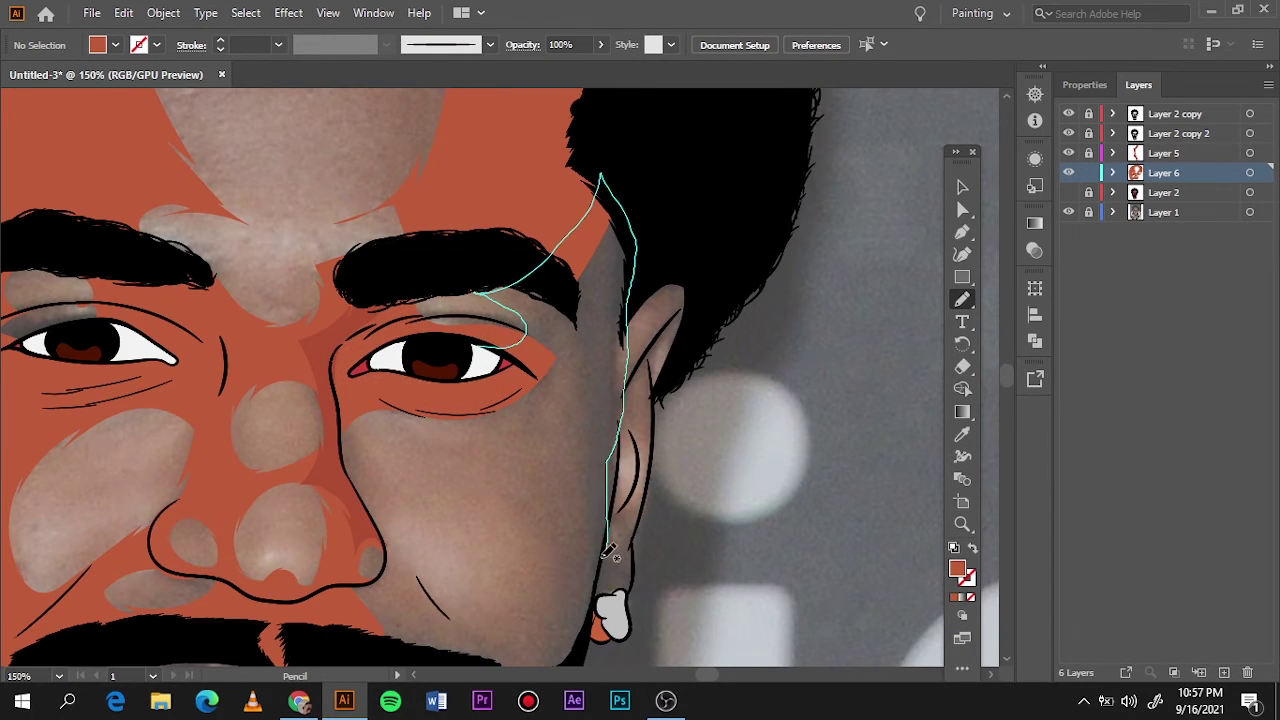
Step: Trace orange skin shapes over the right cheek, the lower beard and around the mouth
{"action": "left_click_drag", "start_coordinate": [607, 552], "coordinate": [610, 556]}
{"action": "scroll", "coordinate": [600, 500], "scroll_direction": "down", "scroll_amount": 4}
{"action": "left_click_drag", "start_coordinate": [490, 242], "coordinate": [552, 377]}
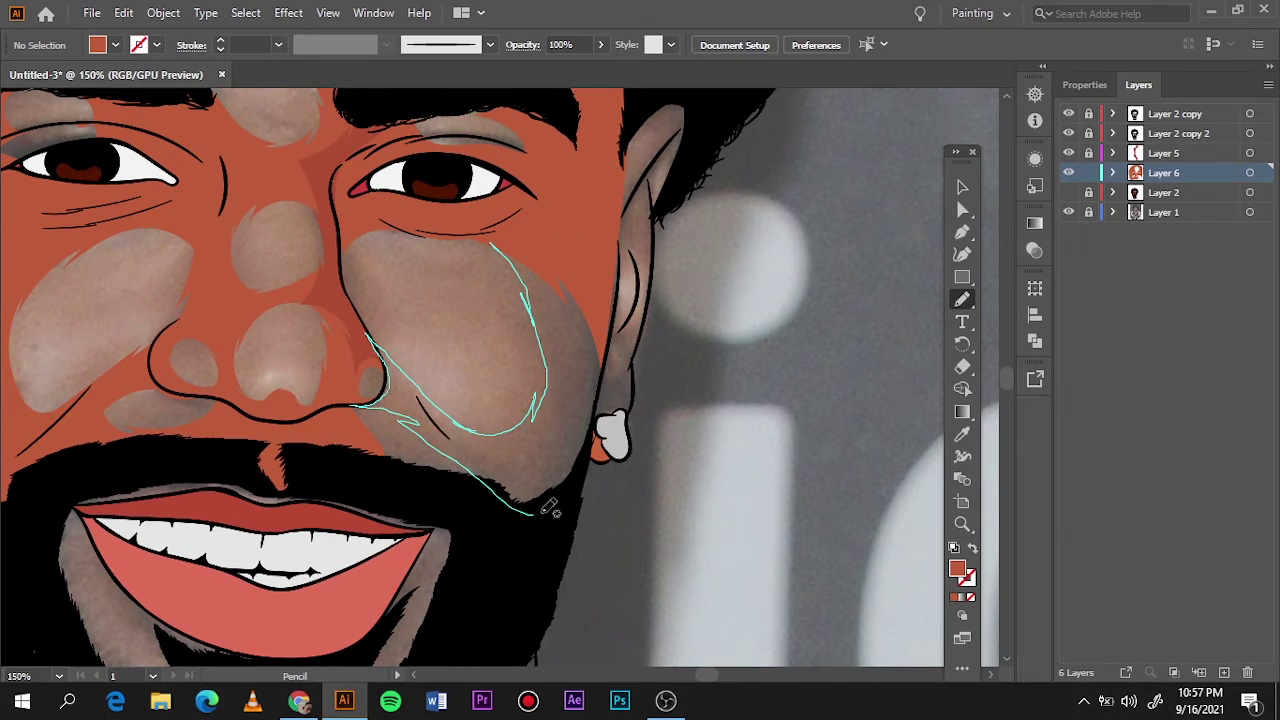
{"action": "left_click_drag", "start_coordinate": [542, 512], "coordinate": [441, 436]}
{"action": "scroll", "coordinate": [458, 498], "scroll_direction": "down", "scroll_amount": 4}
{"action": "left_click_drag", "start_coordinate": [113, 557], "coordinate": [116, 510]}
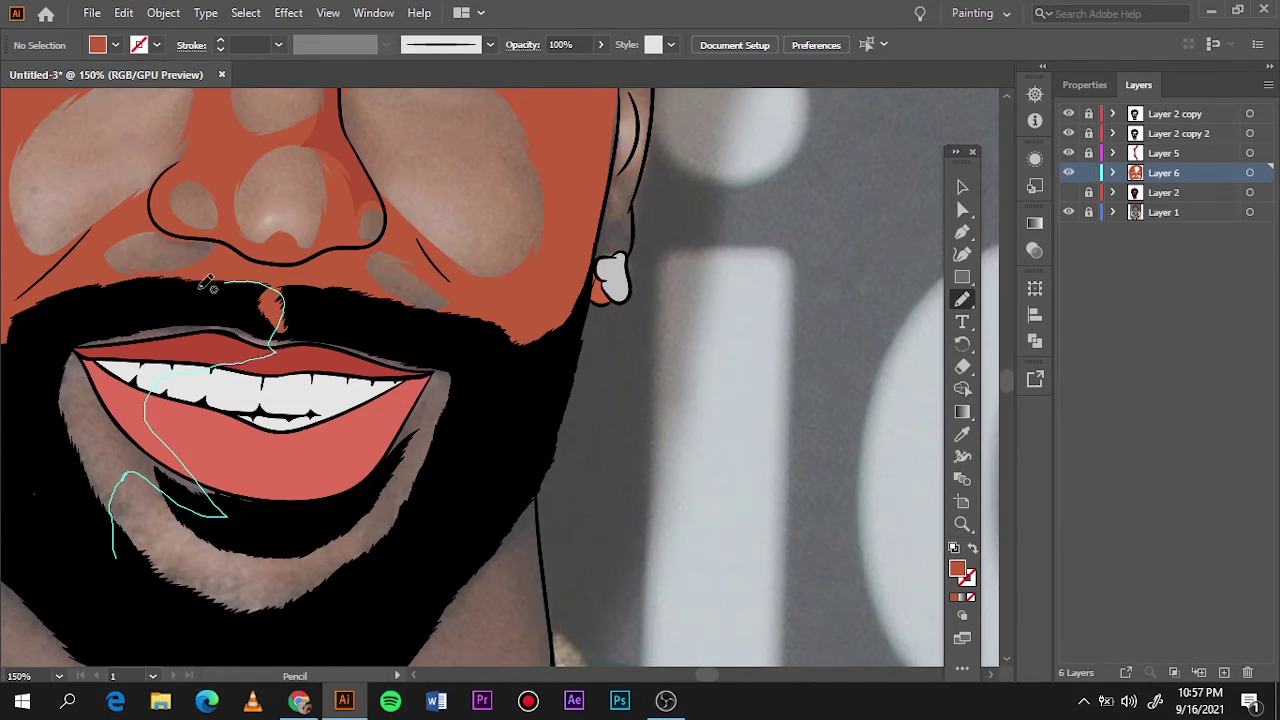
{"action": "left_click_drag", "start_coordinate": [207, 284], "coordinate": [222, 284]}
{"action": "left_click_drag", "start_coordinate": [440, 330], "coordinate": [170, 440]}
Step: Compare the layers against the photo, then fill the lower forehead and close the last skin shape
{"action": "key", "text": "ctrl+0"}
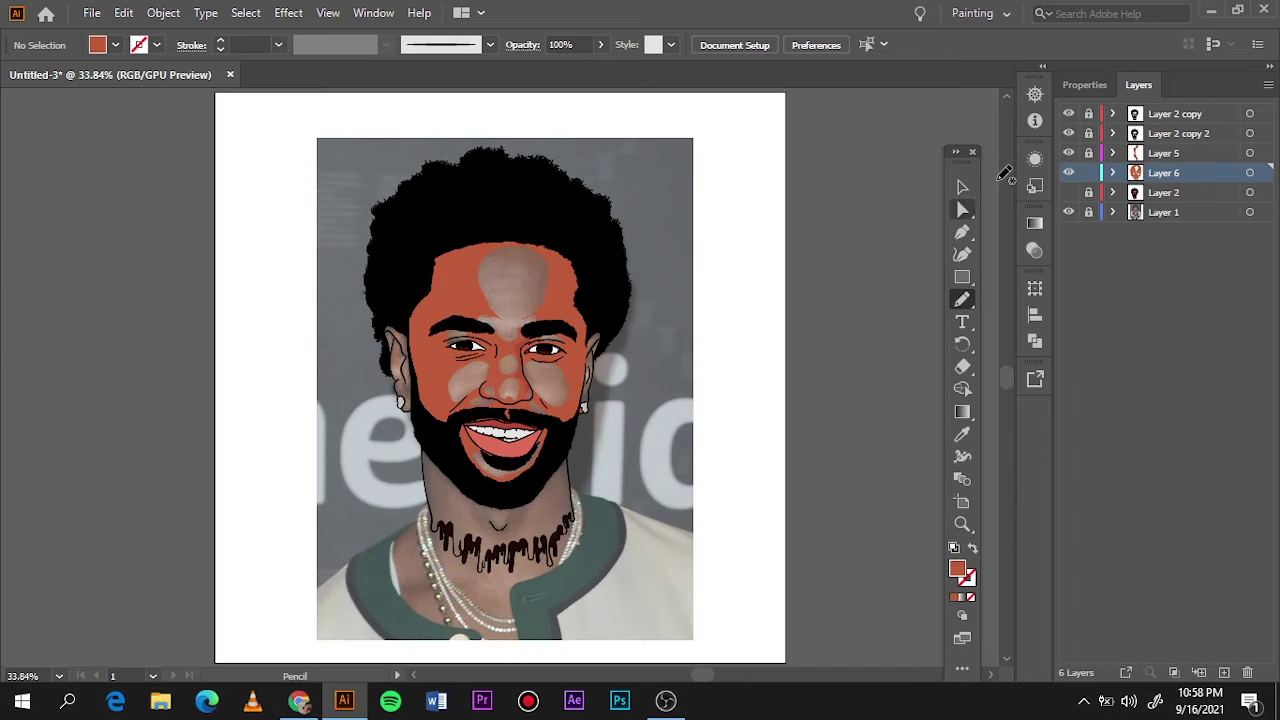
{"action": "left_click", "coordinate": [1068, 192]}
{"action": "left_click", "coordinate": [1068, 212]}
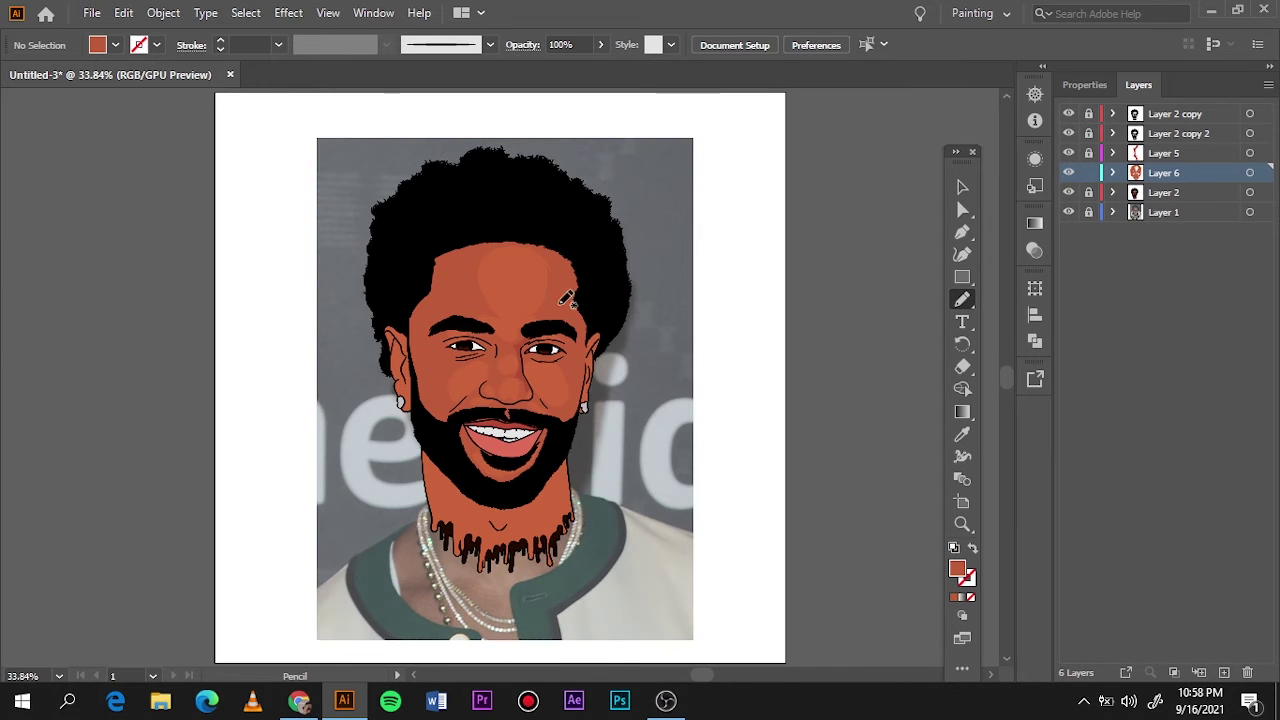
{"action": "left_click", "coordinate": [1068, 192]}
{"action": "scroll", "coordinate": [530, 300], "scroll_direction": "up", "scroll_amount": 4}
{"action": "left_click_drag", "start_coordinate": [395, 410], "coordinate": [395, 388]}
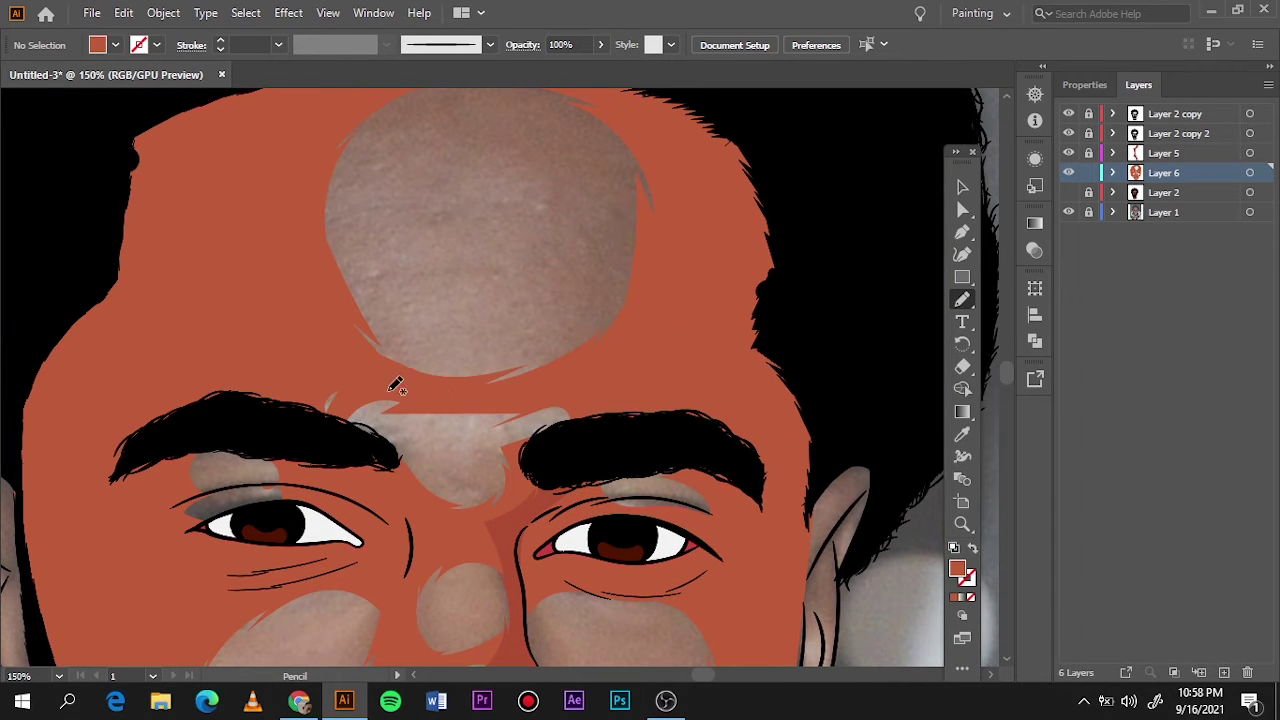
{"action": "left_click_drag", "start_coordinate": [485, 490], "coordinate": [482, 496]}
{"action": "left_click", "coordinate": [1068, 212]}
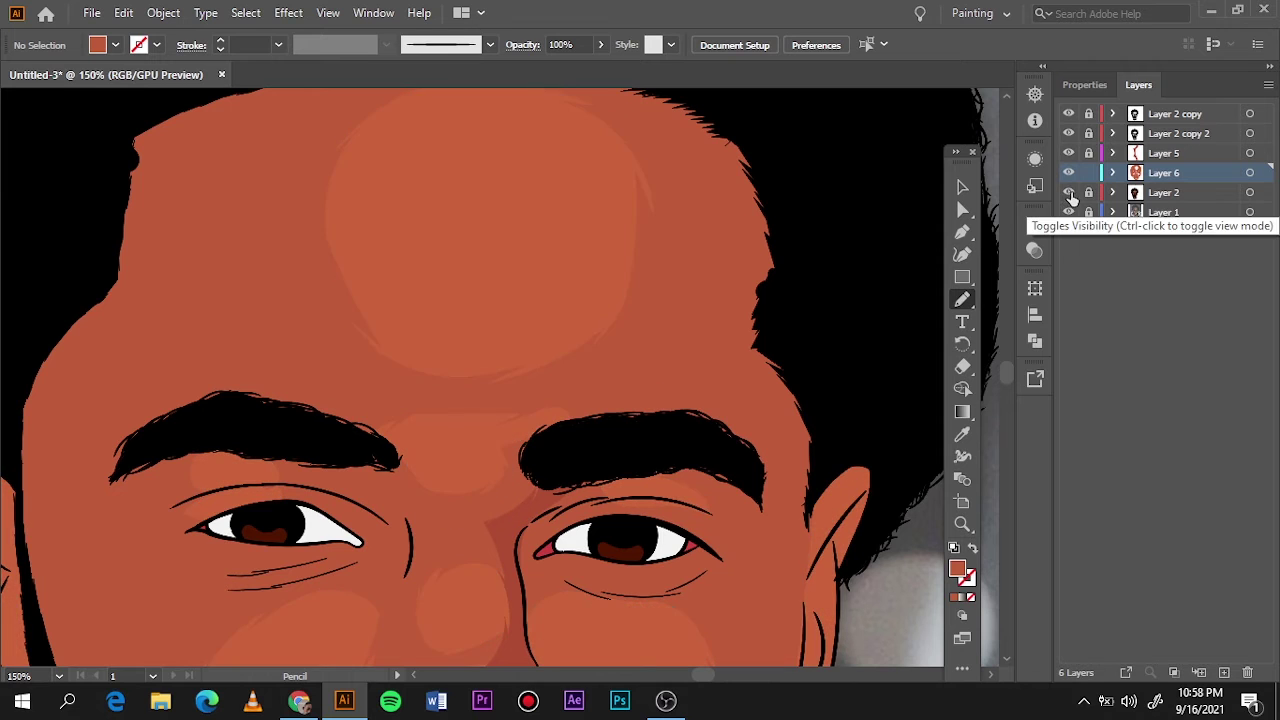
Step: Switch to Layer 5 with the Pencil tool and begin a darker shading shape on the nose
{"action": "left_click", "coordinate": [1163, 153]}
{"action": "key", "text": "v"}
{"action": "key", "text": "n"}
{"action": "scroll", "coordinate": [422, 404], "scroll_direction": "down", "scroll_amount": 2}
{"action": "scroll", "coordinate": [422, 404], "scroll_direction": "up", "scroll_amount": 1}
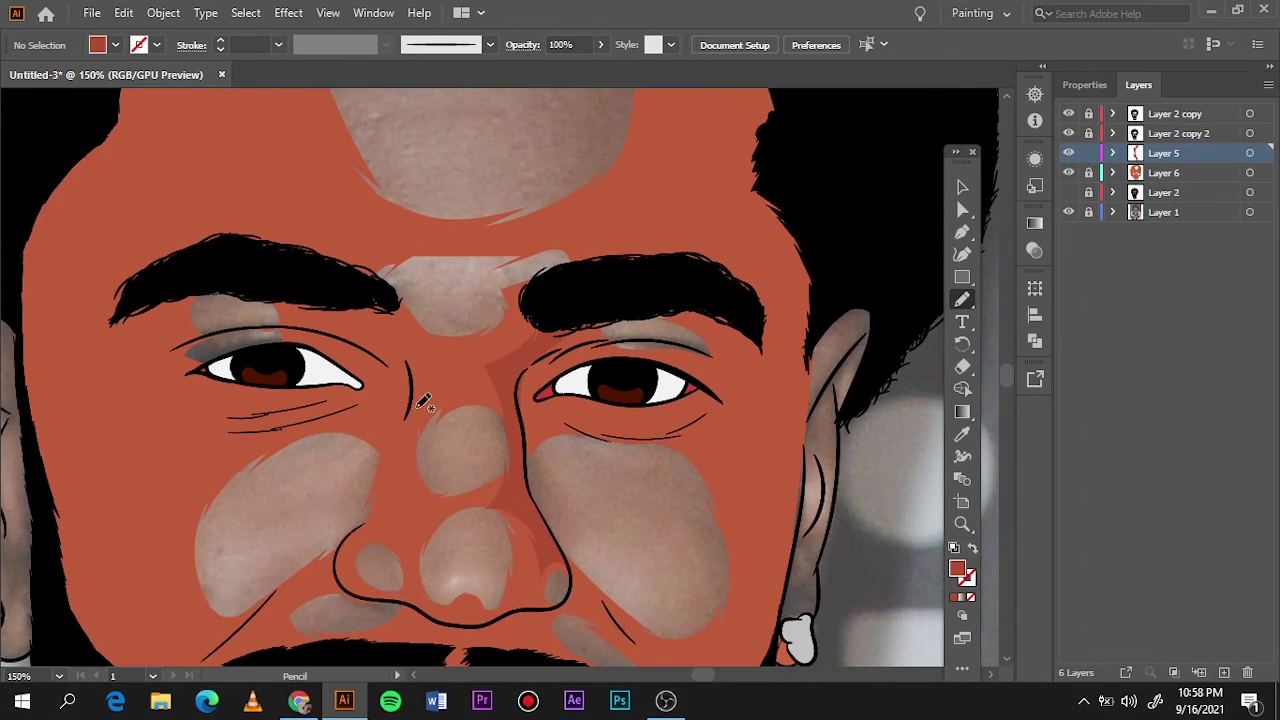
{"action": "scroll", "coordinate": [422, 404], "scroll_direction": "up", "scroll_amount": 4}
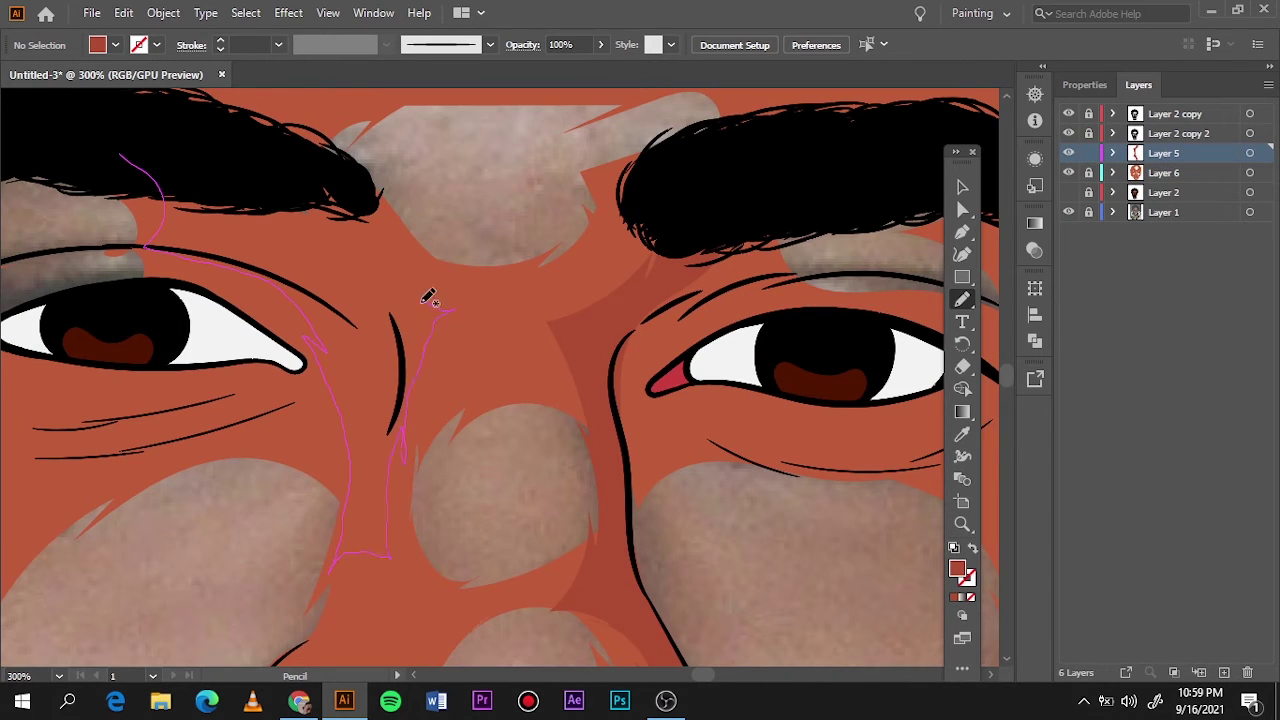
{"action": "scroll", "coordinate": [400, 305], "scroll_direction": "down", "scroll_amount": 5}
{"action": "mouse_move", "coordinate": [425, 300]}
{"action": "left_mouse_down"}
{"action": "mouse_move", "coordinate": [440, 308]}
{"action": "mouse_move", "coordinate": [351, 402]}
{"action": "left_mouse_up"}
{"action": "scroll", "coordinate": [395, 308], "scroll_direction": "up", "scroll_amount": 2}
{"action": "scroll", "coordinate": [392, 310], "scroll_direction": "up", "scroll_amount": 1}
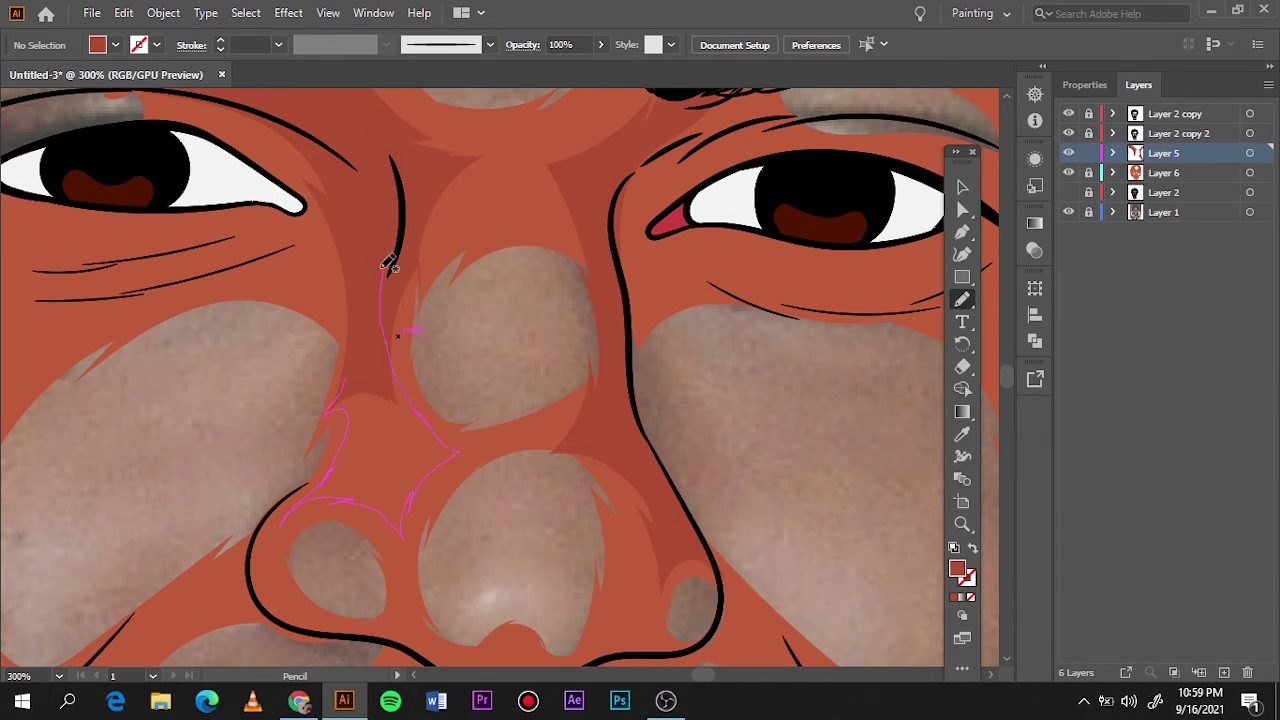
Step: Draw darker shading along the nose bridge and beside the nose, checking it against the photo
{"action": "left_click_drag", "start_coordinate": [390, 262], "coordinate": [391, 258]}
{"action": "scroll", "coordinate": [474, 360], "scroll_direction": "up", "scroll_amount": 1}
{"action": "left_click_drag", "start_coordinate": [390, 412], "coordinate": [482, 258]}
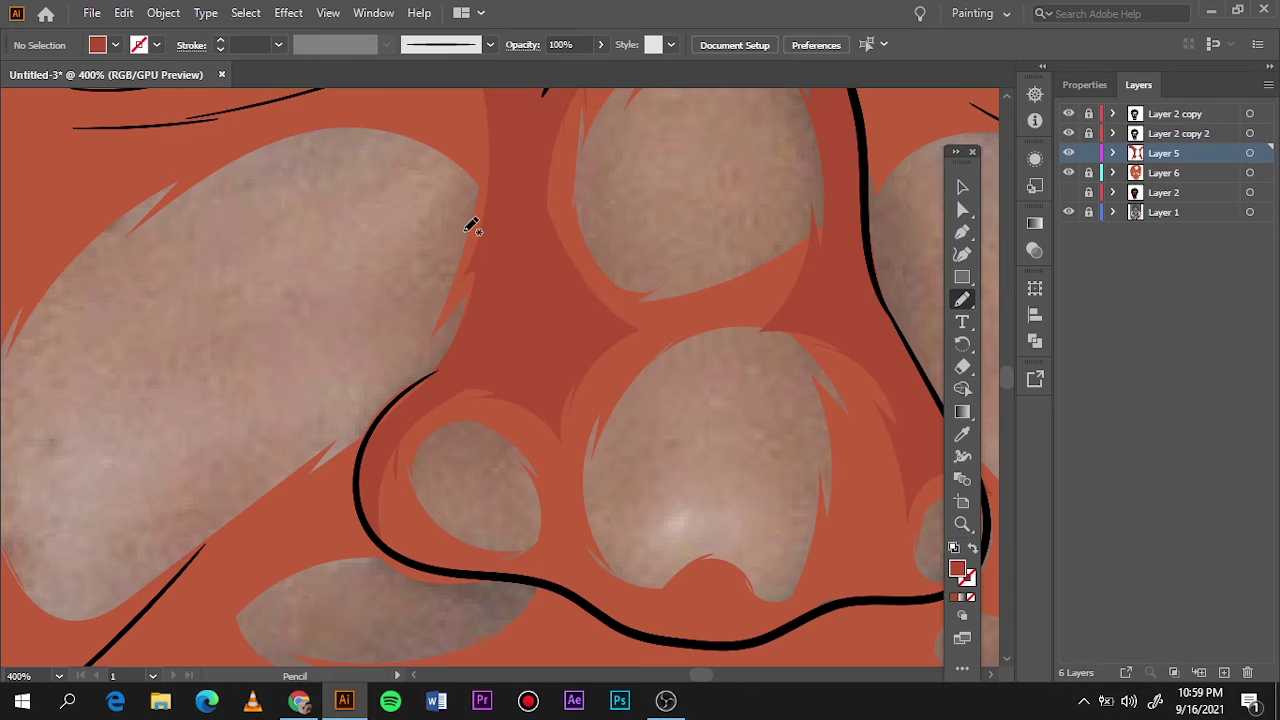
{"action": "scroll", "coordinate": [470, 225], "scroll_direction": "down", "scroll_amount": 2}
{"action": "scroll", "coordinate": [470, 225], "scroll_direction": "right", "scroll_amount": 3}
{"action": "left_click_drag", "start_coordinate": [671, 483], "coordinate": [680, 482]}
{"action": "key", "text": "ctrl+0"}
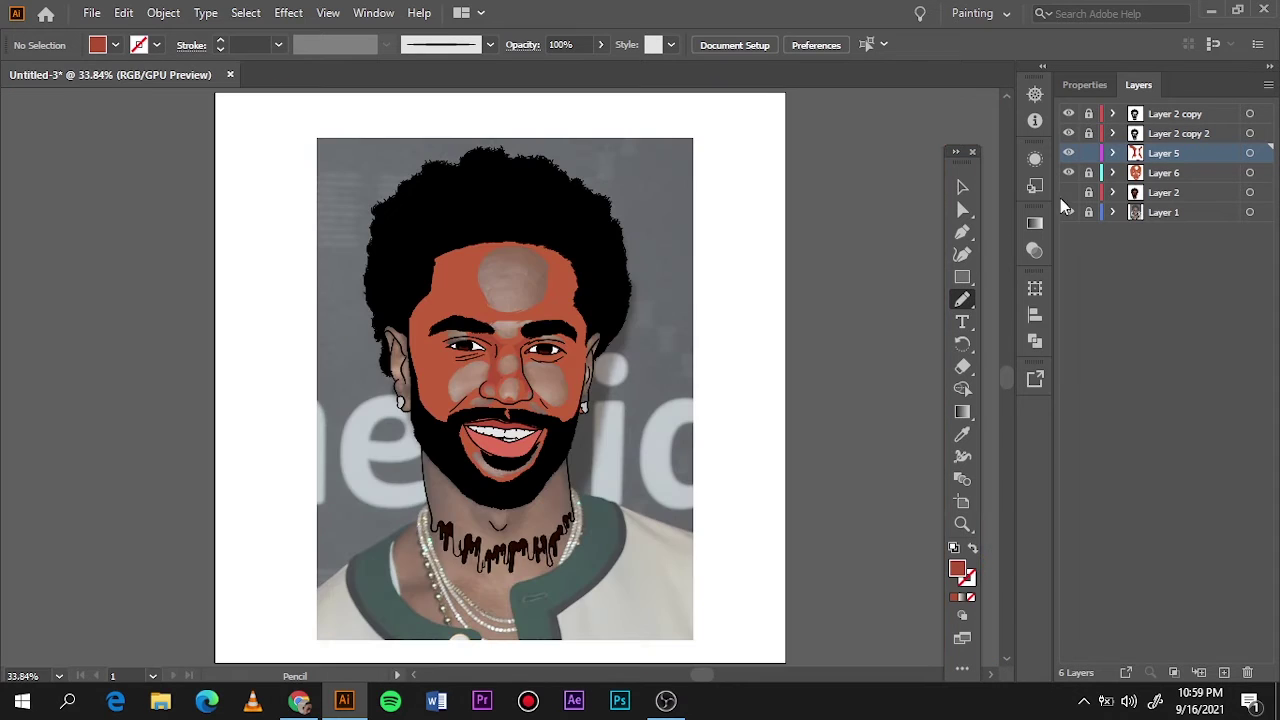
{"action": "left_click", "coordinate": [1068, 212]}
{"action": "left_click", "coordinate": [1068, 212]}
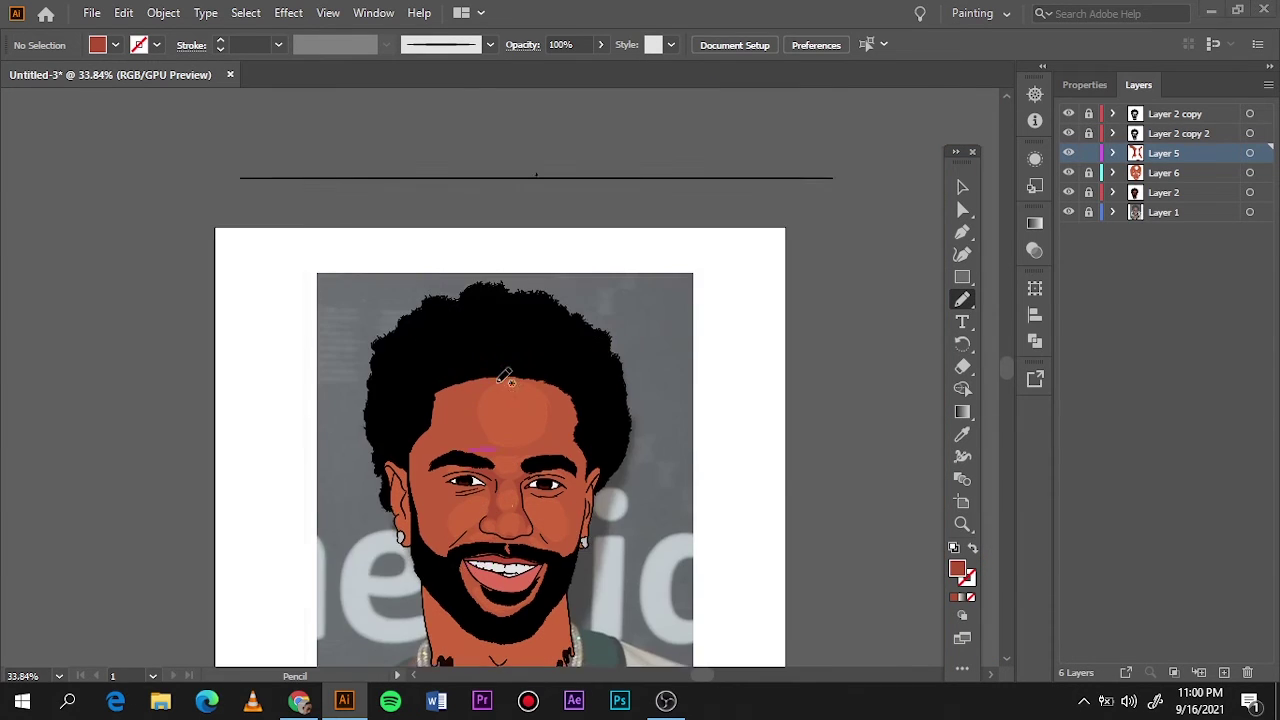
Step: Shade down to the nostril and along the top of the mustache, then hide the orange base layer
{"action": "scroll", "coordinate": [490, 480], "scroll_direction": "up", "scroll_amount": 5}
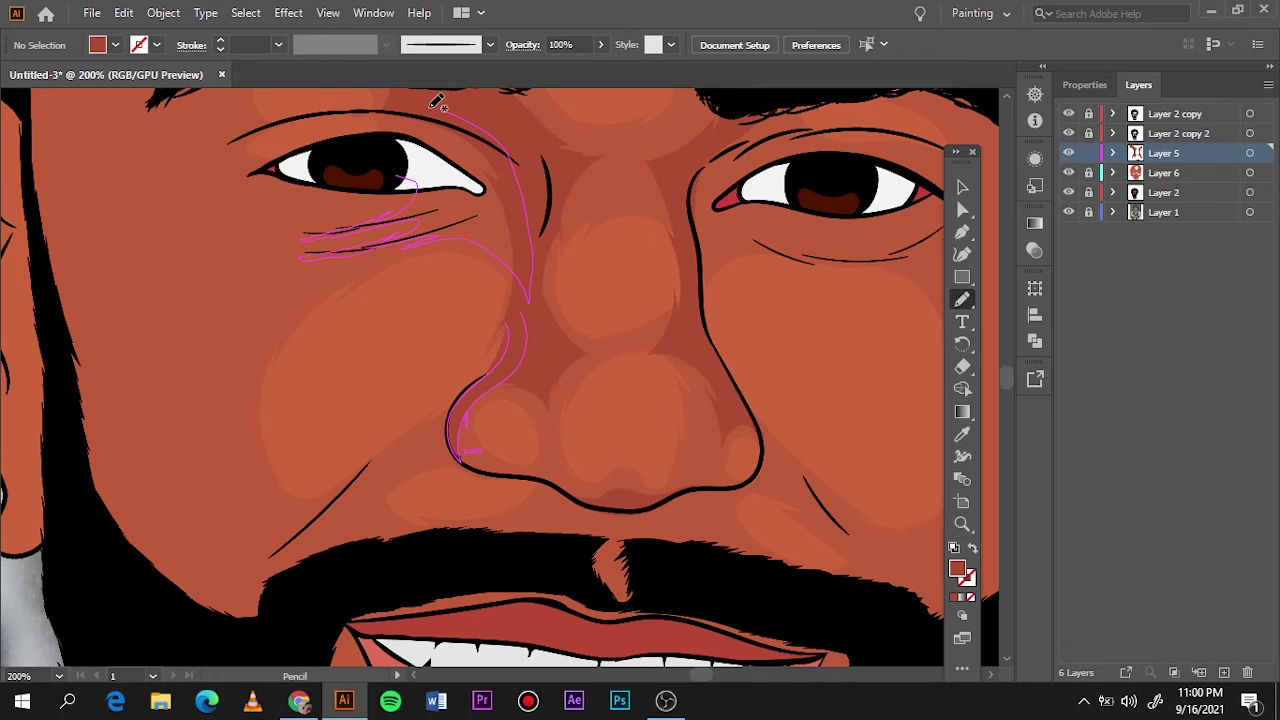
{"action": "left_click_drag", "start_coordinate": [437, 101], "coordinate": [452, 412]}
{"action": "left_click_drag", "start_coordinate": [445, 546], "coordinate": [516, 527]}
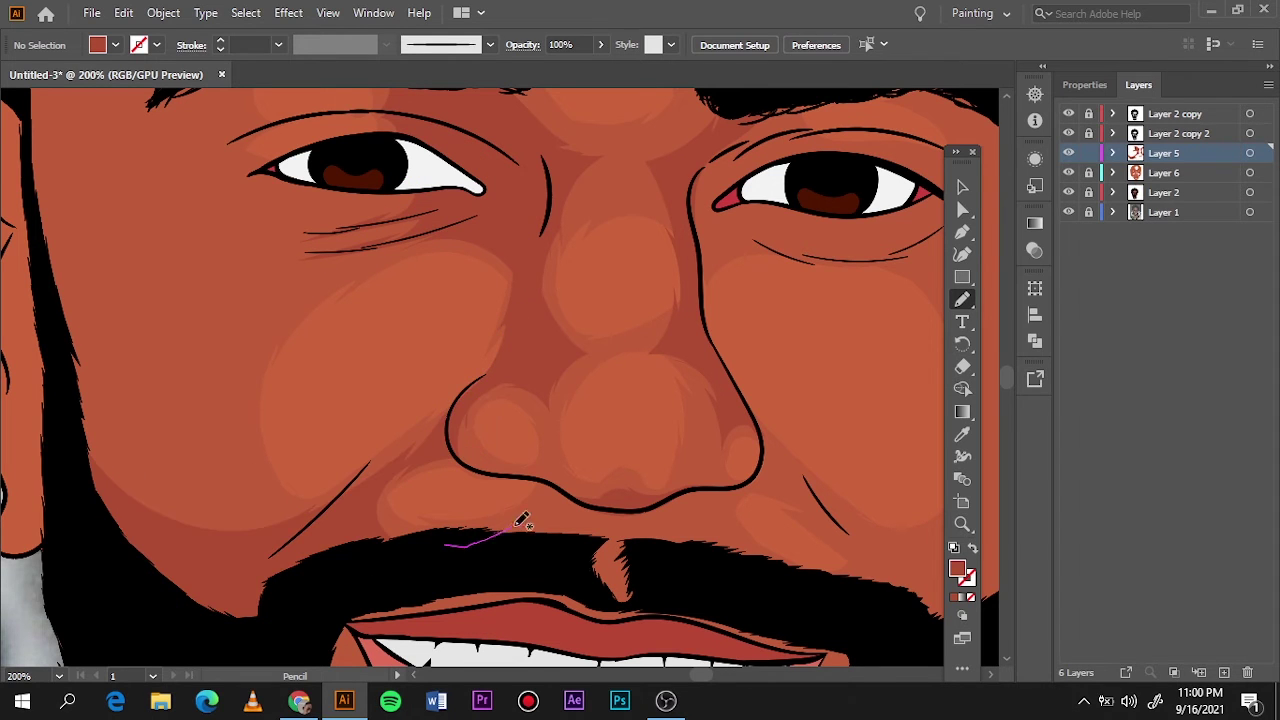
{"action": "left_click_drag", "start_coordinate": [674, 490], "coordinate": [678, 494]}
{"action": "scroll", "coordinate": [500, 540], "scroll_direction": "down", "scroll_amount": 2}
{"action": "scroll", "coordinate": [500, 530], "scroll_direction": "left", "scroll_amount": 2}
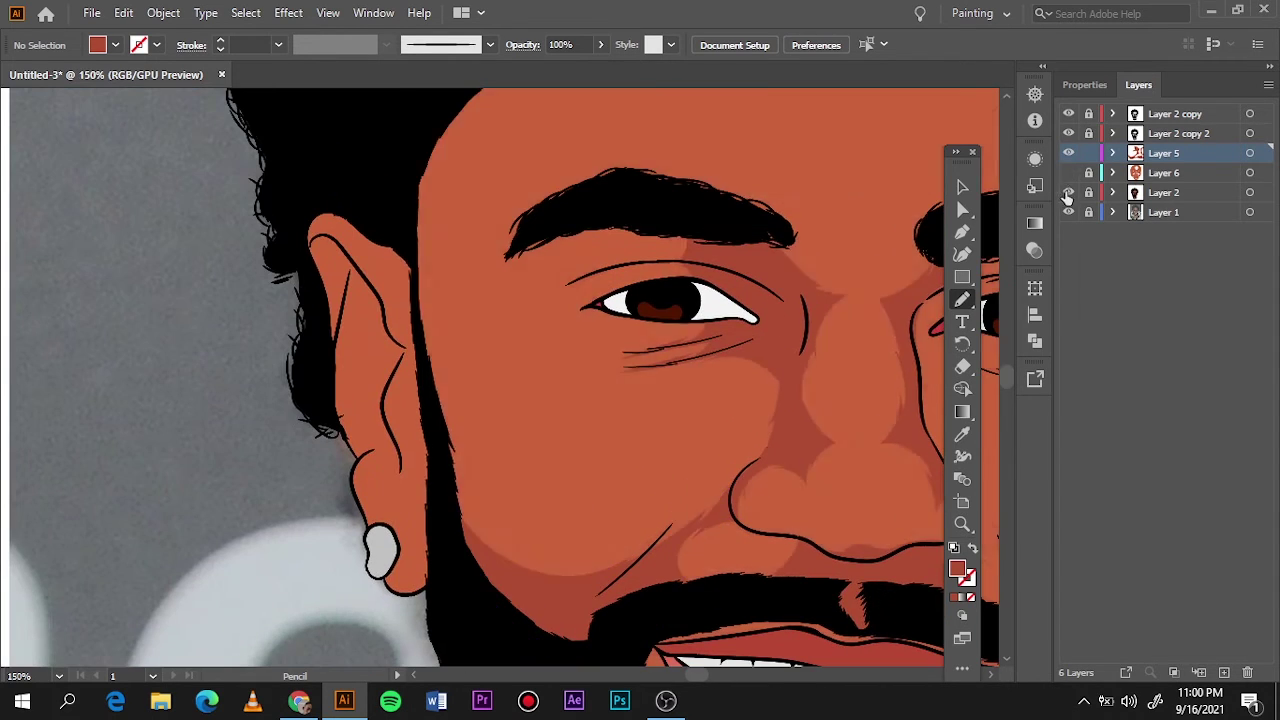
{"action": "left_click", "coordinate": [1068, 172]}
Step: Draw darker shading on the lower cheek and around the brow and eye
{"action": "left_click", "coordinate": [1068, 192]}
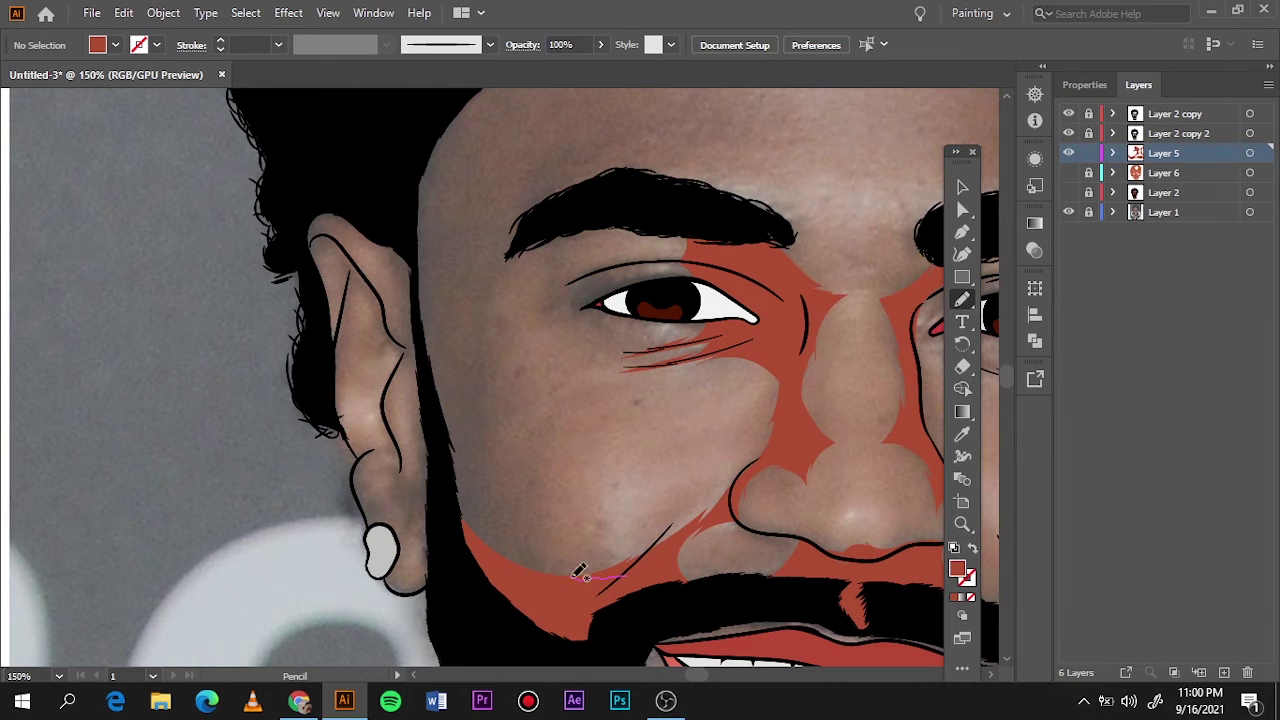
{"action": "left_click_drag", "start_coordinate": [490, 407], "coordinate": [490, 407]}
{"action": "scroll", "coordinate": [648, 457], "scroll_direction": "up", "scroll_amount": 5}
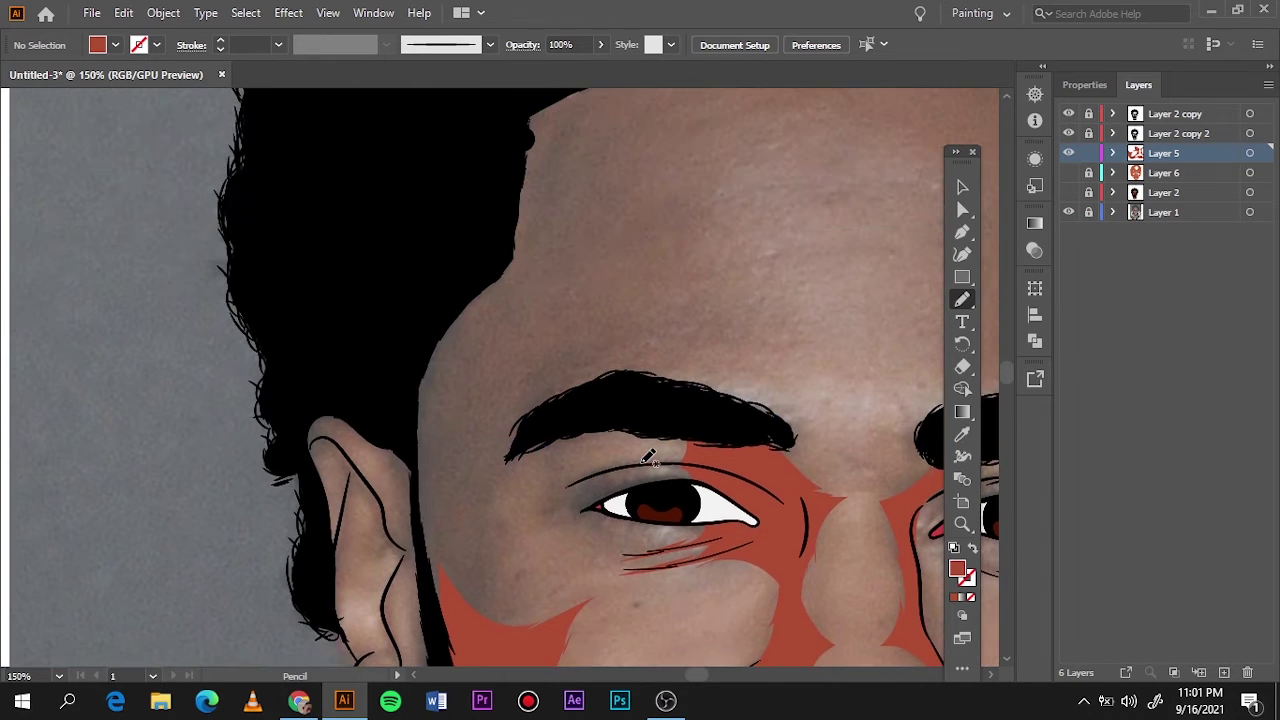
{"action": "left_click_drag", "start_coordinate": [603, 513], "coordinate": [603, 513]}
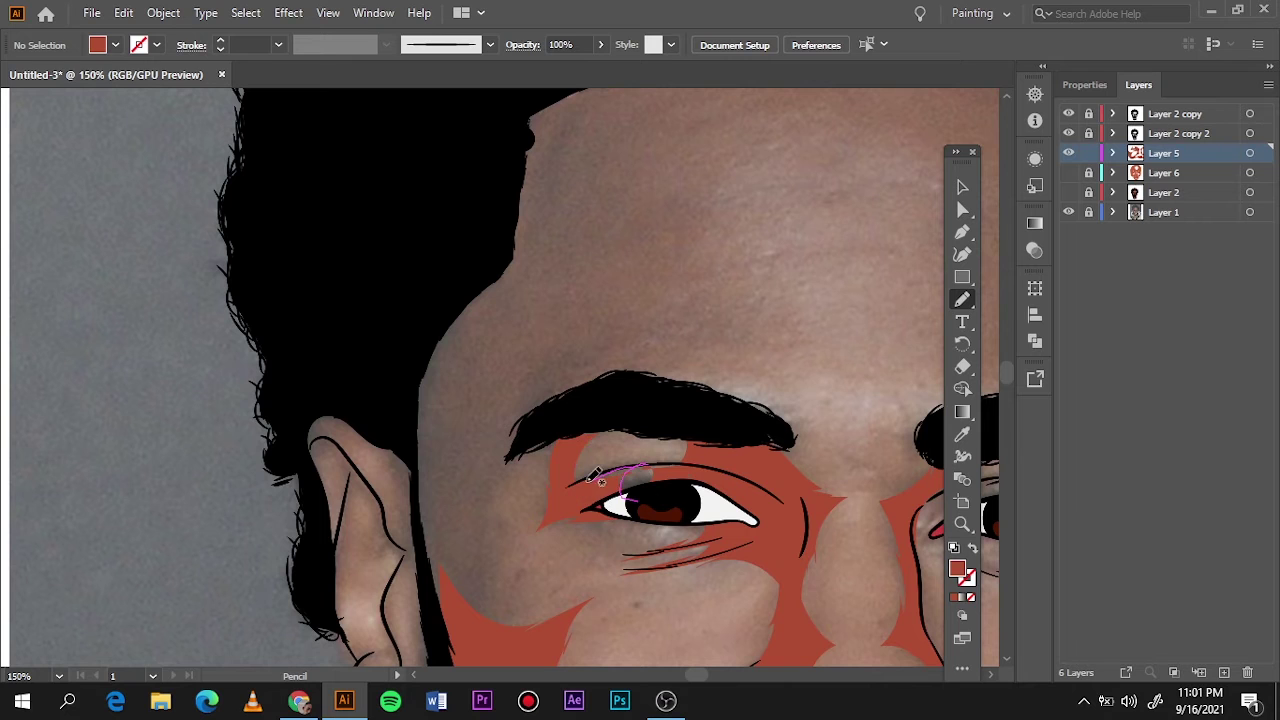
{"action": "left_click", "coordinate": [1067, 173]}
Step: Add a cheek shading shape and highlight shapes on the forehead
{"action": "left_click_drag", "start_coordinate": [540, 628], "coordinate": [510, 517]}
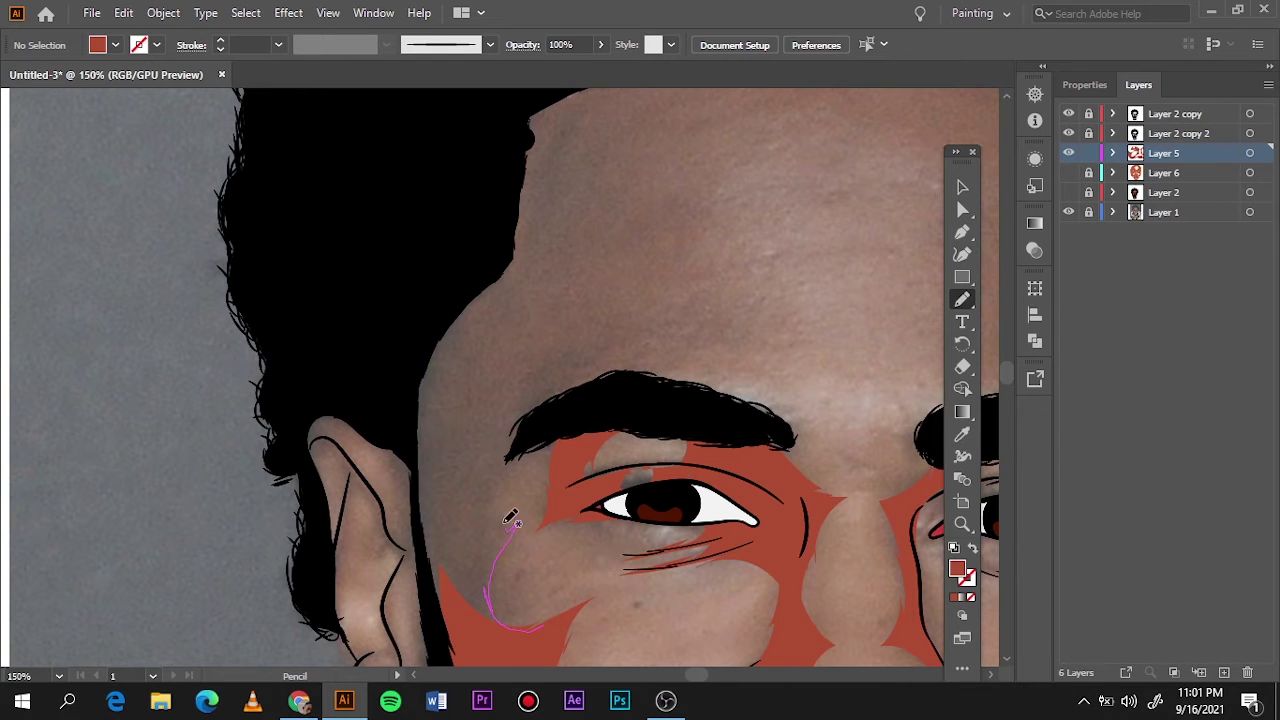
{"action": "left_click_drag", "start_coordinate": [434, 583], "coordinate": [537, 632]}
{"action": "scroll", "coordinate": [470, 553], "scroll_direction": "up", "scroll_amount": 3}
{"action": "scroll", "coordinate": [580, 578], "scroll_direction": "right", "scroll_amount": 2}
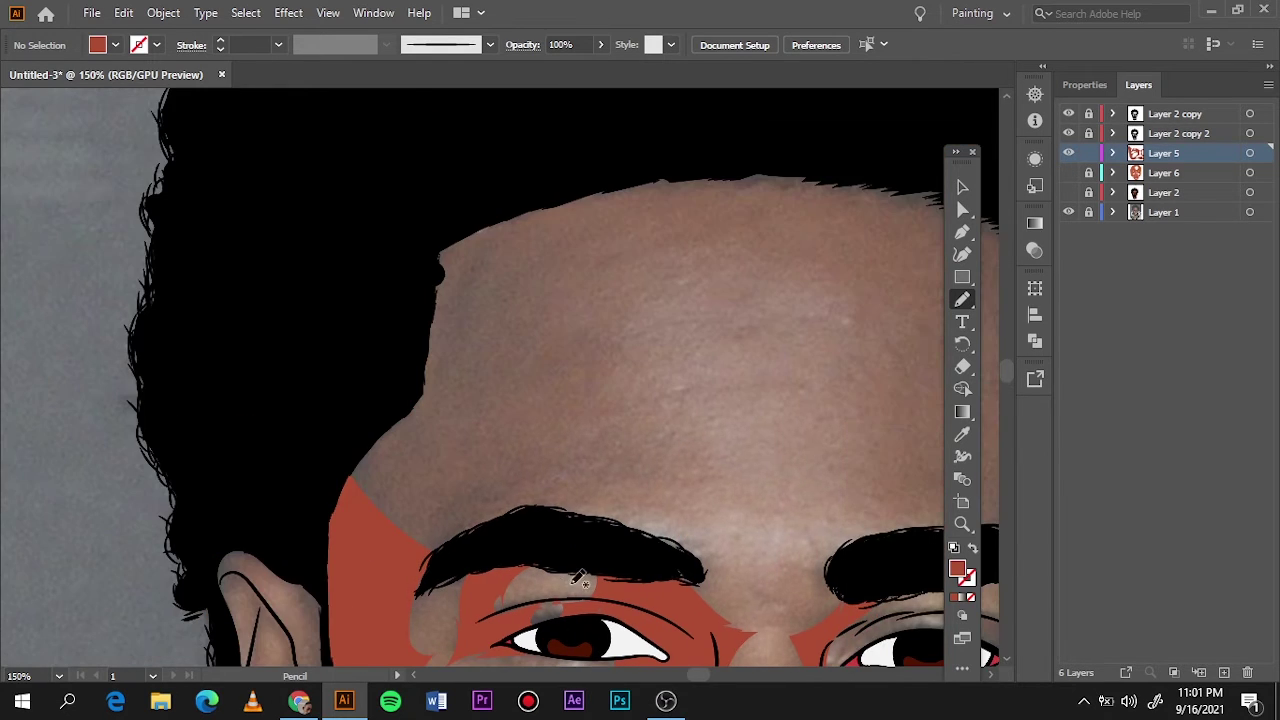
{"action": "left_click_drag", "start_coordinate": [557, 486], "coordinate": [380, 537]}
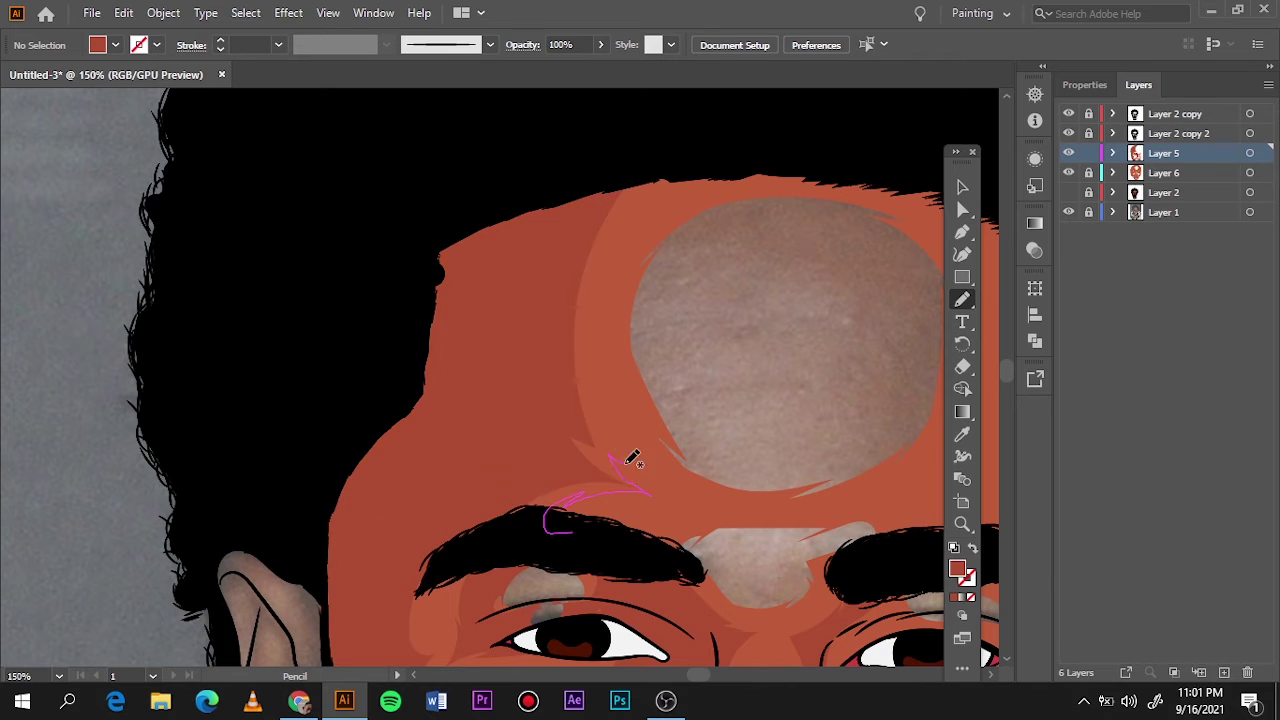
{"action": "left_click_drag", "start_coordinate": [557, 514], "coordinate": [545, 557]}
Step: Compare the layers with the photo, then trace a darker shading shape down from the top of the forehead
{"action": "key", "text": "ctrl+0"}
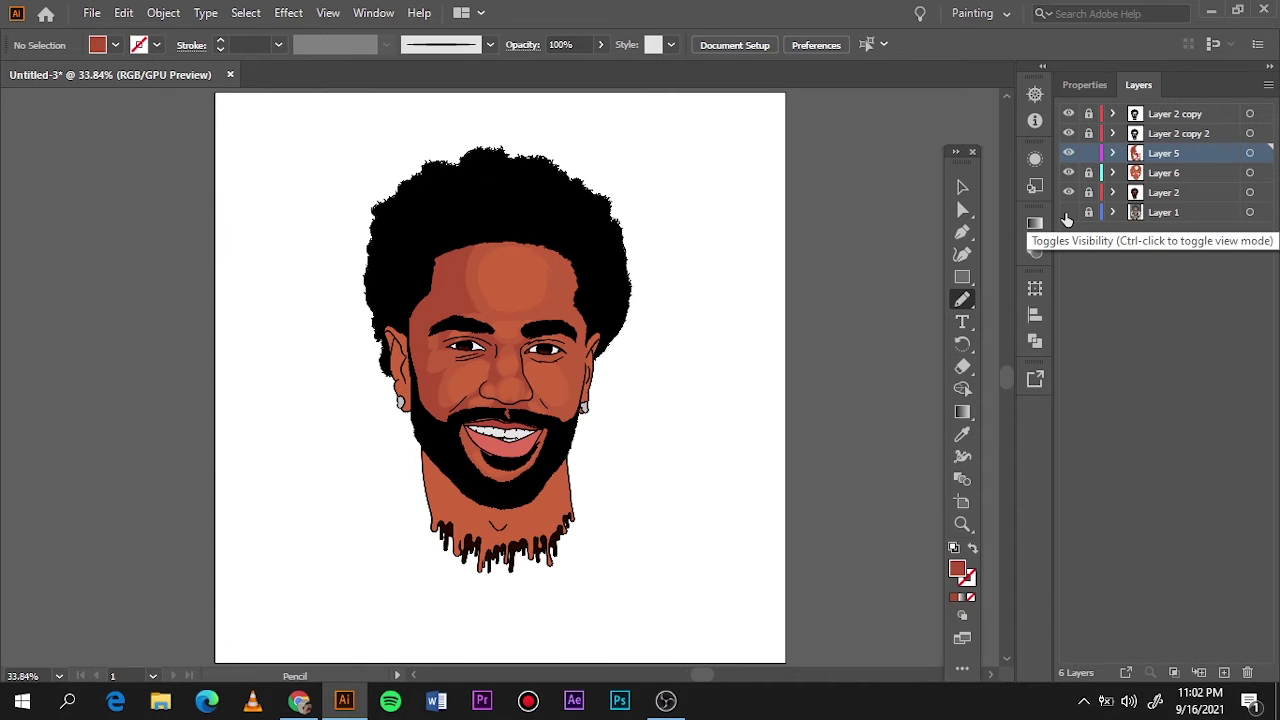
{"action": "left_click", "coordinate": [1068, 212]}
{"action": "left_click", "coordinate": [1068, 172]}
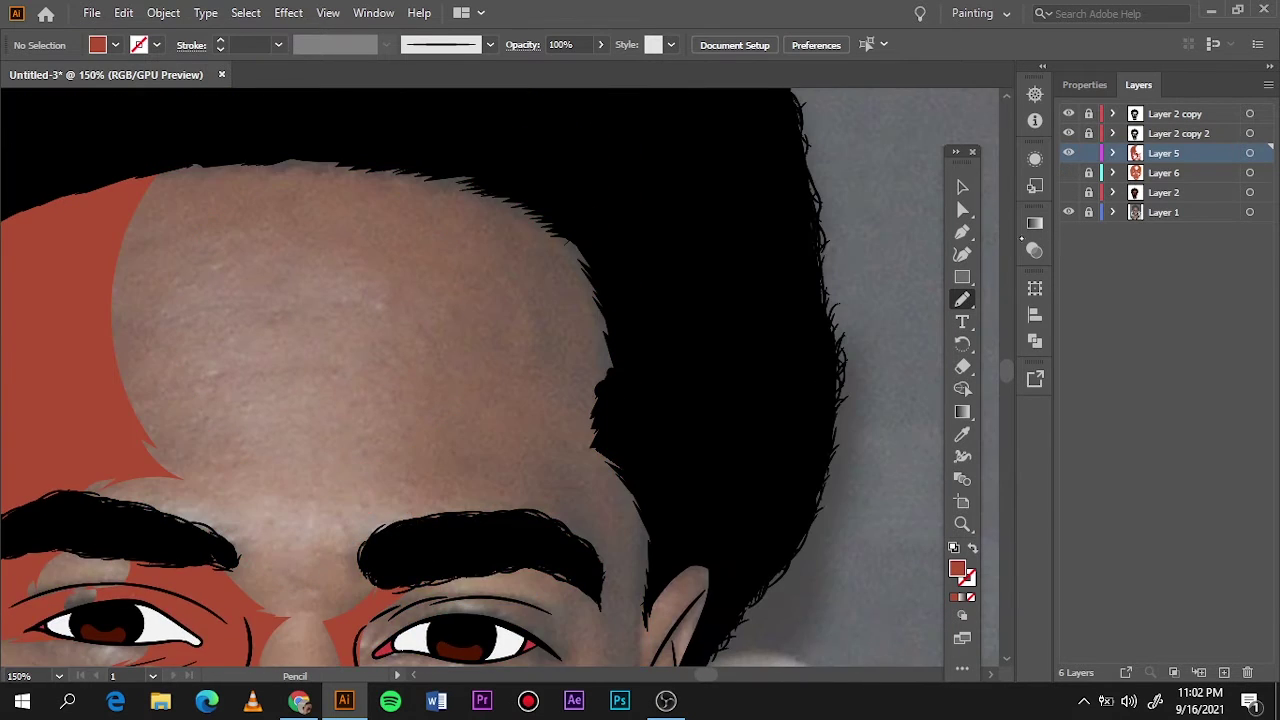
{"action": "left_click", "coordinate": [1068, 212]}
{"action": "left_click", "coordinate": [1068, 172]}
{"action": "left_click_drag", "start_coordinate": [434, 172], "coordinate": [514, 343]}
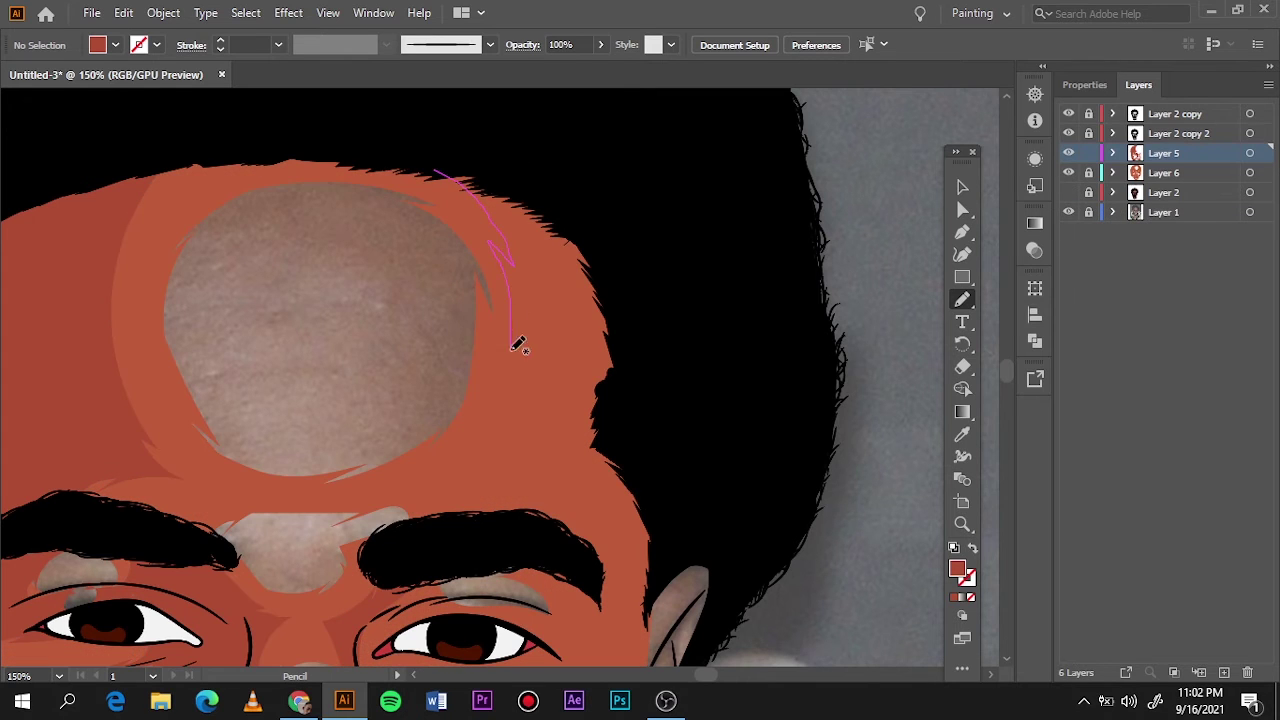
{"action": "left_click_drag", "start_coordinate": [479, 488], "coordinate": [623, 222]}
{"action": "left_click_drag", "start_coordinate": [255, 170], "coordinate": [240, 173]}
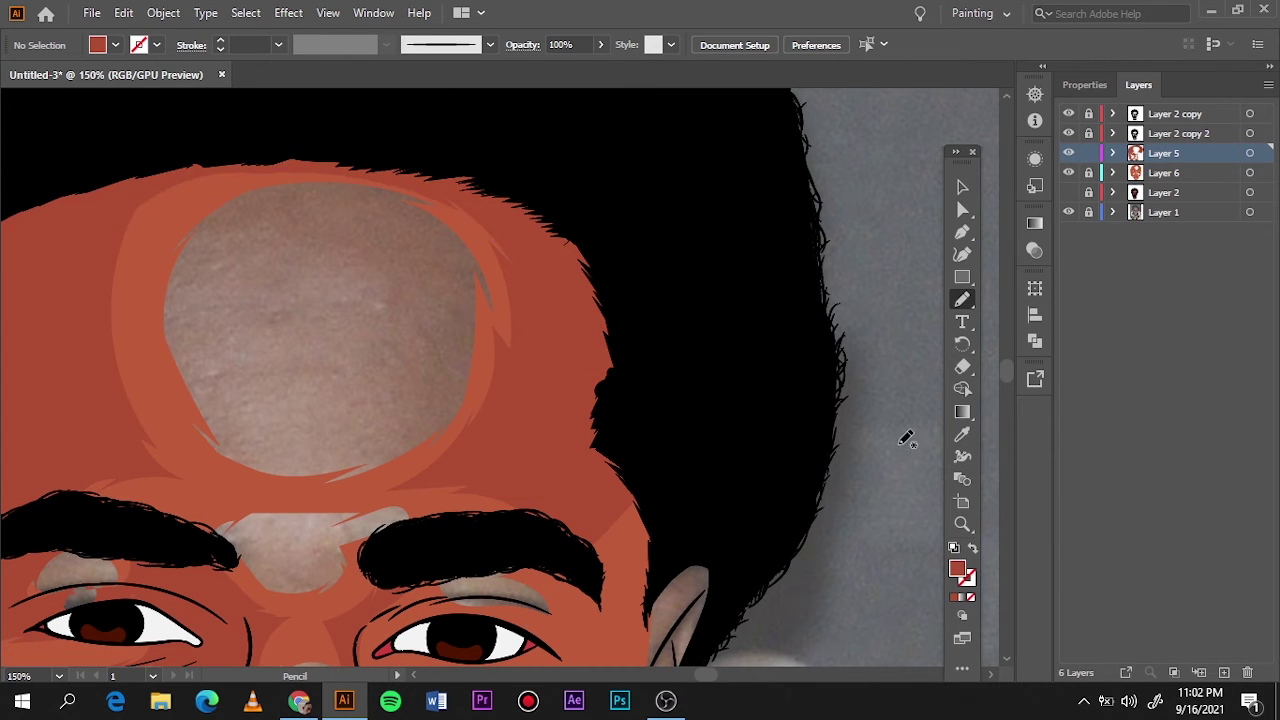
{"action": "scroll", "coordinate": [903, 434], "scroll_direction": "down", "scroll_amount": 5}
Step: Shade the corner of the eye and the areas above and below it
{"action": "left_click_drag", "start_coordinate": [390, 370], "coordinate": [395, 373]}
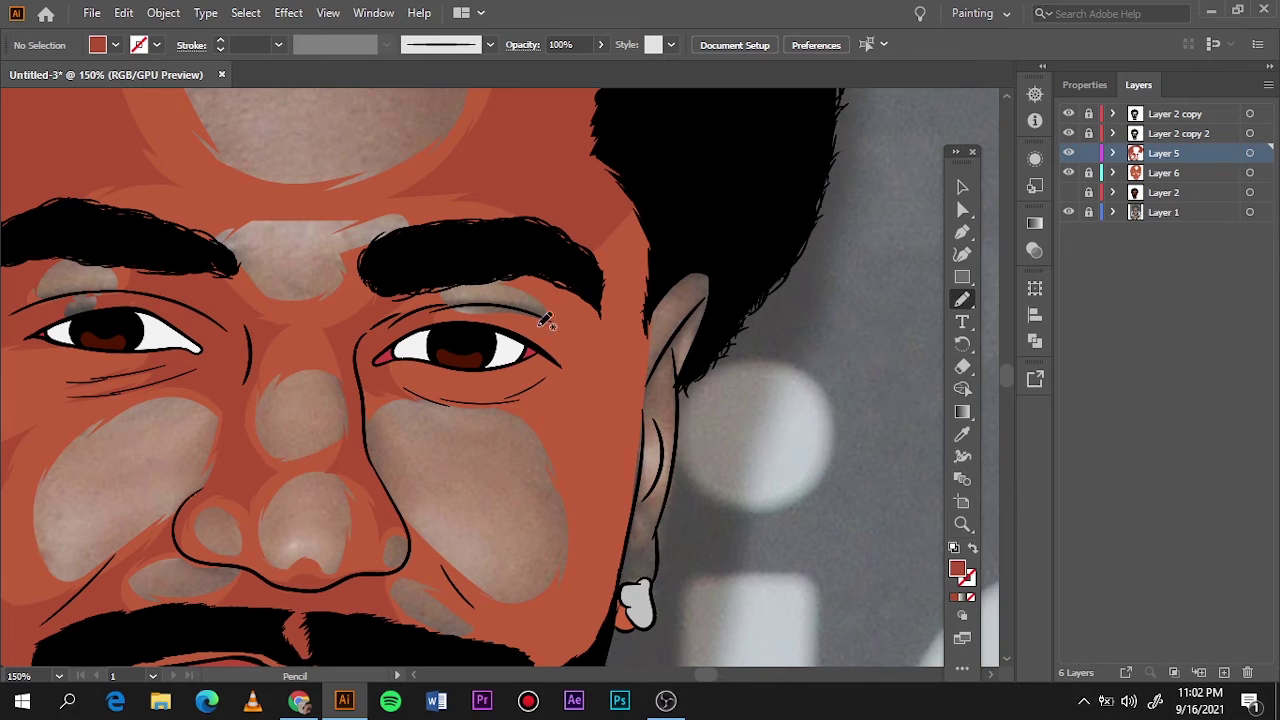
{"action": "left_click", "coordinate": [1068, 172]}
{"action": "left_click", "coordinate": [1068, 172]}
{"action": "left_click_drag", "start_coordinate": [440, 320], "coordinate": [558, 303]}
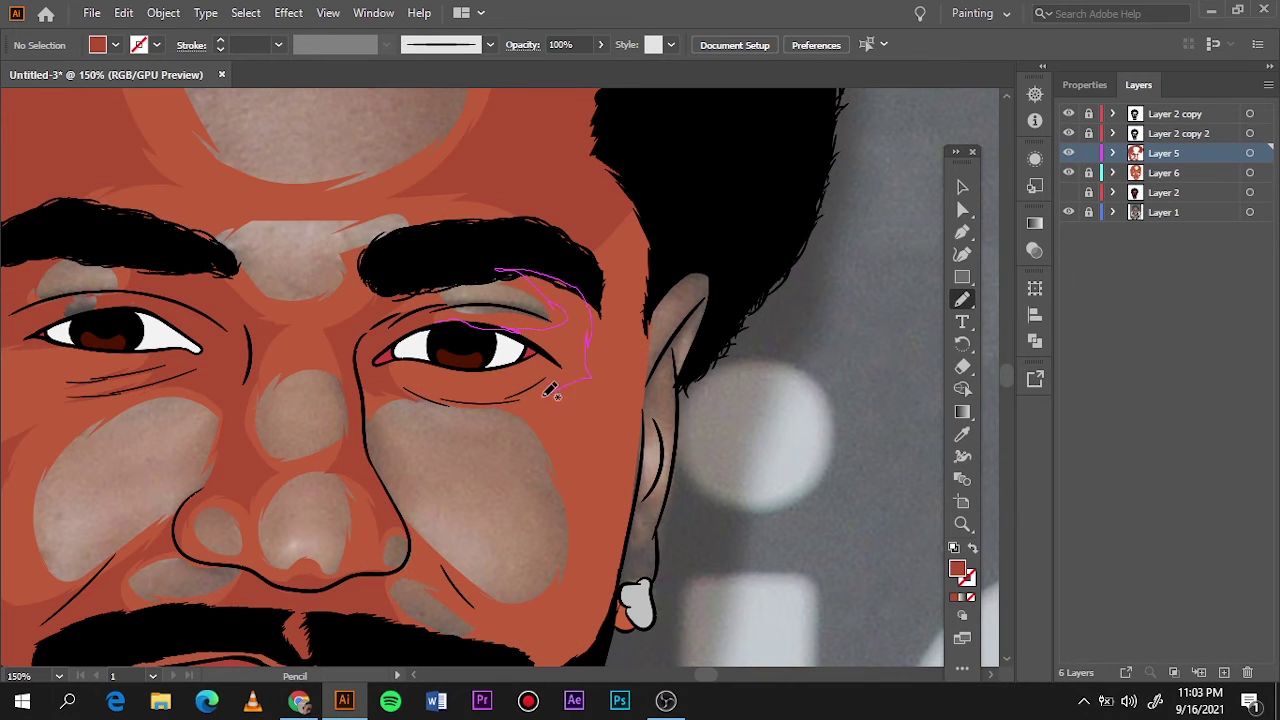
{"action": "left_click_drag", "start_coordinate": [550, 390], "coordinate": [552, 388]}
{"action": "mouse_move", "coordinate": [513, 368]}
{"action": "left_mouse_down"}
{"action": "mouse_move", "coordinate": [484, 386]}
{"action": "mouse_move", "coordinate": [528, 380]}
{"action": "left_mouse_up"}
{"action": "left_click", "coordinate": [1068, 172]}
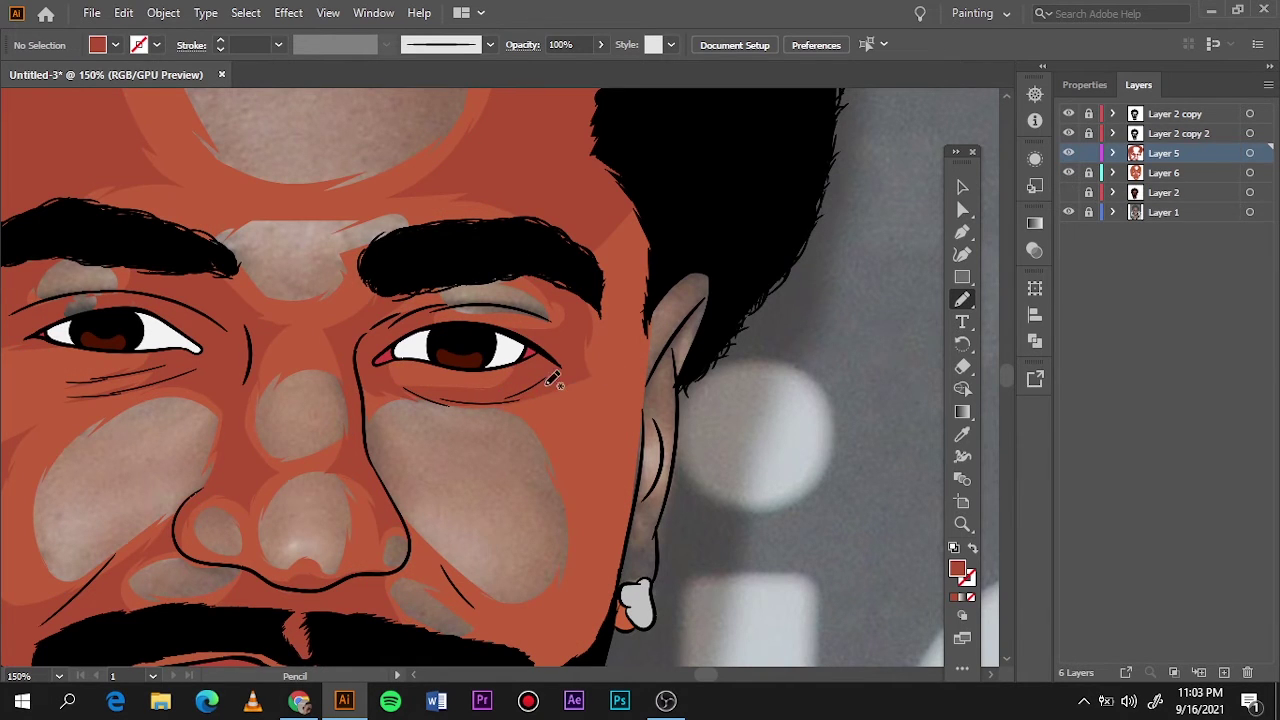
Step: Draw dark lines below the eye and shade the cheek beside the nose
{"action": "left_click_drag", "start_coordinate": [660, 280], "coordinate": [660, 282]}
{"action": "scroll", "coordinate": [508, 354], "scroll_direction": "down", "scroll_amount": 2}
{"action": "scroll", "coordinate": [517, 489], "scroll_direction": "up", "scroll_amount": 4}
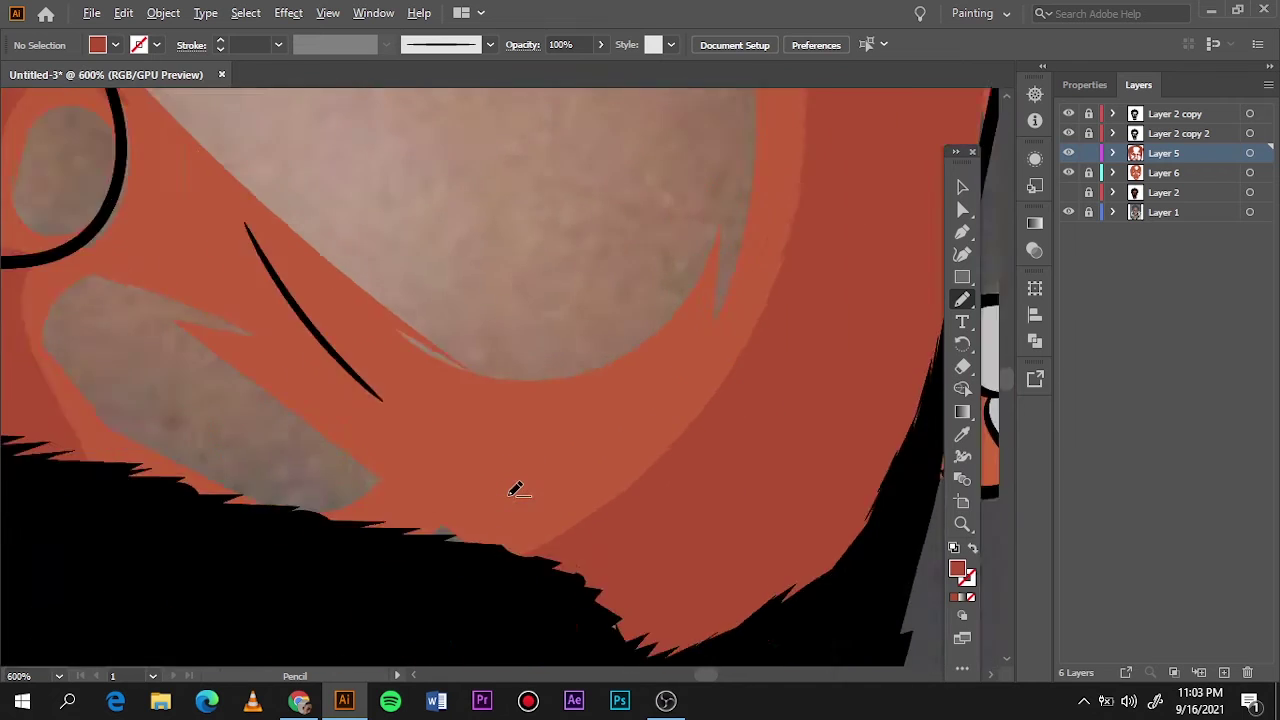
{"action": "scroll", "coordinate": [300, 370], "scroll_direction": "down", "scroll_amount": 1}
{"action": "left_click_drag", "start_coordinate": [282, 376], "coordinate": [308, 354]}
{"action": "left_click_drag", "start_coordinate": [671, 374], "coordinate": [470, 490]}
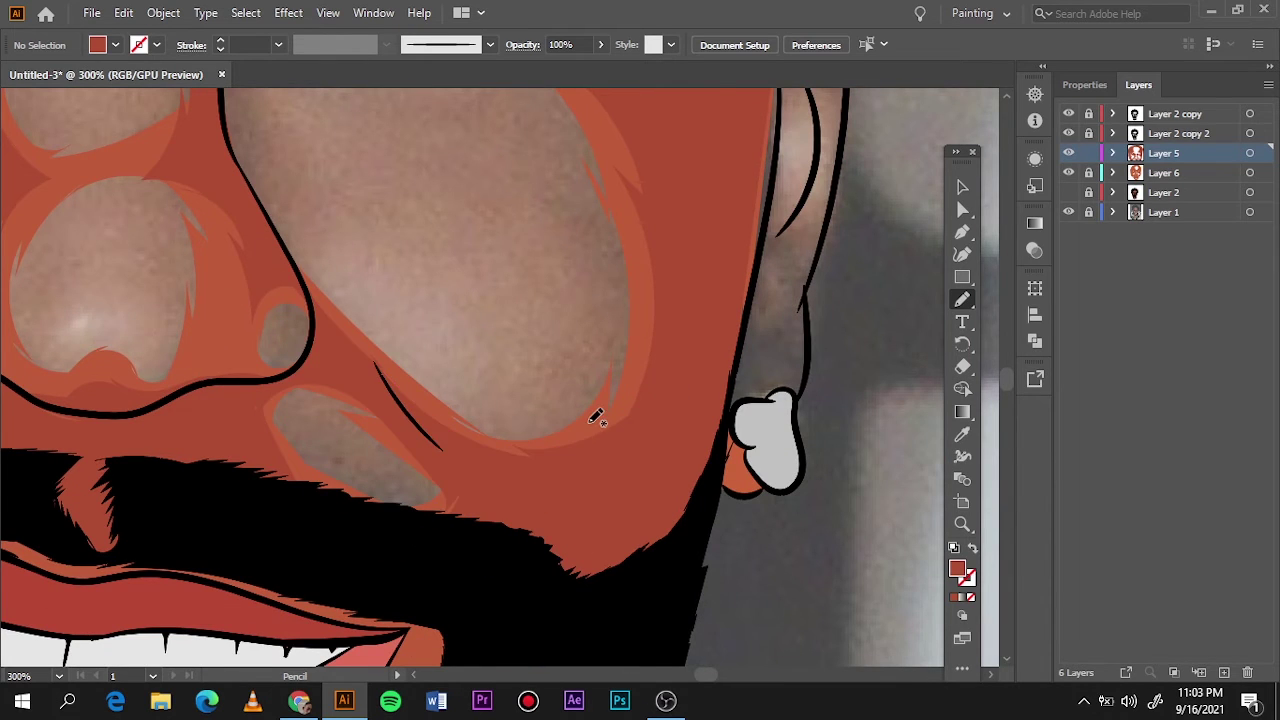
{"action": "scroll", "coordinate": [600, 400], "scroll_direction": "down", "scroll_amount": 1}
{"action": "key", "text": "ctrl+0"}
Step: Shade the skin around the upper lip
{"action": "left_click", "coordinate": [1068, 212]}
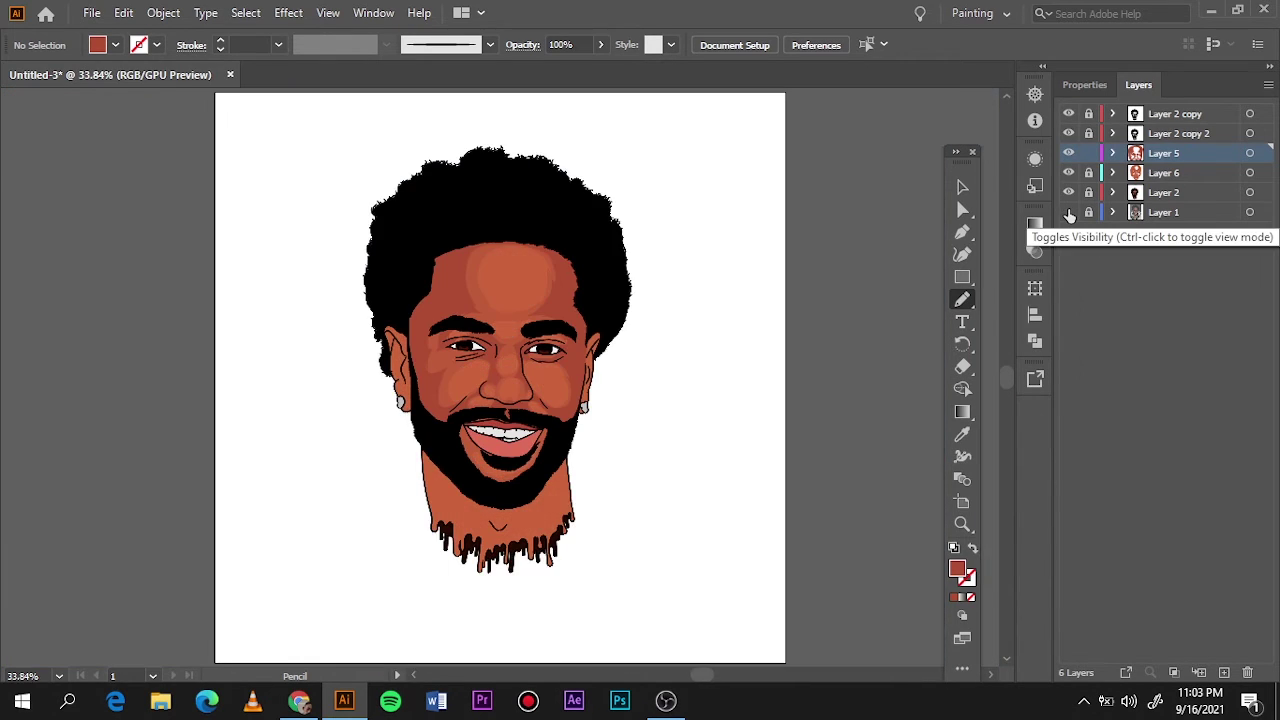
{"action": "scroll", "coordinate": [470, 440], "scroll_direction": "up", "scroll_amount": 2}
{"action": "scroll", "coordinate": [320, 378], "scroll_direction": "up", "scroll_amount": 3}
{"action": "left_click_drag", "start_coordinate": [320, 378], "coordinate": [715, 320]}
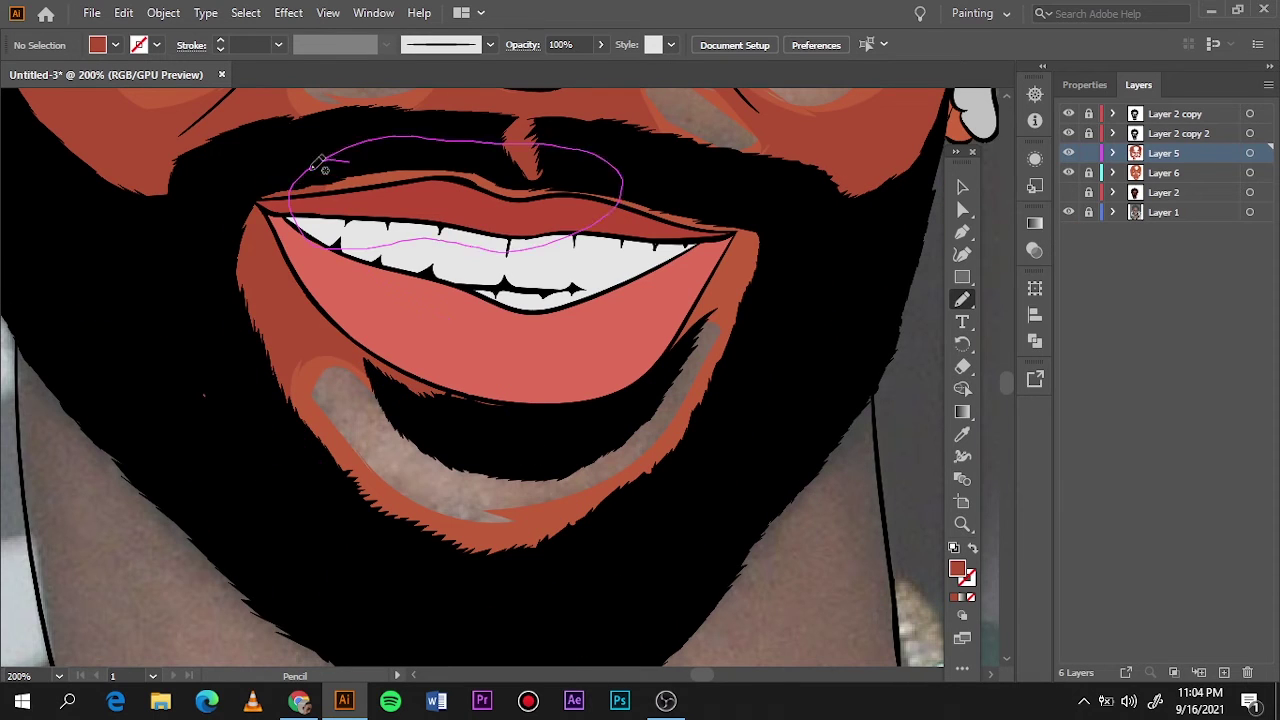
{"action": "mouse_move", "coordinate": [537, 521]}
{"action": "left_mouse_down"}
{"action": "mouse_move", "coordinate": [556, 535]}
{"action": "mouse_move", "coordinate": [528, 408]}
{"action": "left_mouse_up"}
{"action": "scroll", "coordinate": [583, 540], "scroll_direction": "down", "scroll_amount": 5}
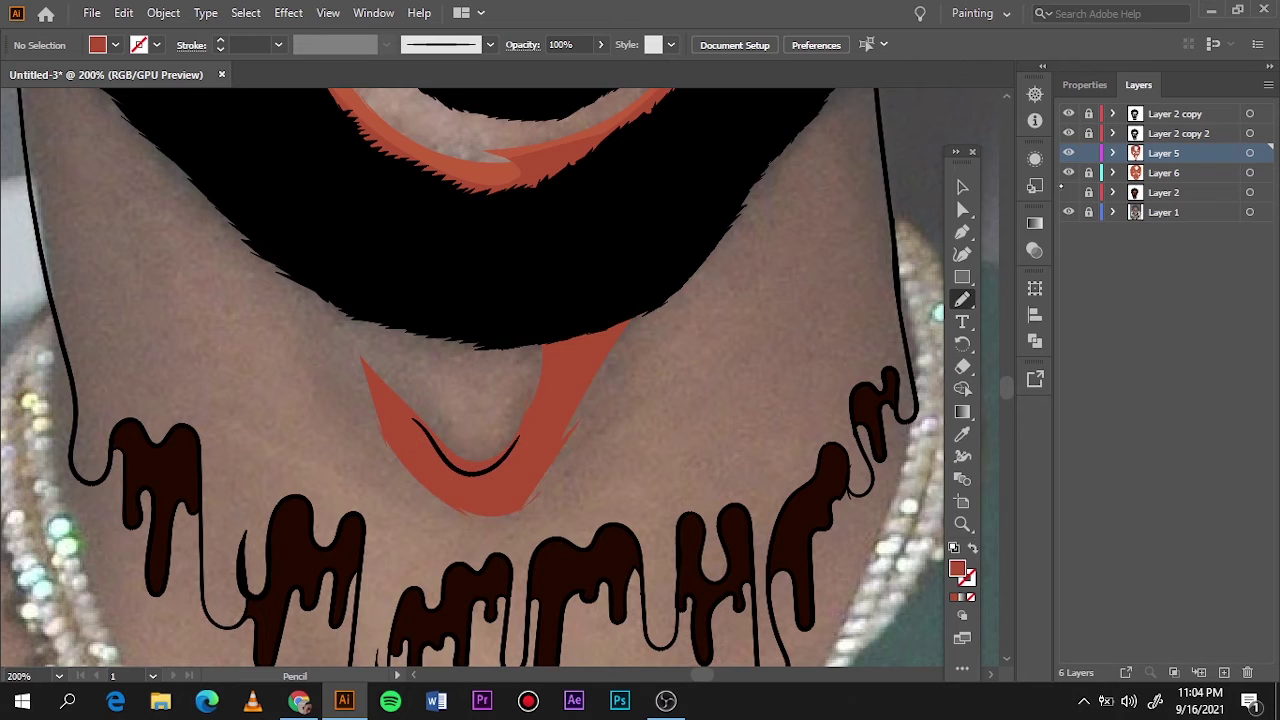
{"action": "scroll", "coordinate": [447, 487], "scroll_direction": "left", "scroll_amount": 5}
{"action": "scroll", "coordinate": [447, 487], "scroll_direction": "up", "scroll_amount": 1}
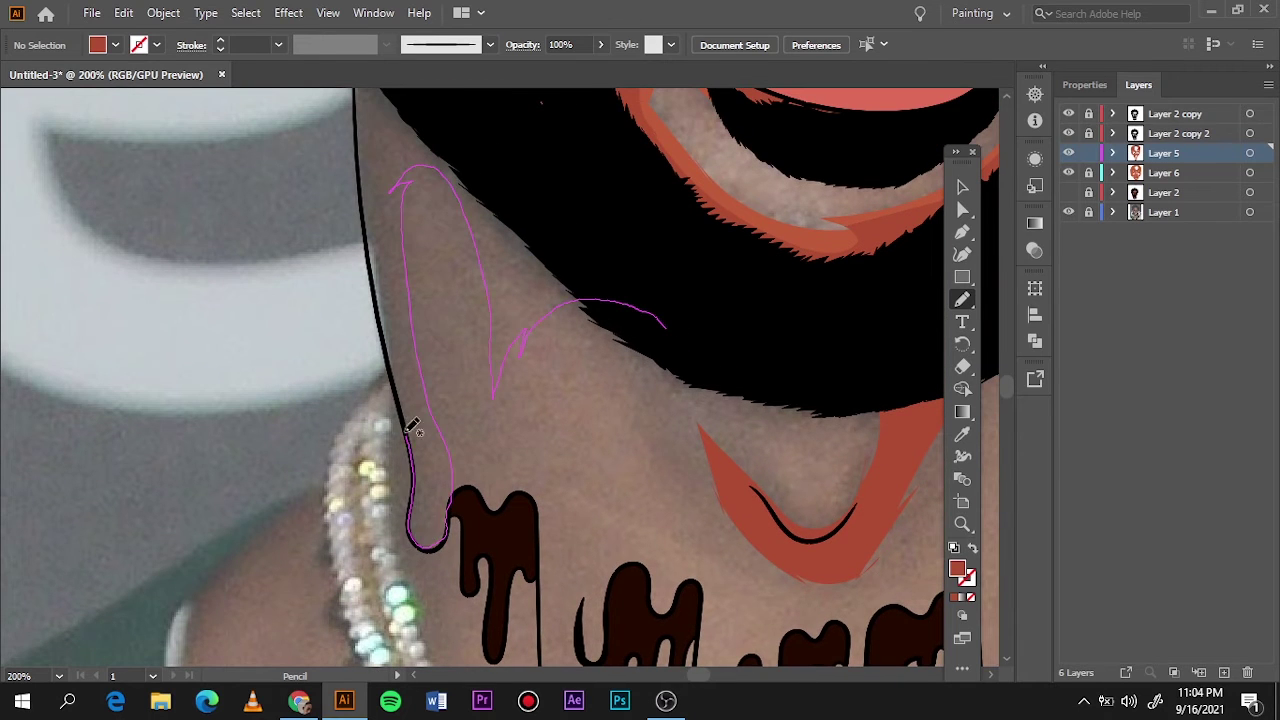
Step: Draw shading shapes around the chin and close the neck shading shape
{"action": "left_click_drag", "start_coordinate": [412, 428], "coordinate": [412, 430]}
{"action": "left_click_drag", "start_coordinate": [405, 350], "coordinate": [500, 360]}
{"action": "scroll", "coordinate": [422, 365], "scroll_direction": "up", "scroll_amount": 5}
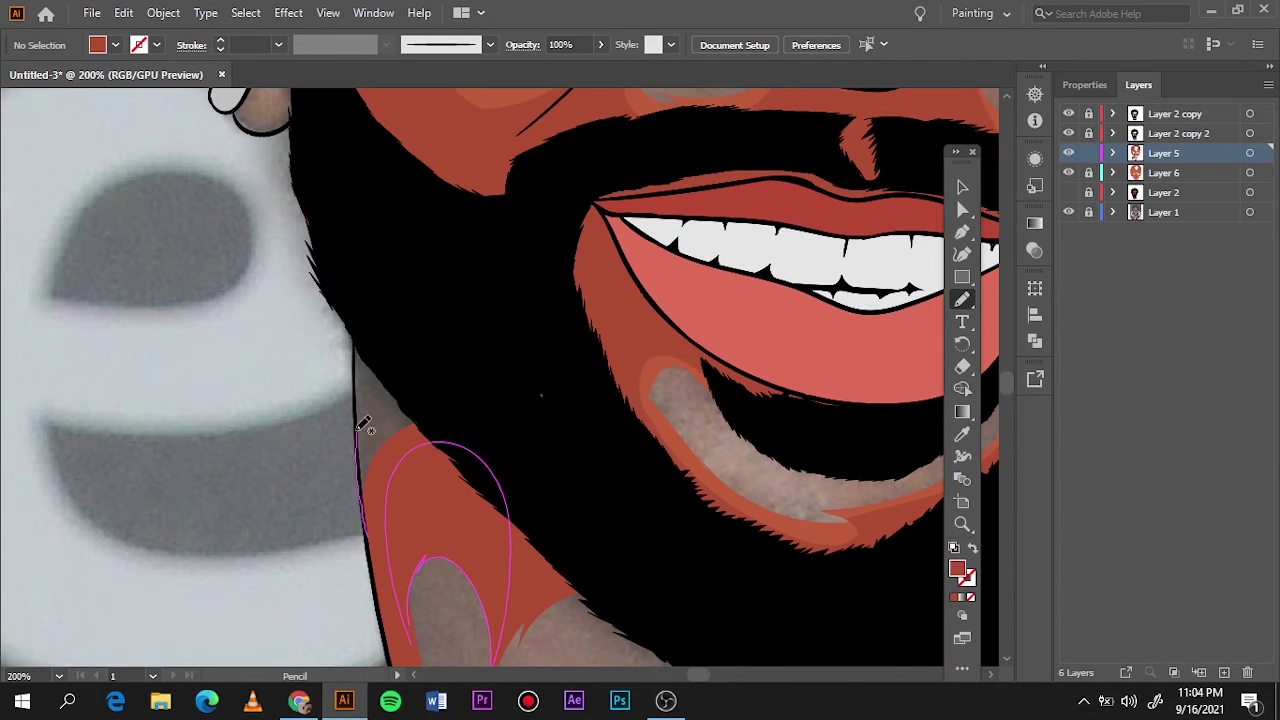
{"action": "left_click_drag", "start_coordinate": [362, 424], "coordinate": [362, 430]}
{"action": "scroll", "coordinate": [900, 285], "scroll_direction": "down", "scroll_amount": 5}
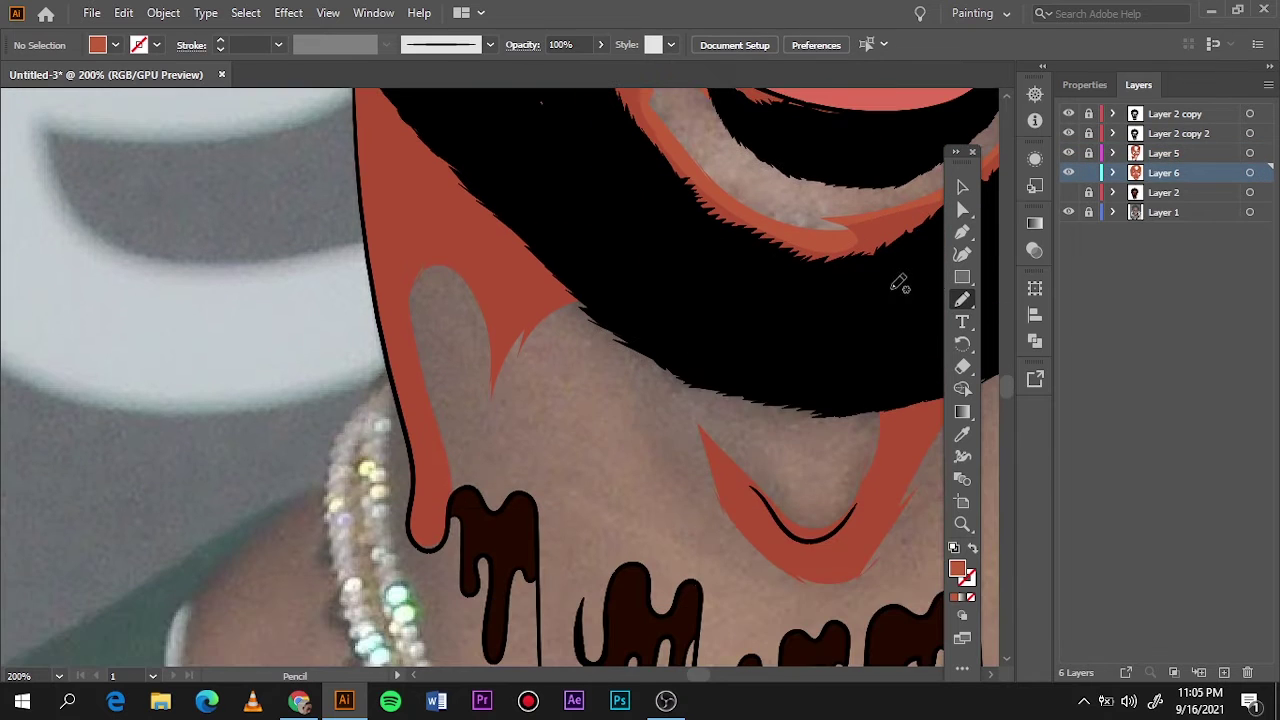
{"action": "left_click_drag", "start_coordinate": [530, 553], "coordinate": [786, 463]}
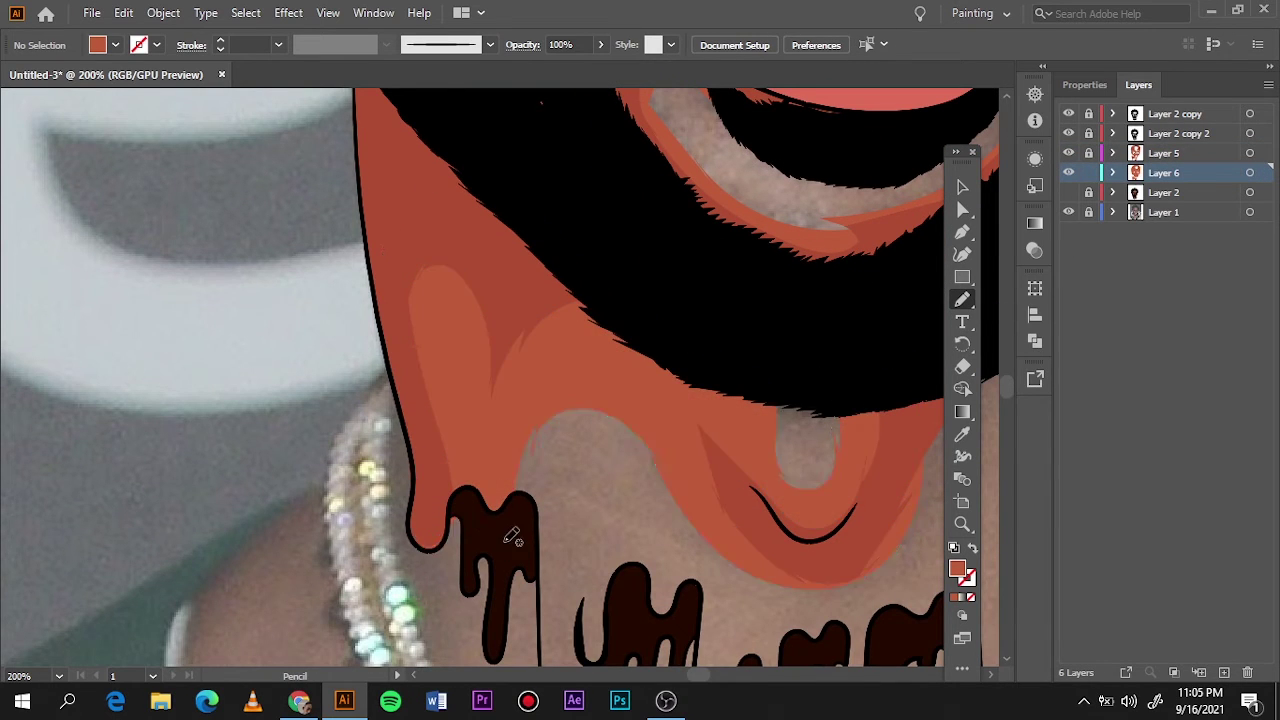
Step: Outline more shading across the chin and neck, then fit the portrait and hide the reference photo
{"action": "scroll", "coordinate": [509, 531], "scroll_direction": "right", "scroll_amount": 5}
{"action": "left_click_drag", "start_coordinate": [648, 413], "coordinate": [845, 310]}
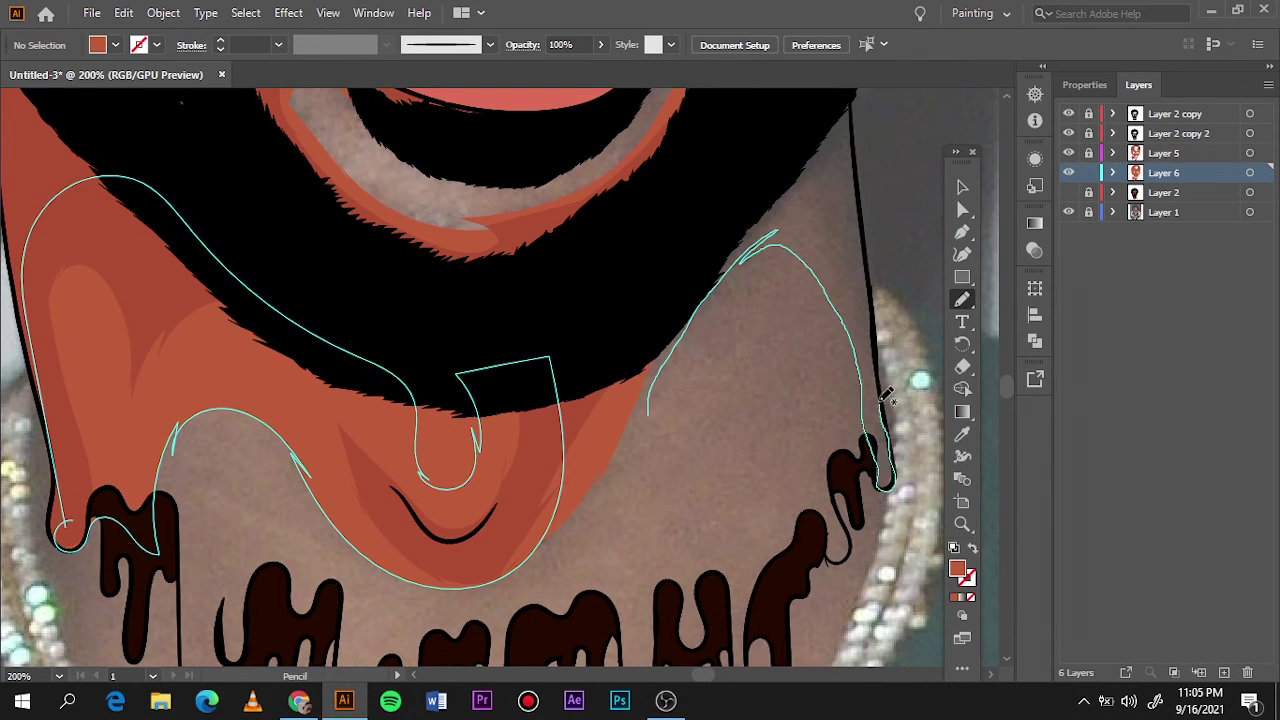
{"action": "left_click_drag", "start_coordinate": [885, 398], "coordinate": [872, 385]}
{"action": "scroll", "coordinate": [900, 345], "scroll_direction": "up", "scroll_amount": 4}
{"action": "left_click_drag", "start_coordinate": [695, 387], "coordinate": [750, 412]}
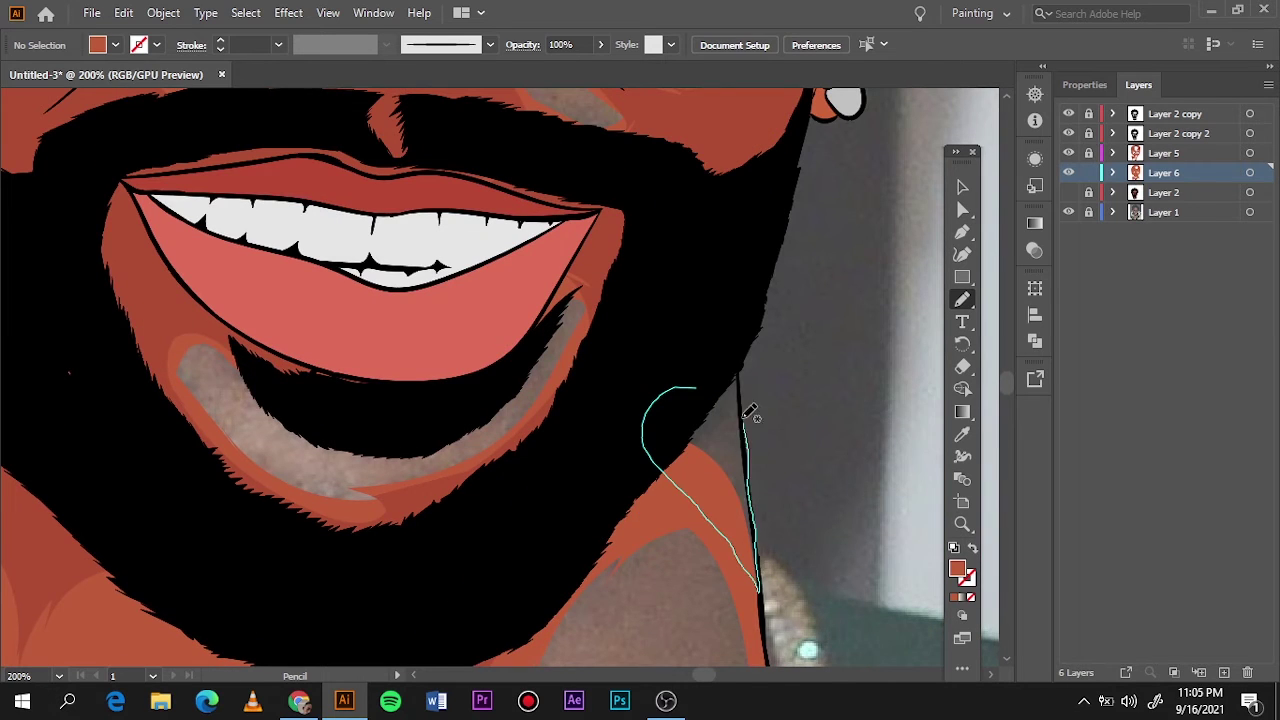
{"action": "key", "text": "ctrl+0"}
{"action": "left_click", "coordinate": [1069, 212]}
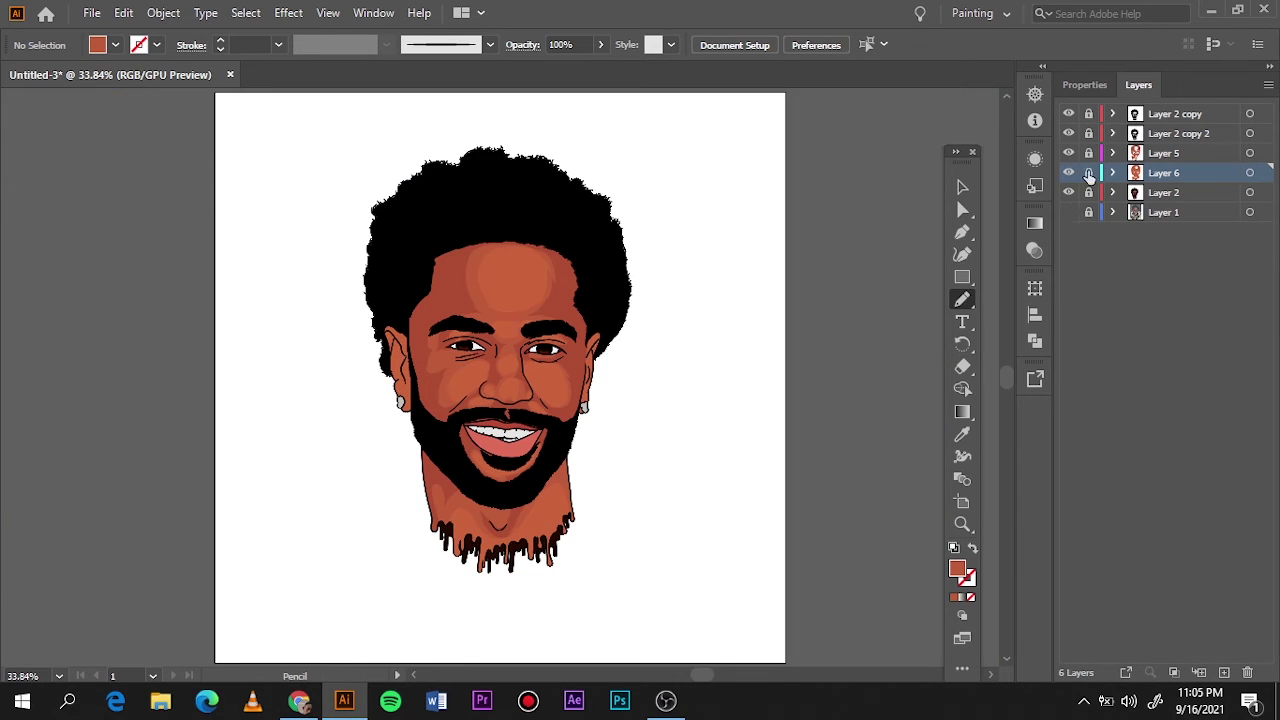
Step: Add a new layer above the skin shading, reveal the reference photo, and eyedrop a dark shadow colour
{"action": "left_click", "coordinate": [1163, 153]}
{"action": "left_click", "coordinate": [1224, 672]}
{"action": "scroll", "coordinate": [459, 343], "scroll_direction": "up", "scroll_amount": 5}
{"action": "scroll", "coordinate": [459, 343], "scroll_direction": "up", "scroll_amount": 3}
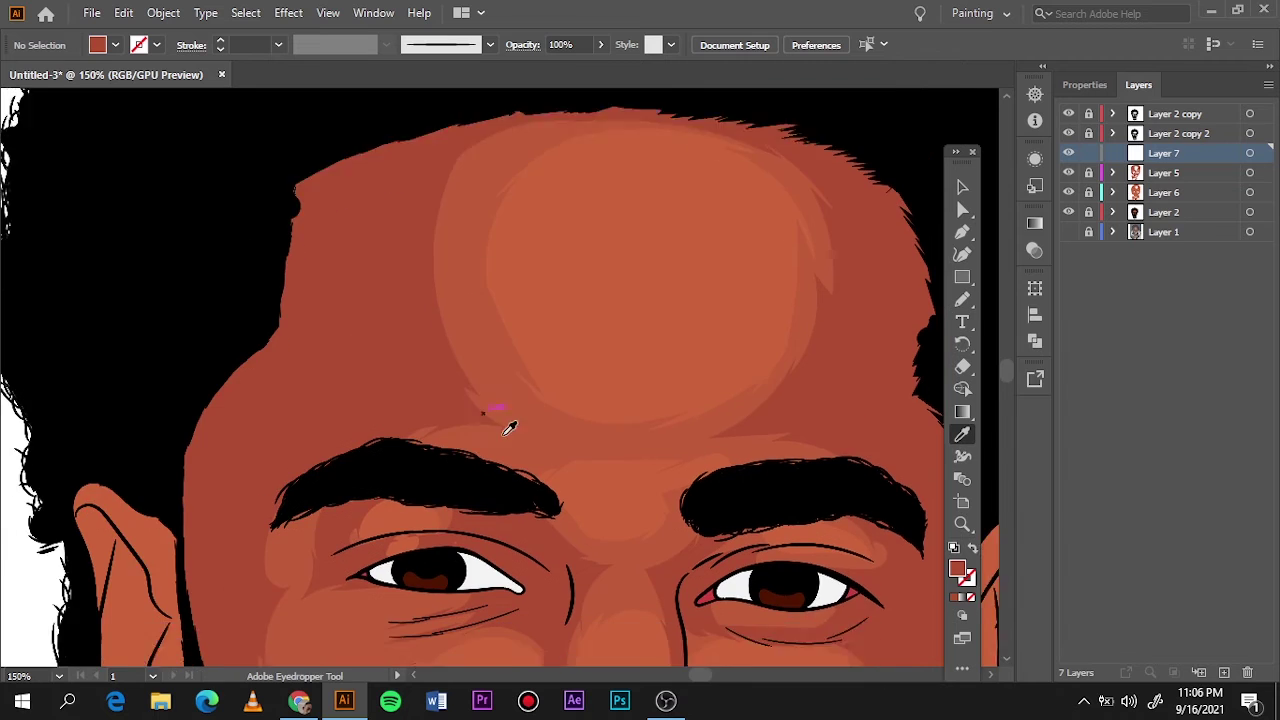
{"action": "left_click", "coordinate": [1069, 173]}
{"action": "left_click", "coordinate": [1069, 192]}
{"action": "left_click", "coordinate": [1069, 212]}
{"action": "left_click", "coordinate": [1069, 232]}
{"action": "key", "text": "i"}
{"action": "scroll", "coordinate": [928, 307], "scroll_direction": "down", "scroll_amount": 3}
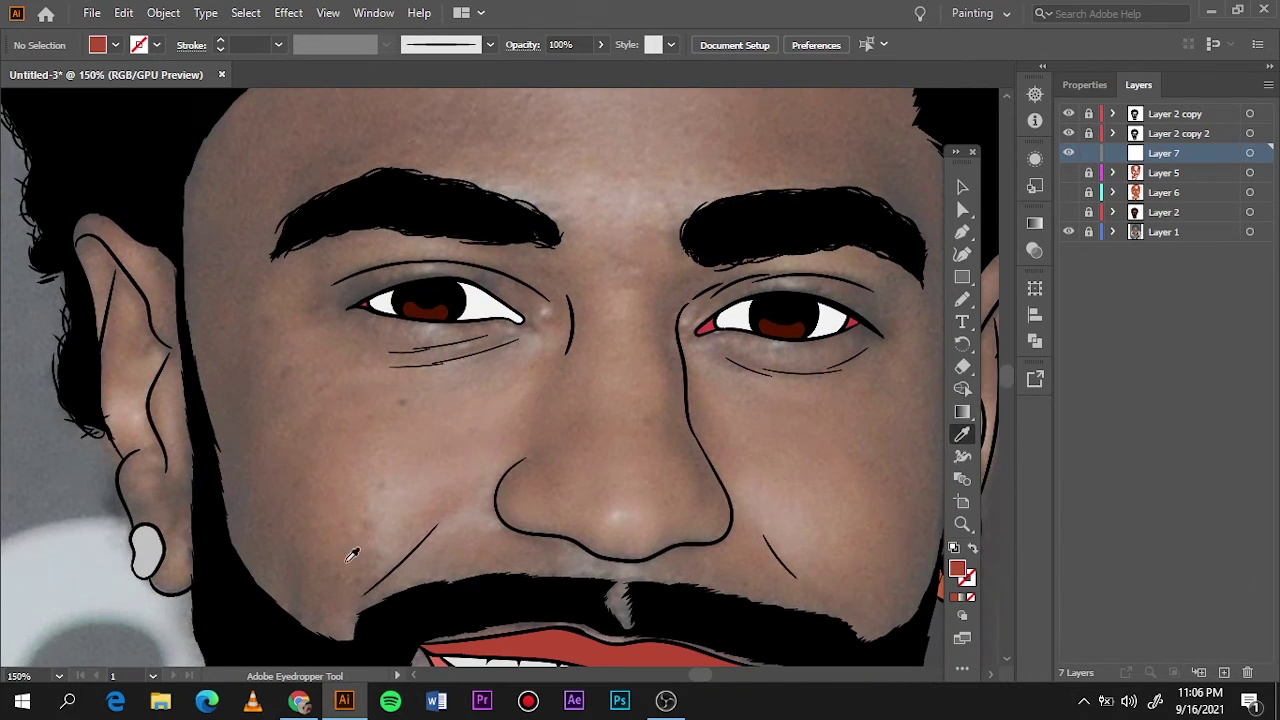
{"action": "double_click", "coordinate": [958, 572]}
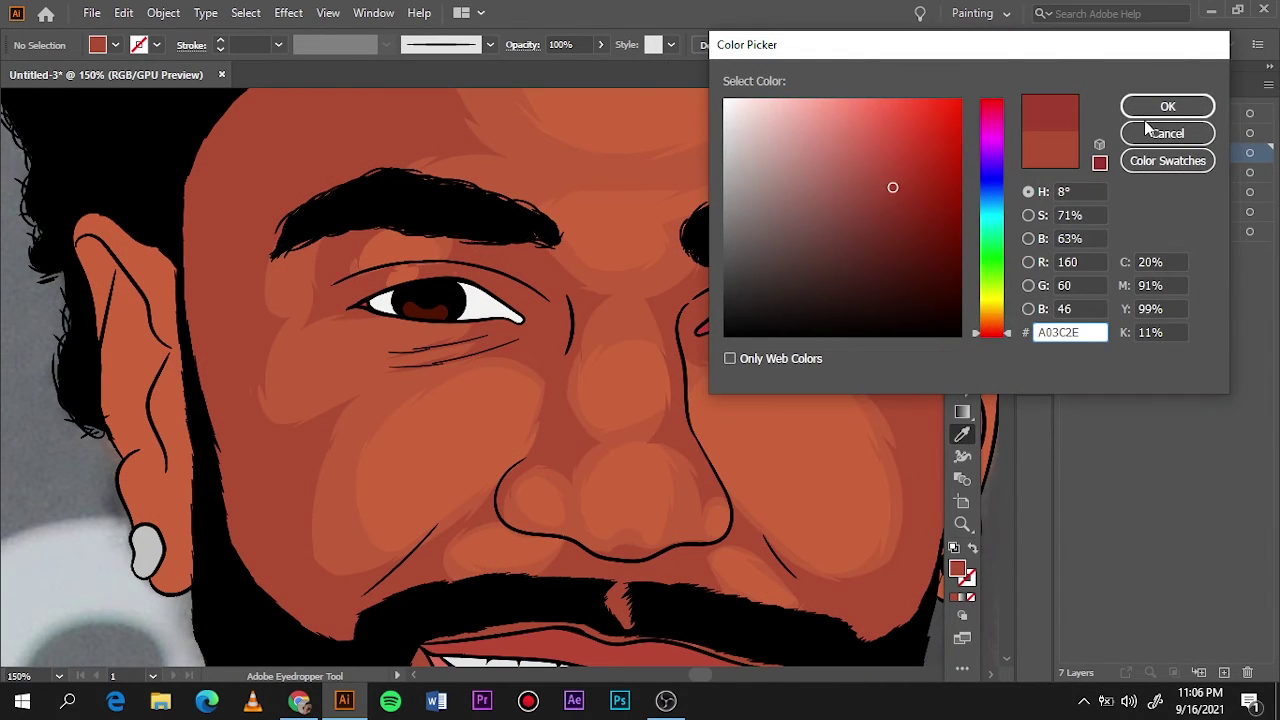
{"action": "key", "text": "Return"}
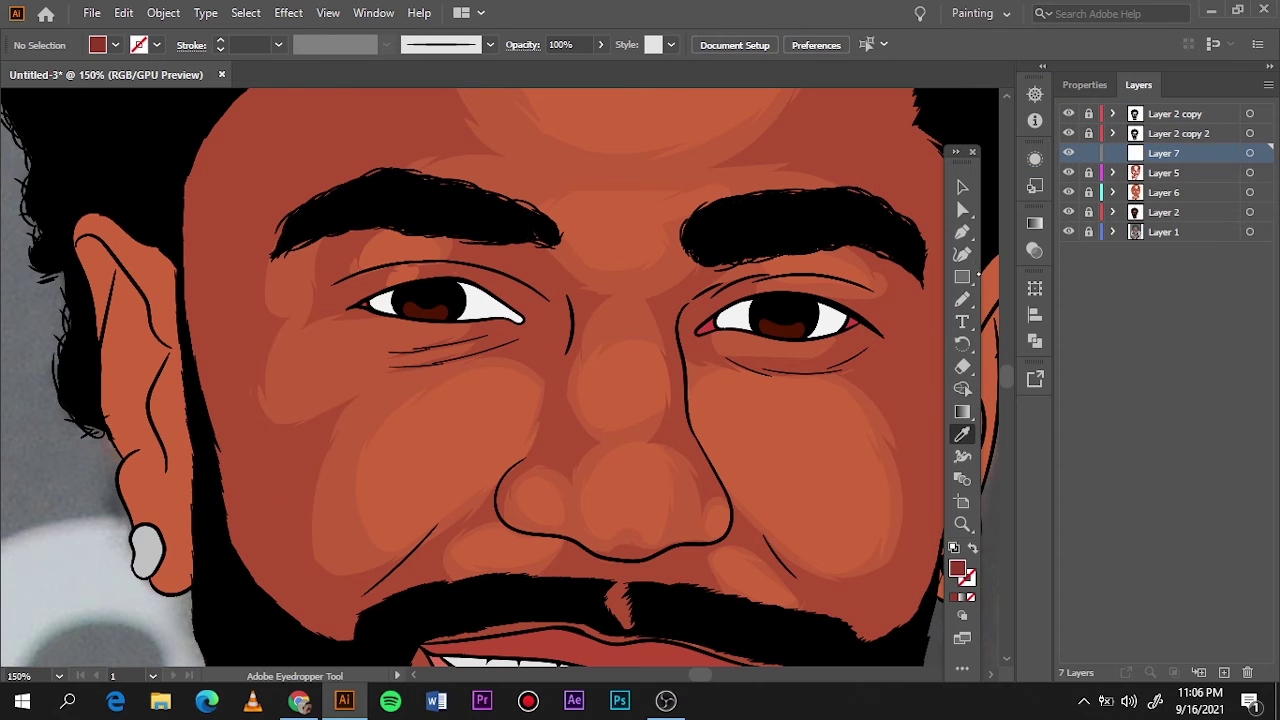
Step: Show the colour layers again and draw a Pencil shadow shape along the nose
{"action": "key", "text": "n"}
{"action": "scroll", "coordinate": [251, 390], "scroll_direction": "up", "scroll_amount": 3}
{"action": "scroll", "coordinate": [251, 390], "scroll_direction": "down", "scroll_amount": 3}
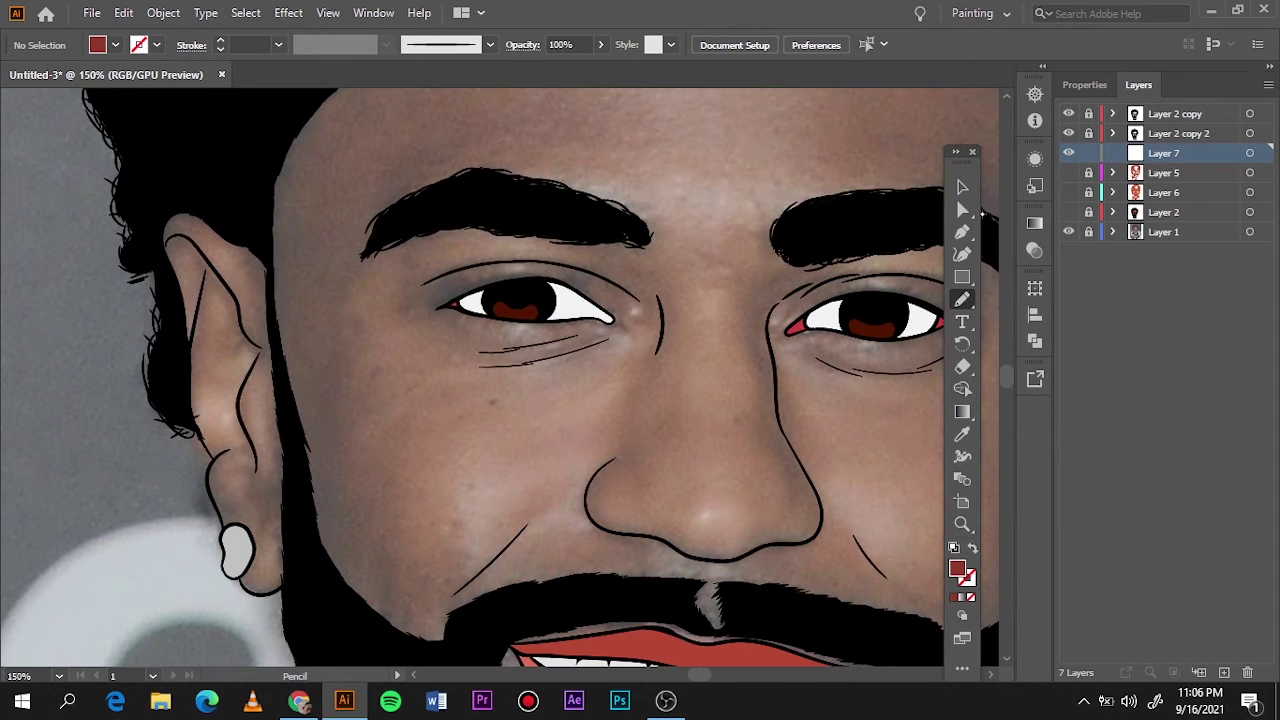
{"action": "left_click", "coordinate": [1068, 212]}
{"action": "scroll", "coordinate": [800, 352], "scroll_direction": "up", "scroll_amount": 5}
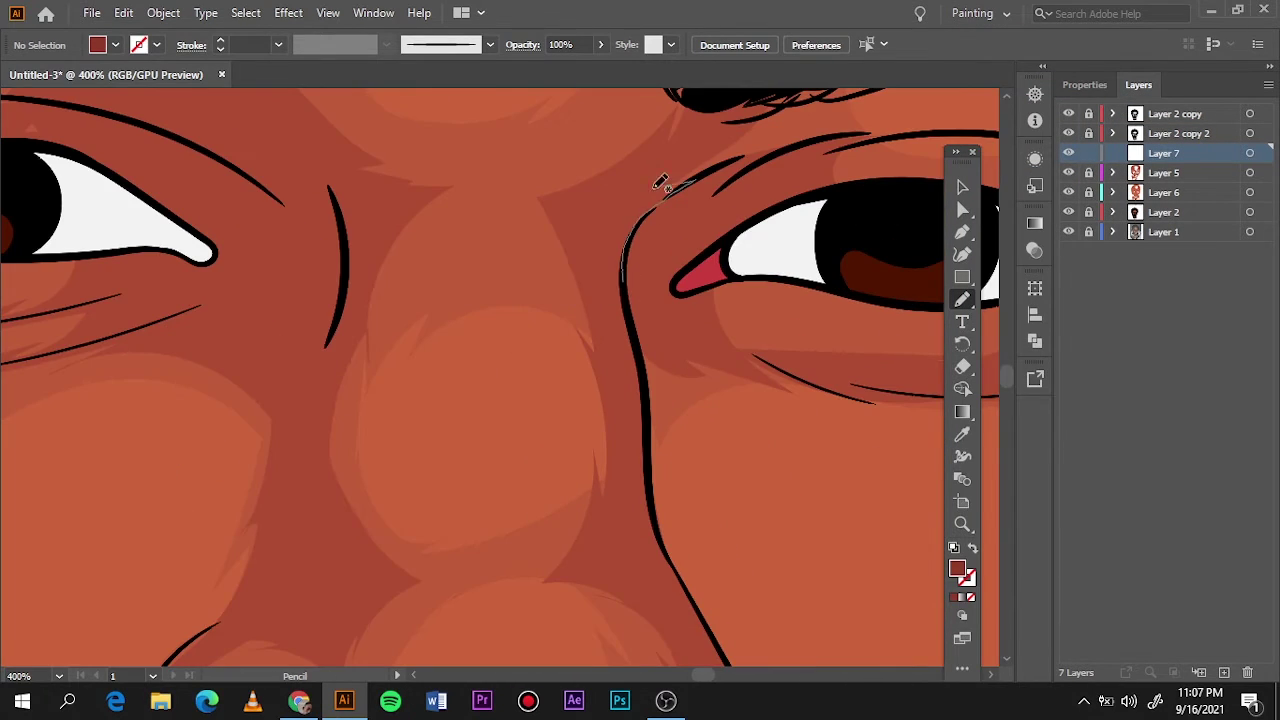
{"action": "left_click_drag", "start_coordinate": [645, 352], "coordinate": [646, 340]}
{"action": "scroll", "coordinate": [648, 300], "scroll_direction": "down", "scroll_amount": 6}
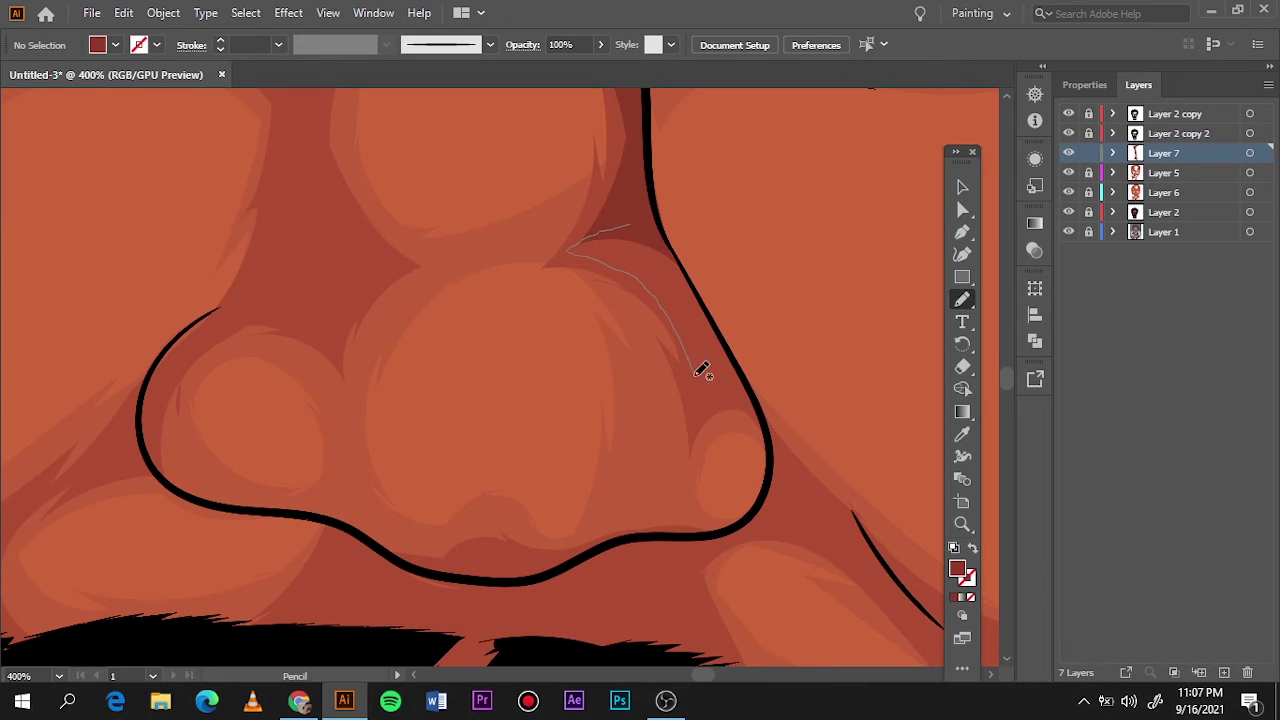
{"action": "left_click_drag", "start_coordinate": [688, 258], "coordinate": [690, 262]}
Step: Draw the dark shadow shape under the nose line
{"action": "key", "text": "ctrl+0"}
{"action": "scroll", "coordinate": [486, 351], "scroll_direction": "up", "scroll_amount": 5}
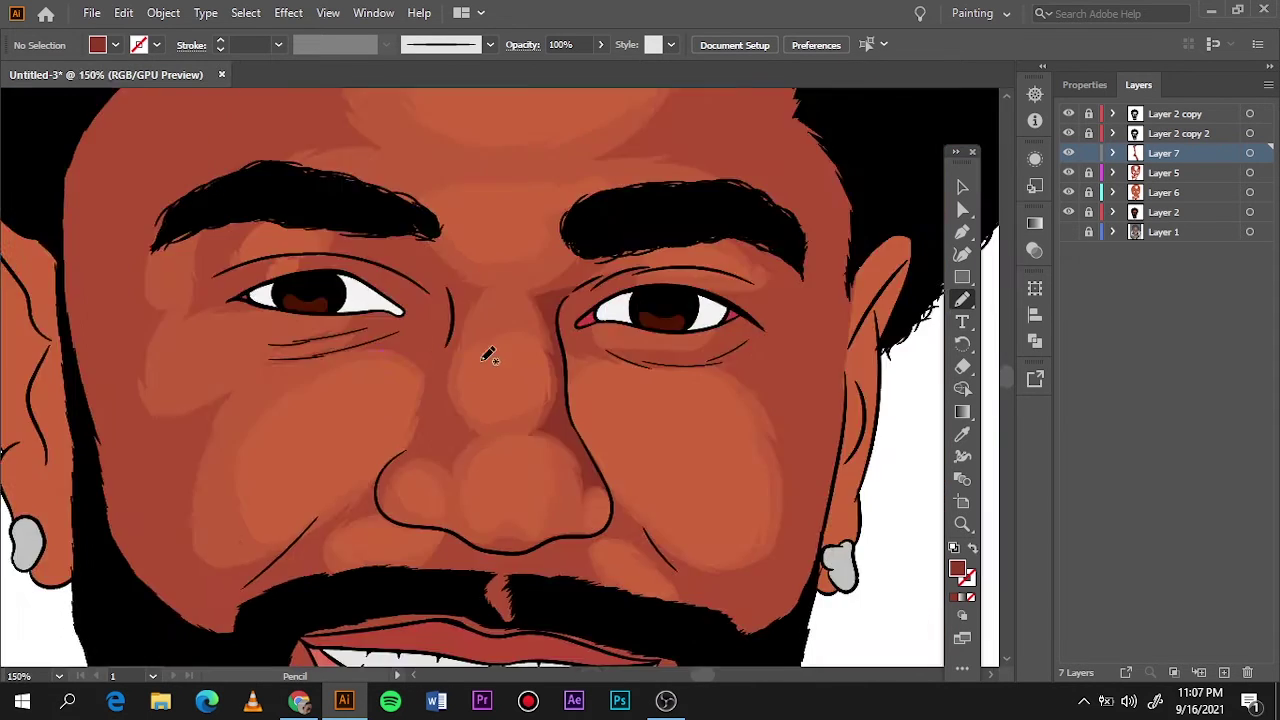
{"action": "scroll", "coordinate": [486, 351], "scroll_direction": "up", "scroll_amount": 3}
{"action": "left_click_drag", "start_coordinate": [309, 471], "coordinate": [337, 460]}
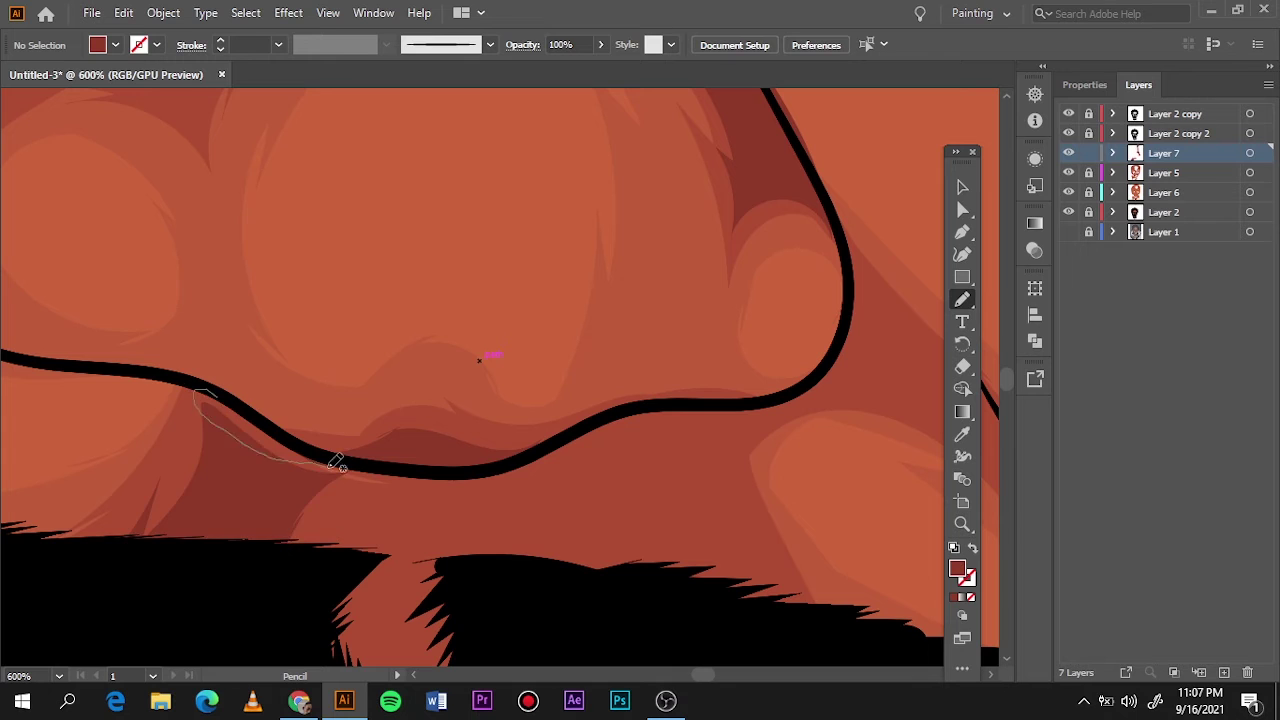
{"action": "scroll", "coordinate": [600, 292], "scroll_direction": "down", "scroll_amount": 3}
{"action": "left_click_drag", "start_coordinate": [600, 291], "coordinate": [628, 273]}
{"action": "key", "text": "ctrl+0"}
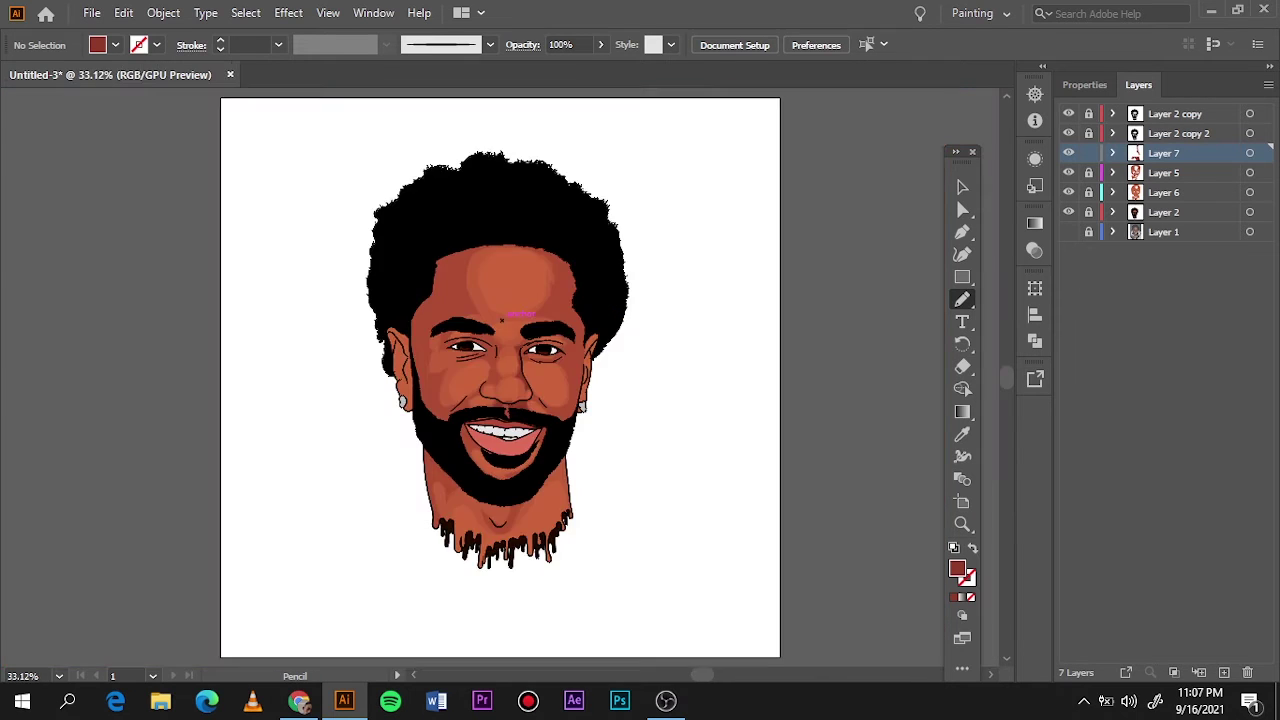
Step: Shade the cheek below the nose with a dark shadow shape
{"action": "scroll", "coordinate": [582, 410], "scroll_direction": "up", "scroll_amount": 3}
{"action": "scroll", "coordinate": [582, 410], "scroll_direction": "up", "scroll_amount": 3}
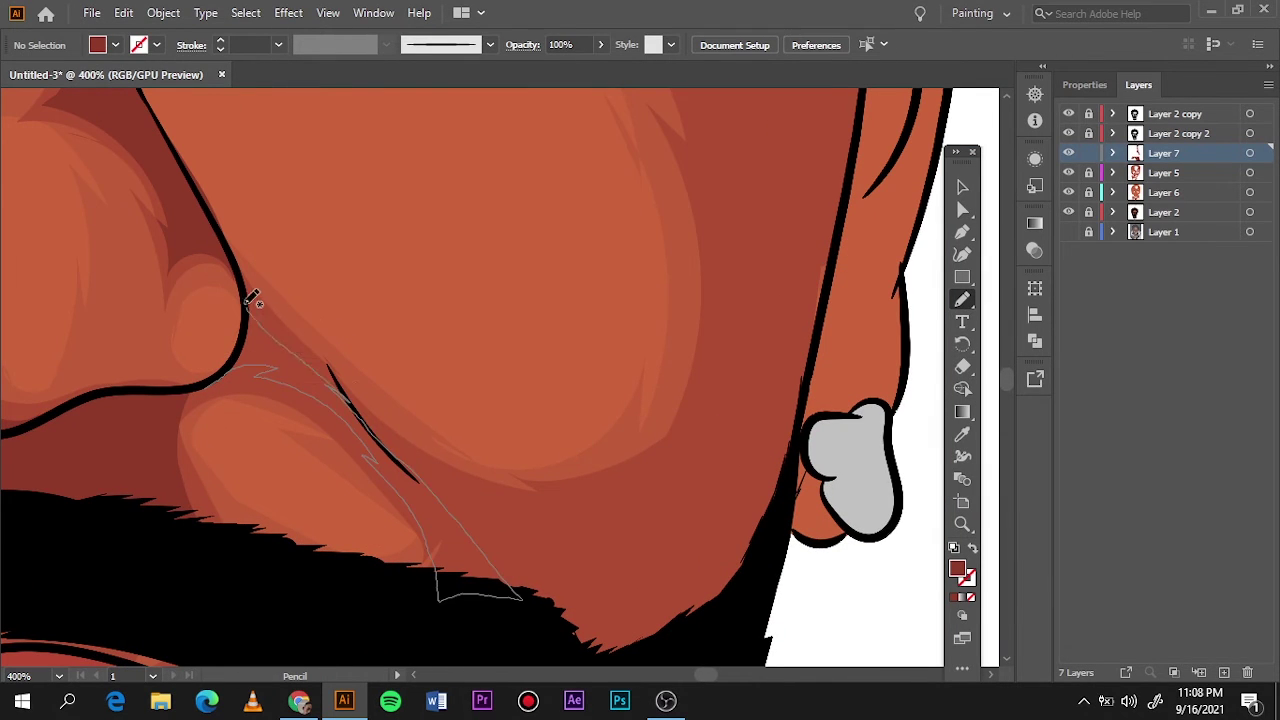
{"action": "left_click_drag", "start_coordinate": [252, 300], "coordinate": [250, 303]}
{"action": "left_click_drag", "start_coordinate": [815, 338], "coordinate": [371, 437]}
Step: Draw a dark shadow shape around the eye
{"action": "scroll", "coordinate": [371, 437], "scroll_direction": "up", "scroll_amount": 5}
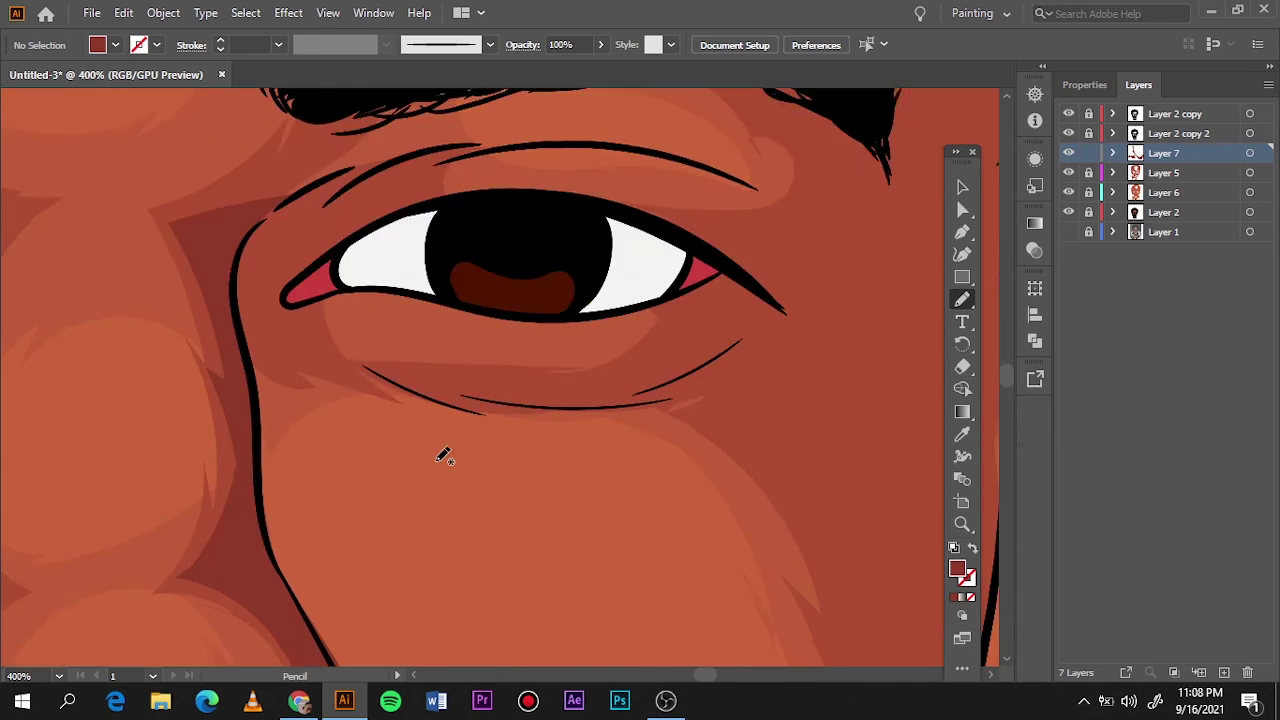
{"action": "scroll", "coordinate": [443, 451], "scroll_direction": "up", "scroll_amount": 2}
{"action": "mouse_move", "coordinate": [186, 330]}
{"action": "left_mouse_down"}
{"action": "mouse_move", "coordinate": [315, 425]}
{"action": "mouse_move", "coordinate": [214, 331]}
{"action": "left_mouse_up"}
{"action": "scroll", "coordinate": [214, 331], "scroll_direction": "down", "scroll_amount": 2}
{"action": "scroll", "coordinate": [400, 380], "scroll_direction": "down", "scroll_amount": 5}
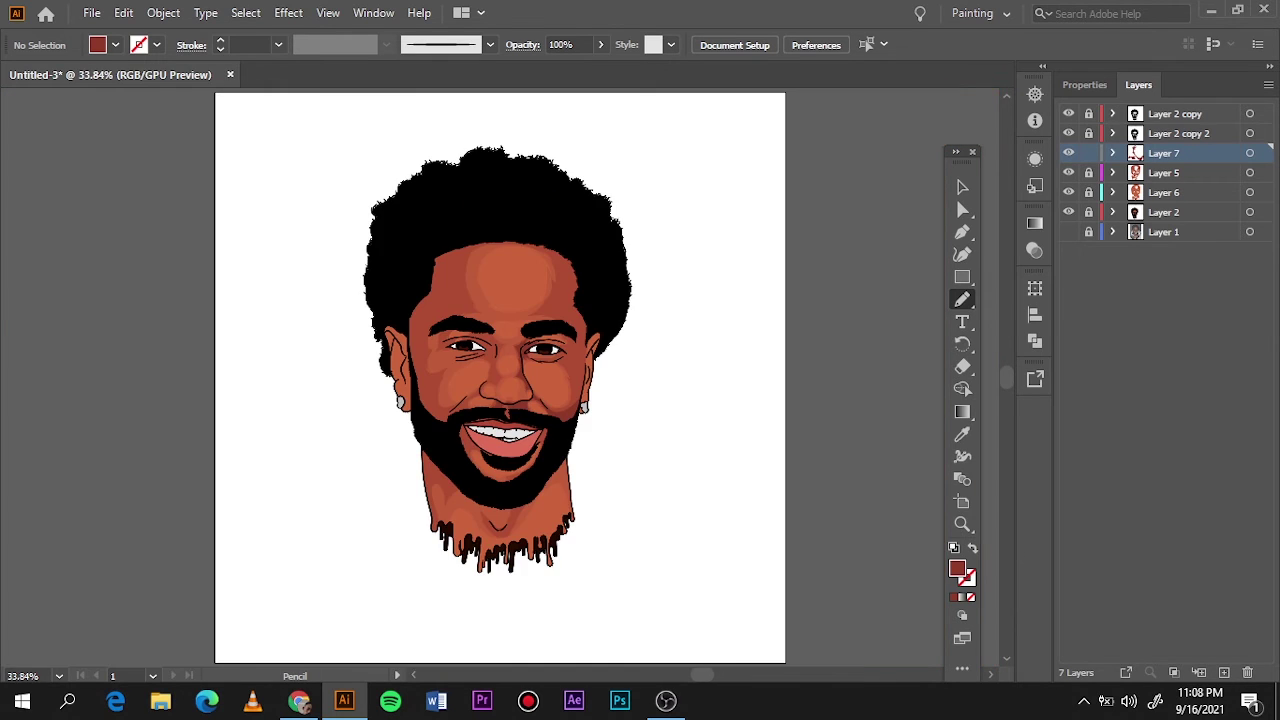
{"action": "scroll", "coordinate": [620, 389], "scroll_direction": "up", "scroll_amount": 5}
{"action": "scroll", "coordinate": [481, 372], "scroll_direction": "down", "scroll_amount": 2}
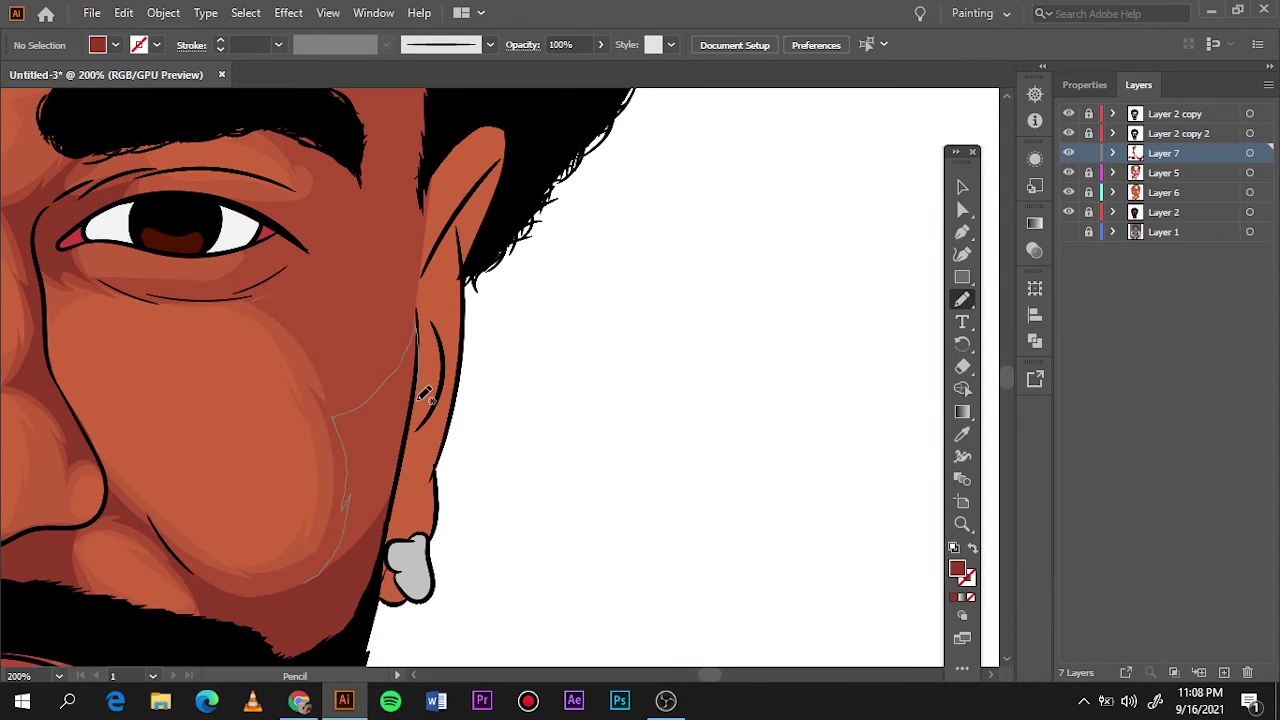
Step: Shade the jaw near the ear and the area between eye and eyebrow
{"action": "left_click_drag", "start_coordinate": [419, 399], "coordinate": [416, 325]}
{"action": "scroll", "coordinate": [396, 232], "scroll_direction": "up", "scroll_amount": 3}
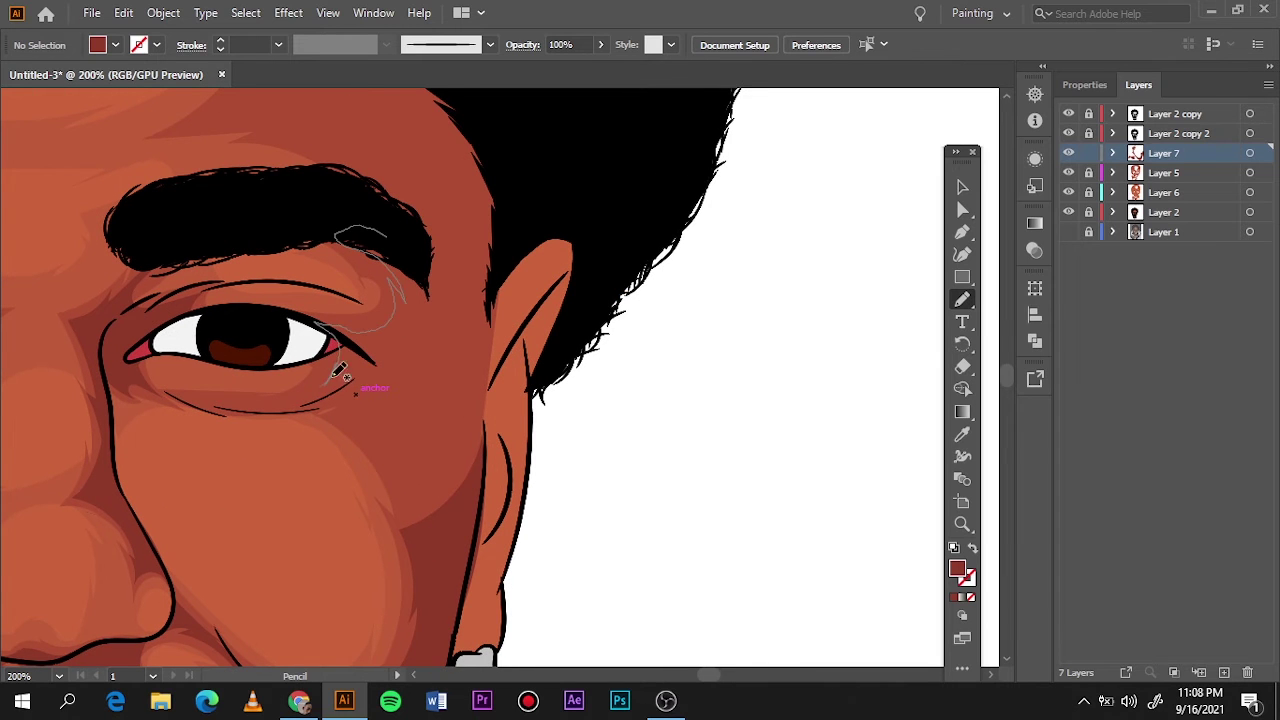
{"action": "left_click_drag", "start_coordinate": [495, 428], "coordinate": [400, 209]}
{"action": "scroll", "coordinate": [400, 209], "scroll_direction": "down", "scroll_amount": 5}
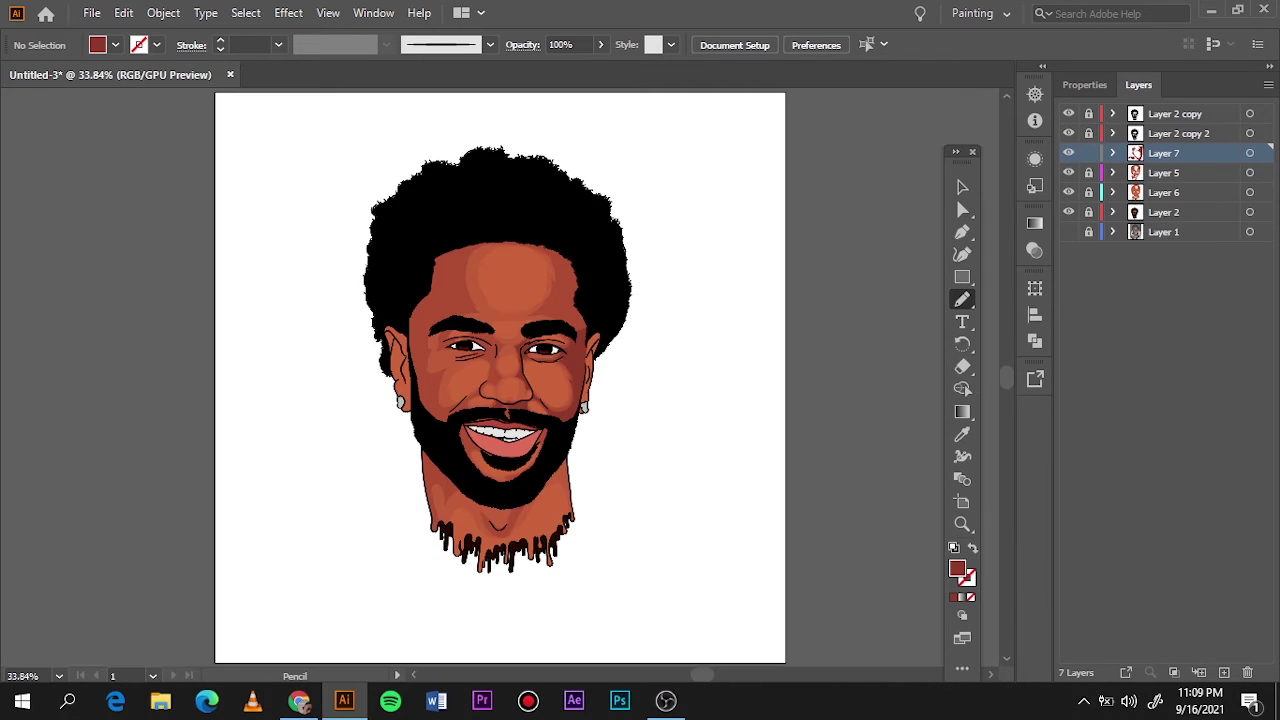
{"action": "scroll", "coordinate": [614, 323], "scroll_direction": "up", "scroll_amount": 4}
{"action": "scroll", "coordinate": [608, 330], "scroll_direction": "up", "scroll_amount": 3}
{"action": "scroll", "coordinate": [607, 330], "scroll_direction": "up", "scroll_amount": 3}
{"action": "left_click_drag", "start_coordinate": [563, 394], "coordinate": [694, 434]}
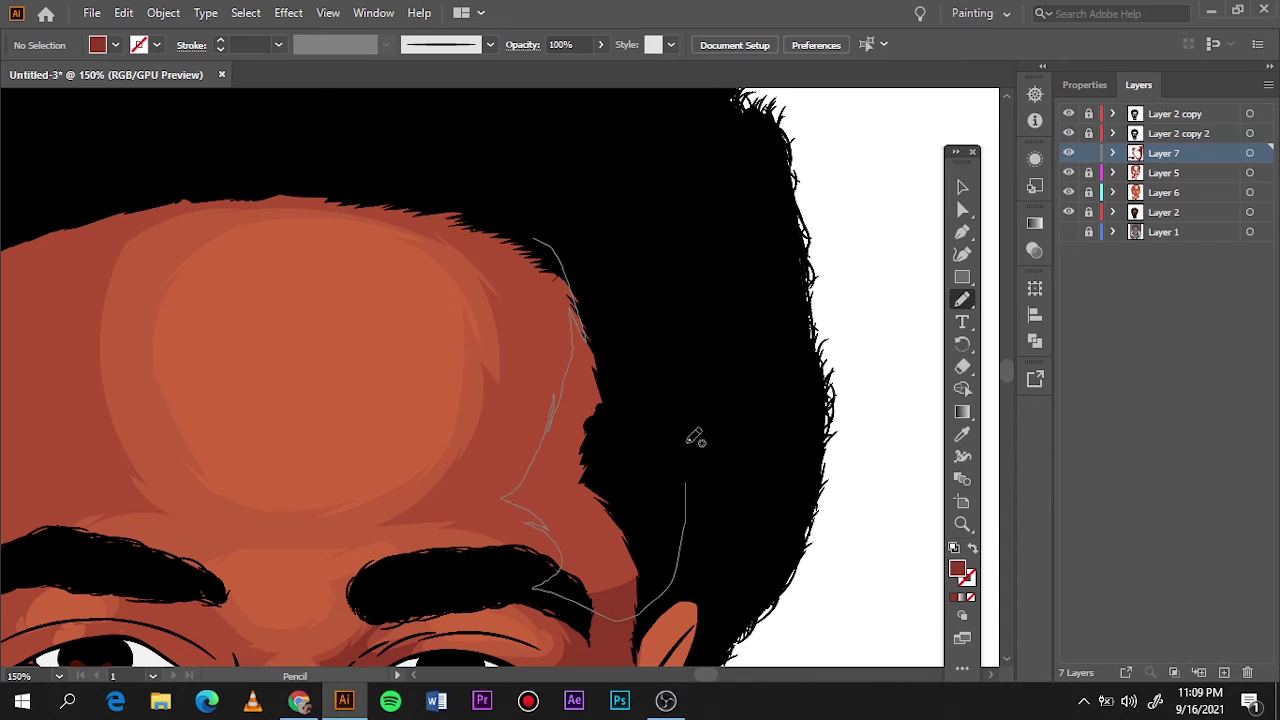
{"action": "scroll", "coordinate": [694, 434], "scroll_direction": "left", "scroll_amount": 5}
{"action": "left_click_drag", "start_coordinate": [352, 444], "coordinate": [432, 366]}
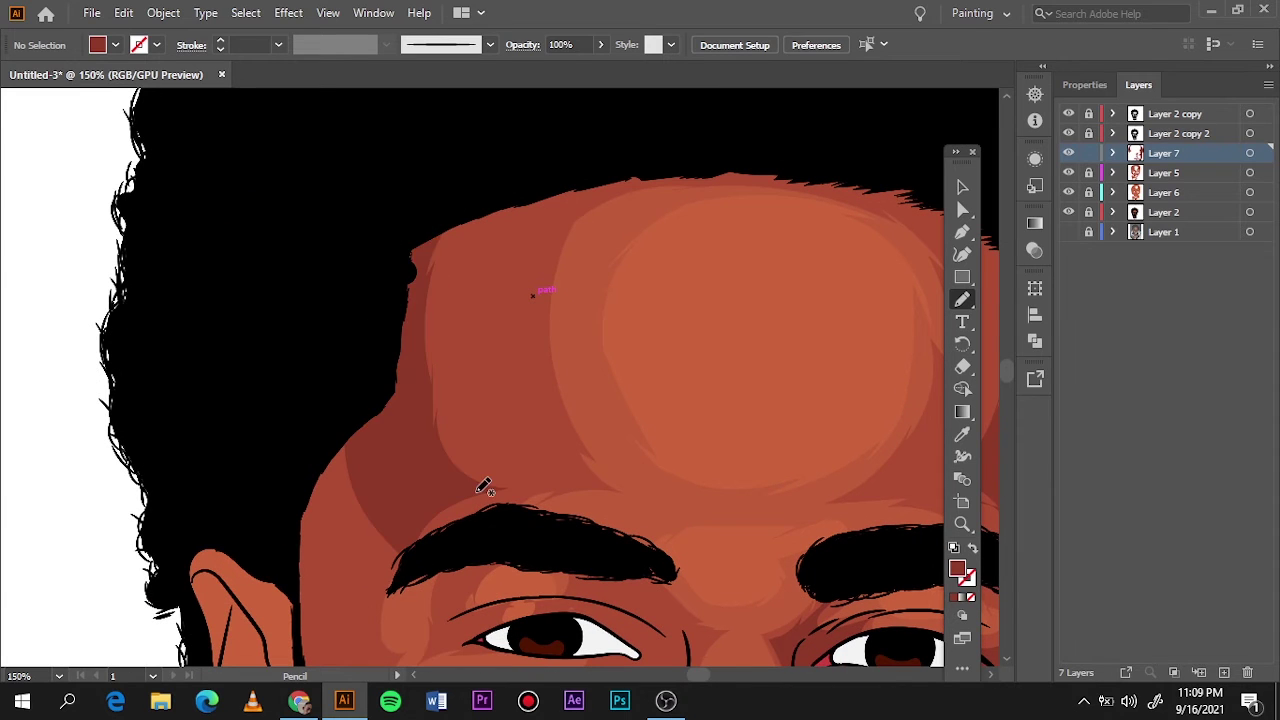
{"action": "scroll", "coordinate": [532, 300], "scroll_direction": "down", "scroll_amount": 5}
Step: Draw shadows at the eye's outer corner, under the eye, and on the cheek above the mustache
{"action": "left_click_drag", "start_coordinate": [624, 388], "coordinate": [688, 405]}
{"action": "left_click_drag", "start_coordinate": [431, 397], "coordinate": [440, 330]}
{"action": "key", "text": "ctrl+0"}
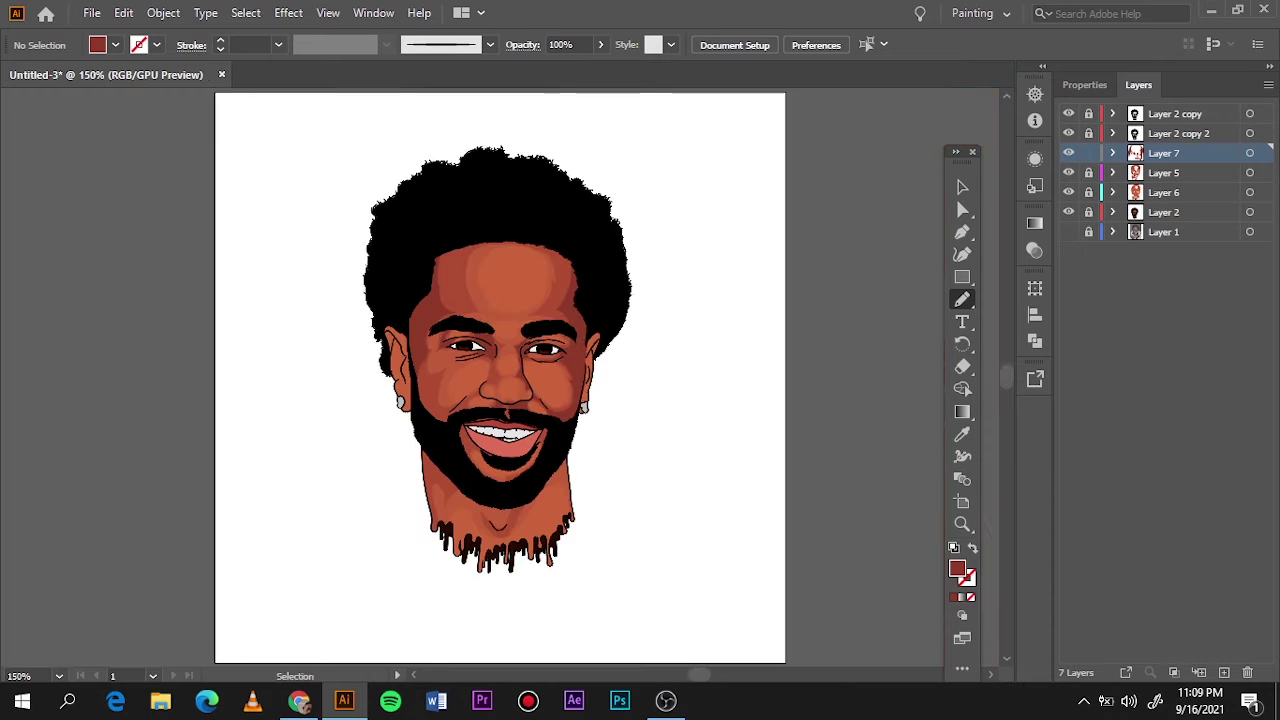
{"action": "scroll", "coordinate": [440, 374], "scroll_direction": "up", "scroll_amount": 5}
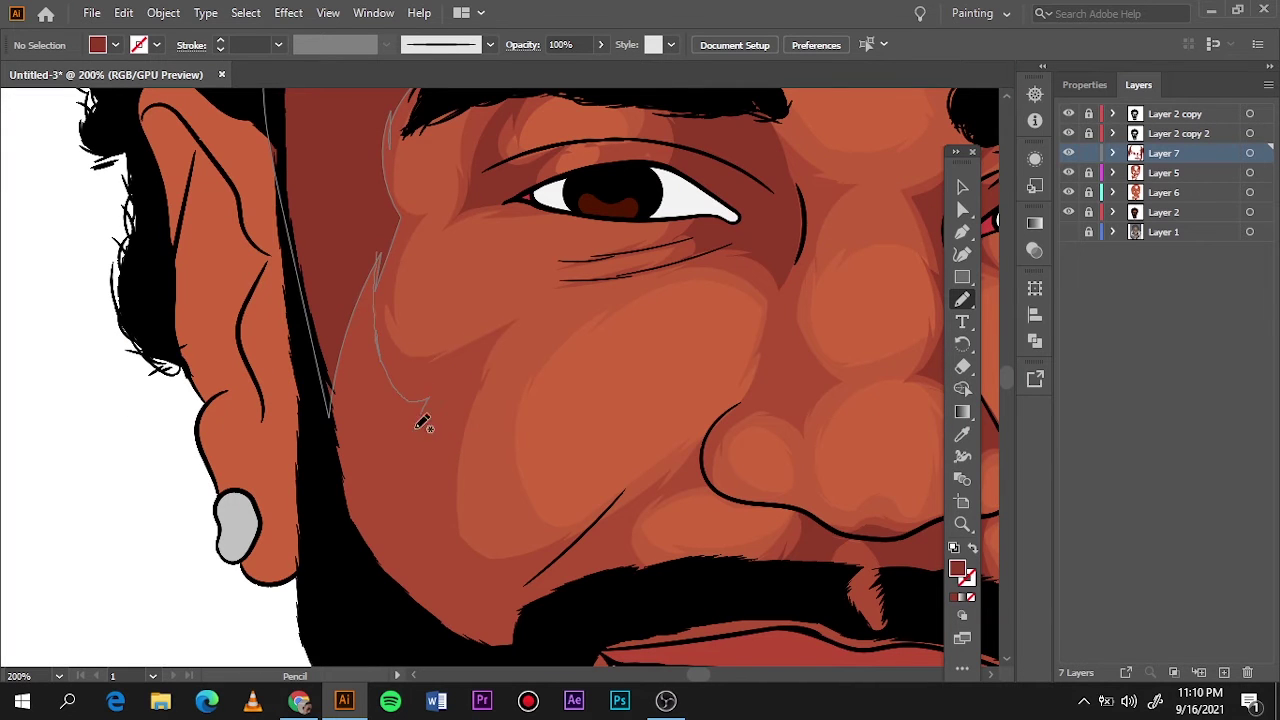
{"action": "left_click_drag", "start_coordinate": [421, 423], "coordinate": [351, 200]}
{"action": "left_click_drag", "start_coordinate": [466, 597], "coordinate": [577, 542]}
{"action": "key", "text": "ctrl+0"}
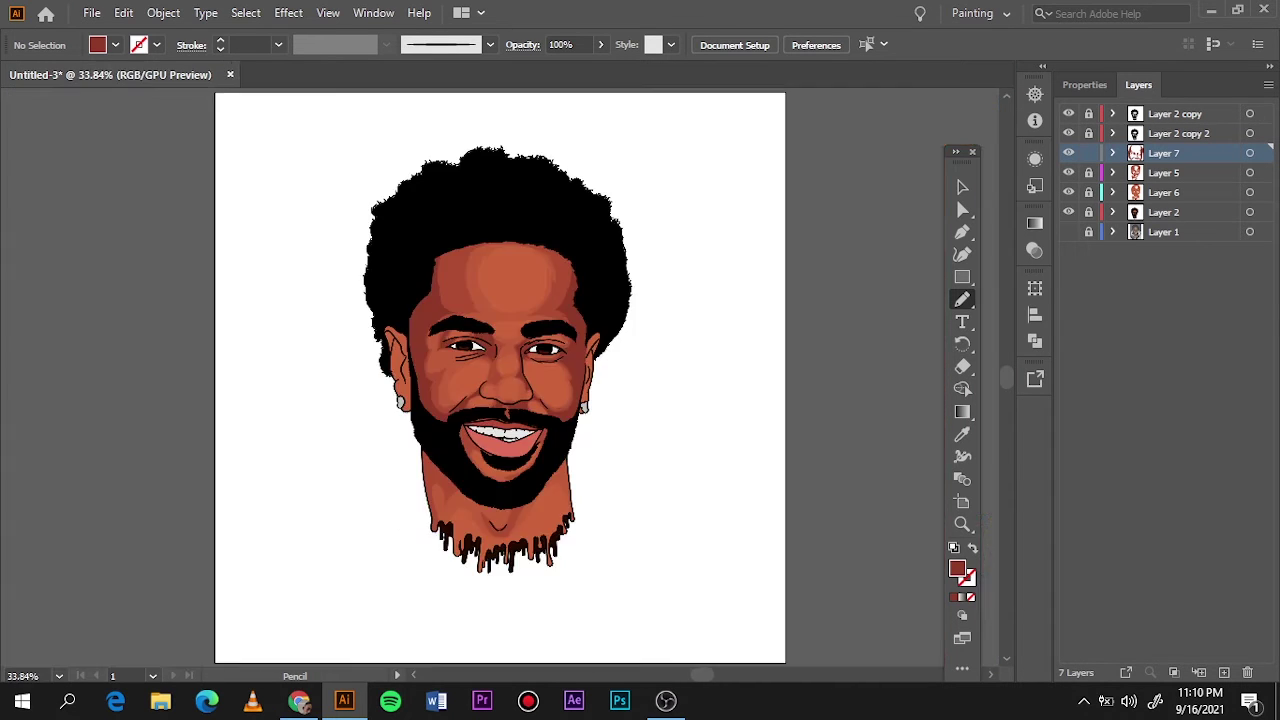
Step: Draw darker shadows around the chin crease and along the jaw
{"action": "scroll", "coordinate": [516, 515], "scroll_direction": "up", "scroll_amount": 6}
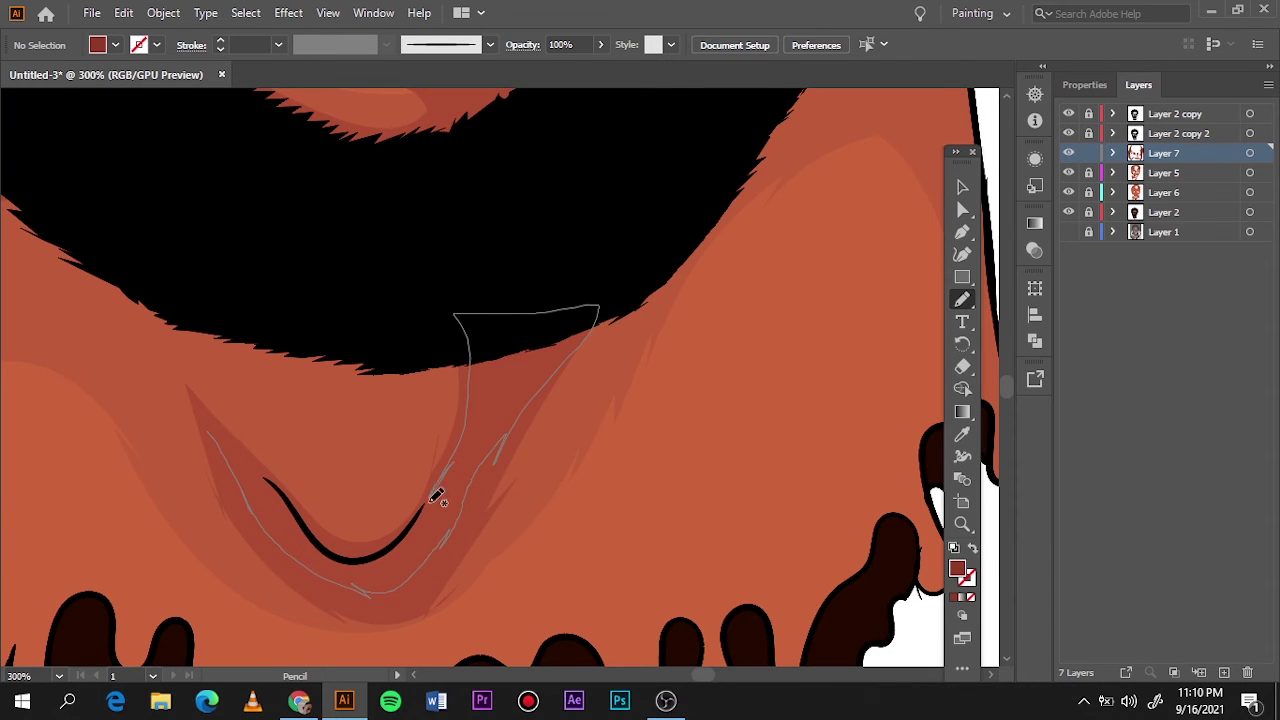
{"action": "left_click_drag", "start_coordinate": [457, 523], "coordinate": [253, 461]}
{"action": "scroll", "coordinate": [325, 200], "scroll_direction": "down", "scroll_amount": 3}
{"action": "left_click_drag", "start_coordinate": [408, 346], "coordinate": [480, 195]}
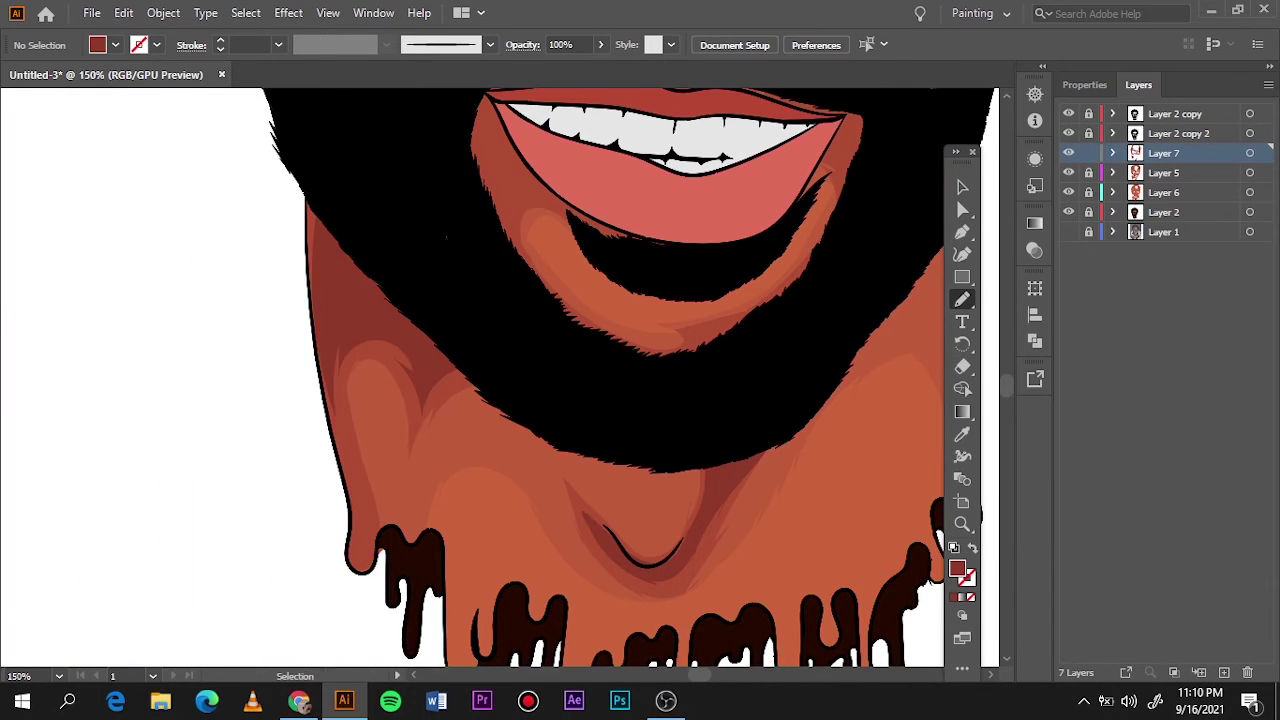
{"action": "scroll", "coordinate": [460, 360], "scroll_direction": "right", "scroll_amount": 5}
{"action": "mouse_move", "coordinate": [458, 366]}
{"action": "left_mouse_down"}
{"action": "mouse_move", "coordinate": [514, 328]}
{"action": "mouse_move", "coordinate": [588, 380]}
{"action": "left_mouse_up"}
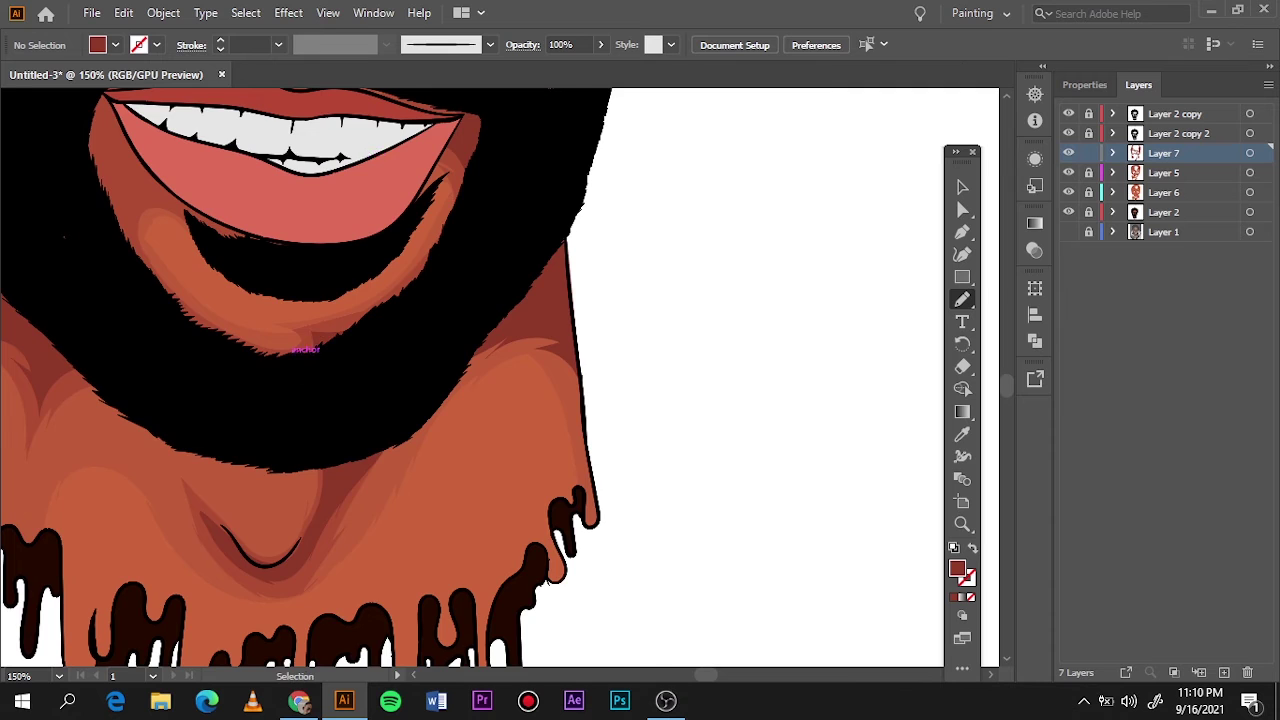
{"action": "scroll", "coordinate": [300, 347], "scroll_direction": "down", "scroll_amount": 1}
{"action": "key", "text": "ctrl+0"}
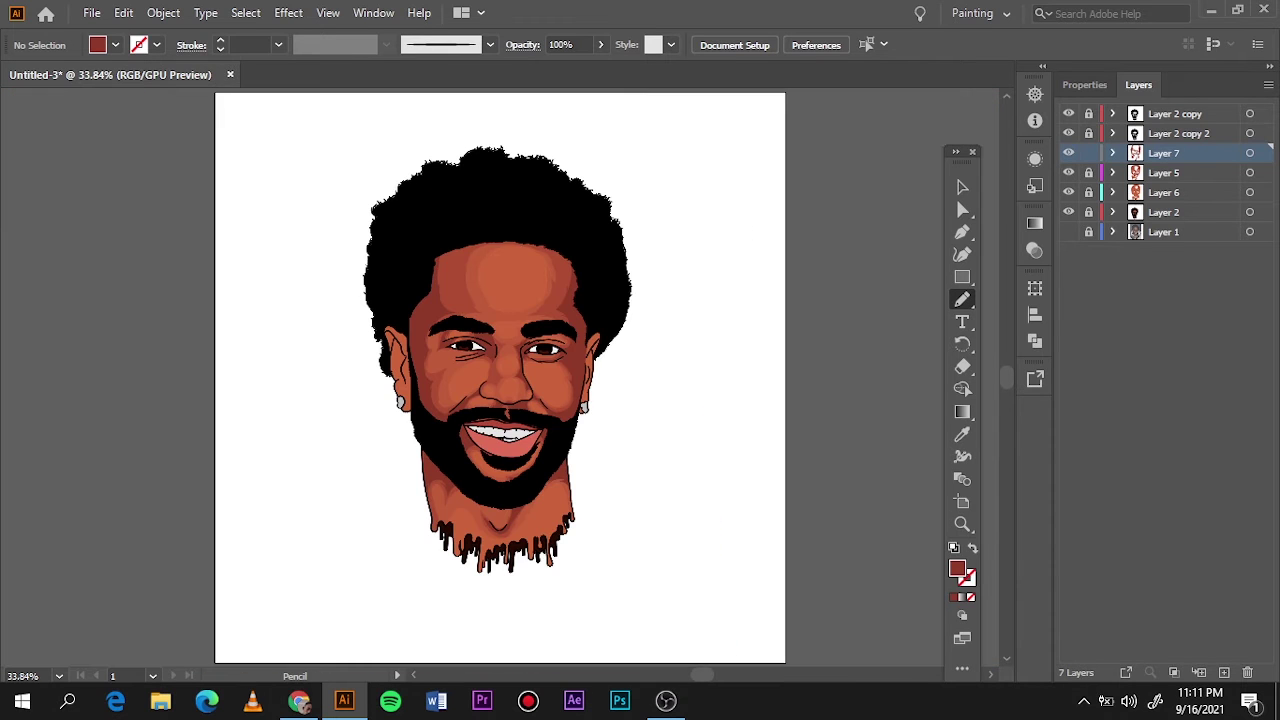
Step: Create a highlight layer, show the reference photo, and eyedrop a lighter orange fill
{"action": "left_click", "coordinate": [1163, 212]}
{"action": "left_click", "coordinate": [1224, 672]}
{"action": "left_click", "coordinate": [1068, 251]}
{"action": "scroll", "coordinate": [543, 359], "scroll_direction": "up", "scroll_amount": 5}
{"action": "key", "text": "i"}
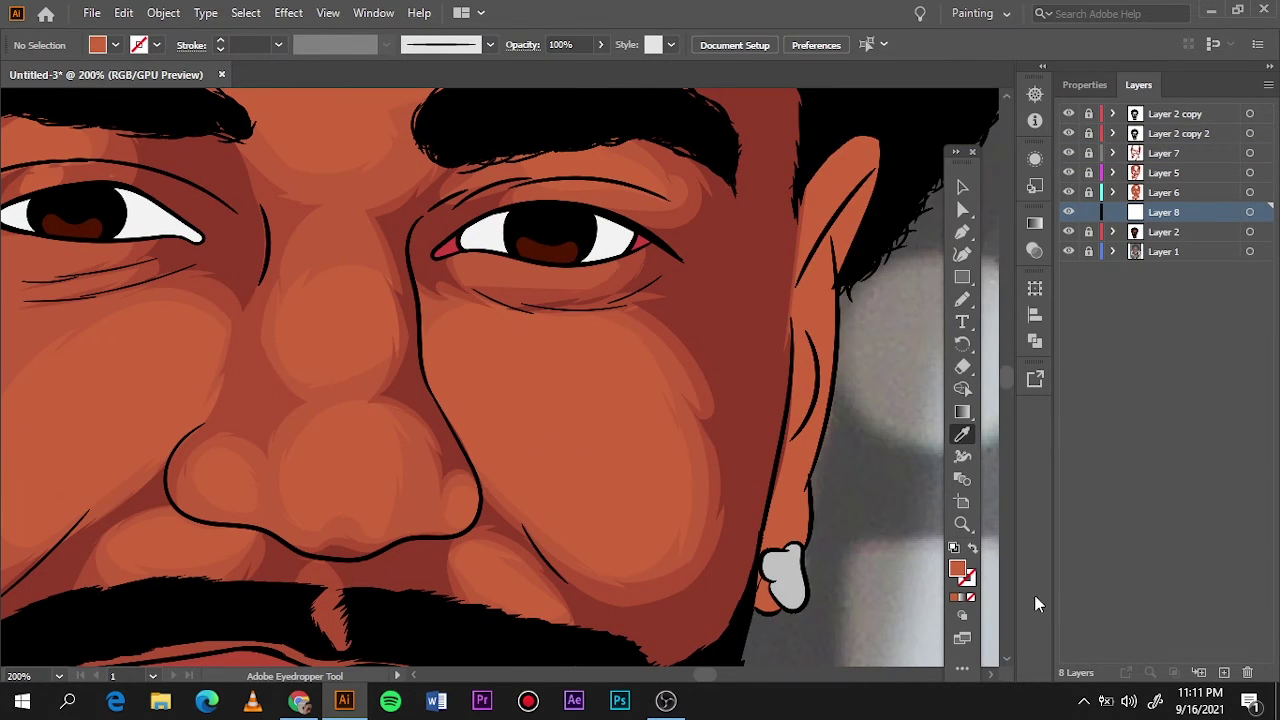
{"action": "double_click", "coordinate": [957, 569]}
{"action": "left_click", "coordinate": [1168, 106]}
{"action": "left_click", "coordinate": [962, 299]}
{"action": "left_click", "coordinate": [1068, 231]}
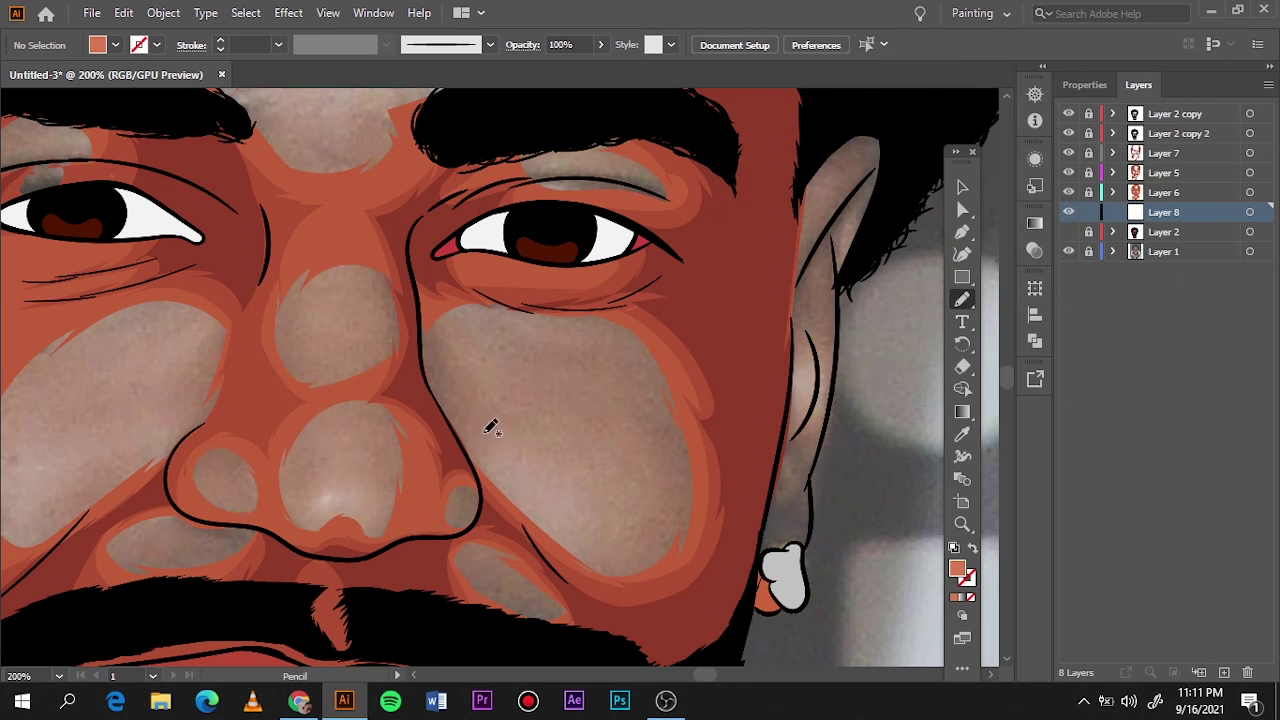
Step: Draw light orange highlight patches on the cheek, beside the nose, and on the nose
{"action": "left_click_drag", "start_coordinate": [530, 450], "coordinate": [495, 395]}
{"action": "left_click_drag", "start_coordinate": [523, 551], "coordinate": [490, 595]}
{"action": "left_click_drag", "start_coordinate": [462, 495], "coordinate": [455, 522]}
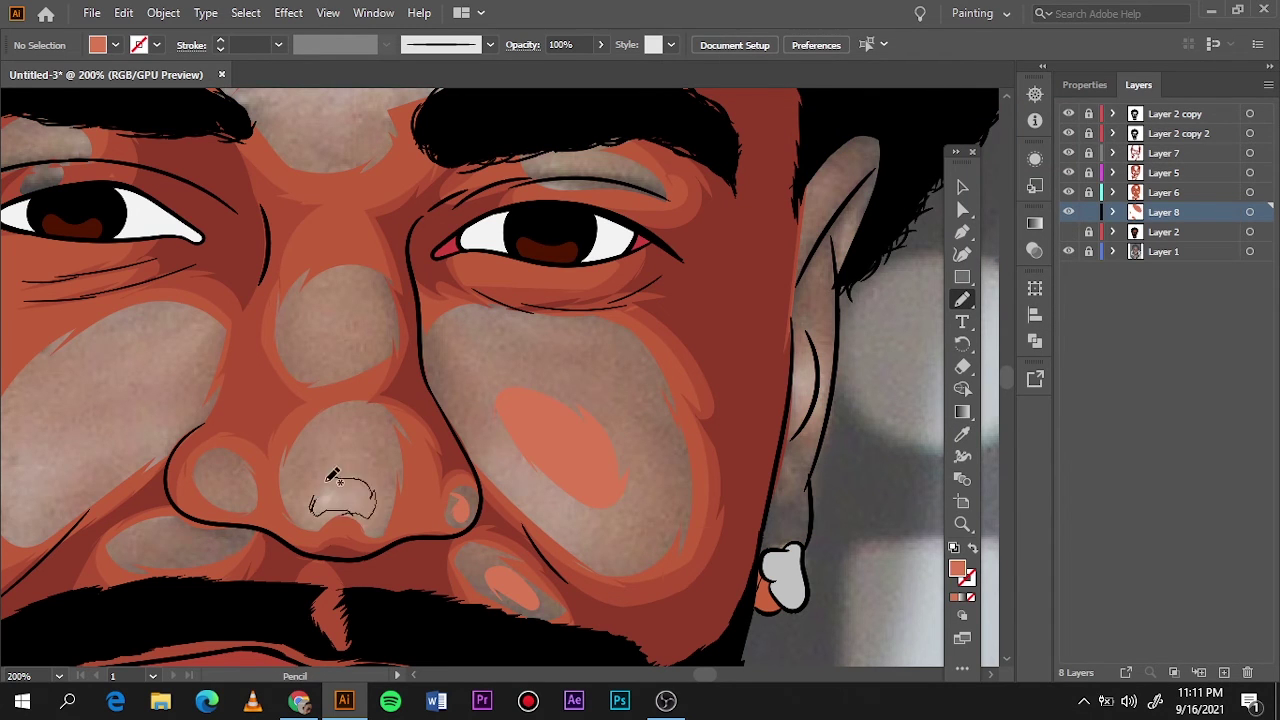
{"action": "left_click_drag", "start_coordinate": [333, 475], "coordinate": [335, 477]}
{"action": "left_click_drag", "start_coordinate": [310, 312], "coordinate": [381, 324]}
{"action": "scroll", "coordinate": [209, 476], "scroll_direction": "down", "scroll_amount": 3}
{"action": "scroll", "coordinate": [300, 300], "scroll_direction": "left", "scroll_amount": 2}
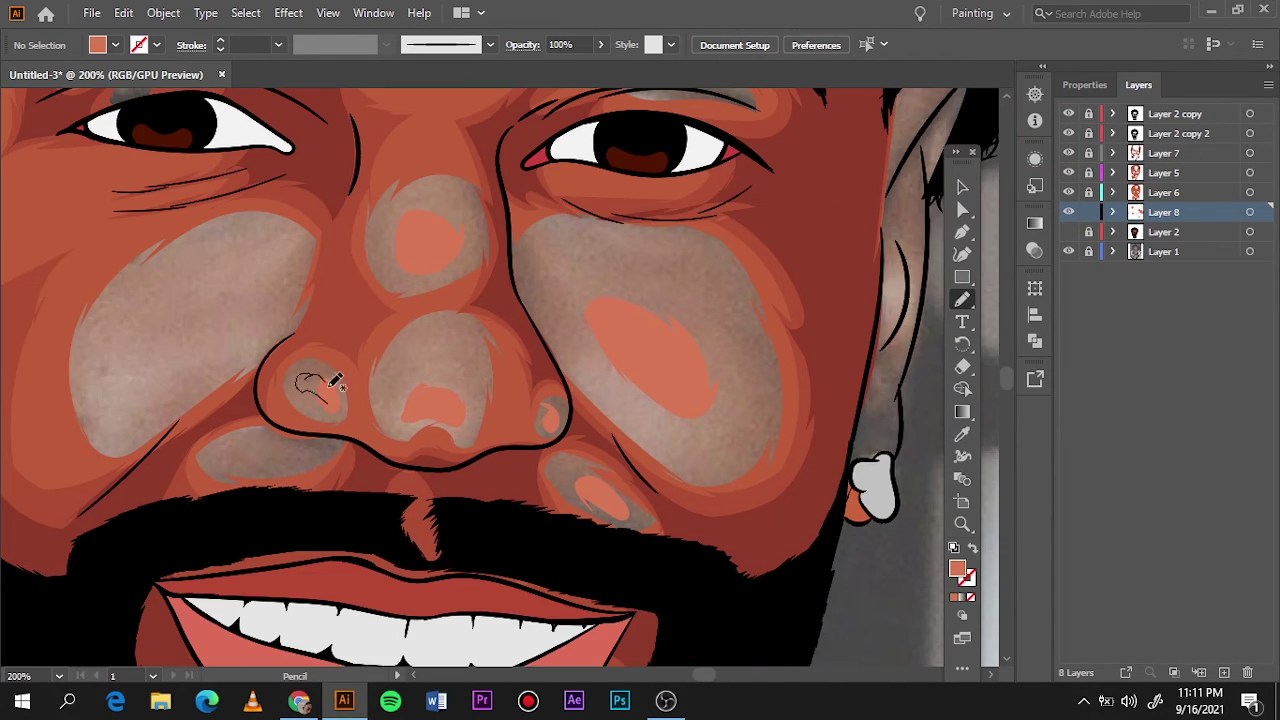
{"action": "left_click_drag", "start_coordinate": [214, 342], "coordinate": [215, 285]}
{"action": "scroll", "coordinate": [234, 451], "scroll_direction": "down", "scroll_amount": 5}
{"action": "left_click_drag", "start_coordinate": [345, 514], "coordinate": [400, 540]}
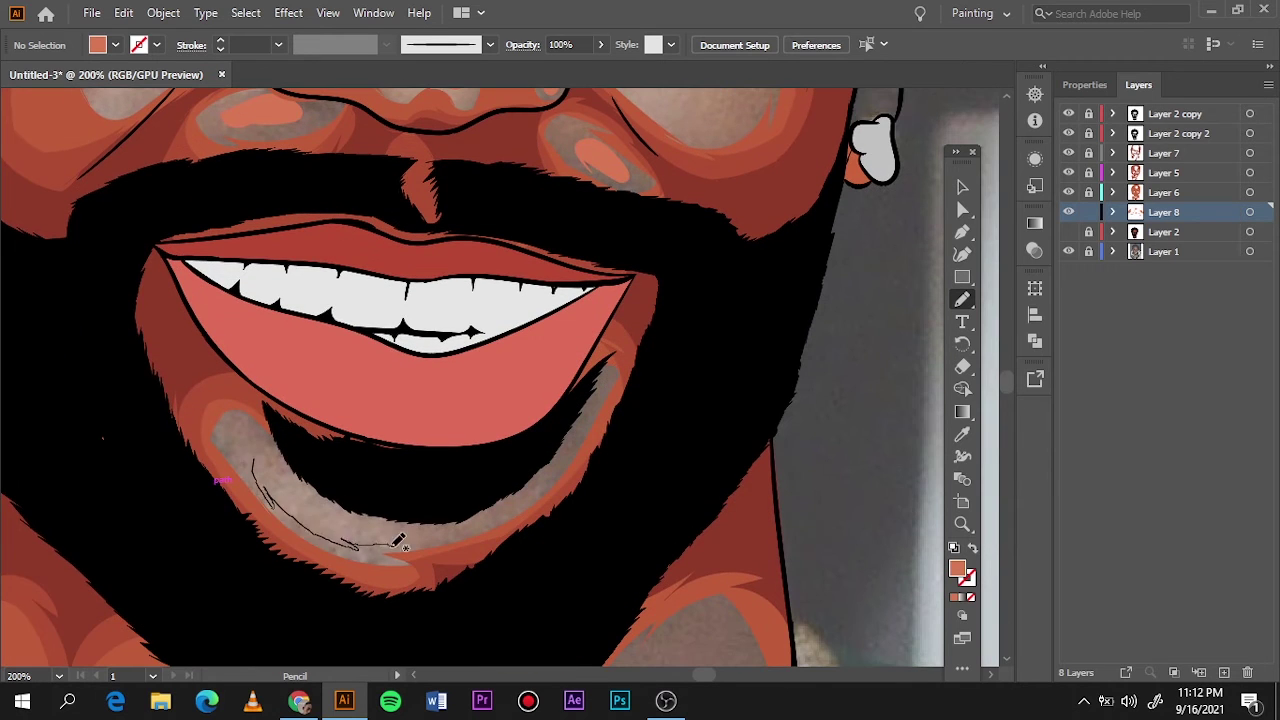
{"action": "scroll", "coordinate": [400, 540], "scroll_direction": "down", "scroll_amount": 1}
Step: Add a large forehead highlight and refine it against the reference photo
{"action": "key", "text": "ctrl+0"}
{"action": "scroll", "coordinate": [560, 350], "scroll_direction": "up", "scroll_amount": 5}
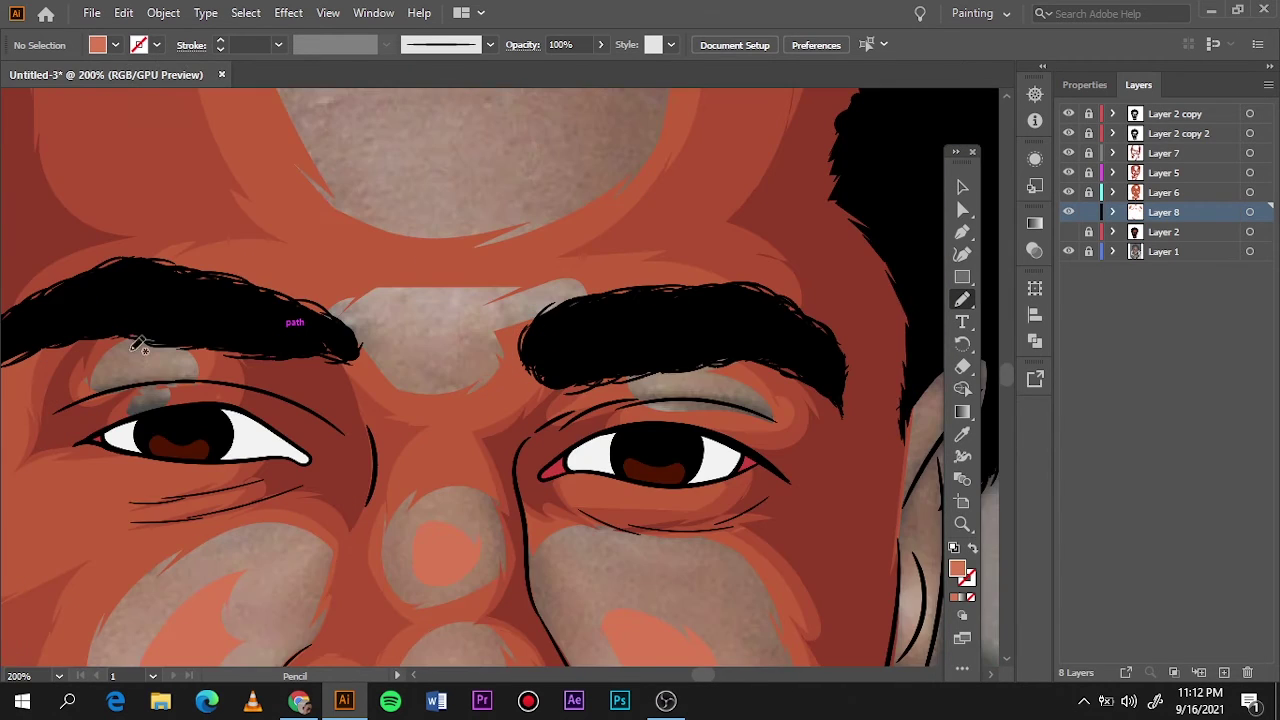
{"action": "left_click_drag", "start_coordinate": [380, 342], "coordinate": [486, 323]}
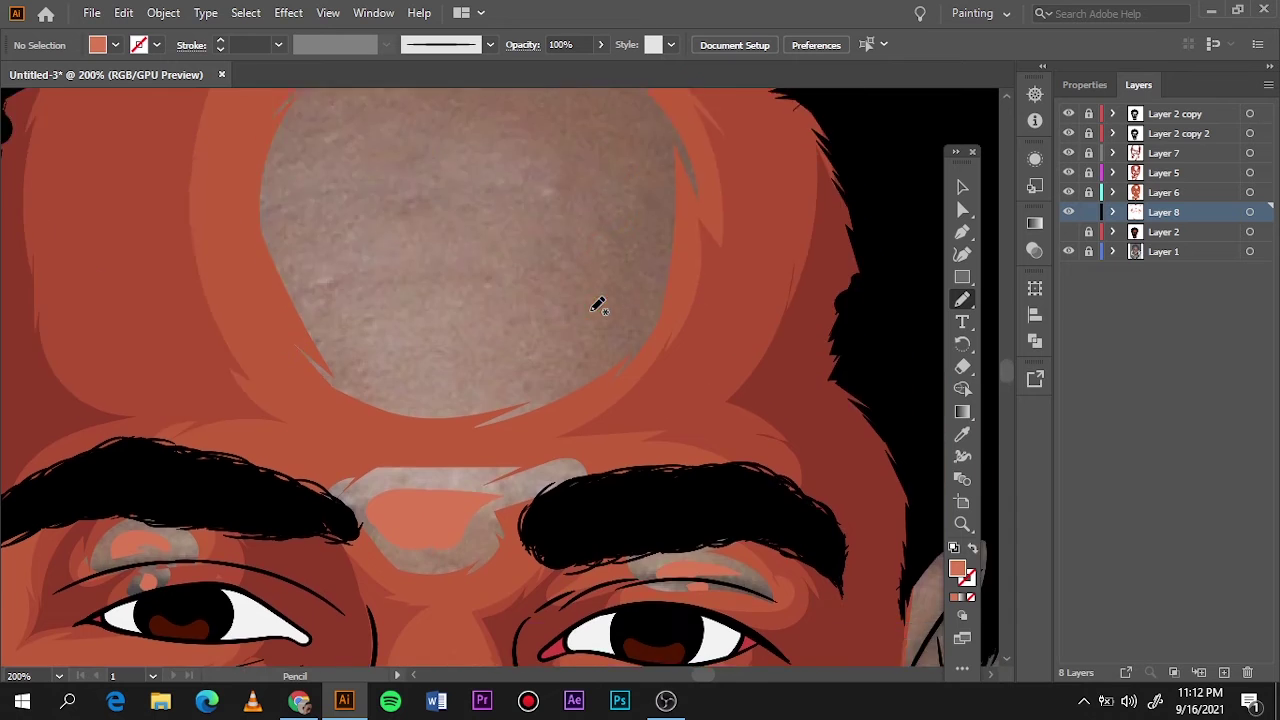
{"action": "scroll", "coordinate": [600, 306], "scroll_direction": "up", "scroll_amount": 5}
{"action": "left_click_drag", "start_coordinate": [502, 414], "coordinate": [498, 418]}
{"action": "key", "text": "ctrl+0"}
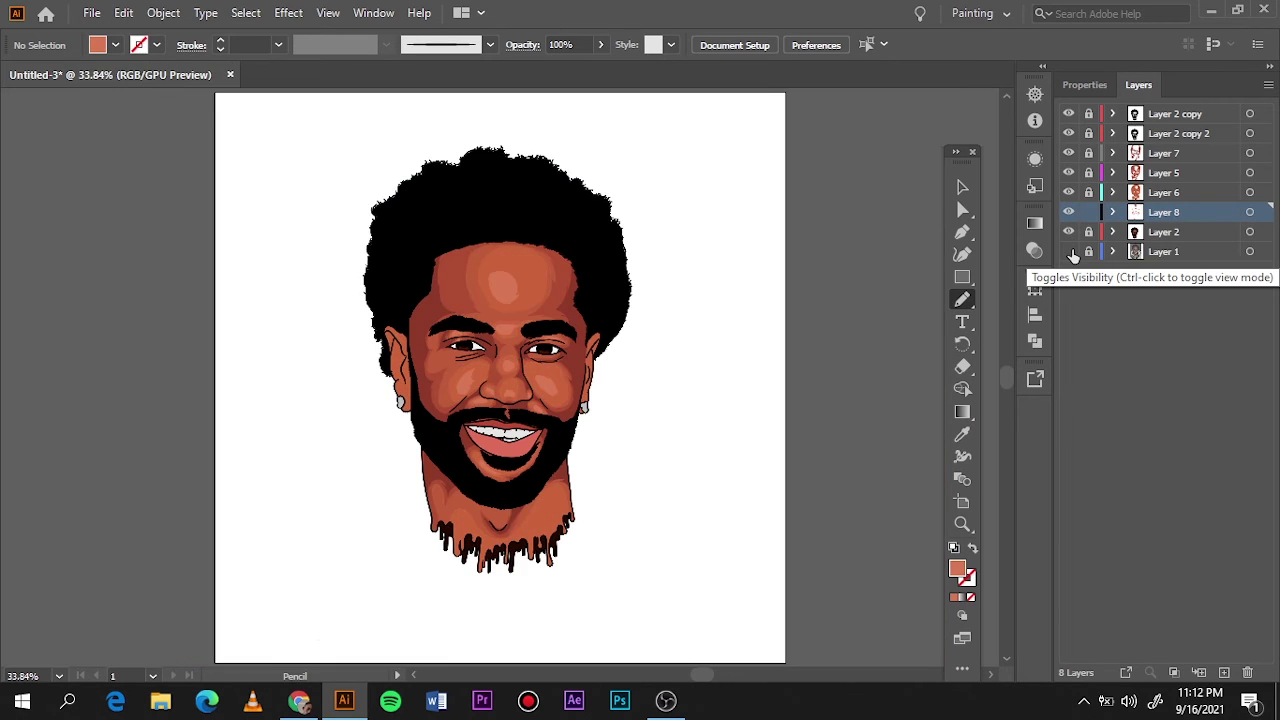
{"action": "left_click", "coordinate": [1068, 251]}
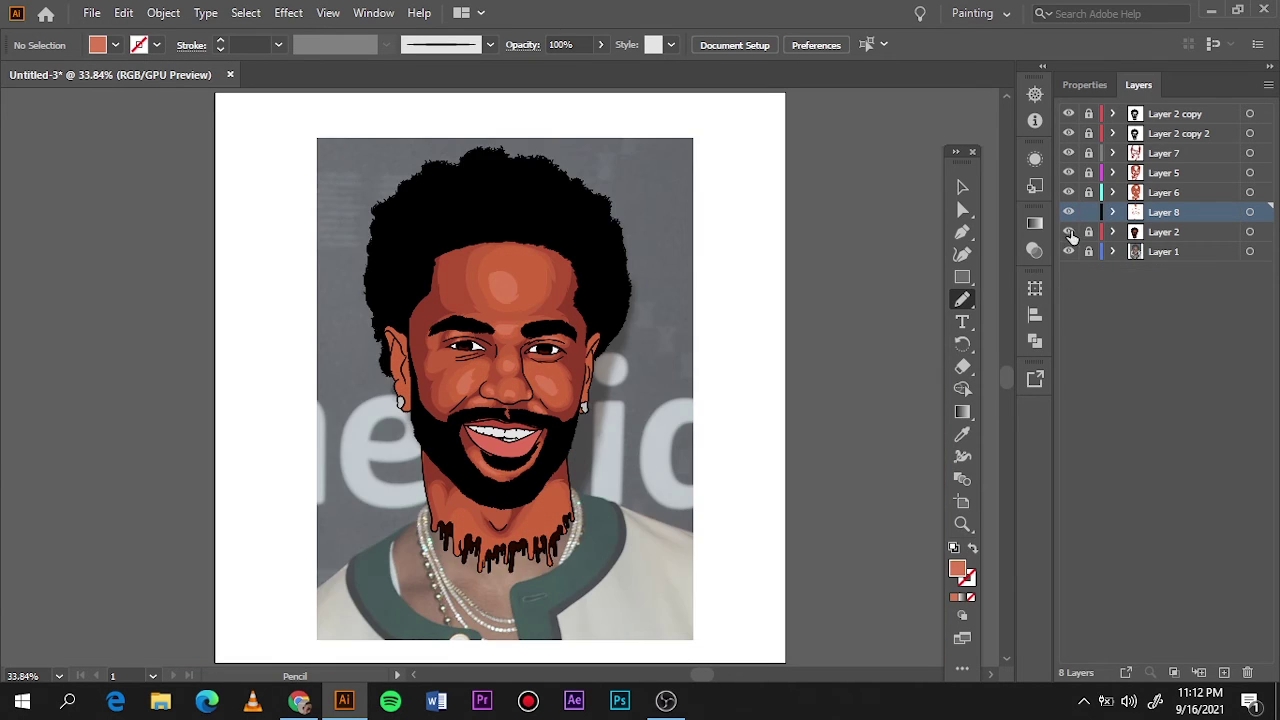
{"action": "scroll", "coordinate": [473, 311], "scroll_direction": "up", "scroll_amount": 5}
{"action": "left_click_drag", "start_coordinate": [557, 332], "coordinate": [560, 330]}
{"action": "key", "text": "ctrl+0"}
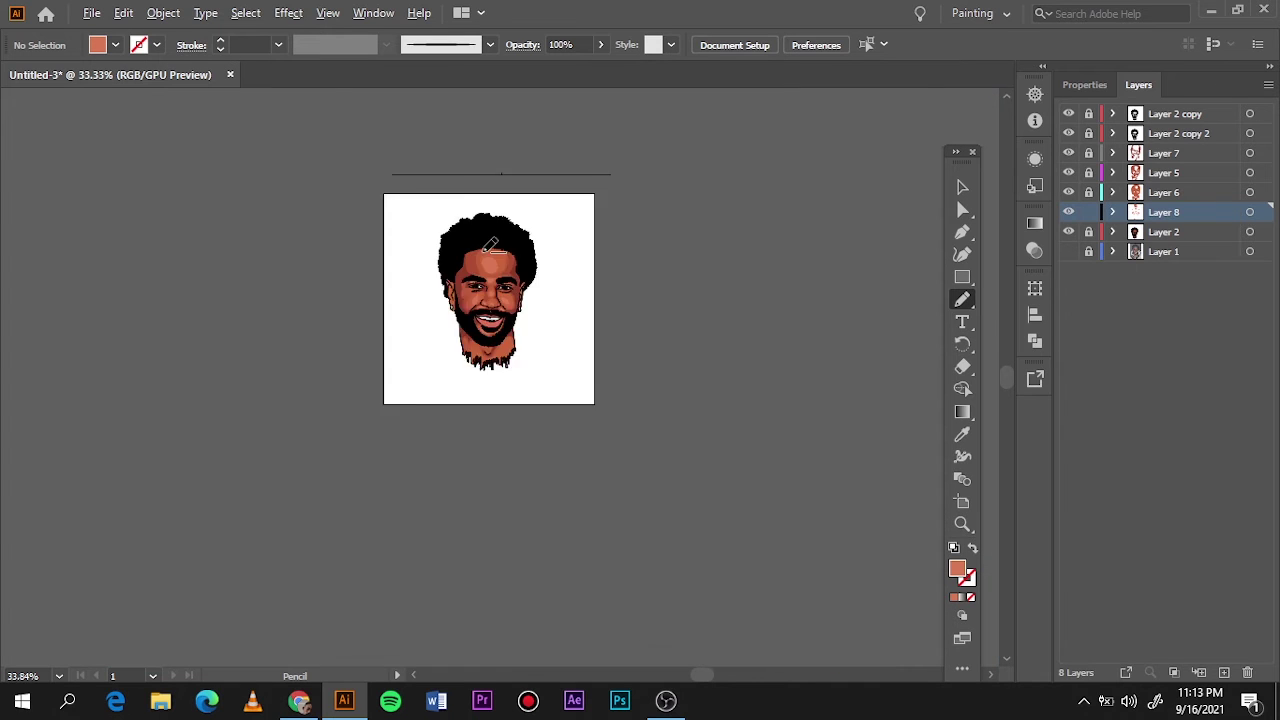
{"action": "scroll", "coordinate": [453, 312], "scroll_direction": "up", "scroll_amount": 10}
Step: Set up a new layer for brow shading and eyedrop a dark red fill
{"action": "left_click", "coordinate": [1163, 153]}
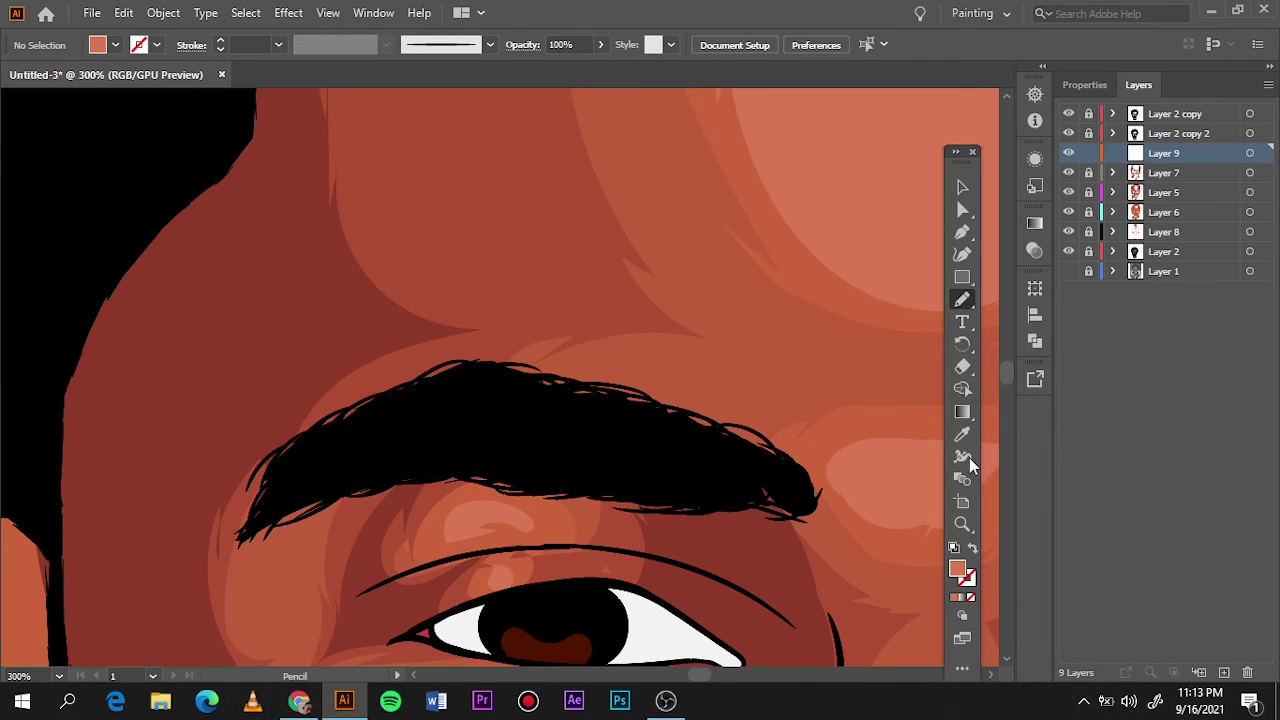
{"action": "key", "text": "i"}
{"action": "double_click", "coordinate": [957, 569]}
{"action": "key", "text": "Return"}
{"action": "scroll", "coordinate": [597, 360], "scroll_direction": "down", "scroll_amount": 2}
{"action": "key", "text": "n"}
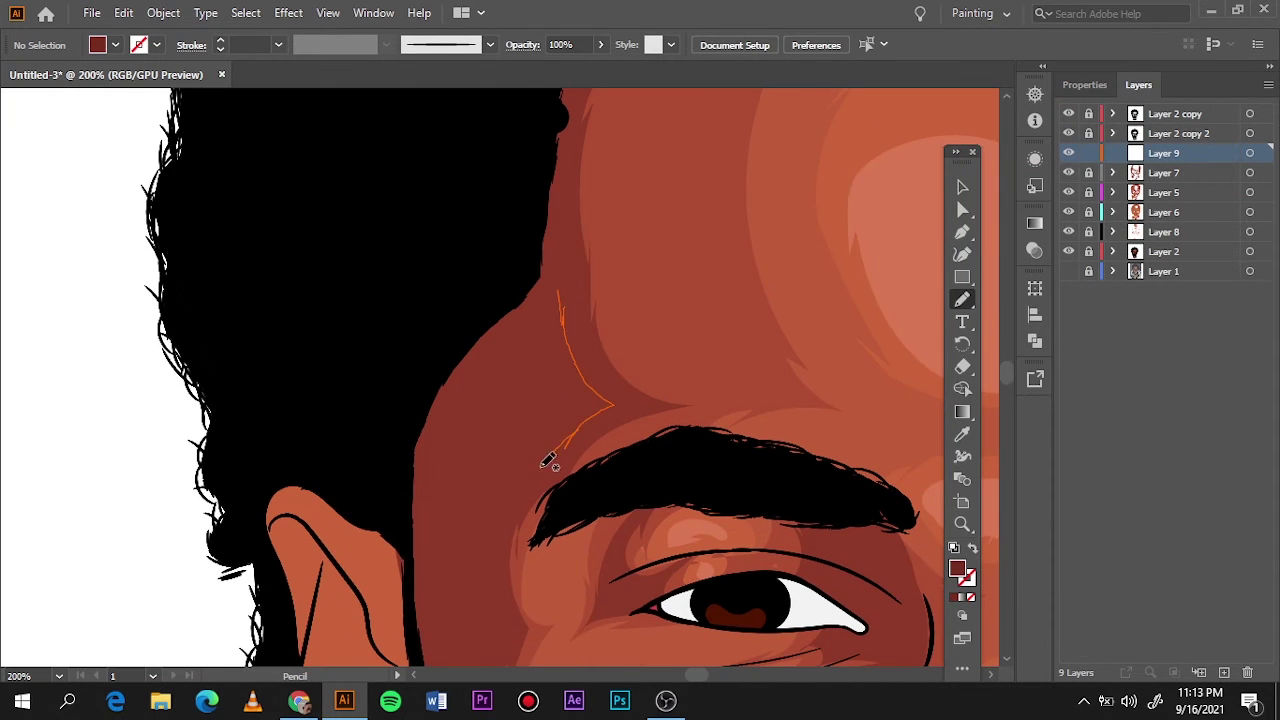
Step: Draw dark shadows beside the left and right eyebrows
{"action": "left_click_drag", "start_coordinate": [548, 462], "coordinate": [530, 490]}
{"action": "key", "text": "ctrl+0"}
{"action": "scroll", "coordinate": [580, 306], "scroll_direction": "up", "scroll_amount": 8}
{"action": "mouse_move", "coordinate": [560, 205]}
{"action": "left_mouse_down"}
{"action": "mouse_move", "coordinate": [593, 350]}
{"action": "mouse_move", "coordinate": [572, 198]}
{"action": "left_mouse_up"}
{"action": "key", "text": "ctrl+0"}
{"action": "key", "text": "super"}
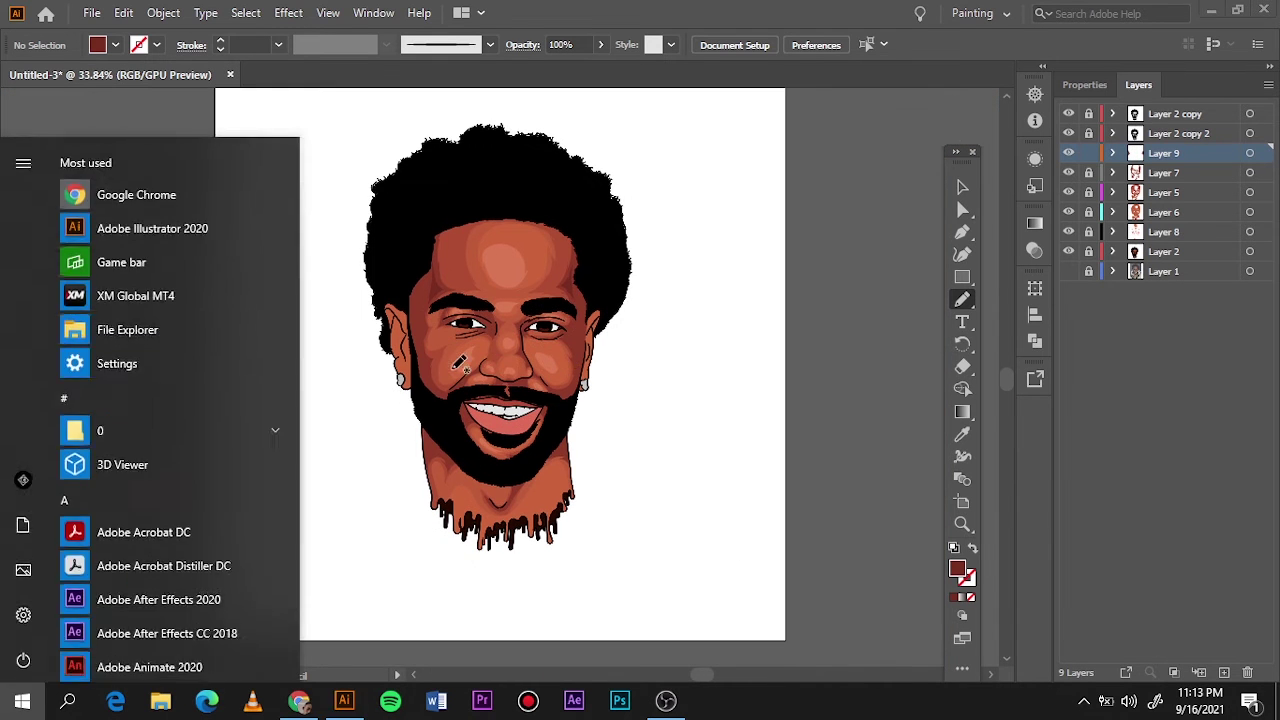
{"action": "key", "text": "super"}
Step: Shade along the chin crease, then select the Layer 2 copy 2 layer
{"action": "scroll", "coordinate": [418, 503], "scroll_direction": "up", "scroll_amount": 10}
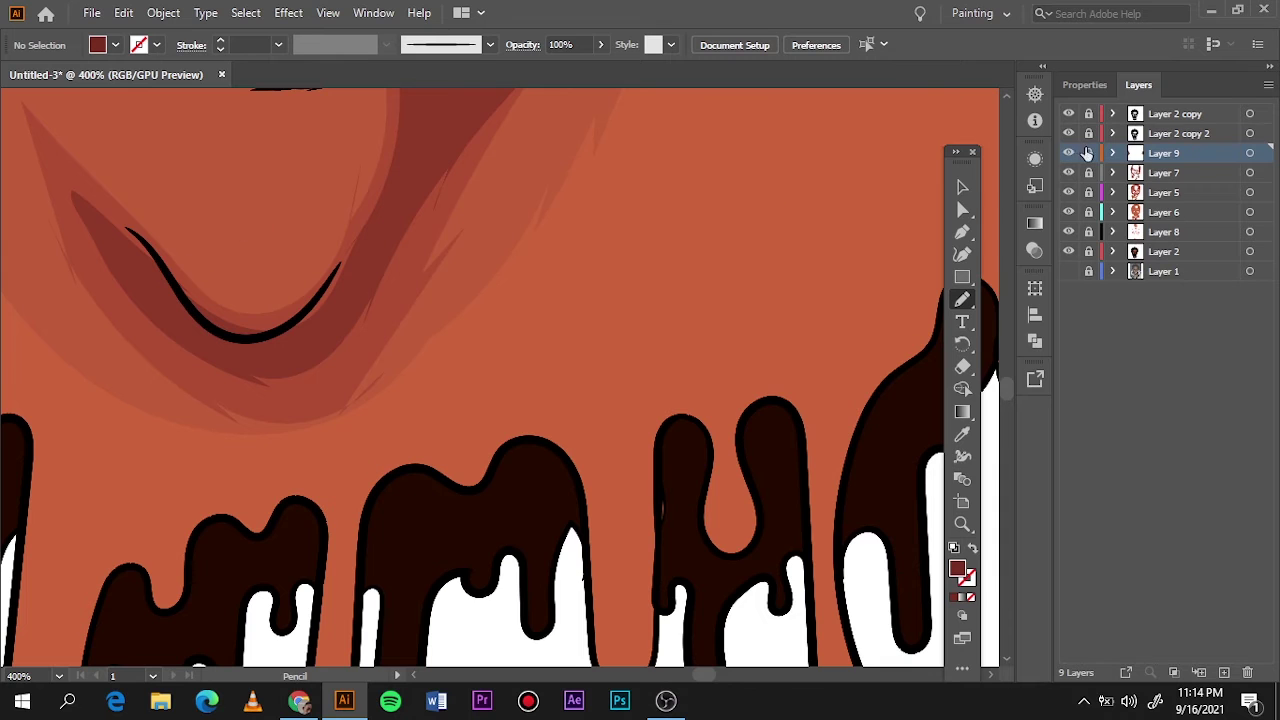
{"action": "left_click_drag", "start_coordinate": [233, 343], "coordinate": [236, 342]}
{"action": "left_click_drag", "start_coordinate": [166, 277], "coordinate": [314, 294]}
{"action": "key", "text": "ctrl+0"}
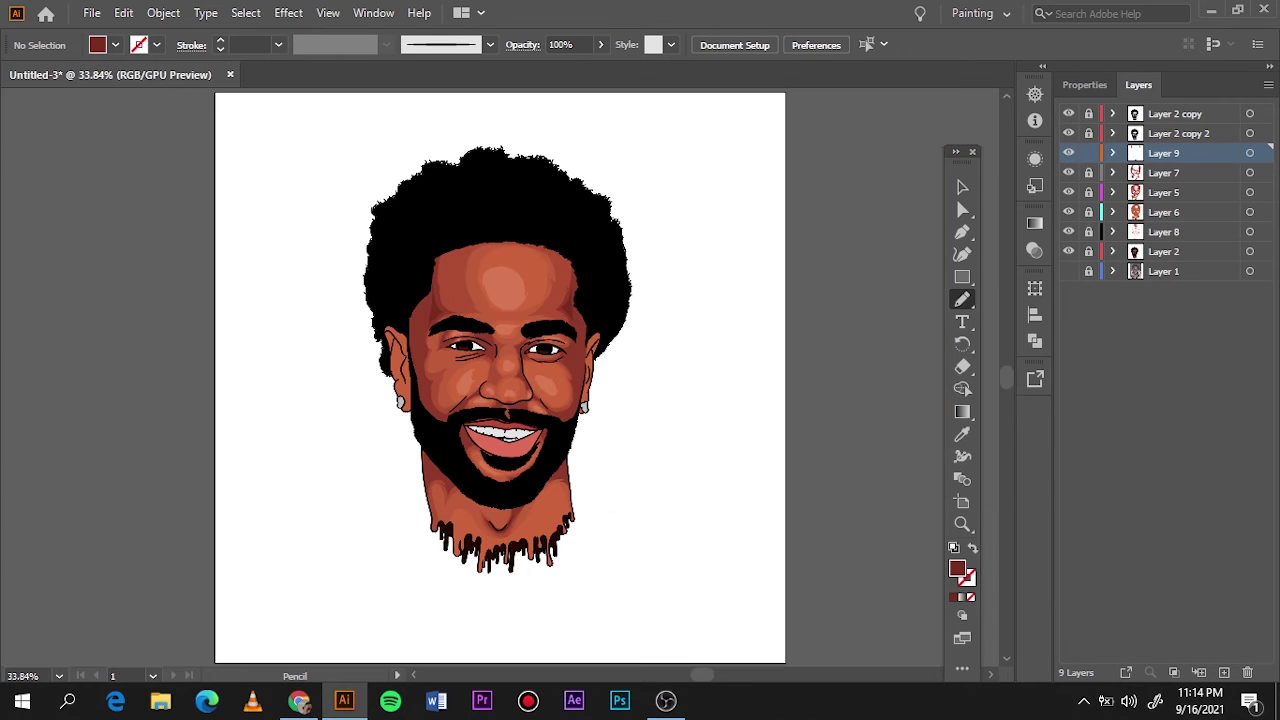
{"action": "left_click", "coordinate": [1176, 133]}
Step: Add a new layer, hide the other layers, and set a mauve fill colour
{"action": "left_click", "coordinate": [1224, 672]}
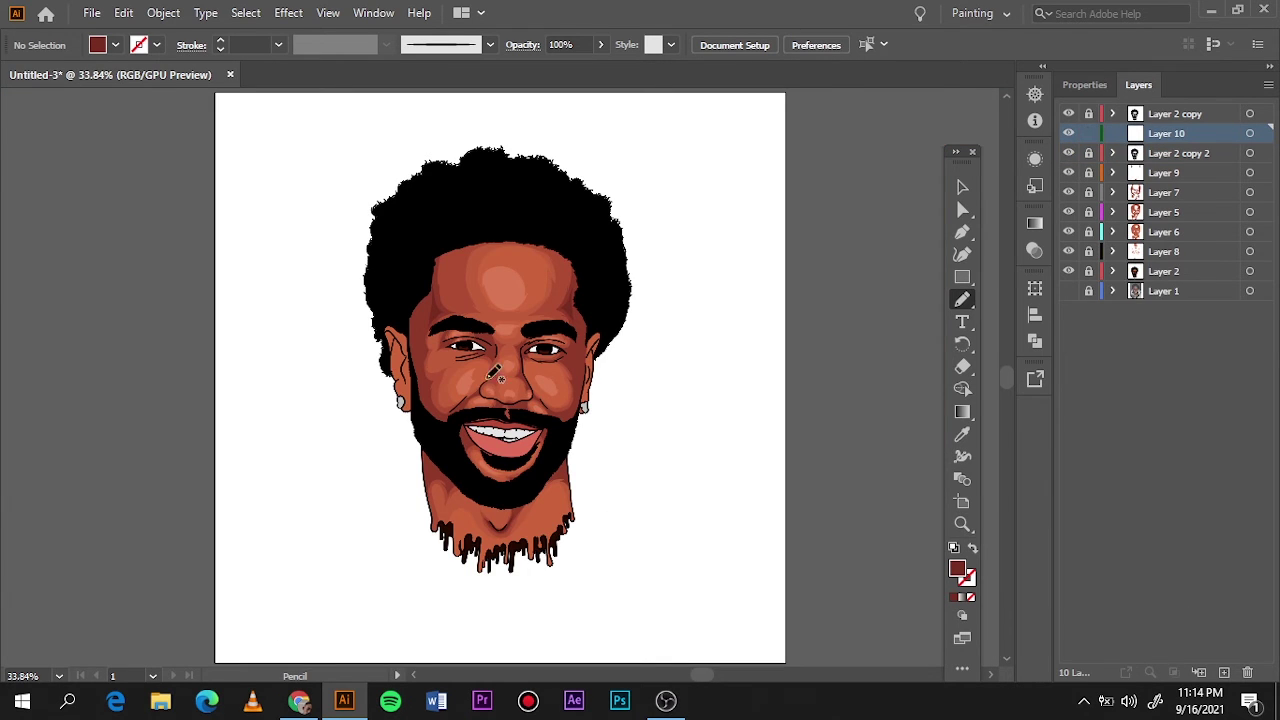
{"action": "scroll", "coordinate": [491, 351], "scroll_direction": "up", "scroll_amount": 10}
{"action": "left_click", "coordinate": [1068, 291]}
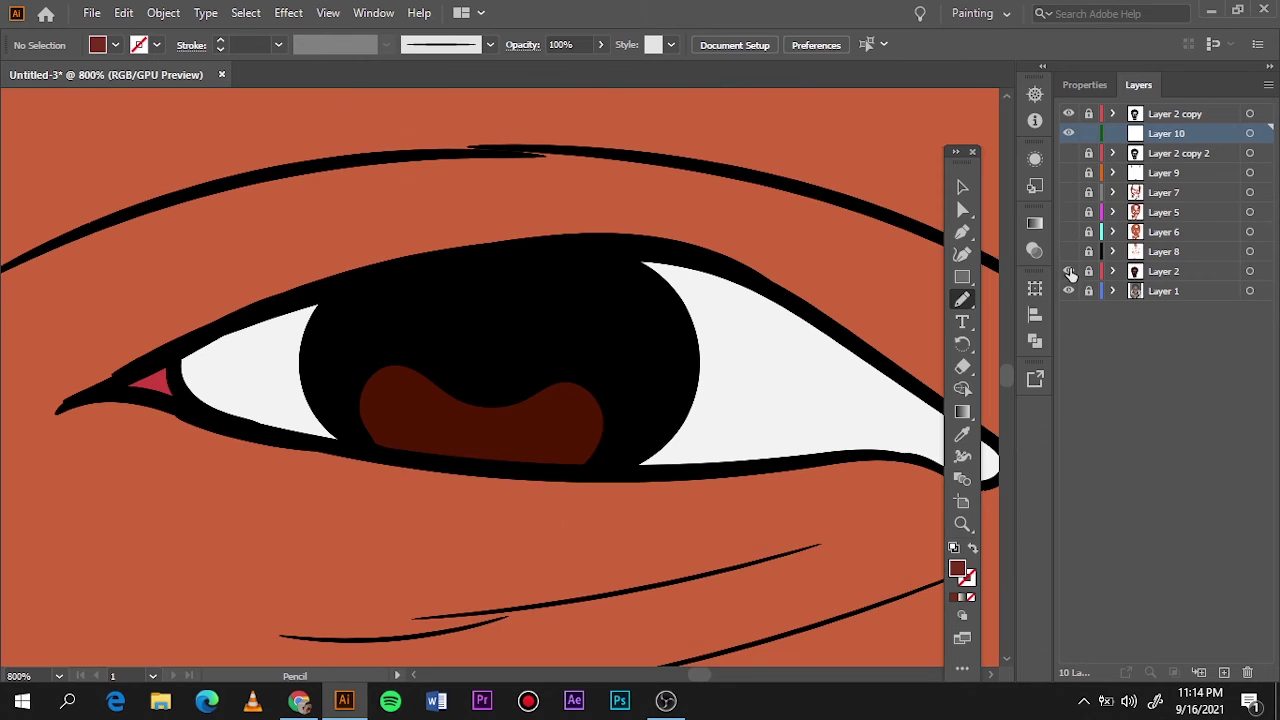
{"action": "key", "text": "i"}
{"action": "left_click", "coordinate": [760, 330]}
{"action": "double_click", "coordinate": [957, 568]}
{"action": "left_click", "coordinate": [992, 140]}
{"action": "left_click", "coordinate": [775, 178]}
Step: Draw a mauve Pencil shadow along the upper edge of the first eye white
{"action": "left_click", "coordinate": [1167, 106]}
{"action": "key", "text": "n"}
{"action": "left_click_drag", "start_coordinate": [310, 305], "coordinate": [200, 400]}
{"action": "left_click_drag", "start_coordinate": [625, 302], "coordinate": [665, 380]}
{"action": "left_click_drag", "start_coordinate": [943, 400], "coordinate": [945, 440]}
{"action": "scroll", "coordinate": [700, 420], "scroll_direction": "right", "scroll_amount": 5}
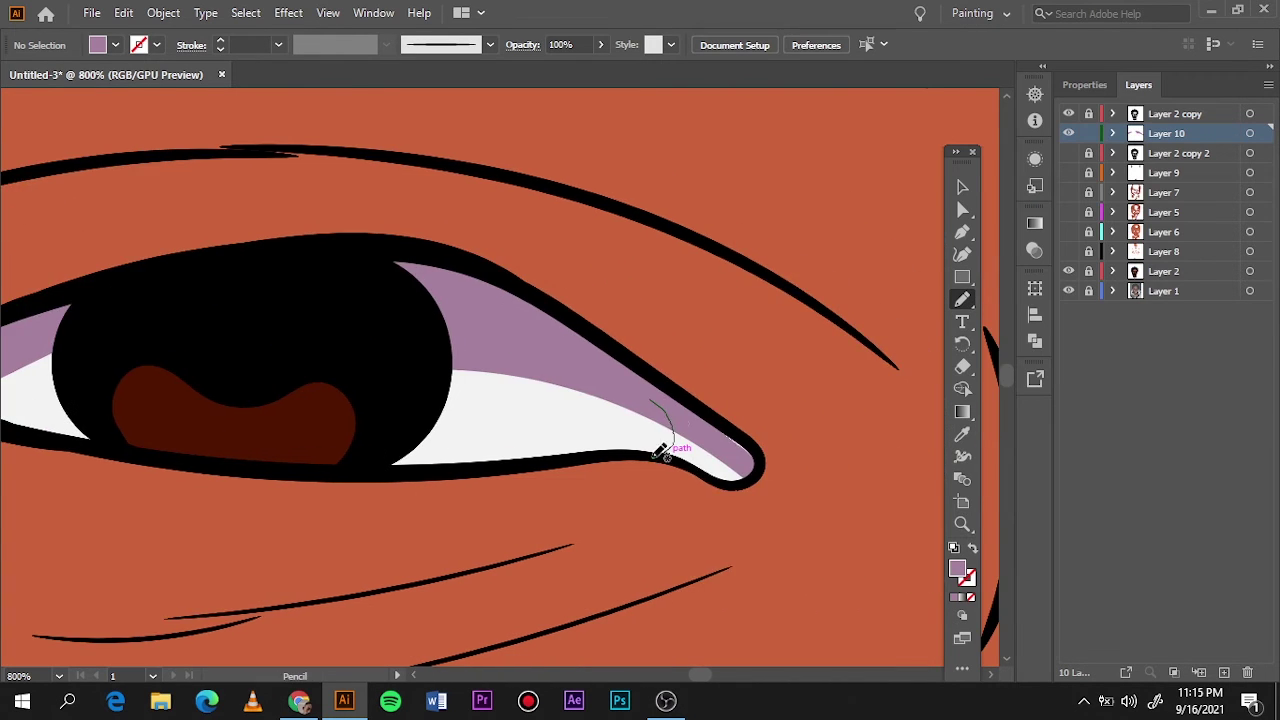
{"action": "left_click_drag", "start_coordinate": [663, 445], "coordinate": [685, 408]}
Step: Draw a matching mauve shadow along the upper edge of the other eye white
{"action": "scroll", "coordinate": [685, 408], "scroll_direction": "down", "scroll_amount": 3}
{"action": "scroll", "coordinate": [606, 206], "scroll_direction": "up", "scroll_amount": 3}
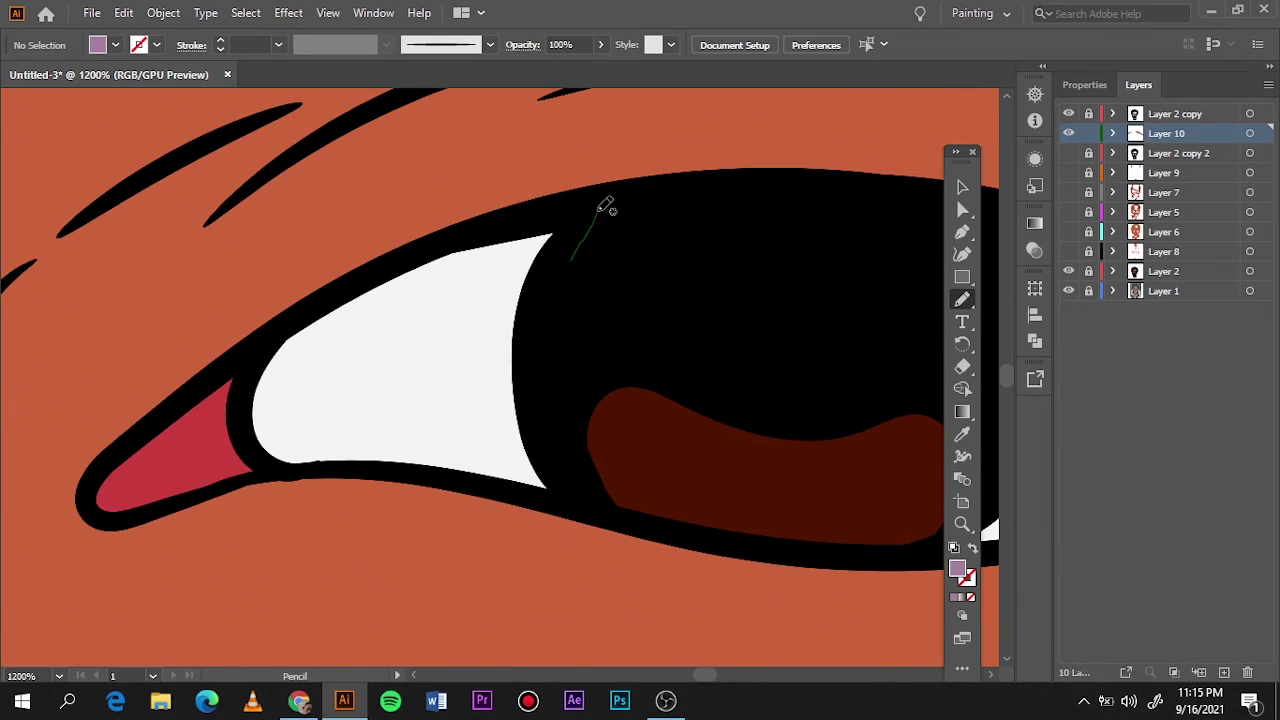
{"action": "left_click_drag", "start_coordinate": [606, 206], "coordinate": [429, 323]}
{"action": "scroll", "coordinate": [429, 323], "scroll_direction": "up", "scroll_amount": 2}
{"action": "mouse_move", "coordinate": [600, 295]}
{"action": "left_mouse_down"}
{"action": "mouse_move", "coordinate": [612, 420]}
{"action": "mouse_move", "coordinate": [825, 455]}
{"action": "left_mouse_up"}
Step: Sample the dark brown iris colour as the fill
{"action": "key", "text": "i"}
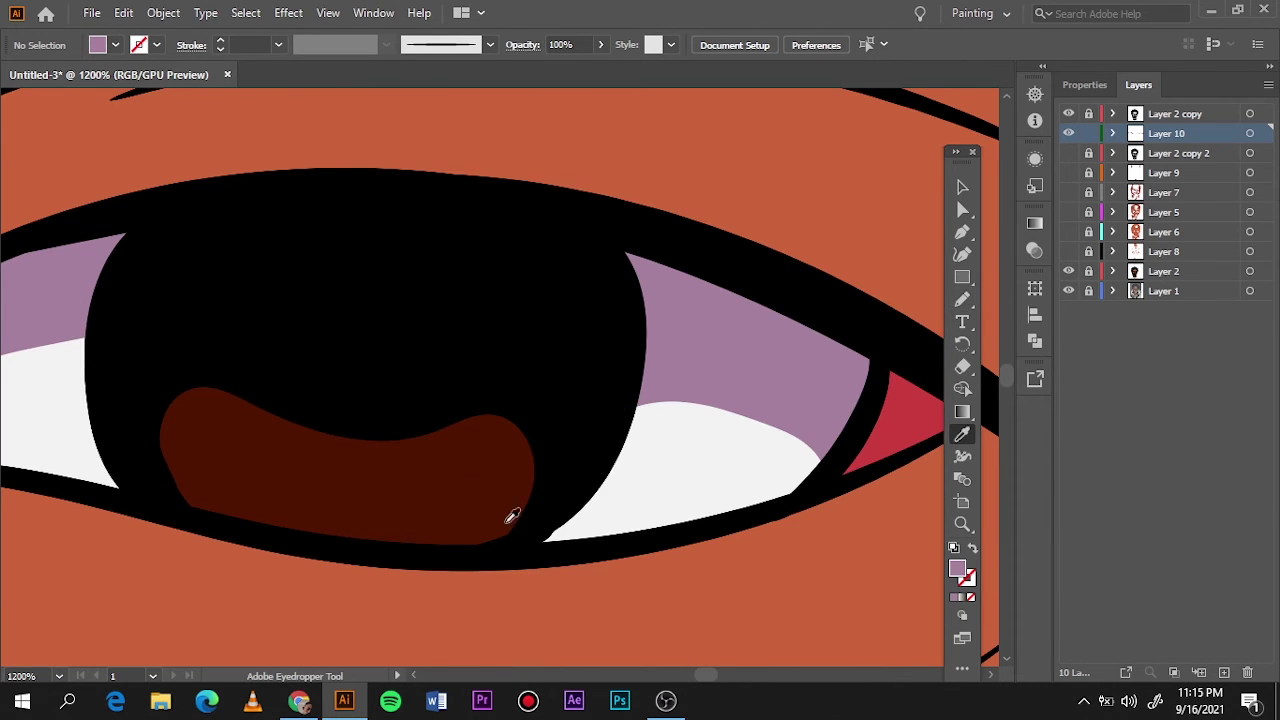
{"action": "left_click", "coordinate": [509, 517]}
{"action": "double_click", "coordinate": [957, 568]}
{"action": "left_click", "coordinate": [1167, 106]}
{"action": "left_click", "coordinate": [962, 318]}
Step: Draw a darker shape inside the iris and compare it against the reference photo
{"action": "left_click_drag", "start_coordinate": [255, 522], "coordinate": [310, 467]}
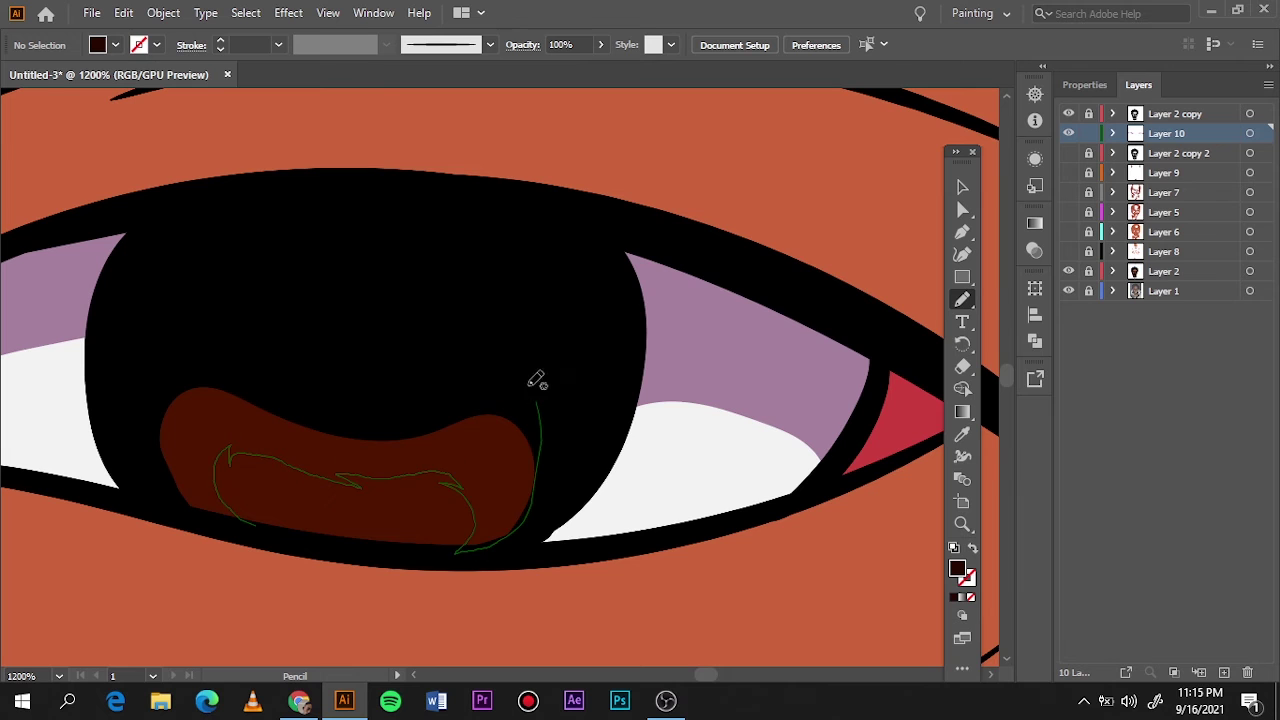
{"action": "left_click_drag", "start_coordinate": [536, 380], "coordinate": [309, 537]}
{"action": "scroll", "coordinate": [309, 537], "scroll_direction": "down", "scroll_amount": 3}
{"action": "scroll", "coordinate": [306, 531], "scroll_direction": "up", "scroll_amount": 2}
{"action": "left_click_drag", "start_coordinate": [417, 440], "coordinate": [375, 360]}
{"action": "key", "text": "ctrl+0"}
{"action": "left_click", "coordinate": [1068, 290]}
Step: Set a light grey fill and shade the gaps between the upper front teeth
{"action": "scroll", "coordinate": [530, 415], "scroll_direction": "up", "scroll_amount": 5}
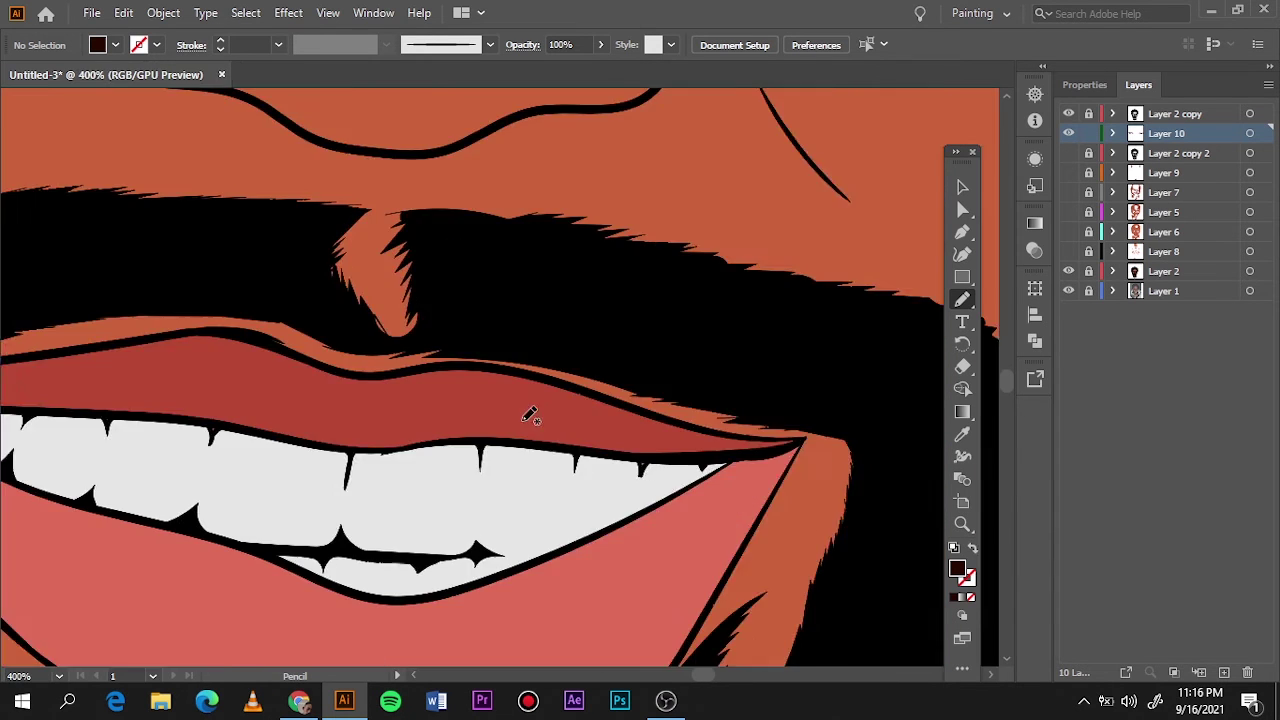
{"action": "scroll", "coordinate": [530, 415], "scroll_direction": "down", "scroll_amount": 2}
{"action": "double_click", "coordinate": [957, 568]}
{"action": "left_click", "coordinate": [1180, 106]}
{"action": "scroll", "coordinate": [475, 288], "scroll_direction": "up", "scroll_amount": 3}
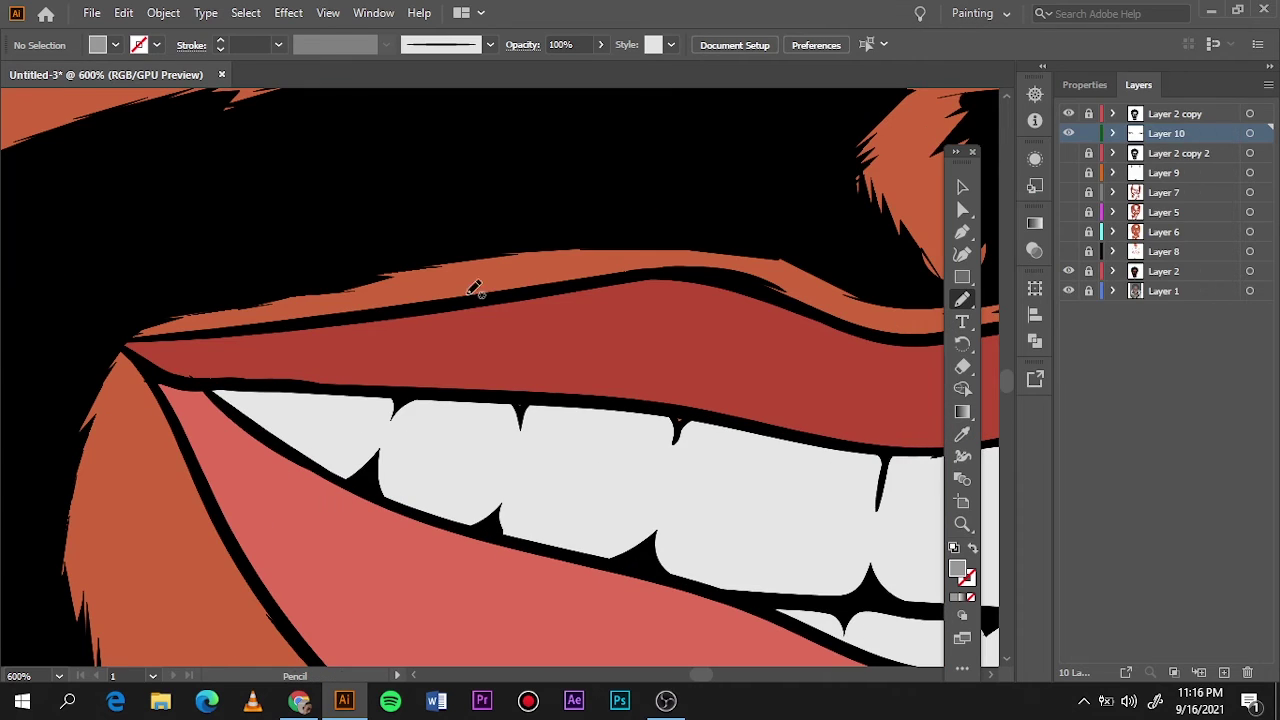
{"action": "left_click_drag", "start_coordinate": [221, 393], "coordinate": [218, 394]}
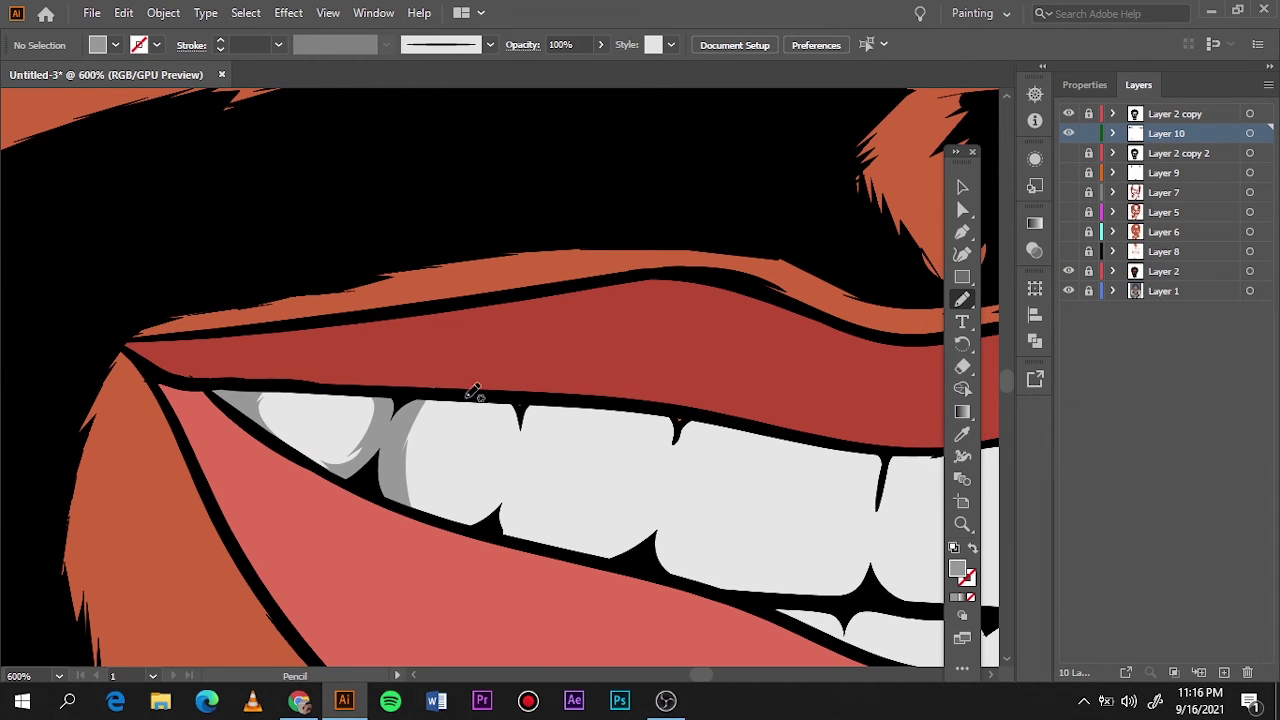
{"action": "left_click_drag", "start_coordinate": [574, 396], "coordinate": [552, 428]}
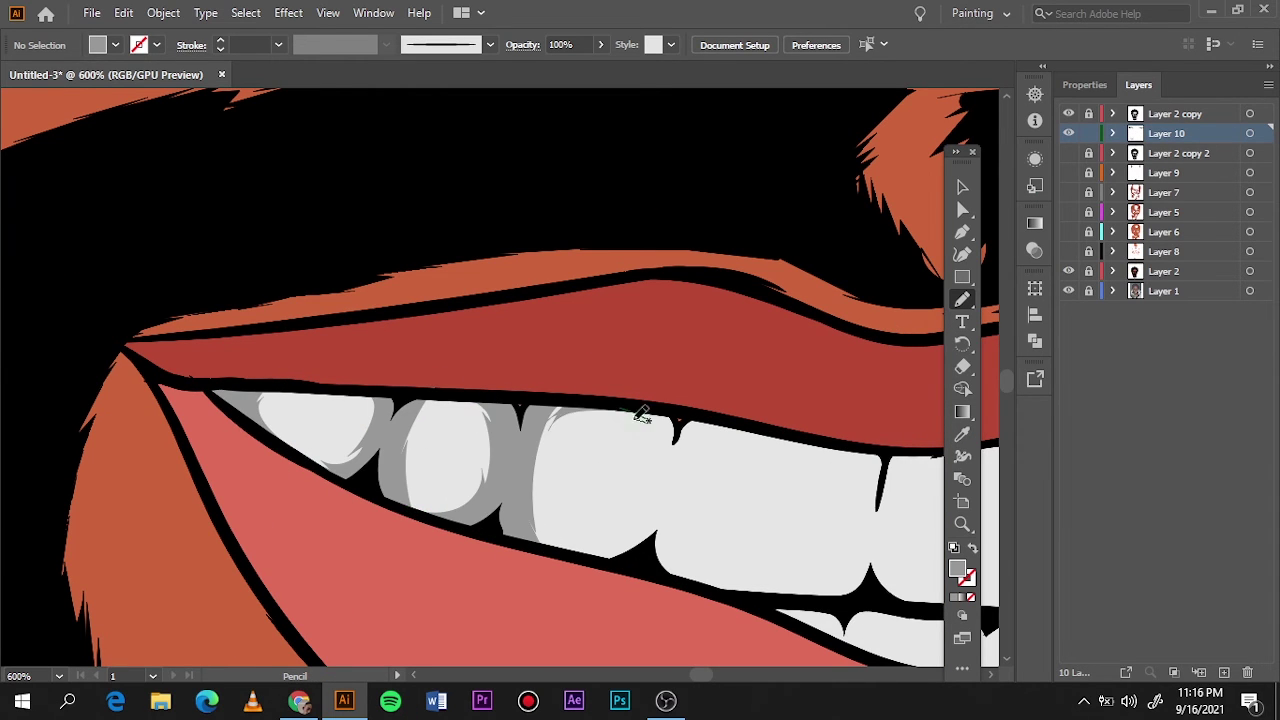
{"action": "left_click_drag", "start_coordinate": [662, 404], "coordinate": [662, 404]}
Step: Add grey shadows from the teeth up to the upper lip and along the right upper teeth
{"action": "key", "text": "ctrl+0"}
{"action": "scroll", "coordinate": [600, 370], "scroll_direction": "up", "scroll_amount": 4}
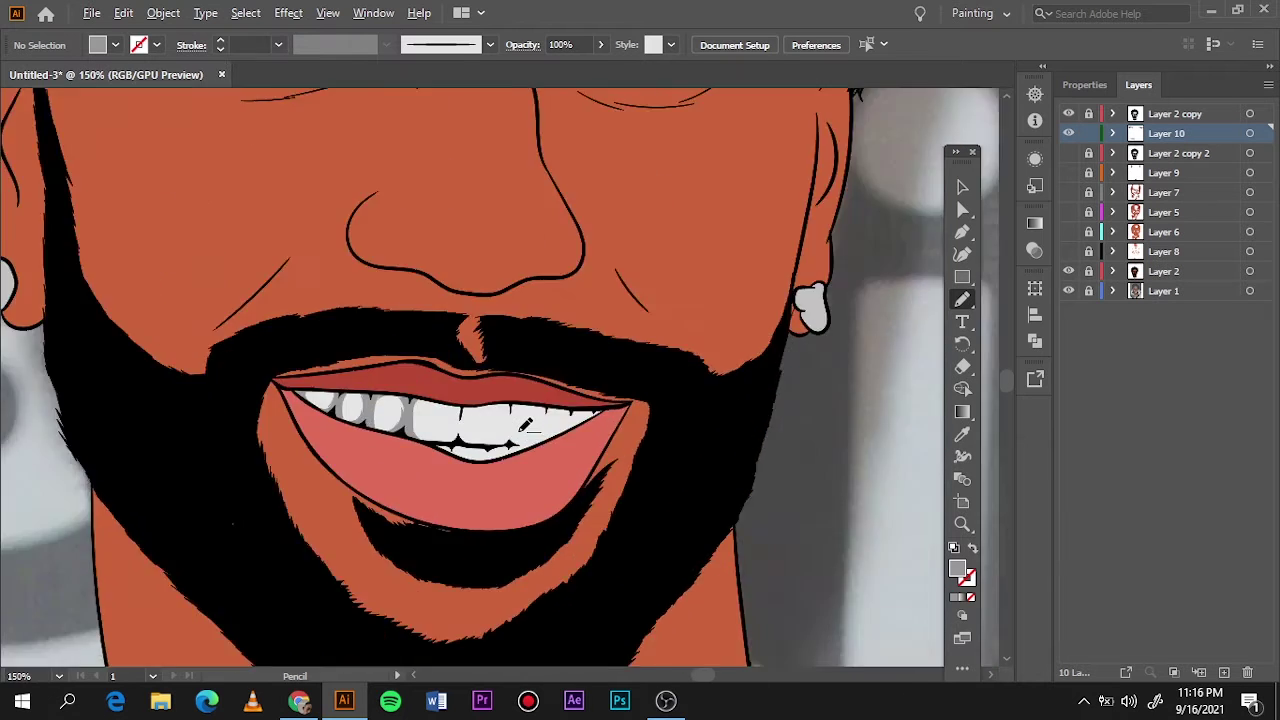
{"action": "scroll", "coordinate": [242, 308], "scroll_direction": "up", "scroll_amount": 3}
{"action": "left_click_drag", "start_coordinate": [318, 446], "coordinate": [350, 318]}
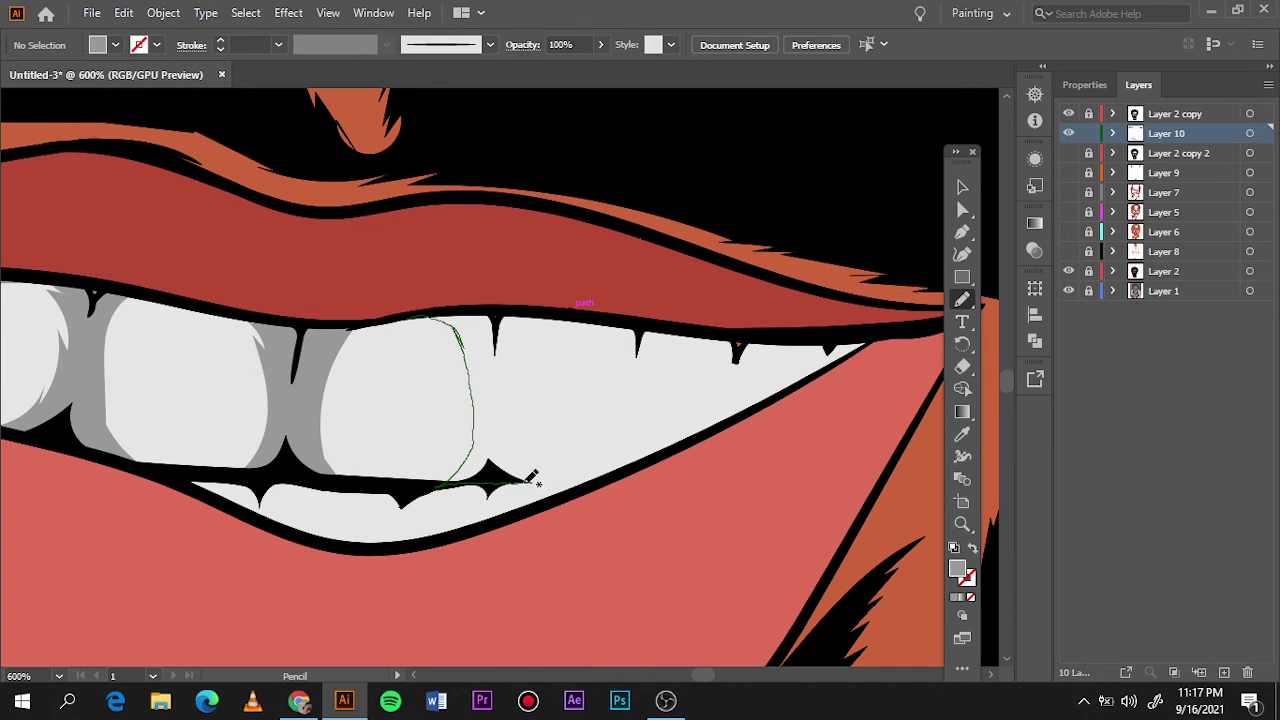
{"action": "left_click_drag", "start_coordinate": [532, 478], "coordinate": [575, 313]}
{"action": "left_click_drag", "start_coordinate": [647, 441], "coordinate": [640, 330]}
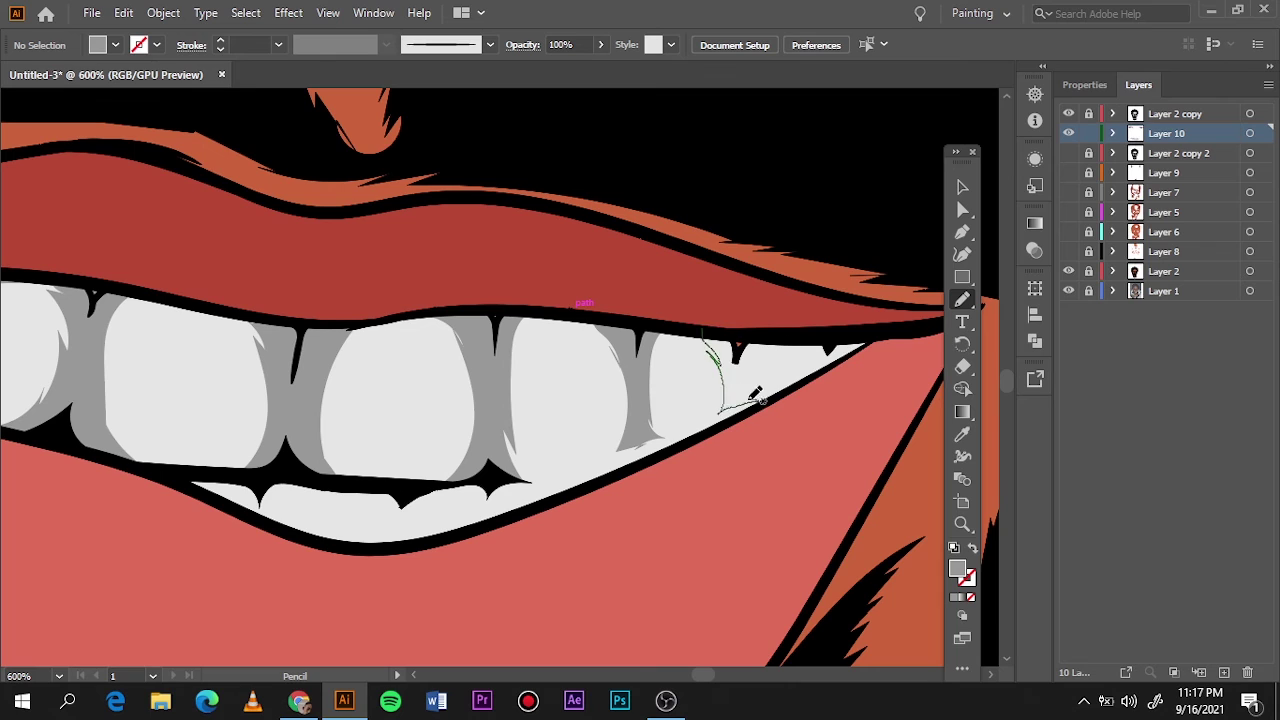
{"action": "left_click_drag", "start_coordinate": [749, 399], "coordinate": [740, 342]}
{"action": "left_click_drag", "start_coordinate": [800, 343], "coordinate": [828, 367]}
Step: Shade between the lower teeth grey and toggle the reference photo to check
{"action": "left_click_drag", "start_coordinate": [248, 500], "coordinate": [517, 480]}
{"action": "left_click_drag", "start_coordinate": [617, 470], "coordinate": [612, 474]}
{"action": "left_click_drag", "start_coordinate": [580, 468], "coordinate": [660, 451]}
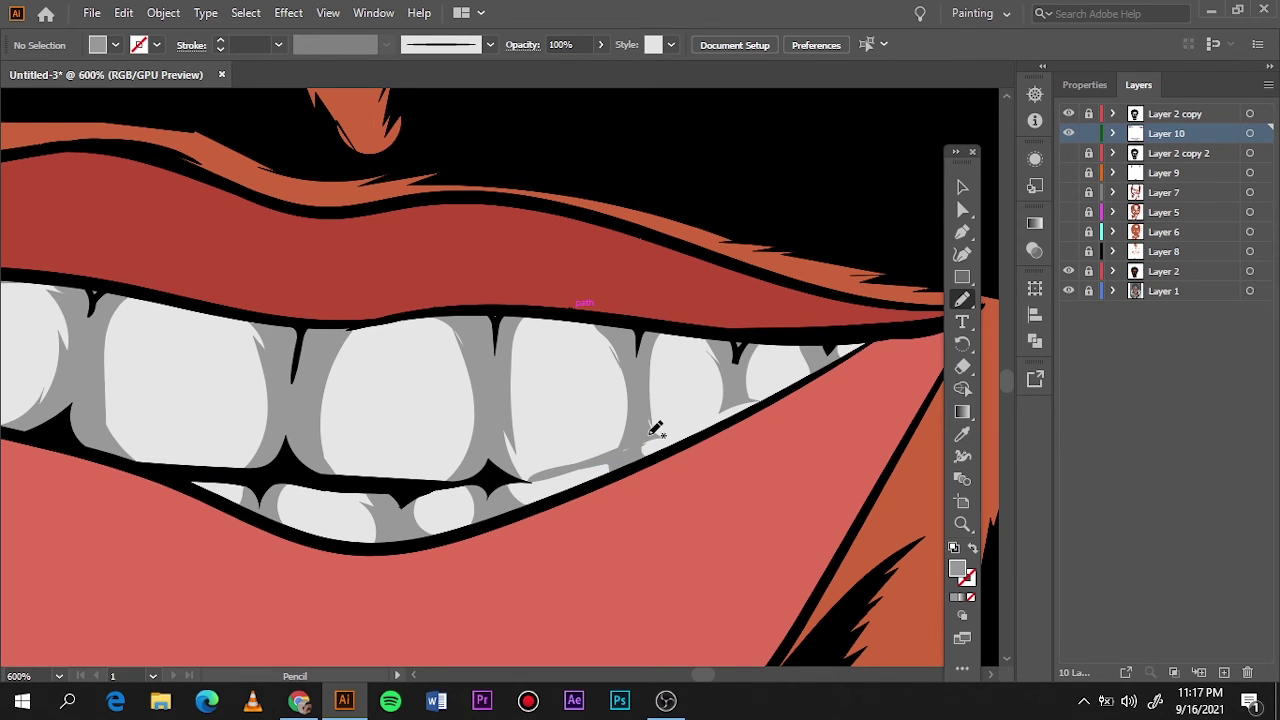
{"action": "key", "text": "ctrl+0"}
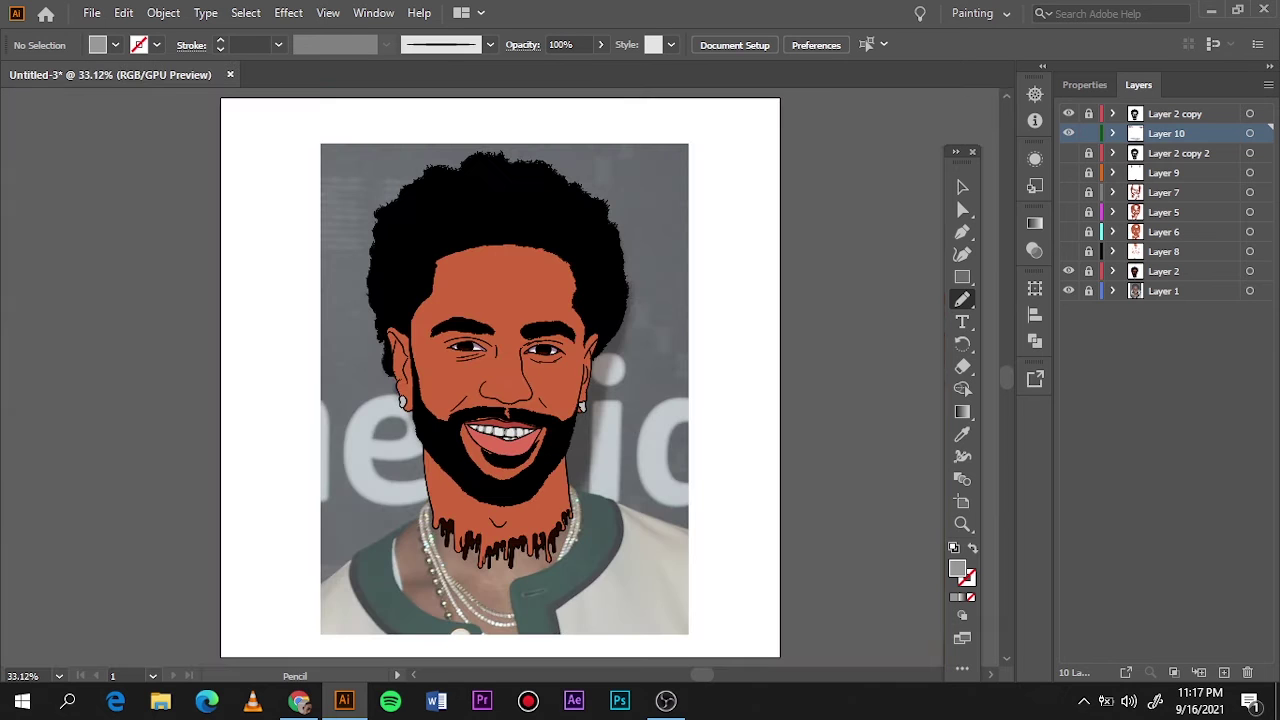
{"action": "left_click", "coordinate": [1068, 291]}
{"action": "left_click", "coordinate": [1068, 291]}
Step: Set the fill to deep red B23F3F and hide the orange fill layer
{"action": "scroll", "coordinate": [510, 445], "scroll_direction": "up", "scroll_amount": 8}
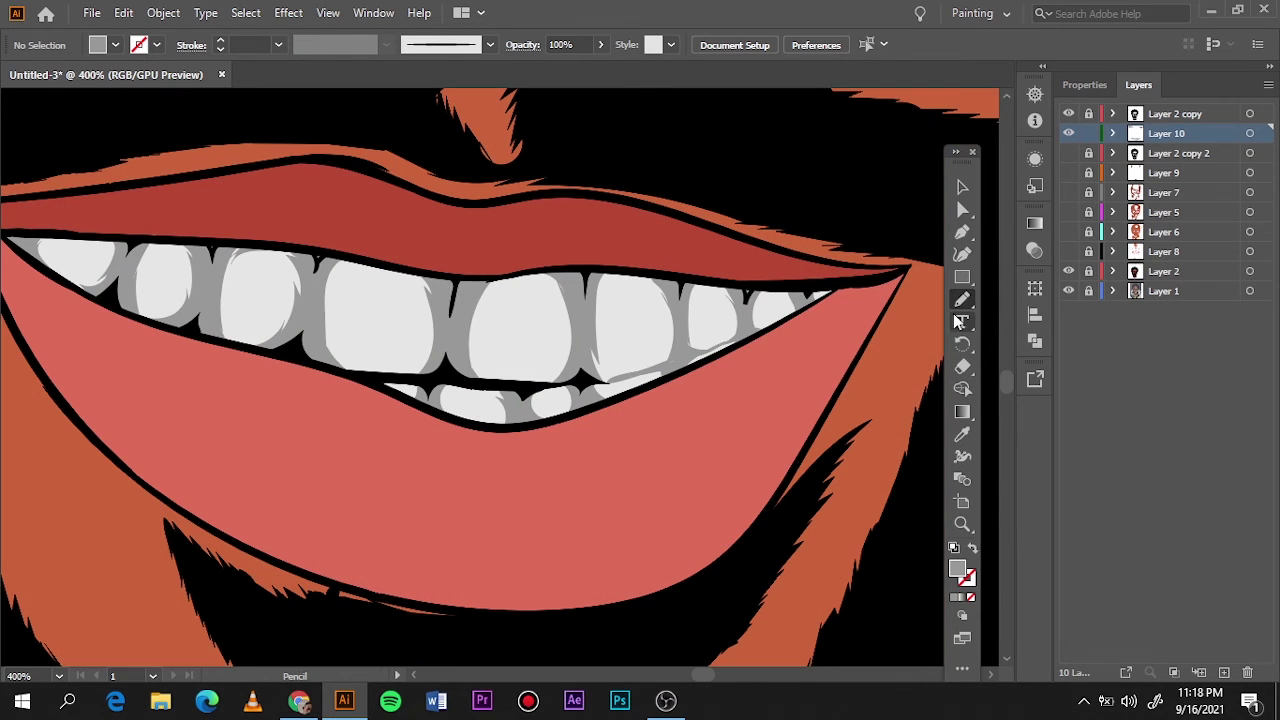
{"action": "double_click", "coordinate": [957, 569]}
{"action": "left_click", "coordinate": [877, 171]}
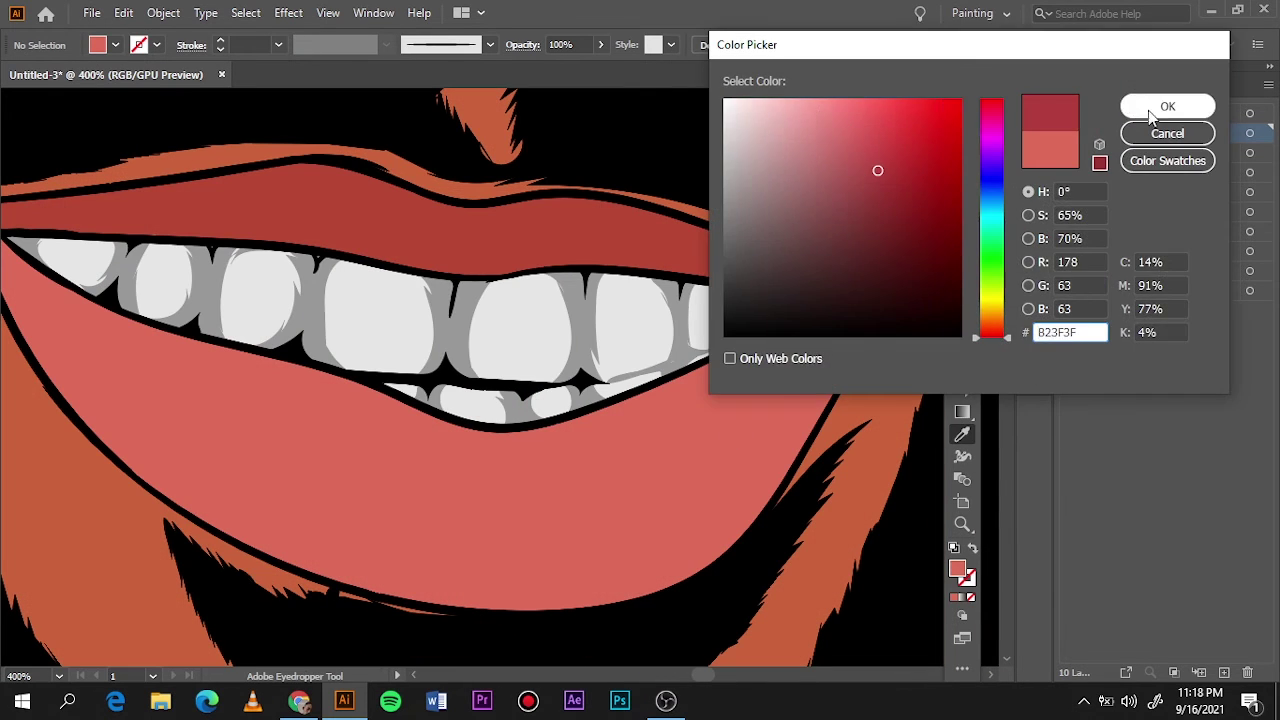
{"action": "left_click", "coordinate": [1166, 103]}
{"action": "left_click", "coordinate": [1068, 271]}
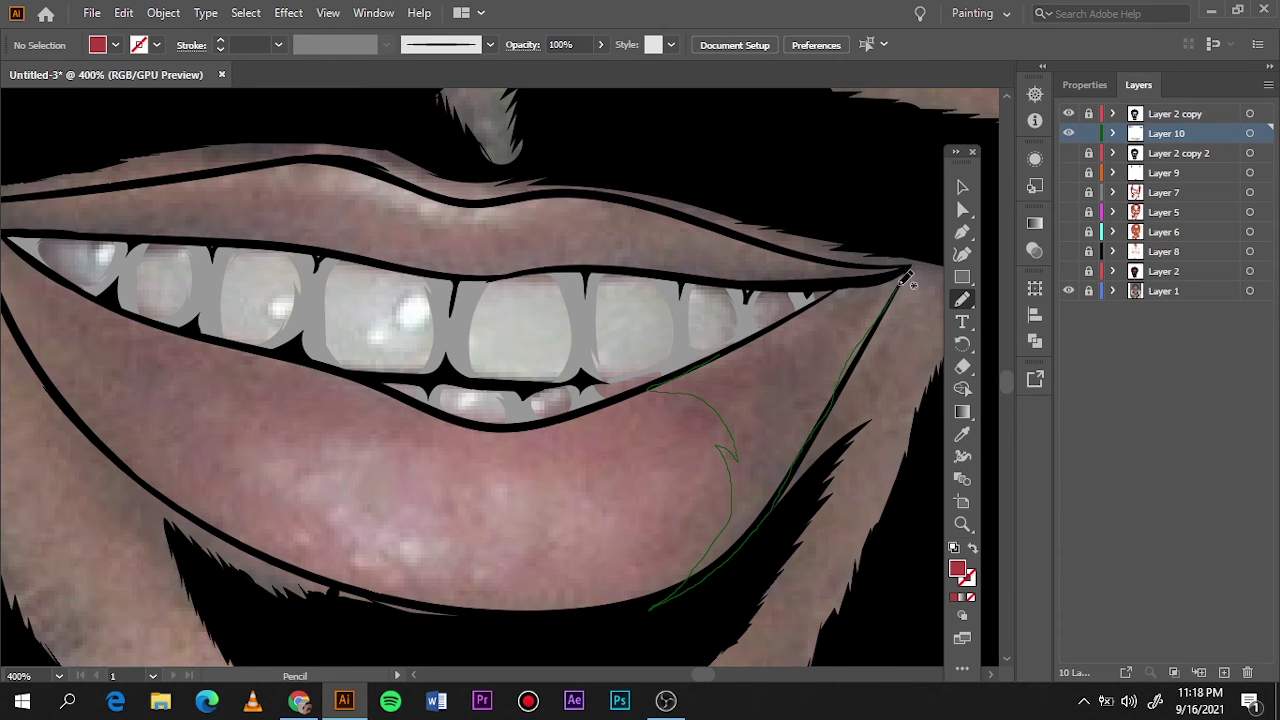
Step: Draw deep red shapes around the tongue inside the lower lip
{"action": "left_click_drag", "start_coordinate": [718, 360], "coordinate": [910, 270]}
{"action": "scroll", "coordinate": [500, 400], "scroll_direction": "left", "scroll_amount": 5}
{"action": "left_click_drag", "start_coordinate": [530, 355], "coordinate": [470, 425]}
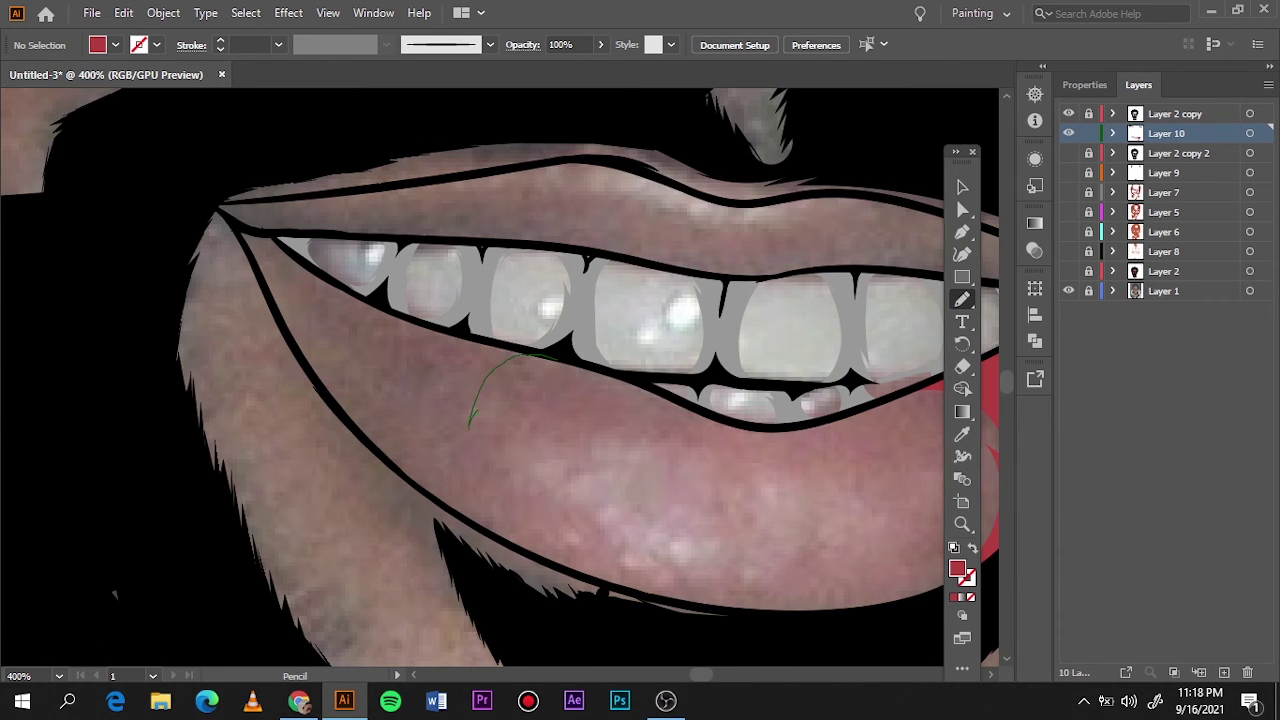
{"action": "left_click_drag", "start_coordinate": [445, 328], "coordinate": [403, 316]}
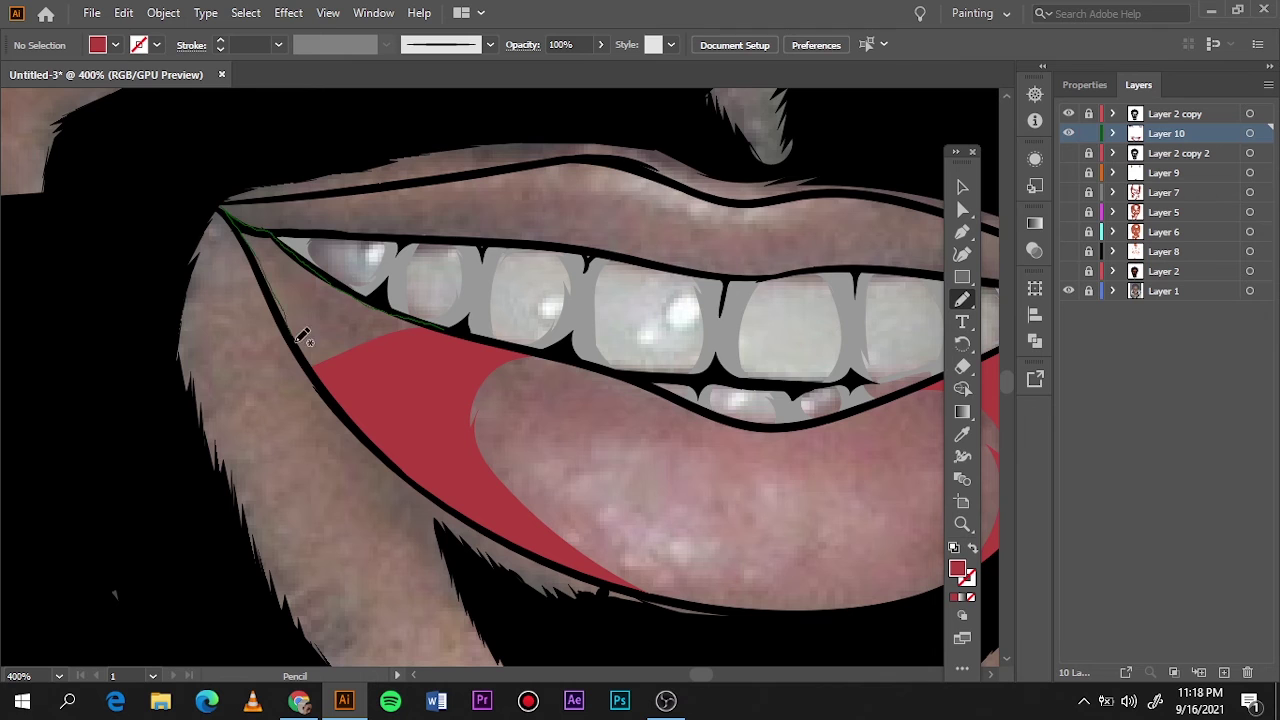
{"action": "left_click_drag", "start_coordinate": [302, 337], "coordinate": [300, 350]}
{"action": "left_click", "coordinate": [1068, 271]}
{"action": "key", "text": "ctrl+0"}
Step: Add red accent shapes along the upper lip
{"action": "scroll", "coordinate": [510, 428], "scroll_direction": "up", "scroll_amount": 10}
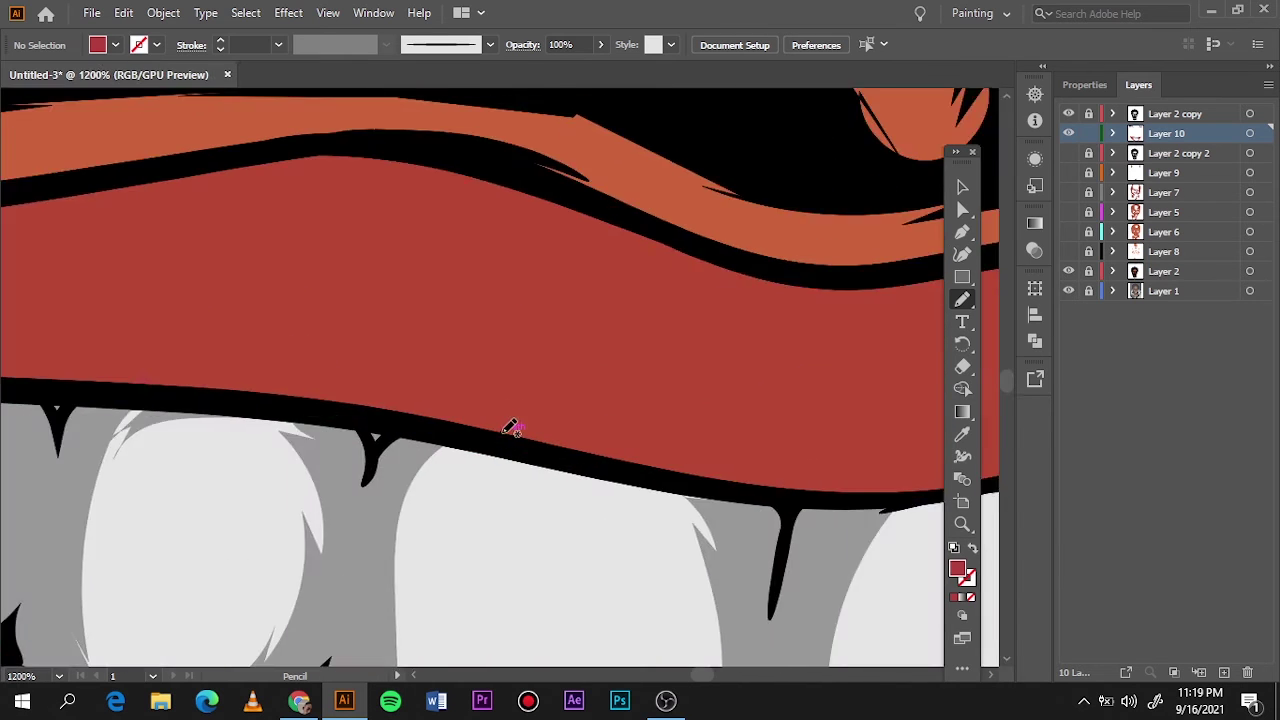
{"action": "scroll", "coordinate": [510, 428], "scroll_direction": "down", "scroll_amount": 3}
{"action": "double_click", "coordinate": [957, 569]}
{"action": "left_click", "coordinate": [1166, 106]}
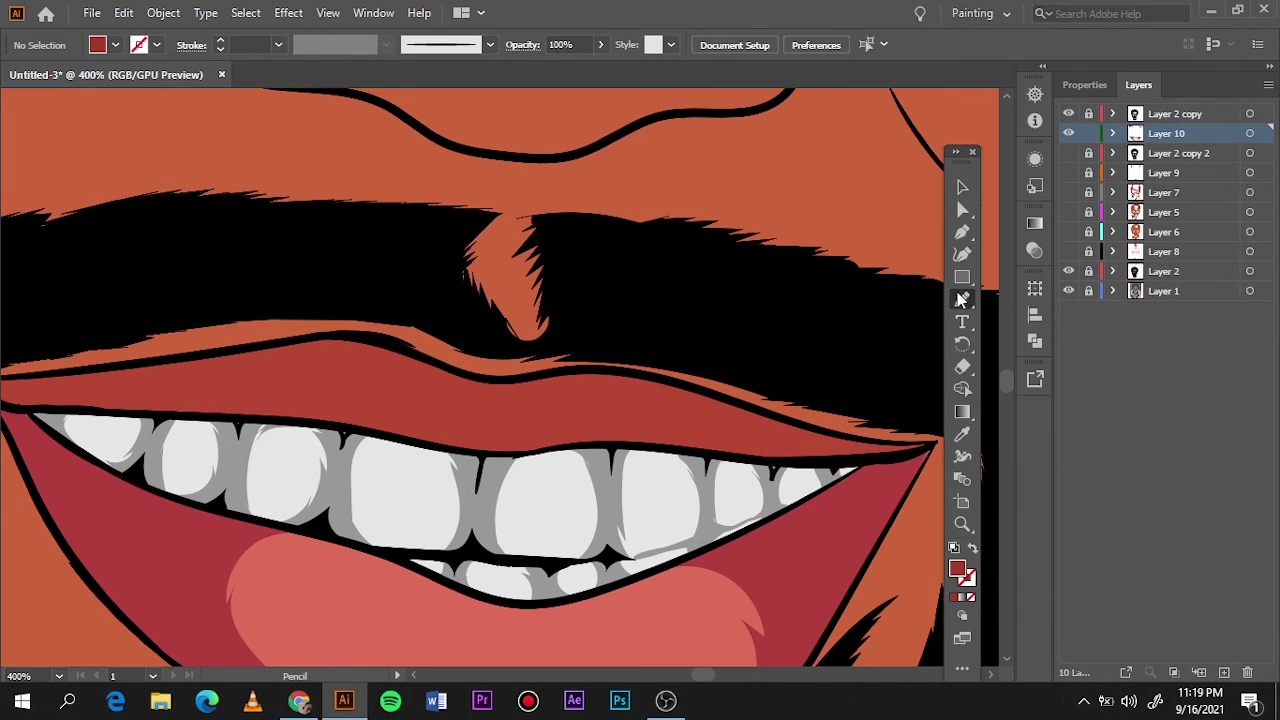
{"action": "left_click", "coordinate": [1068, 271]}
{"action": "left_click_drag", "start_coordinate": [663, 387], "coordinate": [640, 402]}
{"action": "scroll", "coordinate": [400, 508], "scroll_direction": "left", "scroll_amount": 4}
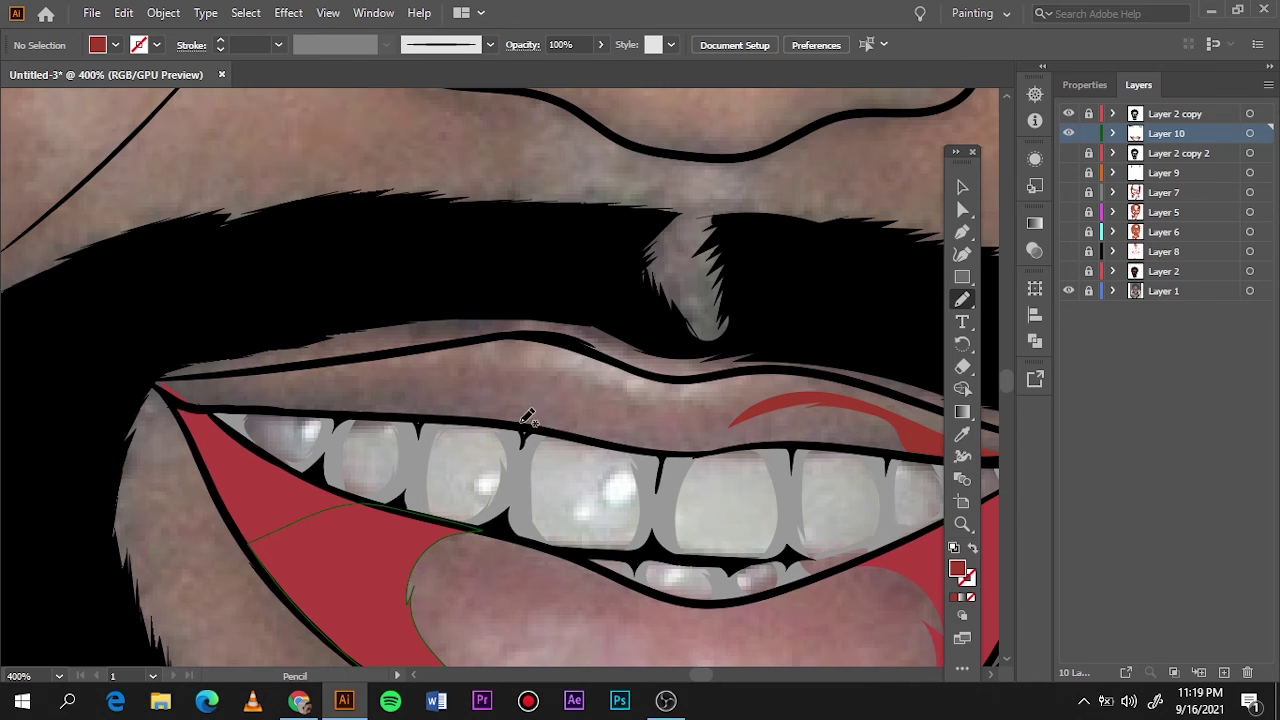
{"action": "left_click_drag", "start_coordinate": [477, 418], "coordinate": [470, 420]}
Step: Preview the mouth shading by toggling layers, then create Layer 11
{"action": "key", "text": "ctrl+0"}
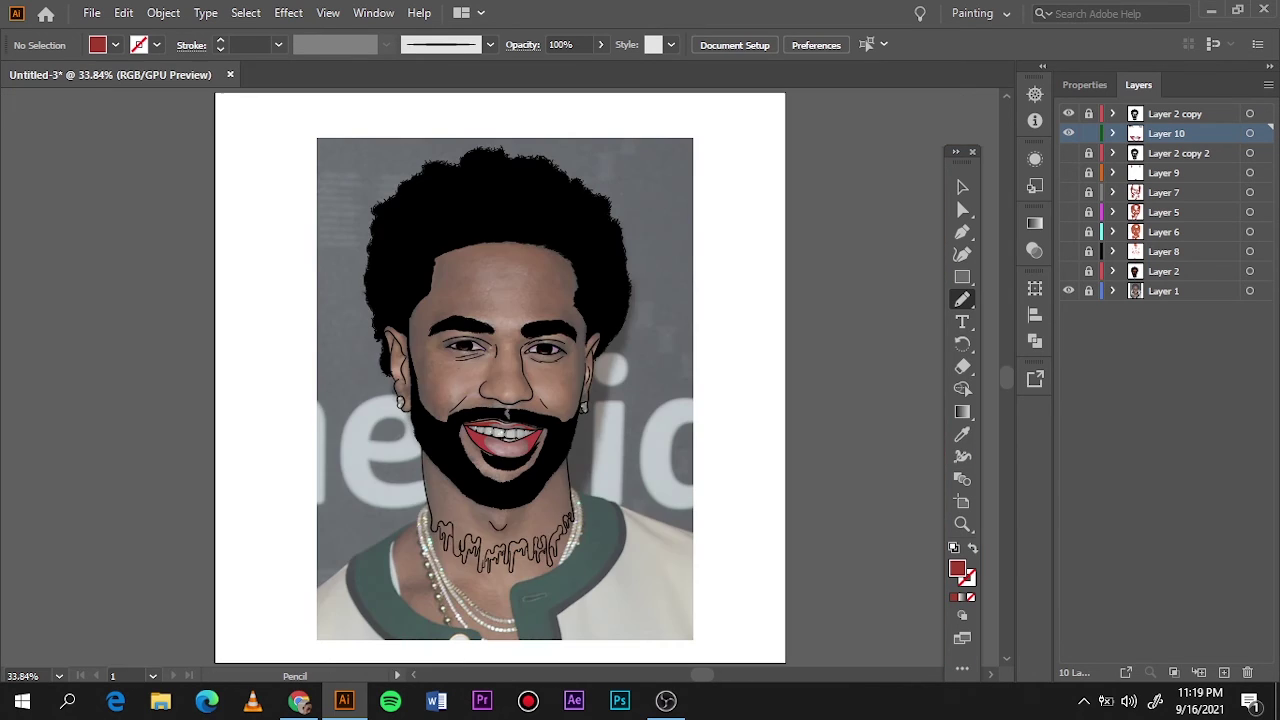
{"action": "left_click", "coordinate": [1068, 271]}
{"action": "left_click", "coordinate": [1068, 291]}
{"action": "key", "text": "ctrl+l"}
Step: Zoom into the mouth and draw a light pink highlight streak on the tongue
{"action": "key", "text": "ctrl+equal"}
{"action": "key", "text": "ctrl+equal"}
{"action": "key", "text": "ctrl+equal"}
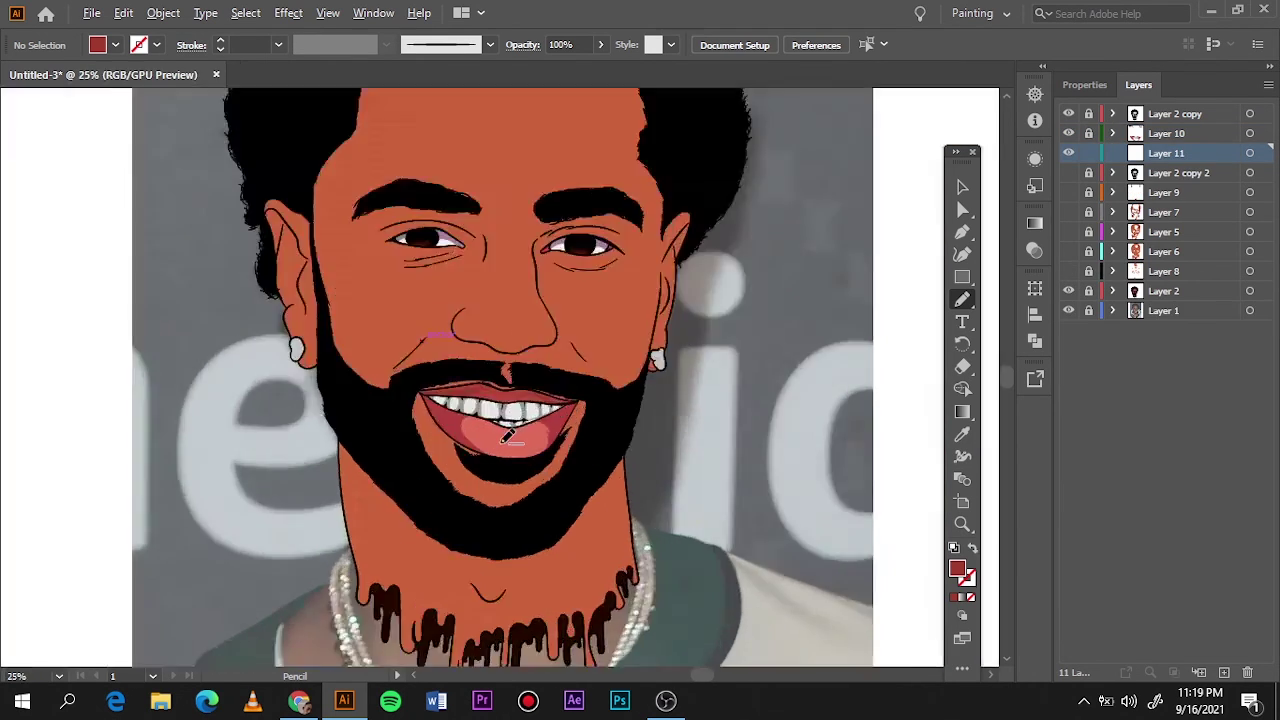
{"action": "key", "text": "ctrl+equal"}
{"action": "key", "text": "ctrl+equal"}
{"action": "key", "text": "ctrl+equal"}
{"action": "key", "text": "i"}
{"action": "double_click", "coordinate": [957, 569]}
{"action": "left_click", "coordinate": [1163, 106]}
{"action": "key", "text": "n"}
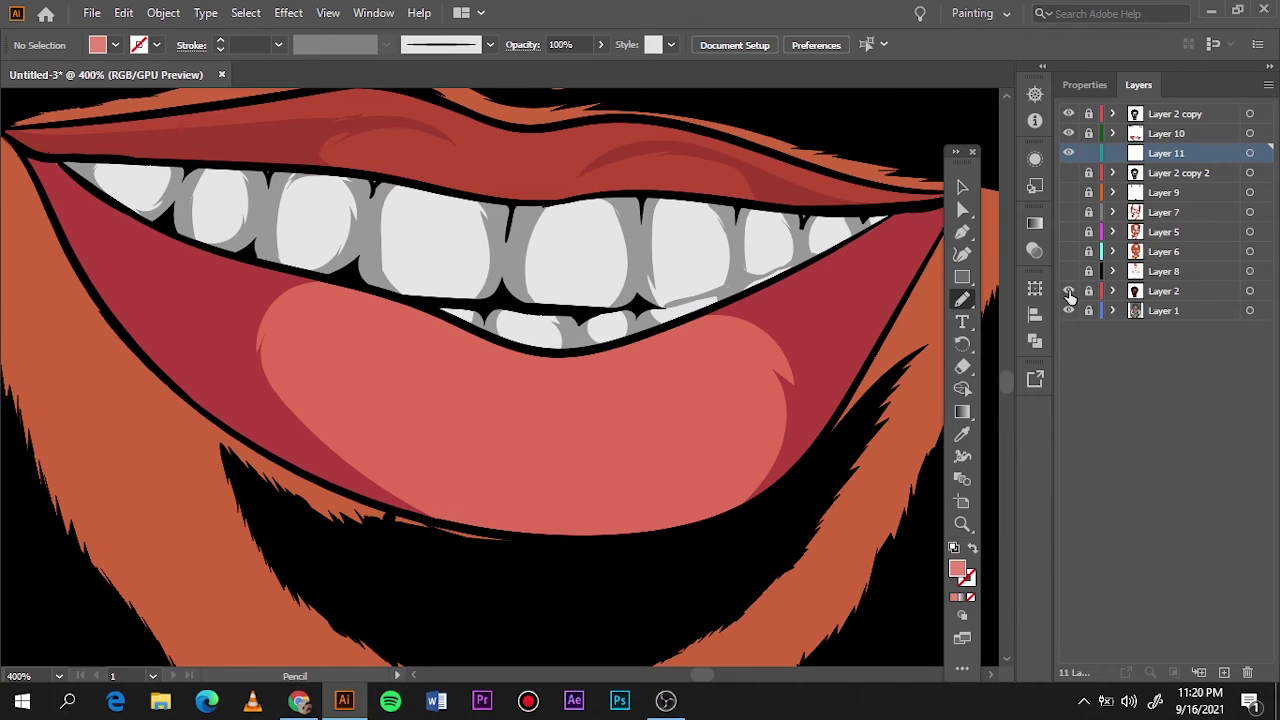
{"action": "left_click", "coordinate": [1068, 291]}
{"action": "left_click_drag", "start_coordinate": [335, 398], "coordinate": [472, 482]}
Step: Sample the lip red as the fill and show the orange fill layer again
{"action": "scroll", "coordinate": [470, 380], "scroll_direction": "up", "scroll_amount": 3}
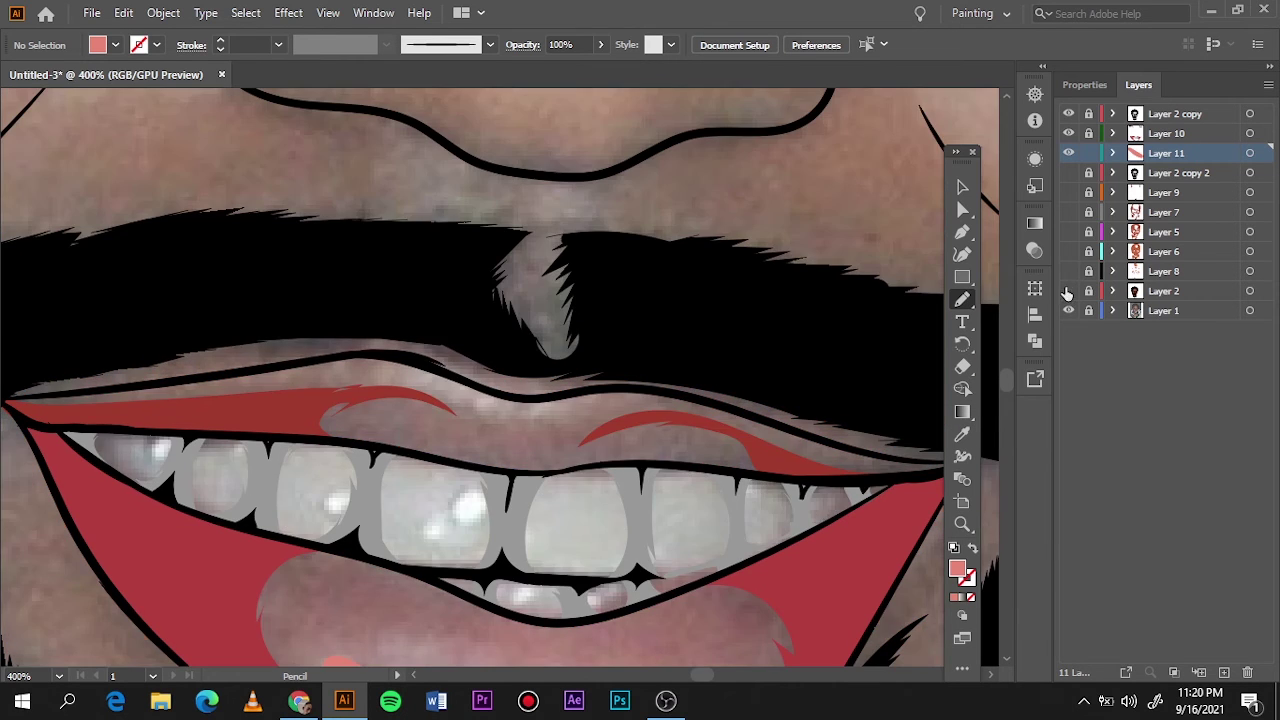
{"action": "left_click", "coordinate": [1068, 291]}
{"action": "key", "text": "i"}
{"action": "left_click", "coordinate": [620, 130]}
{"action": "double_click", "coordinate": [957, 569]}
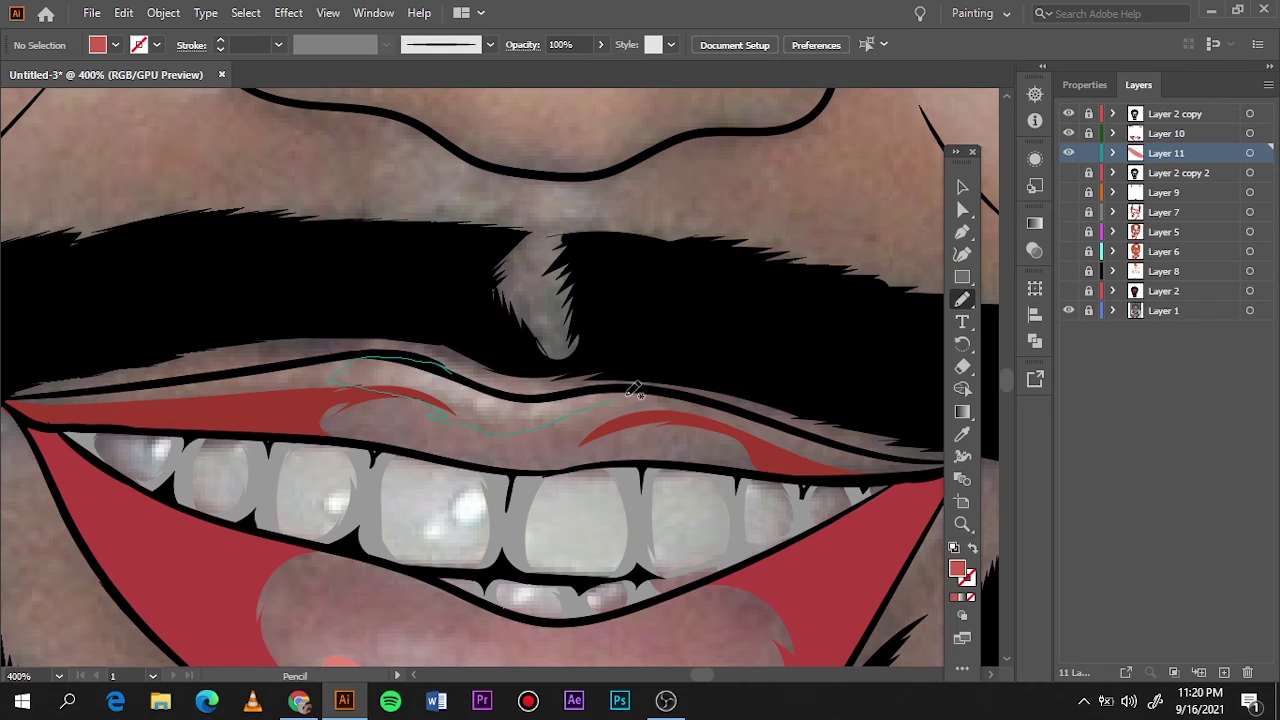
{"action": "left_click", "coordinate": [1068, 290]}
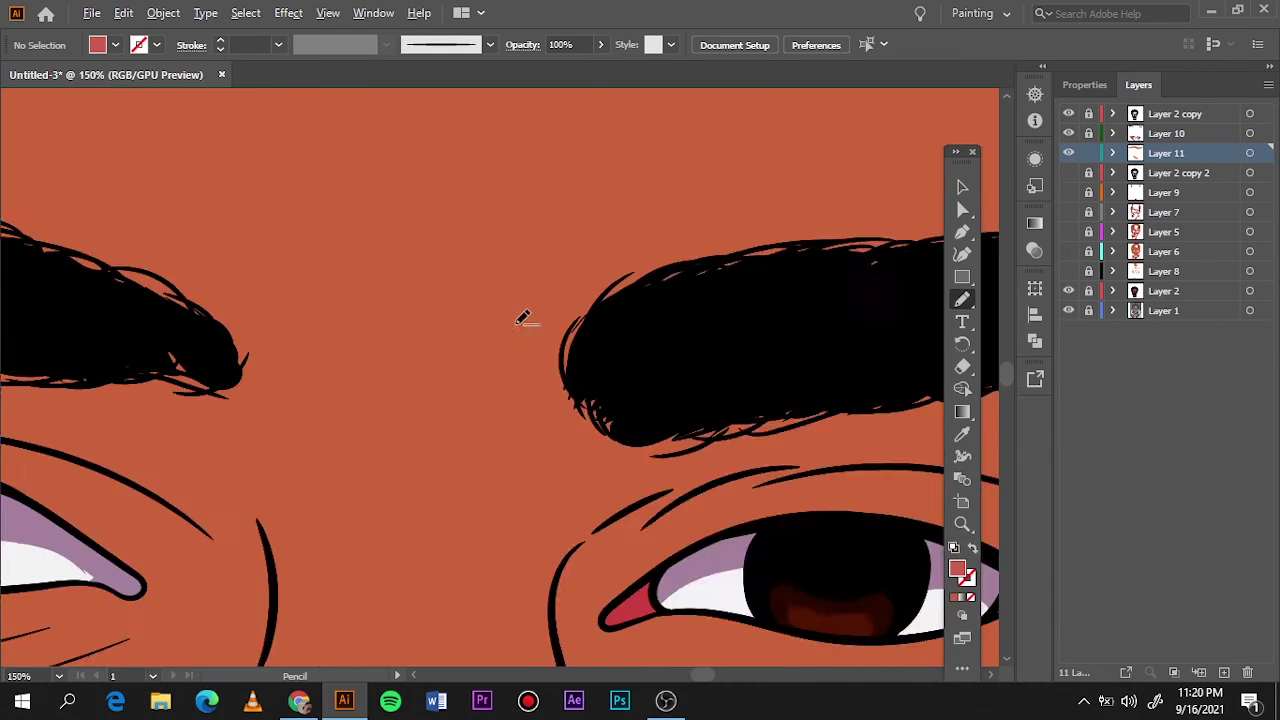
{"action": "scroll", "coordinate": [323, 503], "scroll_direction": "up", "scroll_amount": 5}
Step: Sample the dark brown iris colour and draw brown detail shapes in the iris
{"action": "key", "text": "i"}
{"action": "left_click", "coordinate": [323, 508]}
{"action": "double_click", "coordinate": [957, 569]}
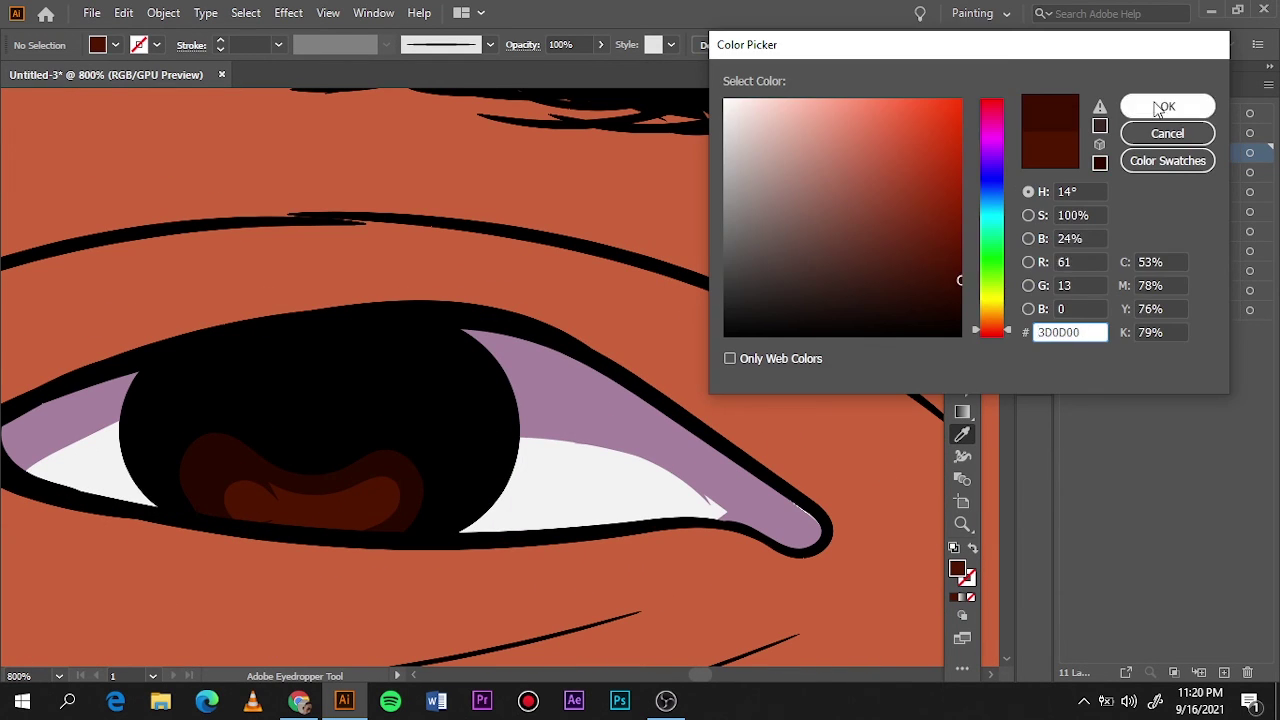
{"action": "left_click", "coordinate": [1158, 108]}
{"action": "key", "text": "n"}
{"action": "left_click_drag", "start_coordinate": [253, 498], "coordinate": [356, 540]}
{"action": "scroll", "coordinate": [390, 615], "scroll_direction": "down", "scroll_amount": 2}
{"action": "scroll", "coordinate": [374, 623], "scroll_direction": "up", "scroll_amount": 3}
{"action": "left_click_drag", "start_coordinate": [626, 566], "coordinate": [697, 565]}
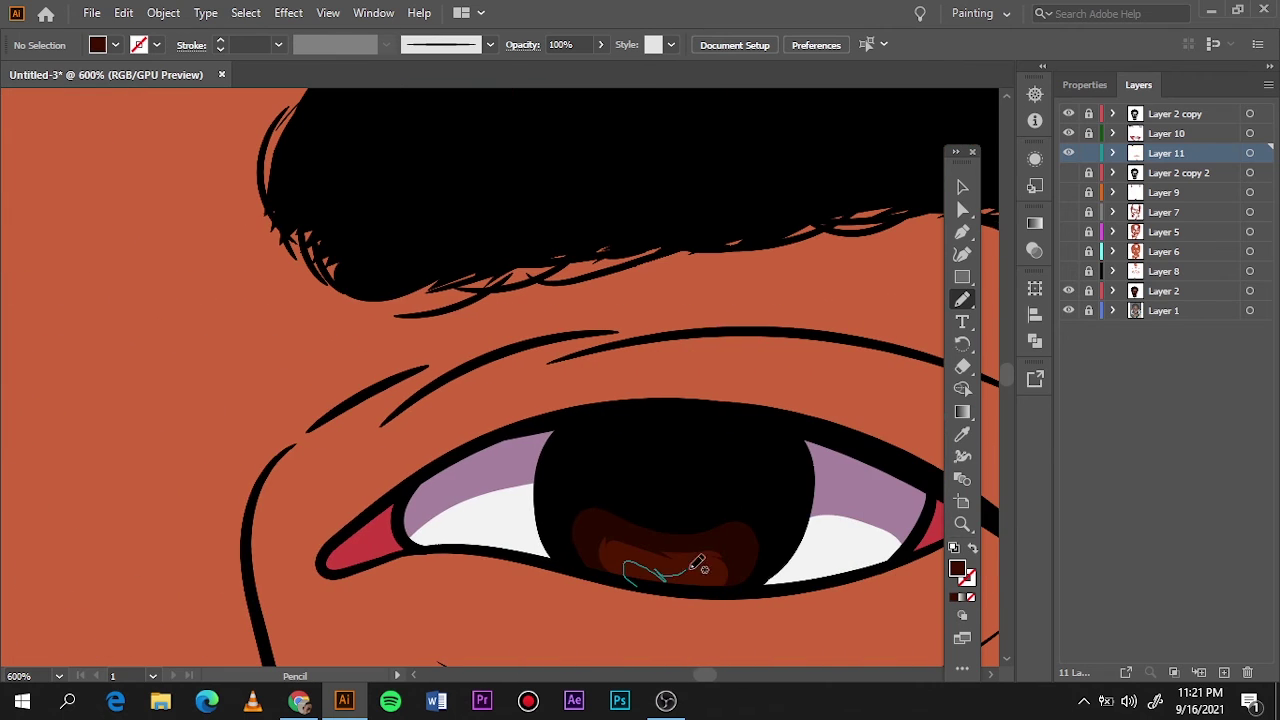
{"action": "key", "text": "ctrl+0"}
Step: Sample the light grey earring colour and shade the first pearl earring
{"action": "scroll", "coordinate": [414, 397], "scroll_direction": "up", "scroll_amount": 8}
{"action": "key", "text": "i"}
{"action": "left_click", "coordinate": [300, 360]}
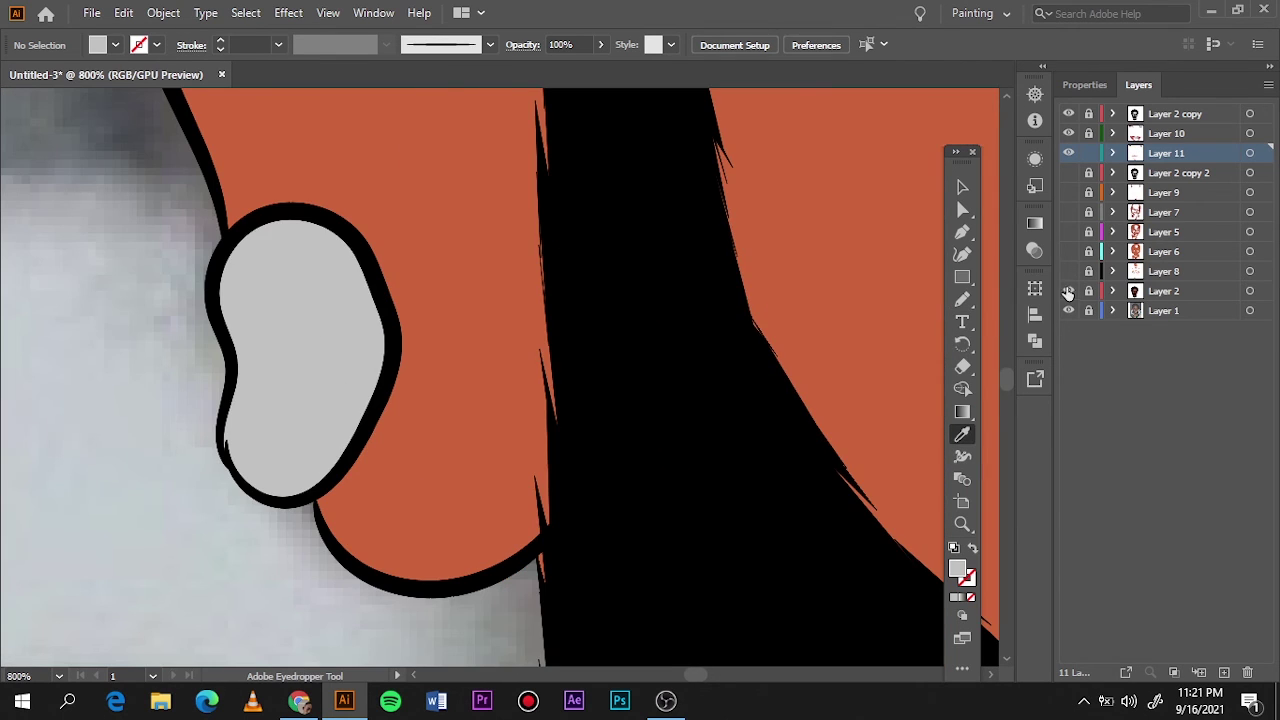
{"action": "left_click", "coordinate": [1068, 291]}
{"action": "double_click", "coordinate": [957, 569]}
{"action": "left_click", "coordinate": [1158, 108]}
{"action": "key", "text": "n"}
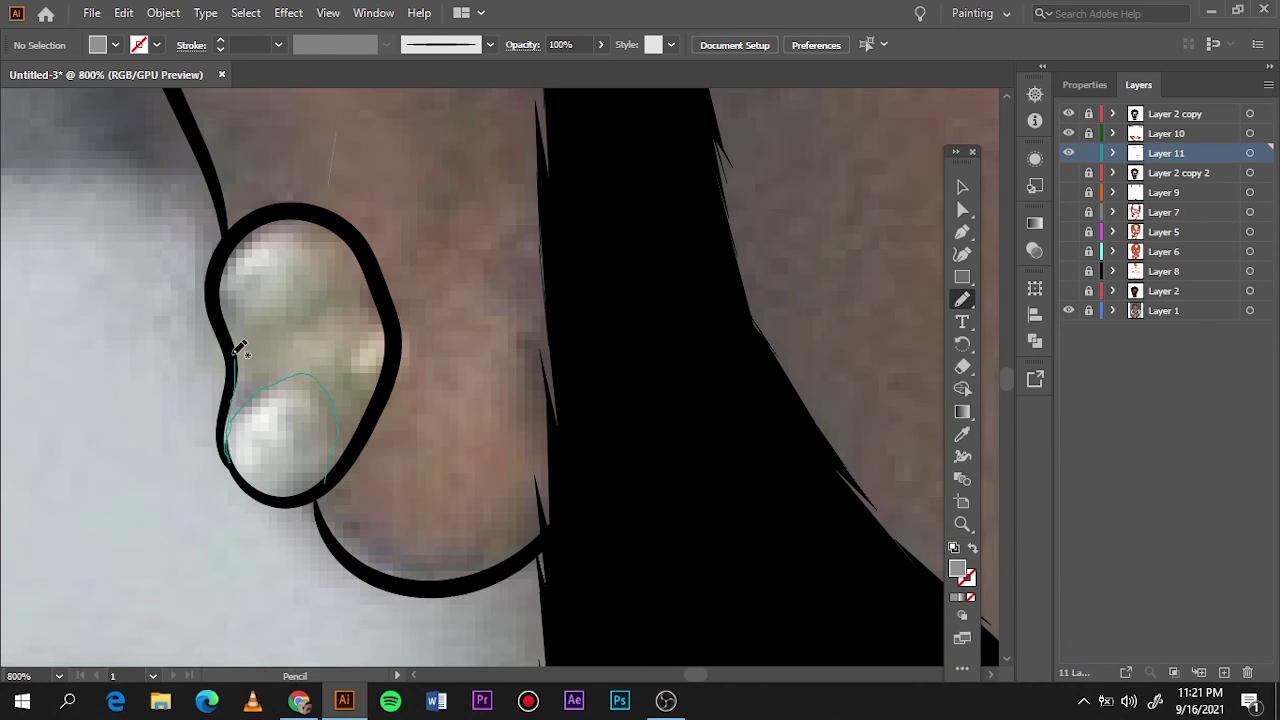
{"action": "left_click_drag", "start_coordinate": [240, 230], "coordinate": [242, 232]}
{"action": "left_click", "coordinate": [1068, 291]}
Step: Add grey shading to the other pearl earring and preview the portrait
{"action": "key", "text": "ctrl+0"}
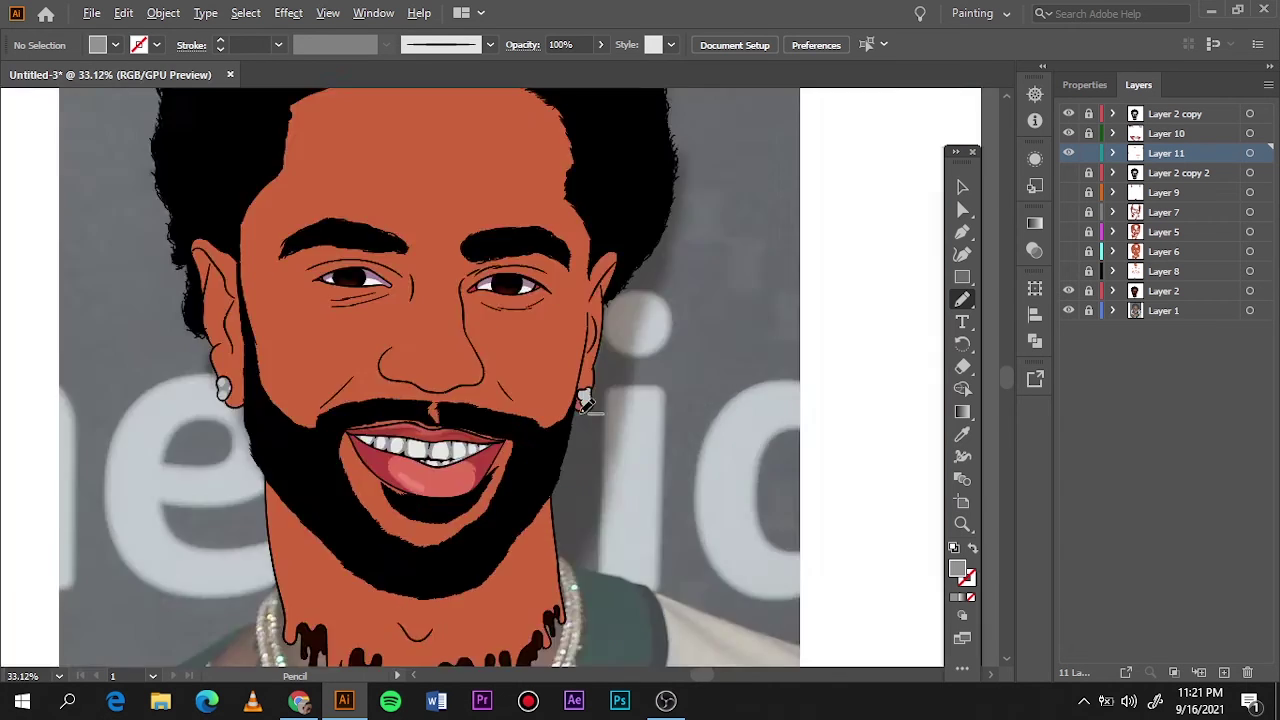
{"action": "scroll", "coordinate": [612, 348], "scroll_direction": "up", "scroll_amount": 8}
{"action": "scroll", "coordinate": [612, 348], "scroll_direction": "down", "scroll_amount": 1}
{"action": "left_click", "coordinate": [1068, 291]}
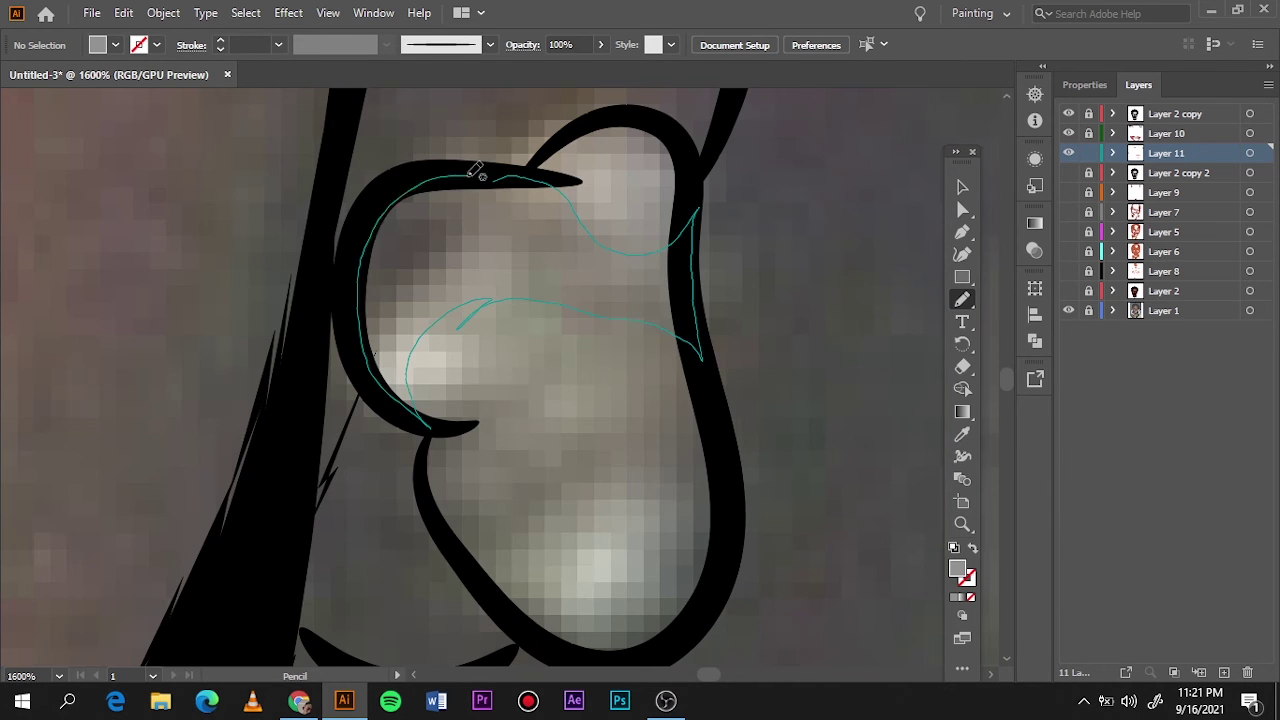
{"action": "left_click_drag", "start_coordinate": [686, 205], "coordinate": [682, 200]}
{"action": "left_click_drag", "start_coordinate": [520, 282], "coordinate": [500, 590]}
{"action": "key", "text": "ctrl+0"}
{"action": "left_click", "coordinate": [1068, 310]}
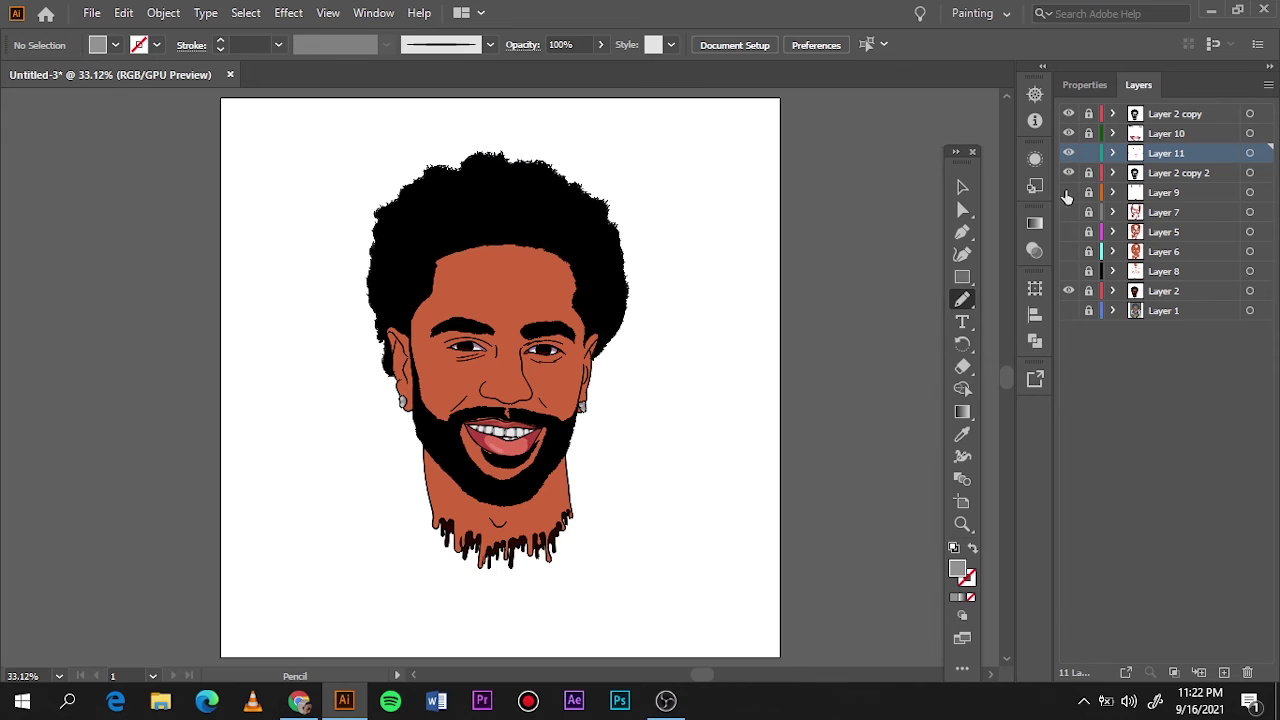
Step: Choose a pure white fill for the teeth glints and make Layer 11 active
{"action": "left_click", "coordinate": [1178, 172]}
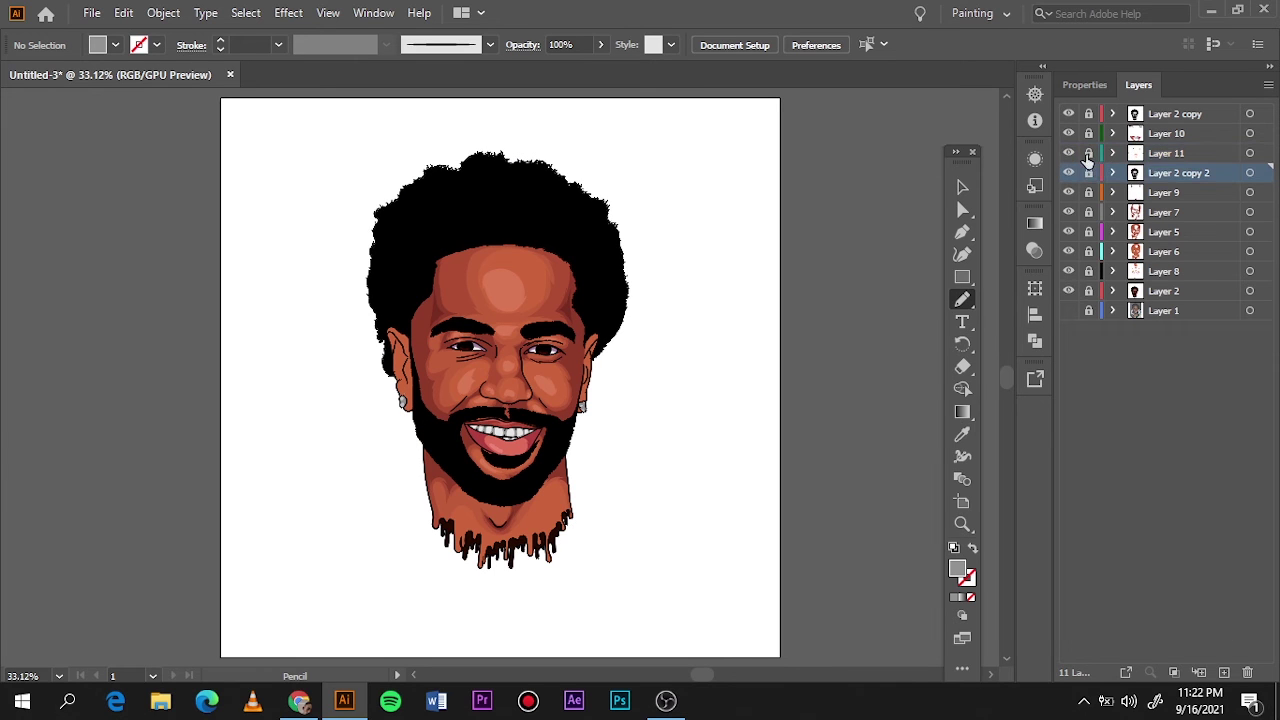
{"action": "scroll", "coordinate": [502, 432], "scroll_direction": "up", "scroll_amount": 6}
{"action": "left_click", "coordinate": [1068, 310]}
{"action": "left_click_drag", "start_coordinate": [1068, 271], "coordinate": [1068, 172]}
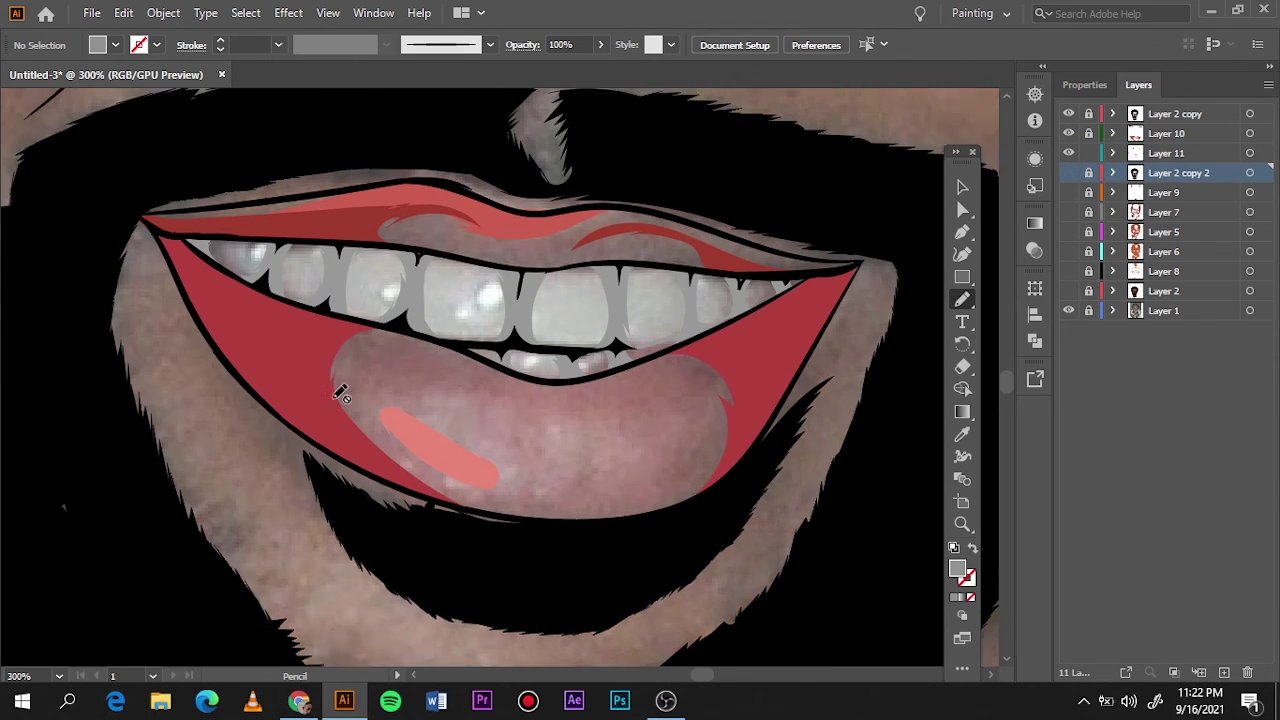
{"action": "double_click", "coordinate": [958, 568]}
{"action": "left_click", "coordinate": [724, 103]}
{"action": "left_click", "coordinate": [1166, 103]}
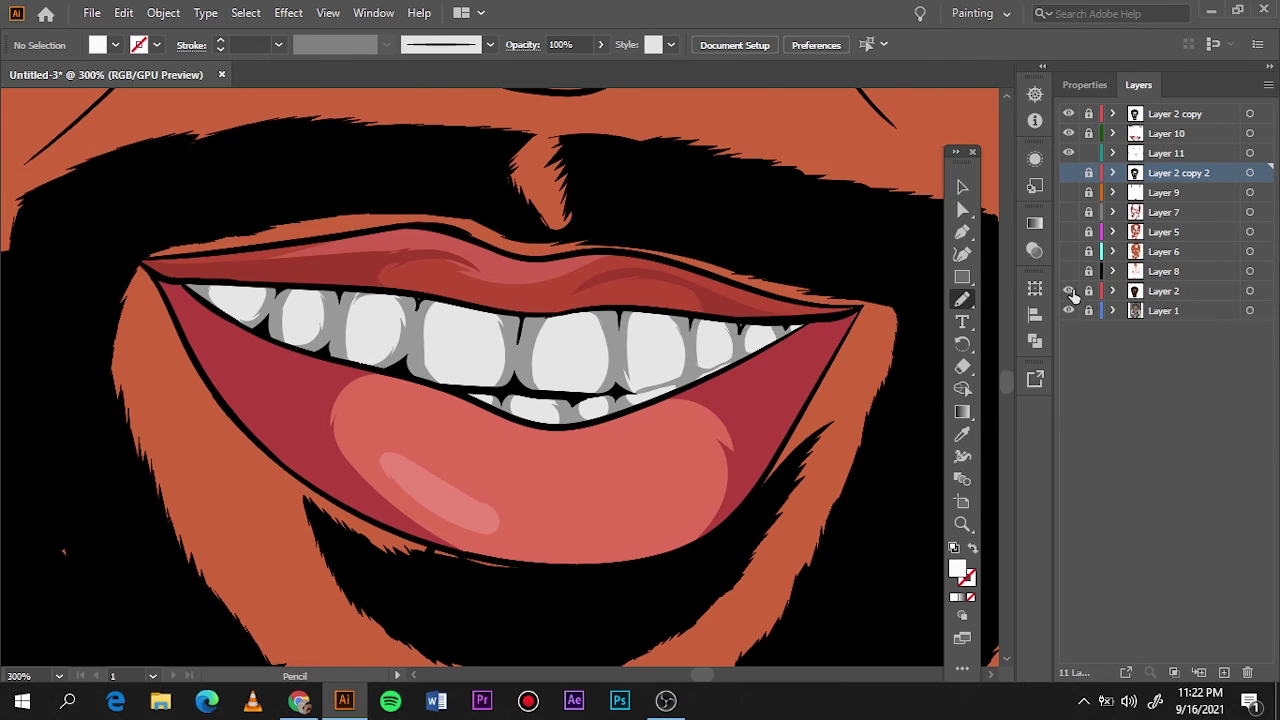
{"action": "left_click", "coordinate": [1068, 291]}
{"action": "left_click", "coordinate": [1160, 152]}
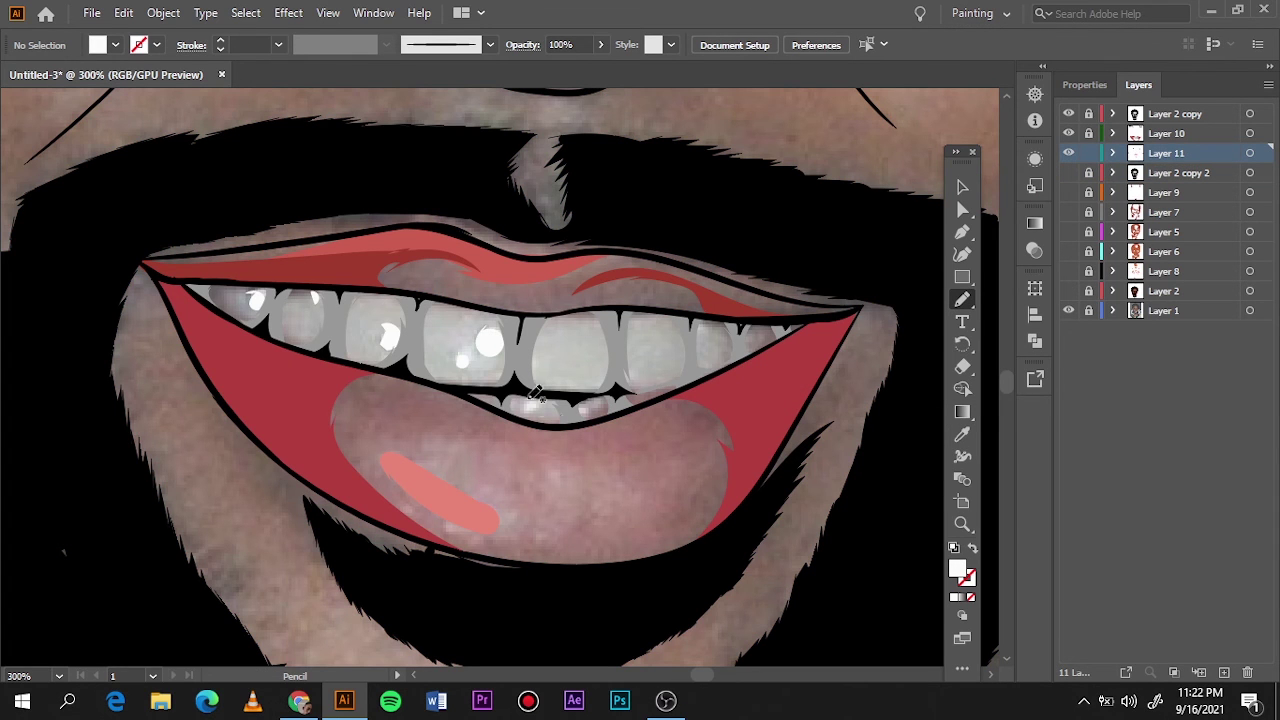
{"action": "left_click", "coordinate": [1068, 310], "text": "alt"}
{"action": "left_click", "coordinate": [1068, 310]}
{"action": "key", "text": "ctrl+0"}
Step: Add new Layers 12 and 13 and hide the reference photo layer
{"action": "left_click", "coordinate": [1224, 672]}
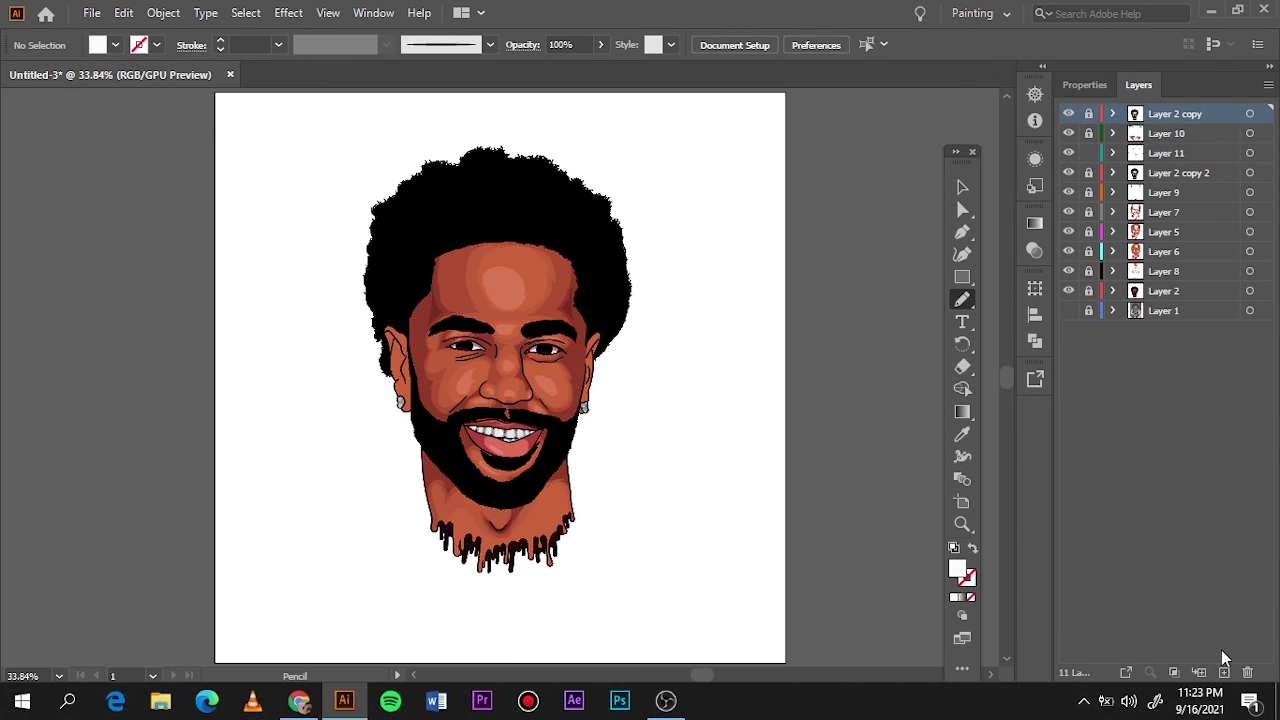
{"action": "scroll", "coordinate": [477, 330], "scroll_direction": "up", "scroll_amount": 5}
{"action": "key", "text": "ctrl+0"}
{"action": "scroll", "coordinate": [440, 477], "scroll_direction": "up", "scroll_amount": 4}
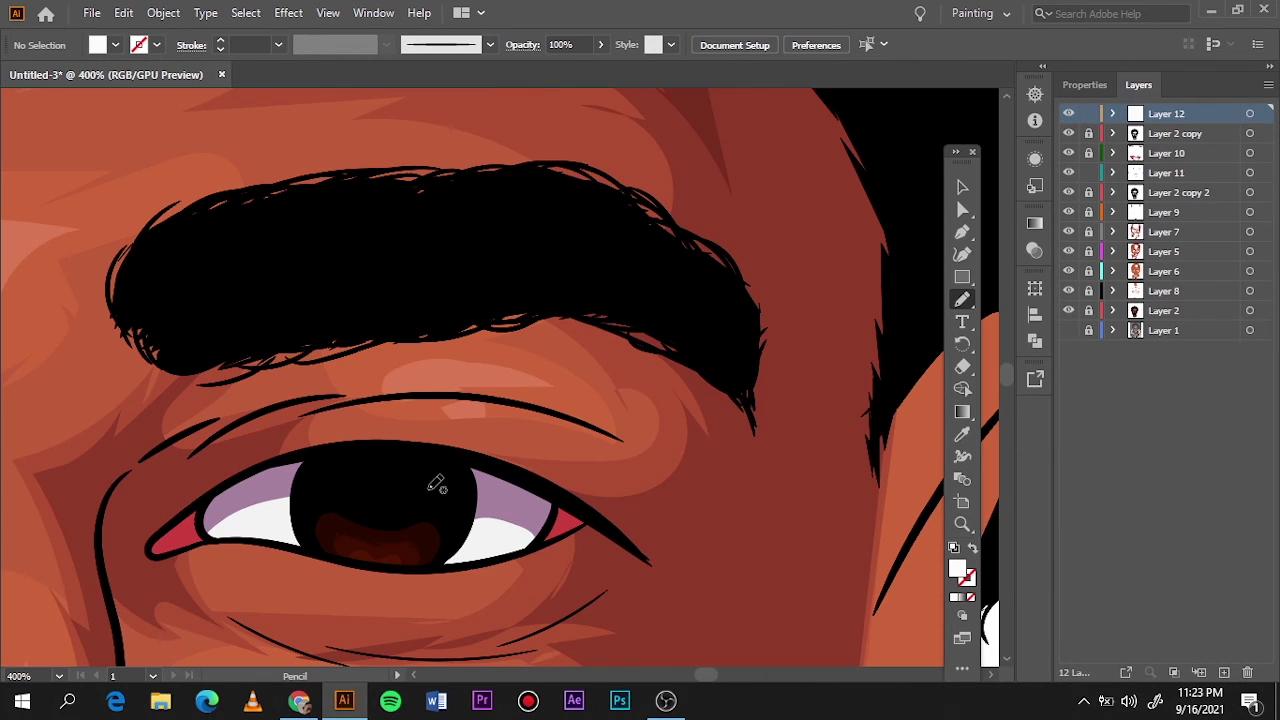
{"action": "key", "text": "ctrl+0"}
{"action": "key", "text": "ctrl+l"}
{"action": "left_click", "coordinate": [1068, 350], "text": "alt"}
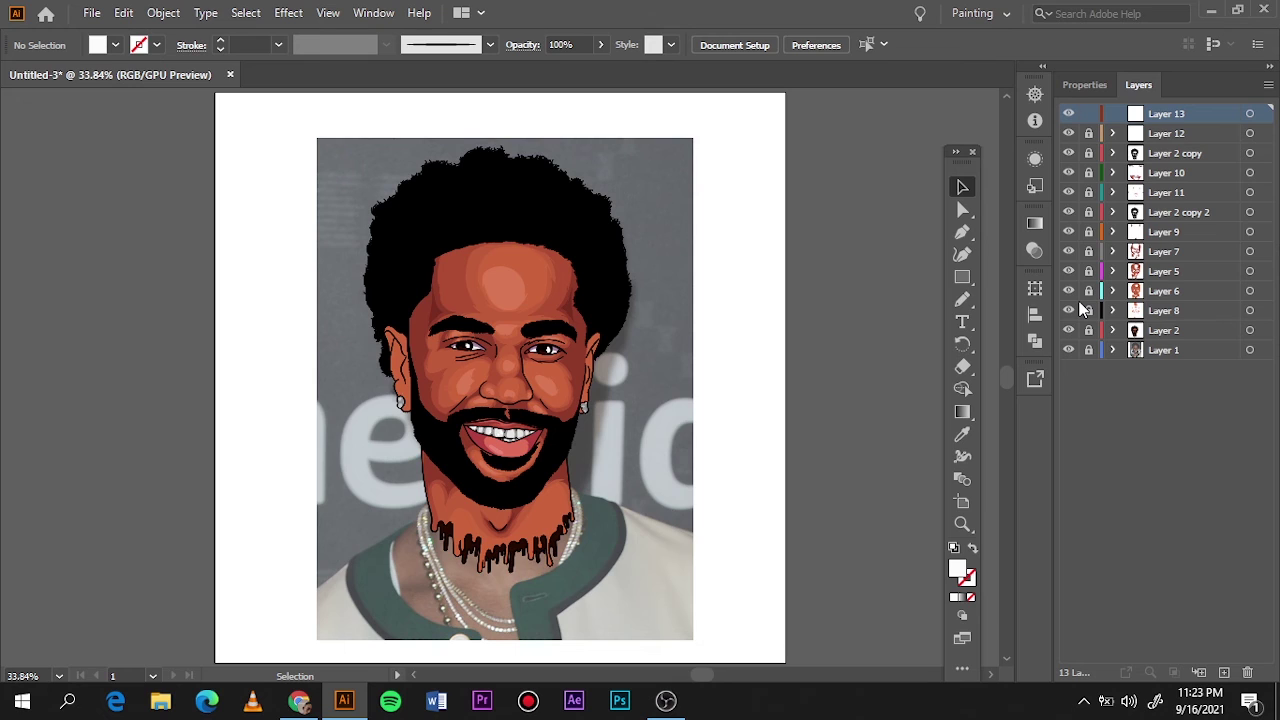
{"action": "left_click", "coordinate": [1068, 350]}
{"action": "scroll", "coordinate": [500, 400], "scroll_direction": "up", "scroll_amount": 2}
Step: Draw a long thin ellipse above the artboard, apply a gradient fill and make its right stop black
{"action": "key", "text": "l"}
{"action": "left_click_drag", "start_coordinate": [240, 168], "coordinate": [891, 182]}
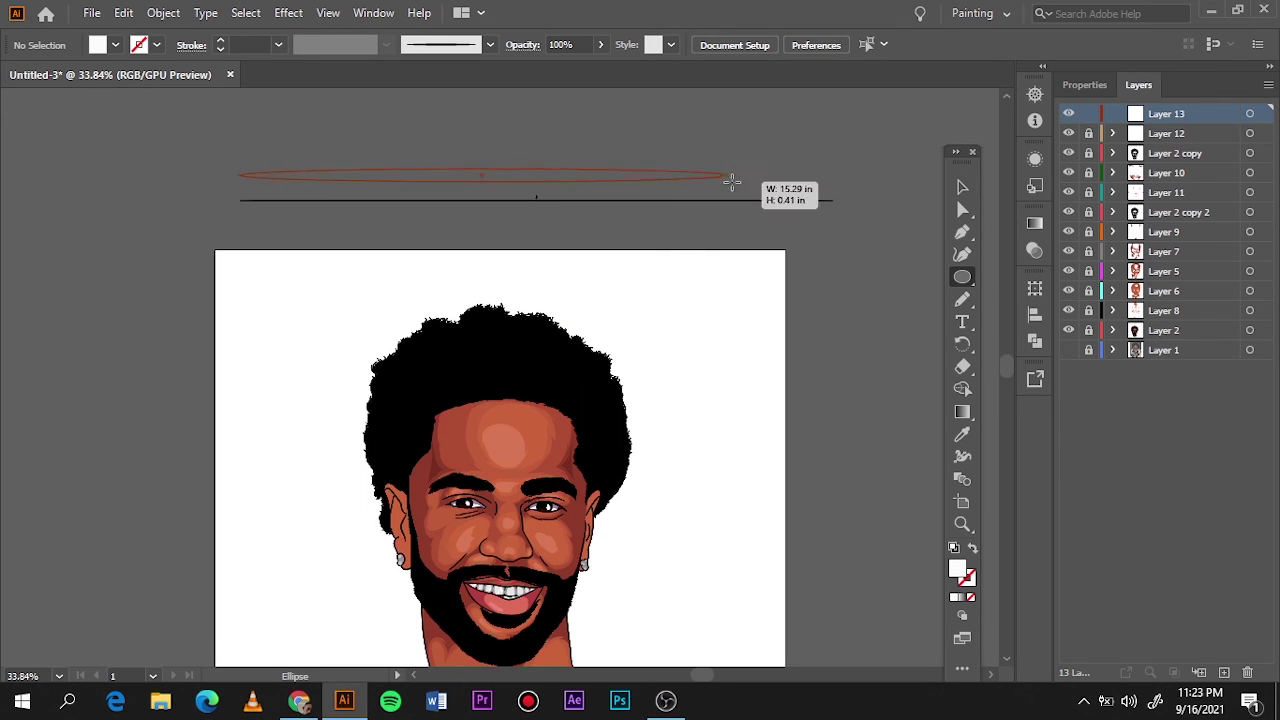
{"action": "key", "text": "period"}
{"action": "double_click", "coordinate": [962, 412]}
{"action": "left_click", "coordinate": [900, 368]}
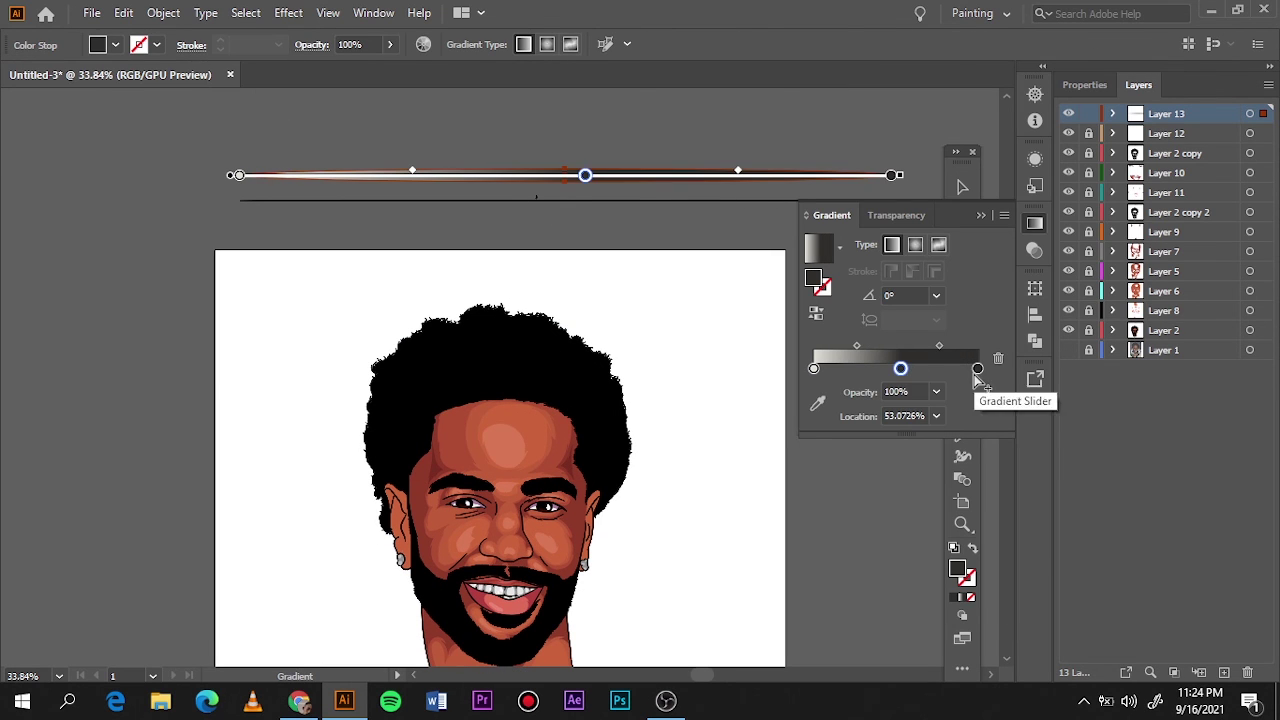
{"action": "double_click", "coordinate": [977, 368]}
{"action": "left_click", "coordinate": [736, 434]}
{"action": "key", "text": "Escape"}
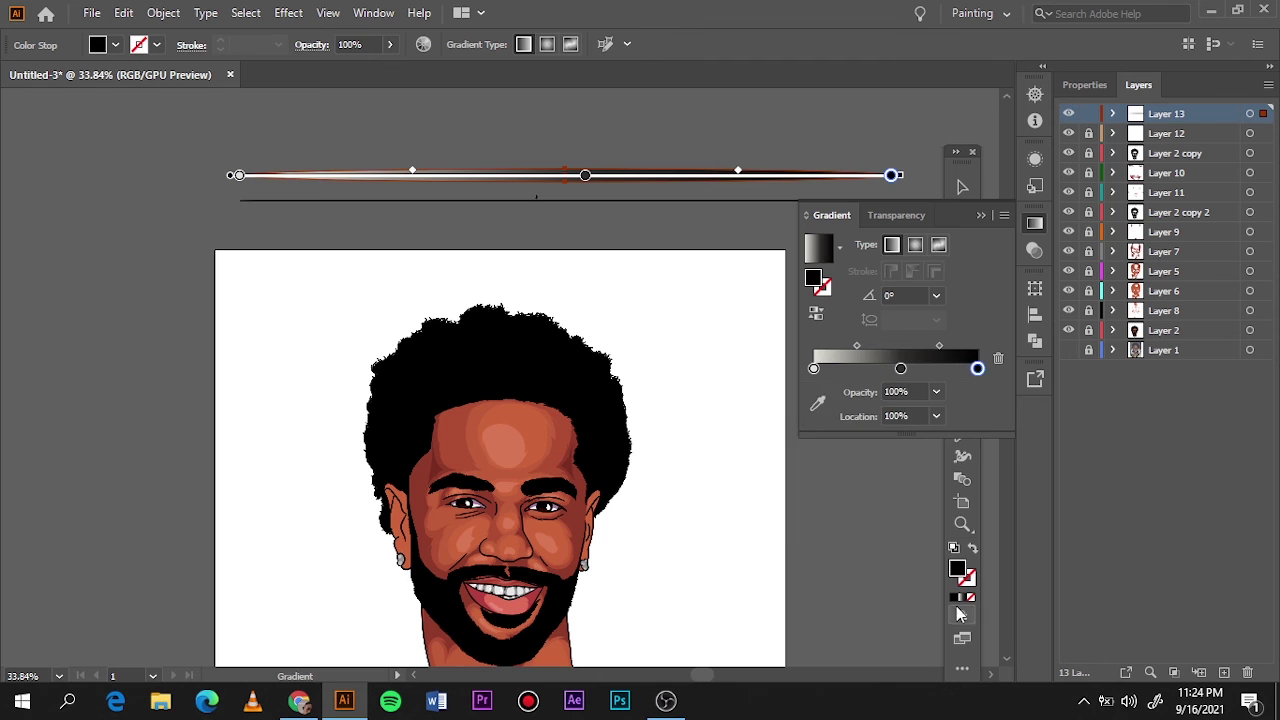
Step: Set the gradient's left stop to a dark colour too, then deselect
{"action": "key", "text": "ctrl+plus"}
{"action": "key", "text": "ctrl+plus"}
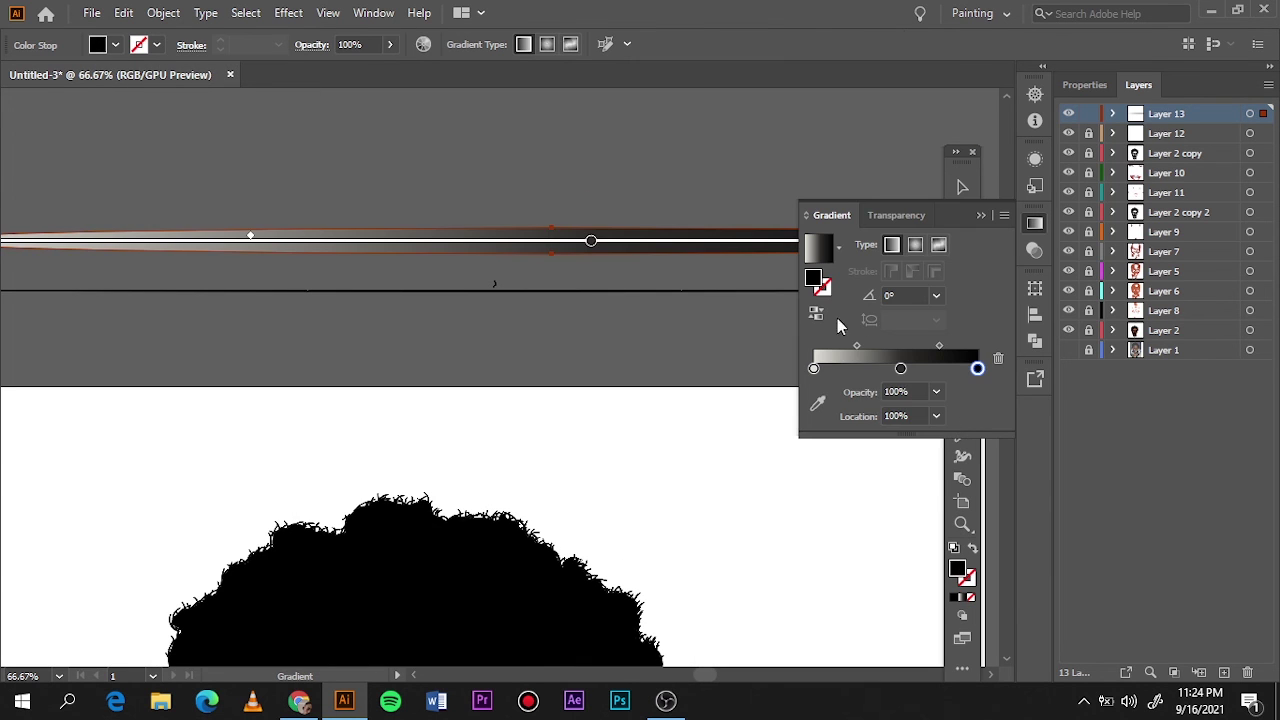
{"action": "double_click", "coordinate": [813, 368]}
{"action": "left_click", "coordinate": [766, 532]}
{"action": "left_click", "coordinate": [736, 468]}
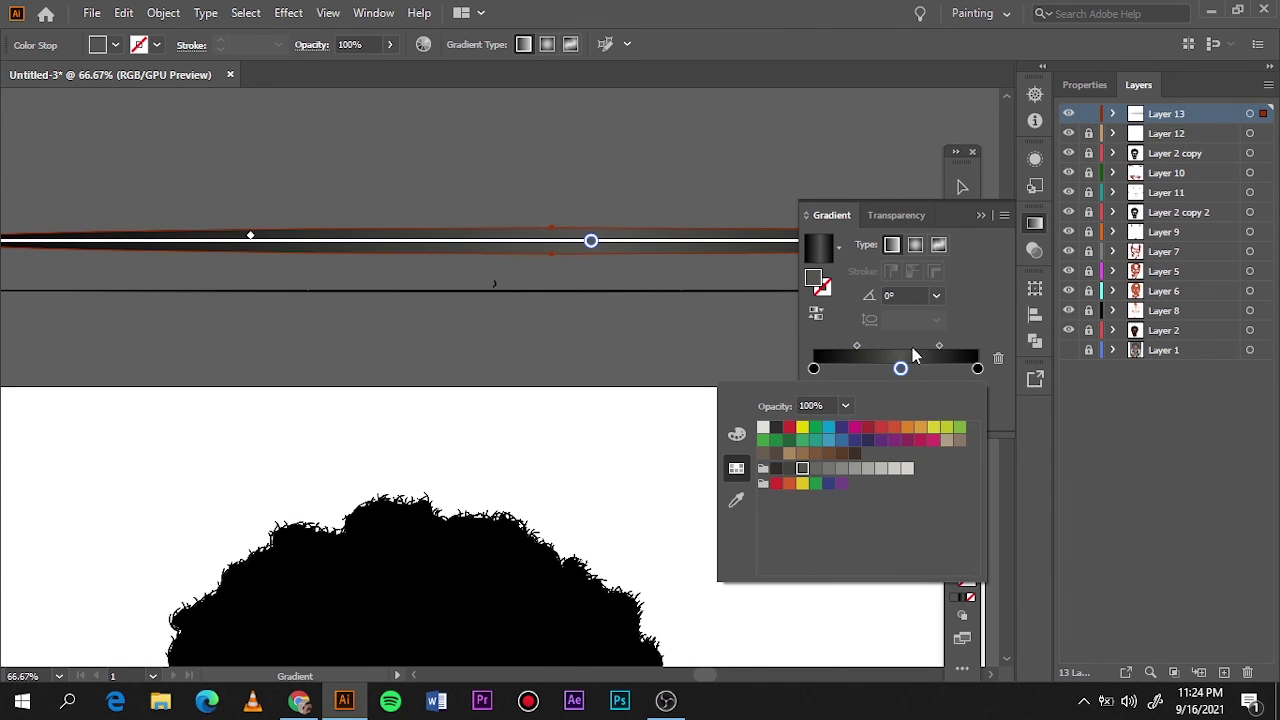
{"action": "left_click", "coordinate": [960, 188]}
{"action": "key", "text": "ctrl+shift+a"}
{"action": "left_click", "coordinate": [386, 45]}
Step: Choose the 3 pt. Oval brush with a 0.5 pt stroke weight
{"action": "left_click", "coordinate": [375, 88]}
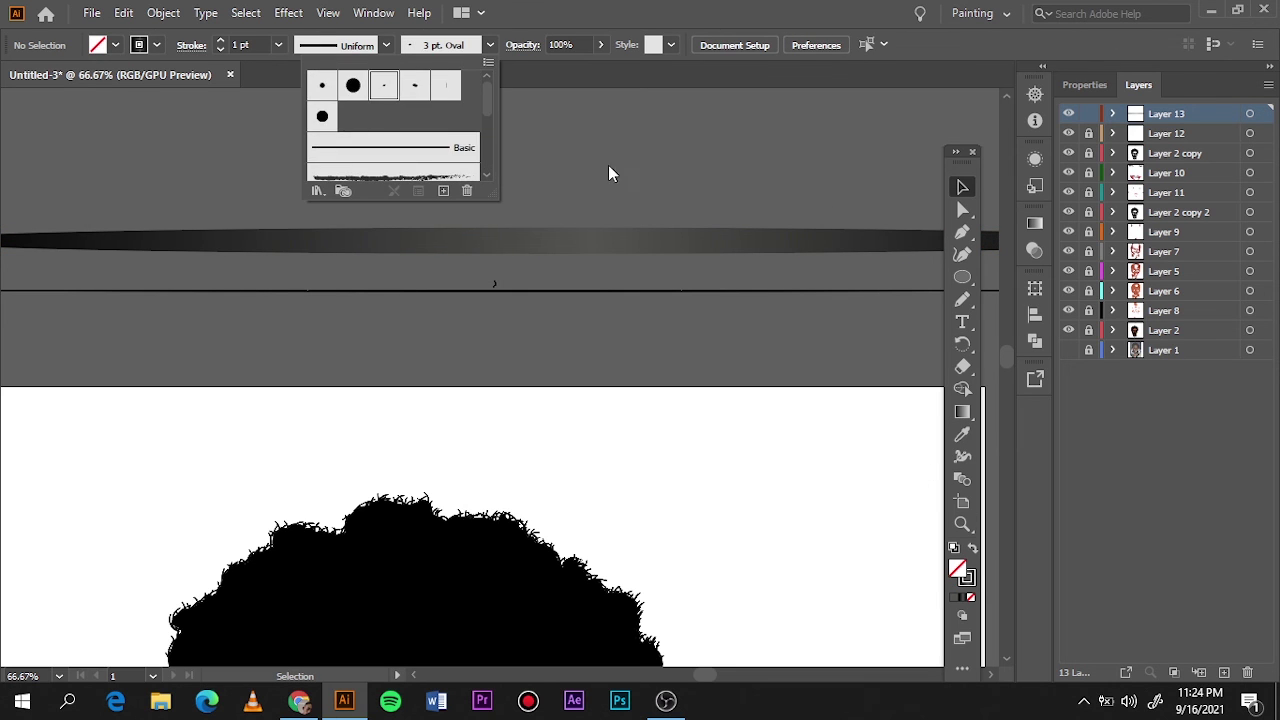
{"action": "left_click", "coordinate": [278, 45]}
{"action": "left_click", "coordinate": [305, 87]}
{"action": "scroll", "coordinate": [323, 149], "scroll_direction": "down", "scroll_amount": 5}
Step: Paint many short light-grey strand strokes across the whole black hair with the Paintbrush
{"action": "key", "text": "b"}
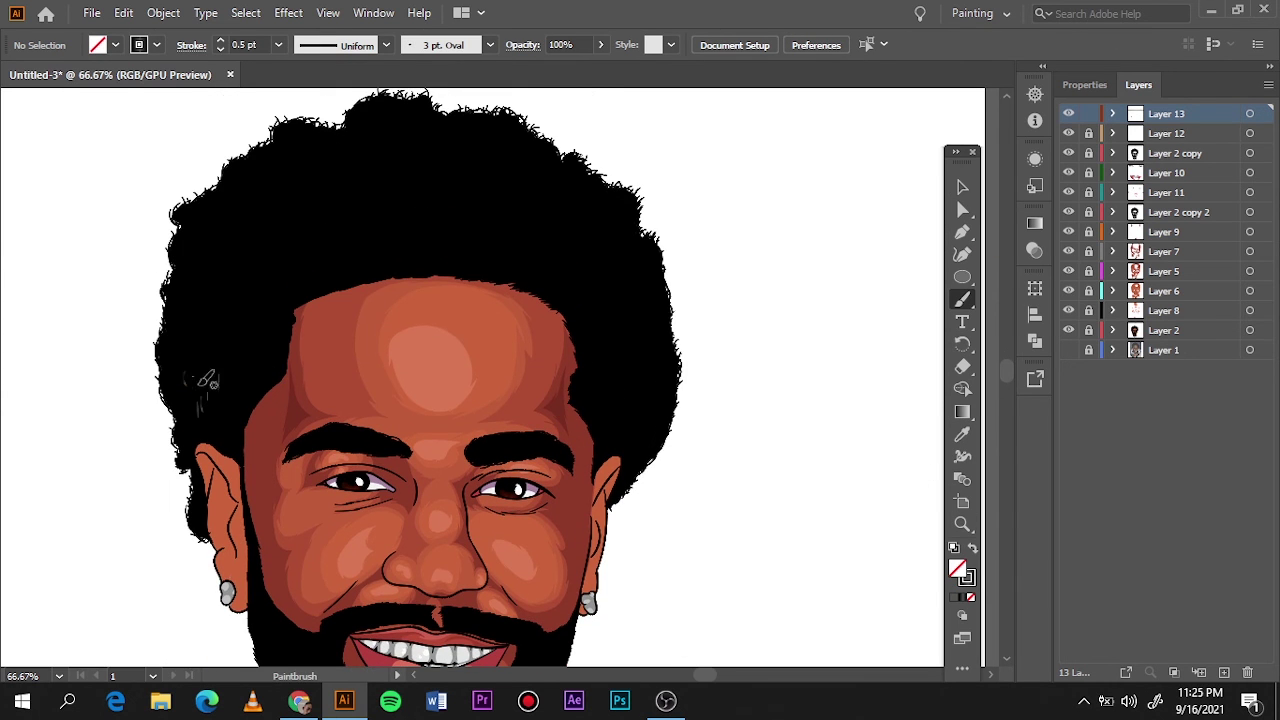
{"action": "key", "text": "ctrl"}
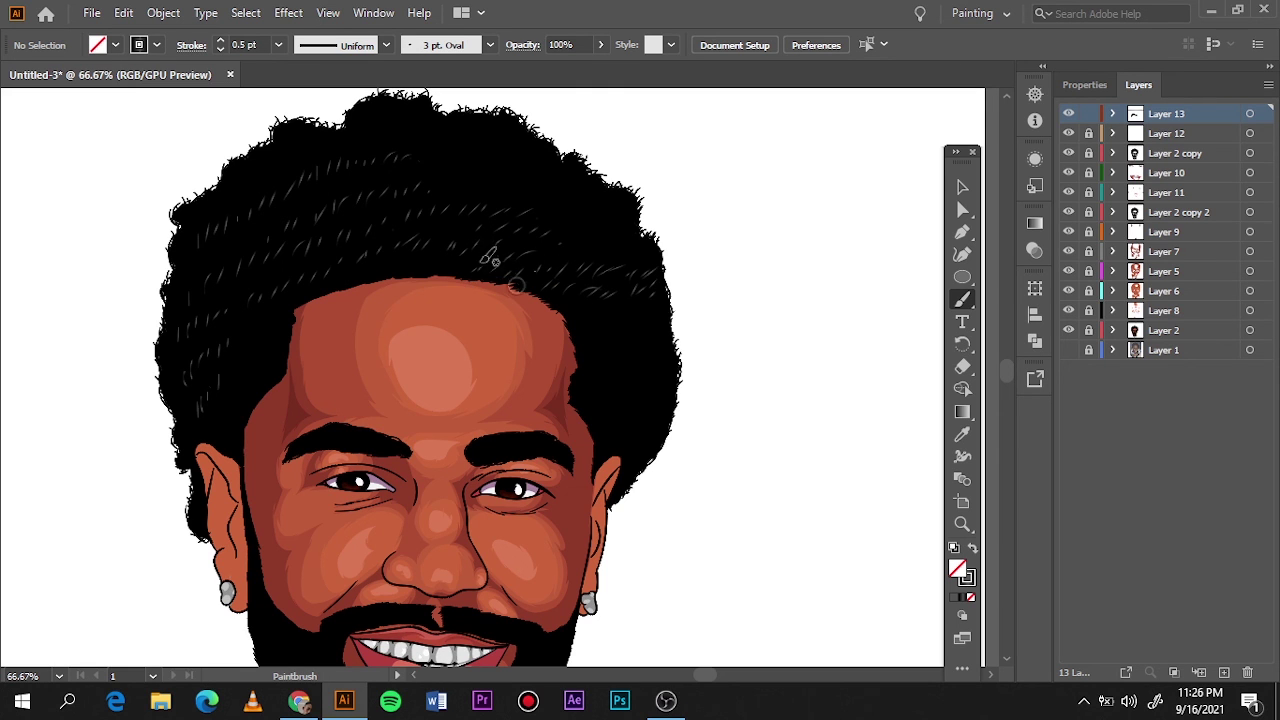
{"action": "scroll", "coordinate": [250, 410], "scroll_direction": "down", "scroll_amount": 3}
{"action": "scroll", "coordinate": [670, 437], "scroll_direction": "up", "scroll_amount": 4}
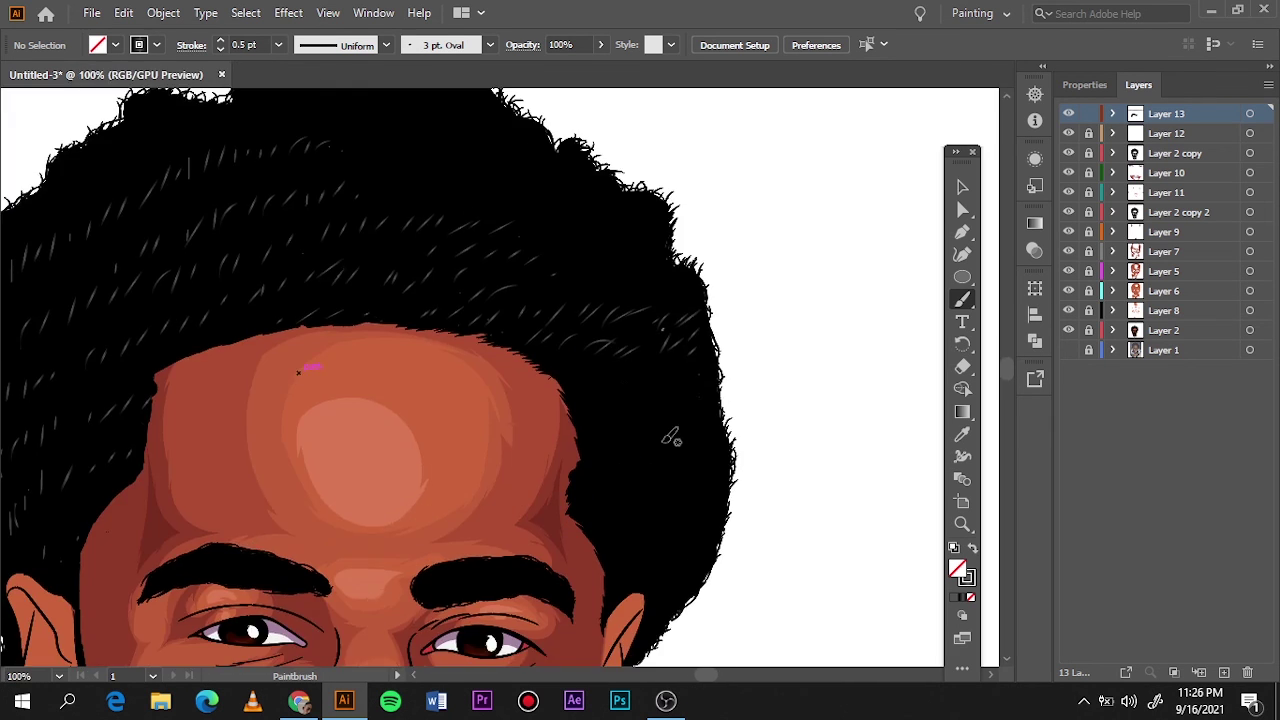
{"action": "scroll", "coordinate": [595, 560], "scroll_direction": "up", "scroll_amount": 2}
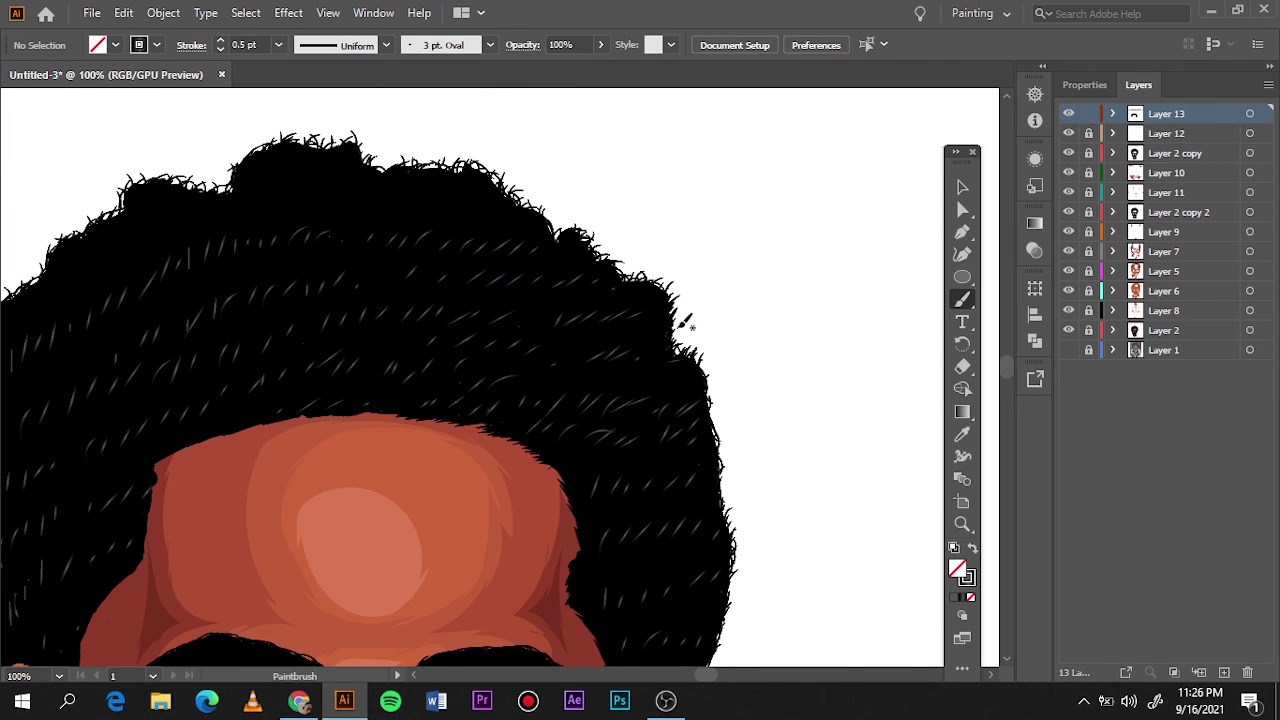
{"action": "scroll", "coordinate": [576, 310], "scroll_direction": "left", "scroll_amount": 4}
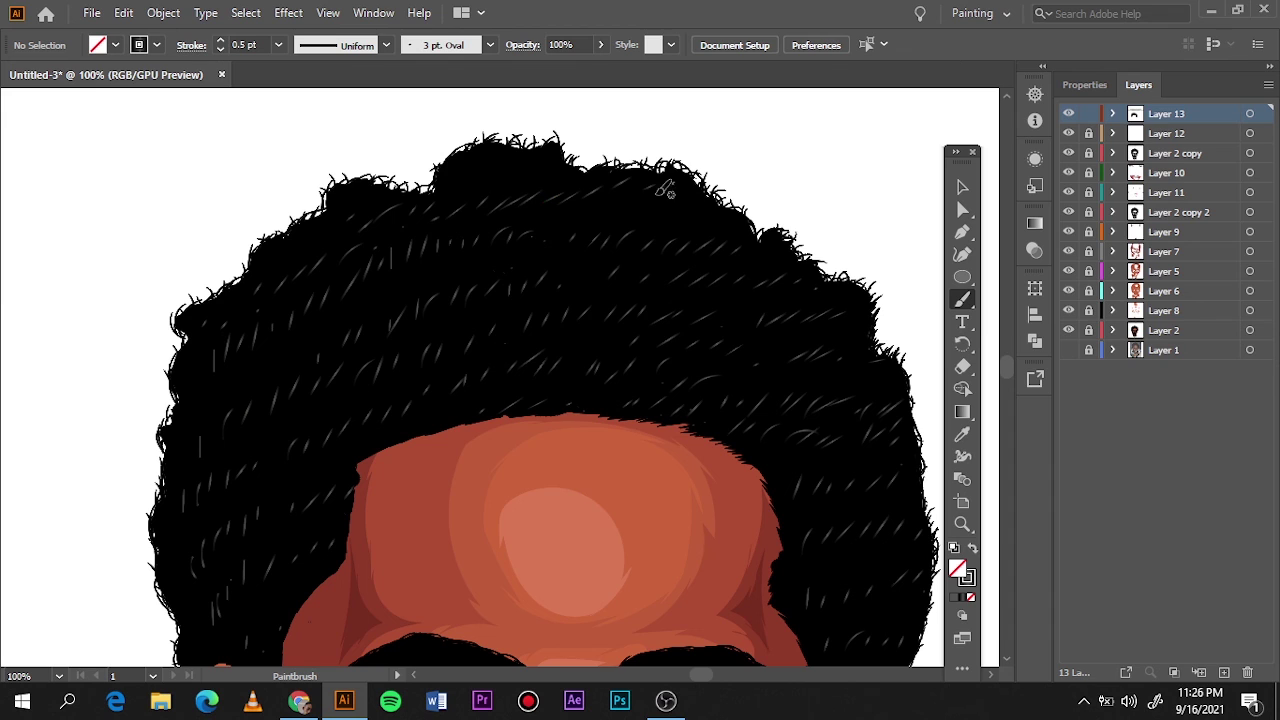
{"action": "scroll", "coordinate": [413, 191], "scroll_direction": "down", "scroll_amount": 3}
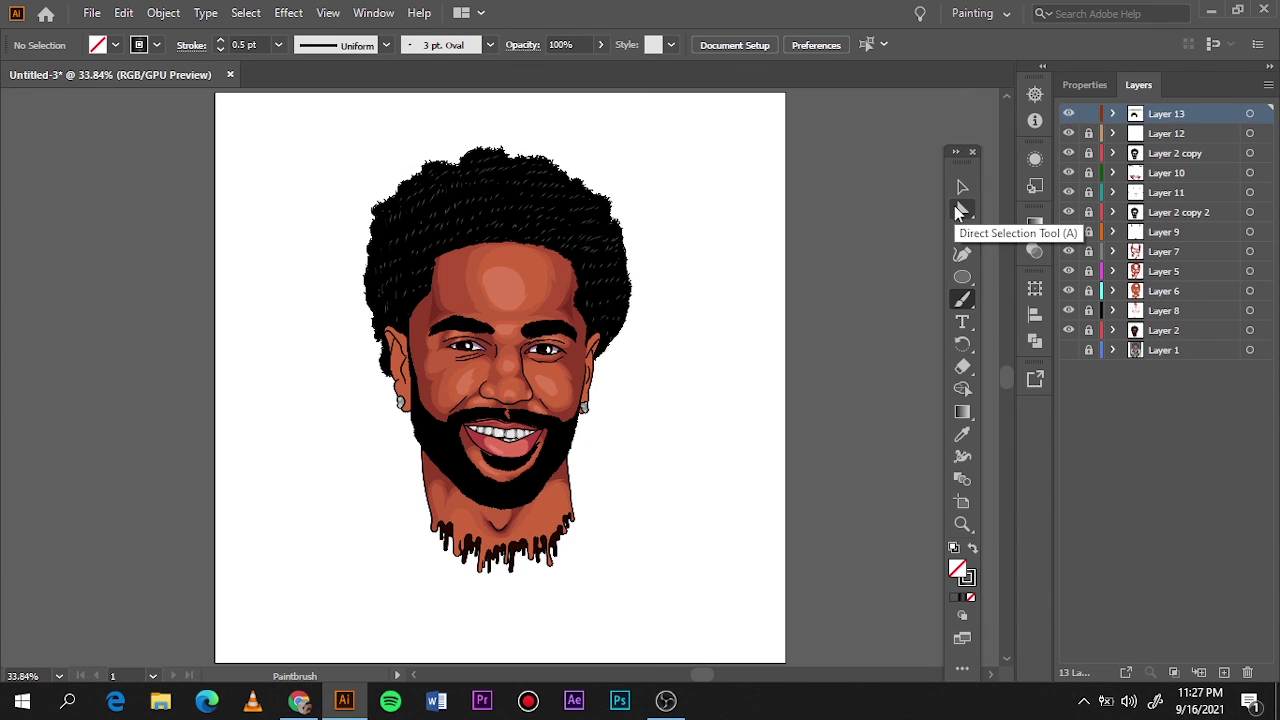
{"action": "scroll", "coordinate": [490, 483], "scroll_direction": "up", "scroll_amount": 3}
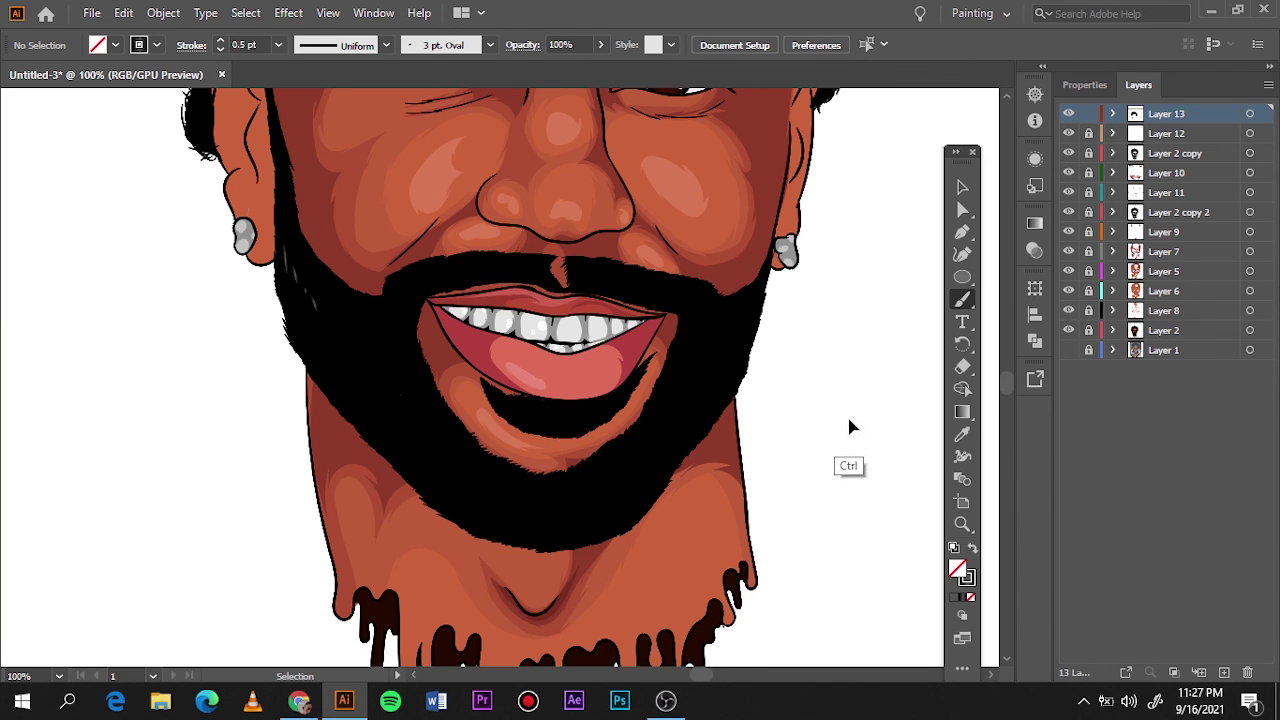
Step: Show the reference photo, hide Layer 2's artwork and make Layer 7 active
{"action": "scroll", "coordinate": [850, 430], "scroll_direction": "up", "scroll_amount": 5}
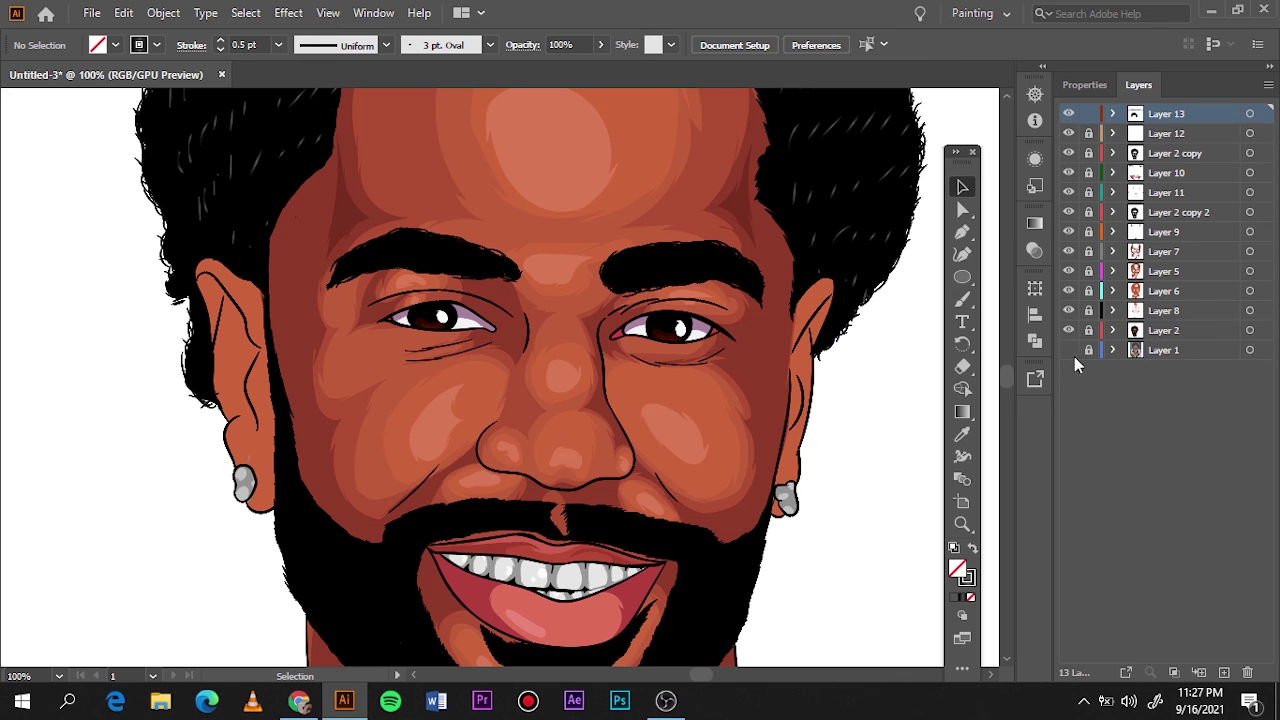
{"action": "left_click", "coordinate": [1068, 350]}
{"action": "left_click", "coordinate": [1068, 330]}
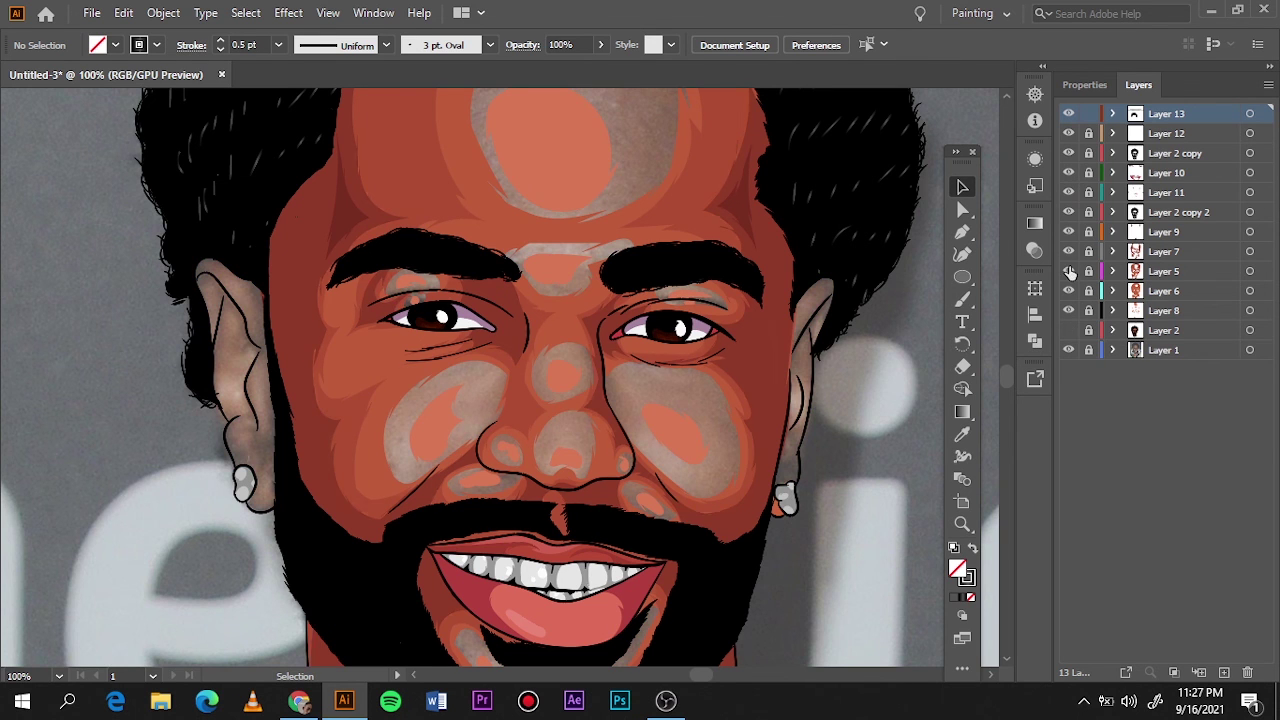
{"action": "left_click", "coordinate": [1221, 251]}
Step: Draw dark red Pencil shading along the ear edge and behind the ear on Layer 7
{"action": "key", "text": "n"}
{"action": "scroll", "coordinate": [345, 400], "scroll_direction": "up", "scroll_amount": 2}
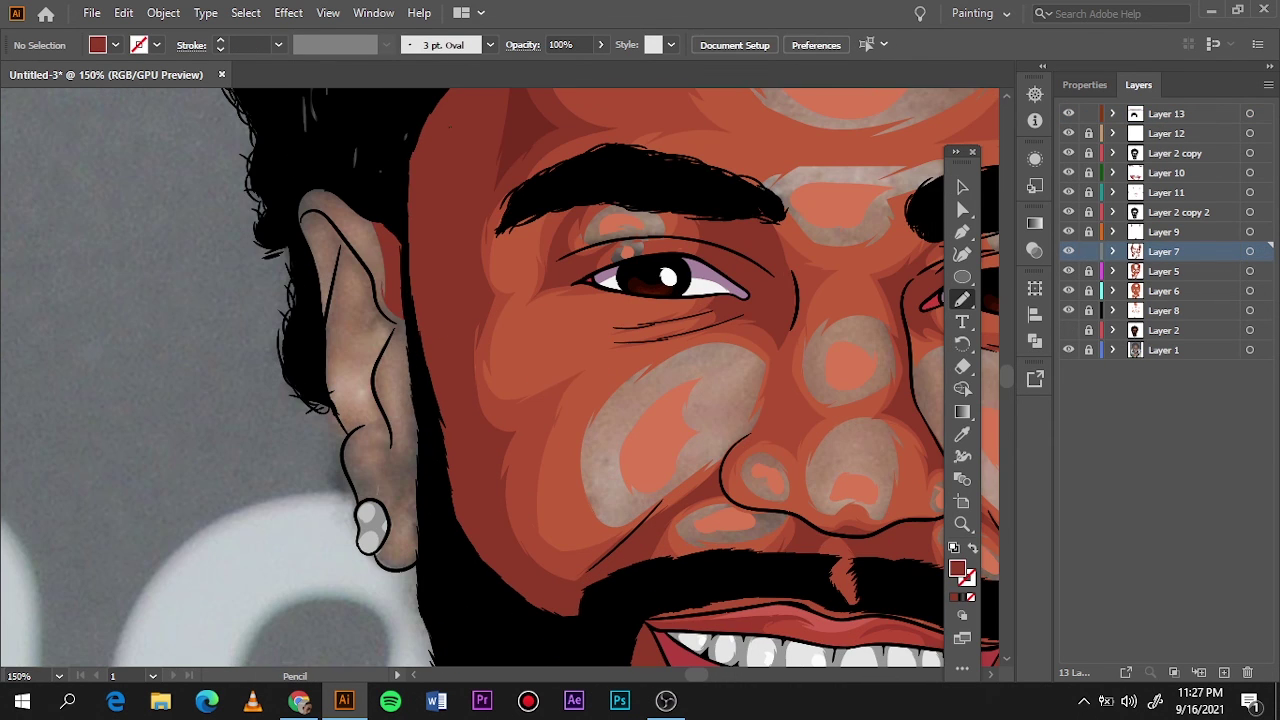
{"action": "left_click_drag", "start_coordinate": [425, 352], "coordinate": [443, 528]}
{"action": "scroll", "coordinate": [440, 525], "scroll_direction": "down", "scroll_amount": 1}
{"action": "scroll", "coordinate": [440, 525], "scroll_direction": "up", "scroll_amount": 5, "text": "alt"}
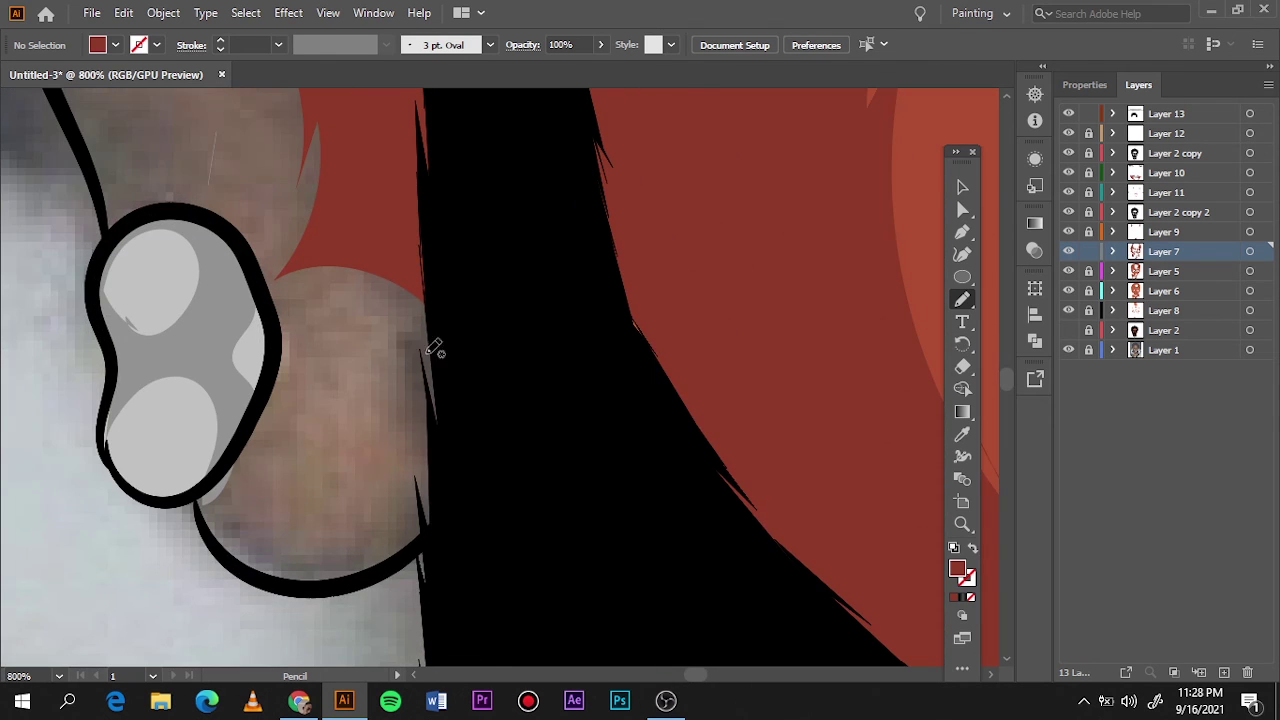
{"action": "scroll", "coordinate": [403, 247], "scroll_direction": "down", "scroll_amount": 3, "text": "alt"}
{"action": "scroll", "coordinate": [489, 346], "scroll_direction": "up", "scroll_amount": 1}
{"action": "left_click_drag", "start_coordinate": [240, 243], "coordinate": [366, 611]}
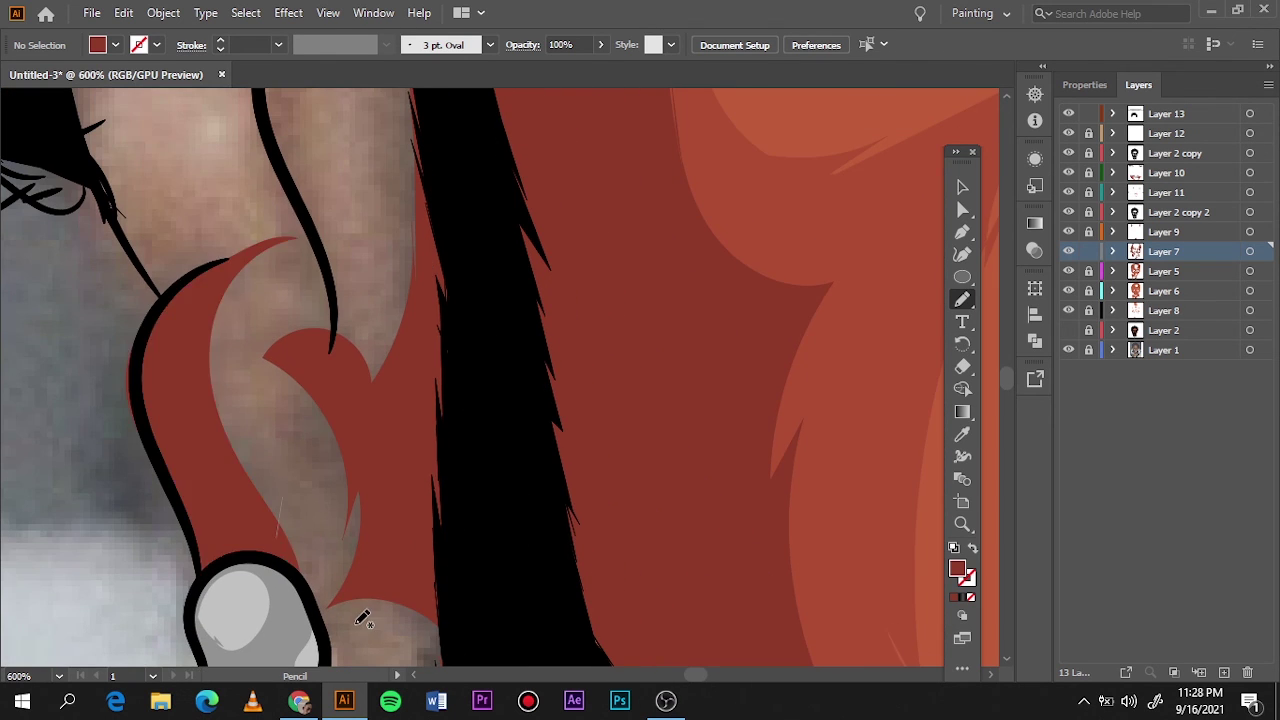
{"action": "scroll", "coordinate": [366, 611], "scroll_direction": "down", "scroll_amount": 3}
{"action": "scroll", "coordinate": [373, 614], "scroll_direction": "up", "scroll_amount": 2}
{"action": "left_click_drag", "start_coordinate": [200, 323], "coordinate": [424, 411]}
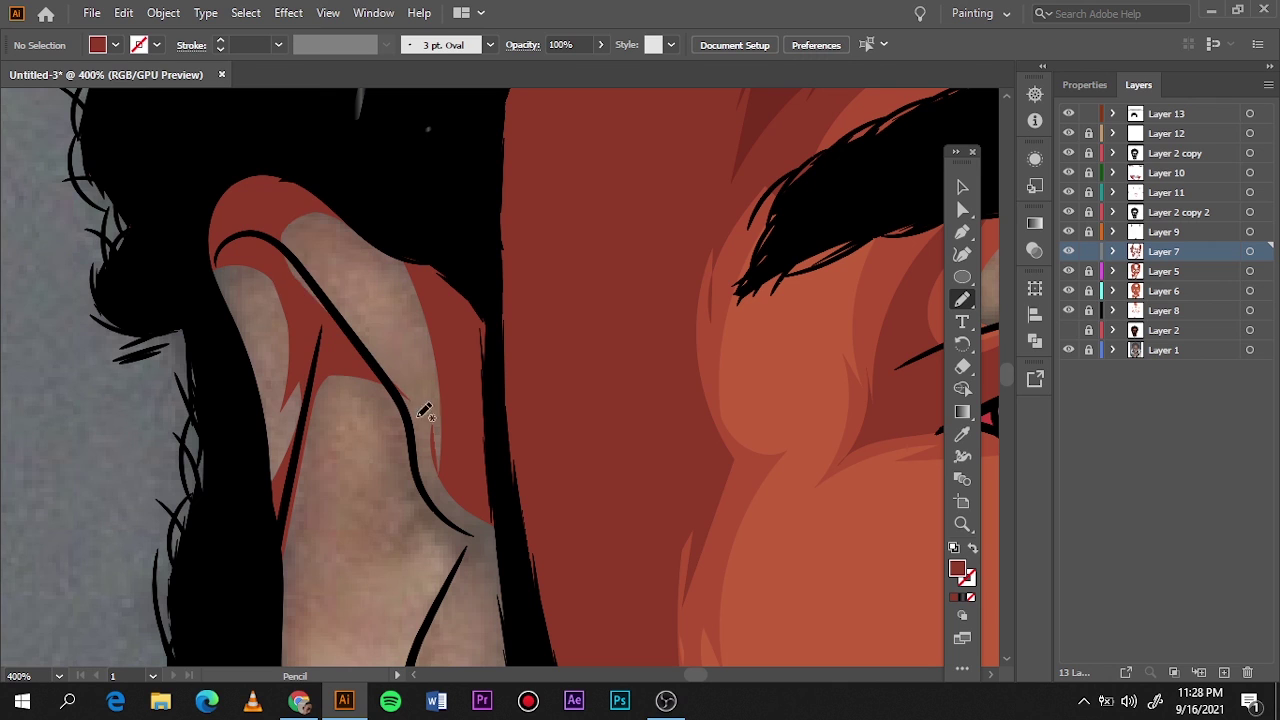
Step: Lock Layer 7, unlock Layer 5 and draw several dark red shading shapes inside the ear
{"action": "left_click", "coordinate": [1088, 251]}
{"action": "left_click", "coordinate": [1088, 271]}
{"action": "left_click", "coordinate": [1163, 271]}
{"action": "left_click_drag", "start_coordinate": [420, 335], "coordinate": [475, 381]}
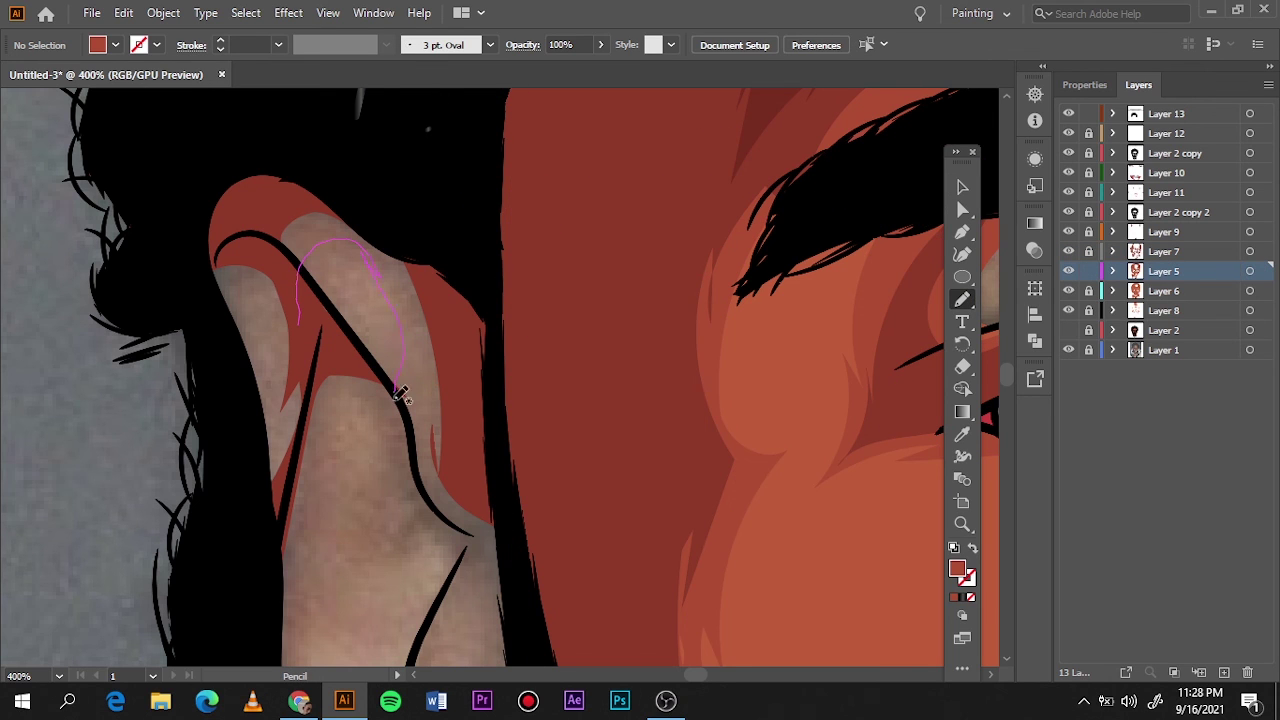
{"action": "left_click_drag", "start_coordinate": [400, 393], "coordinate": [402, 395]}
{"action": "left_click_drag", "start_coordinate": [254, 251], "coordinate": [286, 366]}
{"action": "scroll", "coordinate": [237, 427], "scroll_direction": "down", "scroll_amount": 3}
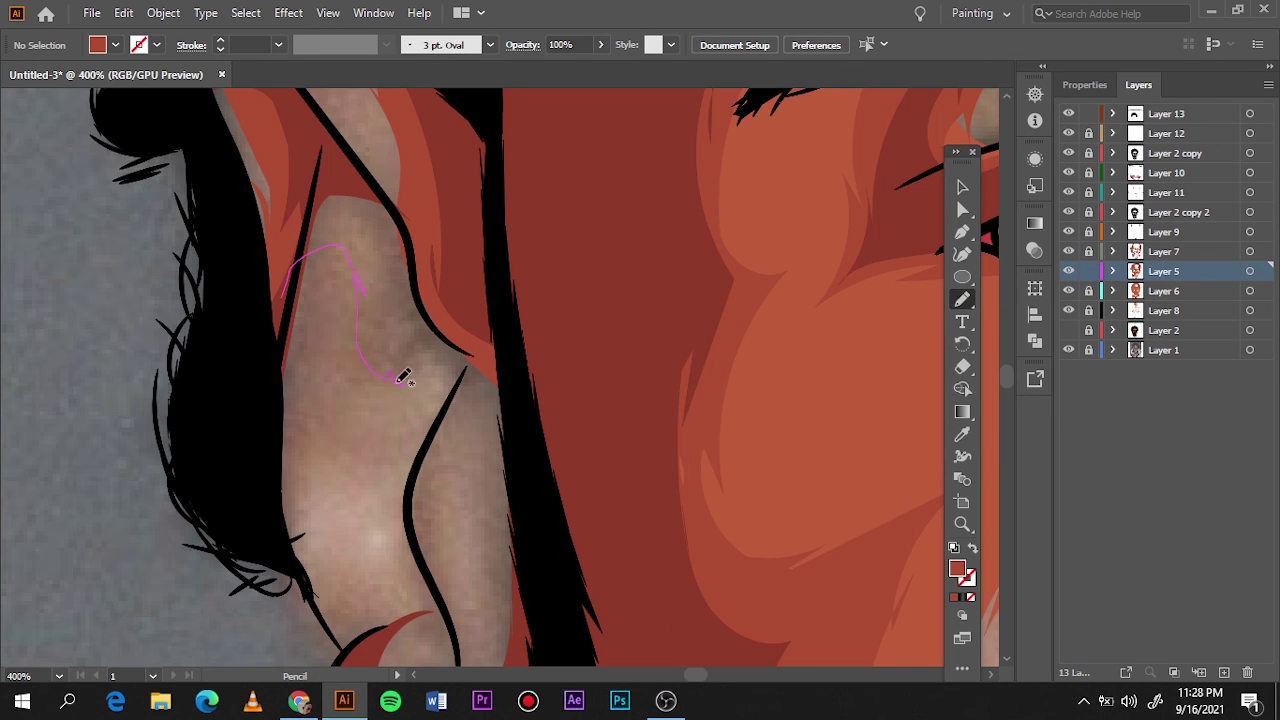
{"action": "left_click_drag", "start_coordinate": [403, 376], "coordinate": [450, 360]}
{"action": "scroll", "coordinate": [366, 400], "scroll_direction": "down", "scroll_amount": 3}
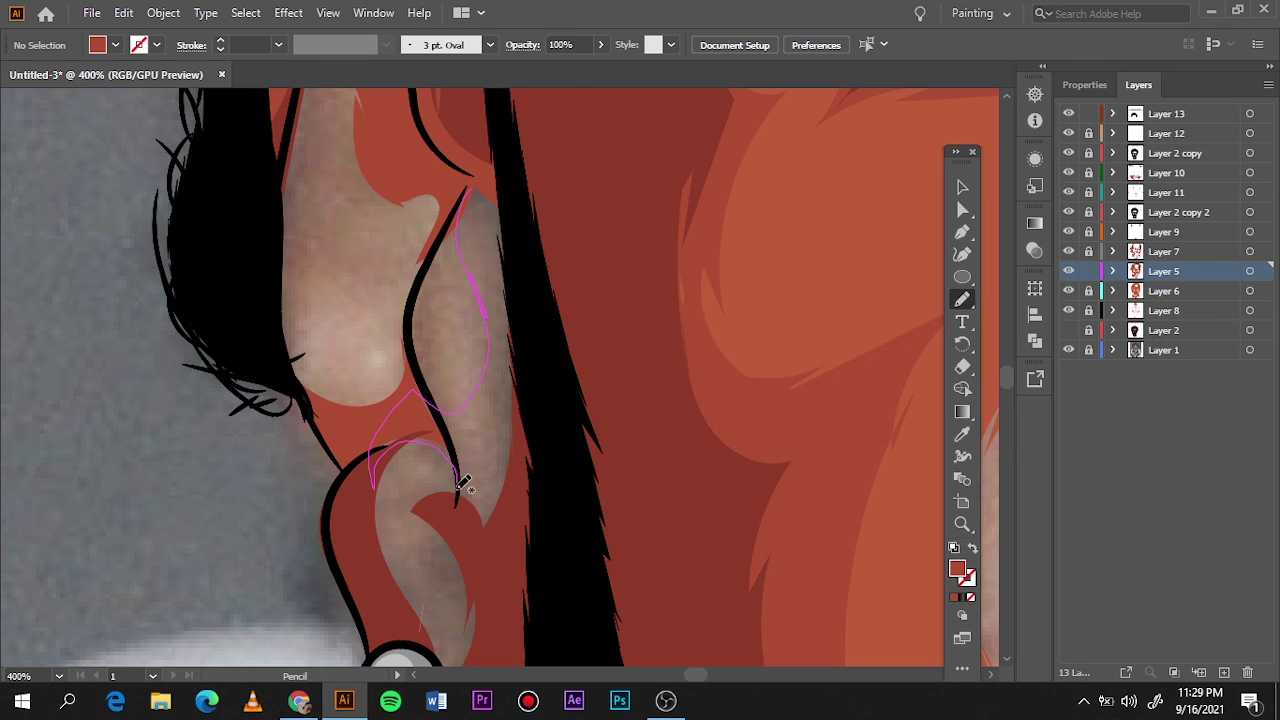
{"action": "mouse_move", "coordinate": [463, 483]}
{"action": "left_mouse_down"}
{"action": "mouse_move", "coordinate": [406, 429]}
{"action": "mouse_move", "coordinate": [406, 600]}
{"action": "mouse_move", "coordinate": [329, 557]}
{"action": "left_mouse_up"}
{"action": "scroll", "coordinate": [329, 557], "scroll_direction": "down", "scroll_amount": 3}
{"action": "left_click_drag", "start_coordinate": [402, 260], "coordinate": [447, 358]}
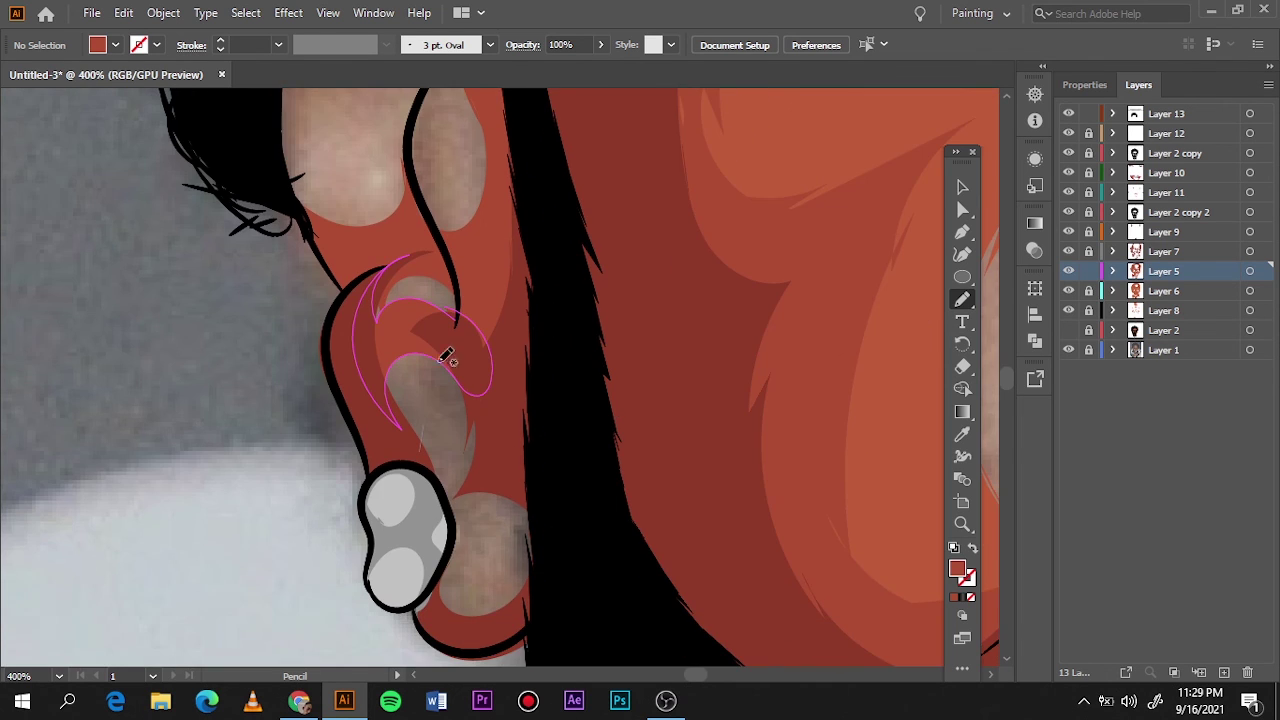
{"action": "left_click_drag", "start_coordinate": [507, 505], "coordinate": [500, 510]}
Step: Fit the artboard in view and toggle the reference photo to check the ear shading
{"action": "key", "text": "ctrl+0"}
{"action": "left_click", "coordinate": [1068, 350]}
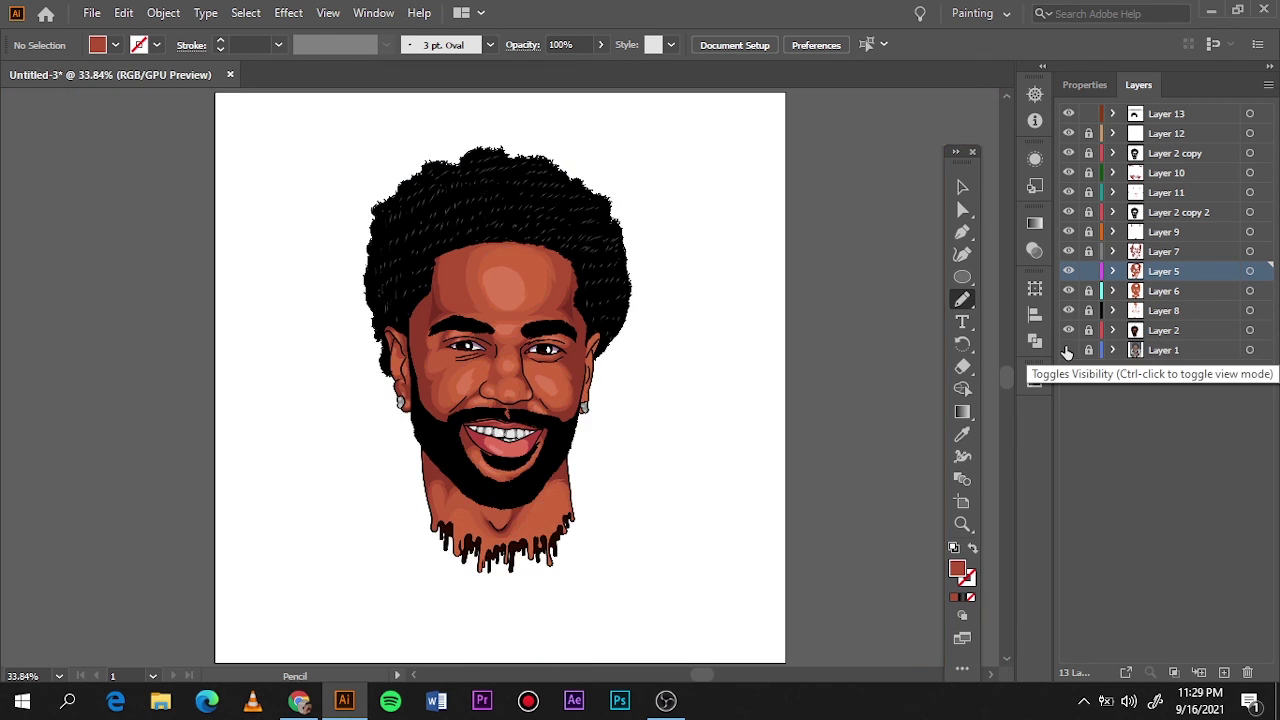
{"action": "left_click", "coordinate": [1068, 350]}
{"action": "scroll", "coordinate": [557, 329], "scroll_direction": "up", "scroll_amount": 3}
{"action": "scroll", "coordinate": [557, 329], "scroll_direction": "up", "scroll_amount": 2}
{"action": "scroll", "coordinate": [557, 329], "scroll_direction": "up", "scroll_amount": 1}
Step: Hide Layer 2, draw dark red shading on the other ear on Layer 7, then deselect
{"action": "left_click", "coordinate": [1068, 330]}
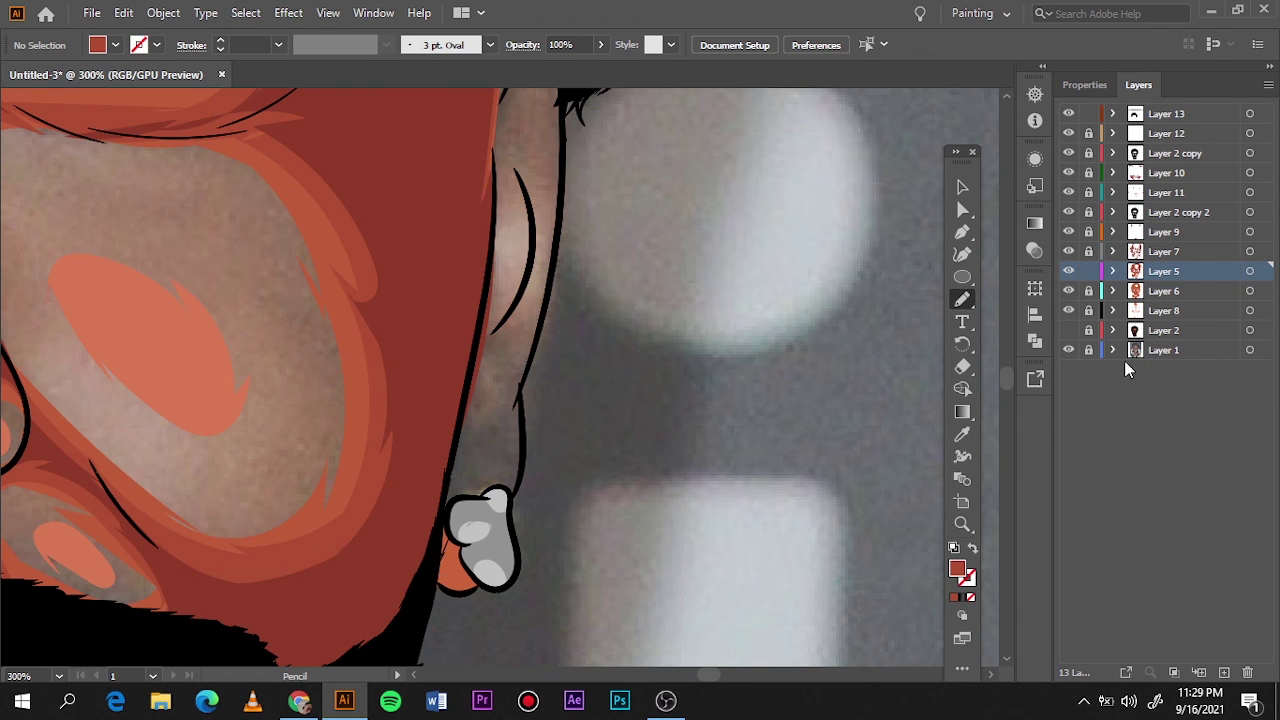
{"action": "left_click", "coordinate": [1230, 251]}
{"action": "left_click_drag", "start_coordinate": [524, 427], "coordinate": [534, 360]}
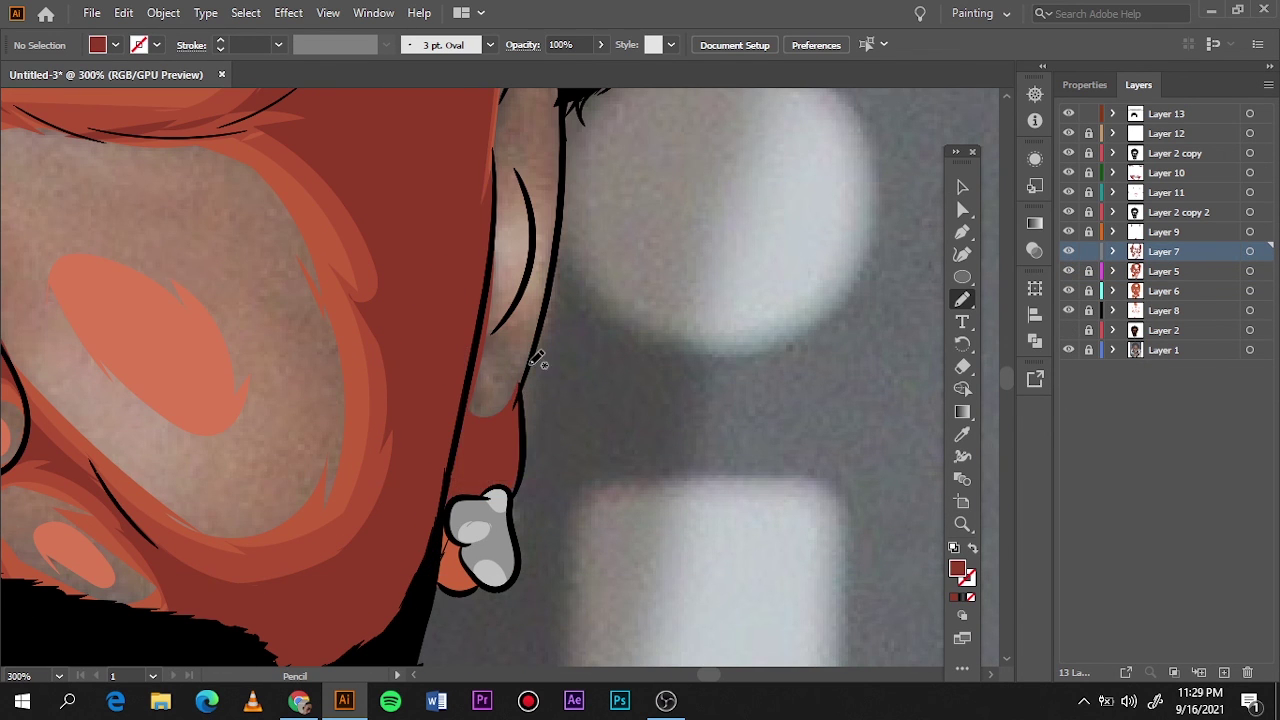
{"action": "scroll", "coordinate": [534, 360], "scroll_direction": "up", "scroll_amount": 3}
{"action": "left_click_drag", "start_coordinate": [477, 298], "coordinate": [478, 330]}
{"action": "left_click_drag", "start_coordinate": [636, 184], "coordinate": [615, 128]}
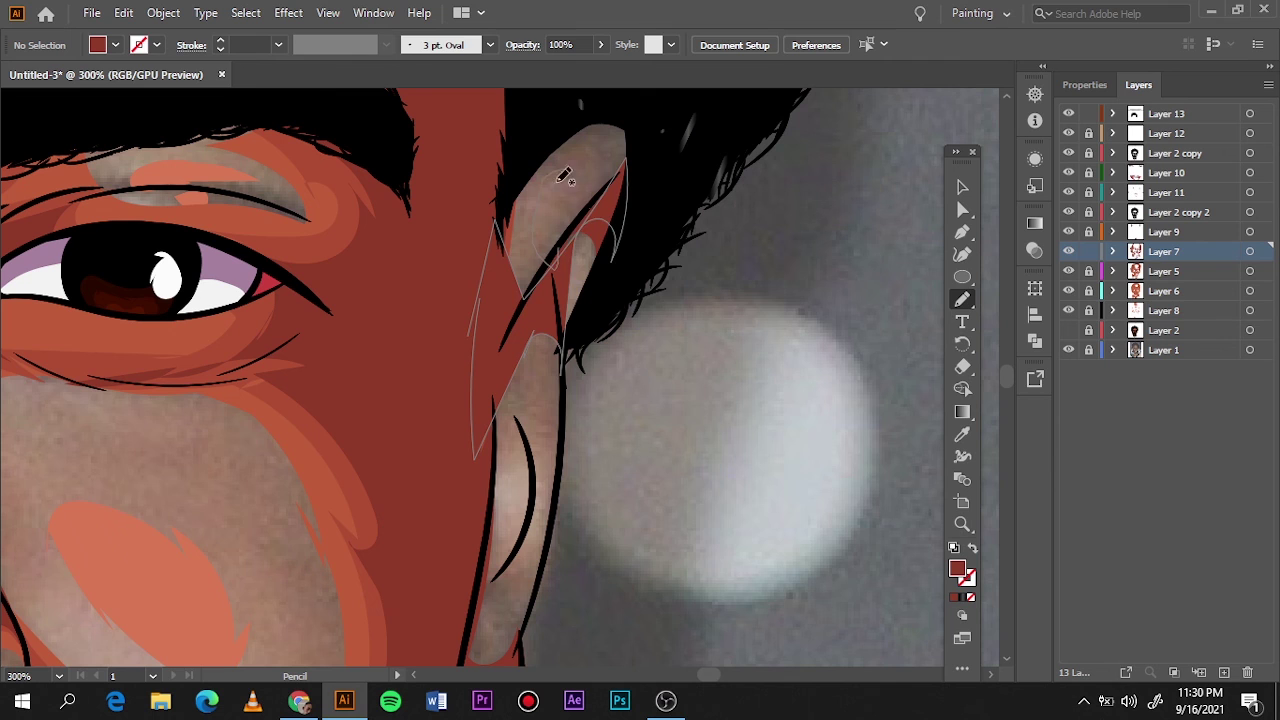
{"action": "left_click", "coordinate": [1250, 271]}
{"action": "scroll", "coordinate": [866, 329], "scroll_direction": "down", "scroll_amount": 2}
{"action": "key", "text": "ctrl+shift+a"}
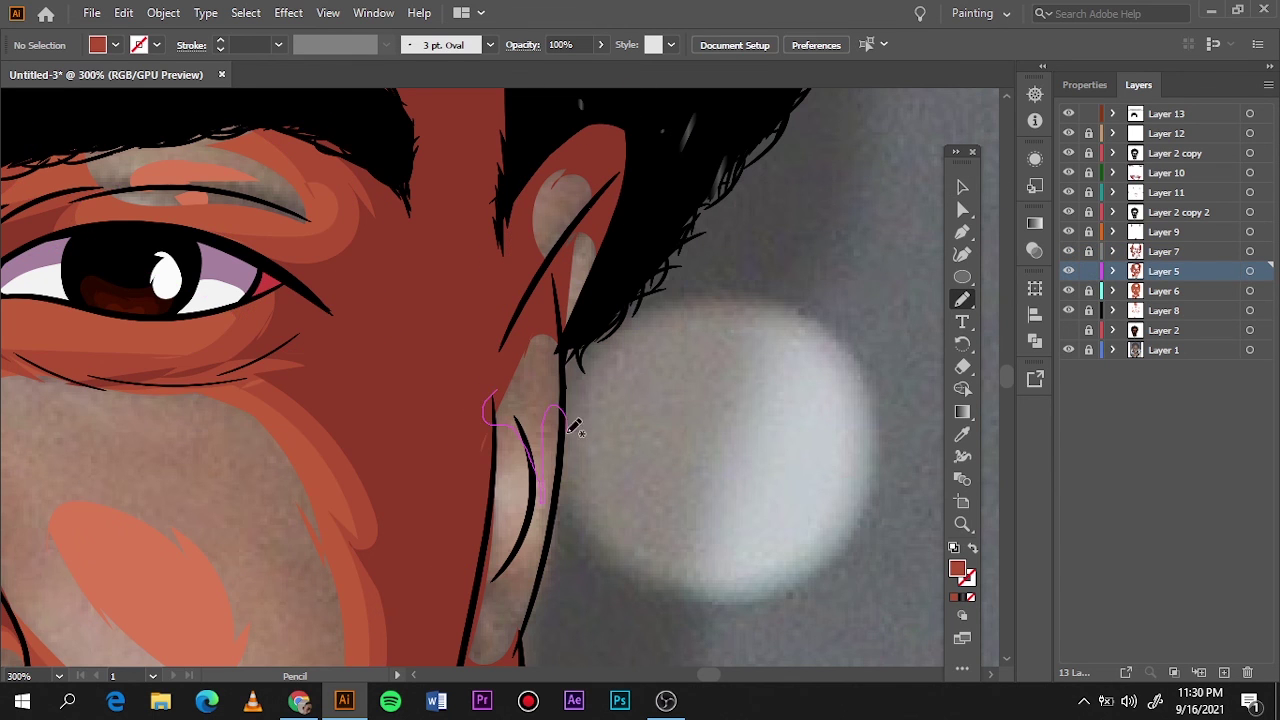